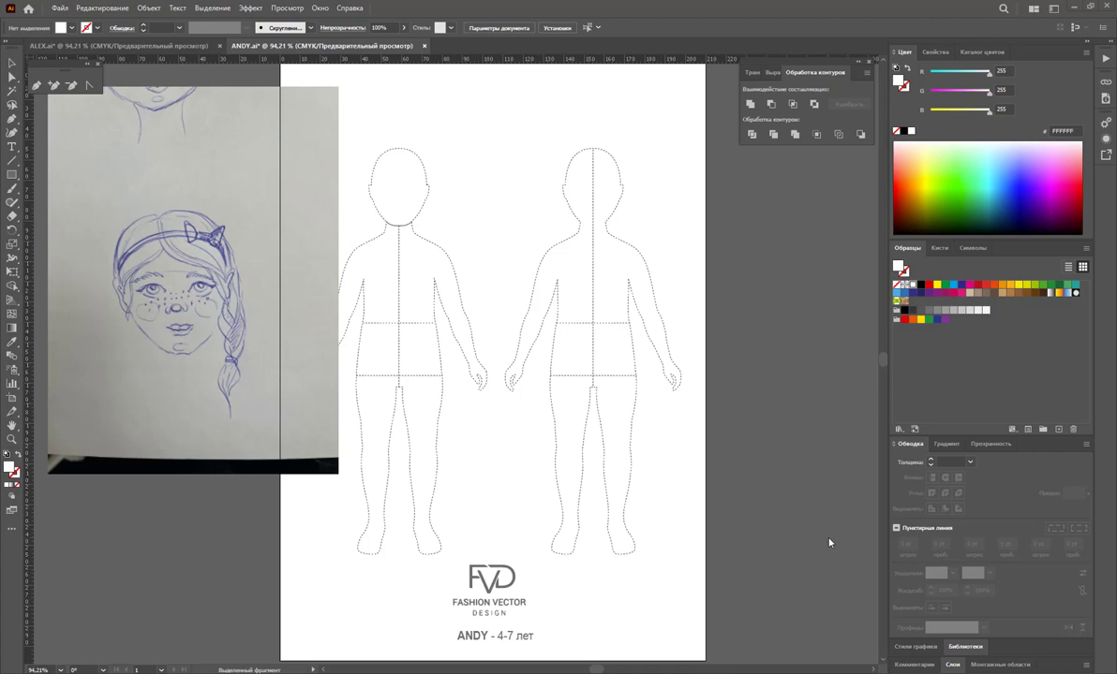
# With the Layers panel shown, marquee-select and delete the right croquis figure
pyautogui.click(951, 664)
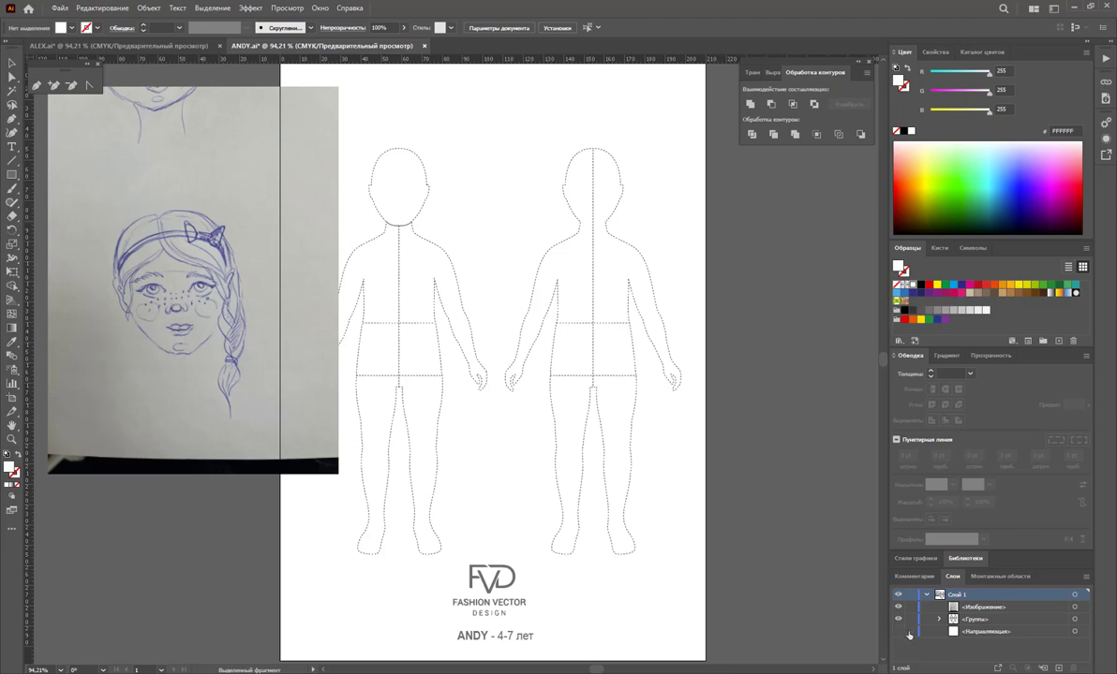
pyautogui.click(12, 77)
pyautogui.moveTo(690, 137); pyautogui.dragTo(501, 553)
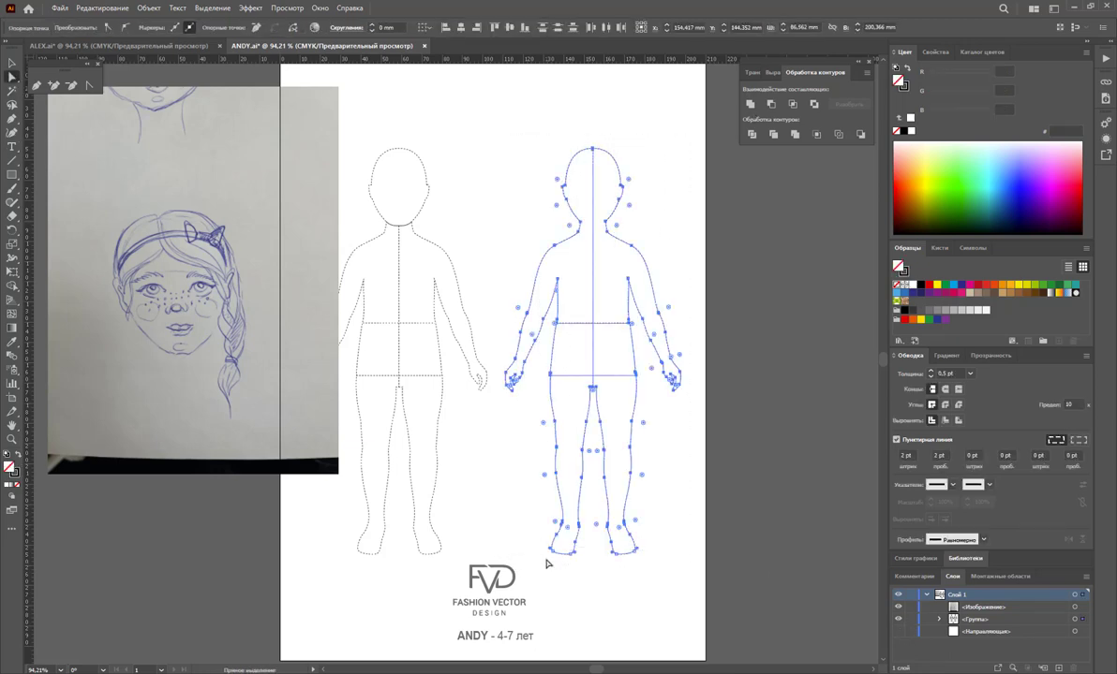
pyautogui.press('Delete')
# Move the sketch photo left, off the artboard
pyautogui.click(12, 62)
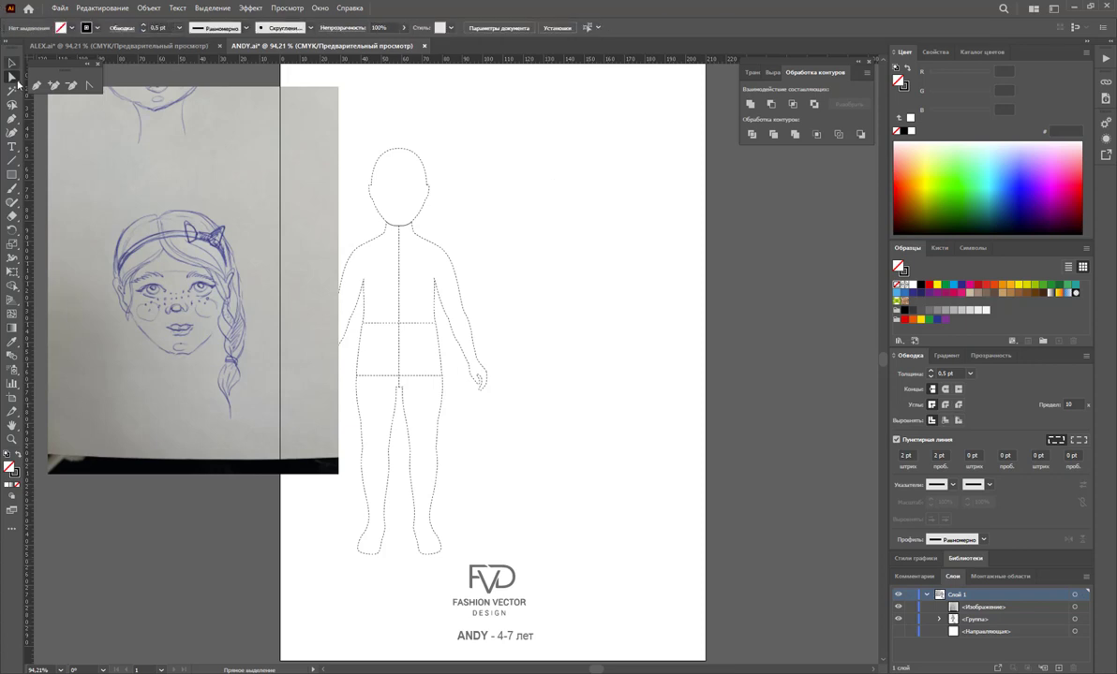
pyautogui.click(266, 230)
pyautogui.moveTo(266, 230); pyautogui.dragTo(261, 244)
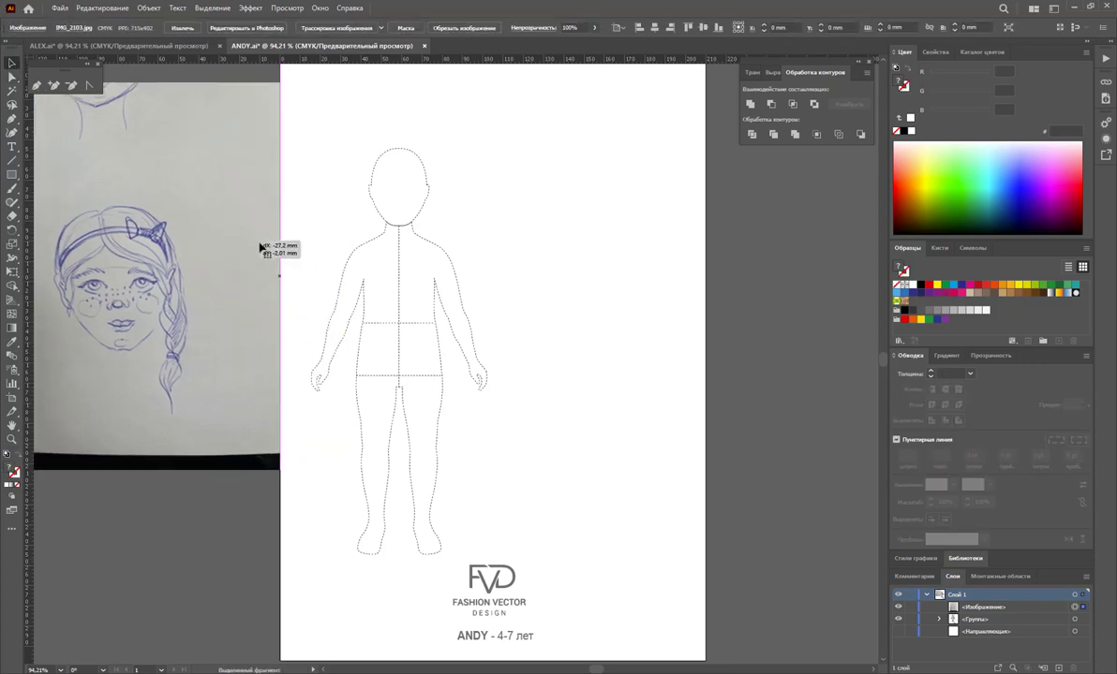
# Alt-drag a copy of the left figure to the page's right side
pyautogui.click(12, 79)
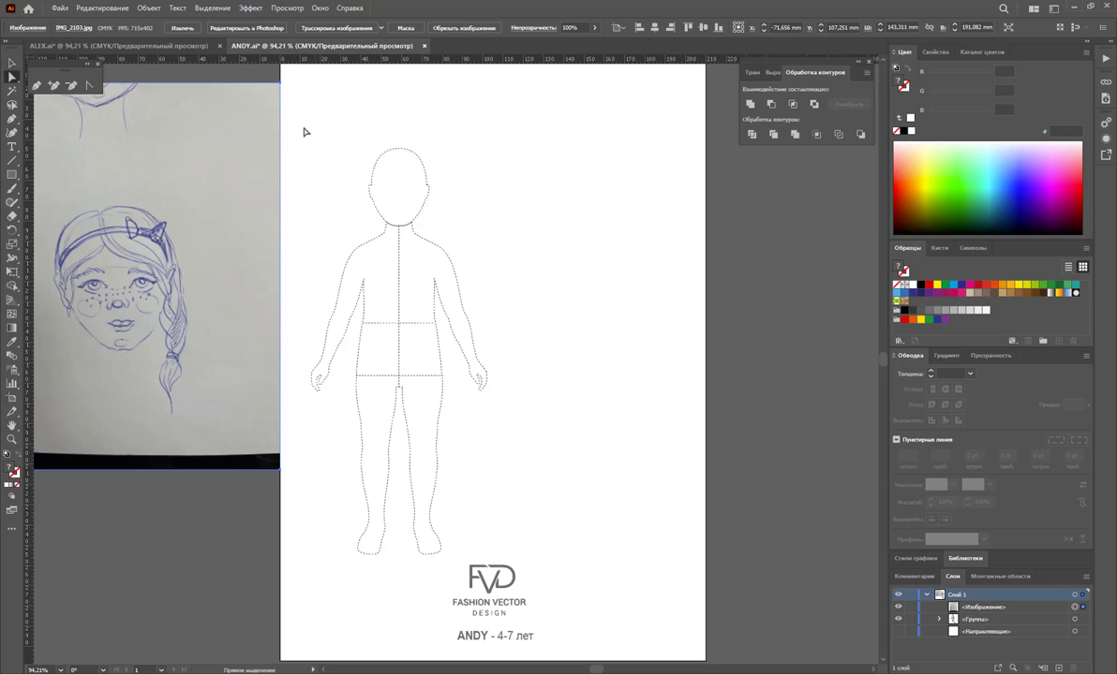
pyautogui.moveTo(302, 124); pyautogui.dragTo(495, 557)
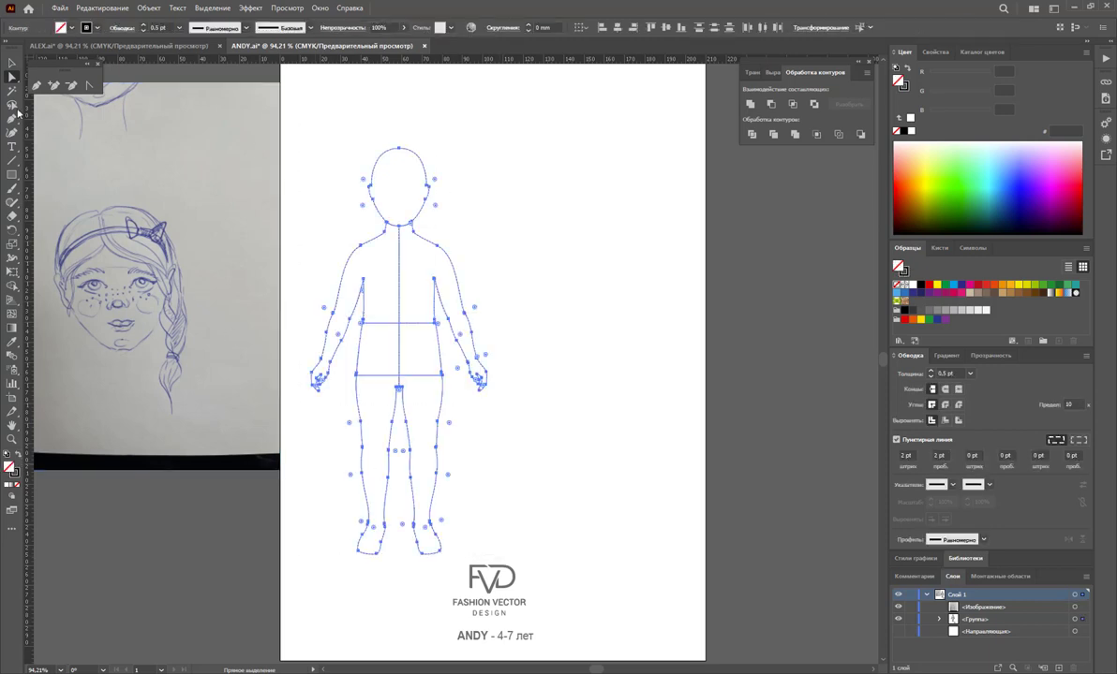
pyautogui.click(12, 62)
pyautogui.moveTo(399, 256); pyautogui.dragTo(598, 262)
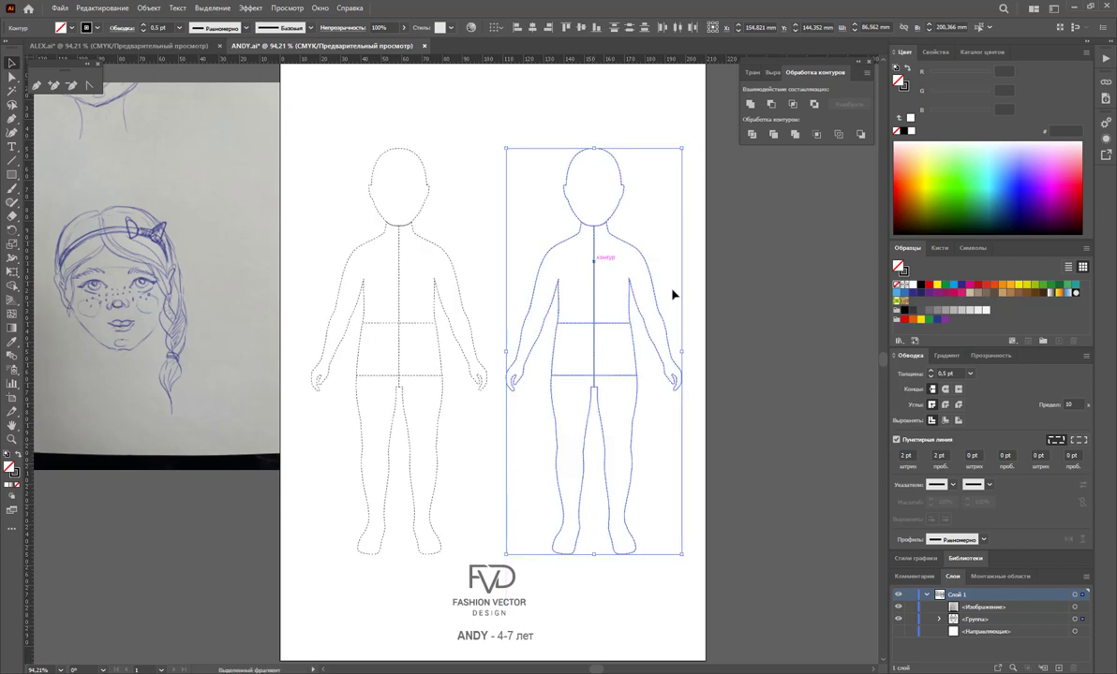
pyautogui.click(790, 322)
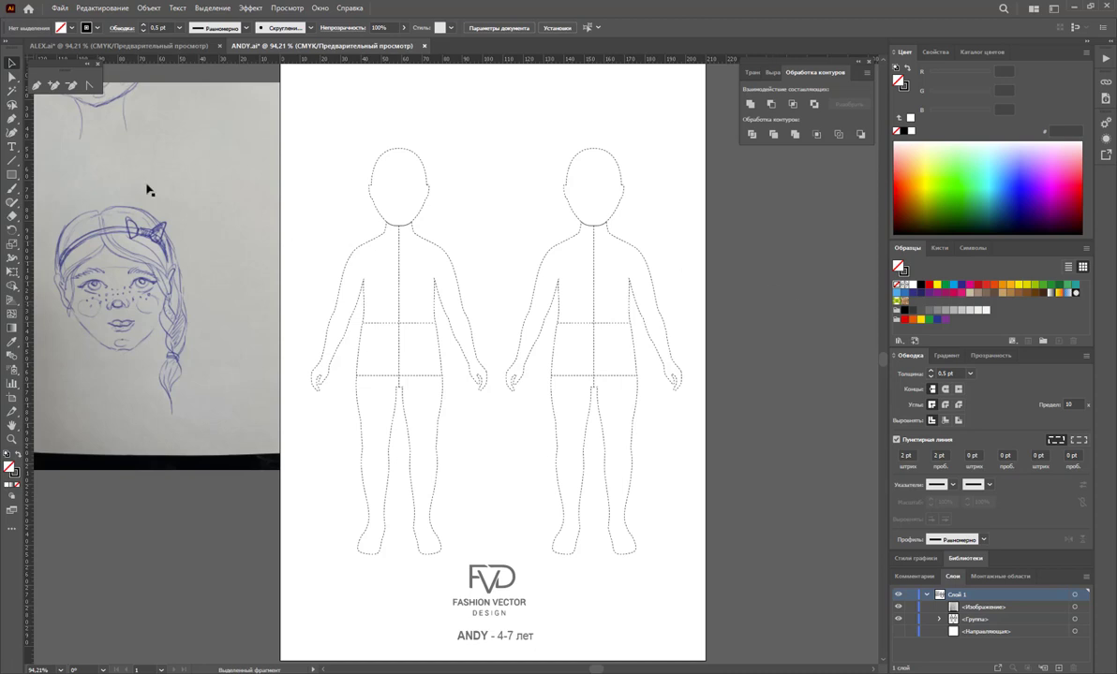
# Move the sketch photo onto the right figure and send it to the back
pyautogui.moveTo(164, 352); pyautogui.dragTo(682, 359)
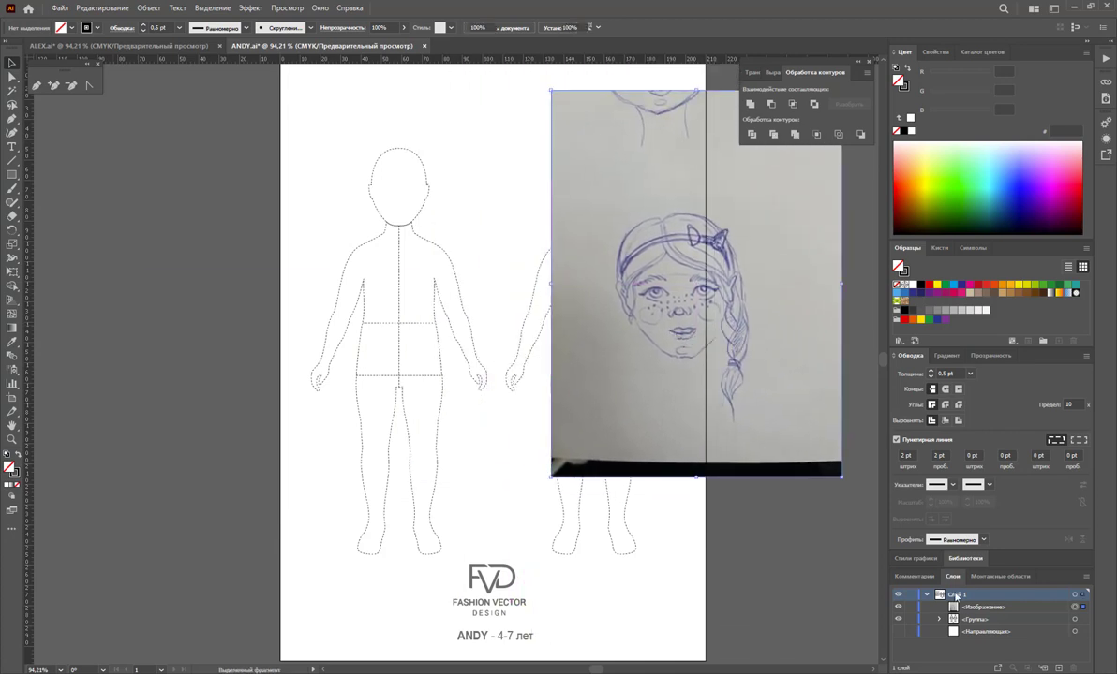
pyautogui.rightClick(710, 390)
pyautogui.moveTo(743, 482)
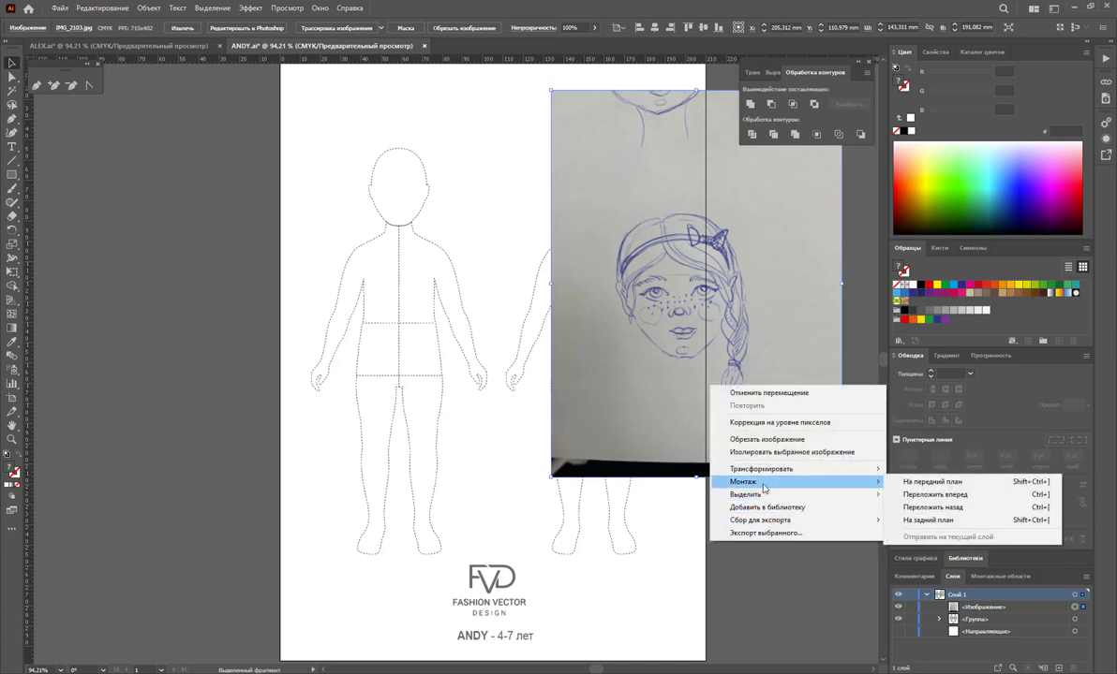
pyautogui.click(974, 520)
pyautogui.click(793, 550)
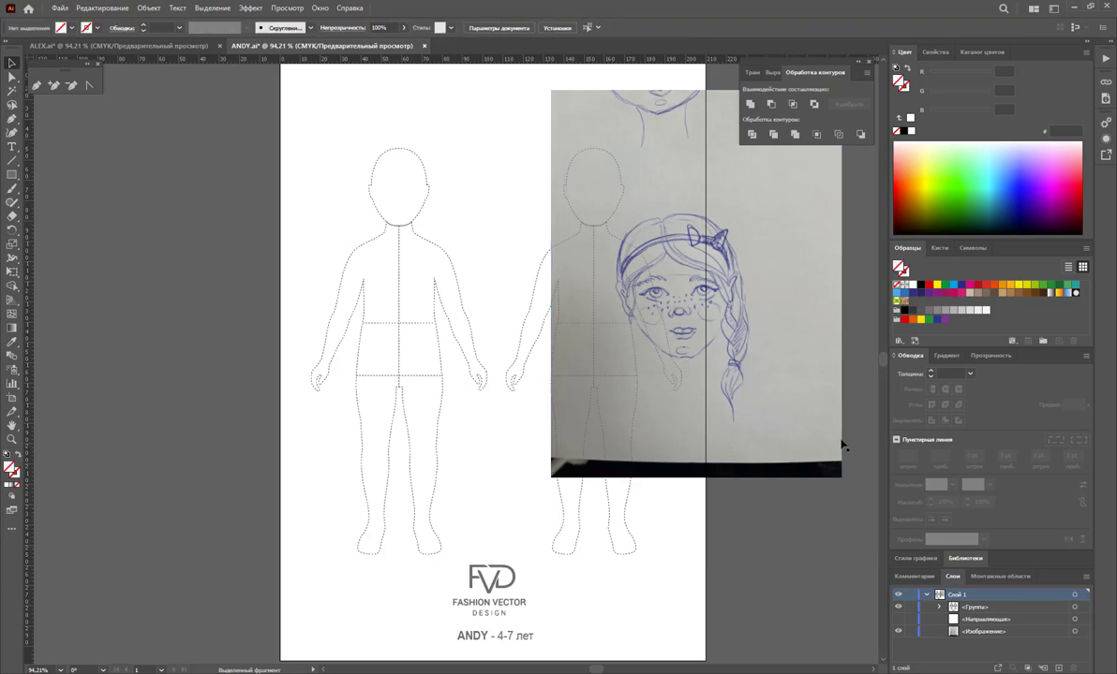
# Scale and position the photo so the girl's face sits over the figure's head
pyautogui.moveTo(841, 446)
pyautogui.mouseDown()
pyautogui.moveTo(770, 401)
pyautogui.moveTo(690, 296)
pyautogui.mouseUp()
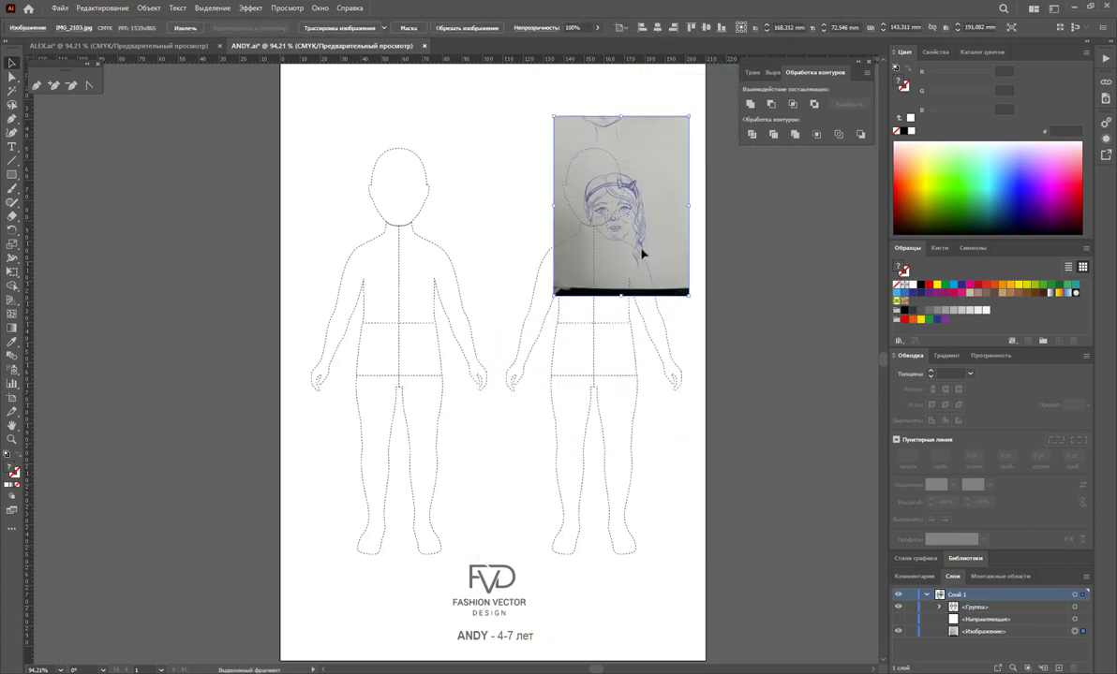
pyautogui.moveTo(659, 258); pyautogui.dragTo(638, 245)
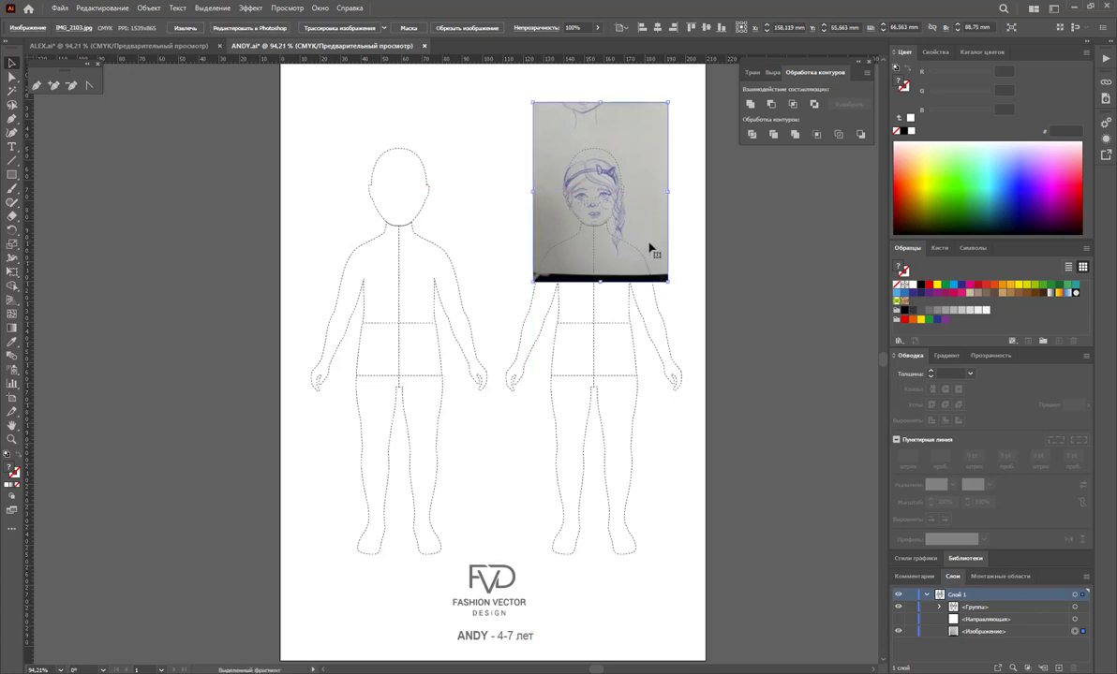
pyautogui.moveTo(668, 102); pyautogui.dragTo(686, 90)
pyautogui.moveTo(661, 163); pyautogui.dragTo(654, 169)
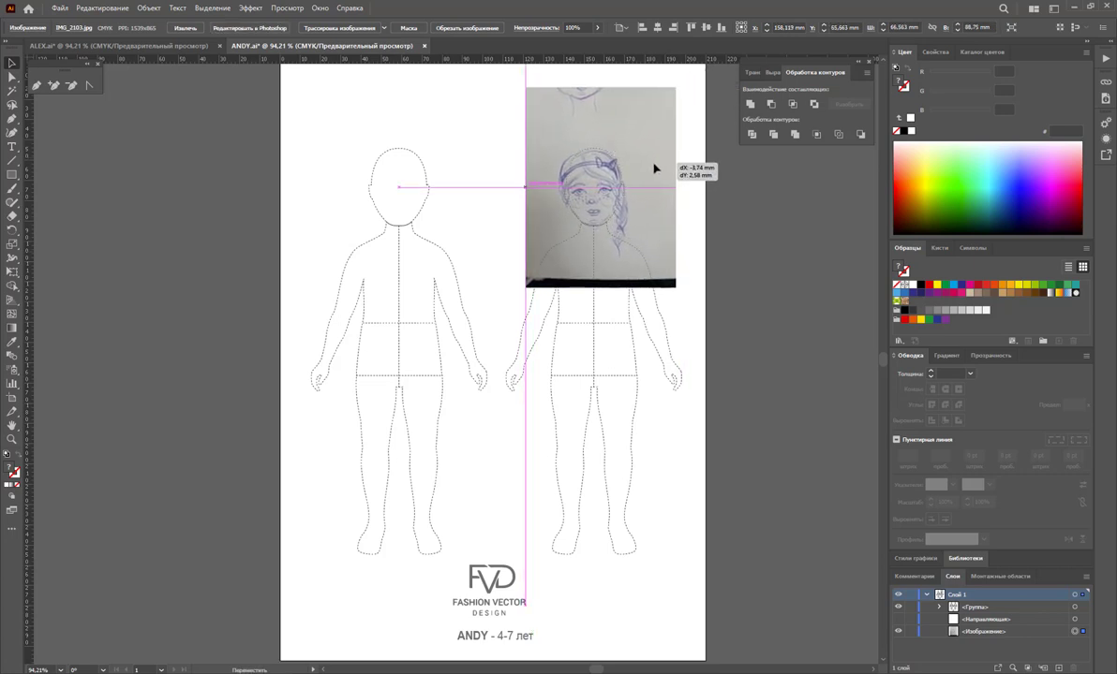
pyautogui.moveTo(675, 87); pyautogui.dragTo(688, 83)
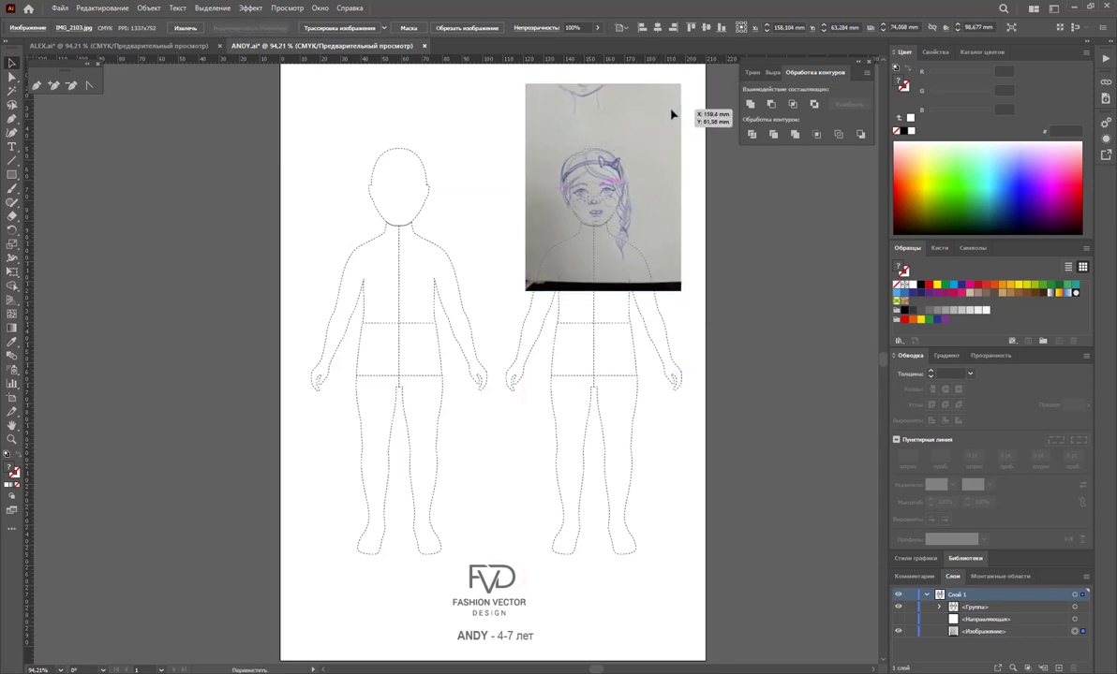
pyautogui.moveTo(658, 162); pyautogui.dragTo(661, 161)
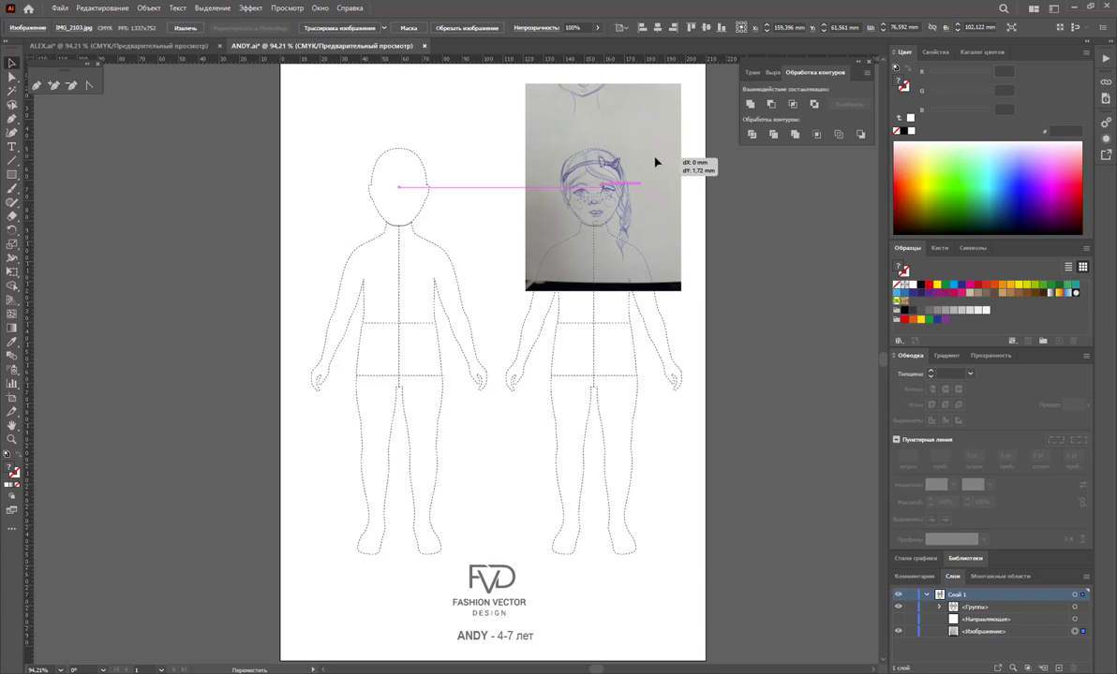
pyautogui.click(709, 222)
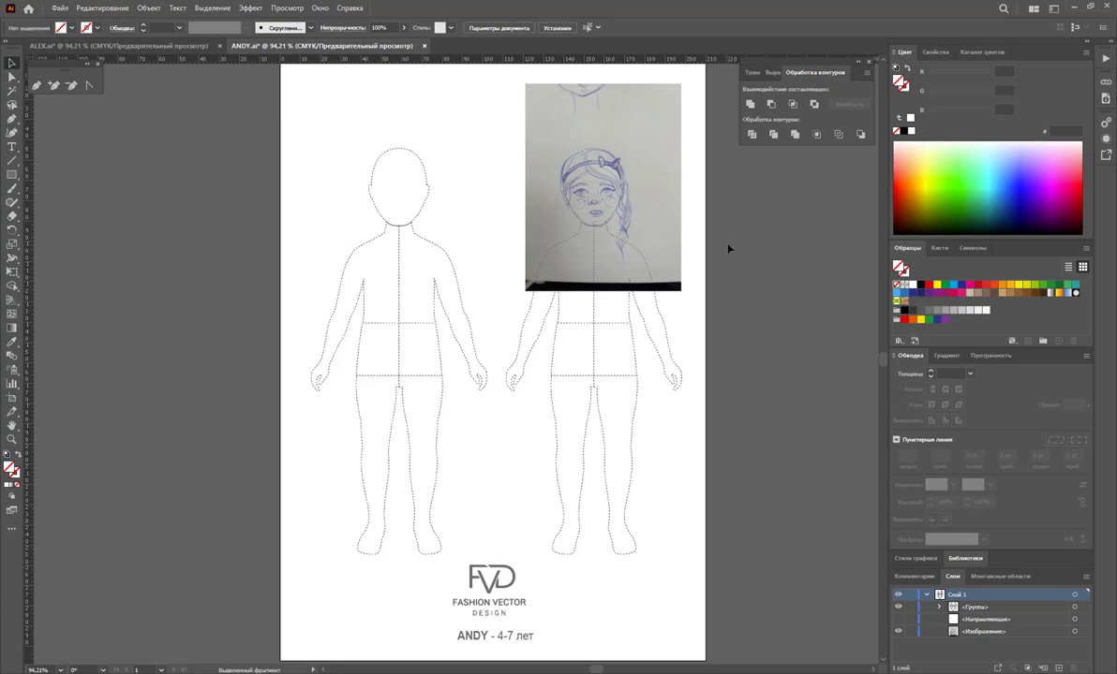
# Zoom in on the right figure's head and widen the sketch photo
pyautogui.click(11, 439)
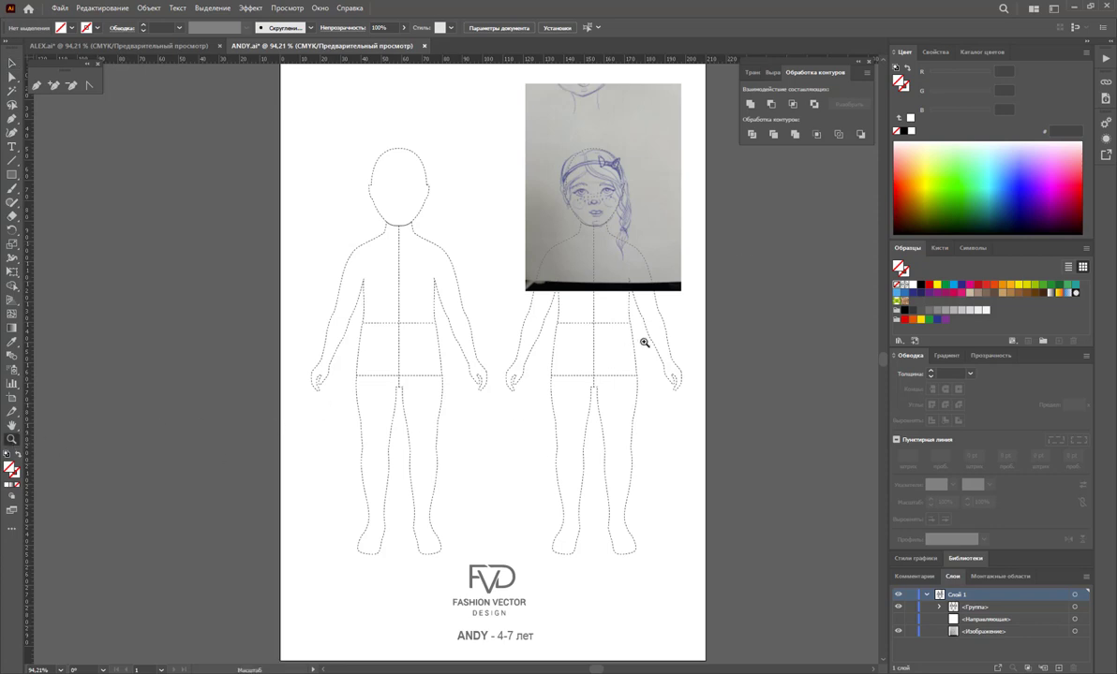
pyautogui.moveTo(626, 231); pyautogui.dragTo(775, 350)
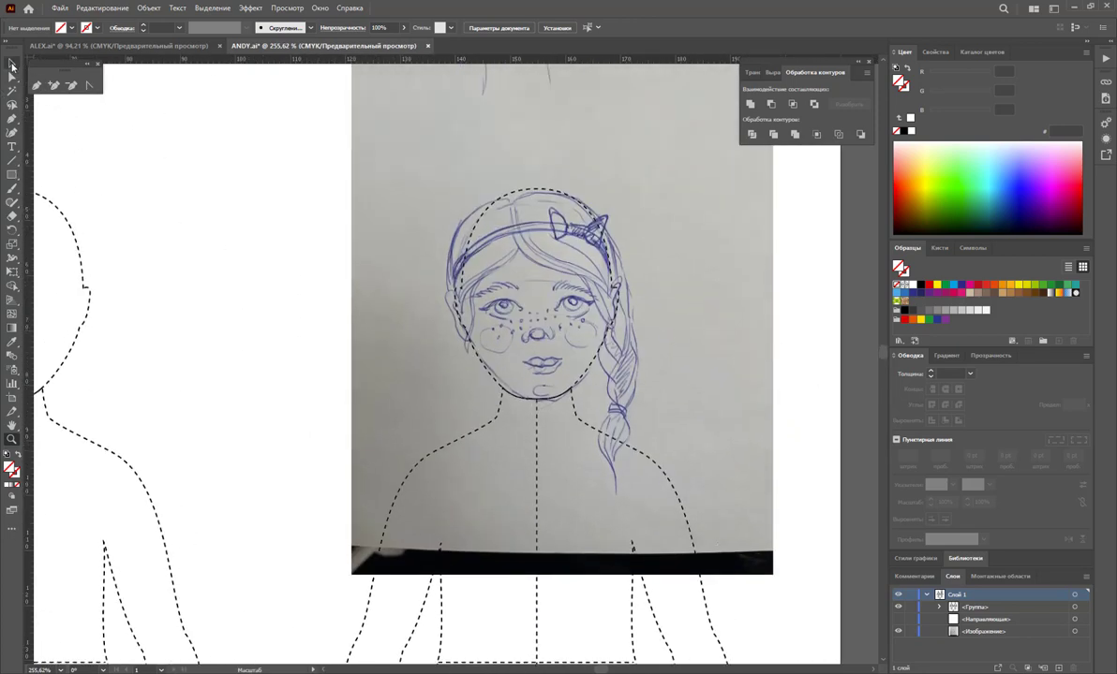
pyautogui.click(11, 63)
pyautogui.click(635, 291)
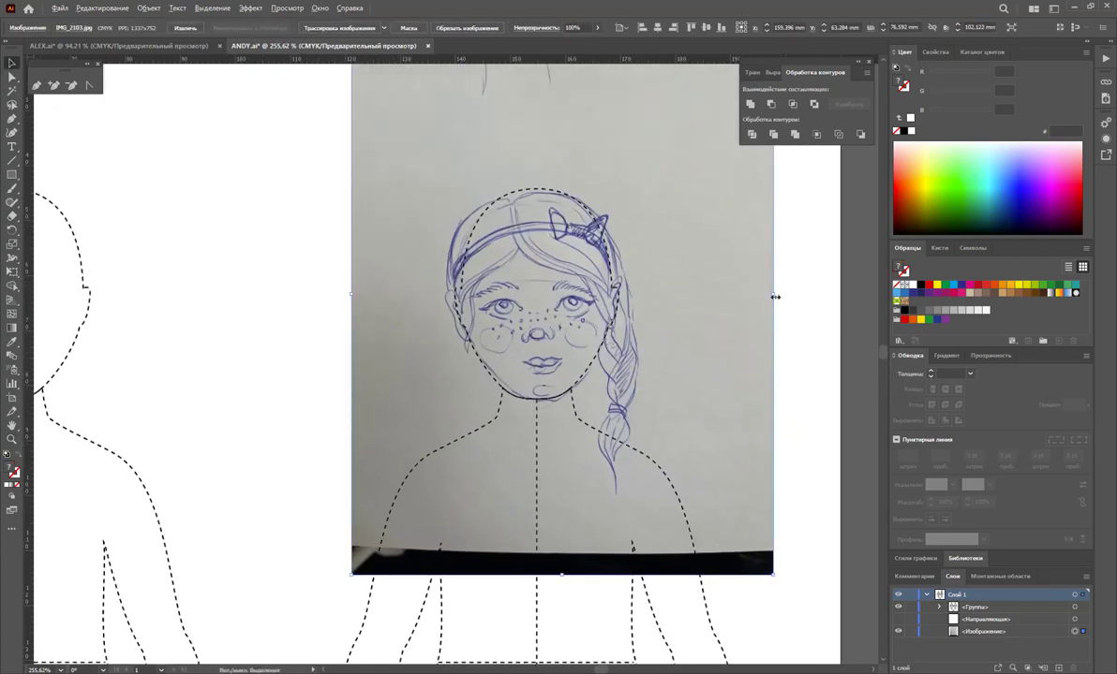
pyautogui.moveTo(775, 295); pyautogui.dragTo(791, 296)
pyautogui.moveTo(678, 328); pyautogui.dragTo(675, 317)
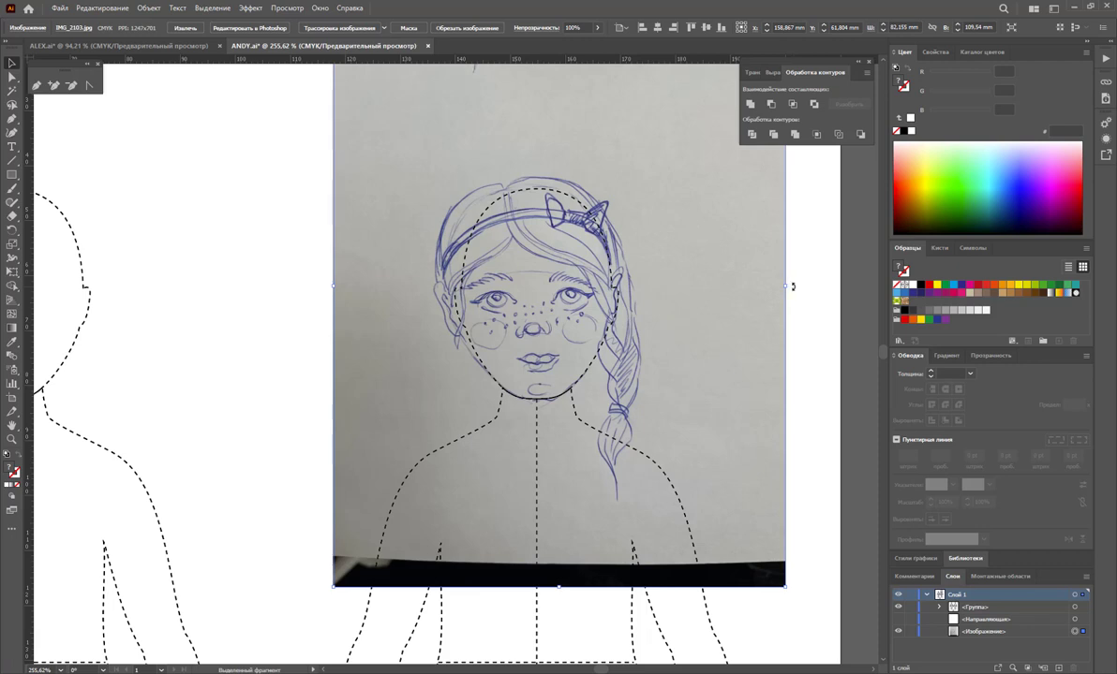
# Rotate the photo slightly clockwise and nudge it right into the head outline
pyautogui.moveTo(792, 289); pyautogui.dragTo(796, 301)
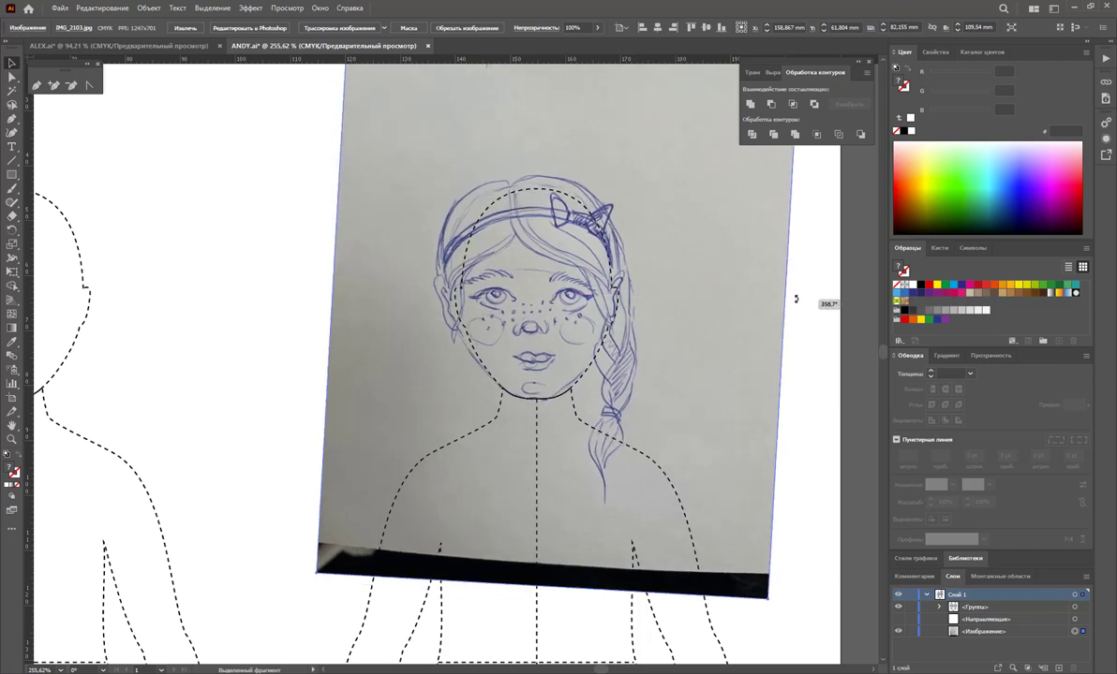
pyautogui.moveTo(735, 318); pyautogui.dragTo(737, 319)
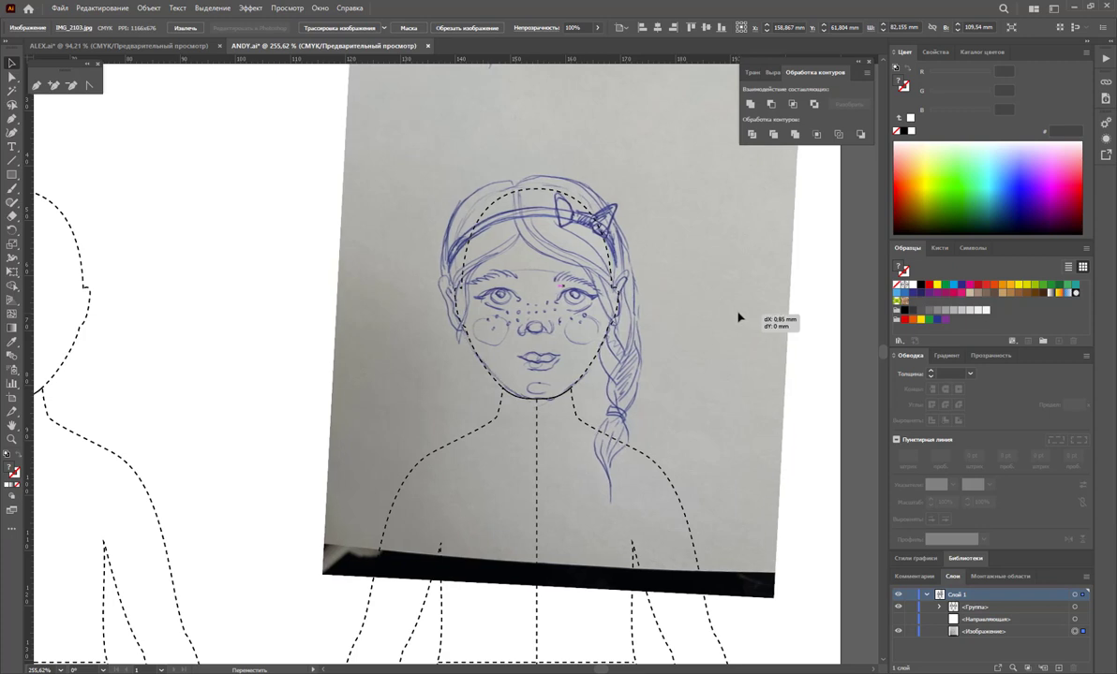
pyautogui.moveTo(737, 318); pyautogui.dragTo(741, 317)
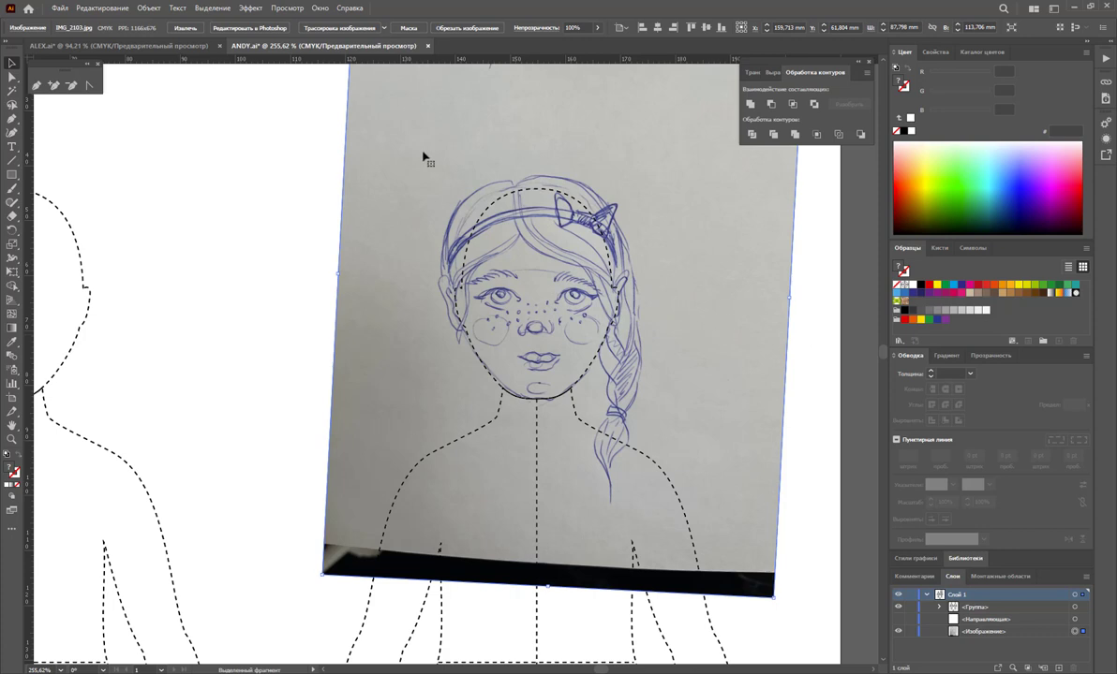
# Collapse and lock Layer 1, add a new layer with Ctrl+L, then unlock Layer 1
pyautogui.click(927, 595)
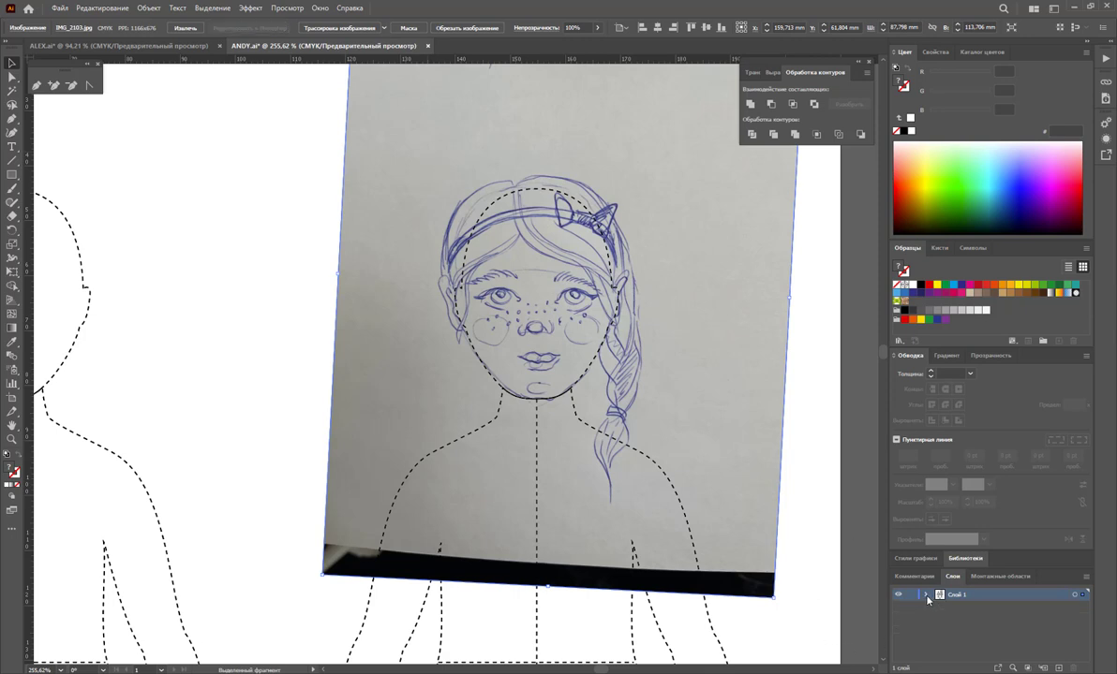
pyautogui.click(910, 596)
pyautogui.hotkey('ctrl', 'l')
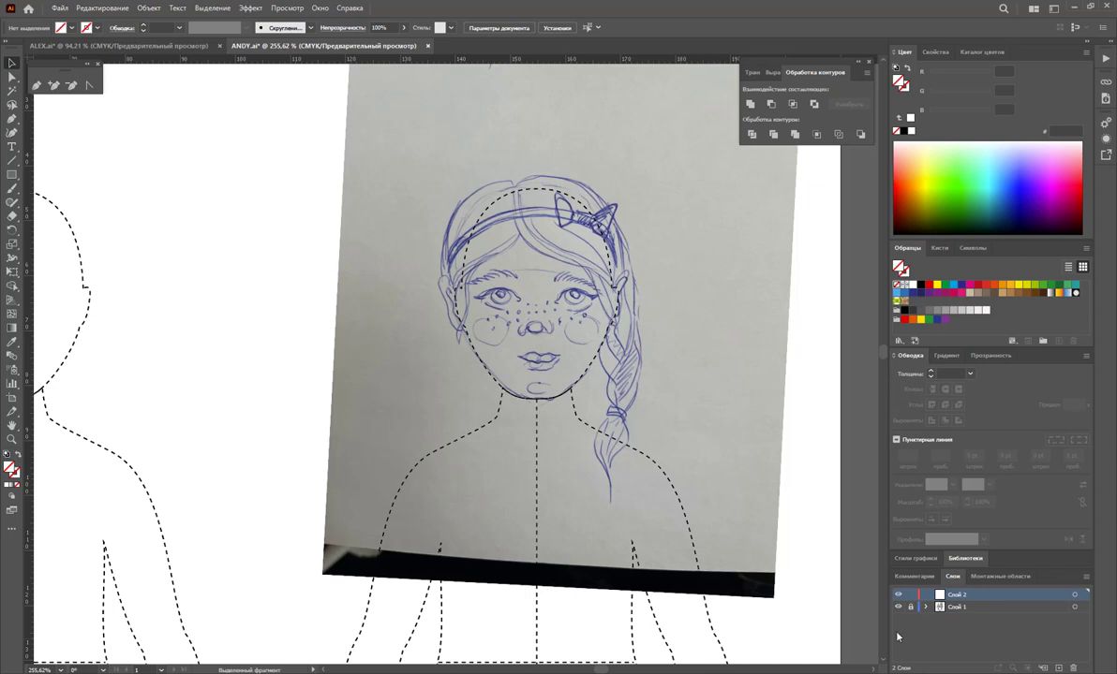
pyautogui.click(911, 608)
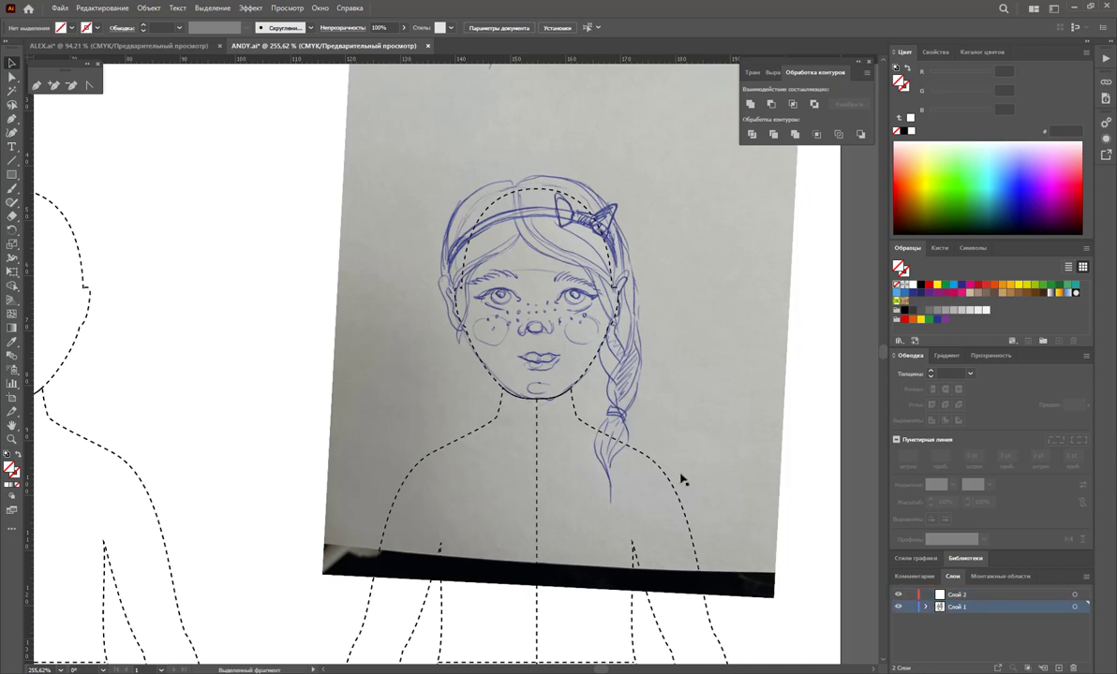
pyautogui.click(525, 353)
# Zoom in close on the girl's face
pyautogui.click(12, 438)
pyautogui.moveTo(539, 280); pyautogui.dragTo(681, 330)
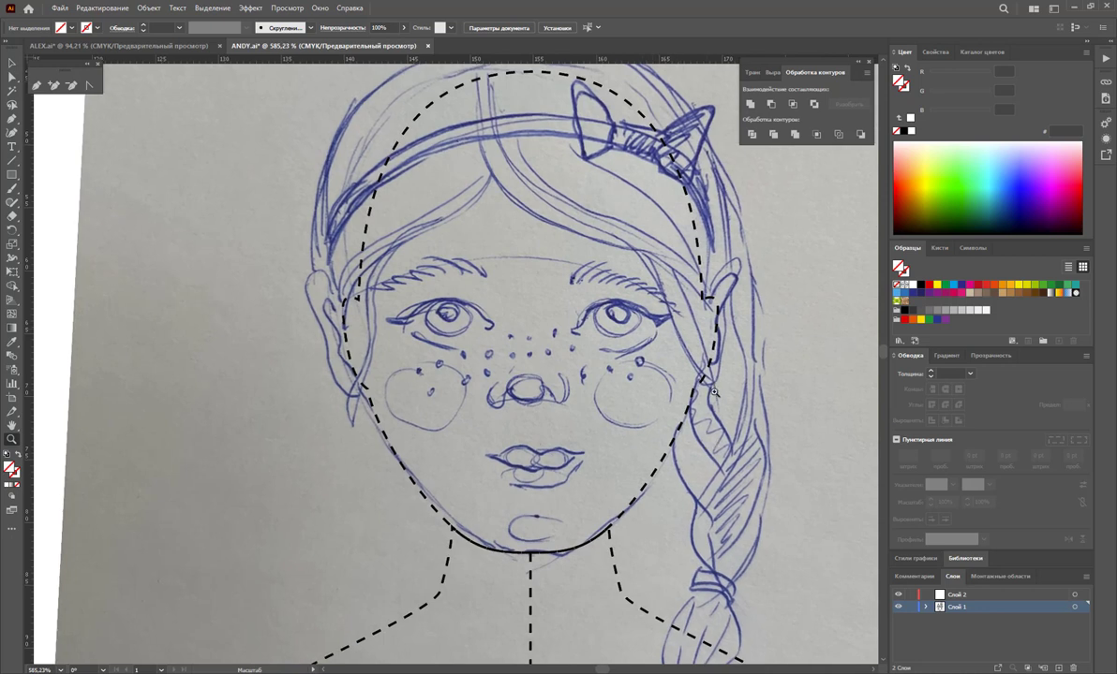
pyautogui.scroll(2, 525, 375)
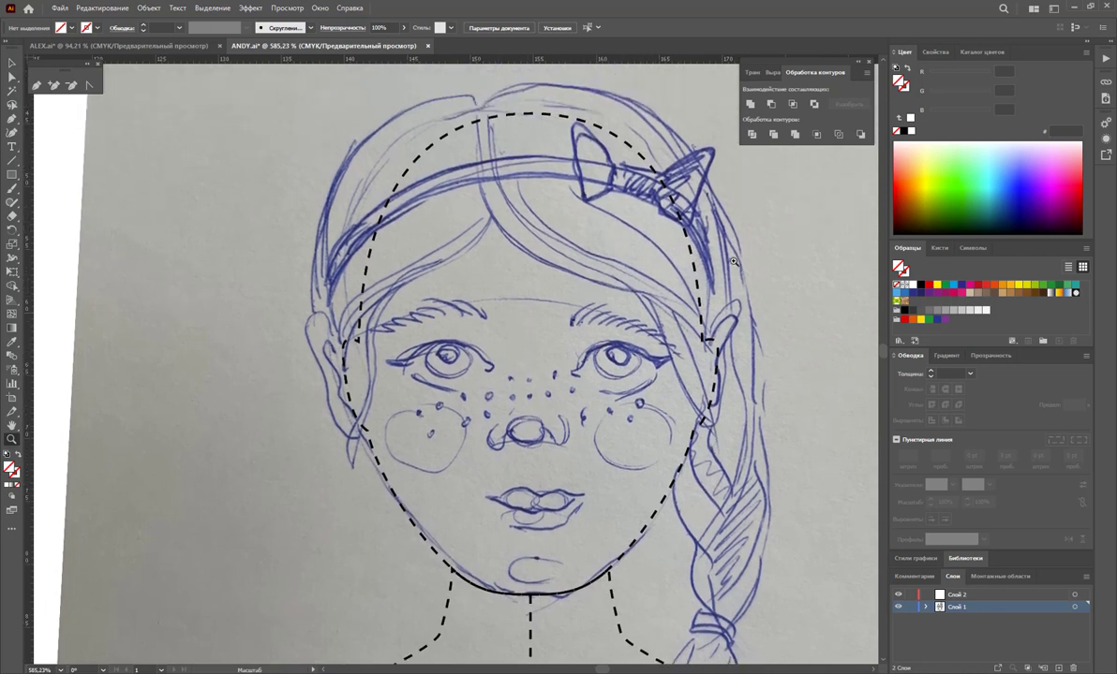
# Drag face-outline anchors onto the left cheek and right ear, and lower the crown slightly
pyautogui.click(12, 77)
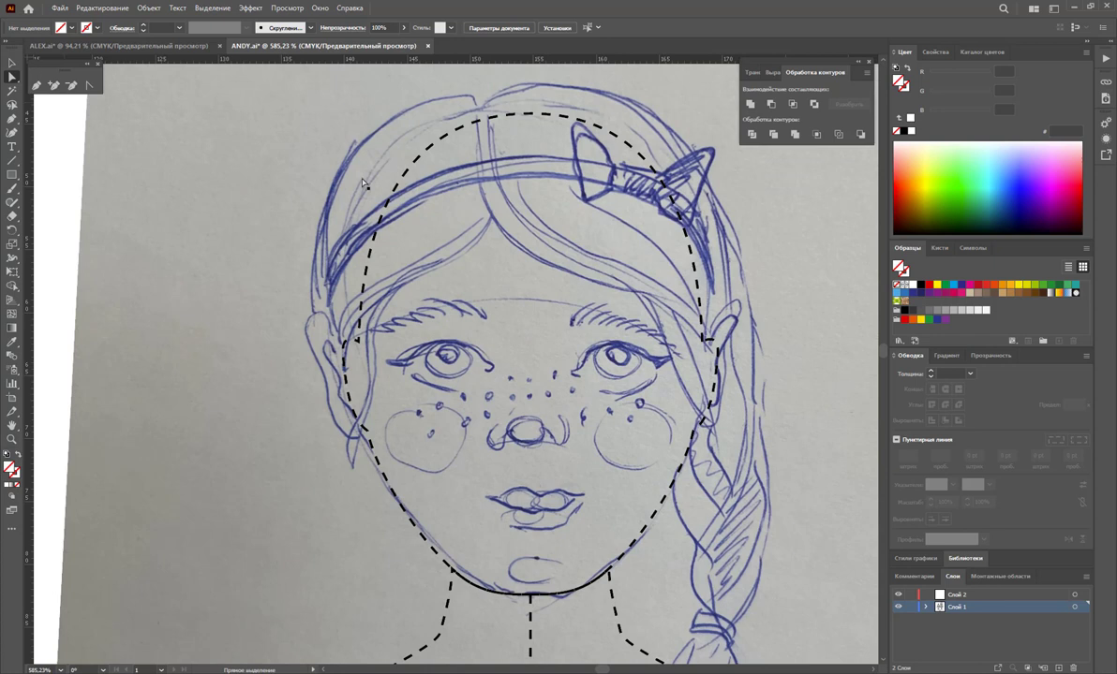
pyautogui.click(693, 235)
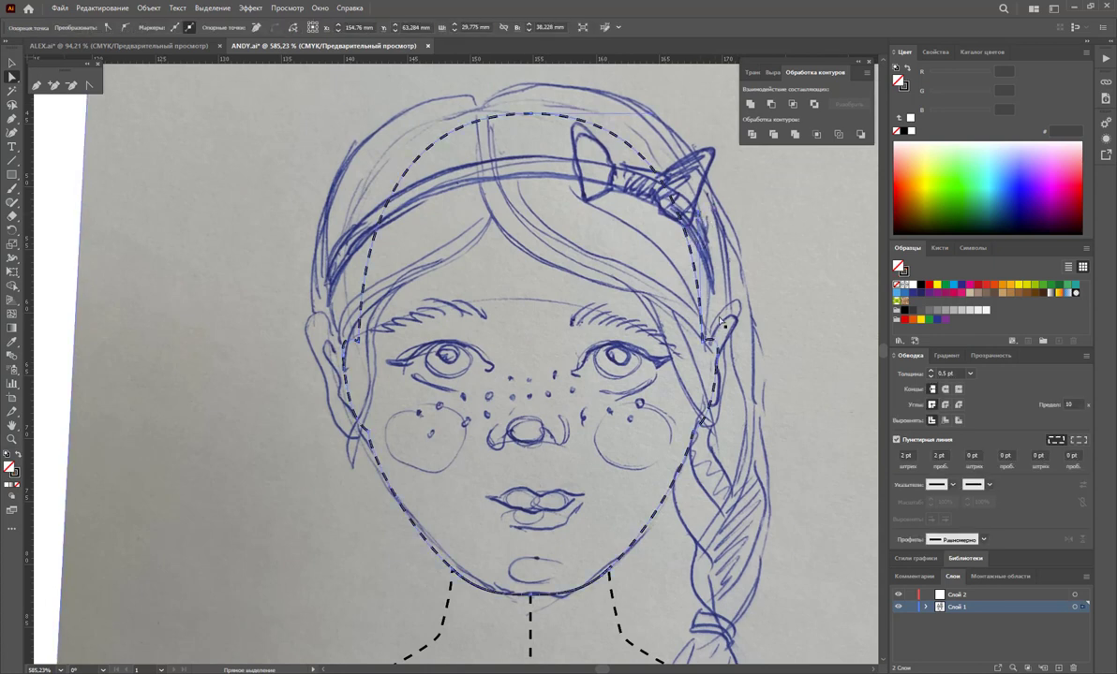
pyautogui.moveTo(702, 346); pyautogui.dragTo(714, 342)
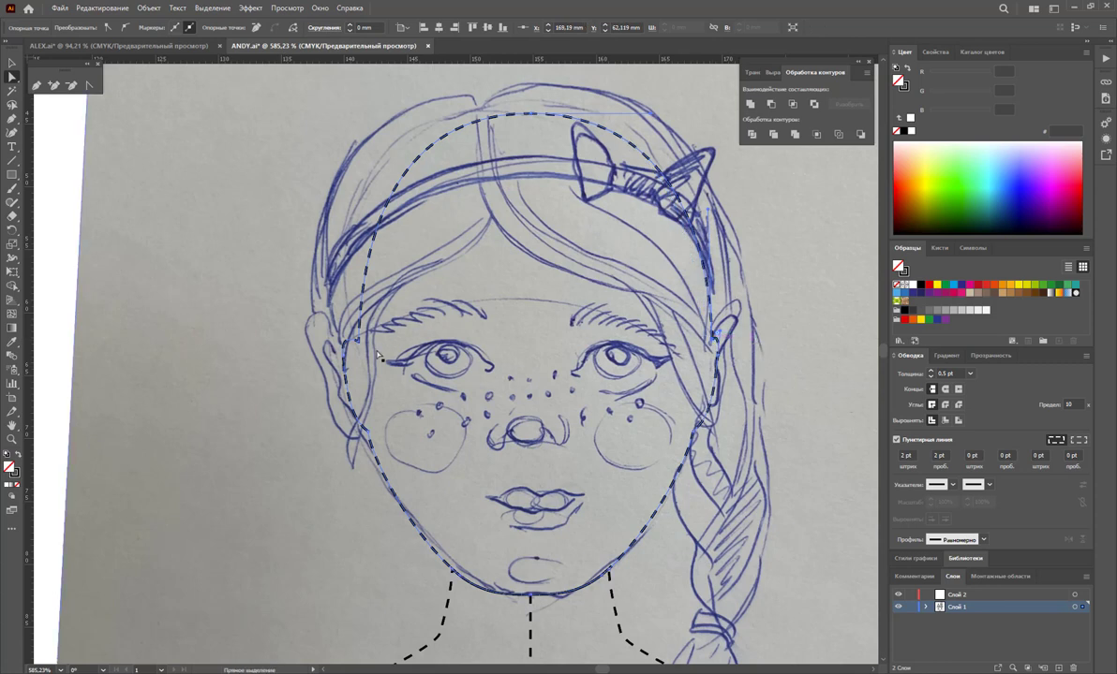
pyautogui.moveTo(361, 341)
pyautogui.mouseDown()
pyautogui.moveTo(327, 365)
pyautogui.moveTo(324, 351)
pyautogui.mouseUp()
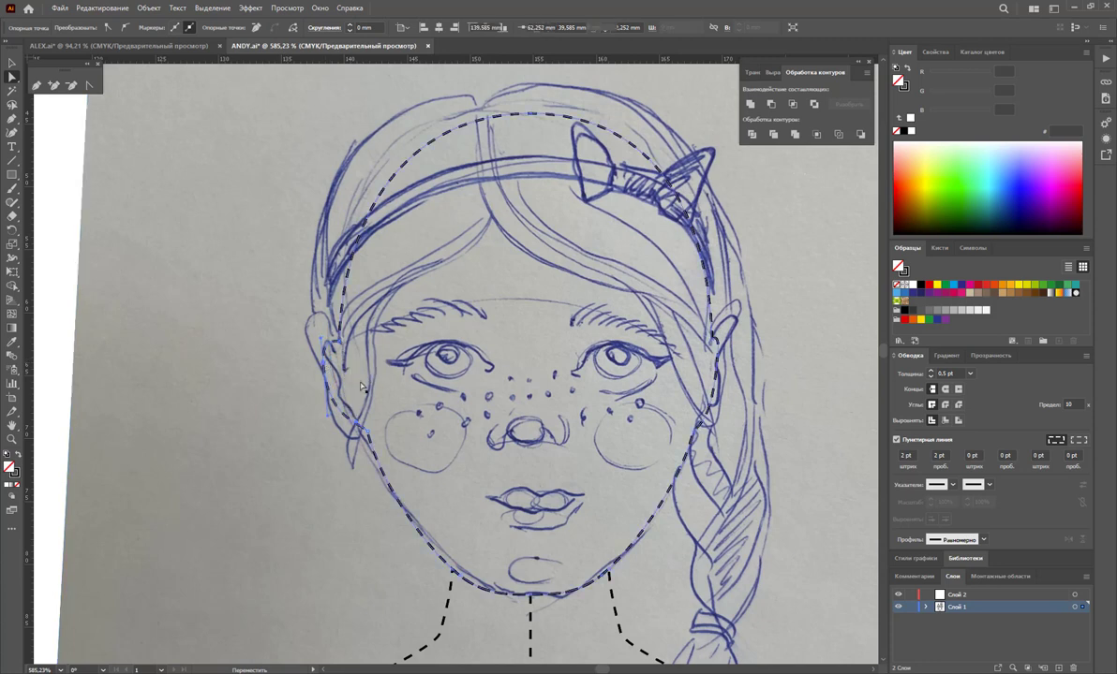
pyautogui.moveTo(722, 359)
pyautogui.mouseDown()
pyautogui.moveTo(711, 344)
pyautogui.moveTo(729, 330)
pyautogui.mouseUp()
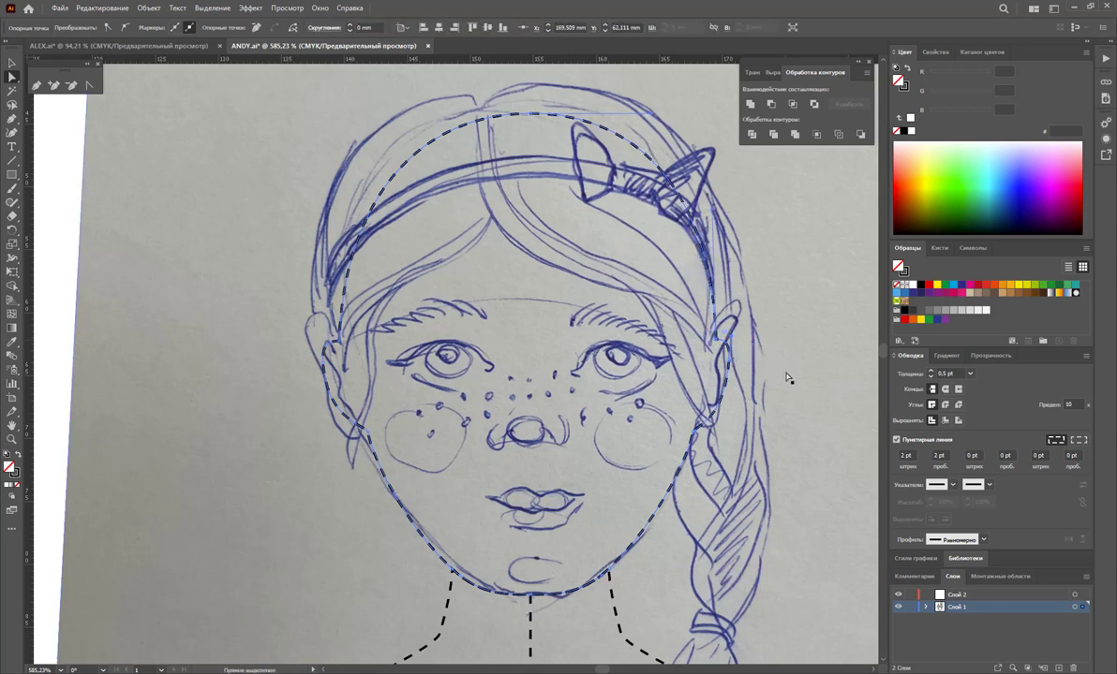
pyautogui.click(531, 115)
pyautogui.moveTo(530, 115); pyautogui.dragTo(529, 126)
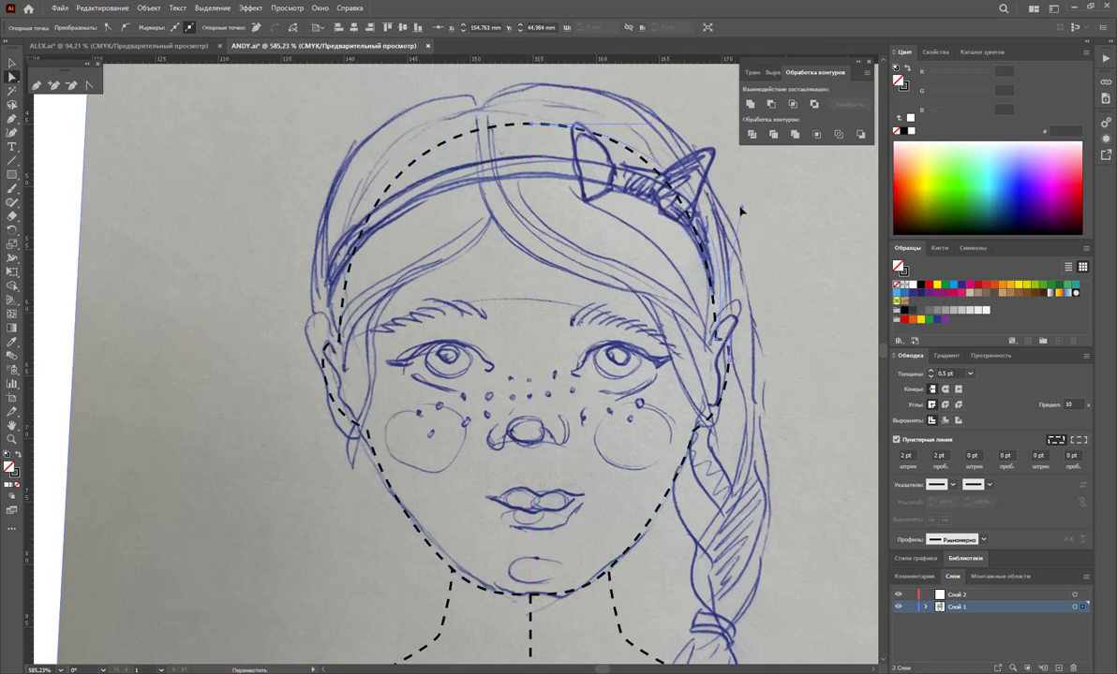
# Undo an accidental photo shift, then fine-tune the lower-left and right-ear outline points
pyautogui.click(343, 339)
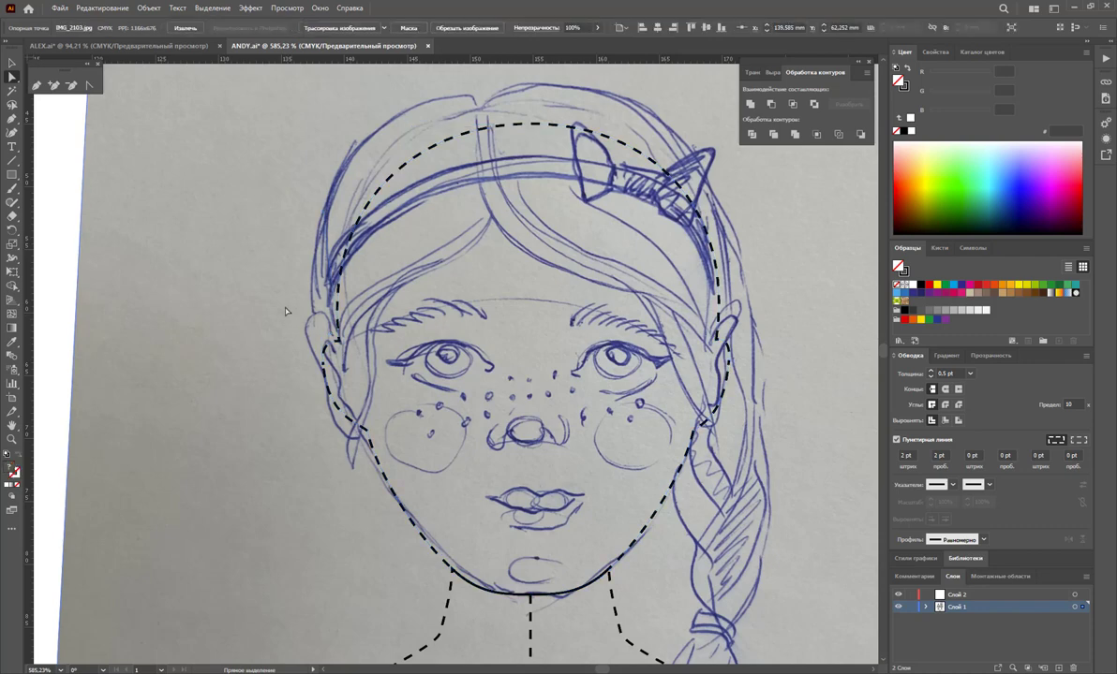
pyautogui.moveTo(288, 320); pyautogui.dragTo(292, 324)
pyautogui.hotkey('ctrl', 'z')
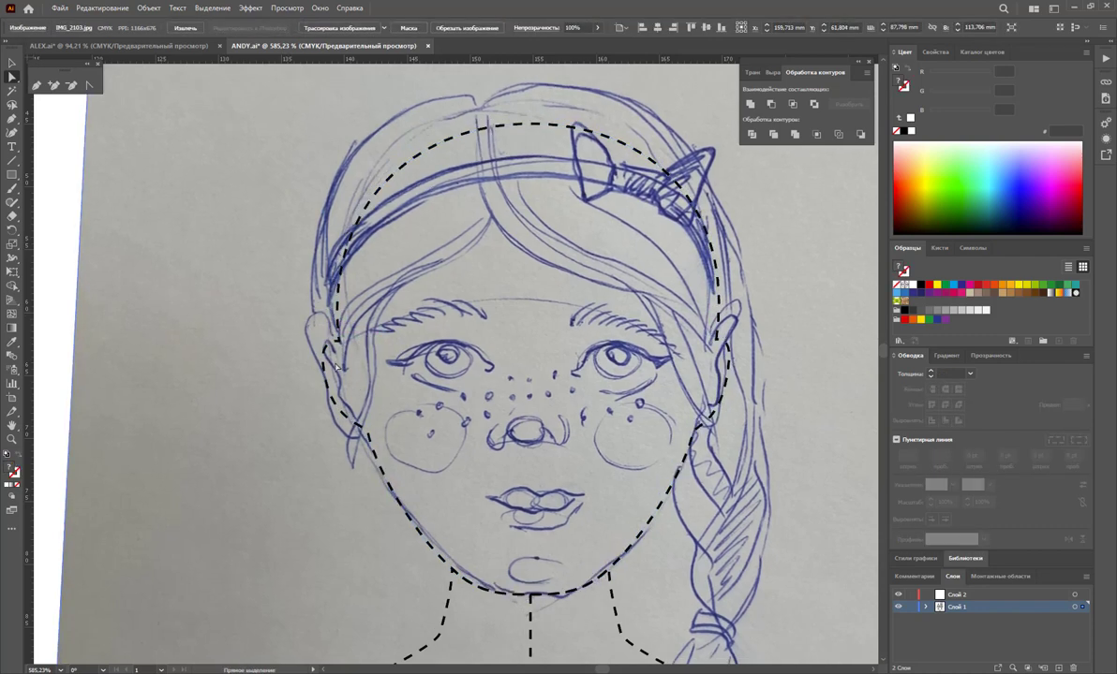
pyautogui.click(339, 332)
pyautogui.click(366, 437)
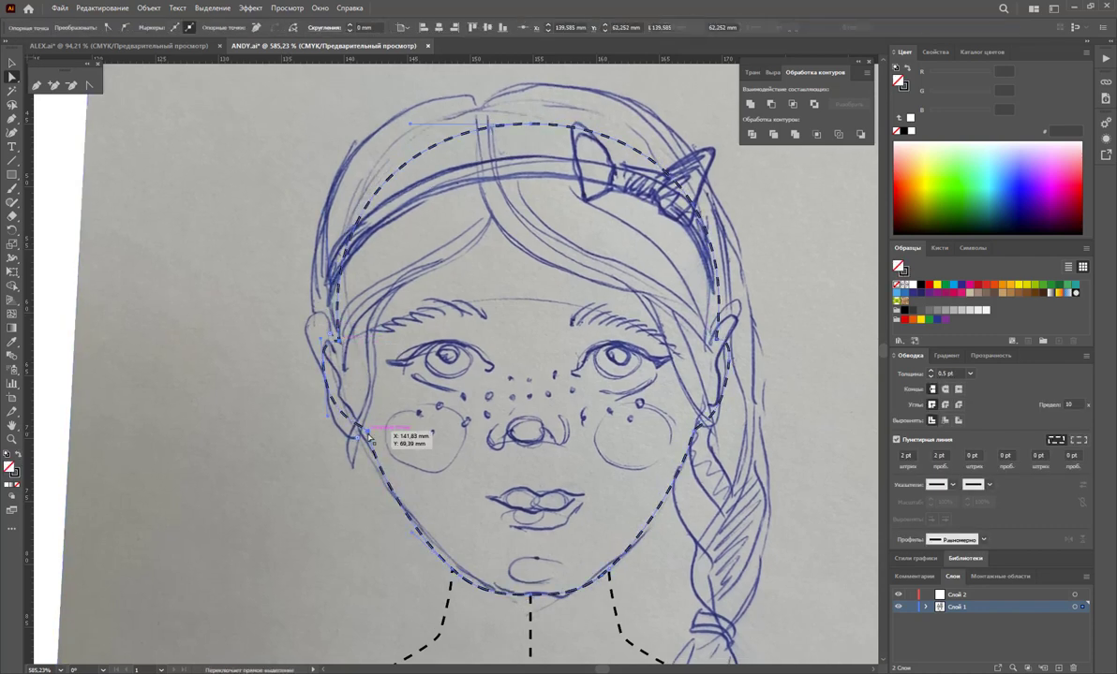
pyautogui.press('Left')
pyautogui.press('Left')
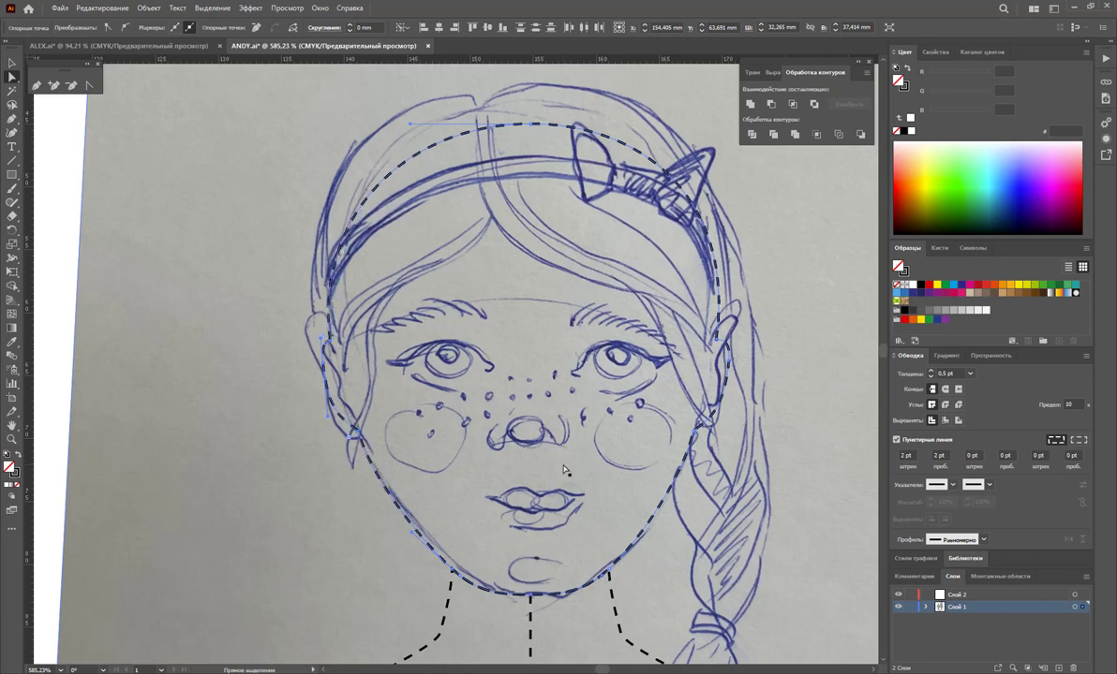
pyautogui.press('Right')
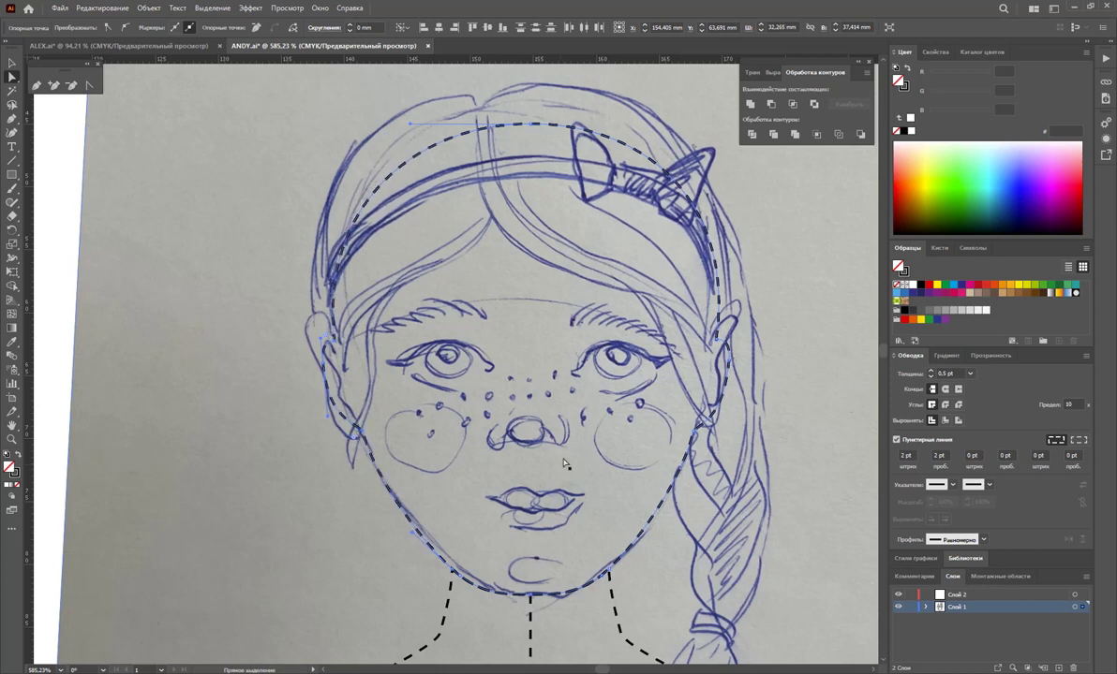
pyautogui.moveTo(326, 368); pyautogui.dragTo(322, 368)
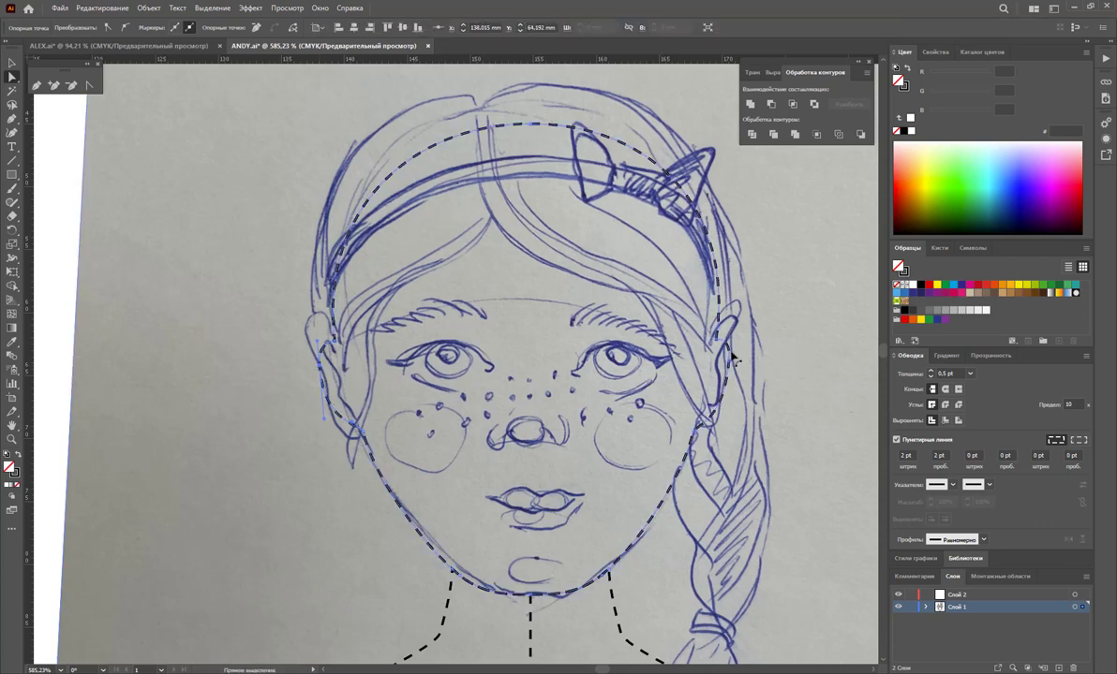
pyautogui.moveTo(732, 369); pyautogui.dragTo(734, 361)
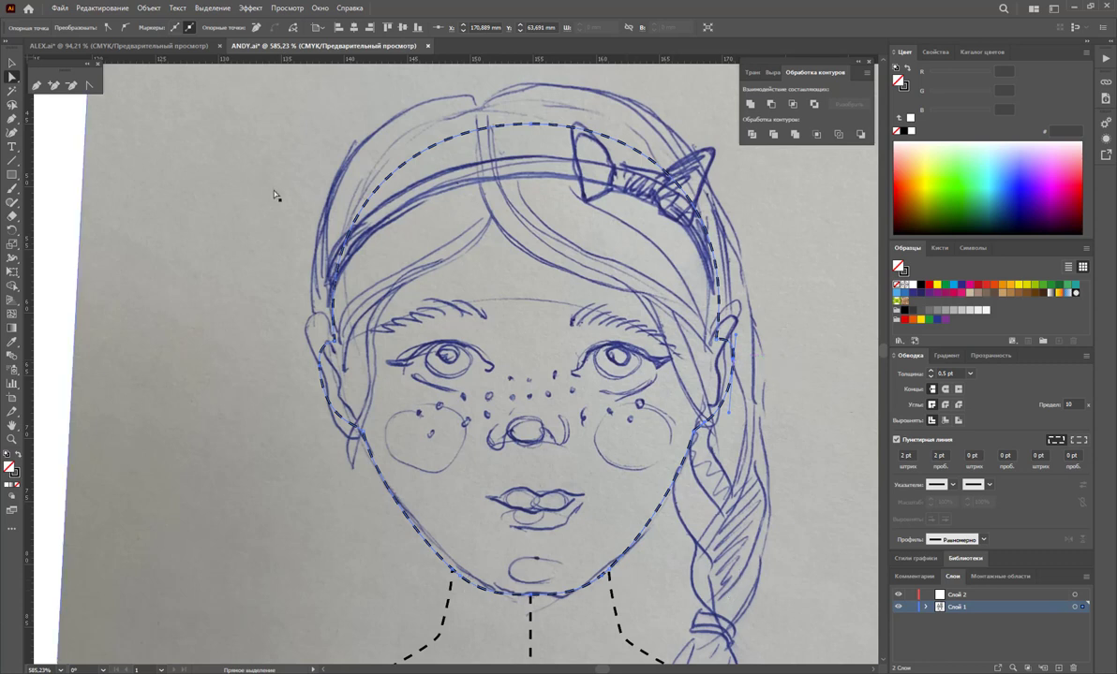
pyautogui.click(911, 608)
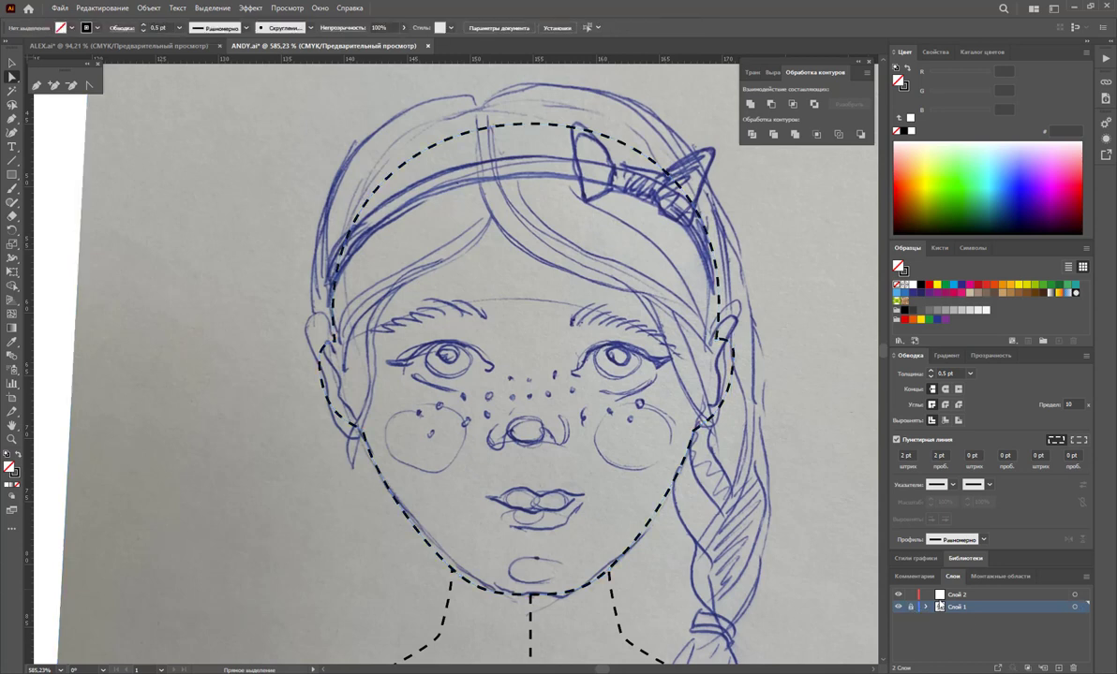
# Fade the sketch photo to 49% opacity and lock Layer 1
pyautogui.click(773, 520)
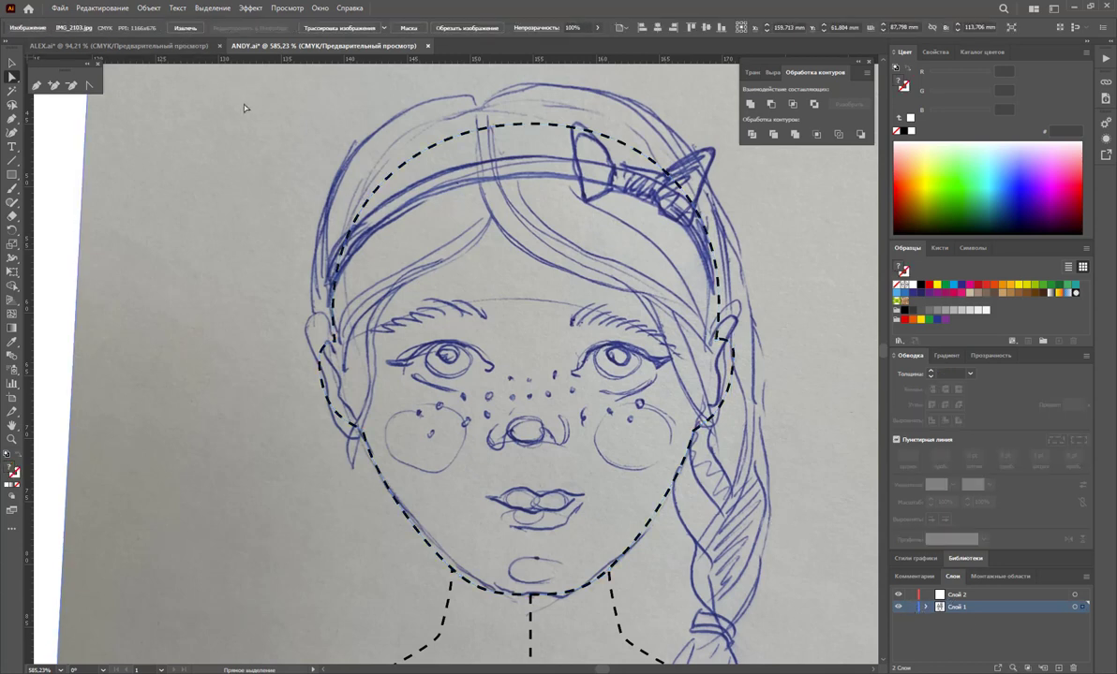
pyautogui.click(571, 27)
pyautogui.moveTo(598, 34); pyautogui.dragTo(574, 45)
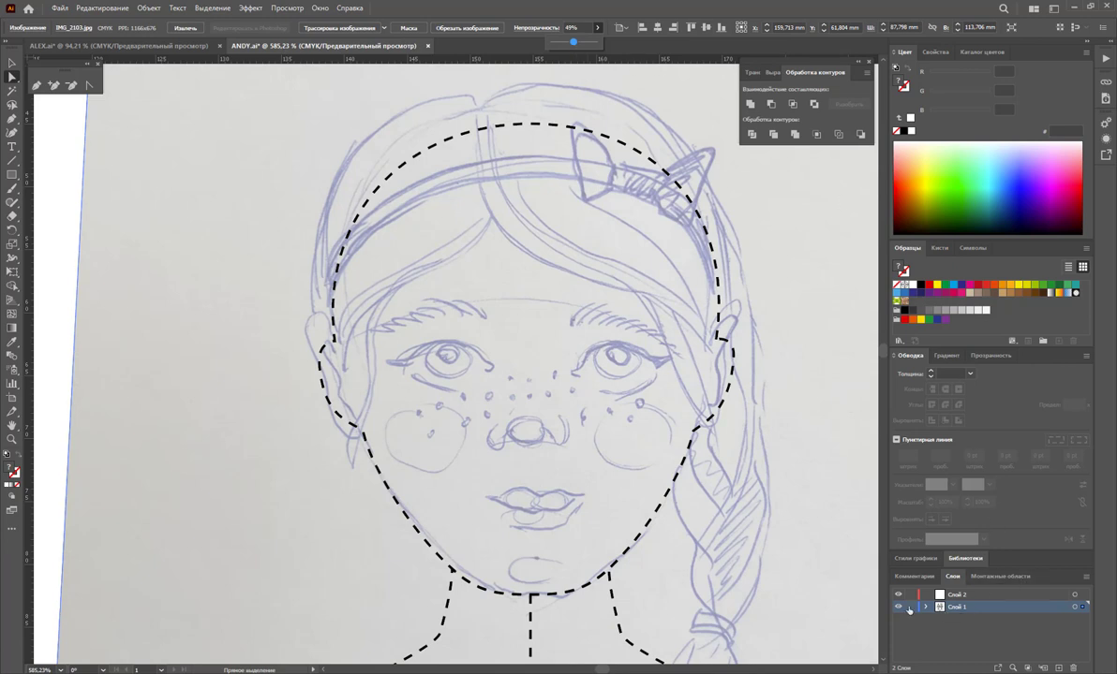
pyautogui.click(909, 607)
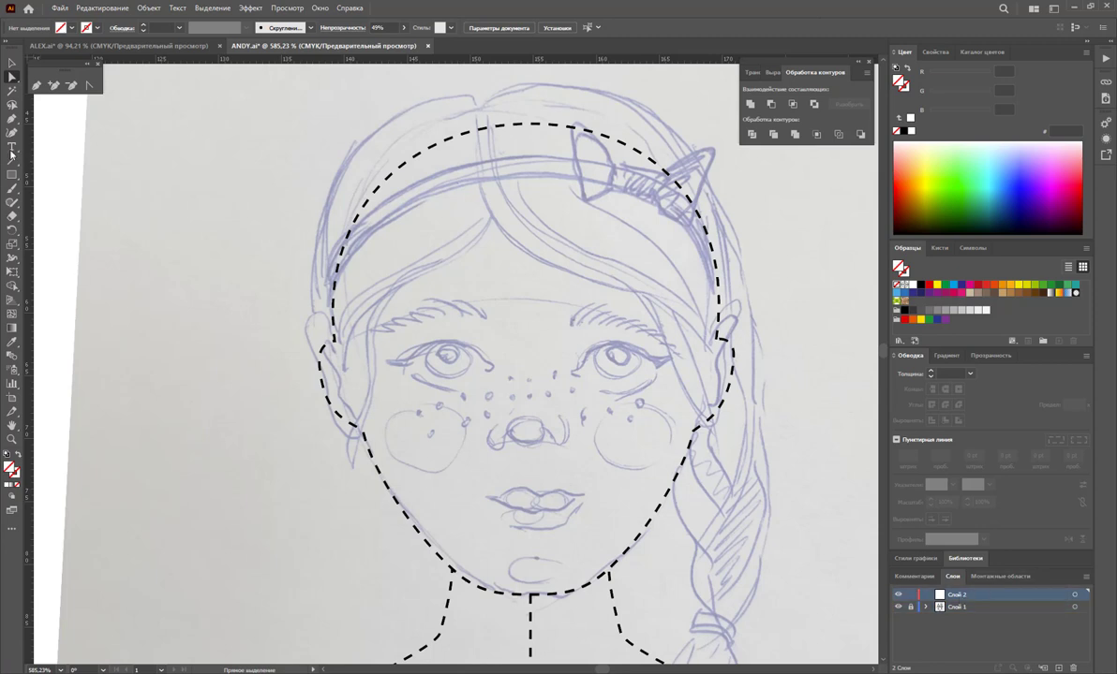
# Choose the Pen tool with a near-black fill, undoing a stray path point
pyautogui.click(13, 119)
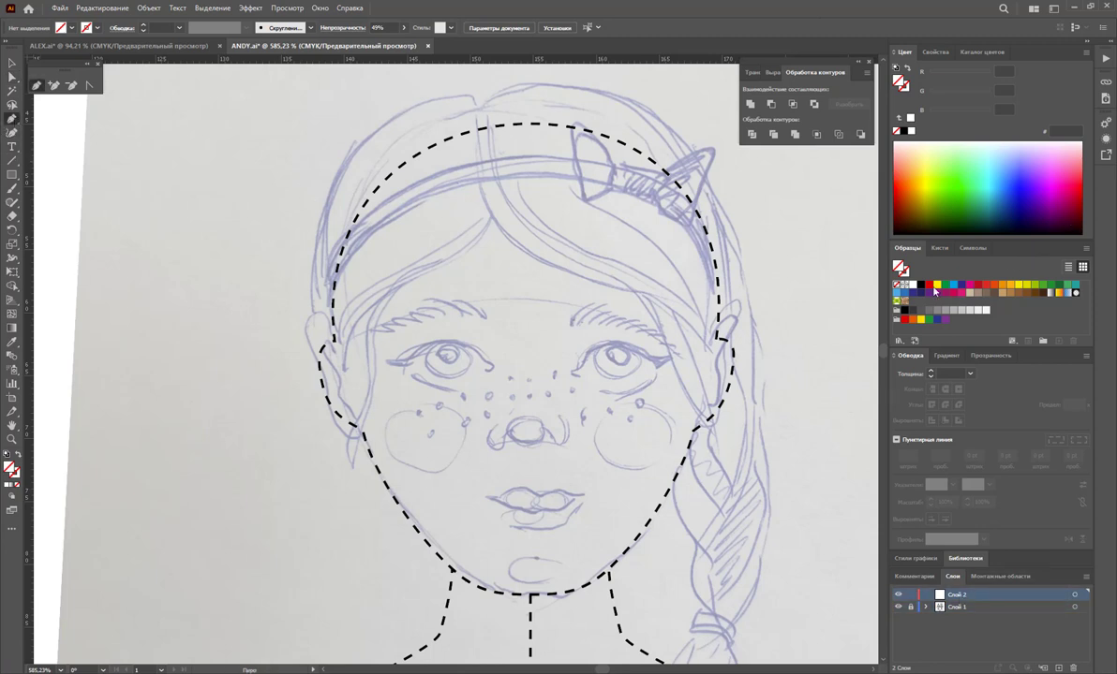
pyautogui.click(921, 284)
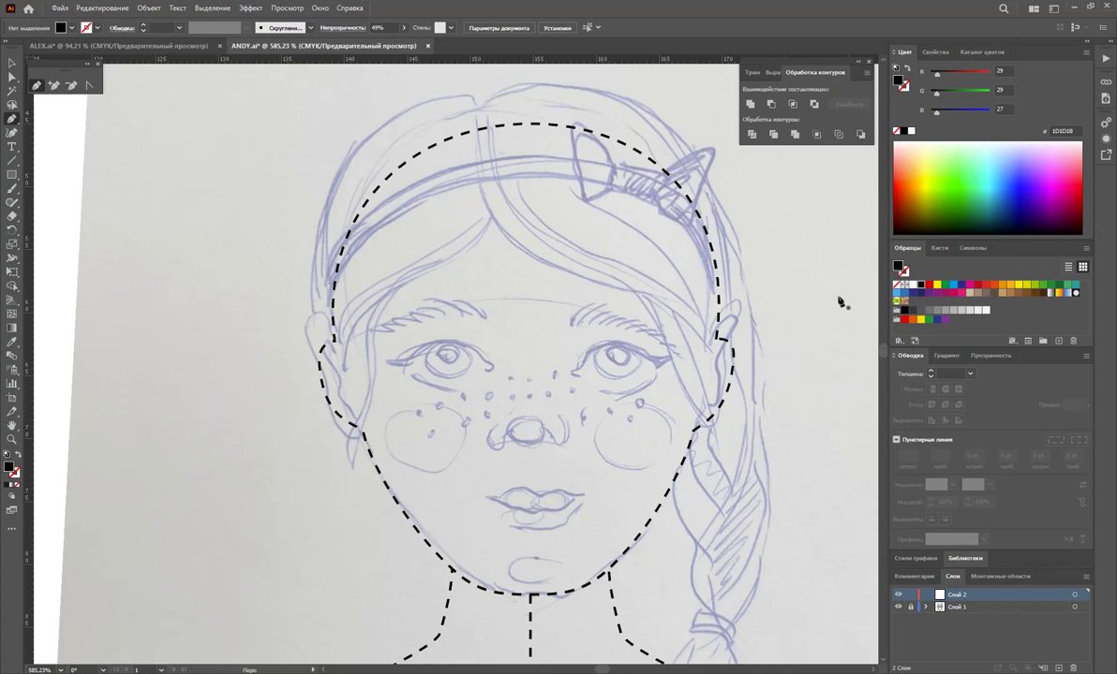
pyautogui.moveTo(592, 314); pyautogui.dragTo(592, 336)
pyautogui.hotkey('ctrl', 'z')
# Zoom in closely on the girl's right eye
pyautogui.scroll(-2, 705, 518)
pyautogui.scroll(-2, 700, 523)
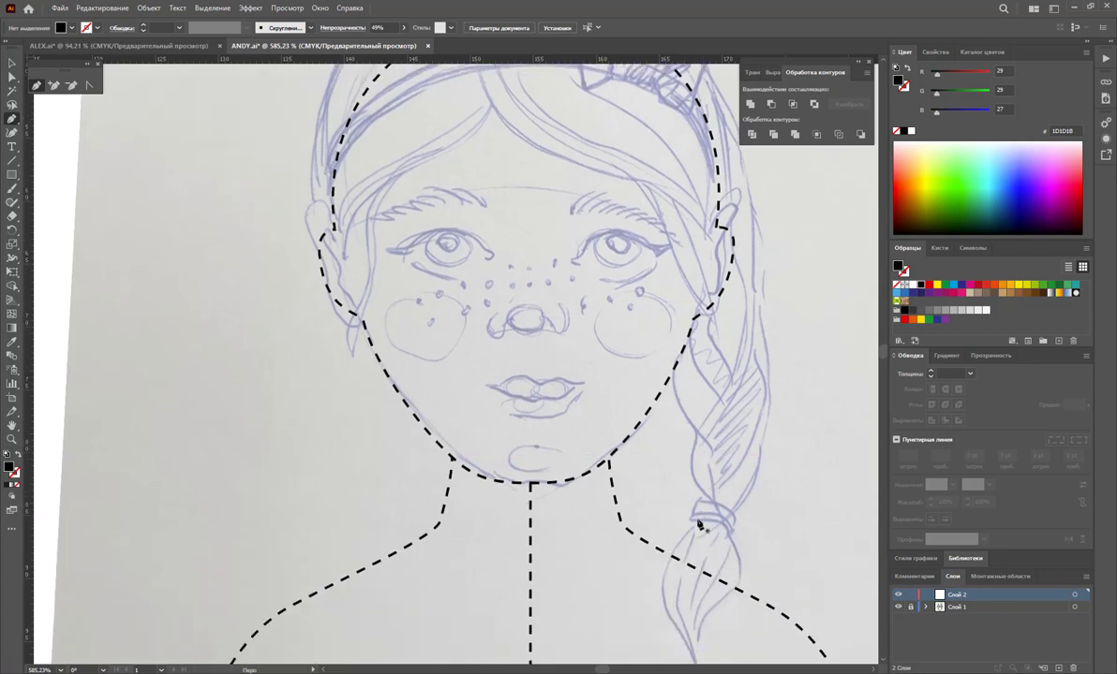
pyautogui.scroll(1, 684, 509)
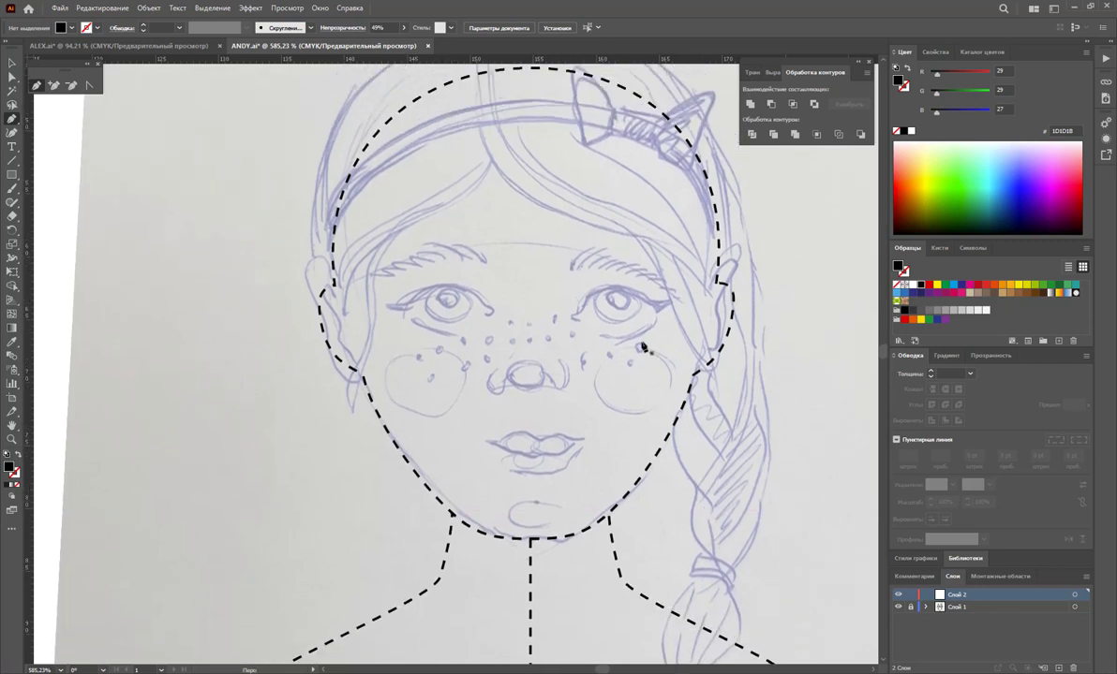
pyautogui.scroll(2, 694, 317)
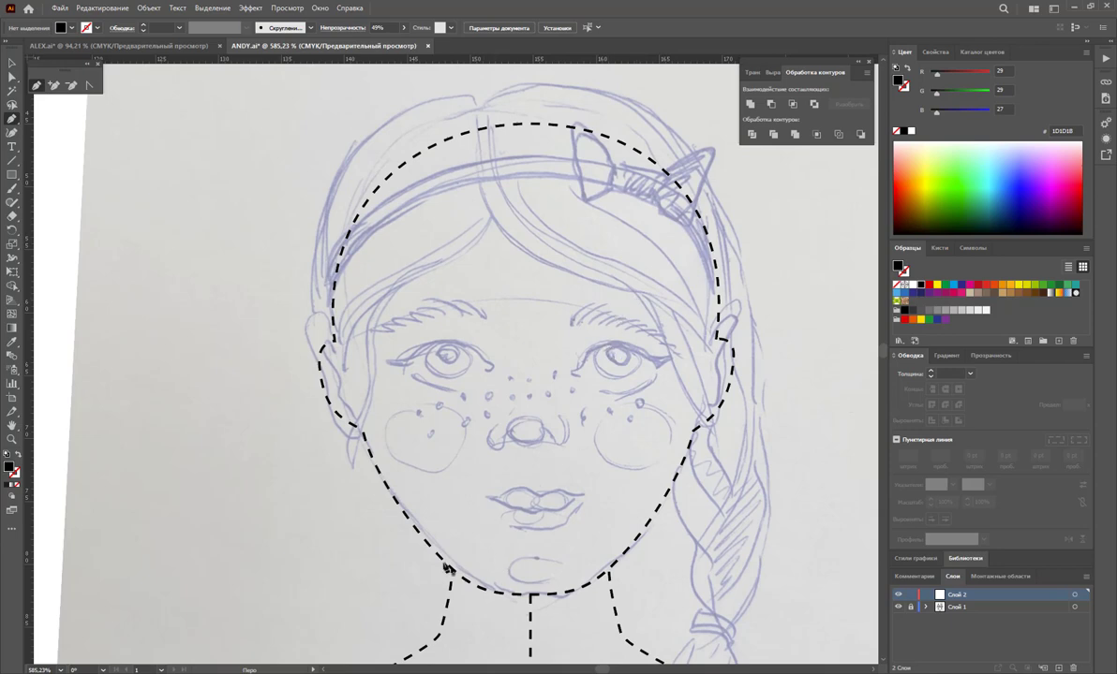
pyautogui.click(11, 439)
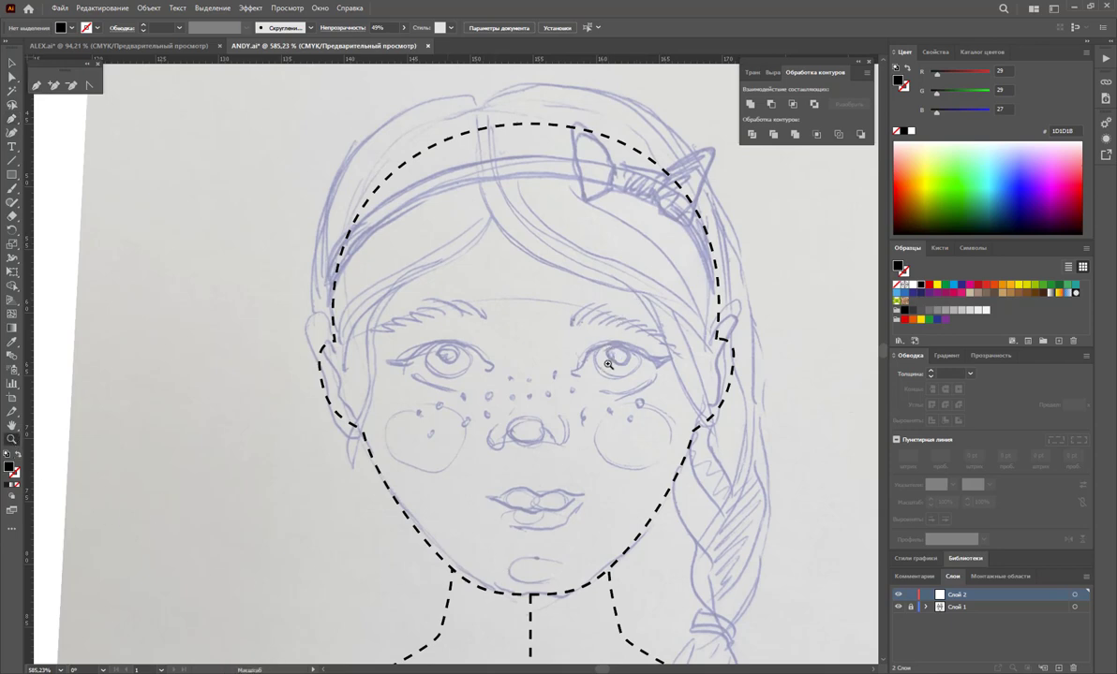
pyautogui.moveTo(608, 364); pyautogui.dragTo(698, 385)
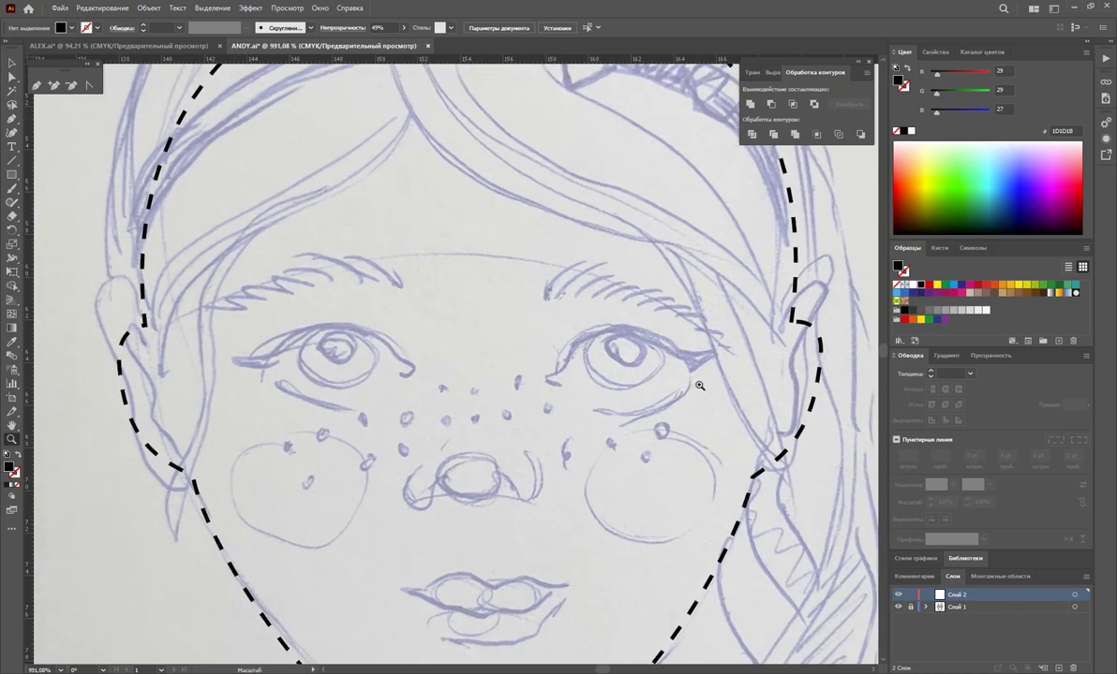
# Trace the right eye's almond outline with the Pencil and smooth its inner corner
pyautogui.scroll(-2, 699, 385)
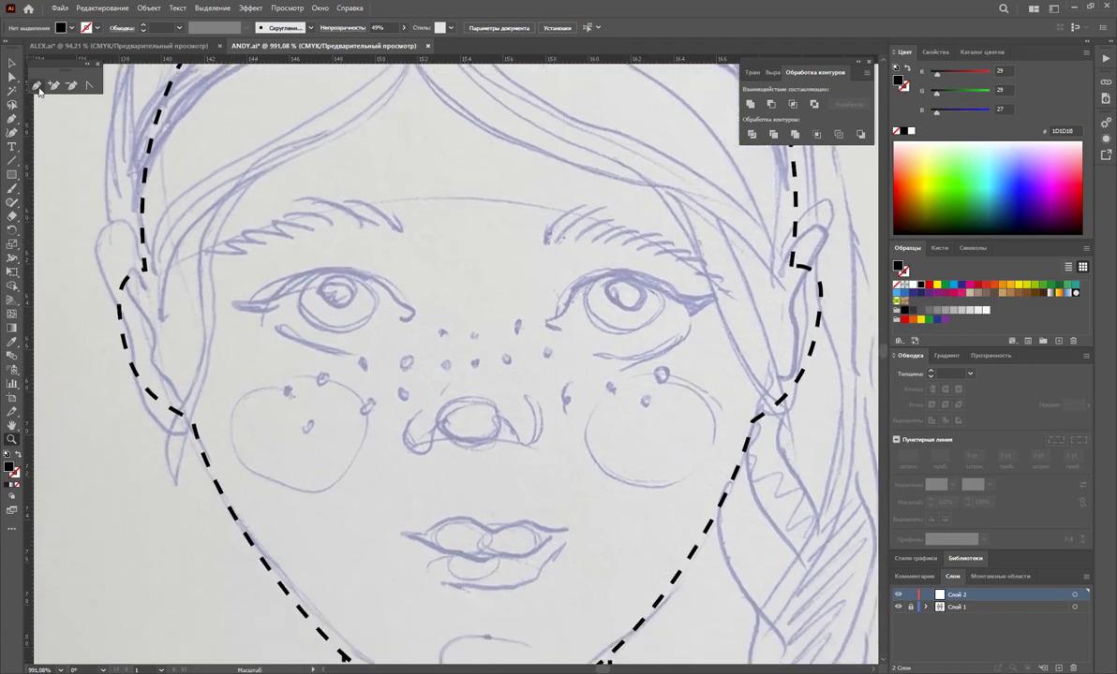
pyautogui.click(37, 86)
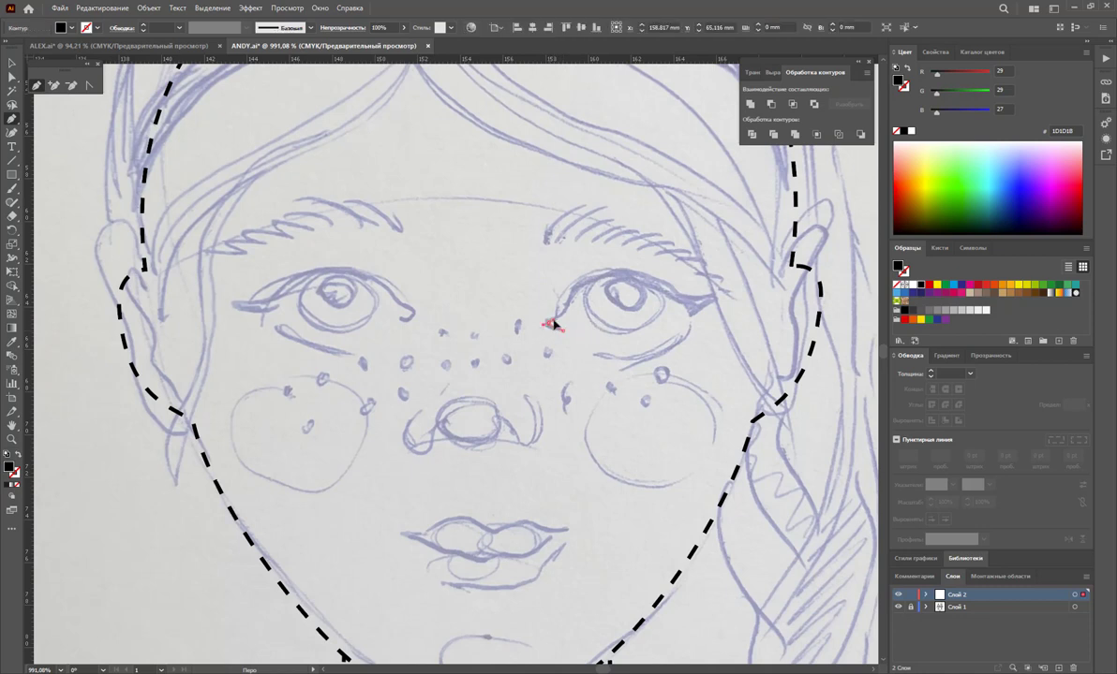
pyautogui.moveTo(549, 324); pyautogui.dragTo(568, 304)
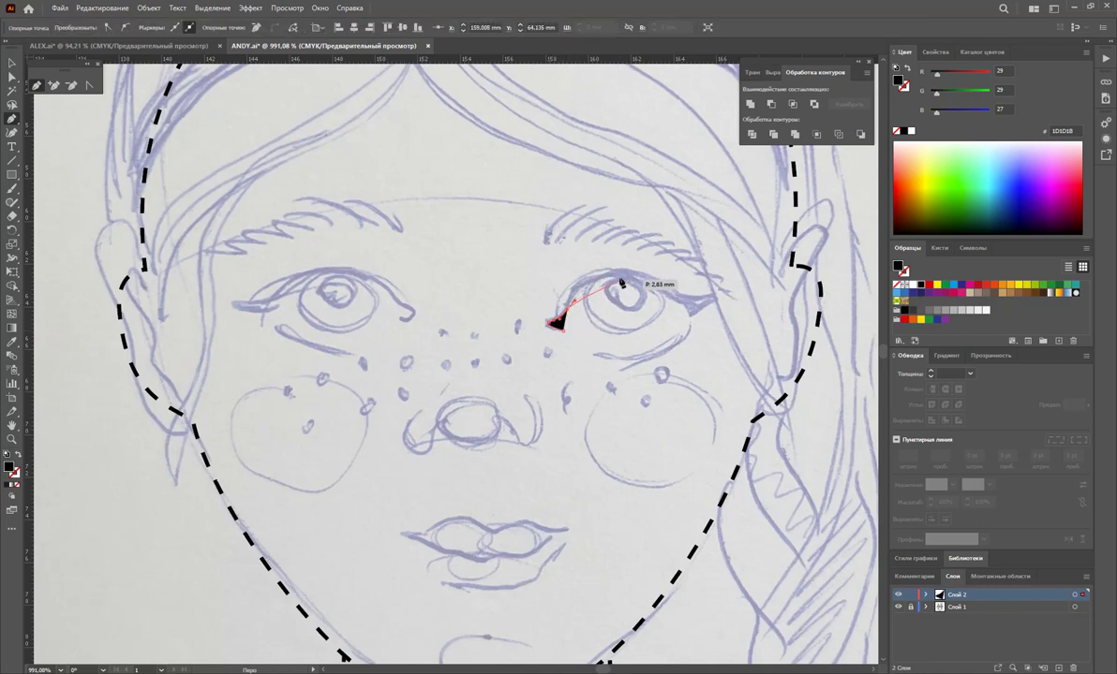
pyautogui.moveTo(558, 318)
pyautogui.mouseDown()
pyautogui.moveTo(692, 299)
pyautogui.moveTo(693, 311)
pyautogui.mouseUp()
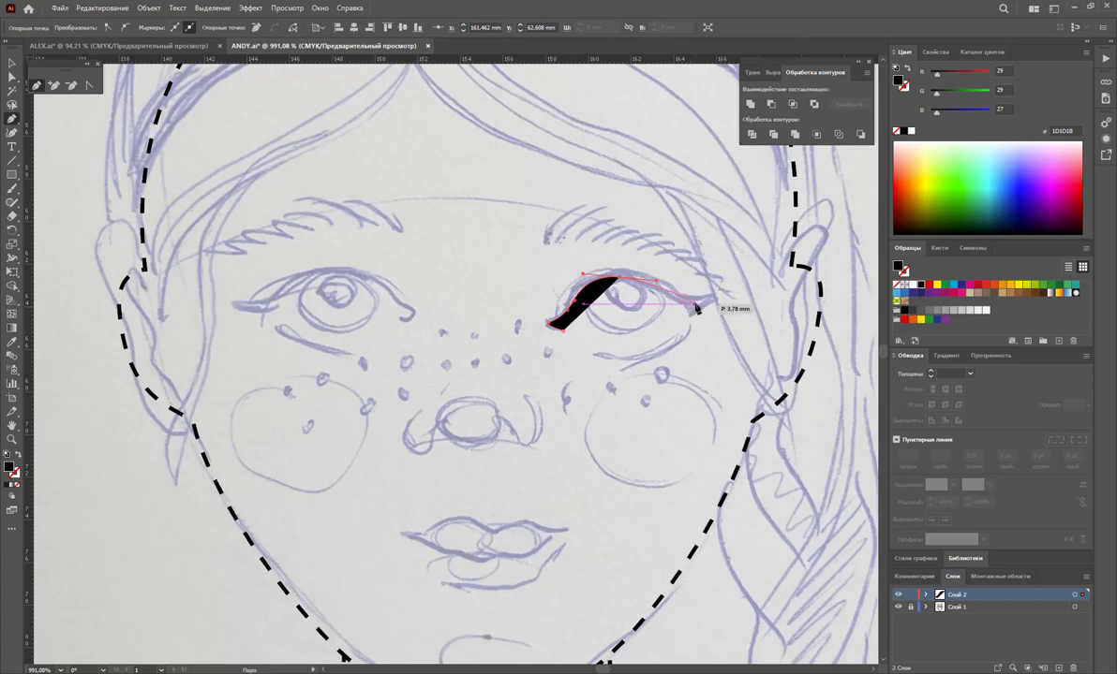
pyautogui.moveTo(692, 311)
pyautogui.mouseDown()
pyautogui.moveTo(695, 319)
pyautogui.moveTo(596, 359)
pyautogui.moveTo(548, 326)
pyautogui.mouseUp()
pyautogui.click(89, 86)
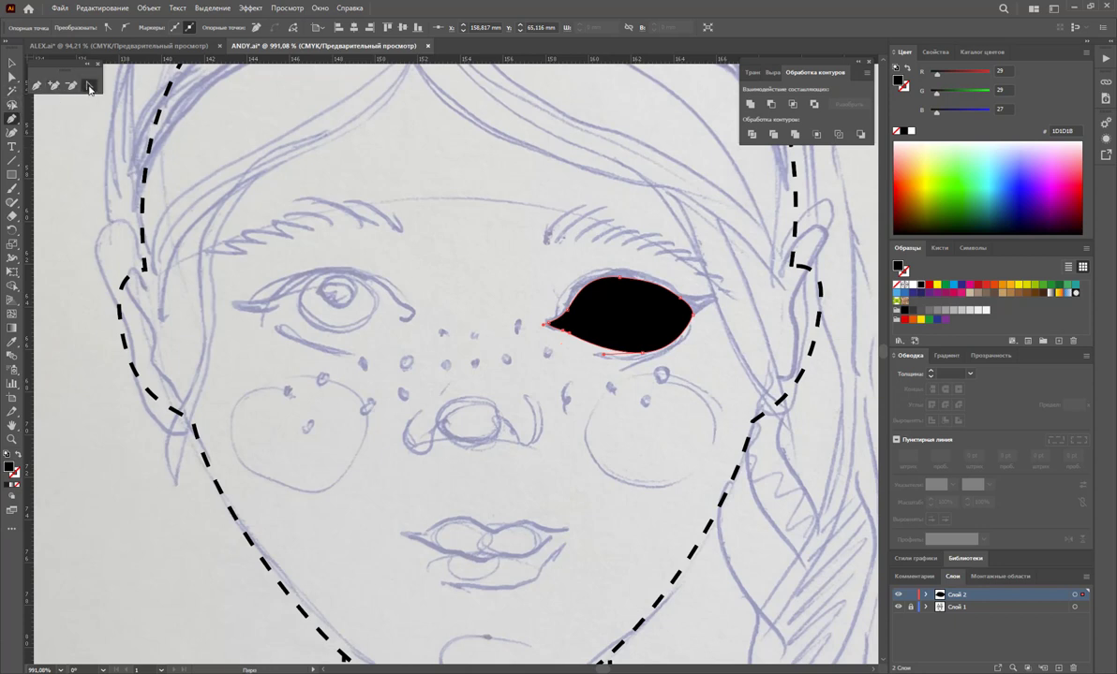
pyautogui.moveTo(548, 324)
pyautogui.mouseDown()
pyautogui.moveTo(549, 351)
pyautogui.moveTo(548, 320)
pyautogui.moveTo(466, 291)
pyautogui.mouseUp()
# Swap the eye's black fill for a black stroke weighing 0.5 pt
pyautogui.click(12, 62)
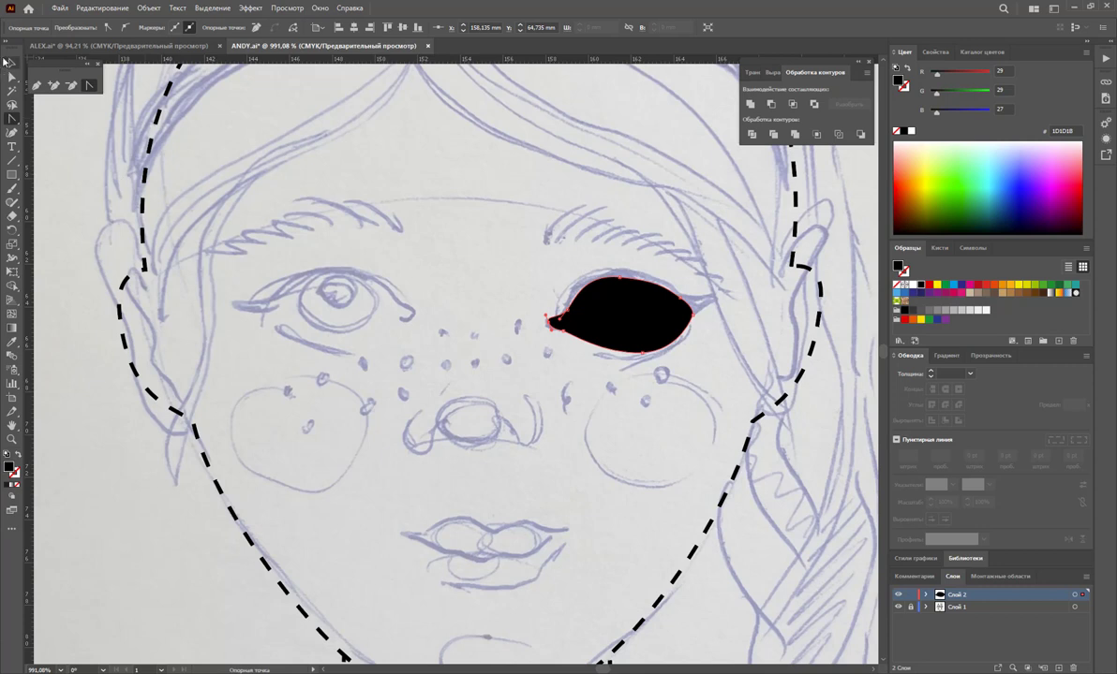
pyautogui.click(17, 455)
pyautogui.click(398, 451)
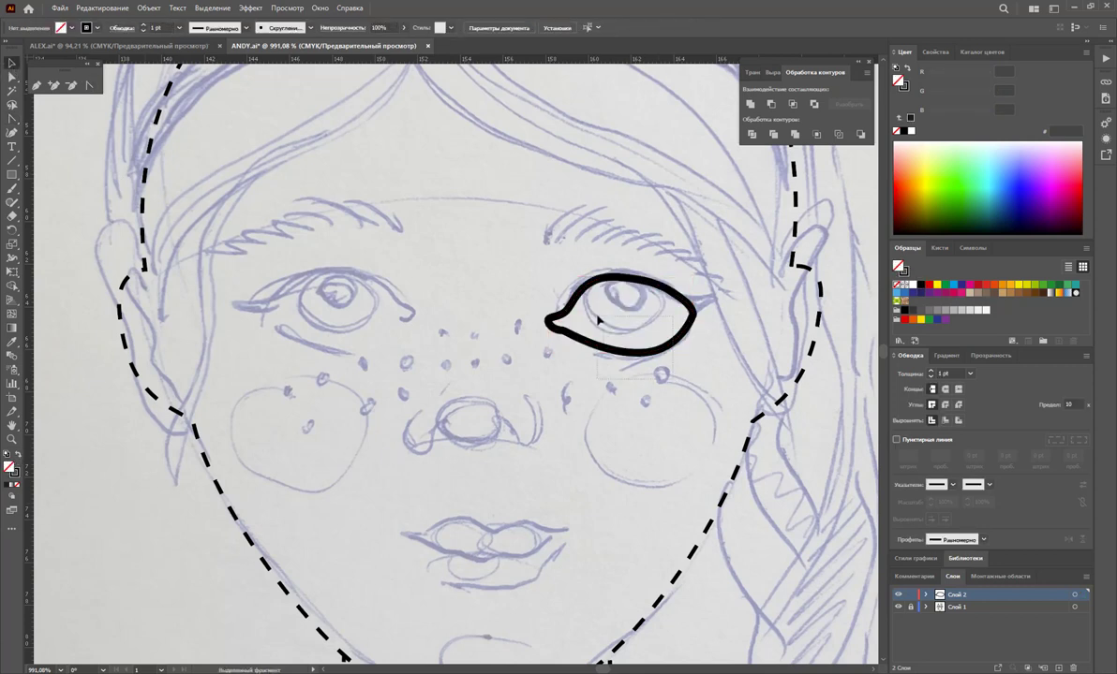
pyautogui.click(558, 300)
pyautogui.click(971, 374)
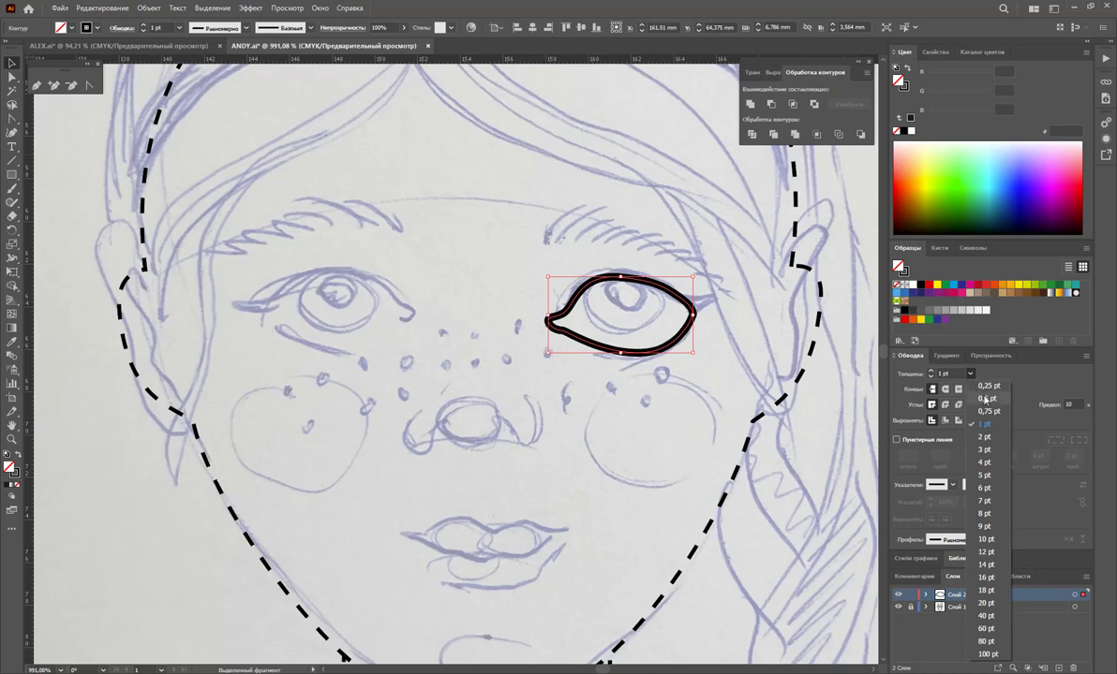
pyautogui.click(918, 371)
pyautogui.click(744, 372)
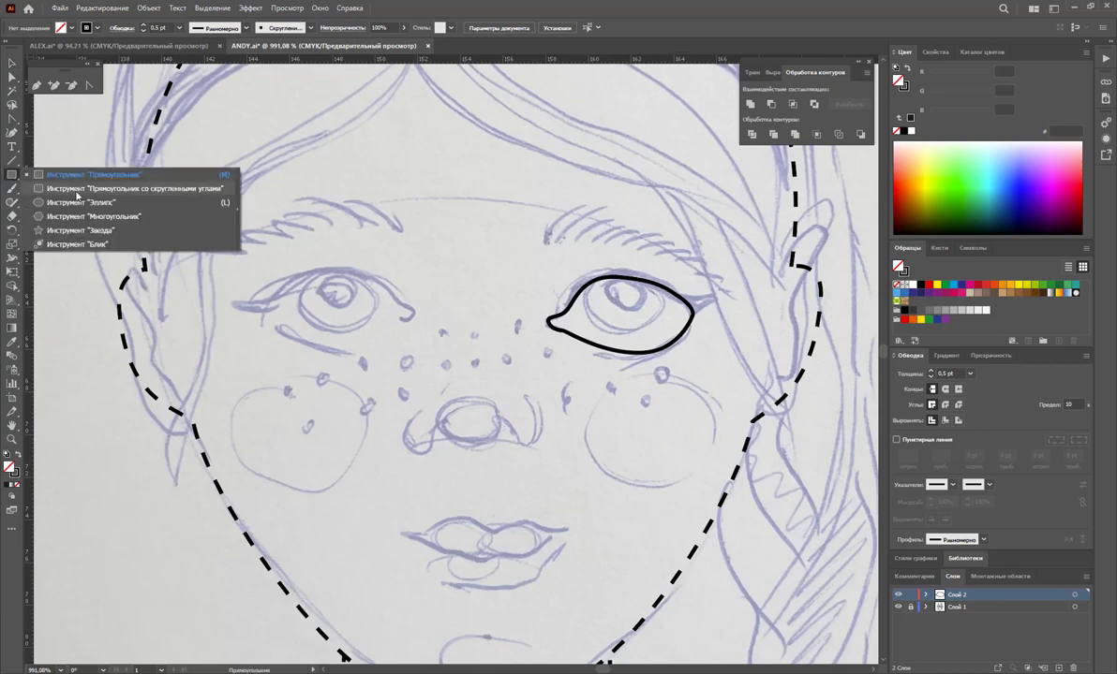
# Draw an iris circle with the Ellipse tool and move it onto the eye
pyautogui.moveTo(11, 174); pyautogui.dragTo(66, 190)
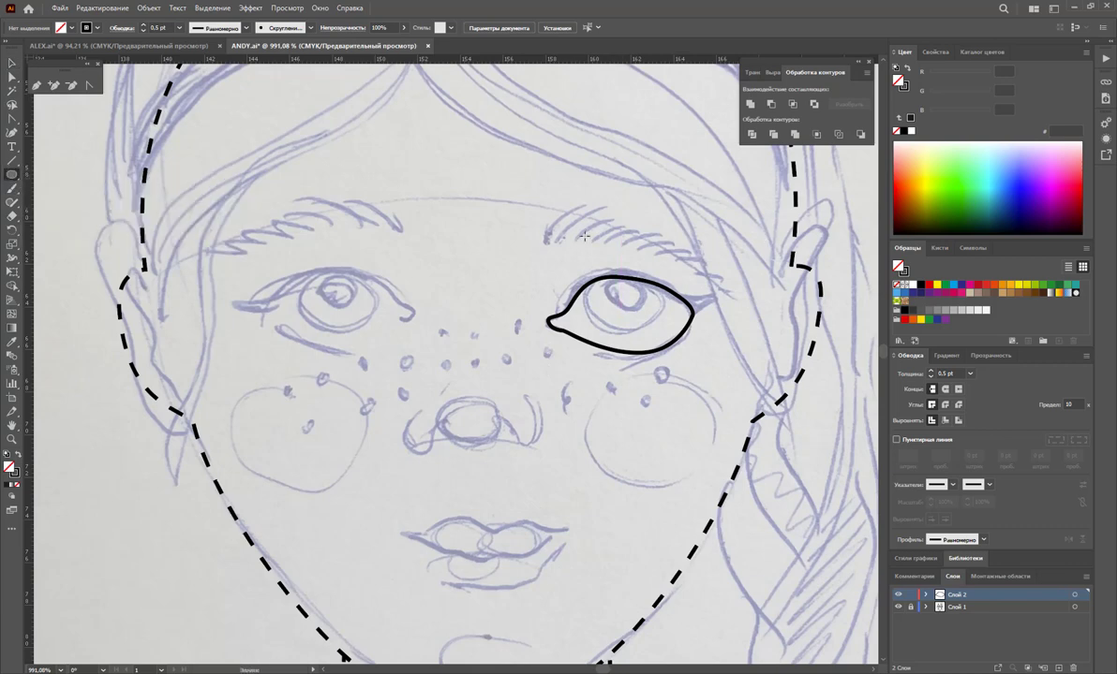
pyautogui.moveTo(588, 217); pyautogui.dragTo(704, 334)
pyautogui.click(12, 63)
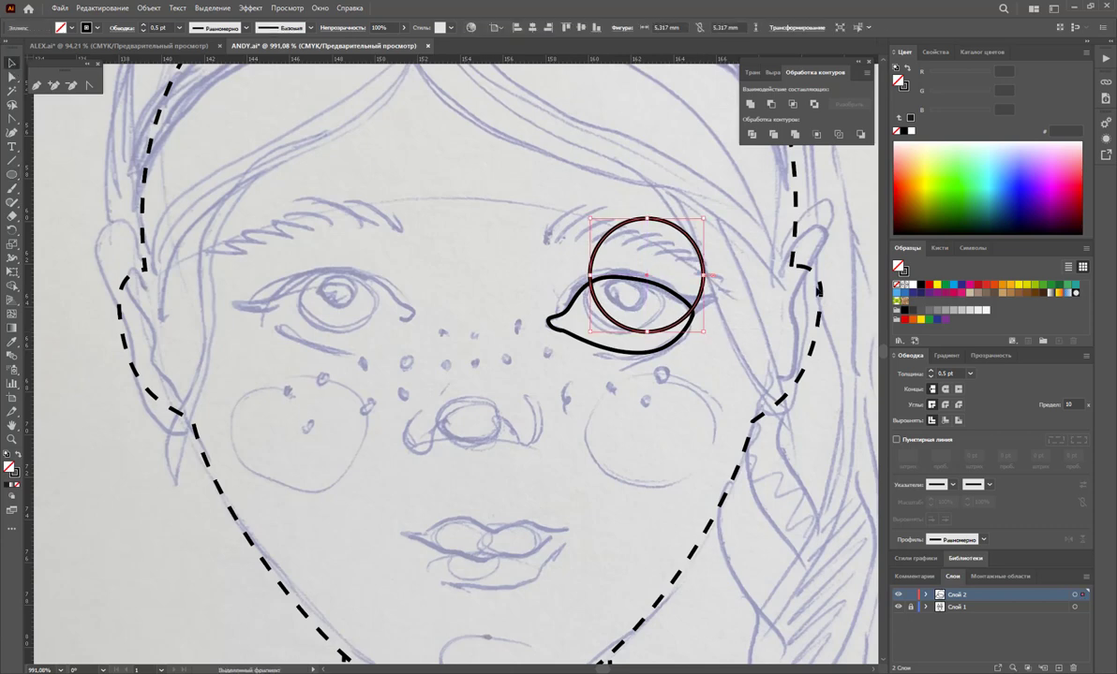
pyautogui.moveTo(698, 252)
pyautogui.mouseDown()
pyautogui.moveTo(673, 278)
pyautogui.moveTo(668, 269)
pyautogui.mouseUp()
pyautogui.click(736, 292)
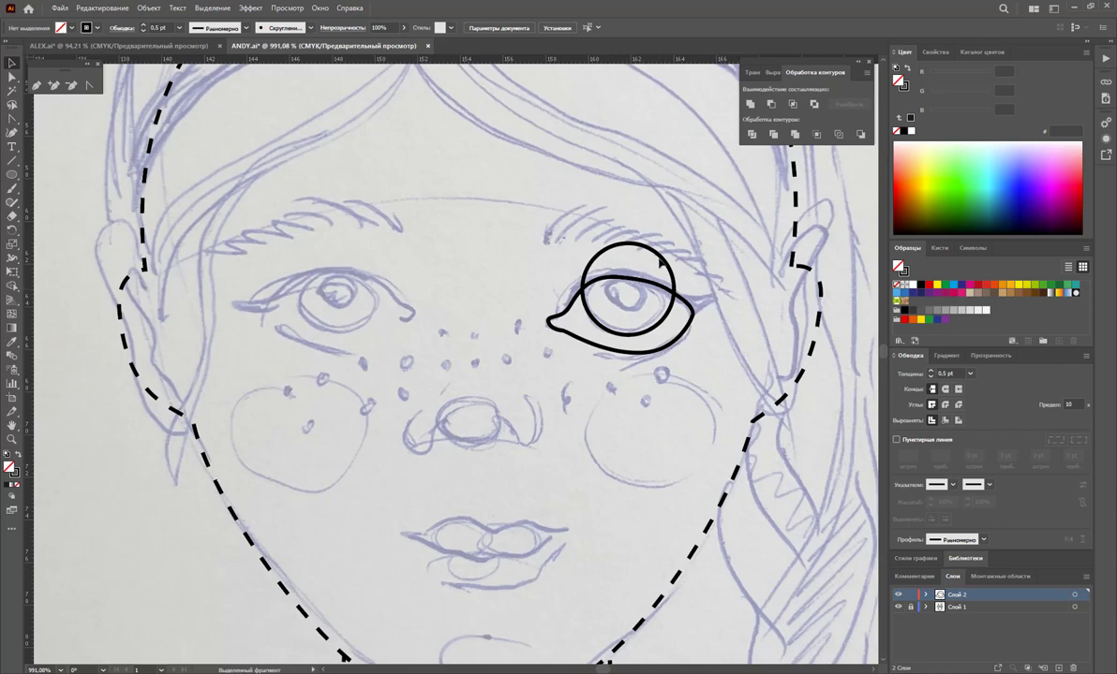
# Paste a copy of the iris in front, shrink it into a pupil, and select all eye shapes
pyautogui.click(661, 265)
pyautogui.hotkey('ctrl', 'c')
pyautogui.hotkey('ctrl', 'f')
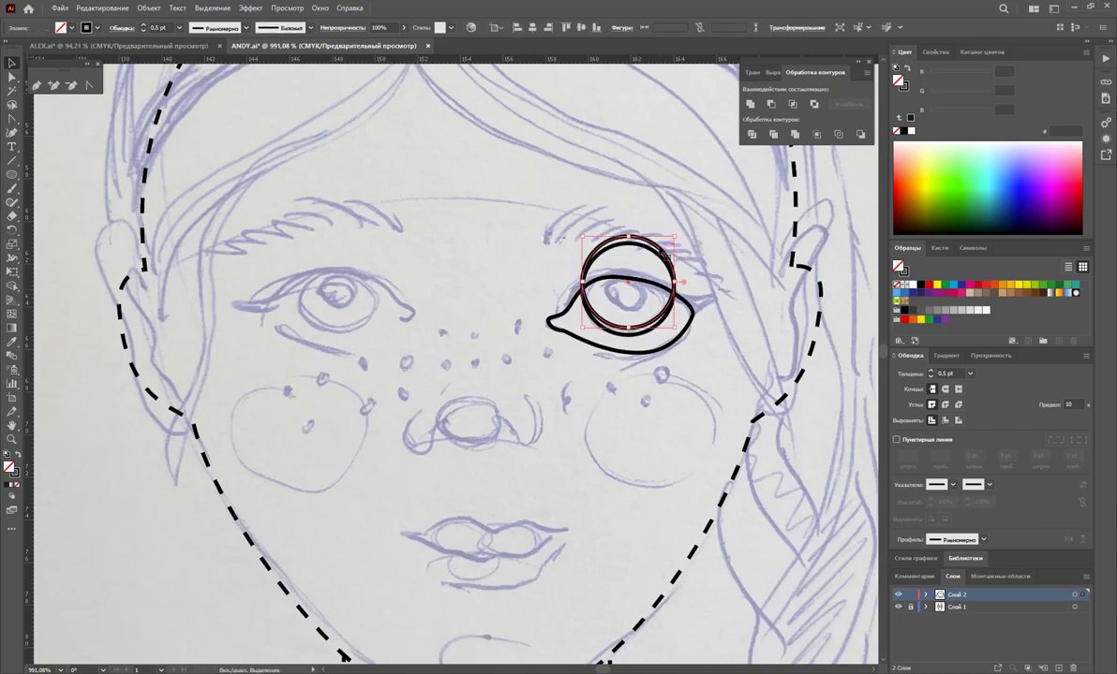
pyautogui.moveTo(674, 242)
pyautogui.mouseDown()
pyautogui.moveTo(656, 260)
pyautogui.moveTo(649, 253)
pyautogui.moveTo(645, 276)
pyautogui.mouseUp()
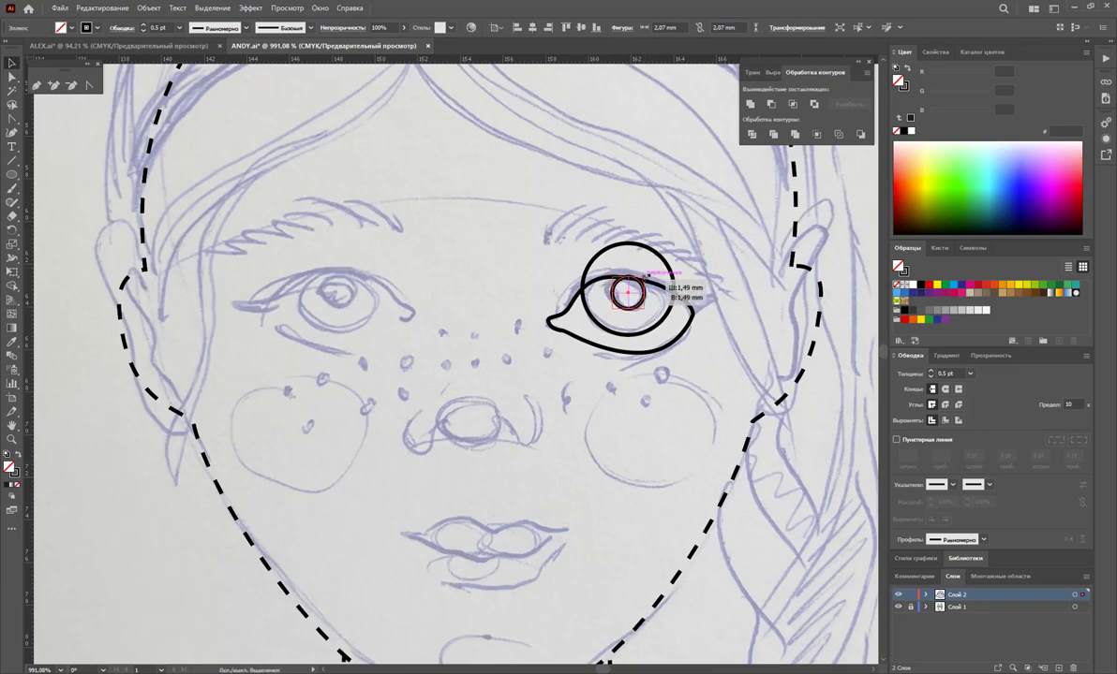
pyautogui.click(734, 288)
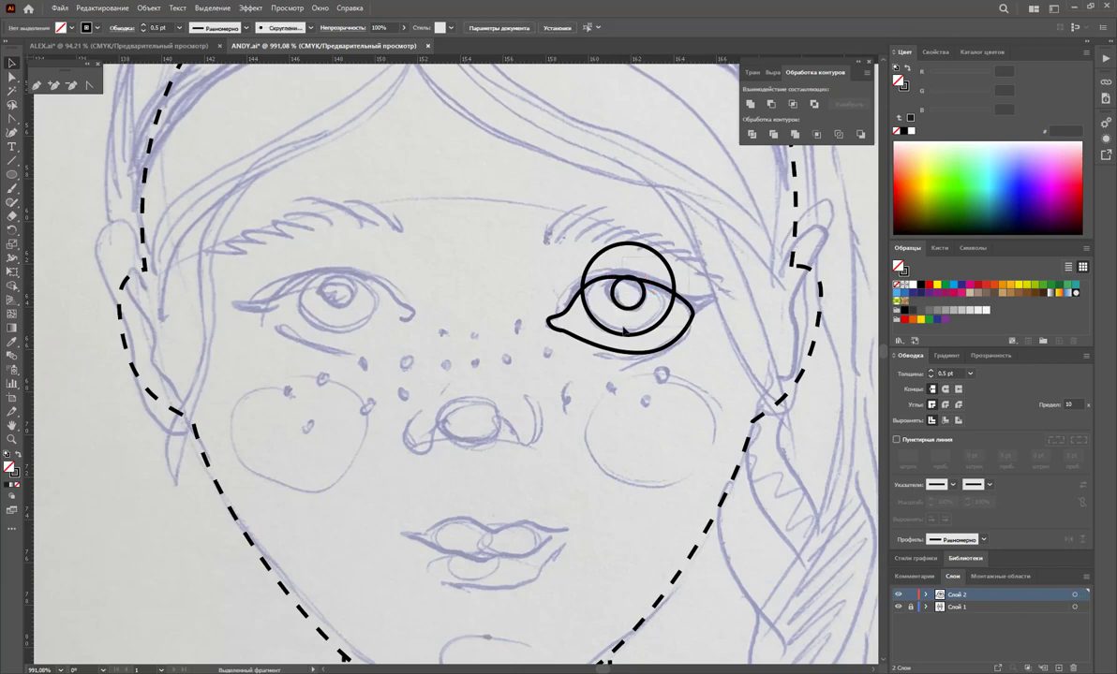
pyautogui.moveTo(624, 330)
pyautogui.mouseDown()
pyautogui.moveTo(684, 304)
pyautogui.moveTo(682, 450)
pyautogui.mouseUp()
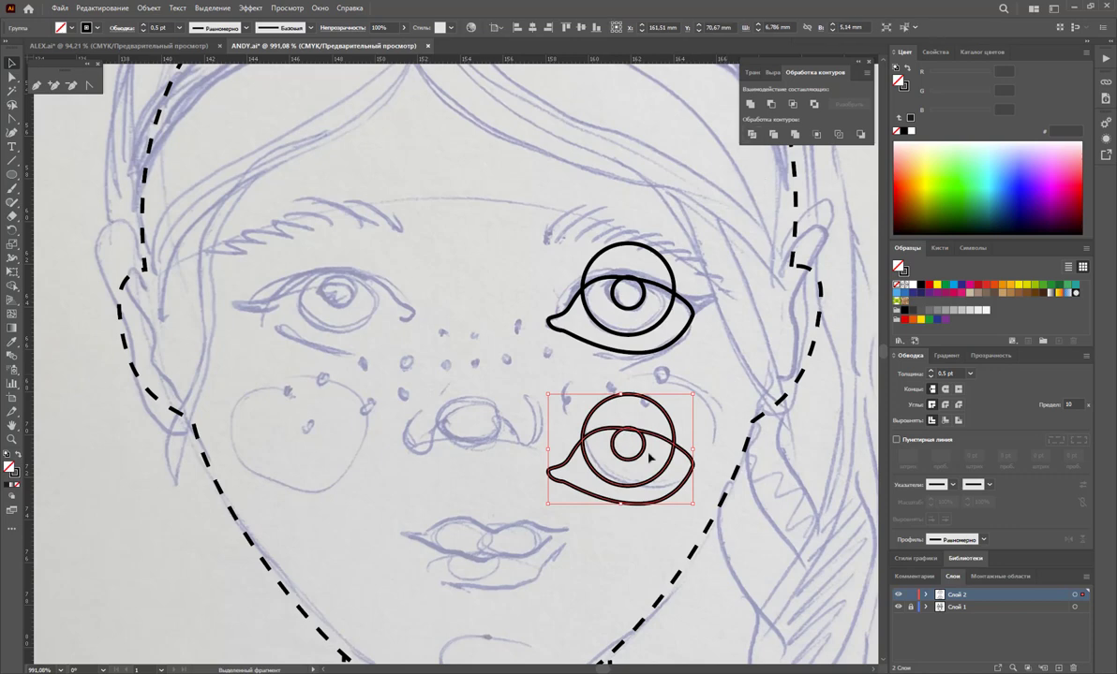
# Ungroup the lower eye copy and delete the upper eye's iris and pupil circles
pyautogui.rightClick(620, 466)
pyautogui.click(686, 563)
pyautogui.click(653, 238)
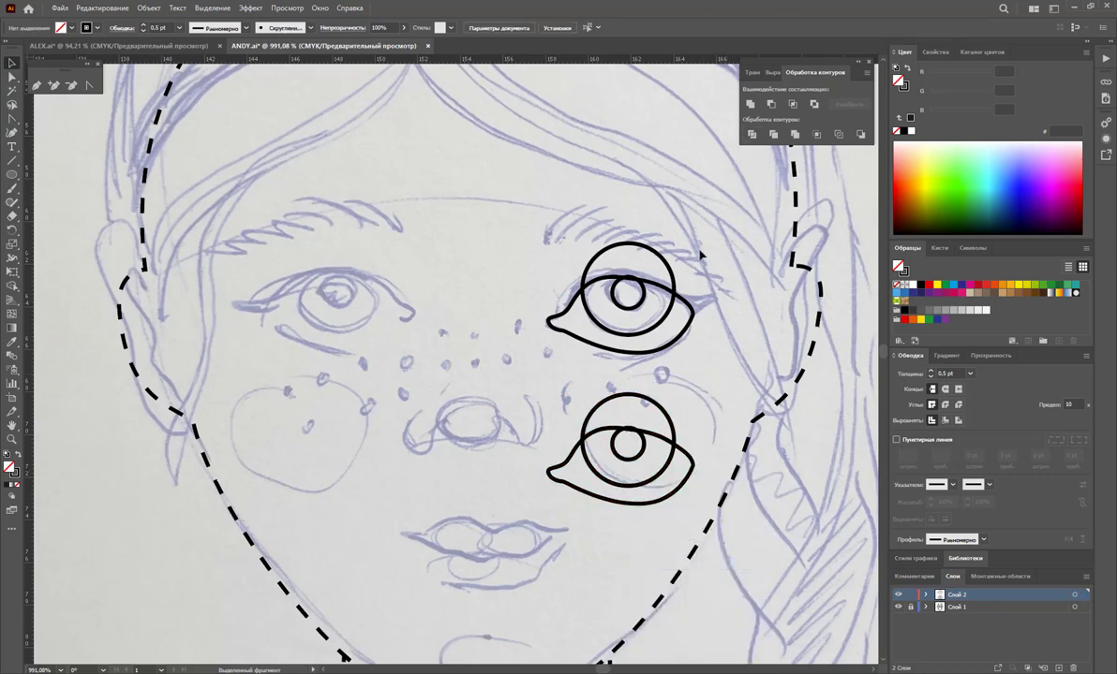
pyautogui.click(661, 283)
pyautogui.press('Delete')
pyautogui.click(613, 293)
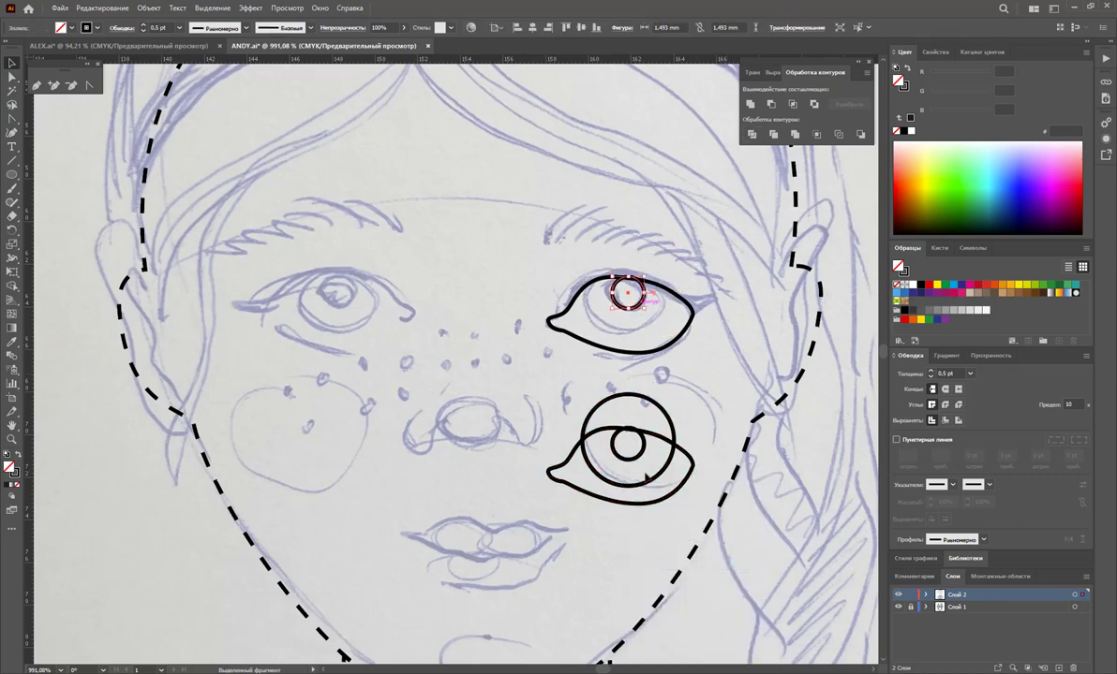
pyautogui.press('Delete')
# Copy the lower iris and pupil up into the eye, then delete the remaining lower-copy pieces
pyautogui.click(656, 481)
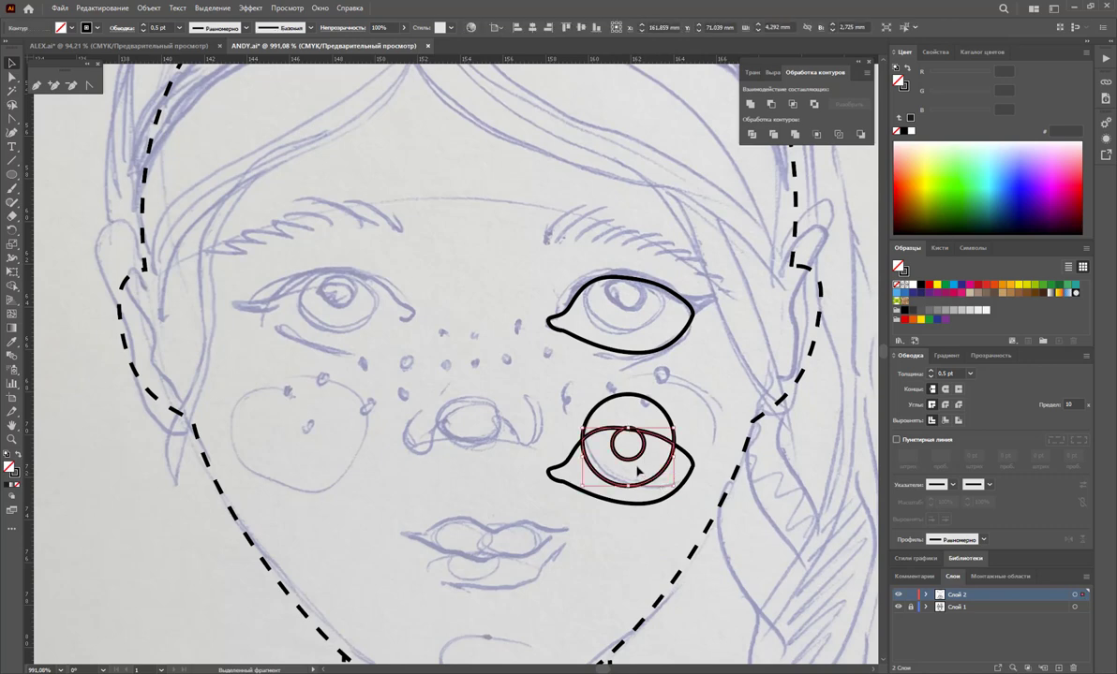
pyautogui.click(646, 485)
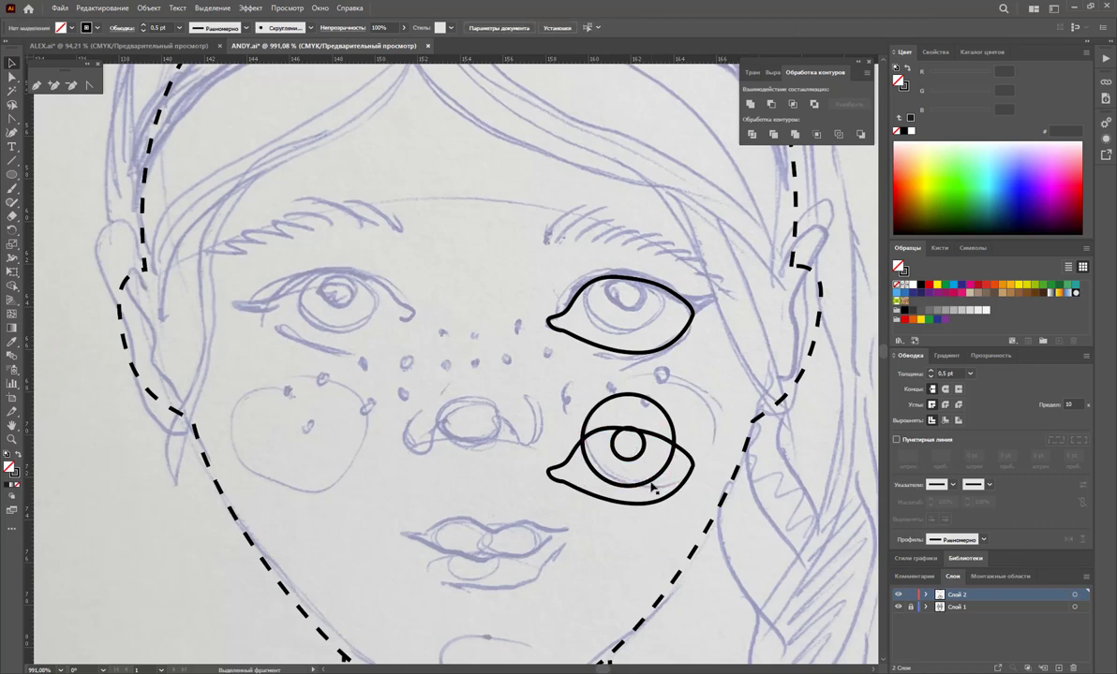
pyautogui.moveTo(653, 482); pyautogui.dragTo(664, 334)
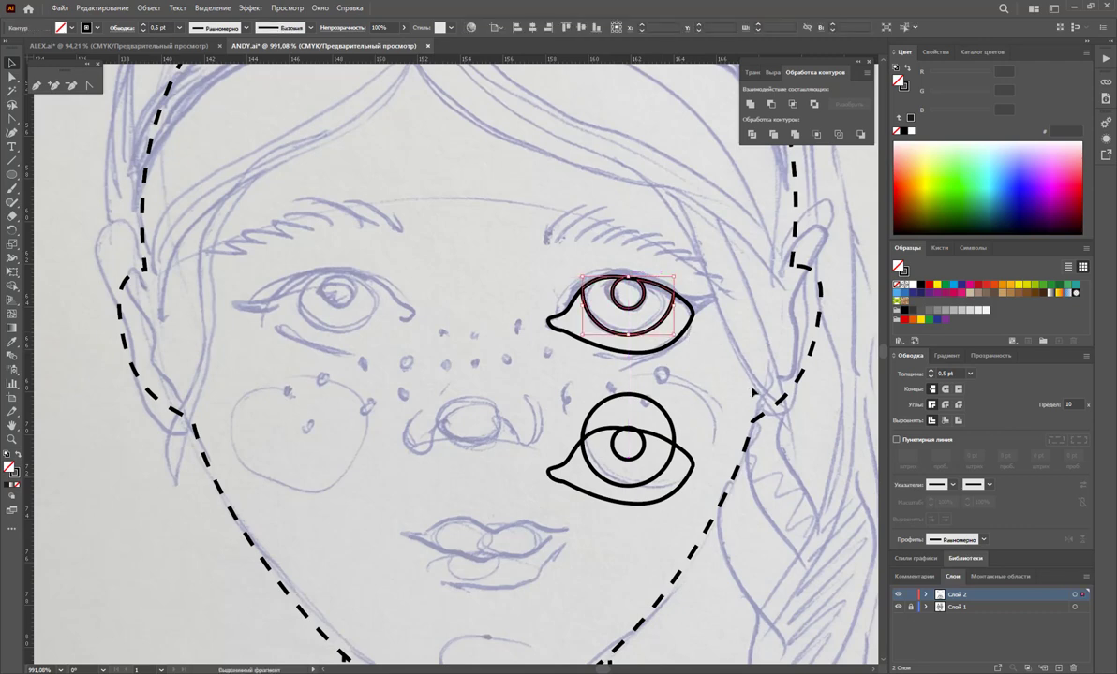
pyautogui.click(688, 411)
pyautogui.click(668, 473)
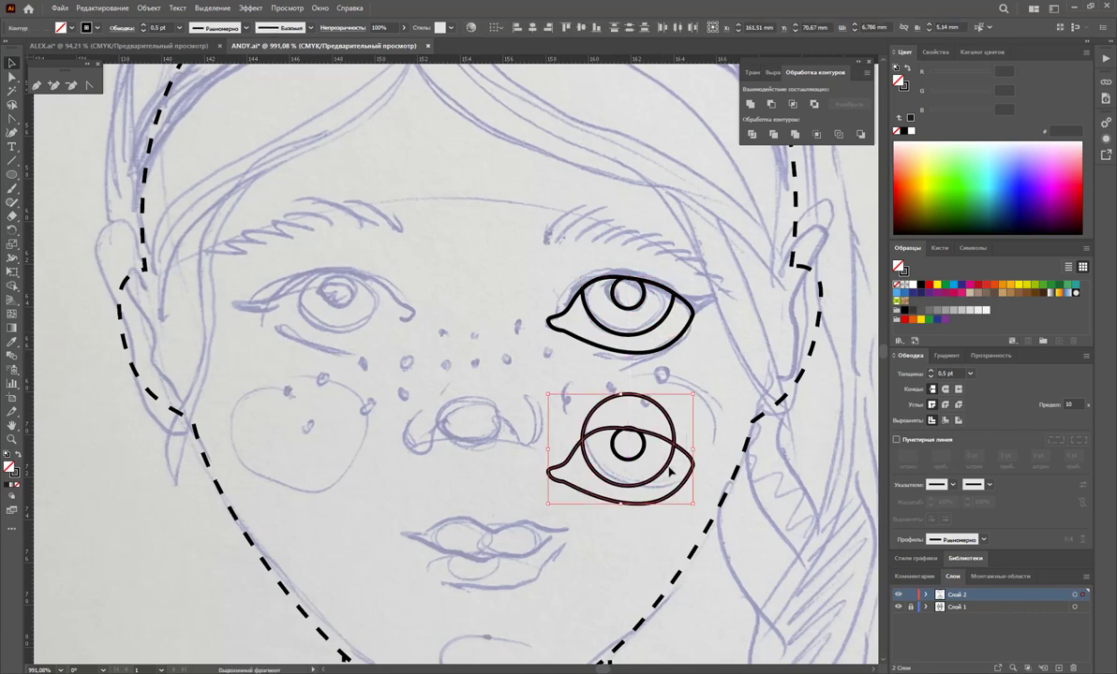
pyautogui.press('Delete')
pyautogui.moveTo(642, 457); pyautogui.dragTo(642, 476)
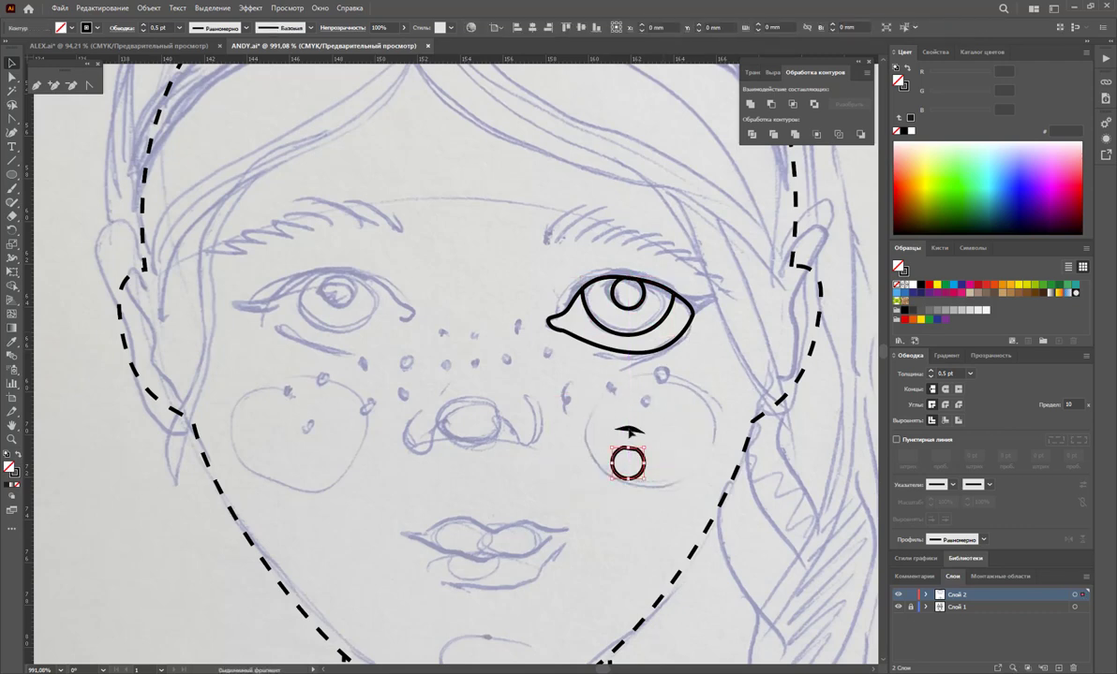
pyautogui.click(623, 430)
pyautogui.press('Delete')
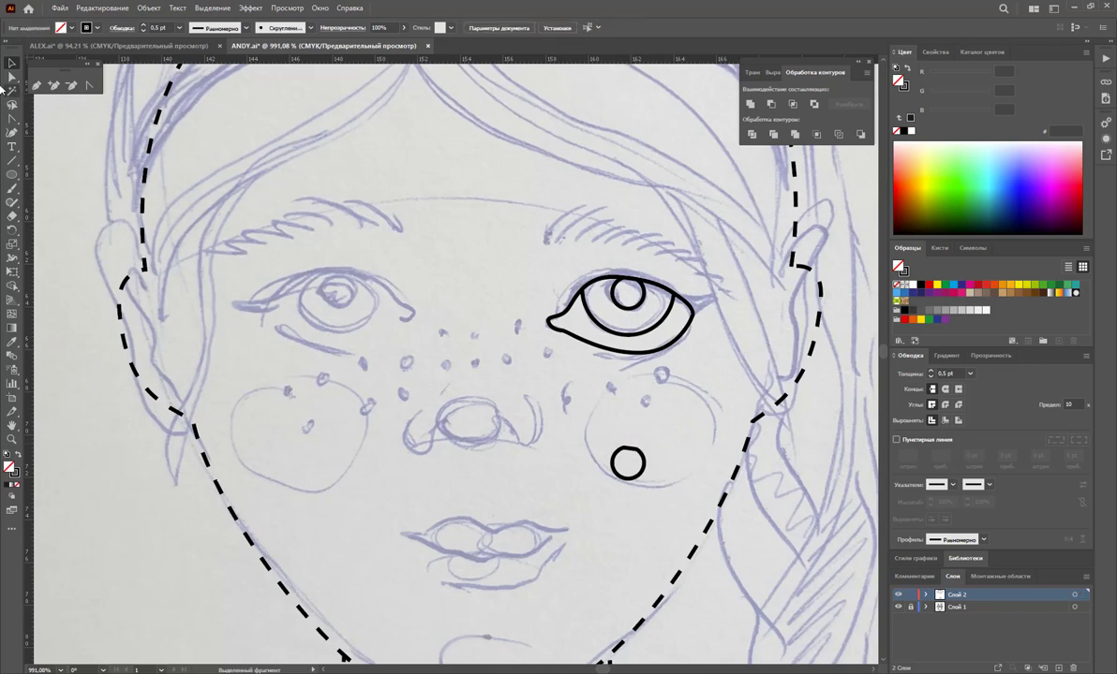
# Draw a tiny highlight circle and move it with its circle up into the eye
pyautogui.click(12, 174)
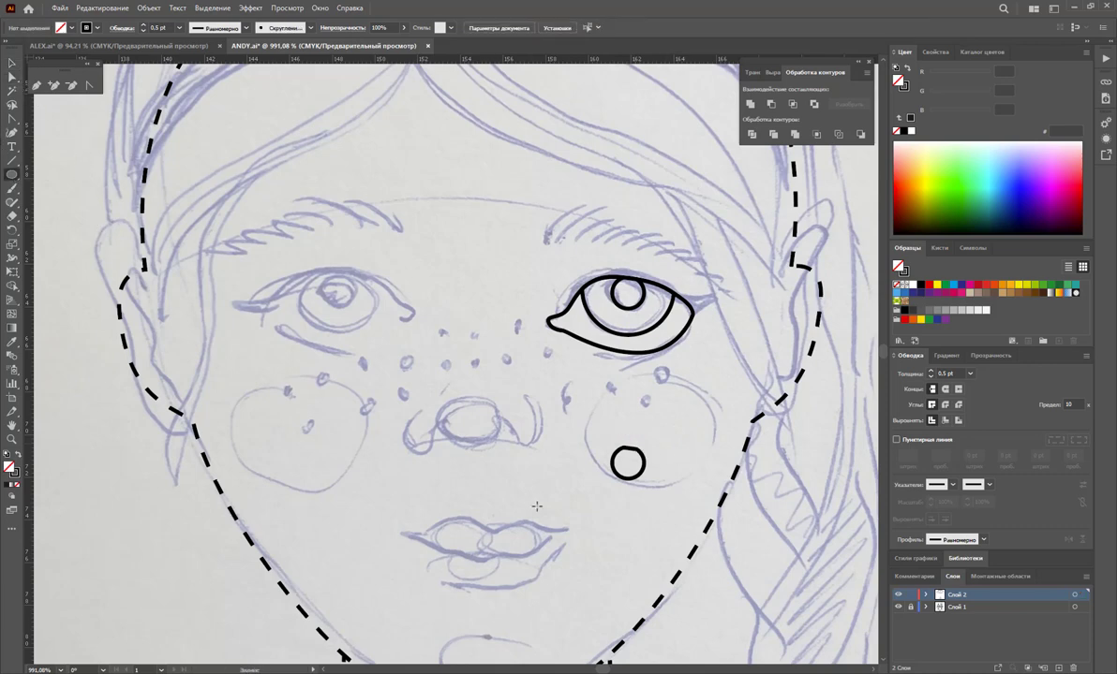
pyautogui.moveTo(628, 454); pyautogui.dragTo(640, 466)
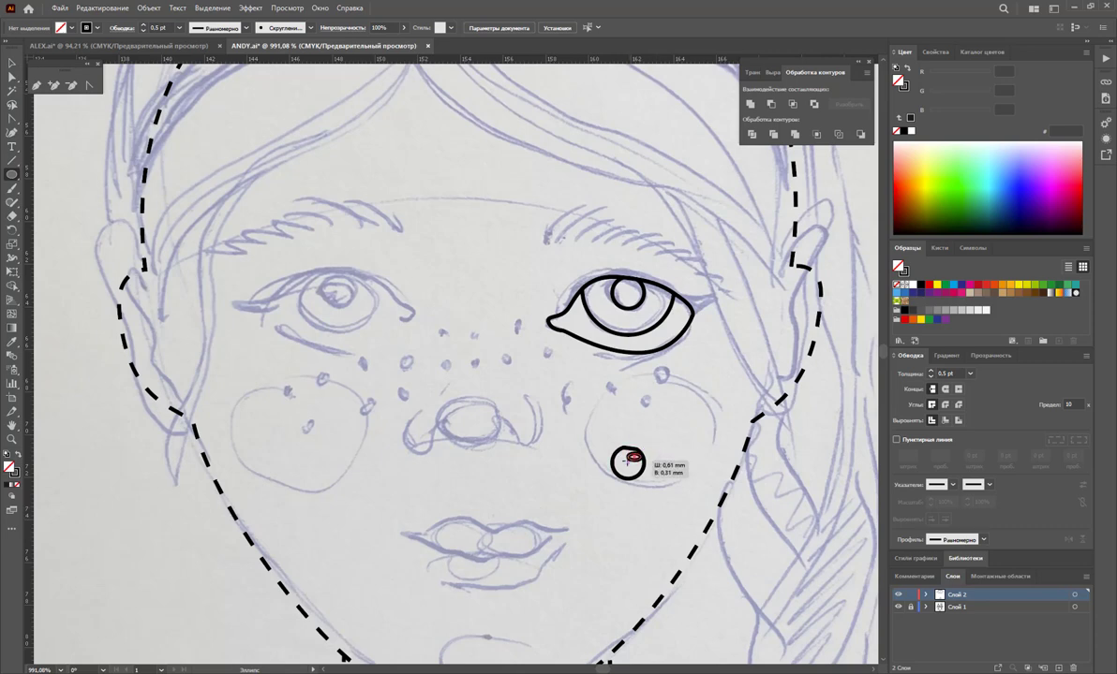
pyautogui.click(12, 63)
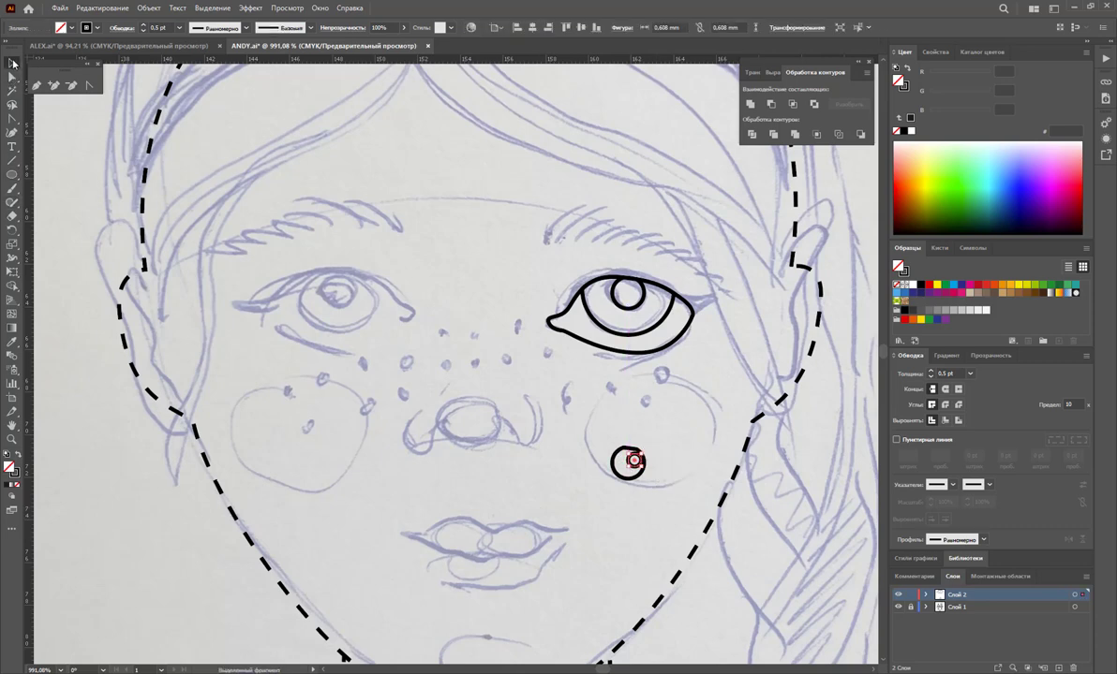
pyautogui.click(653, 504)
pyautogui.click(634, 466)
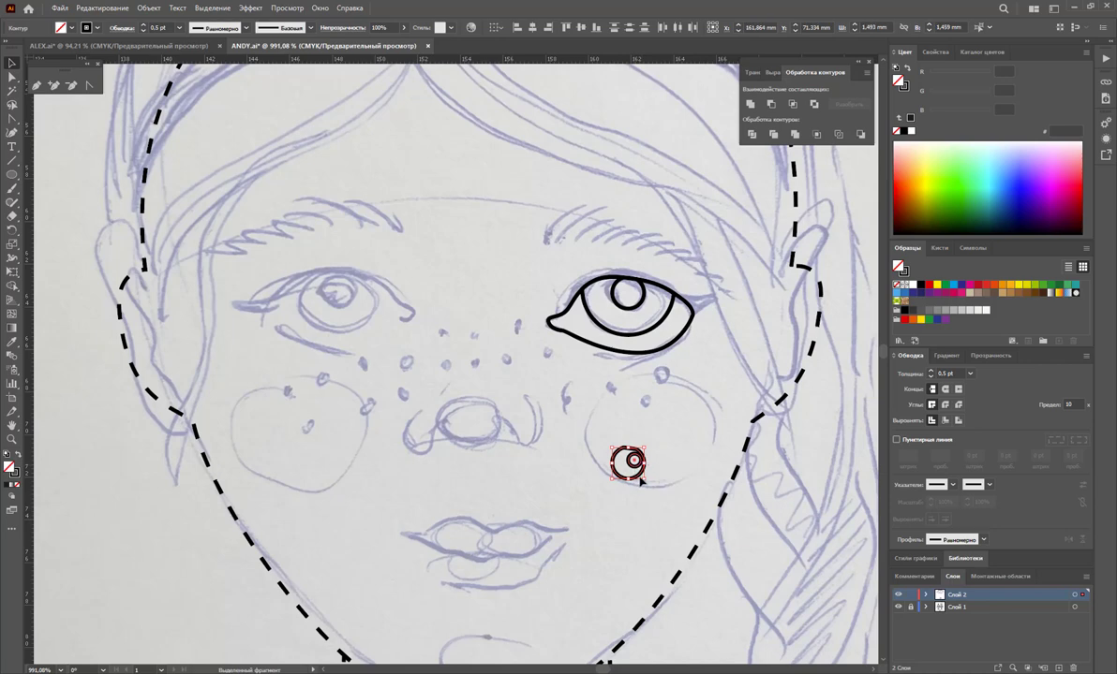
pyautogui.moveTo(634, 463)
pyautogui.mouseDown()
pyautogui.moveTo(641, 296)
pyautogui.moveTo(638, 307)
pyautogui.mouseUp()
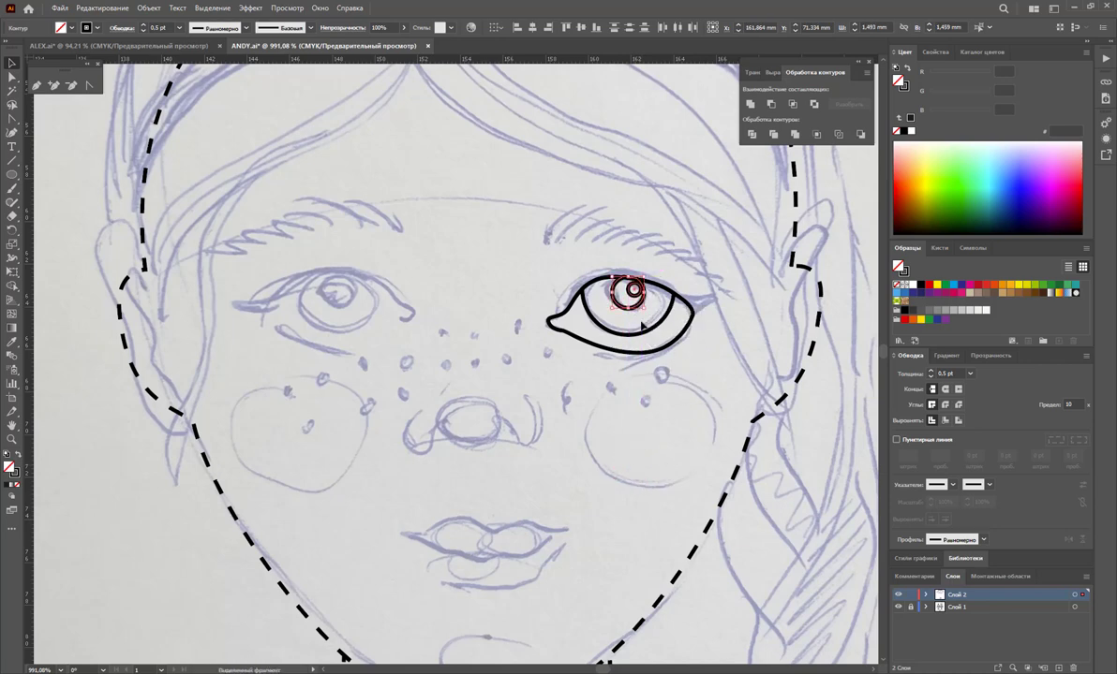
pyautogui.click(693, 435)
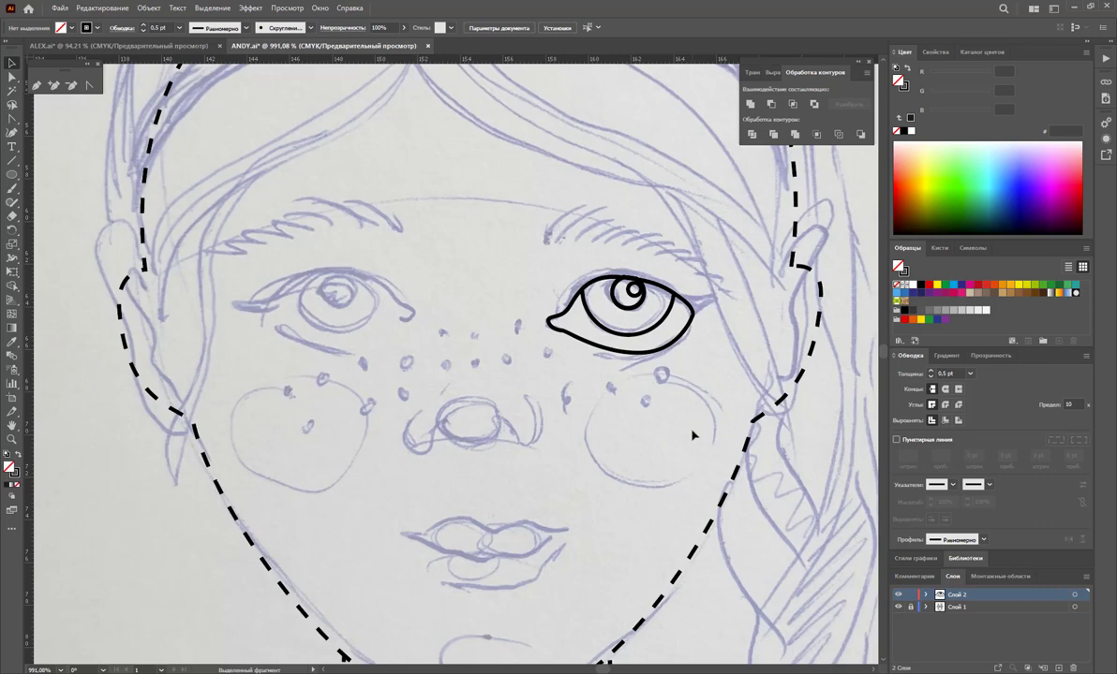
pyautogui.click(36, 87)
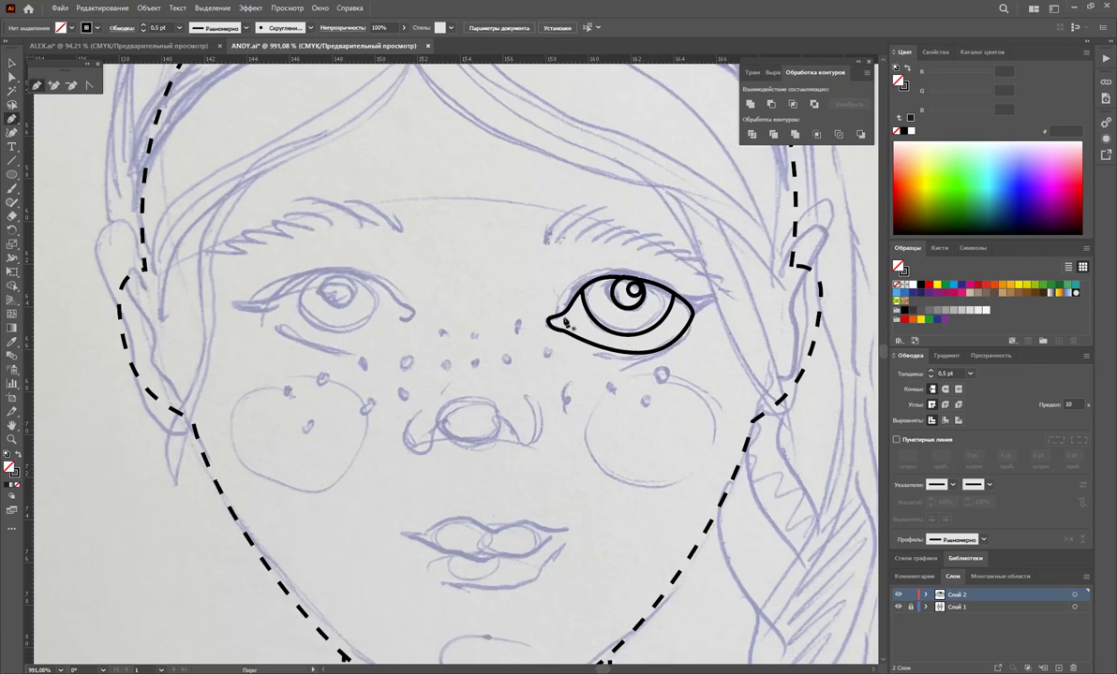
# Draw a closed eyeliner shape with a pointed wing and place a copy below the eye
pyautogui.moveTo(548, 322)
pyautogui.mouseDown()
pyautogui.moveTo(573, 292)
pyautogui.moveTo(653, 269)
pyautogui.moveTo(729, 300)
pyautogui.mouseUp()
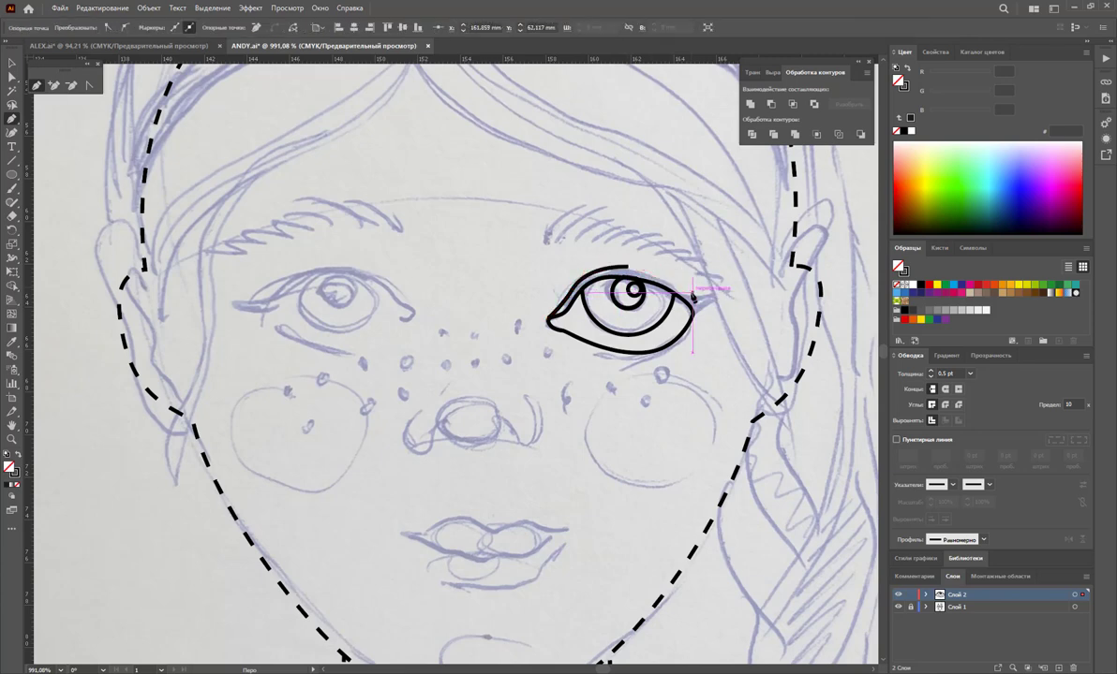
pyautogui.click(726, 293)
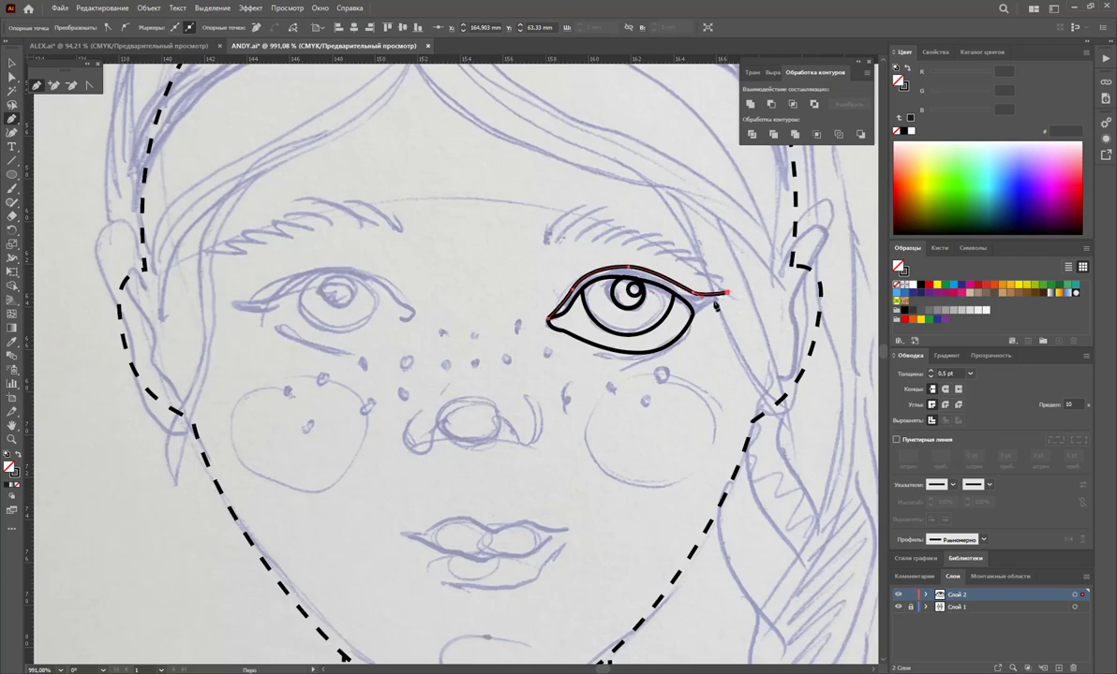
pyautogui.click(694, 315)
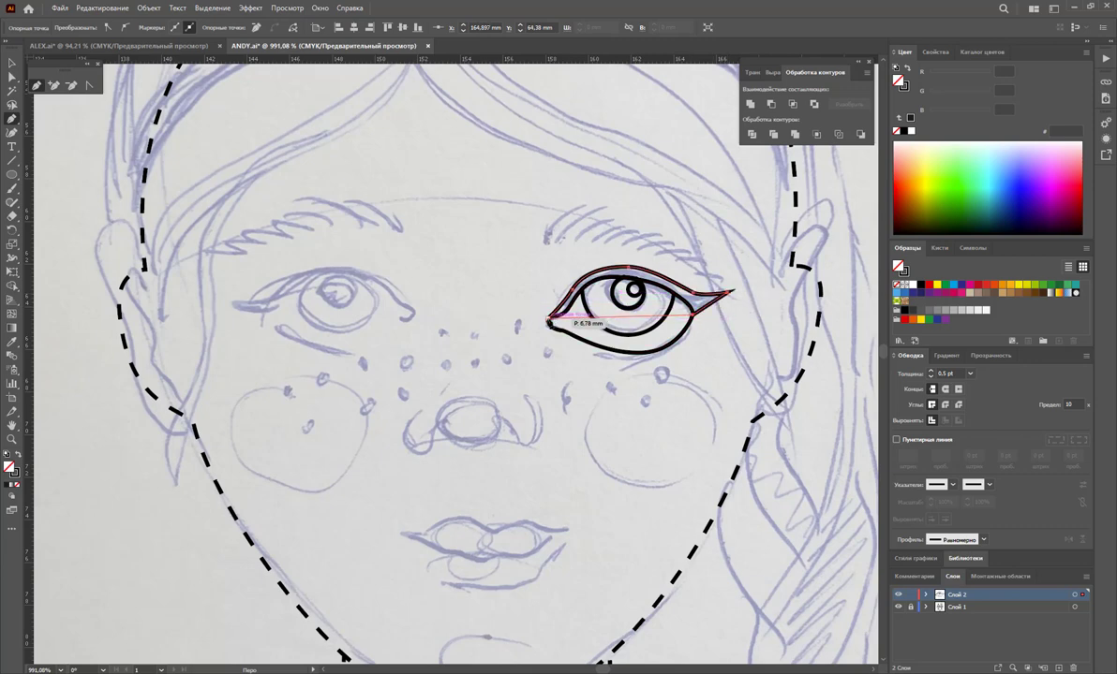
pyautogui.click(547, 320)
pyautogui.click(11, 63)
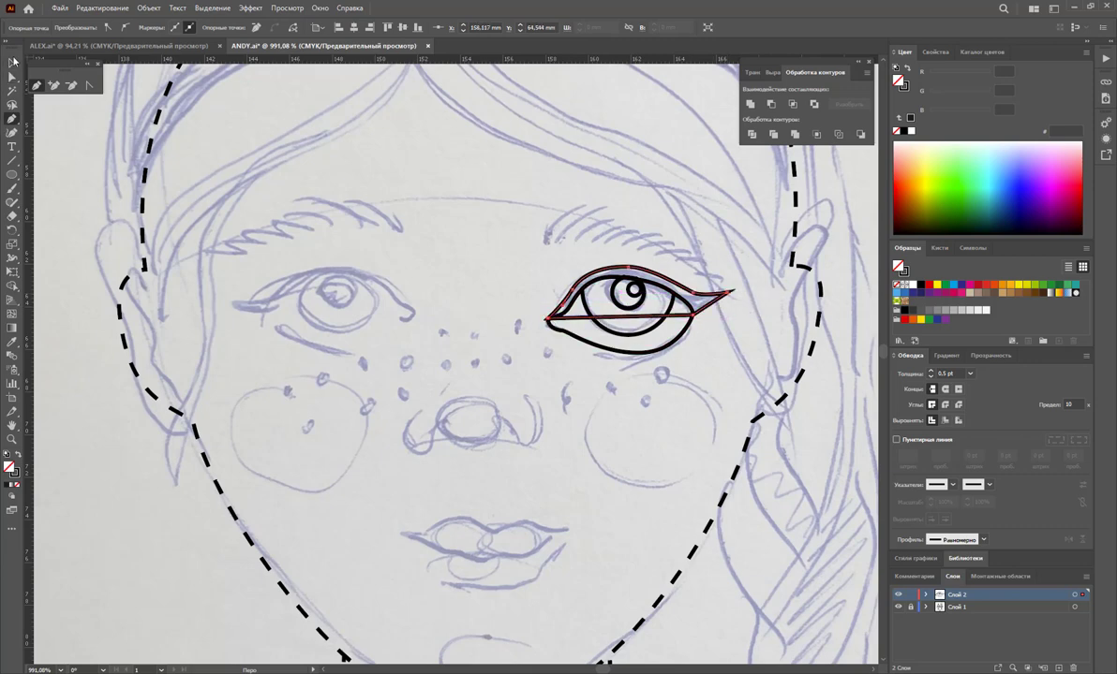
pyautogui.click(461, 339)
pyautogui.click(701, 298)
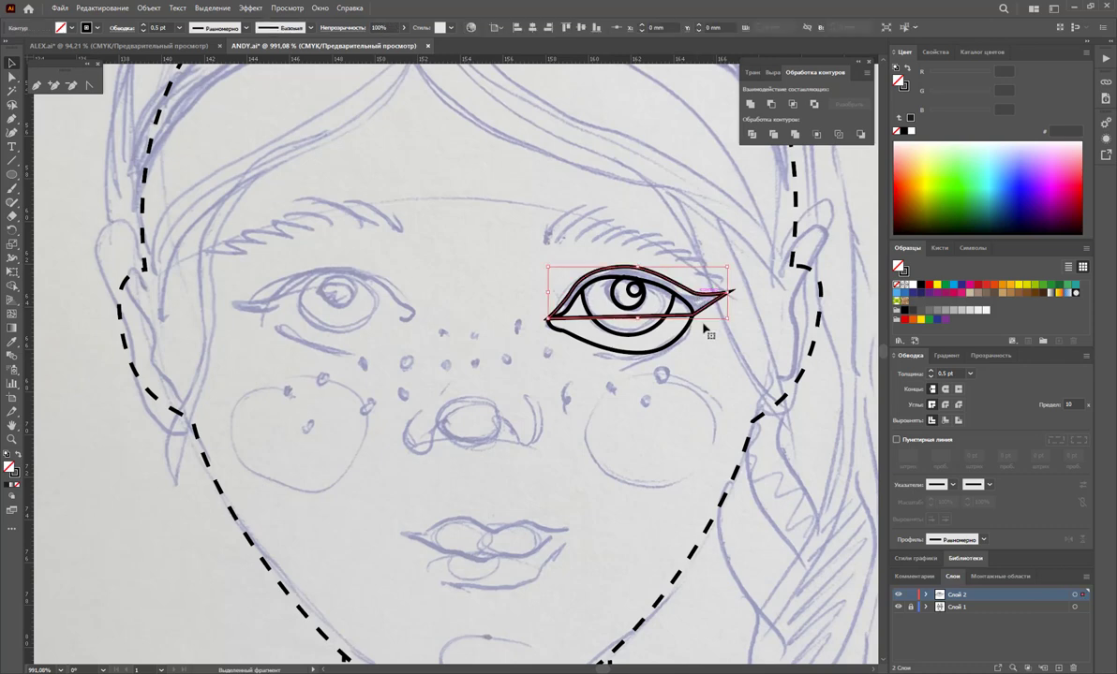
pyautogui.keyDown('alt'); pyautogui.moveTo(687, 331); pyautogui.dragTo(675, 434); pyautogui.keyUp('alt')
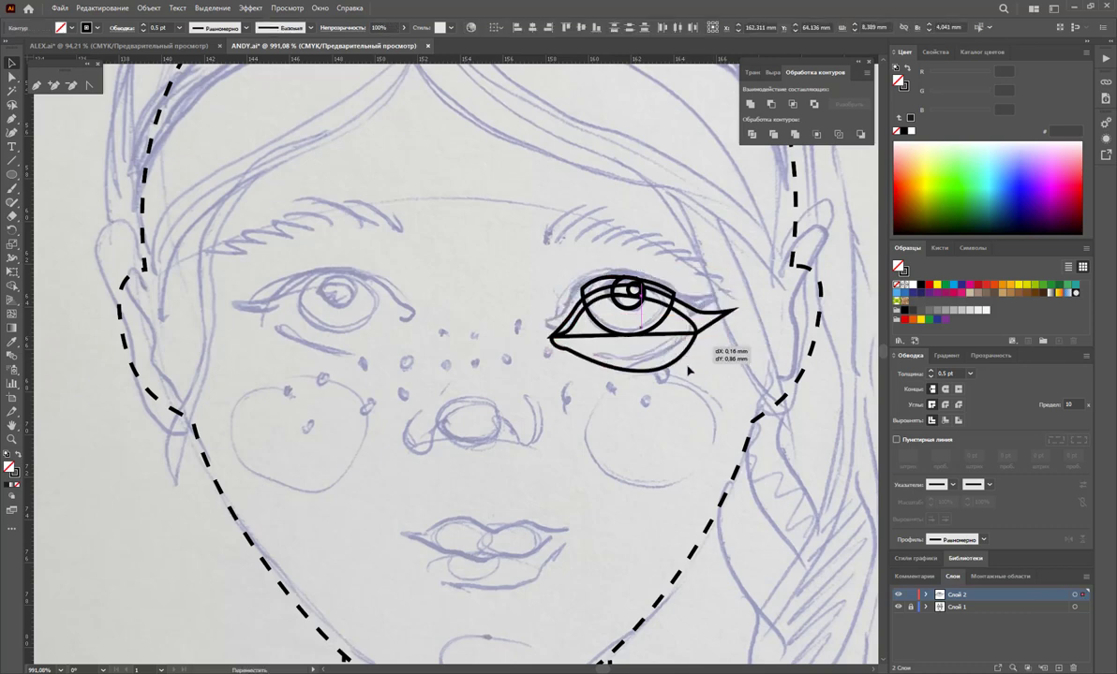
# Divide and ungroup the overlapping shapes, delete spare pieces, and move the swoosh up as the eyelid
pyautogui.click(751, 135)
pyautogui.rightClick(669, 433)
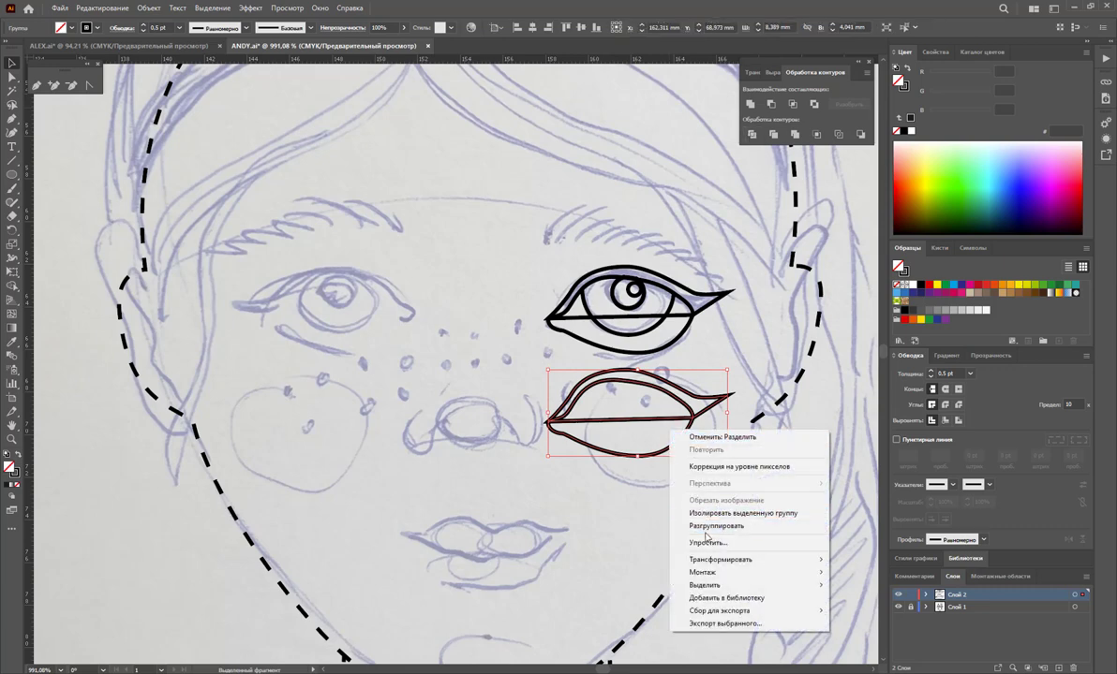
pyautogui.click(656, 499)
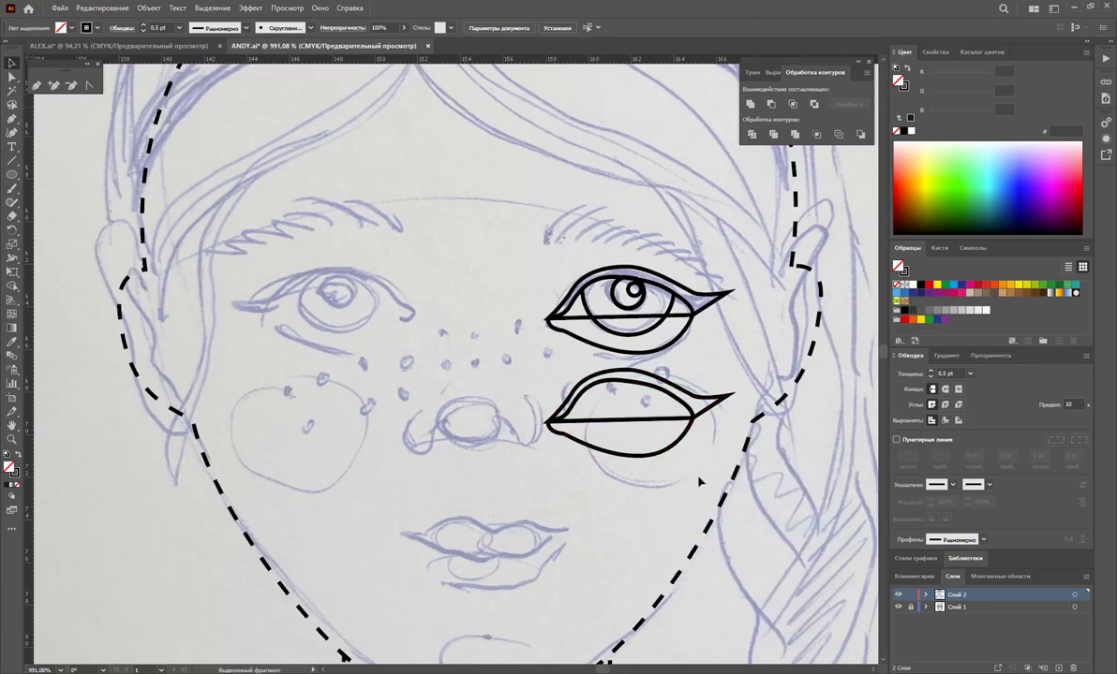
pyautogui.click(622, 424)
pyautogui.press('Delete')
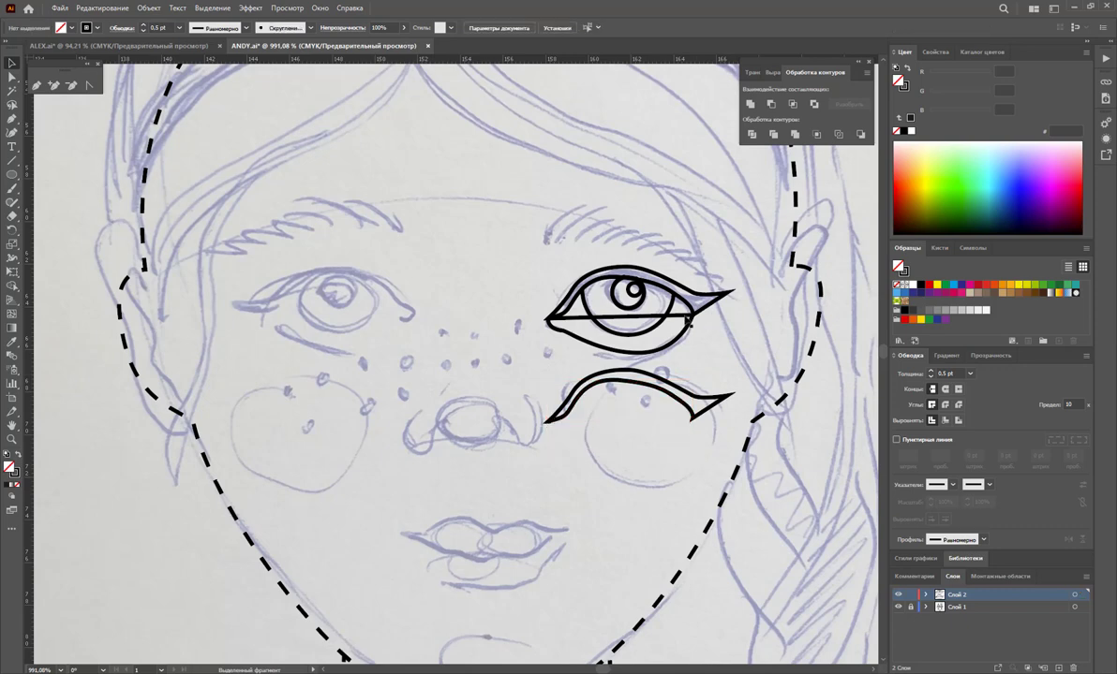
pyautogui.click(651, 313)
pyautogui.press('Delete')
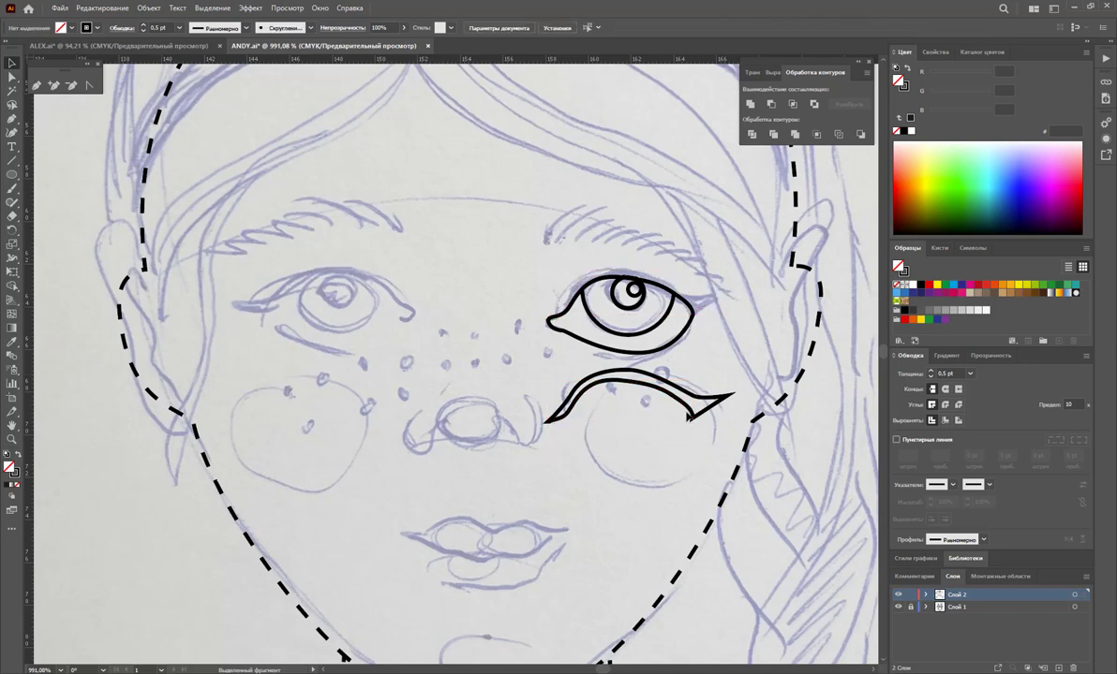
pyautogui.moveTo(641, 389); pyautogui.dragTo(637, 290)
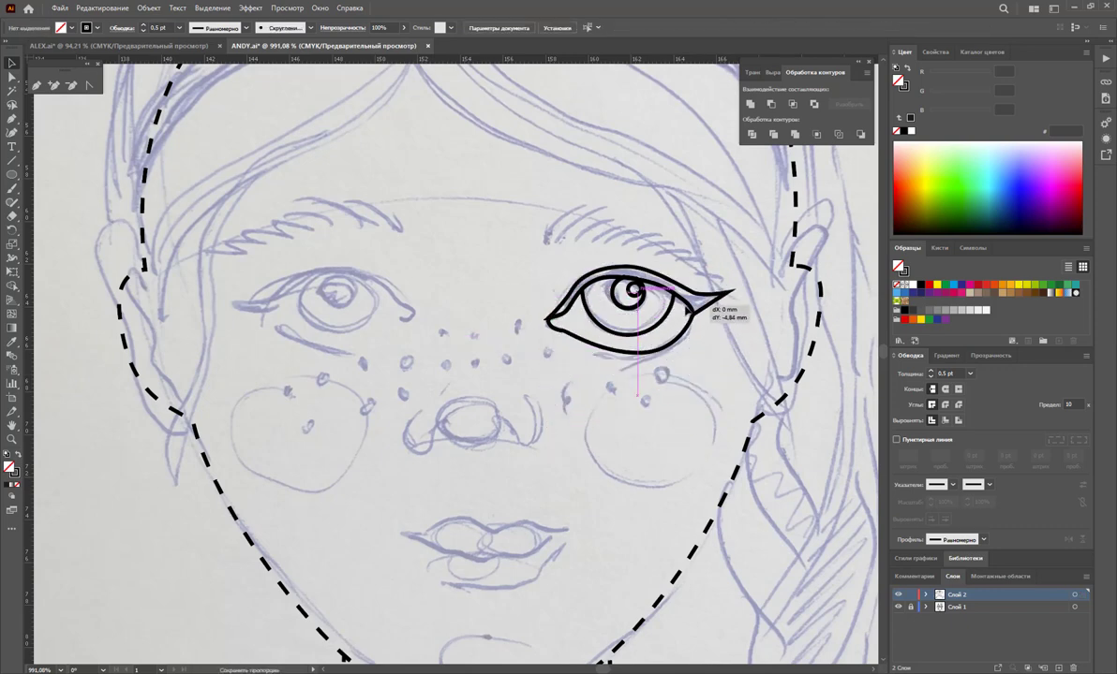
pyautogui.moveTo(638, 292); pyautogui.dragTo(638, 292)
# Pencil-trace the eyebrow's zigzag upper and lower edges above the right eye as a closed outline
pyautogui.click(732, 374)
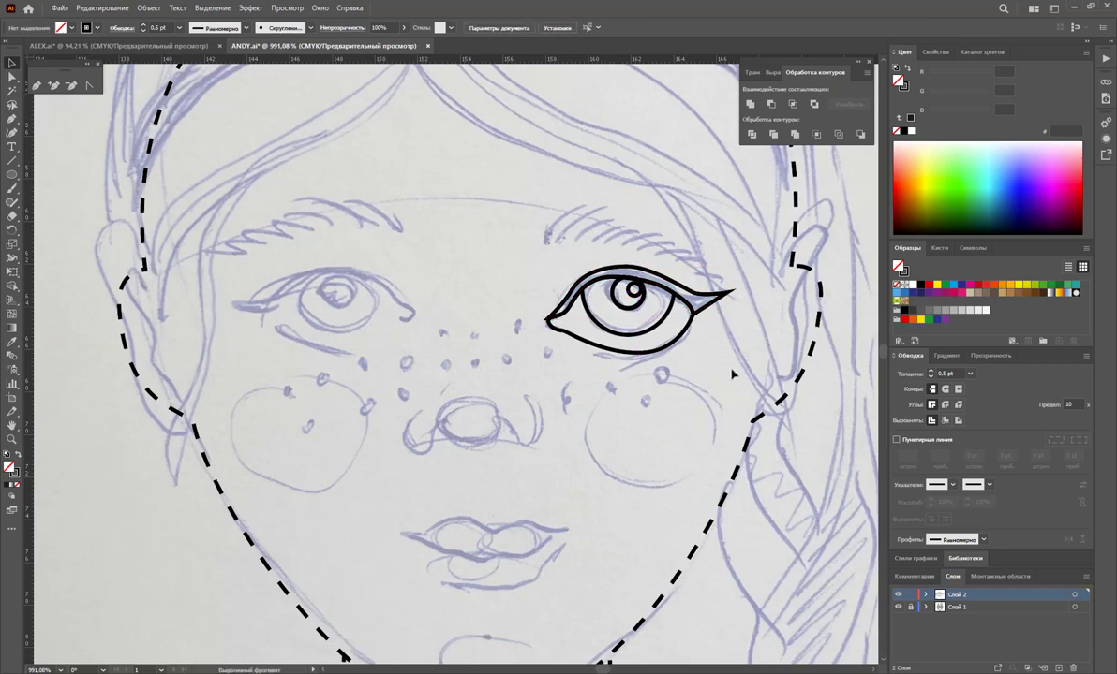
pyautogui.click(37, 86)
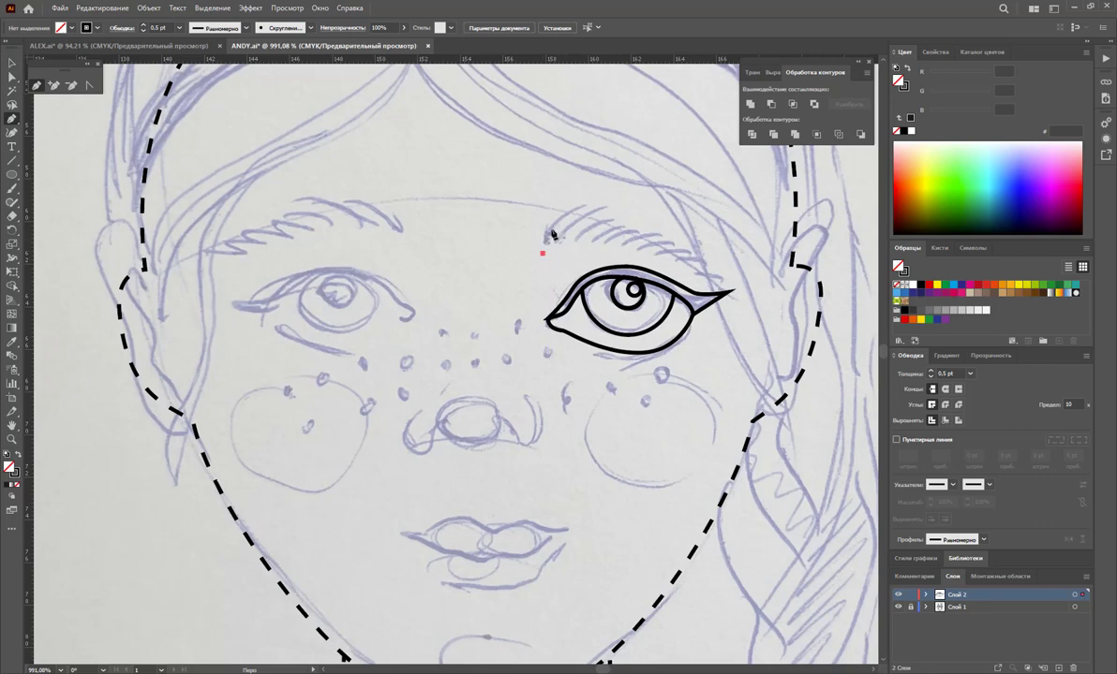
pyautogui.moveTo(541, 251)
pyautogui.mouseDown()
pyautogui.moveTo(581, 208)
pyautogui.moveTo(698, 251)
pyautogui.moveTo(723, 278)
pyautogui.moveTo(571, 242)
pyautogui.moveTo(705, 272)
pyautogui.mouseUp()
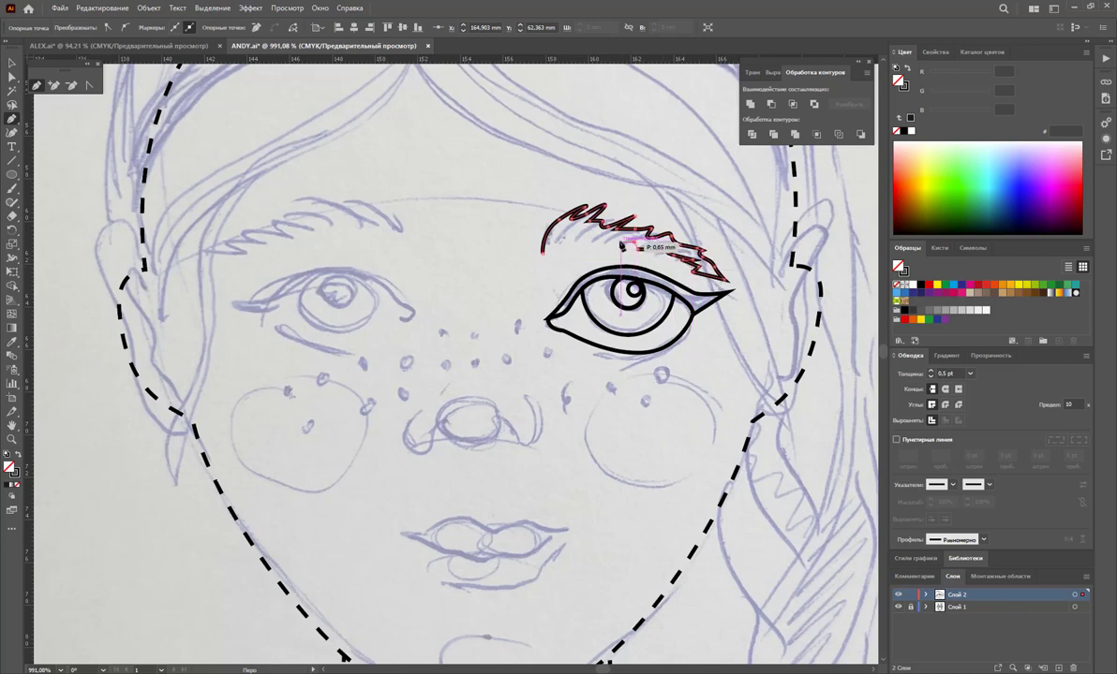
pyautogui.moveTo(621, 246); pyautogui.dragTo(544, 251)
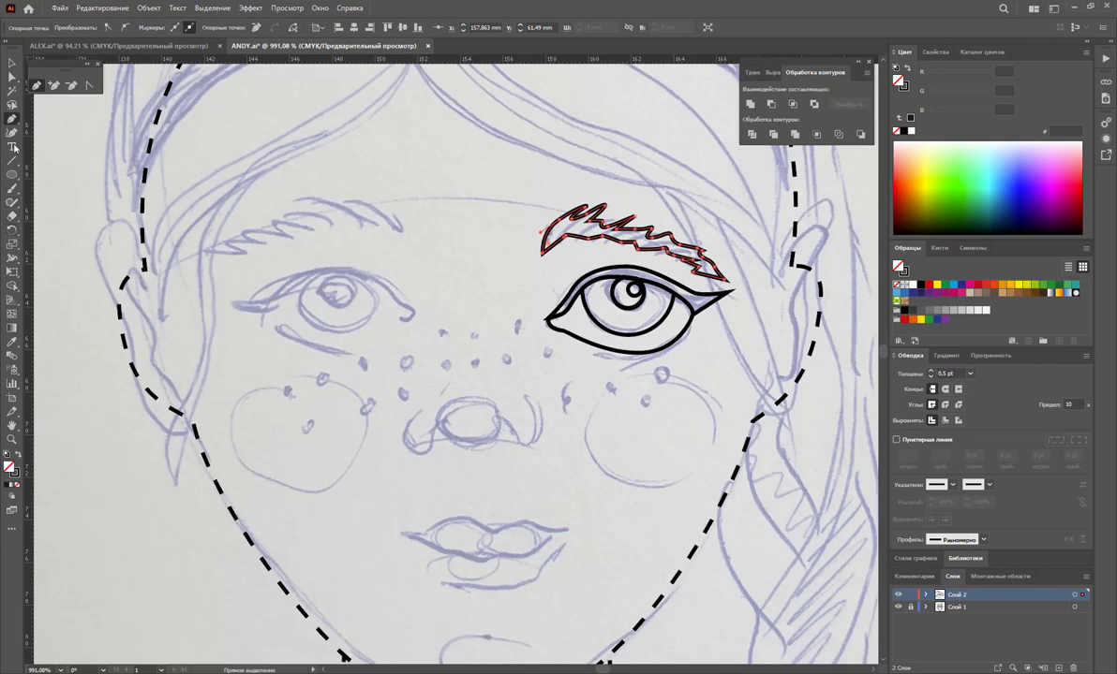
# Delete two extra anchor points from the eyebrow outline
pyautogui.click(73, 85)
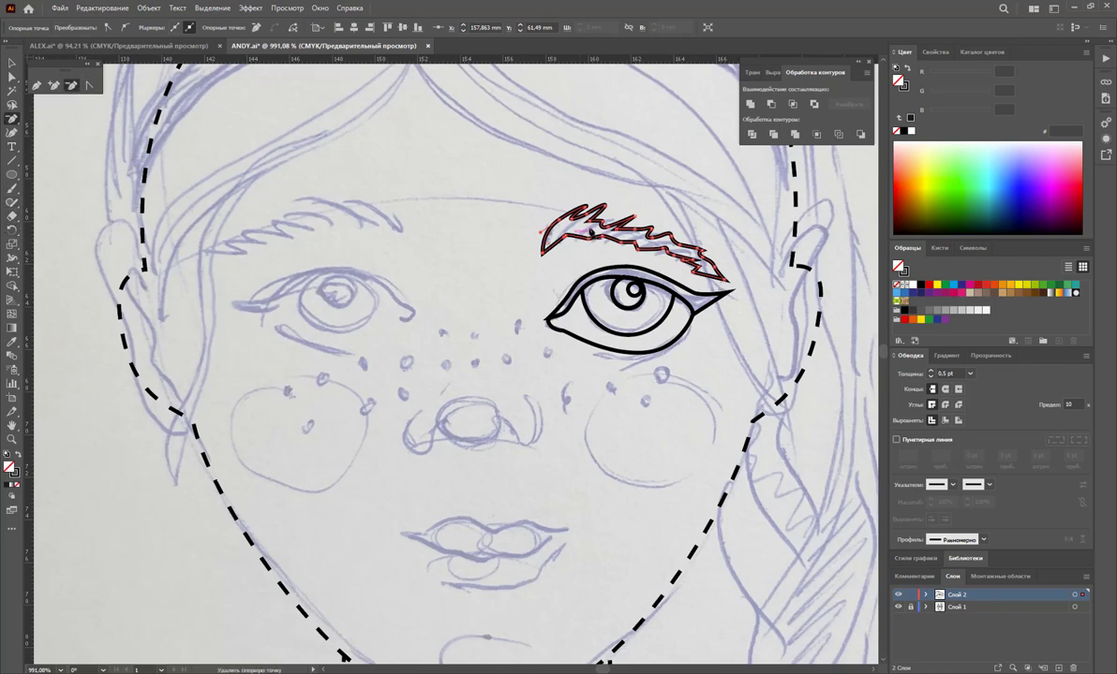
pyautogui.click(609, 223)
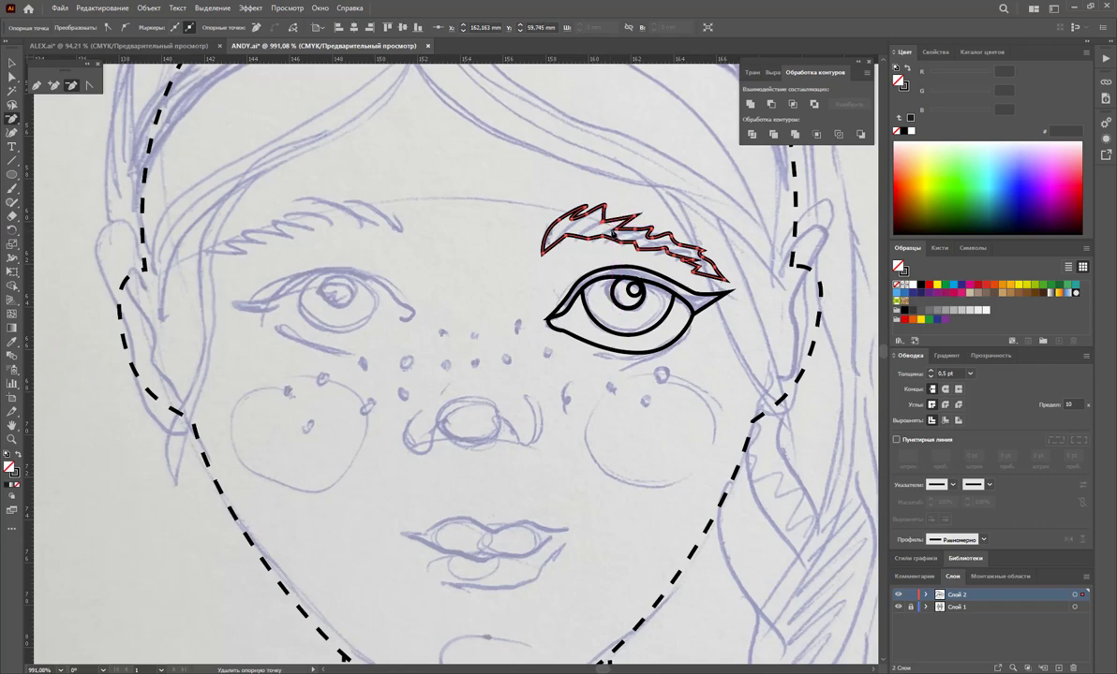
pyautogui.click(616, 228)
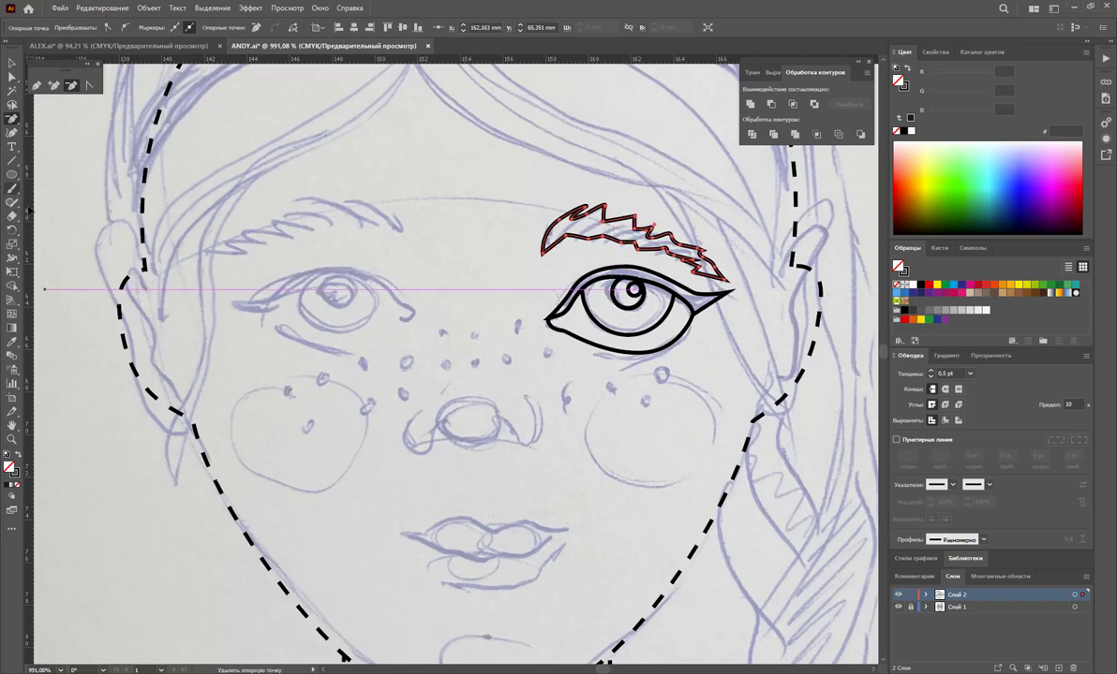
pyautogui.press('v')
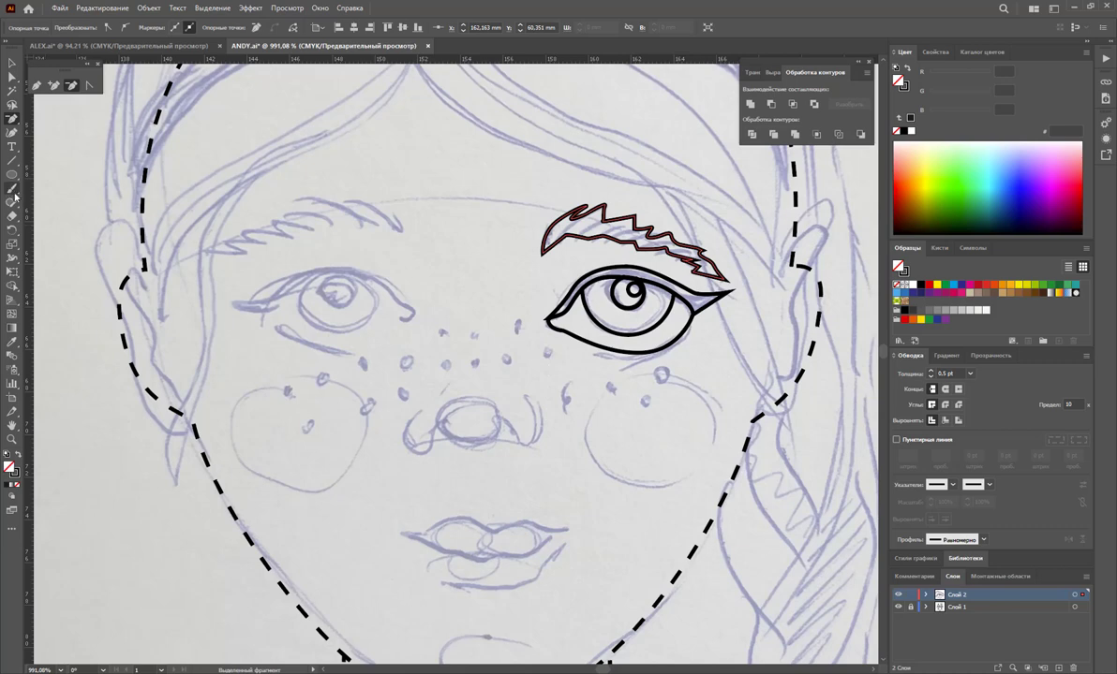
# Select the eyebrow and smooth its jagged outline with the Smooth tool
pyautogui.click(15, 191)
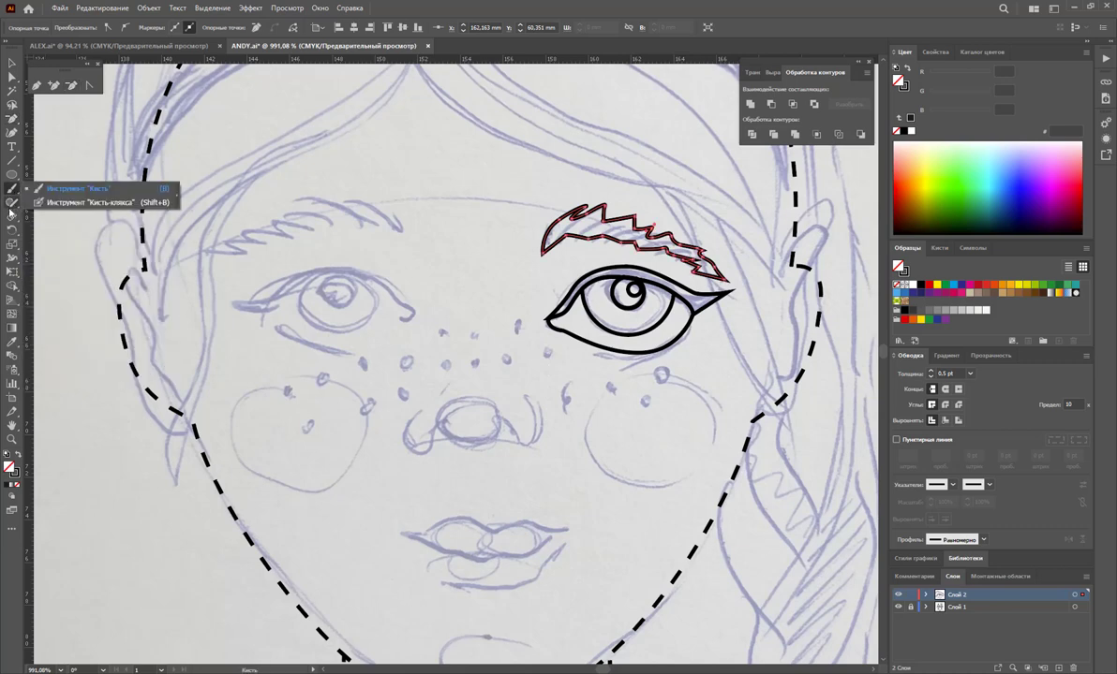
pyautogui.click(12, 203)
pyautogui.click(61, 229)
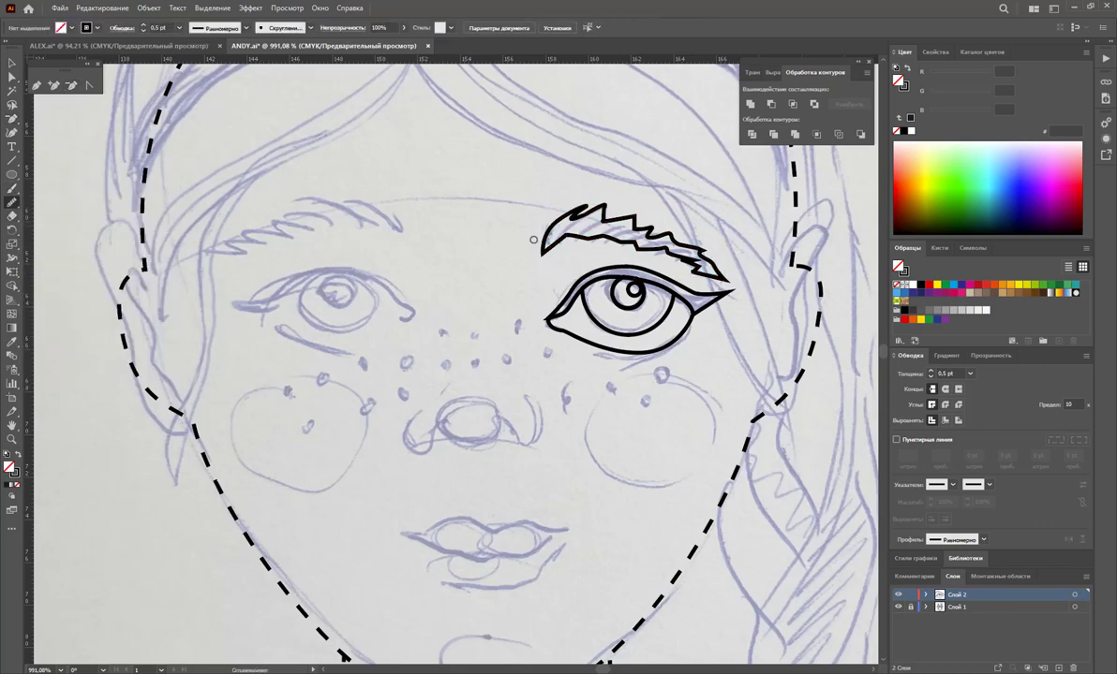
pyautogui.click(13, 64)
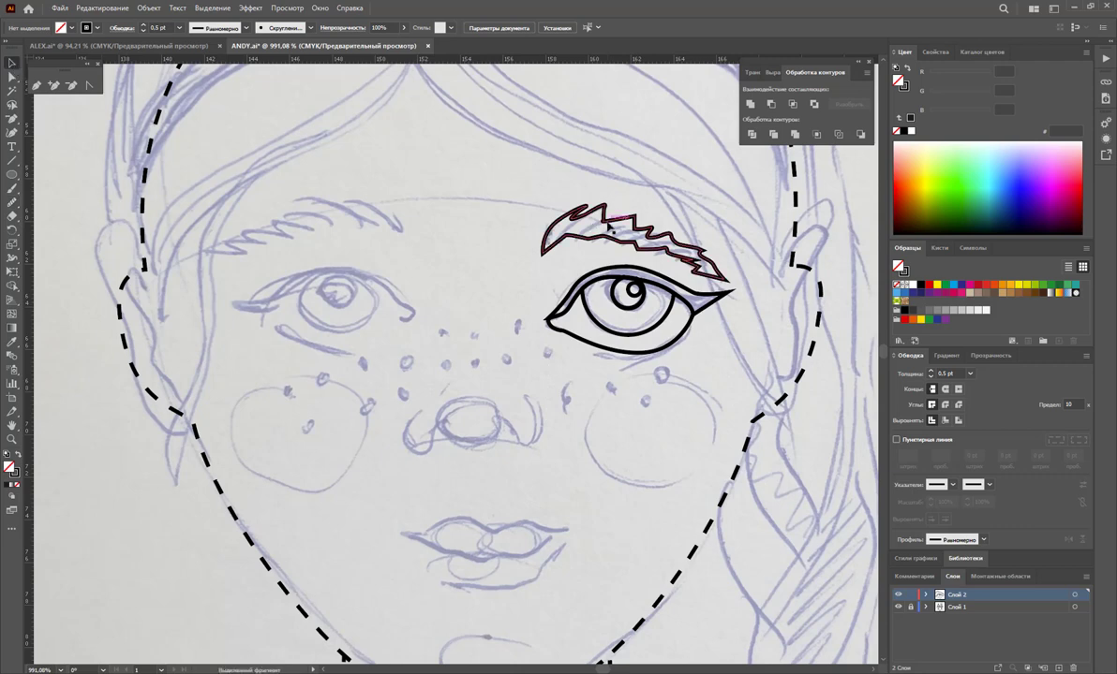
pyautogui.click(552, 213)
pyautogui.click(12, 202)
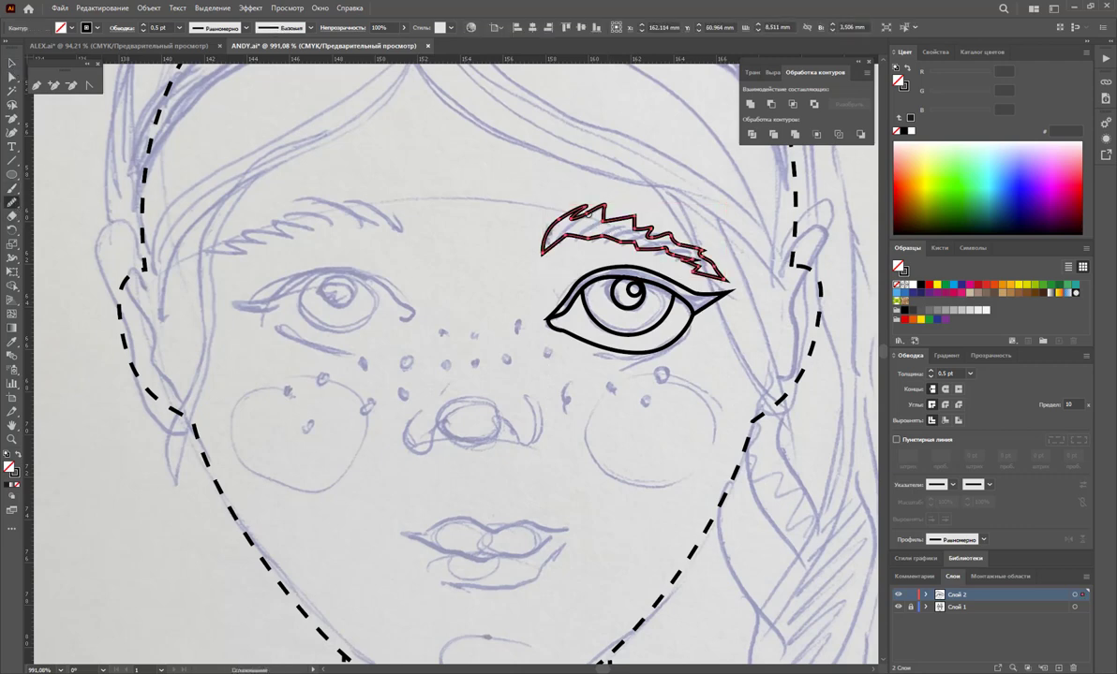
pyautogui.moveTo(545, 234)
pyautogui.mouseDown()
pyautogui.moveTo(655, 231)
pyautogui.moveTo(544, 190)
pyautogui.mouseUp()
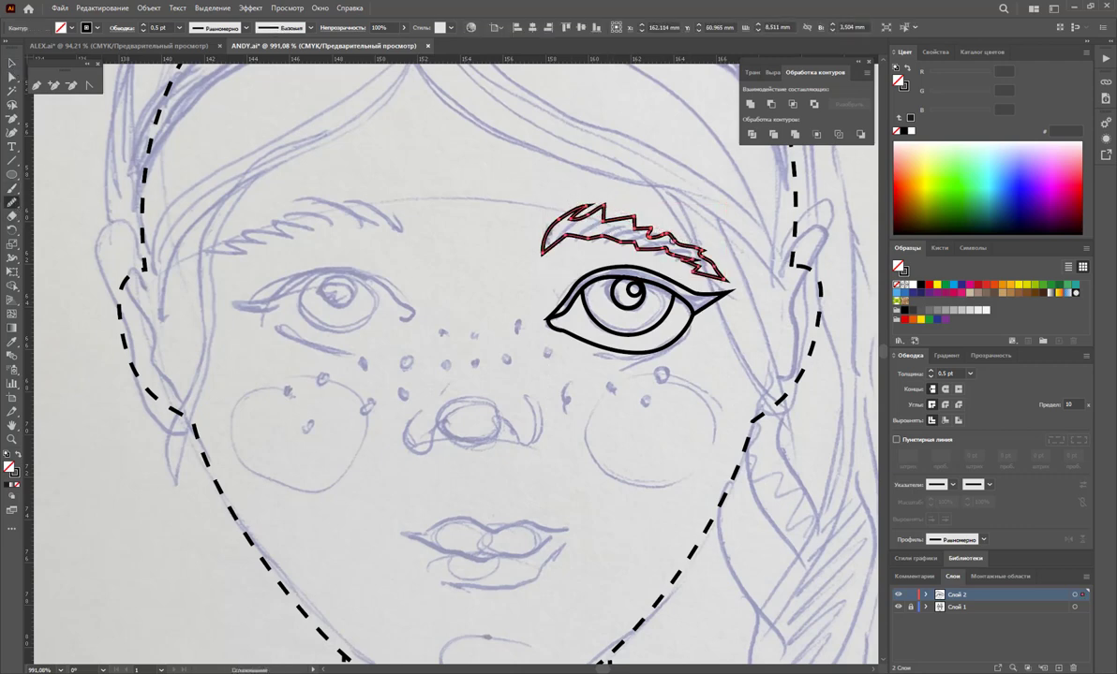
# Join the open ends at the eyebrow's top and tidy its top edge
pyautogui.click(89, 85)
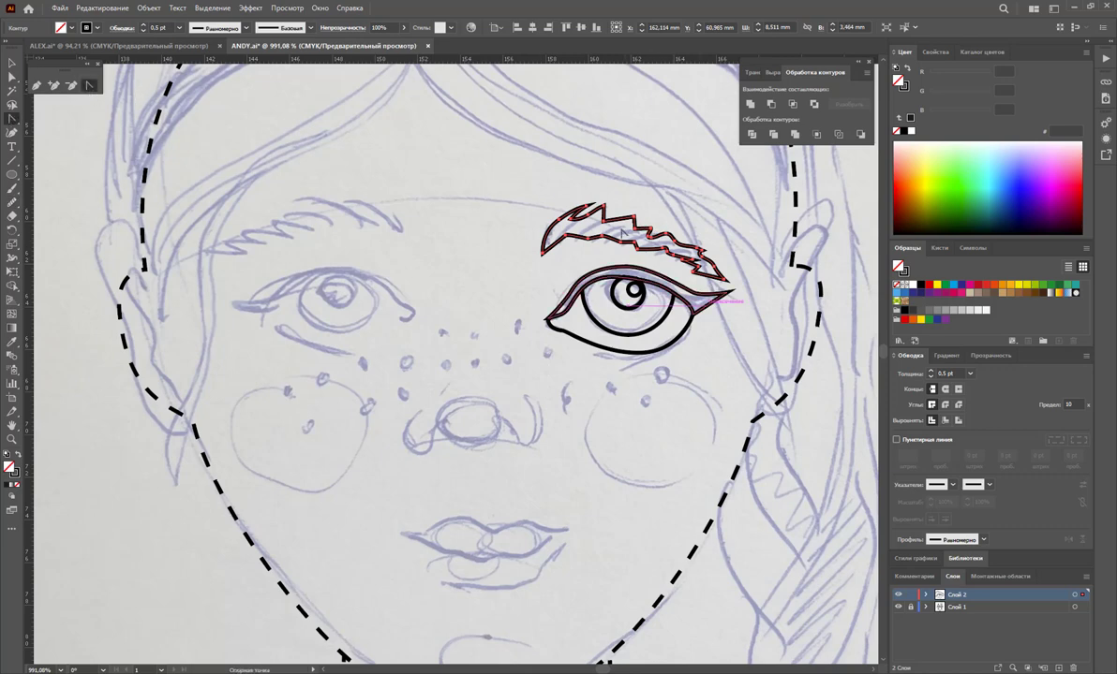
pyautogui.moveTo(590, 208); pyautogui.dragTo(637, 225)
pyautogui.click(72, 85)
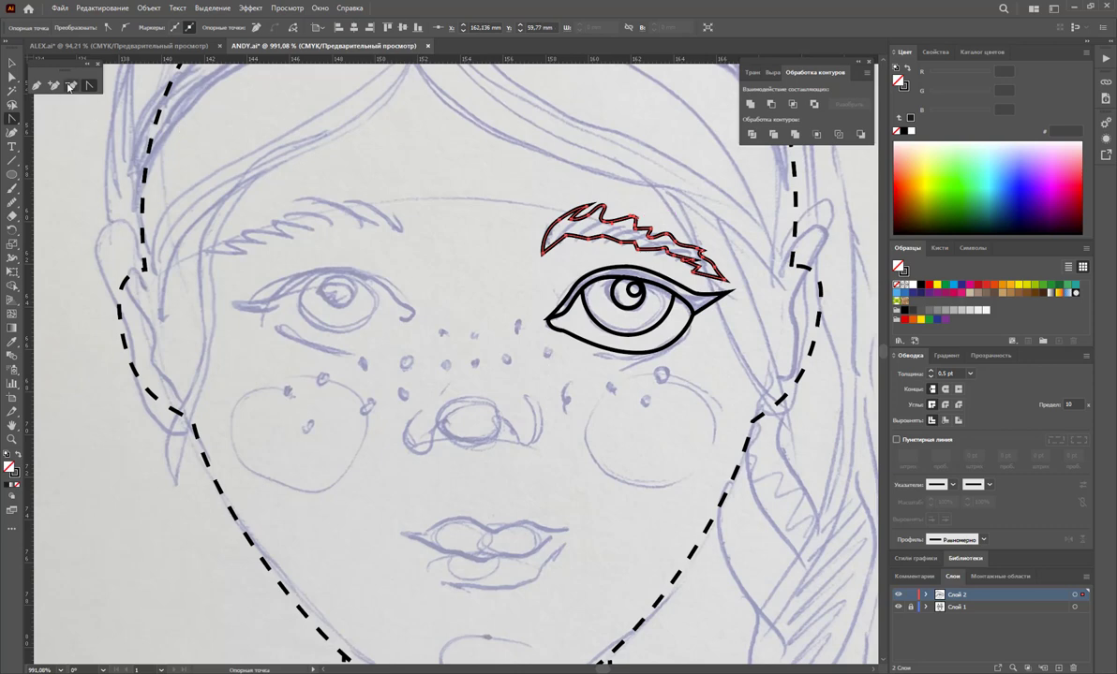
pyautogui.moveTo(590, 200); pyautogui.dragTo(669, 197)
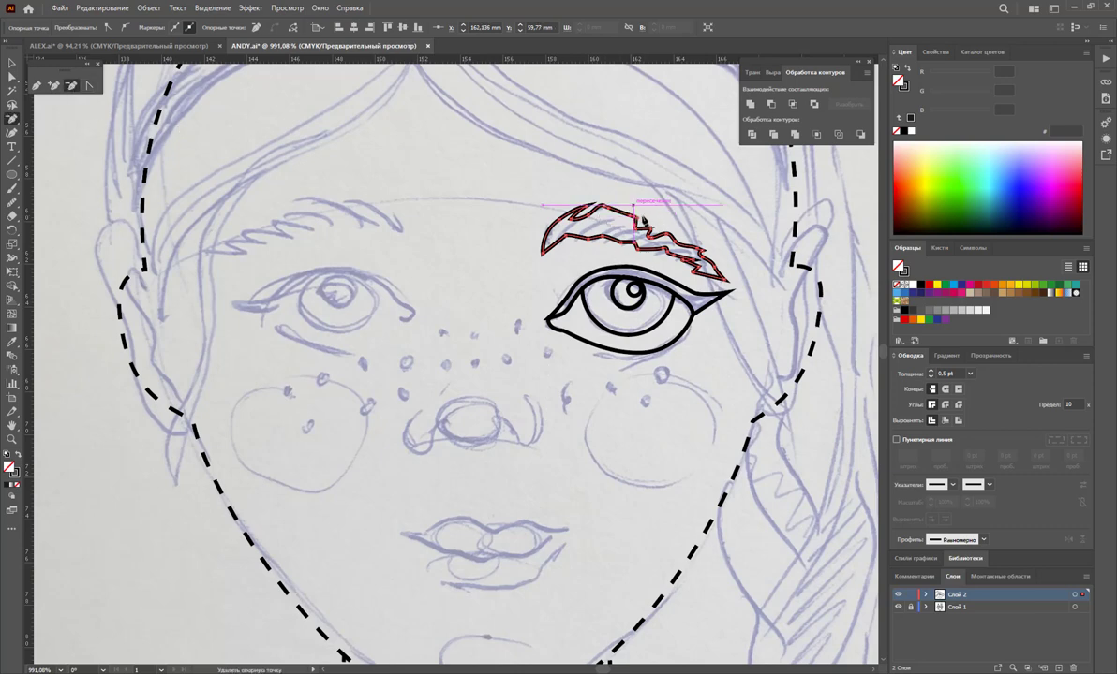
pyautogui.press('v')
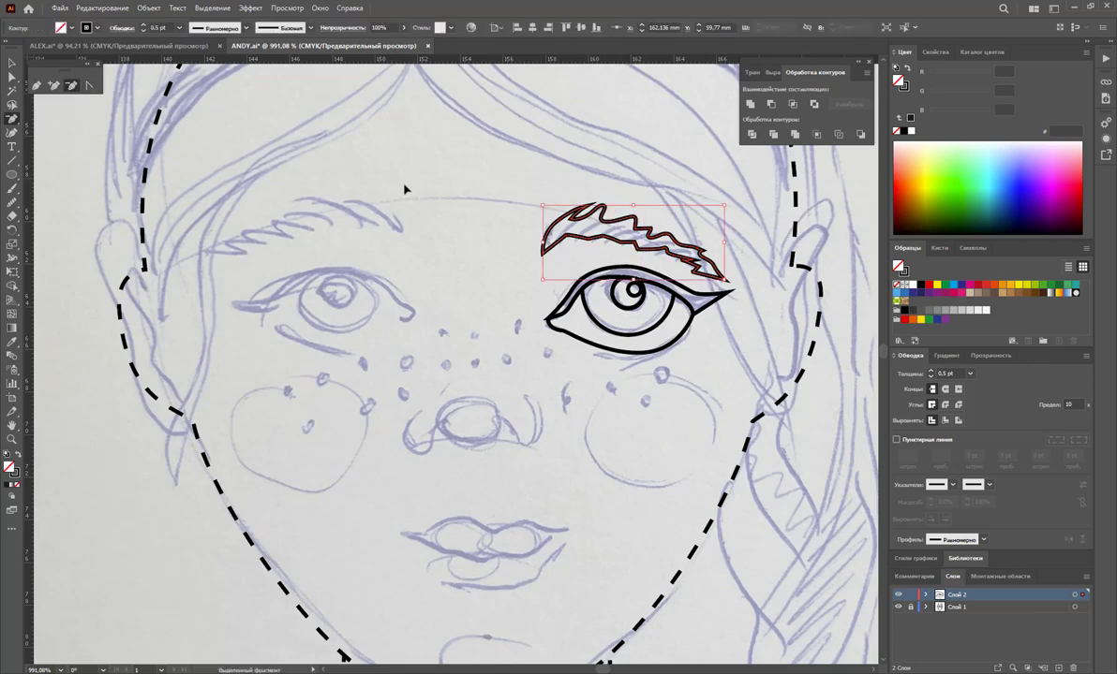
pyautogui.press('-')
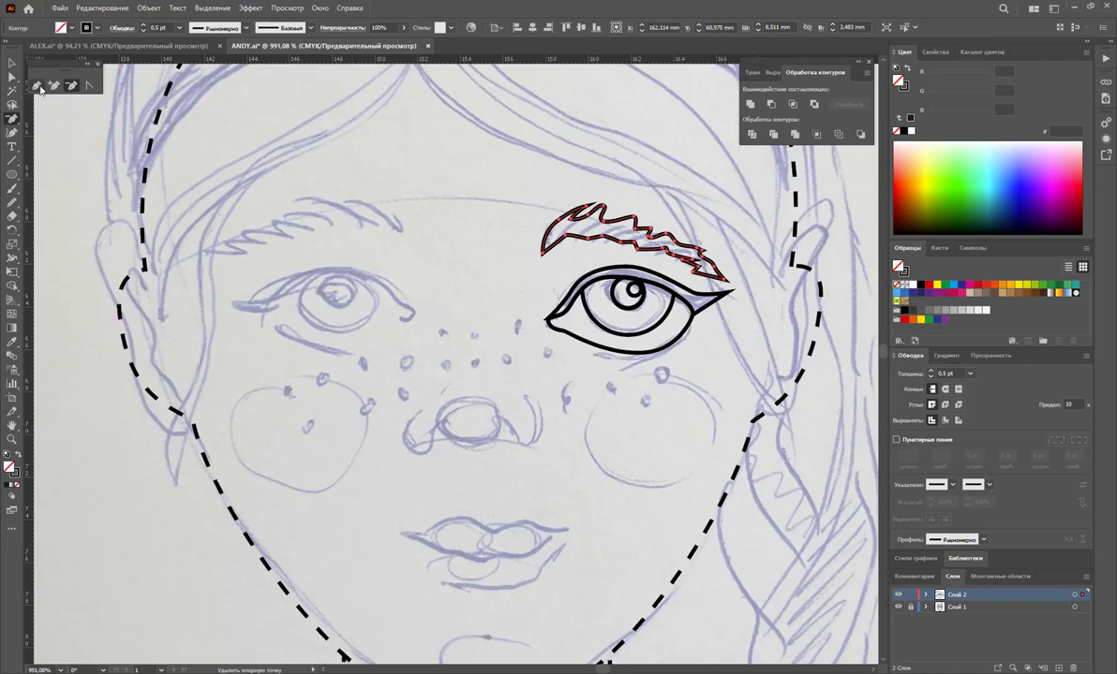
# Remove a stray eyebrow anchor point, dismissing a warning, then deselect the eyebrow
pyautogui.click(53, 85)
pyautogui.click(536, 212)
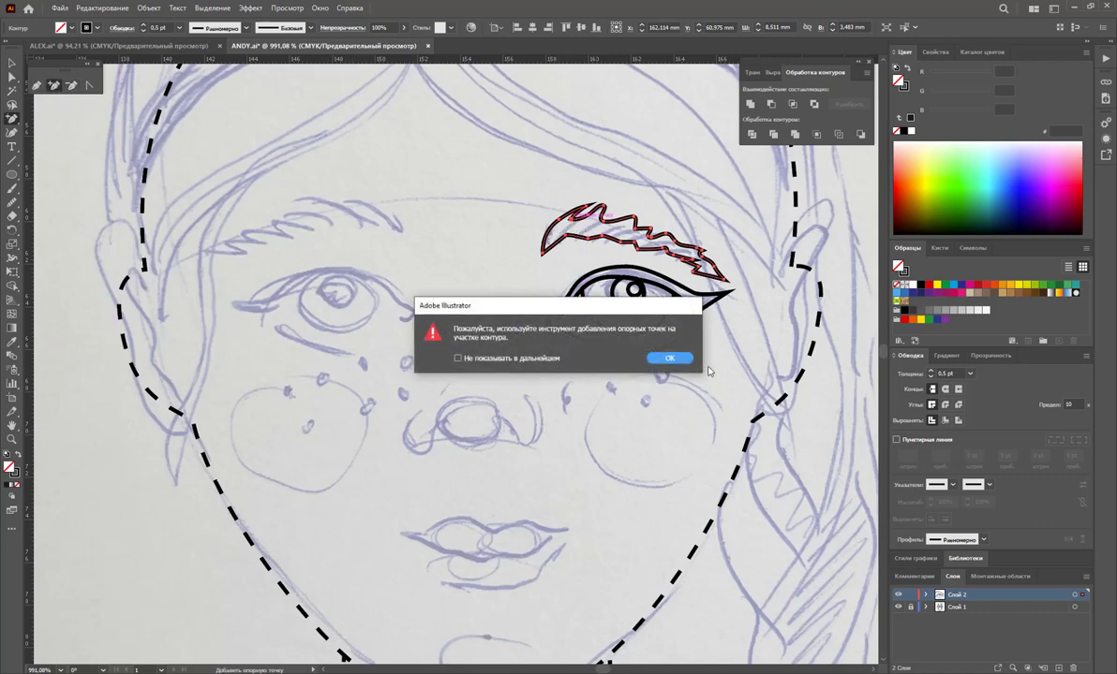
pyautogui.click(668, 358)
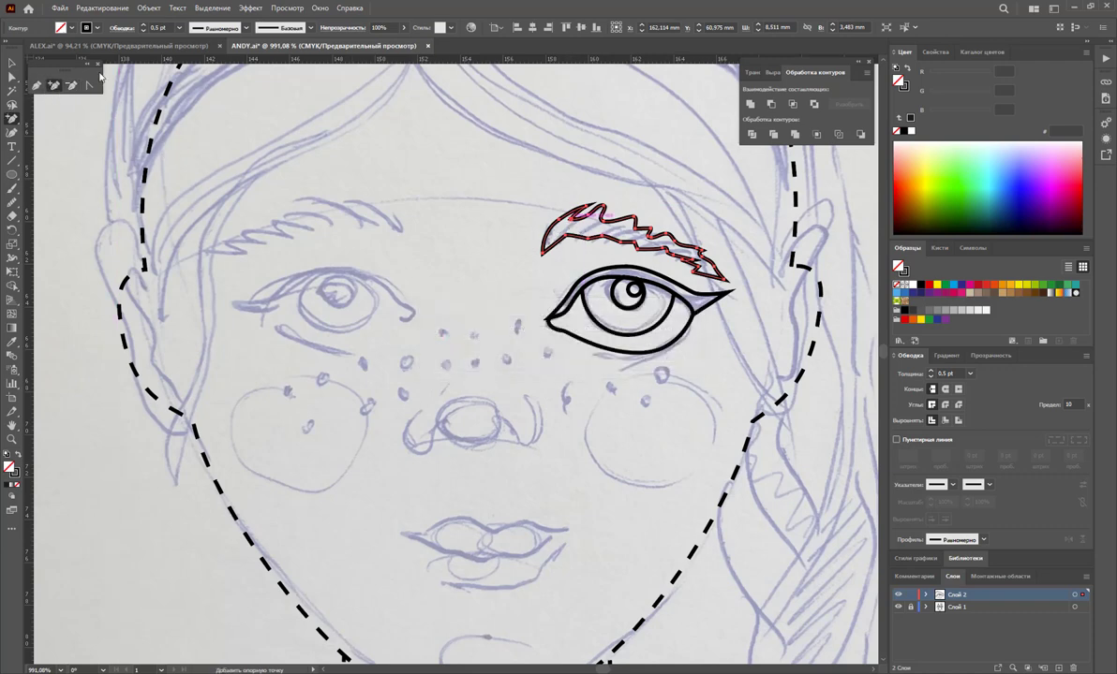
pyautogui.click(71, 85)
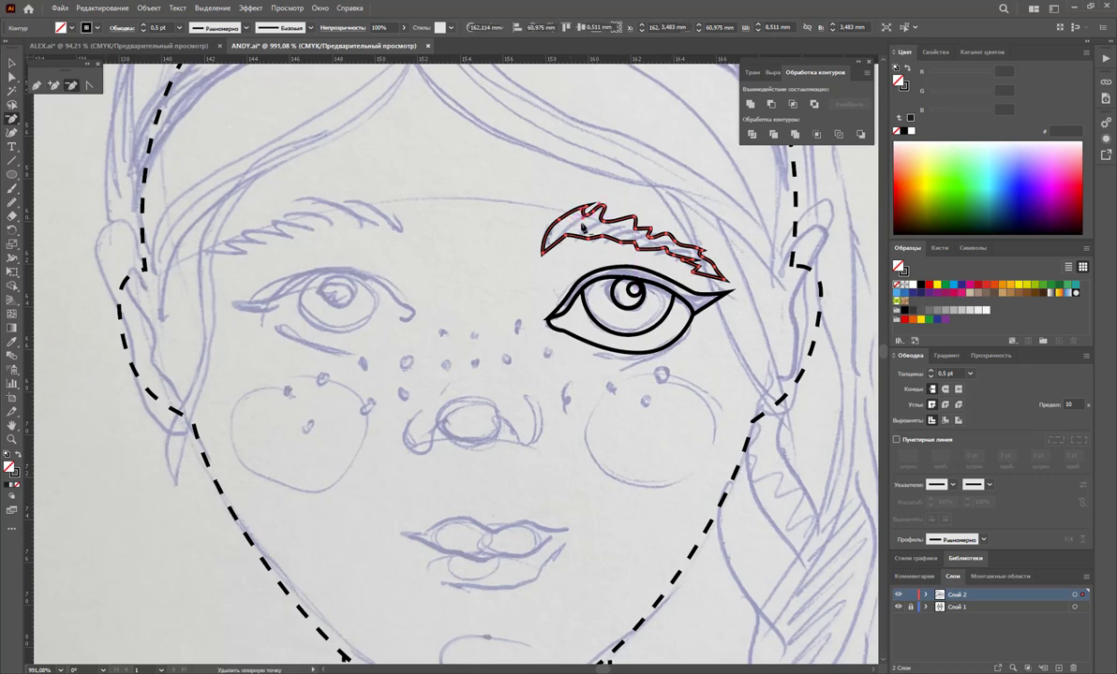
pyautogui.click(583, 228)
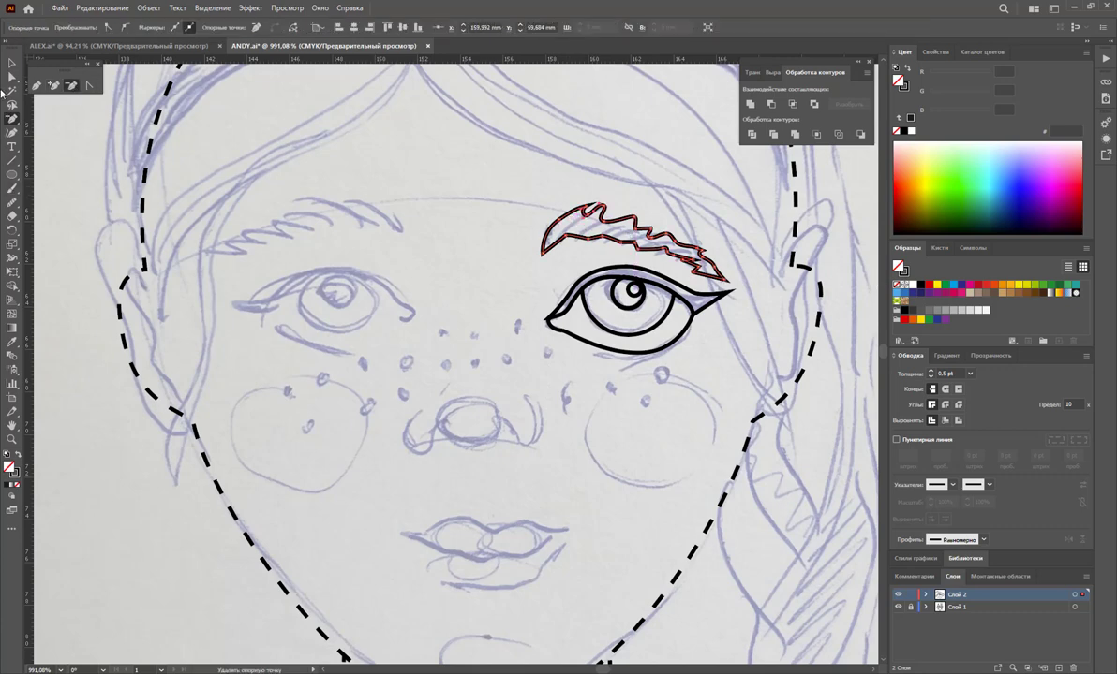
pyautogui.click(11, 63)
pyautogui.click(466, 412)
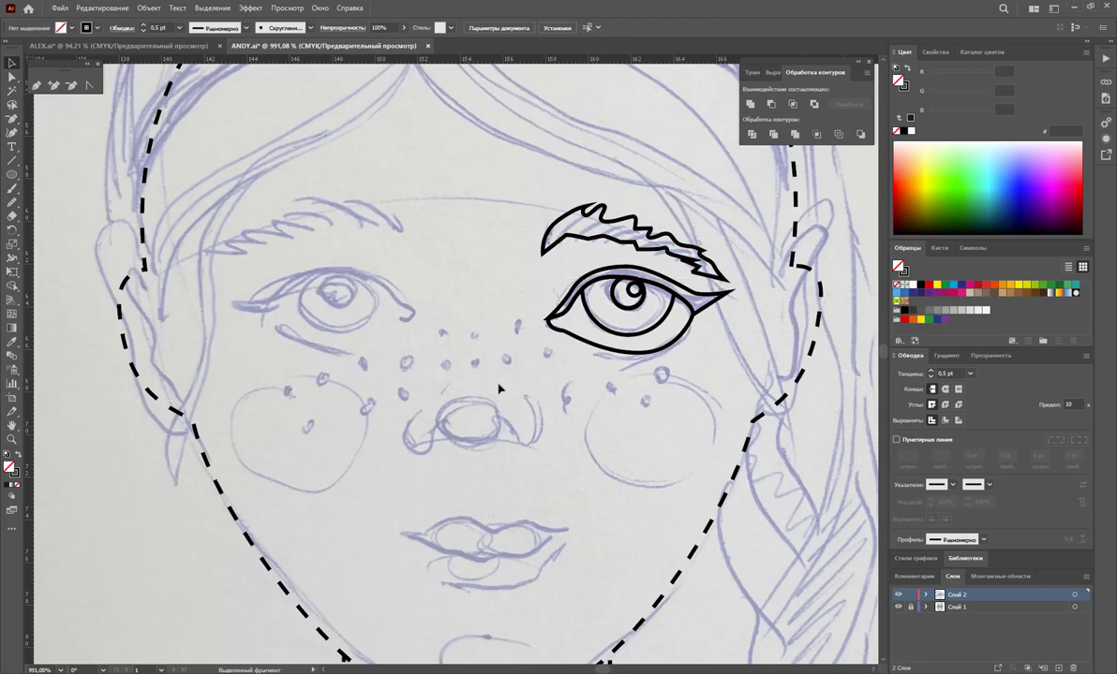
# Draw a 5.83 mm circle and move it up onto the right cheek
pyautogui.click(11, 175)
pyautogui.moveTo(592, 382); pyautogui.dragTo(718, 477)
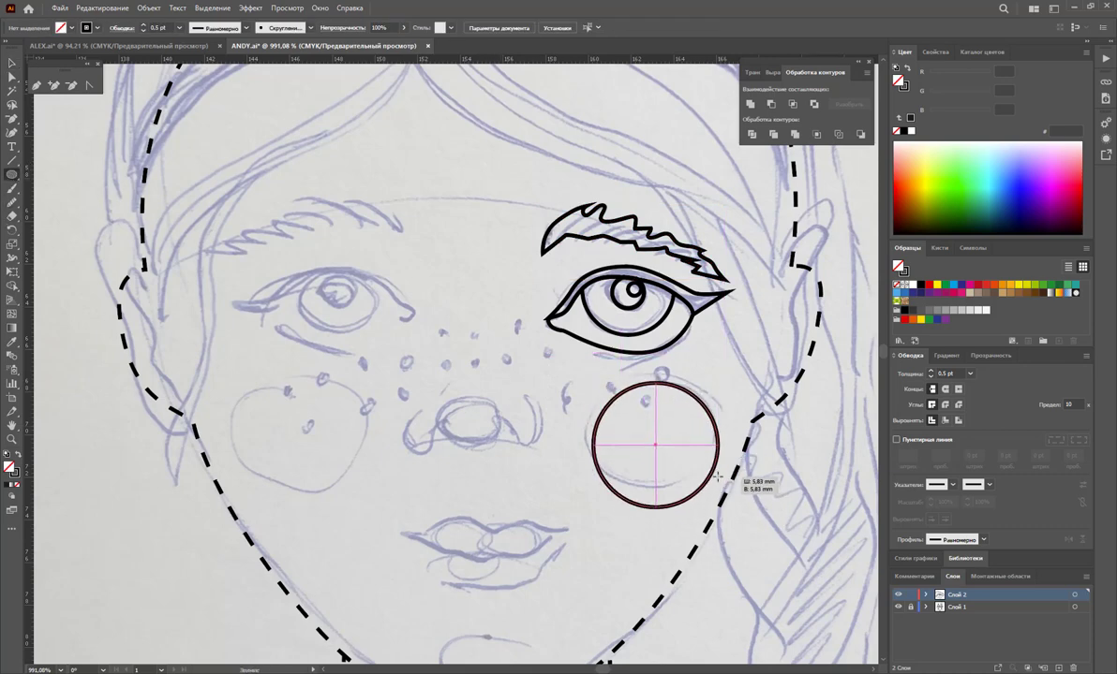
pyautogui.press('v')
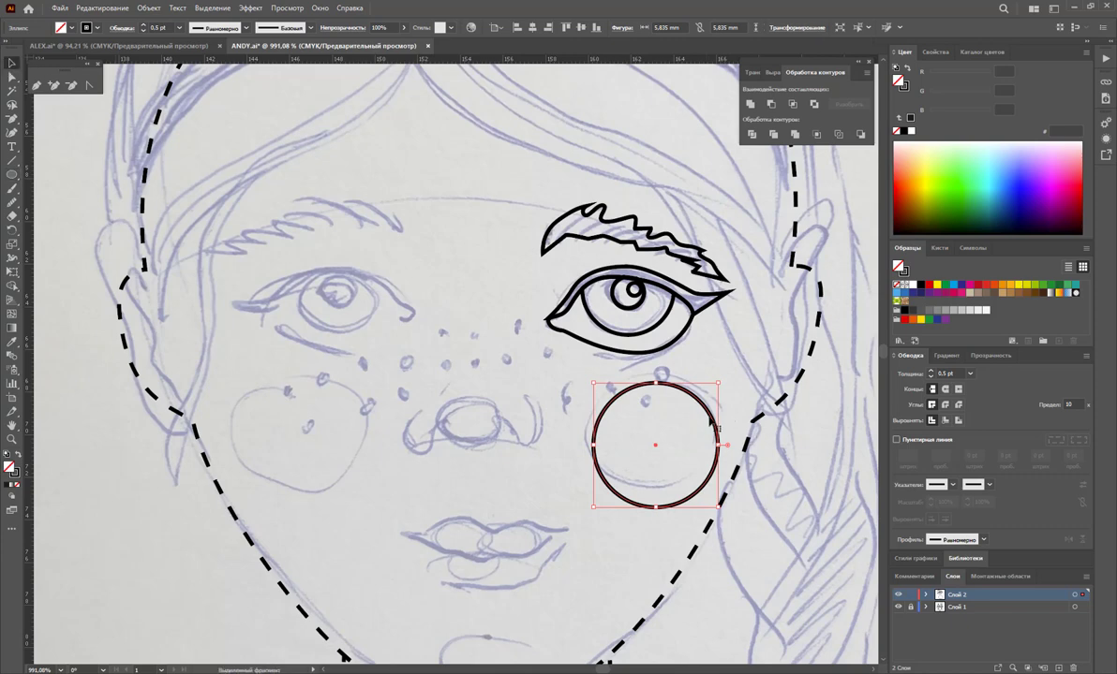
pyautogui.moveTo(717, 428); pyautogui.dragTo(713, 414)
pyautogui.click(767, 359)
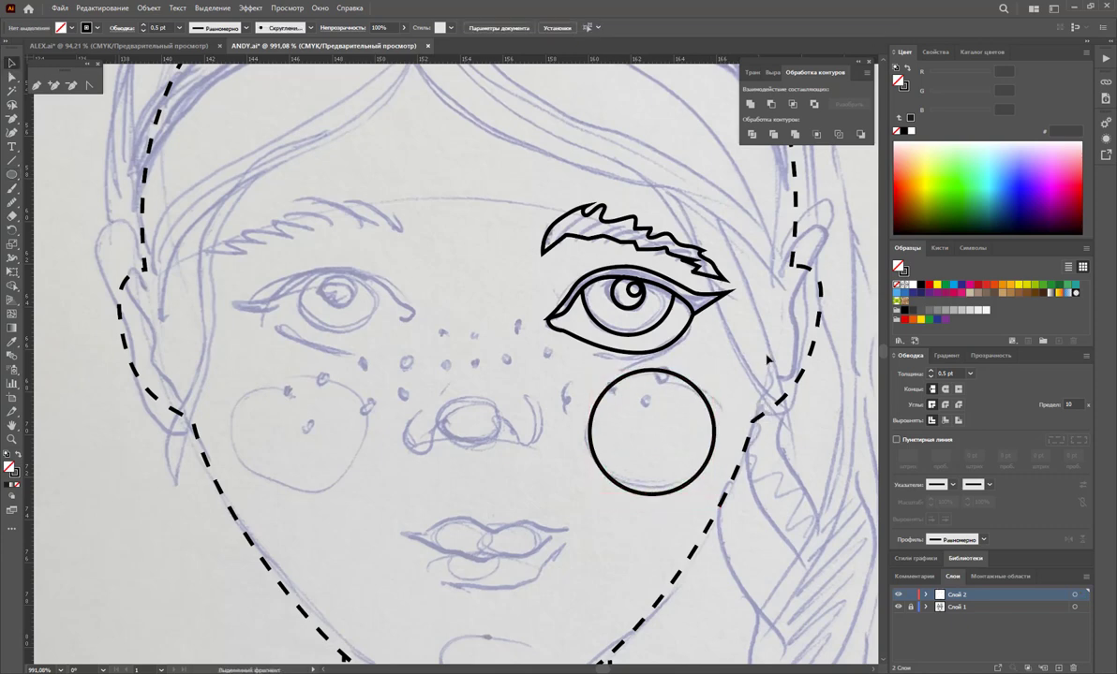
# Draw a flat oval outline on the chin
pyautogui.scroll(-1, 753, 370)
pyautogui.scroll(-2, 748, 371)
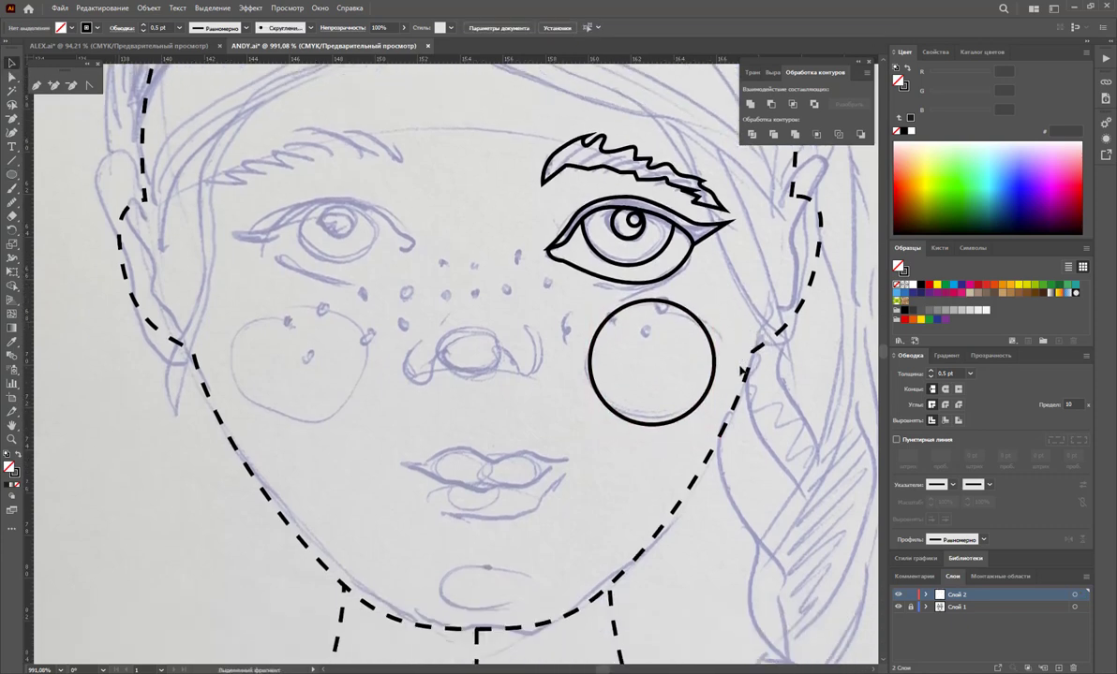
pyautogui.click(11, 175)
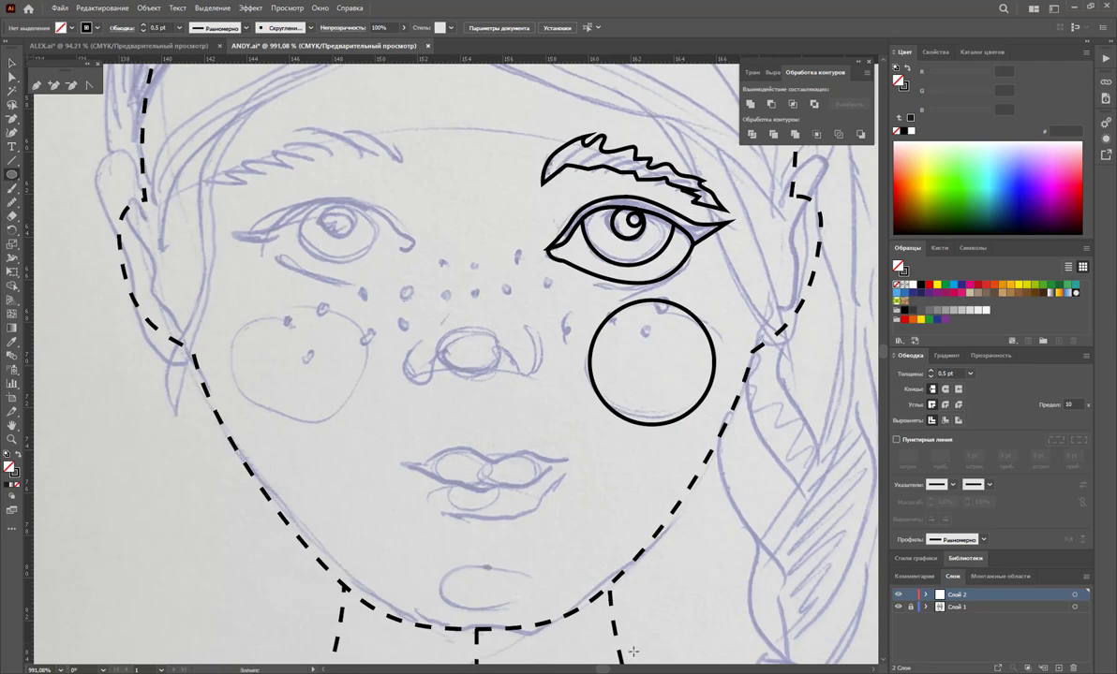
pyautogui.moveTo(431, 562); pyautogui.dragTo(531, 611)
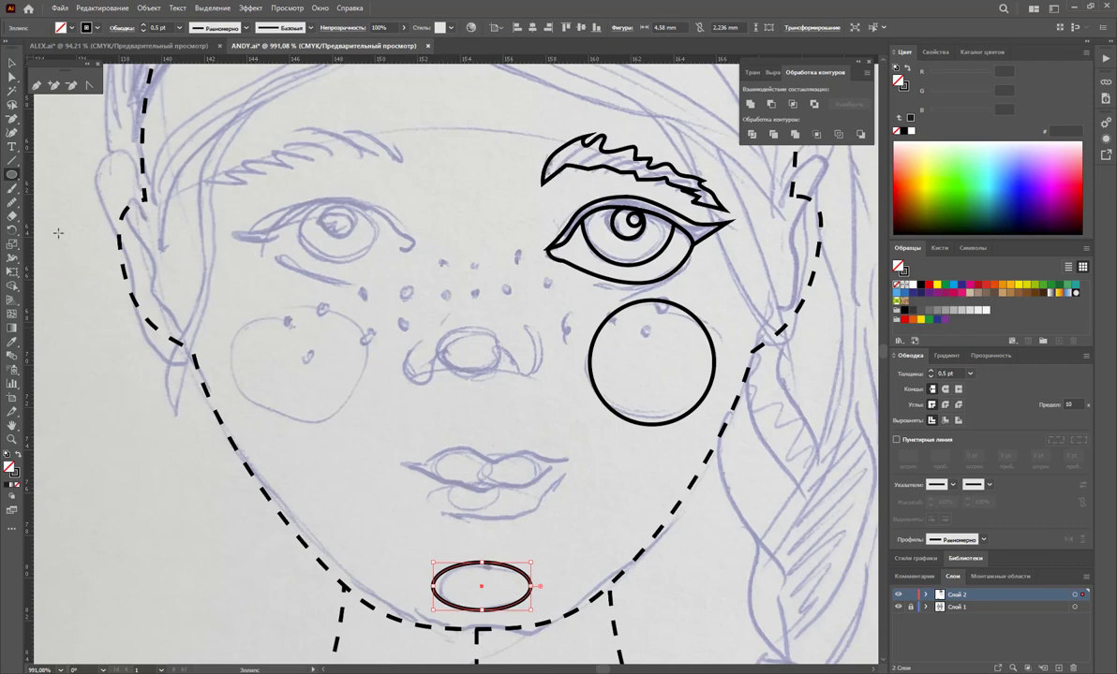
# Trace the right half of the nose along the nostril with the Pen tool
pyautogui.click(36, 85)
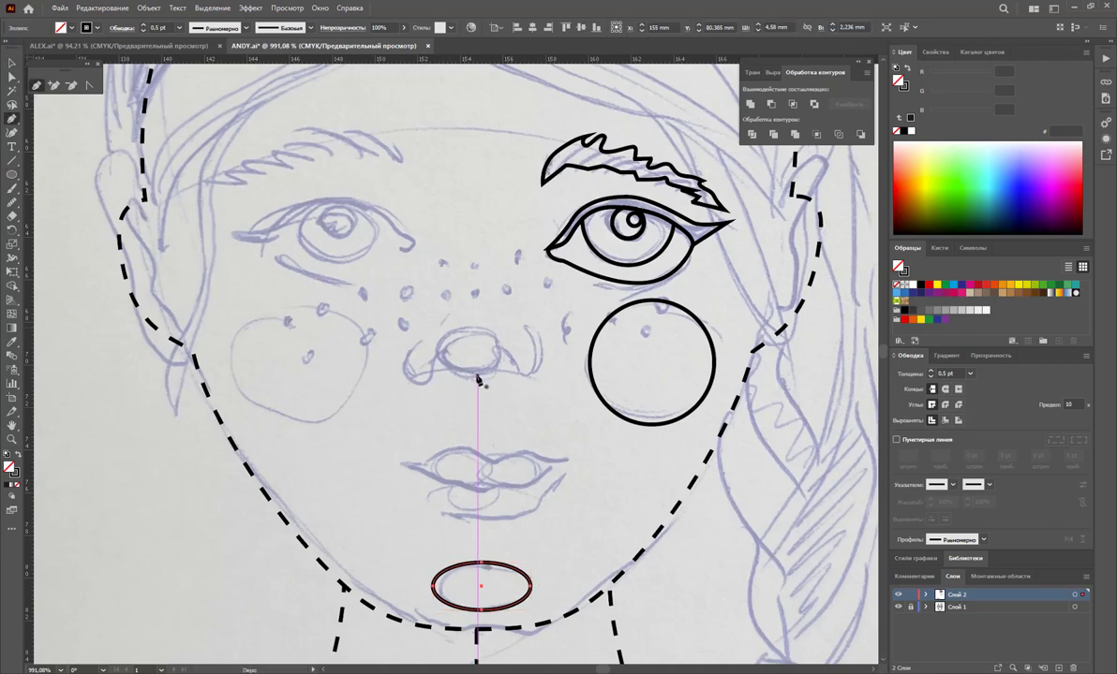
pyautogui.click(476, 373)
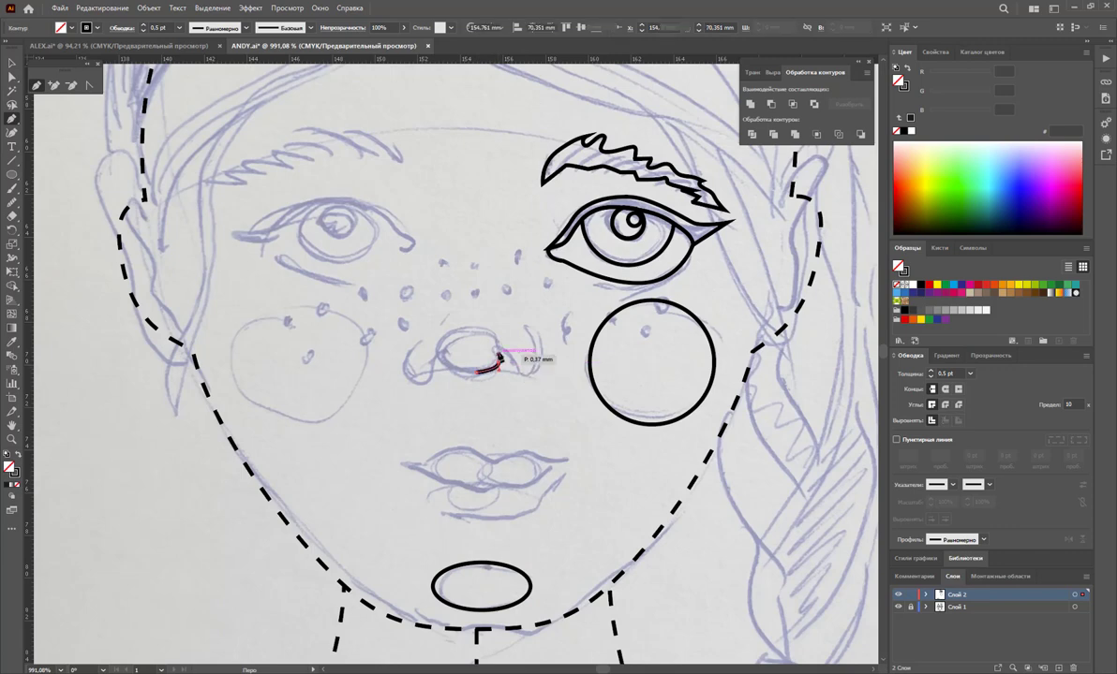
pyautogui.moveTo(497, 365)
pyautogui.mouseDown()
pyautogui.moveTo(500, 353)
pyautogui.moveTo(539, 379)
pyautogui.moveTo(541, 349)
pyautogui.mouseUp()
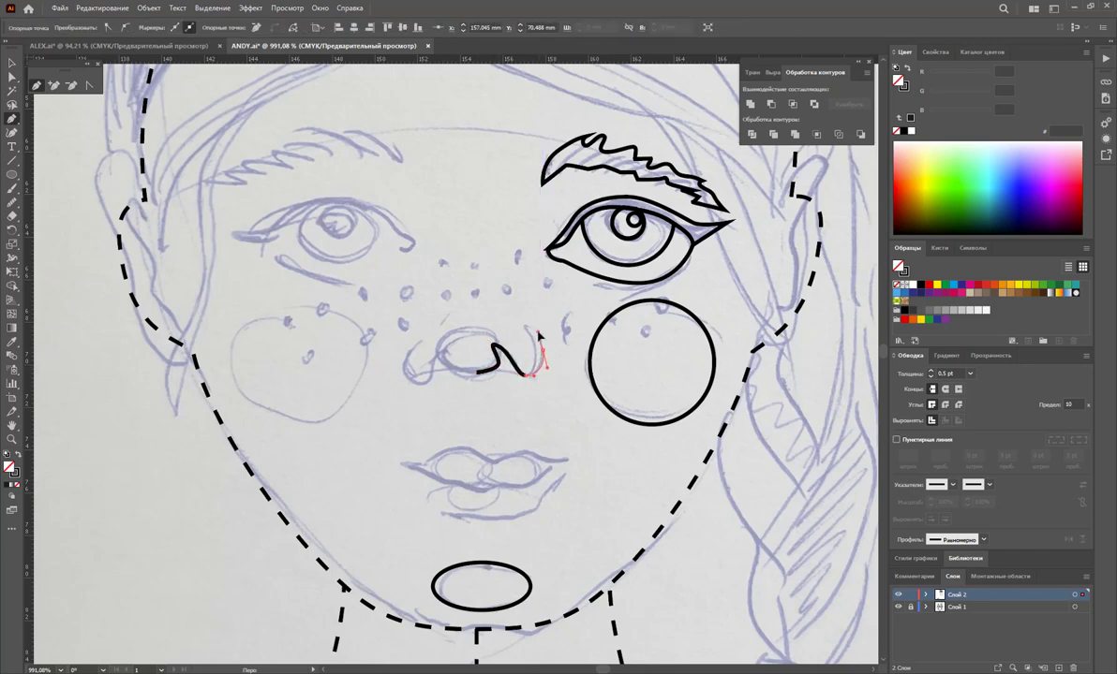
pyautogui.click(535, 326)
pyautogui.keyDown('ctrl'); pyautogui.click(574, 354); pyautogui.keyUp('ctrl')
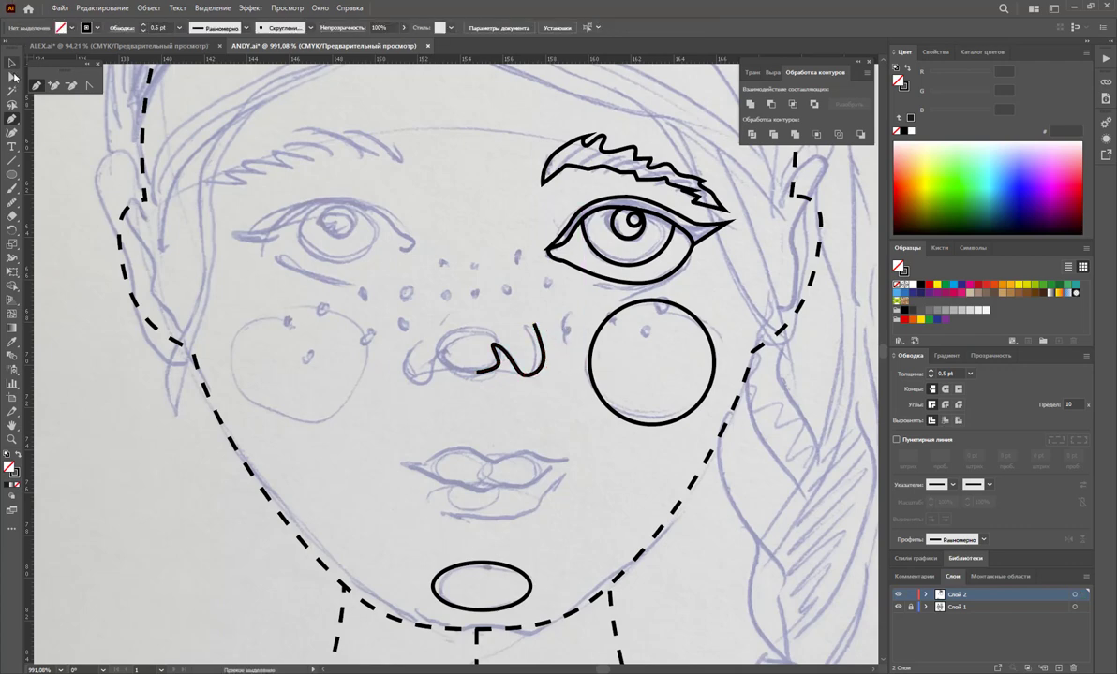
# Reflect a copy of the nose half for the left side and select both halves
pyautogui.click(12, 64)
pyautogui.click(497, 347)
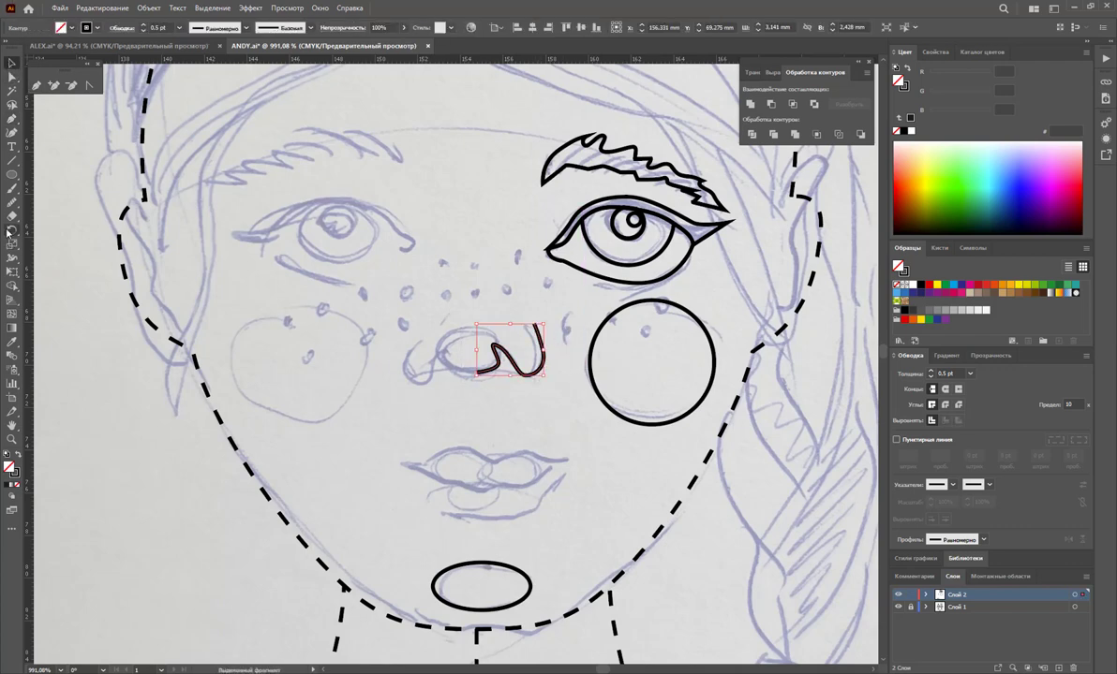
pyautogui.moveTo(12, 229); pyautogui.dragTo(51, 246)
pyautogui.click(52, 244)
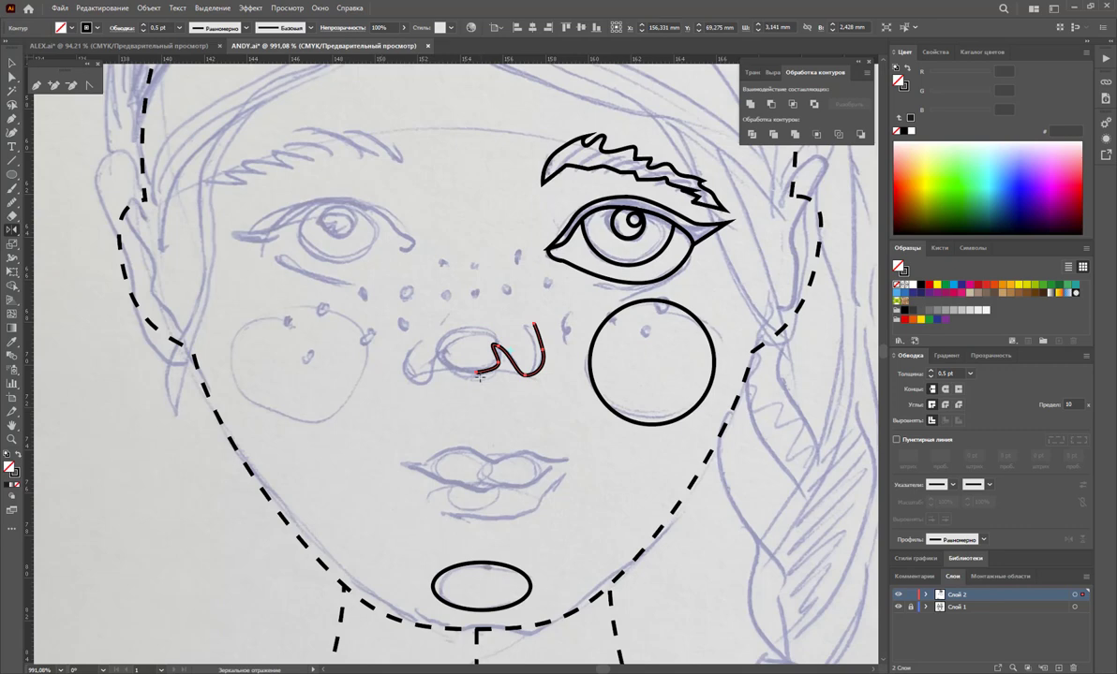
pyautogui.moveTo(476, 373); pyautogui.dragTo(433, 340)
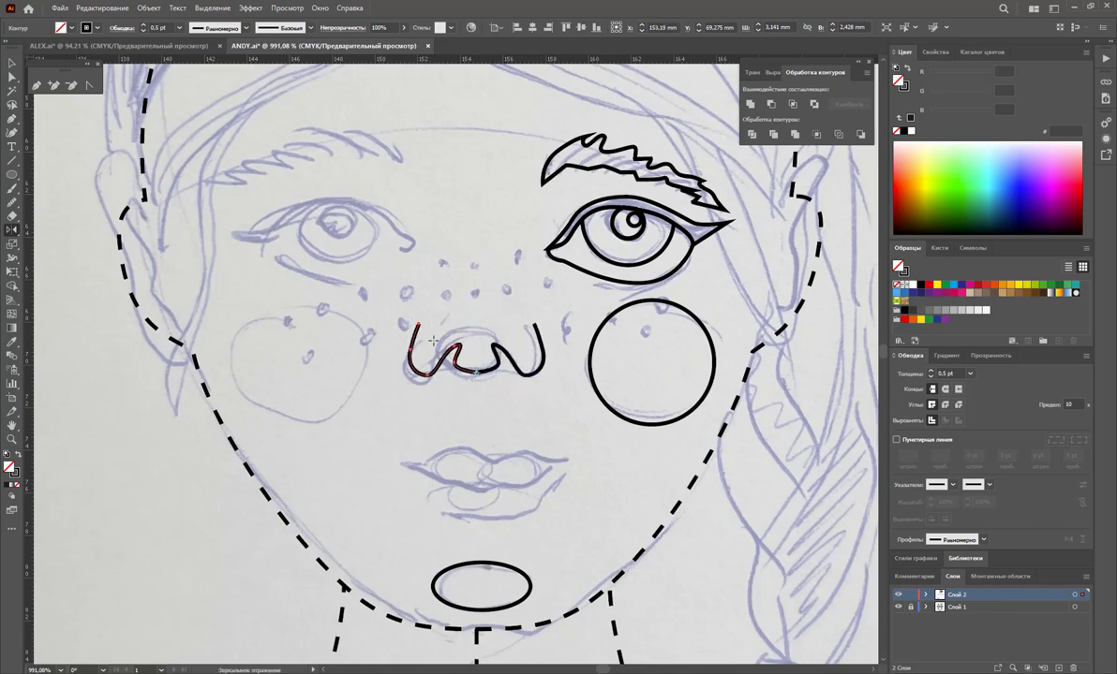
pyautogui.click(12, 62)
pyautogui.moveTo(378, 299); pyautogui.dragTo(523, 385)
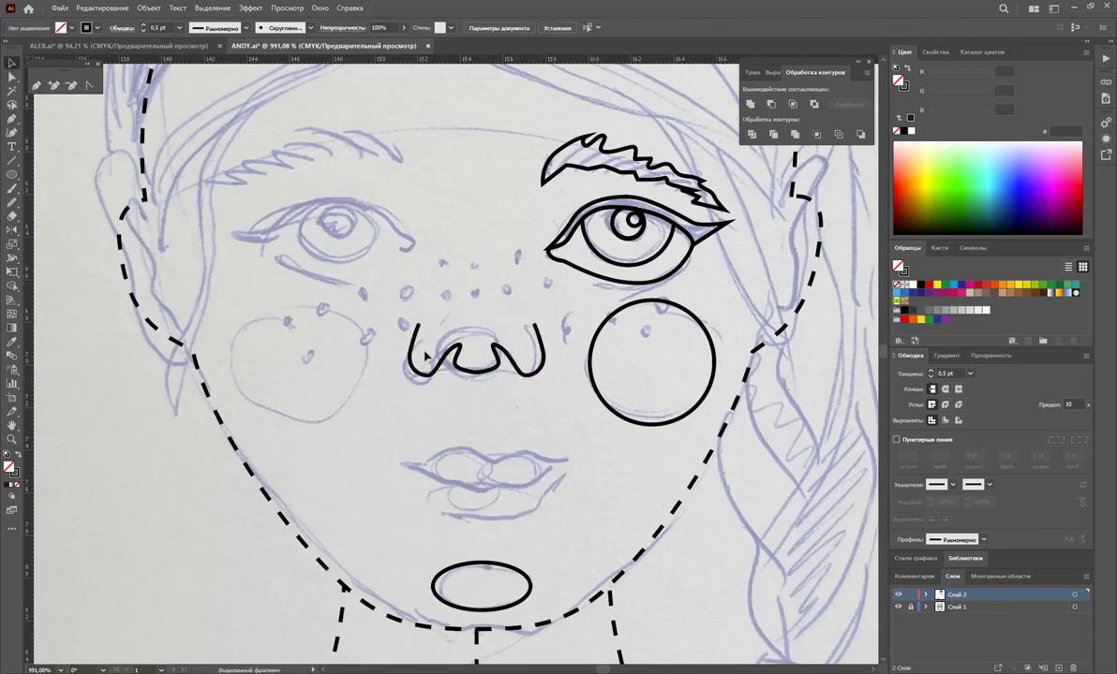
# Join the two nose halves into one path and nudge its ends inward
pyautogui.rightClick(474, 357)
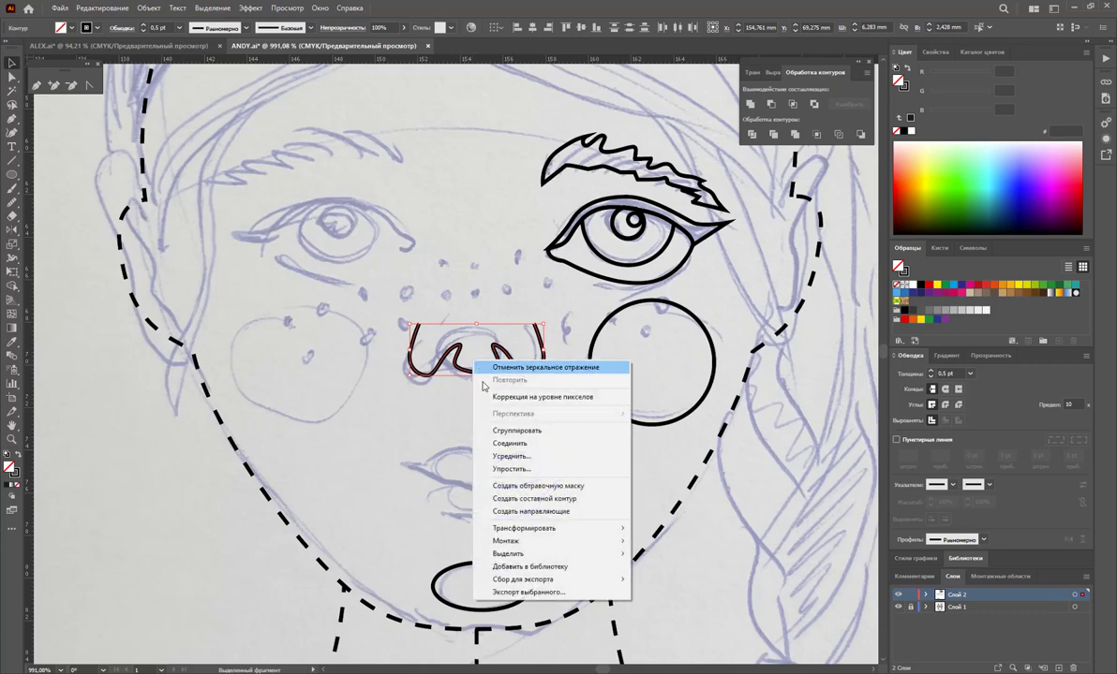
pyautogui.click(493, 445)
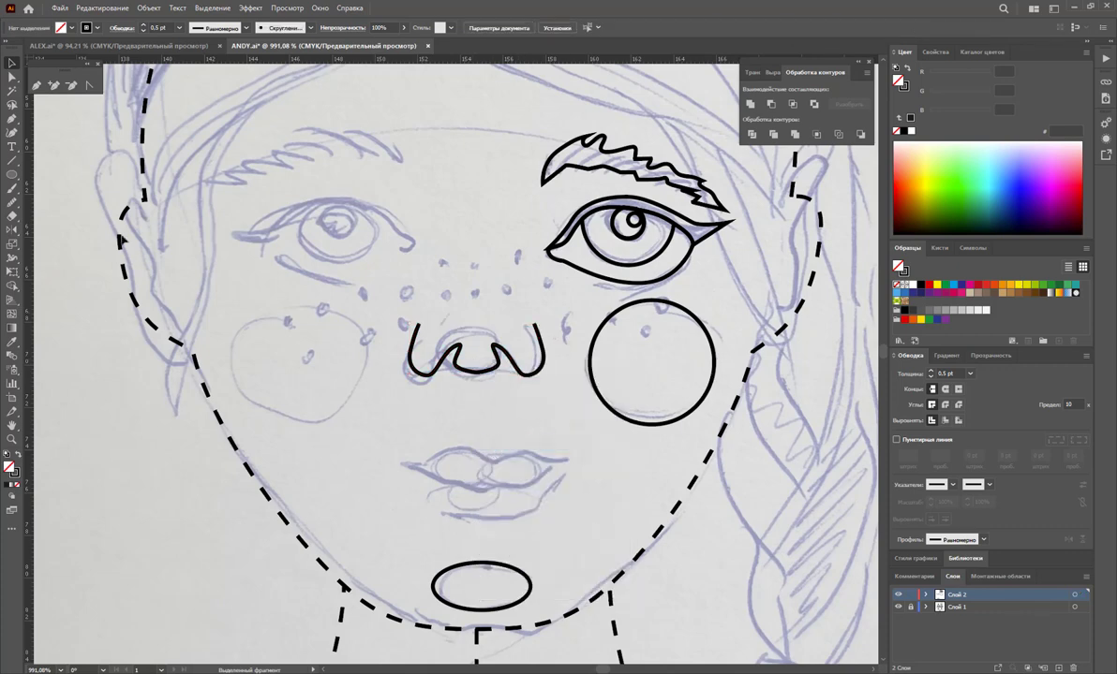
pyautogui.click(12, 78)
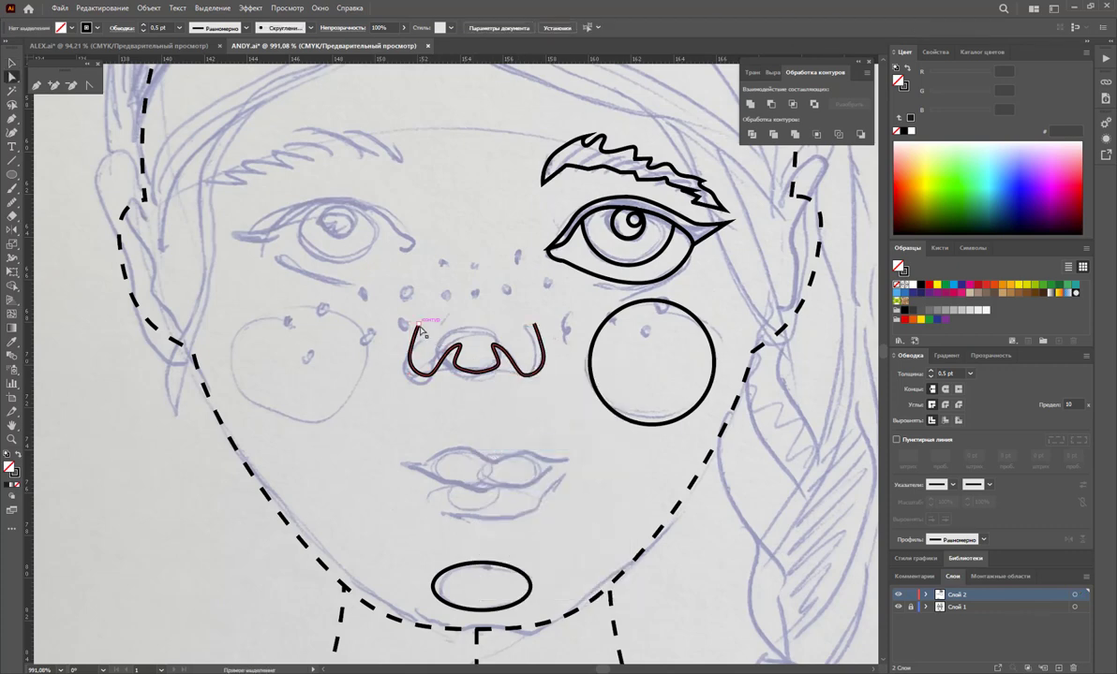
pyautogui.moveTo(415, 326); pyautogui.dragTo(437, 328)
pyautogui.moveTo(540, 328); pyautogui.dragTo(526, 327)
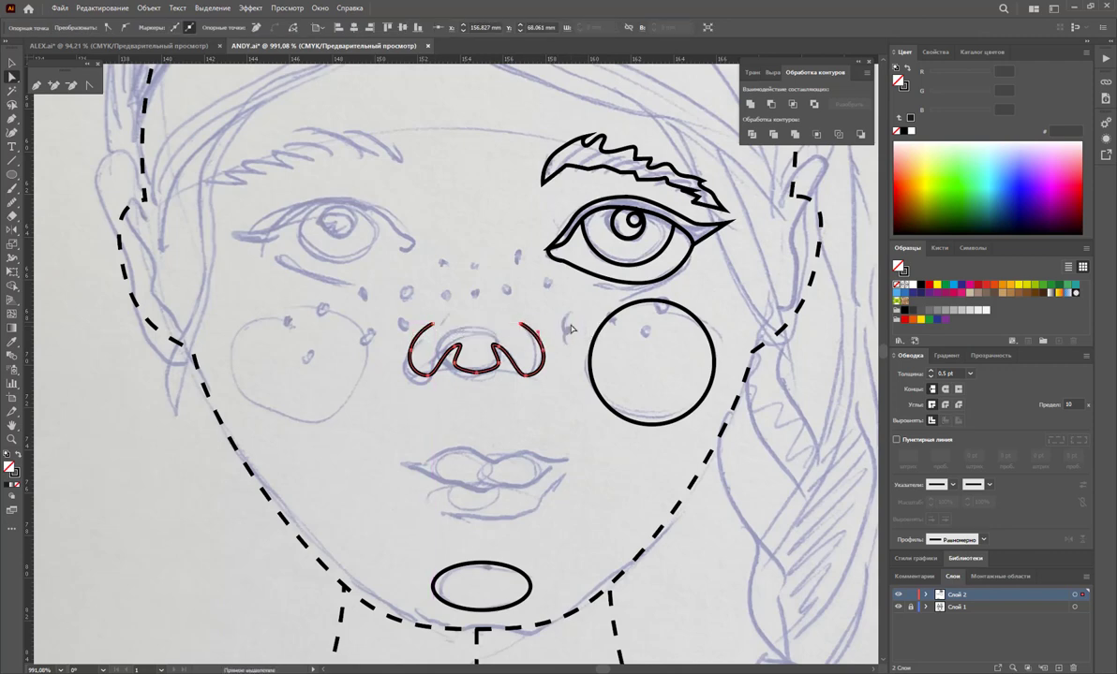
# Lower the middle point of the nose arch to form a rounded tip
pyautogui.click(418, 374)
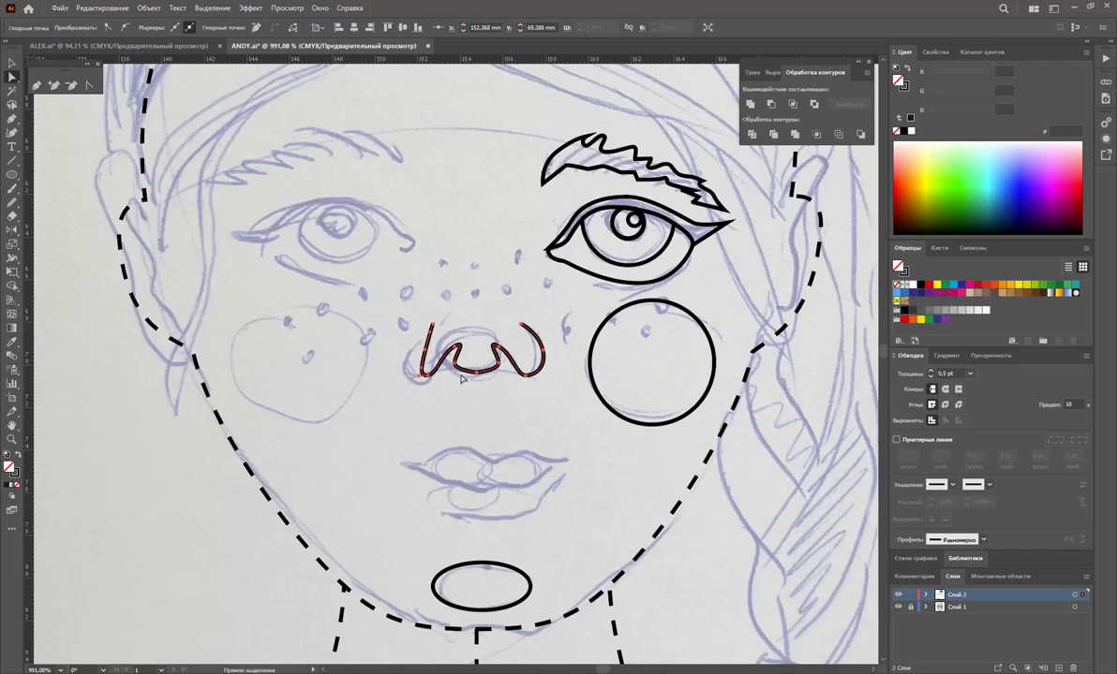
pyautogui.hotkey('ctrl', 'z')
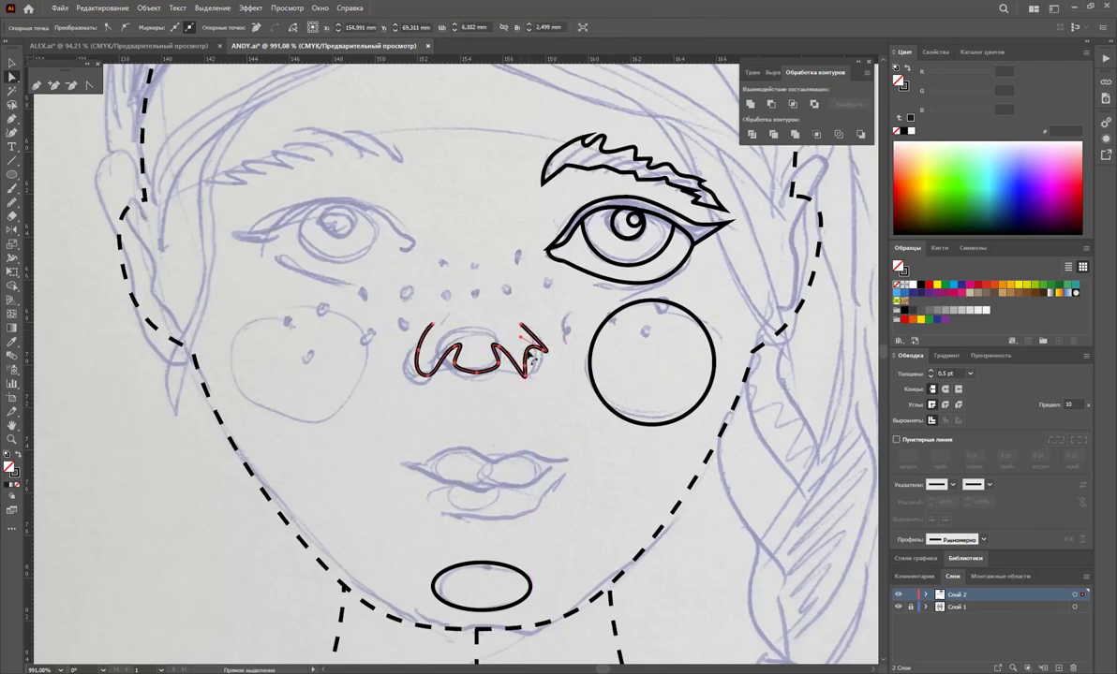
pyautogui.click(561, 384)
pyautogui.click(541, 360)
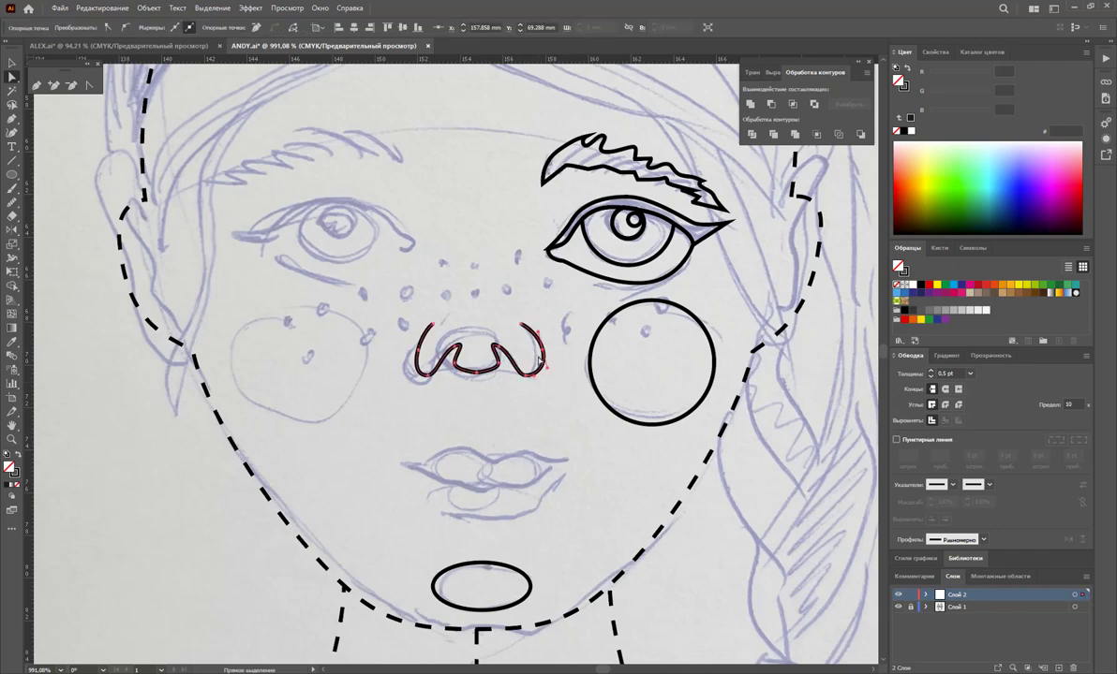
pyautogui.click(548, 401)
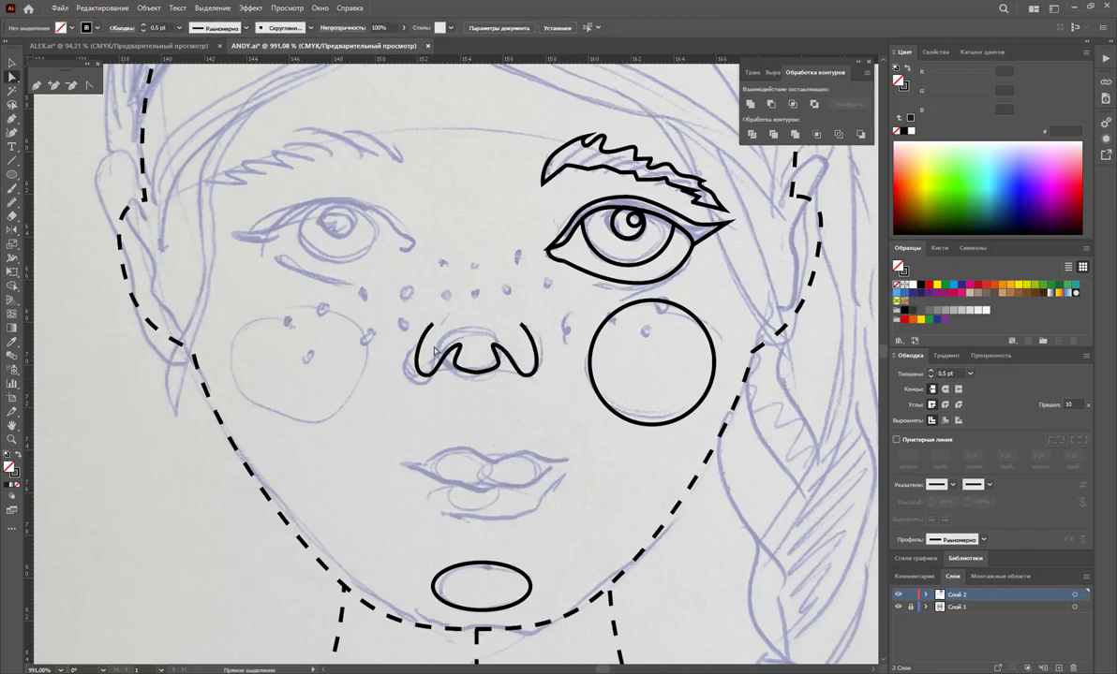
pyautogui.click(473, 332)
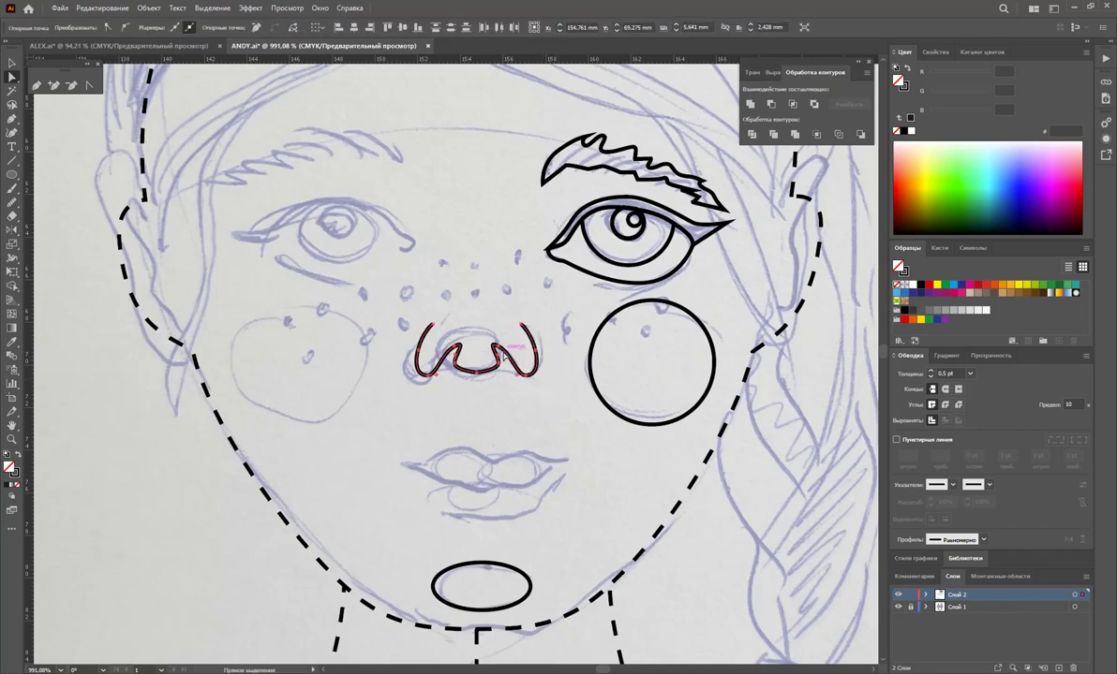
pyautogui.moveTo(473, 332)
pyautogui.mouseDown()
pyautogui.moveTo(471, 372)
pyautogui.moveTo(487, 373)
pyautogui.moveTo(494, 349)
pyautogui.mouseUp()
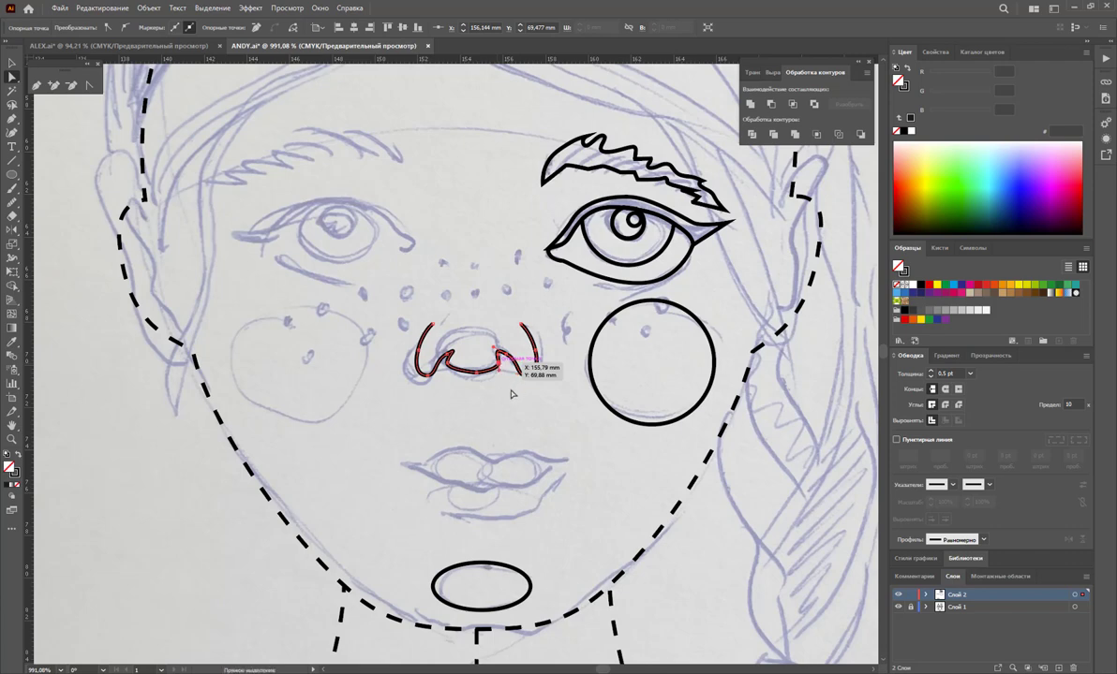
pyautogui.click(538, 408)
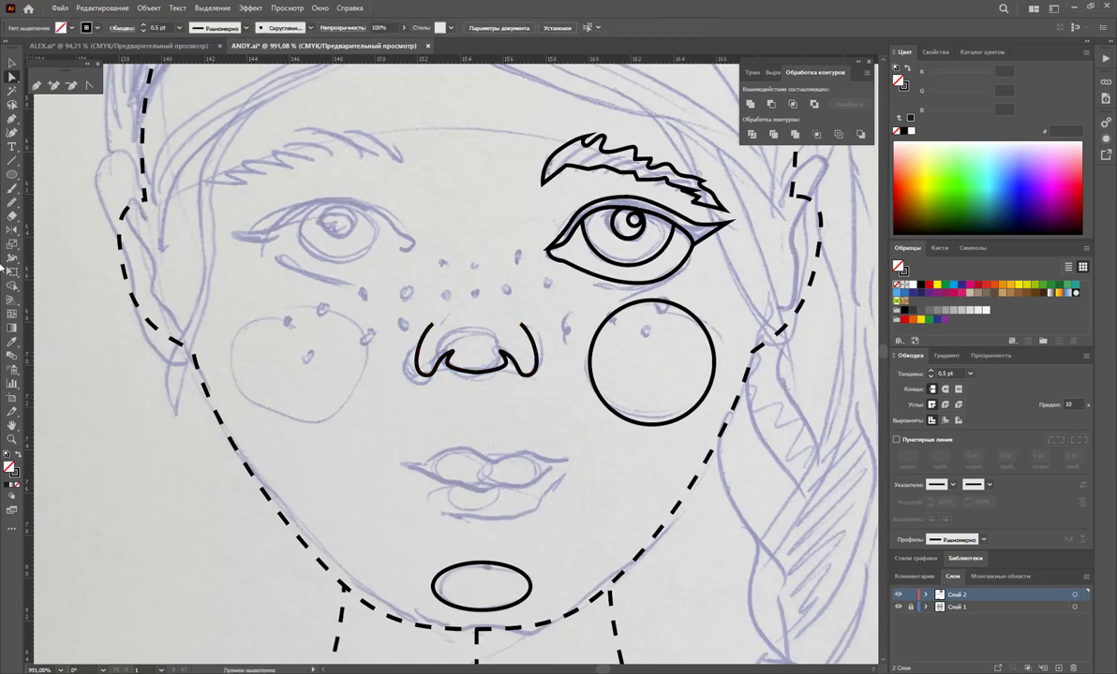
# Trace the right half of the upper lip as a closed outline with a bulging top edge
pyautogui.click(37, 86)
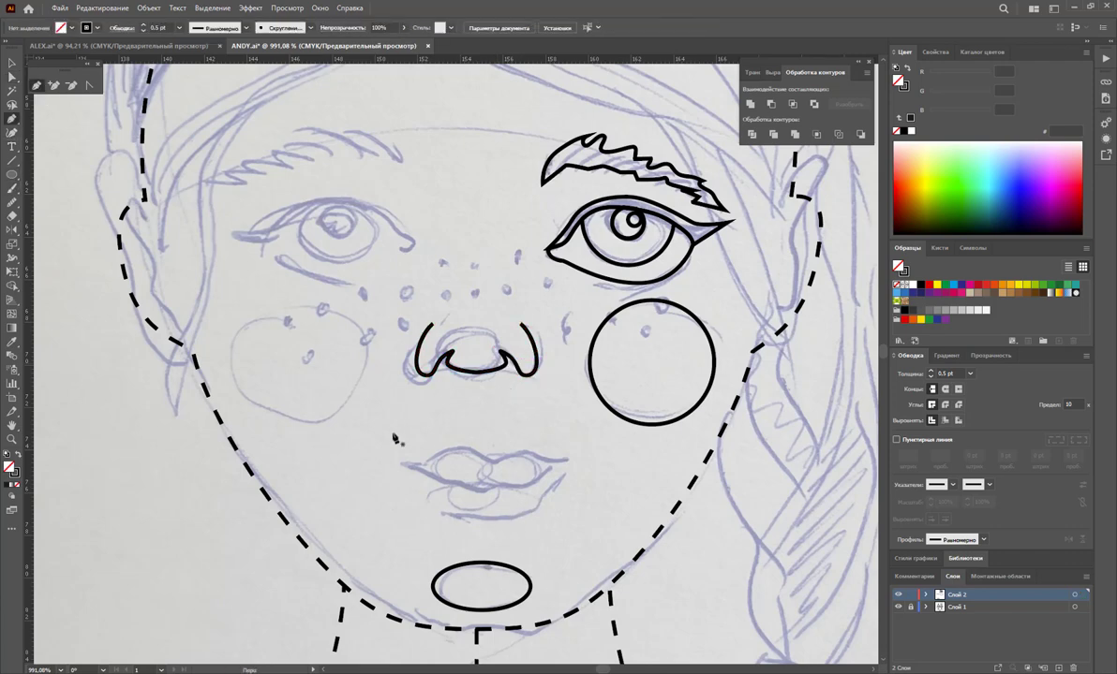
pyautogui.click(482, 488)
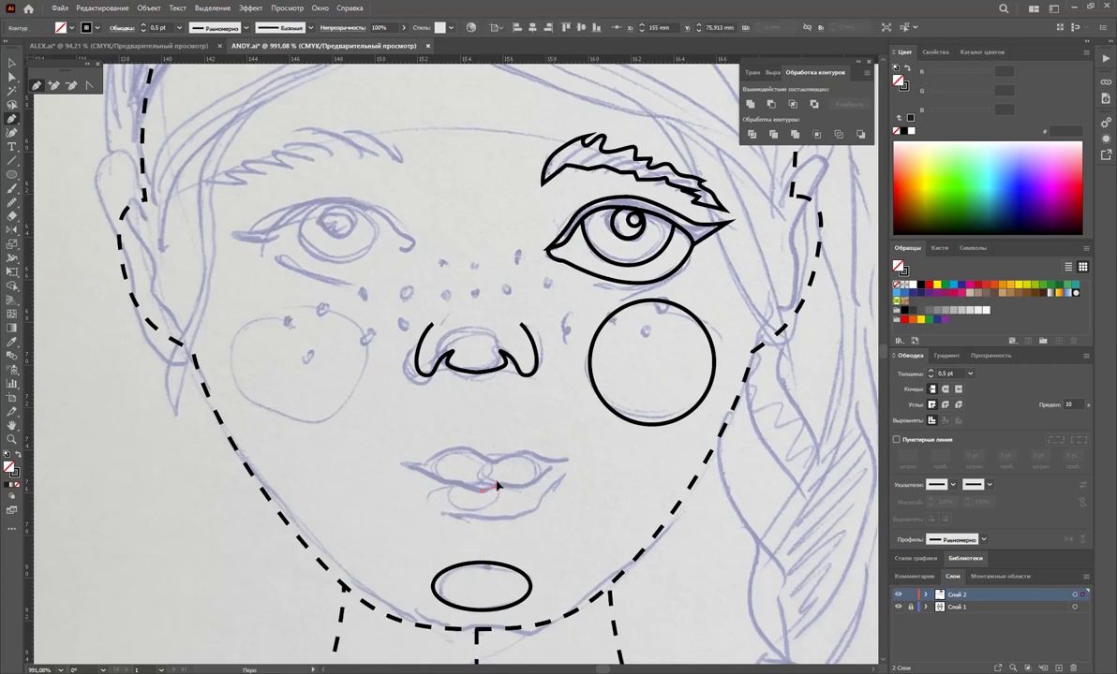
pyautogui.moveTo(503, 485)
pyautogui.mouseDown()
pyautogui.moveTo(522, 491)
pyautogui.moveTo(561, 464)
pyautogui.mouseUp()
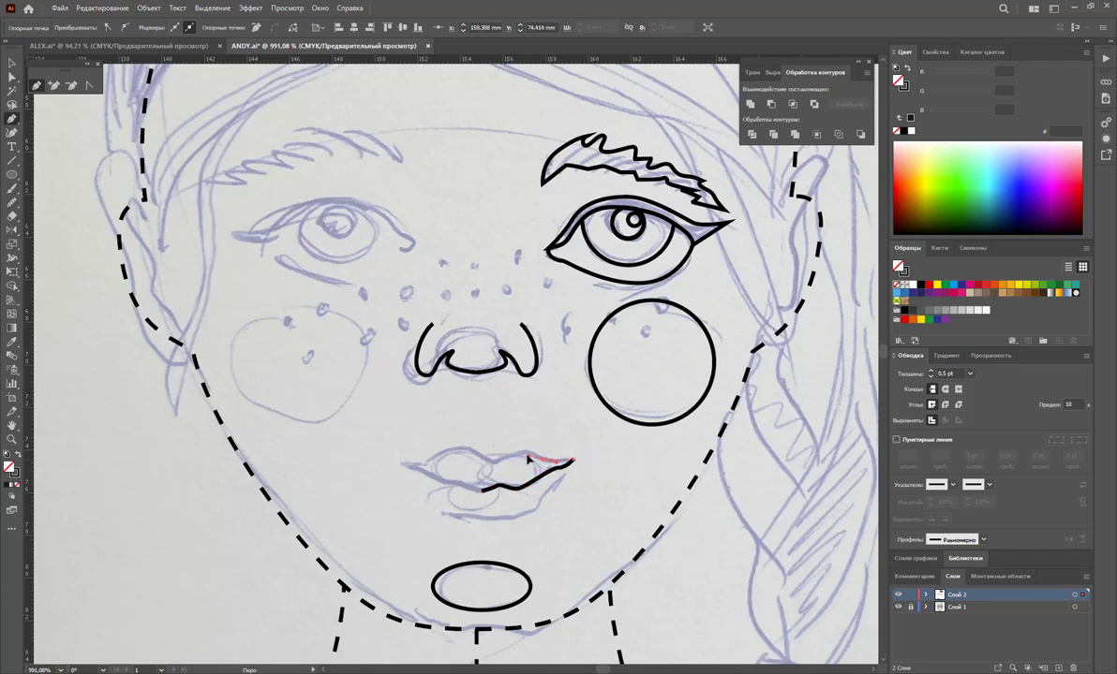
pyautogui.moveTo(514, 454); pyautogui.dragTo(492, 461)
pyautogui.click(484, 457)
pyautogui.click(481, 489)
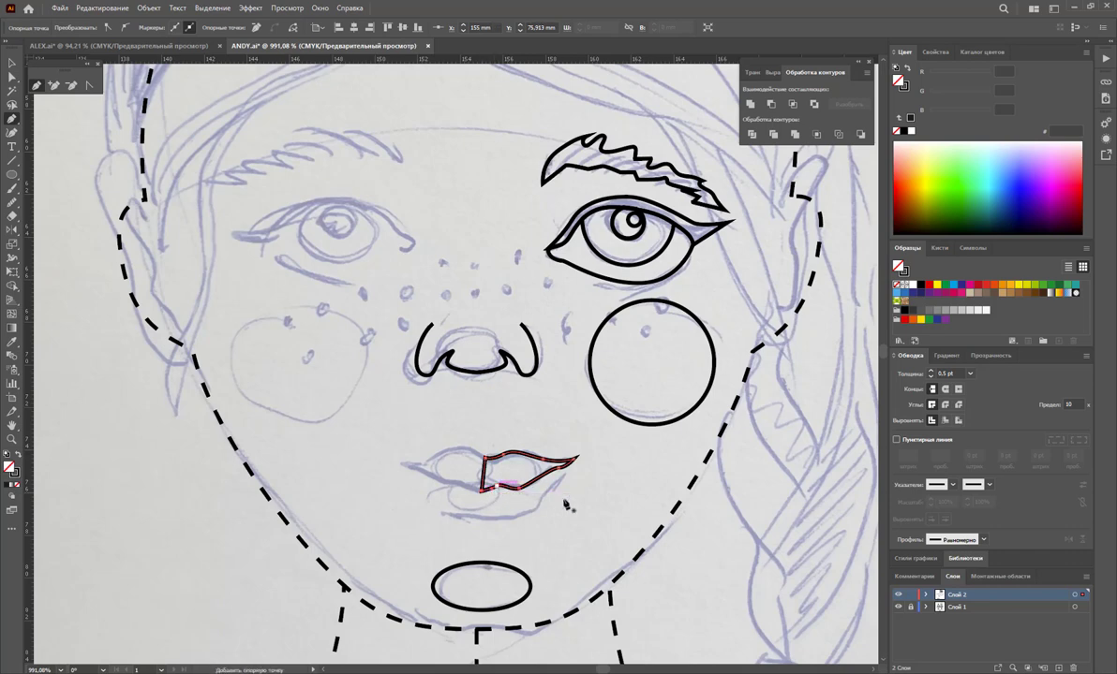
pyautogui.click(12, 76)
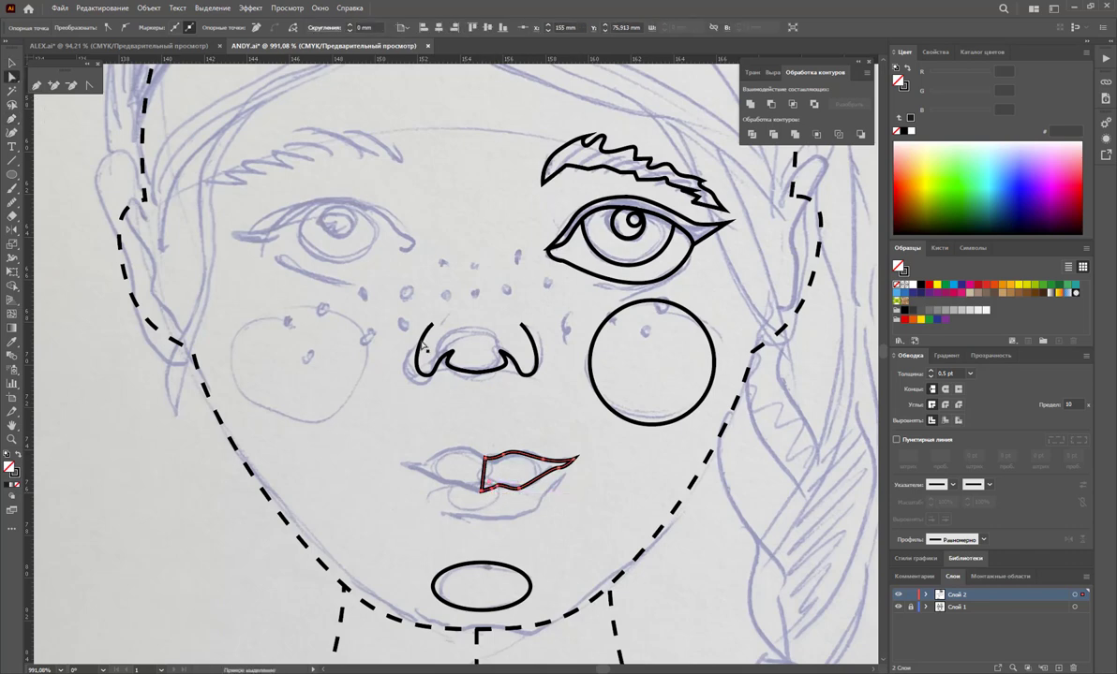
pyautogui.moveTo(513, 457)
pyautogui.mouseDown()
pyautogui.moveTo(512, 445)
pyautogui.moveTo(578, 458)
pyautogui.mouseUp()
pyautogui.click(516, 503)
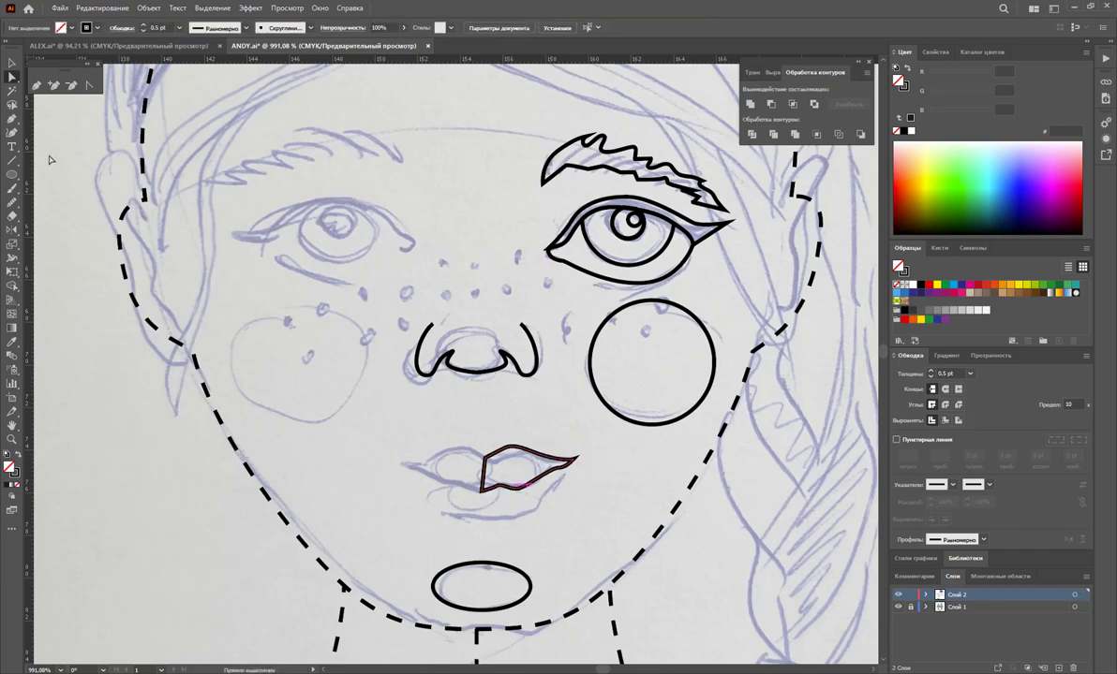
# Reflect a copy of the half lip to the left and select both halves
pyautogui.click(485, 460)
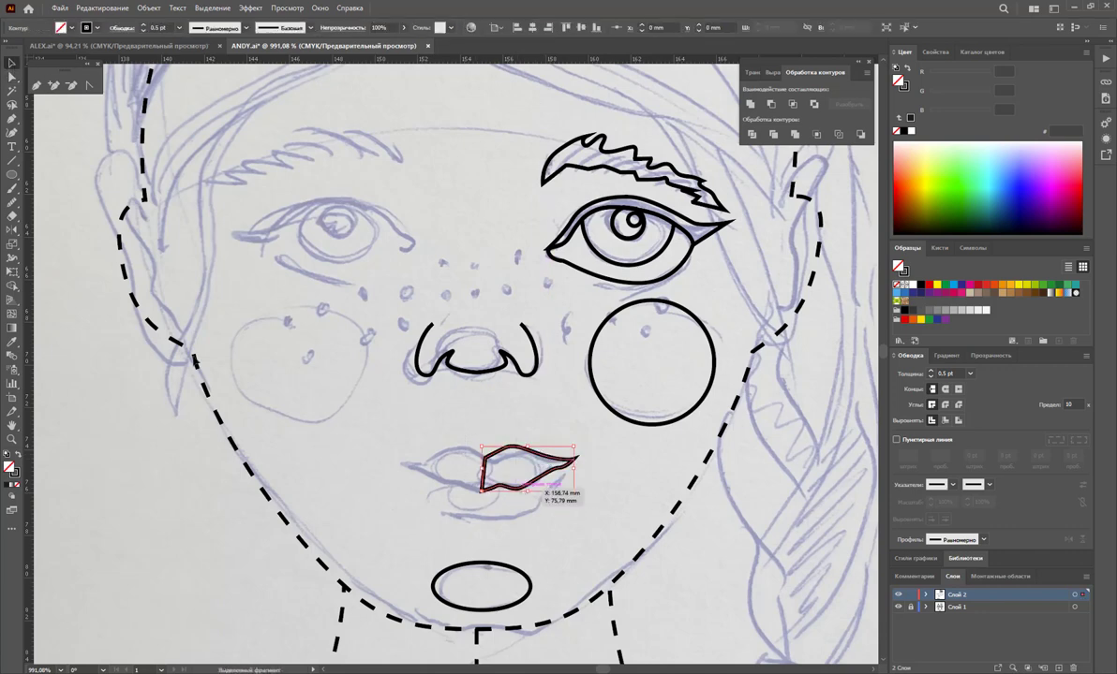
pyautogui.click(13, 231)
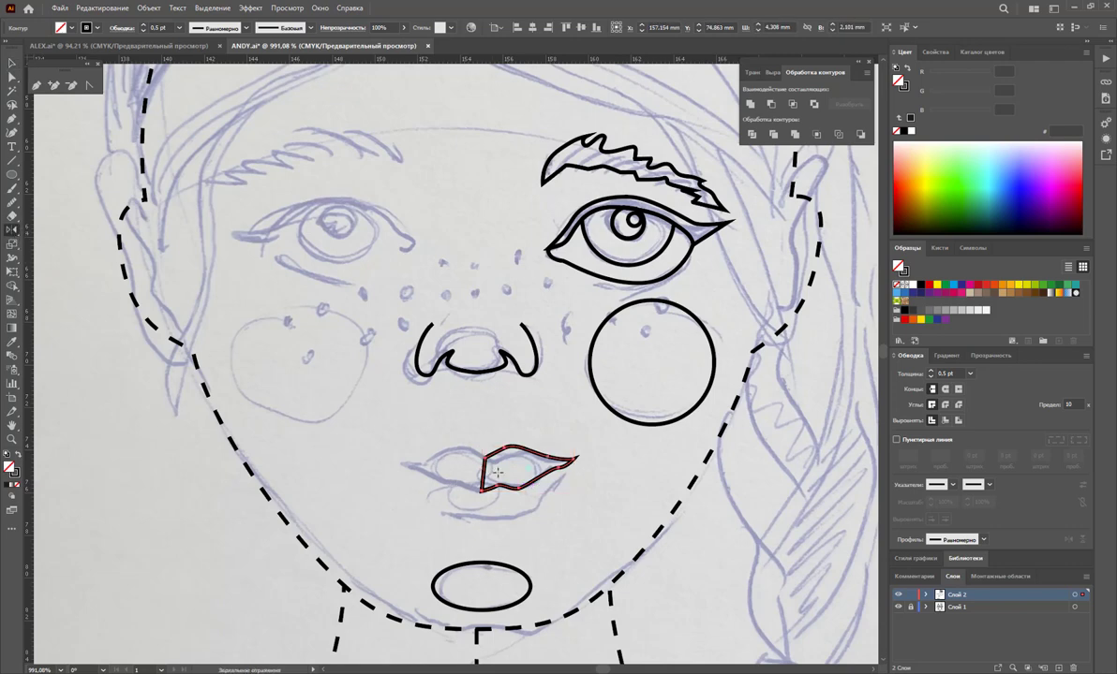
pyautogui.click(485, 461)
pyautogui.moveTo(486, 473); pyautogui.dragTo(485, 525)
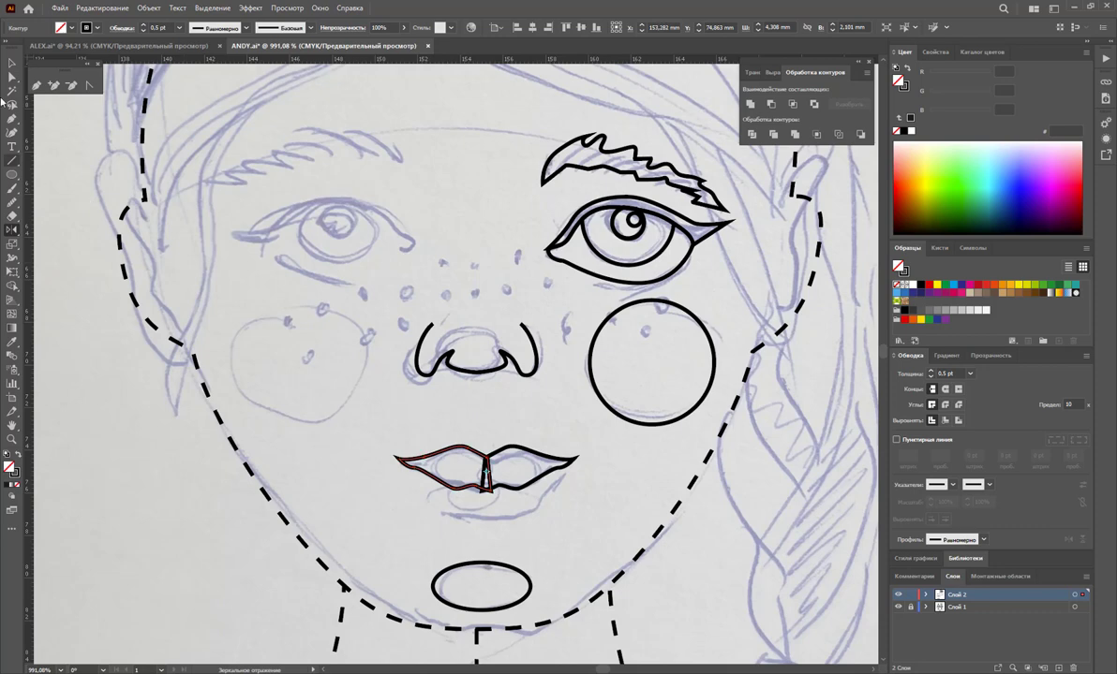
pyautogui.click(73, 86)
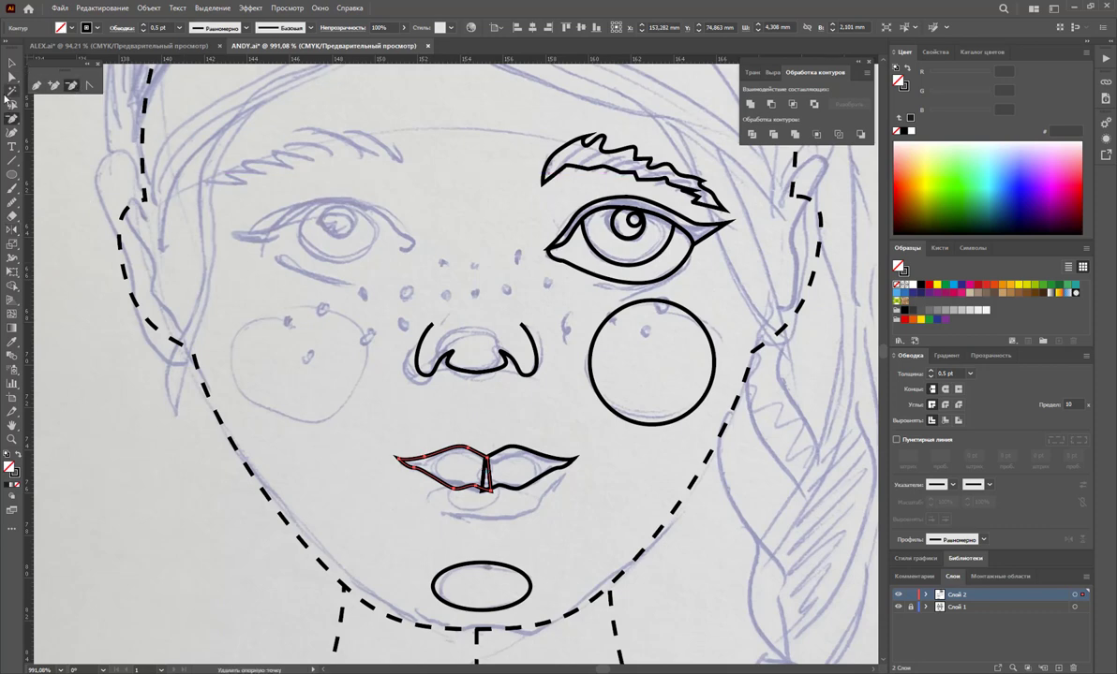
pyautogui.press('a')
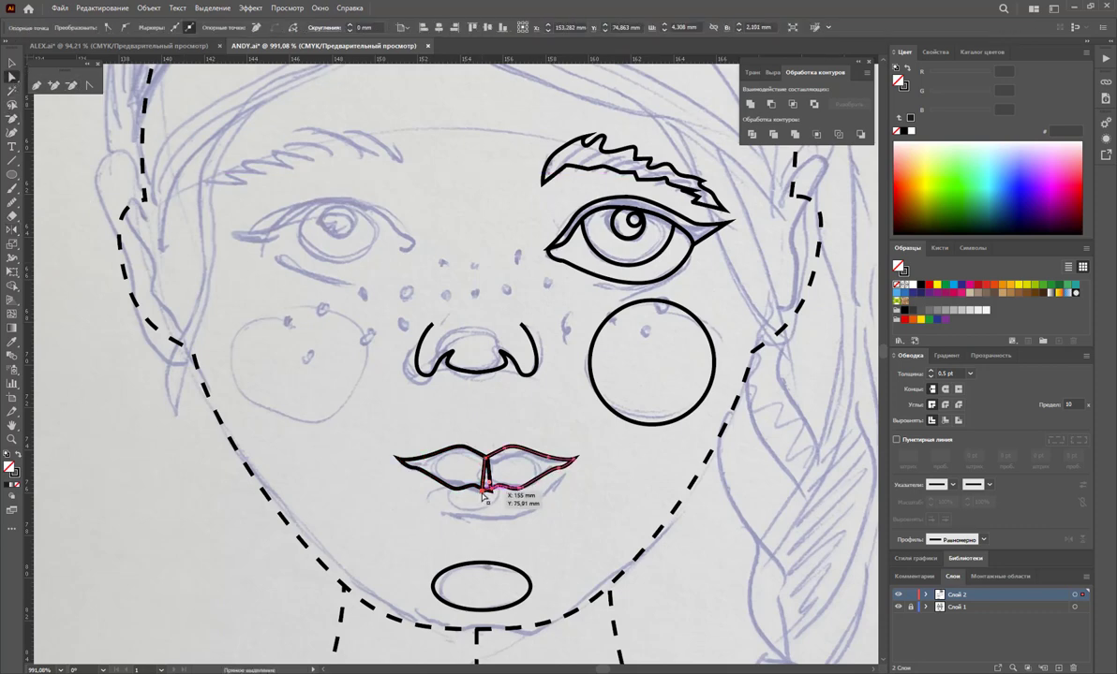
pyautogui.click(491, 490)
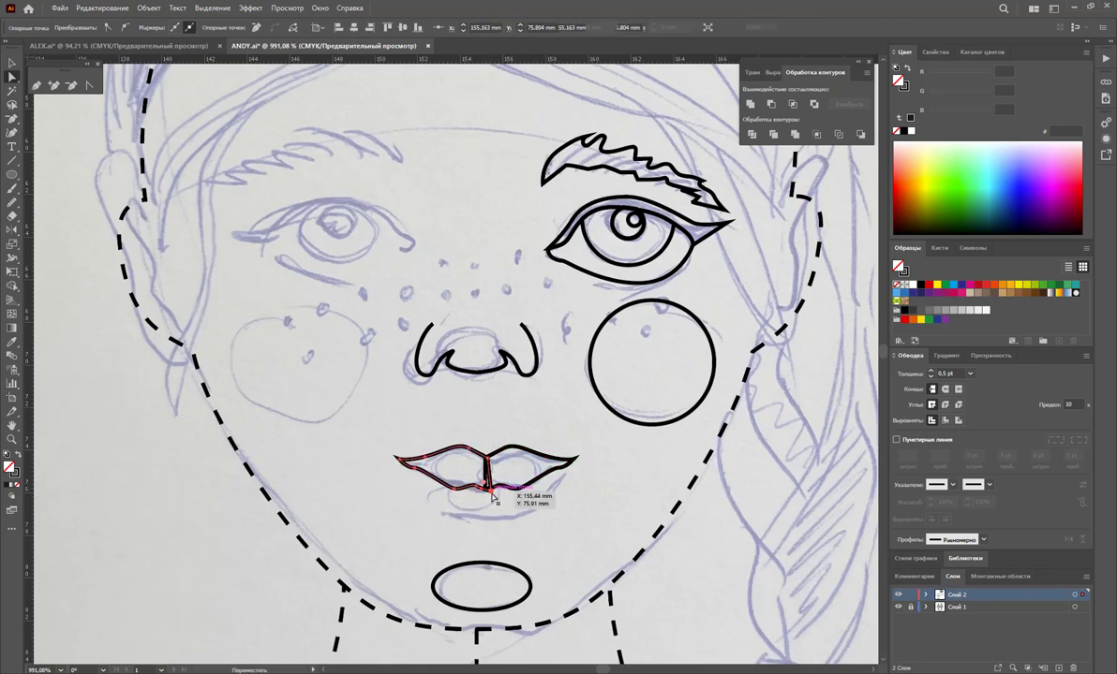
pyautogui.click(459, 487)
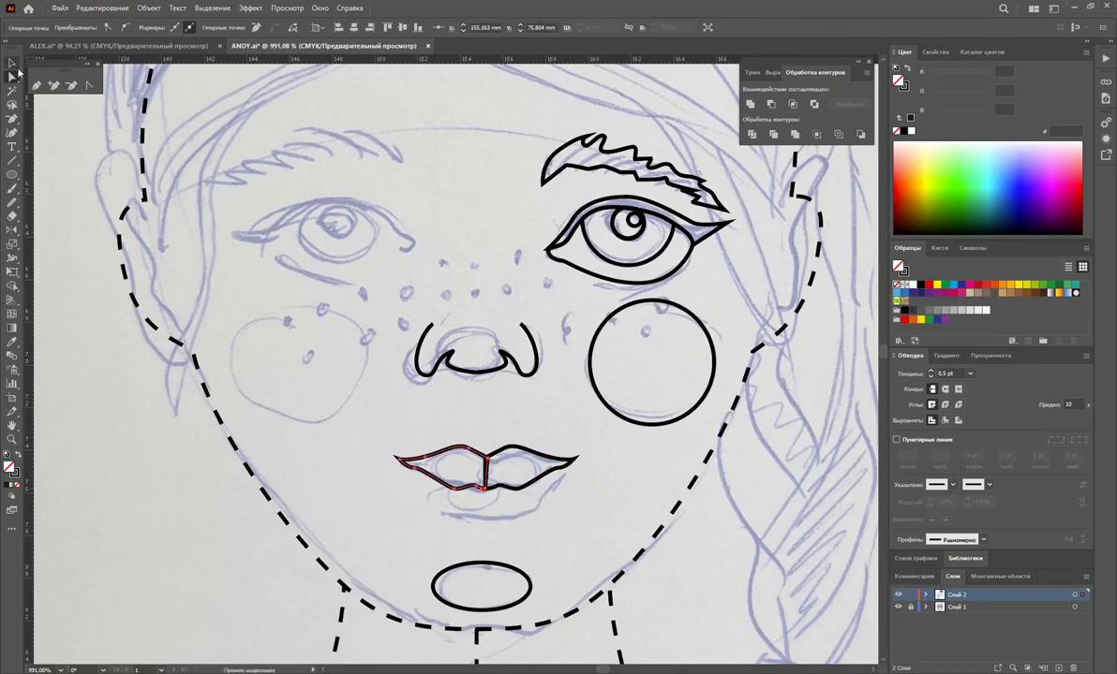
pyautogui.click(11, 64)
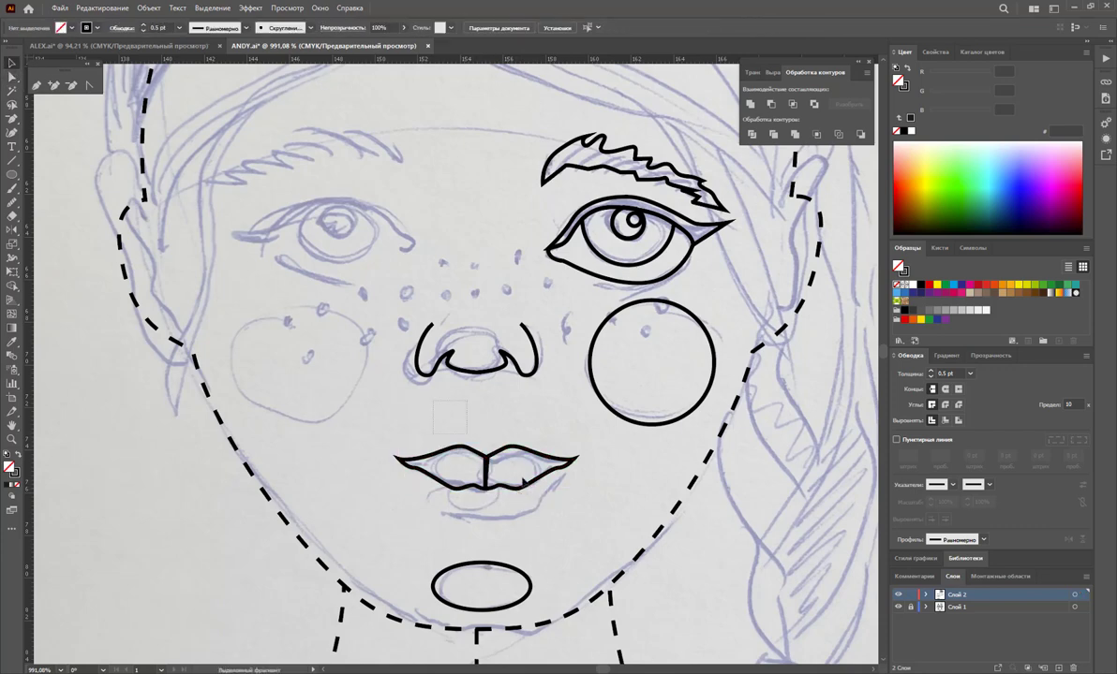
pyautogui.moveTo(461, 415); pyautogui.dragTo(510, 463)
# Unite the upper-lip halves, then trace a closed lower-lip outline beneath them
pyautogui.click(749, 106)
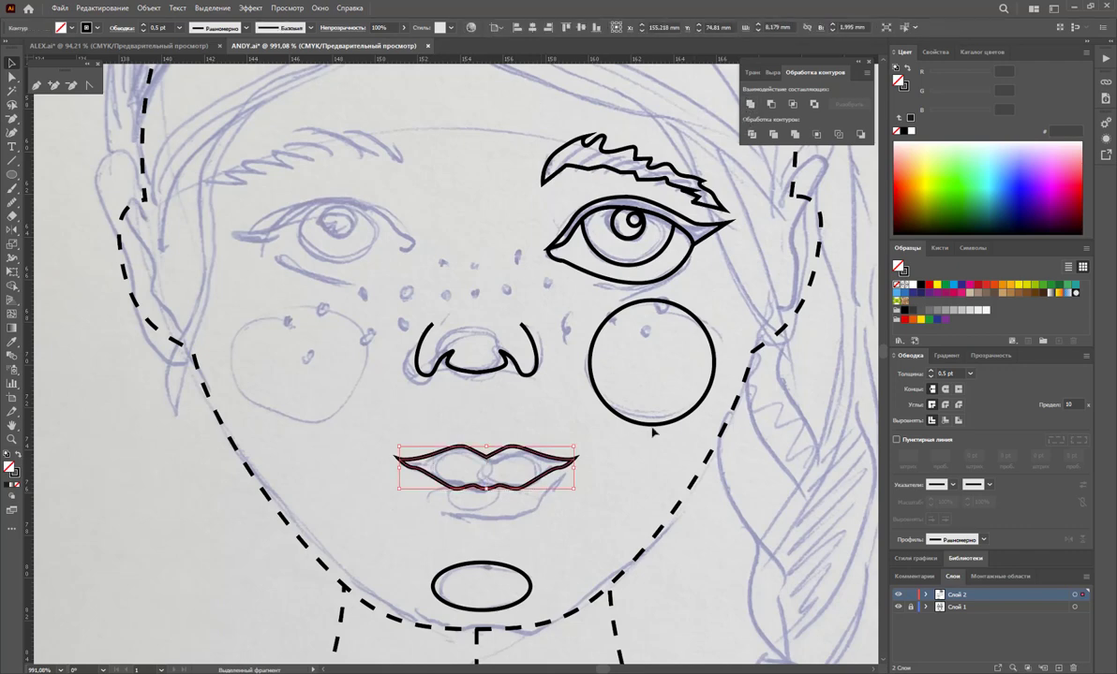
pyautogui.click(613, 497)
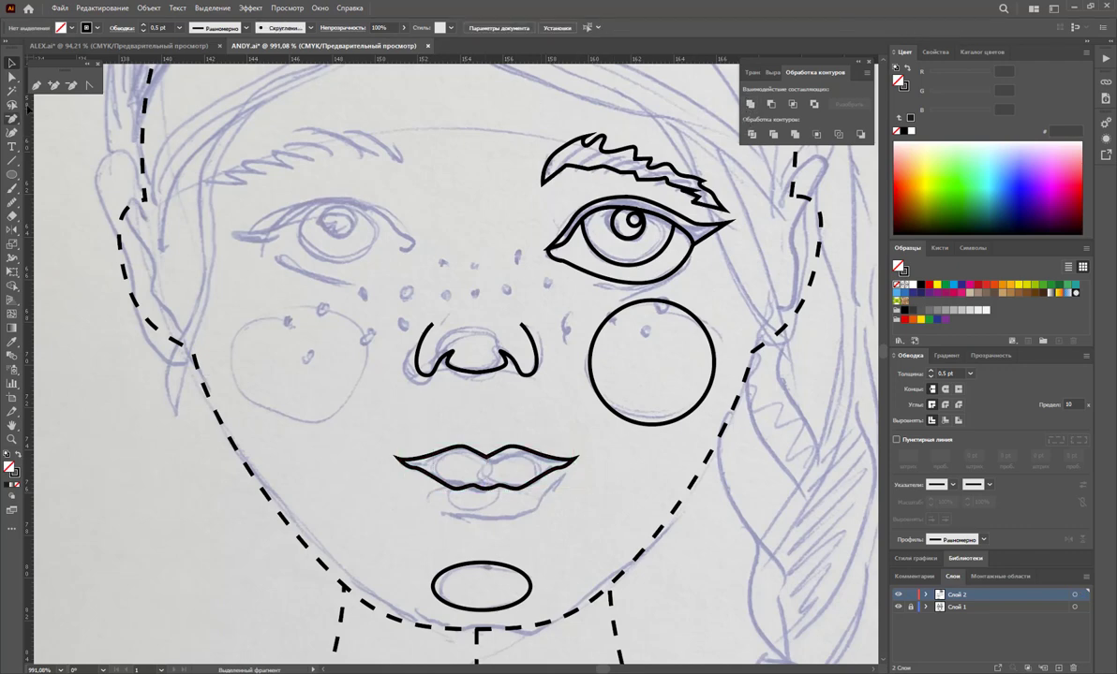
pyautogui.click(35, 86)
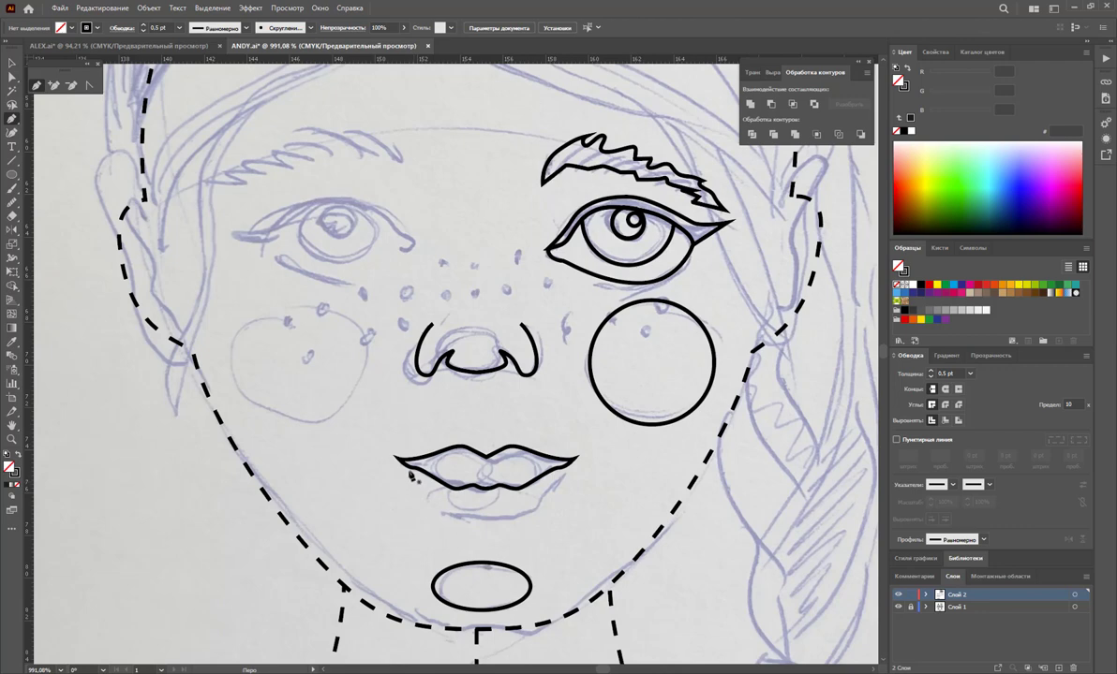
pyautogui.moveTo(444, 514)
pyautogui.mouseDown()
pyautogui.moveTo(498, 523)
pyautogui.moveTo(528, 511)
pyautogui.mouseUp()
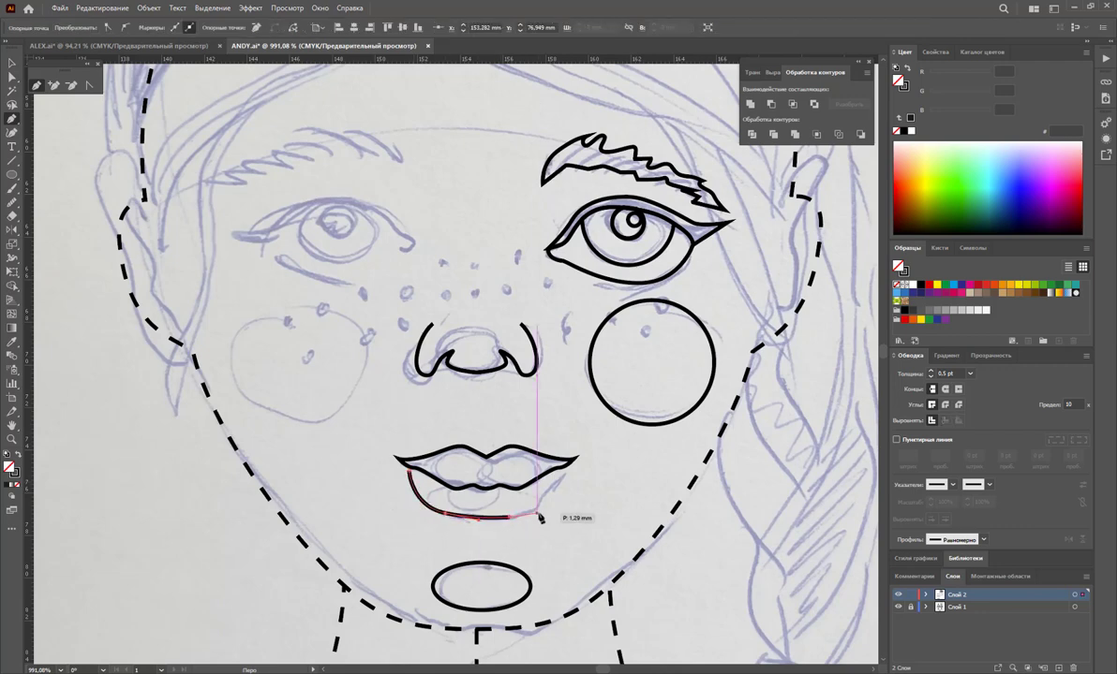
pyautogui.click(546, 507)
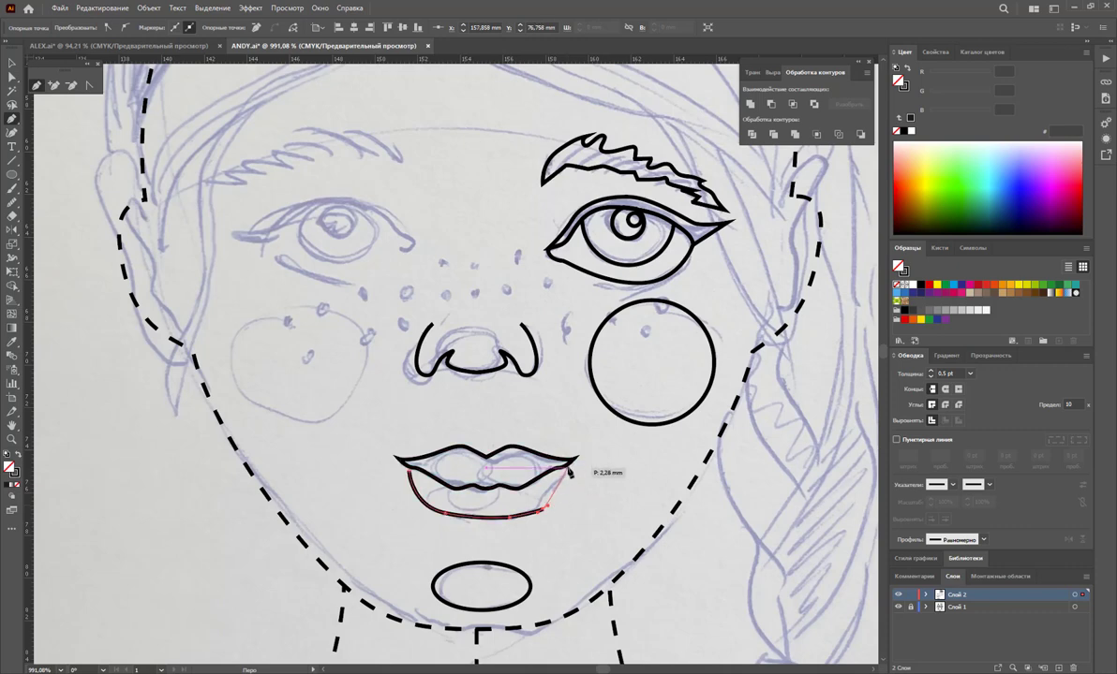
pyautogui.moveTo(567, 472); pyautogui.dragTo(569, 490)
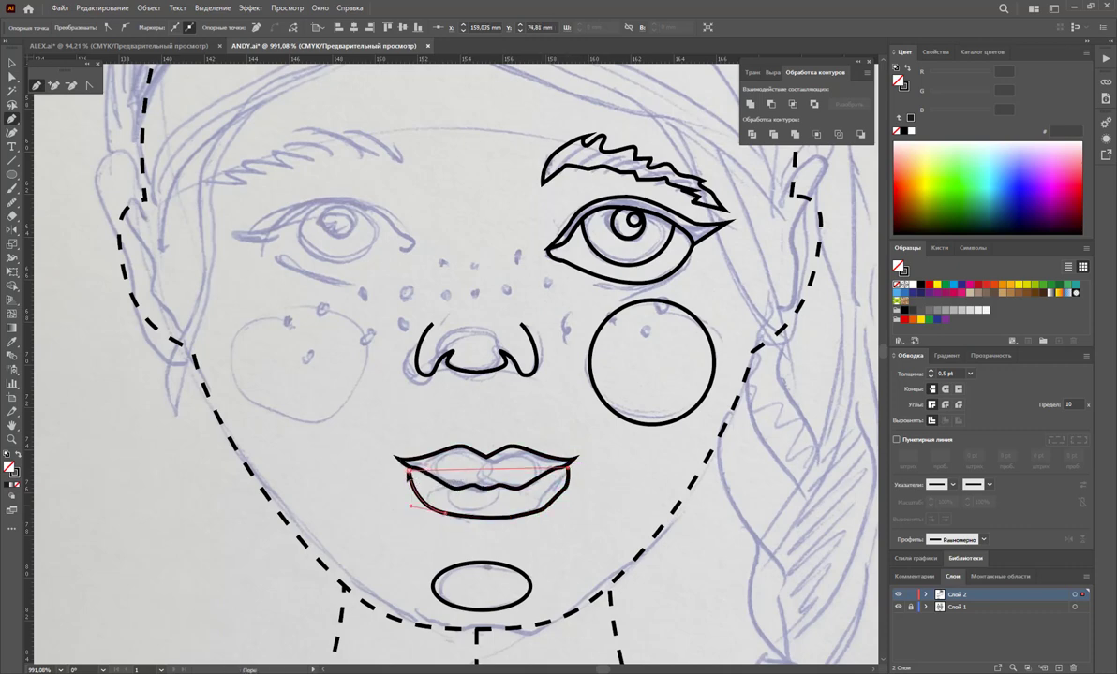
pyautogui.click(408, 473)
pyautogui.click(10, 61)
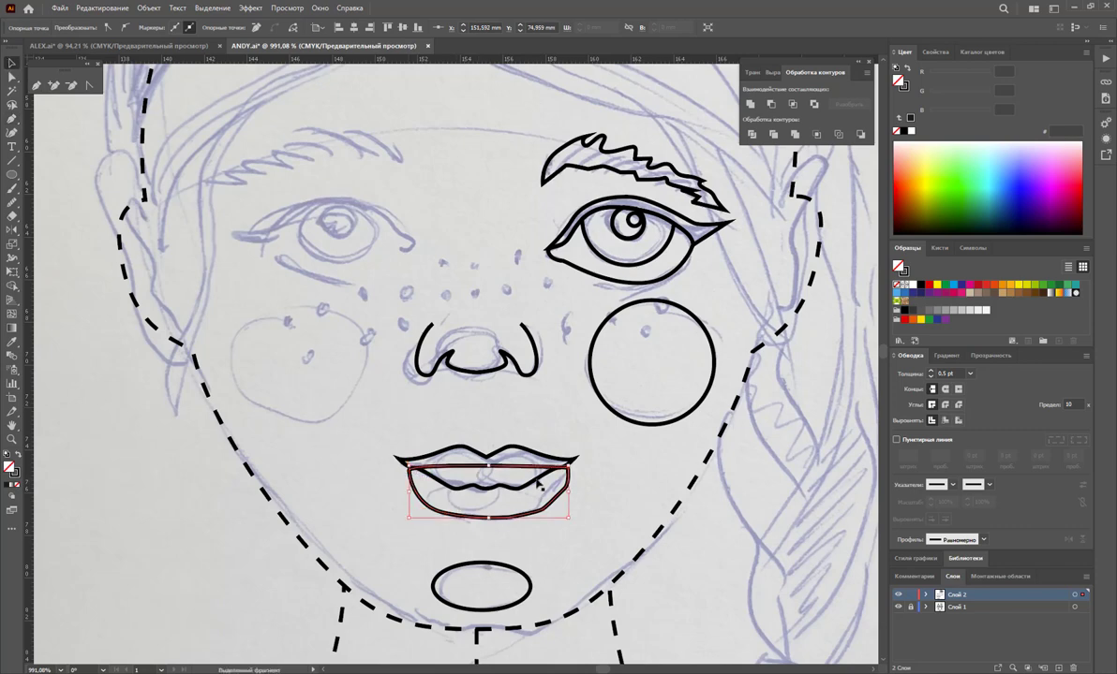
pyautogui.scroll(-1, 560, 496)
# Duplicate the lips to the left, ungroup the copy and delete its upper lip
pyautogui.moveTo(527, 464); pyautogui.dragTo(379, 409)
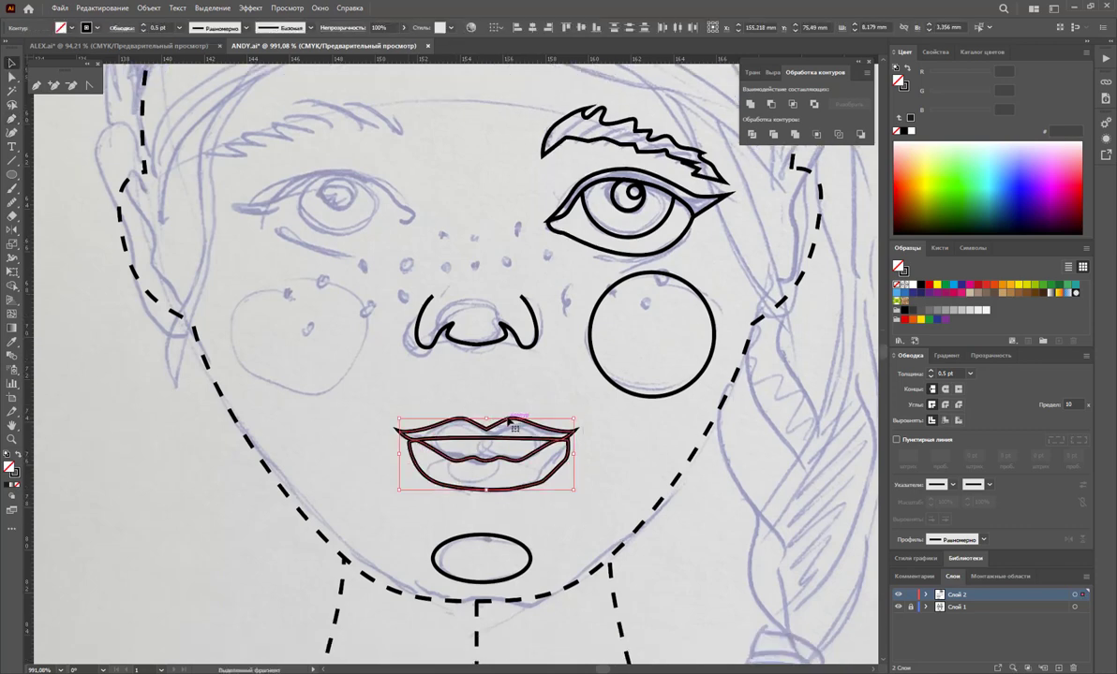
pyautogui.moveTo(509, 424); pyautogui.dragTo(274, 450)
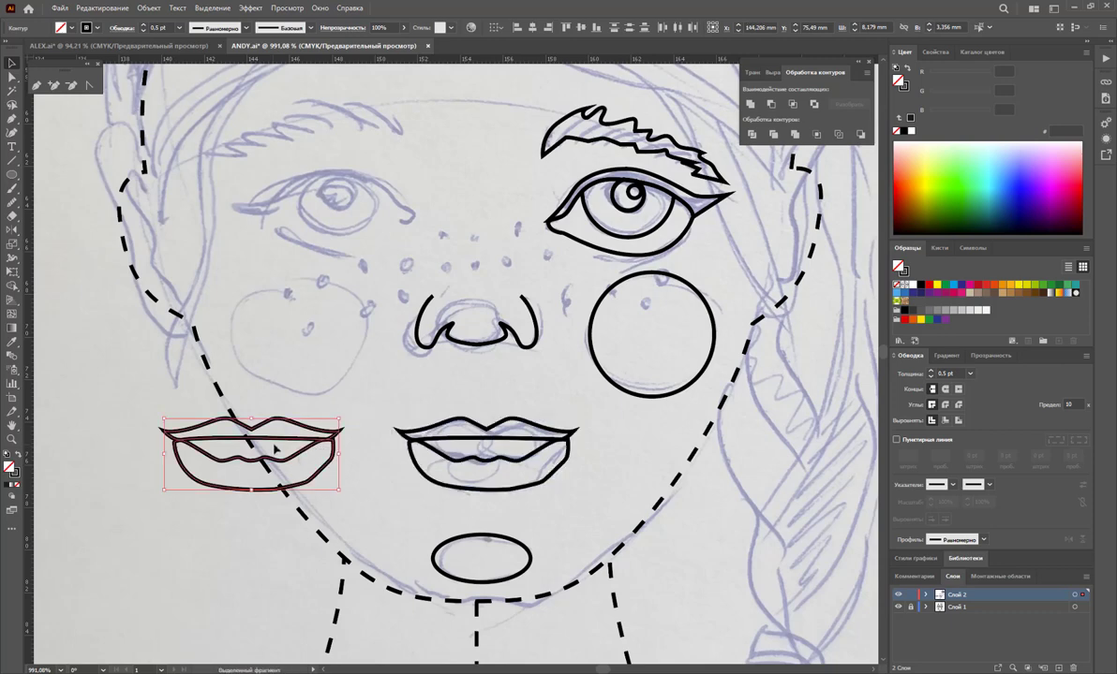
pyautogui.rightClick(294, 392)
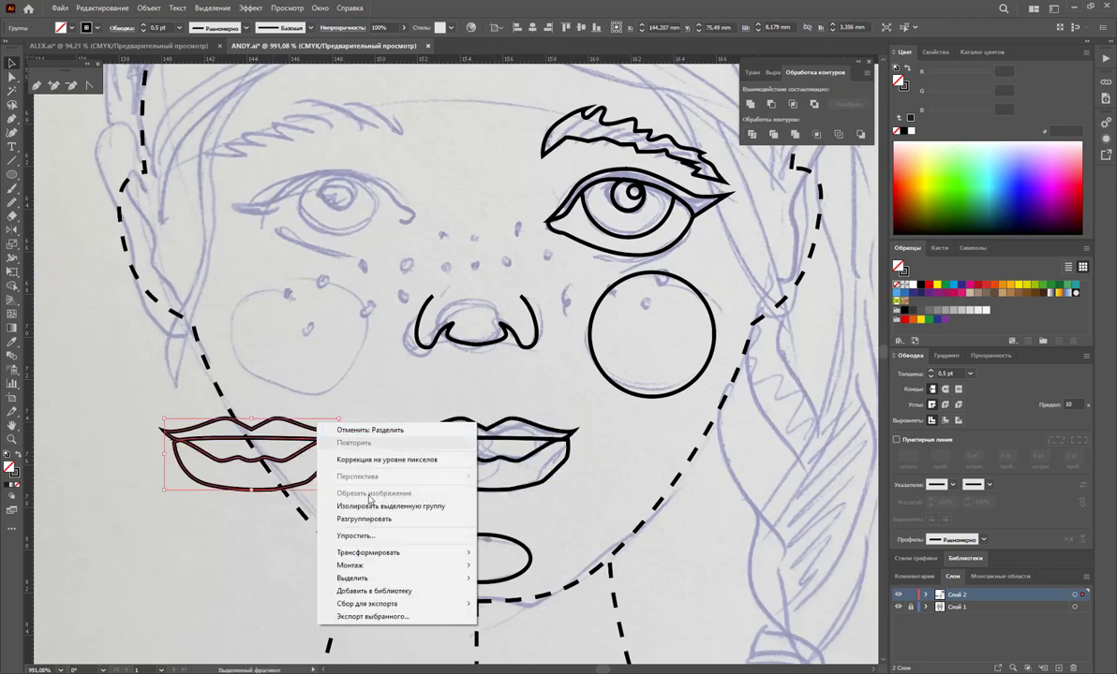
pyautogui.click(388, 513)
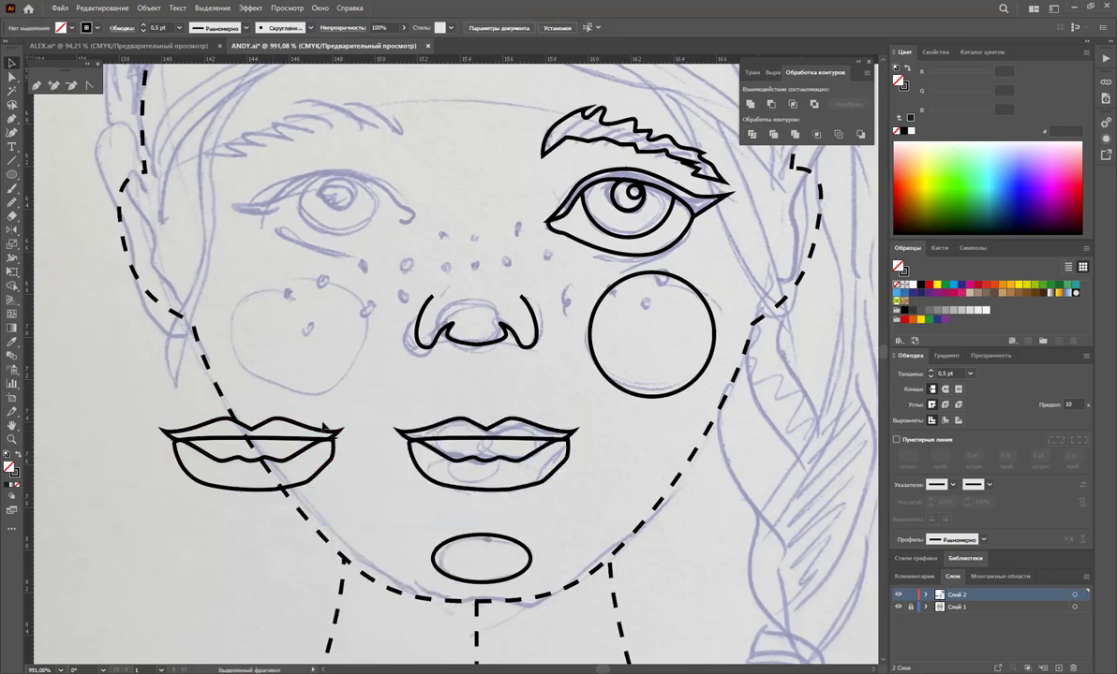
pyautogui.click(291, 446)
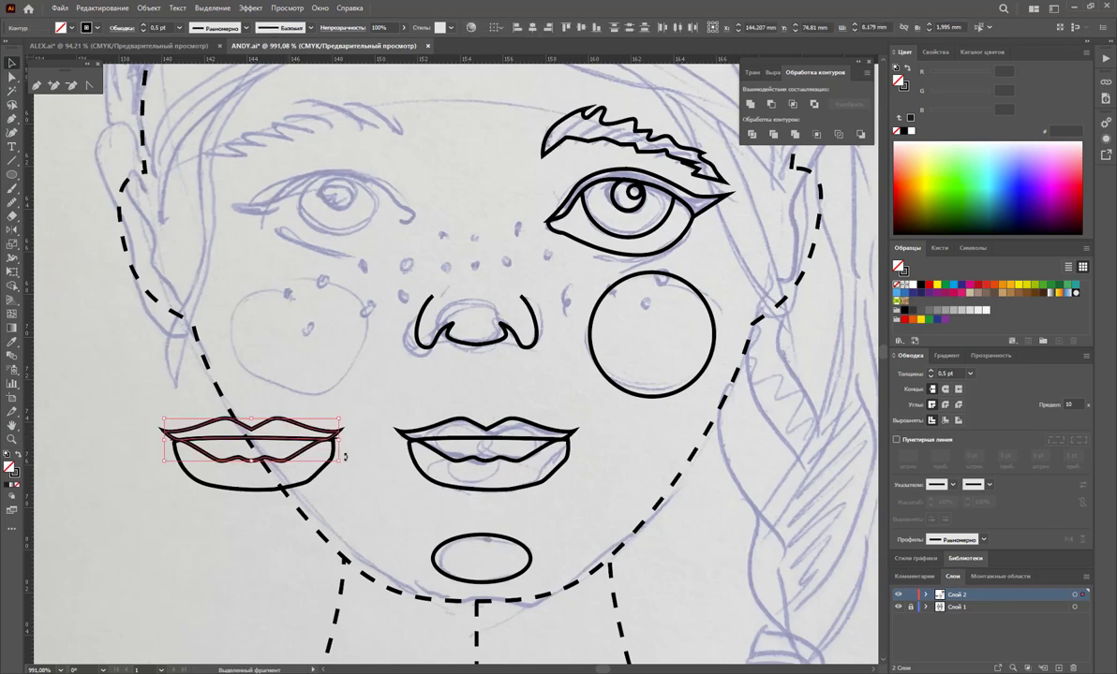
pyautogui.press('Delete')
# Replace the original lower lip with the copied one, placed snugly under the upper lip
pyautogui.click(527, 479)
pyautogui.press('Delete')
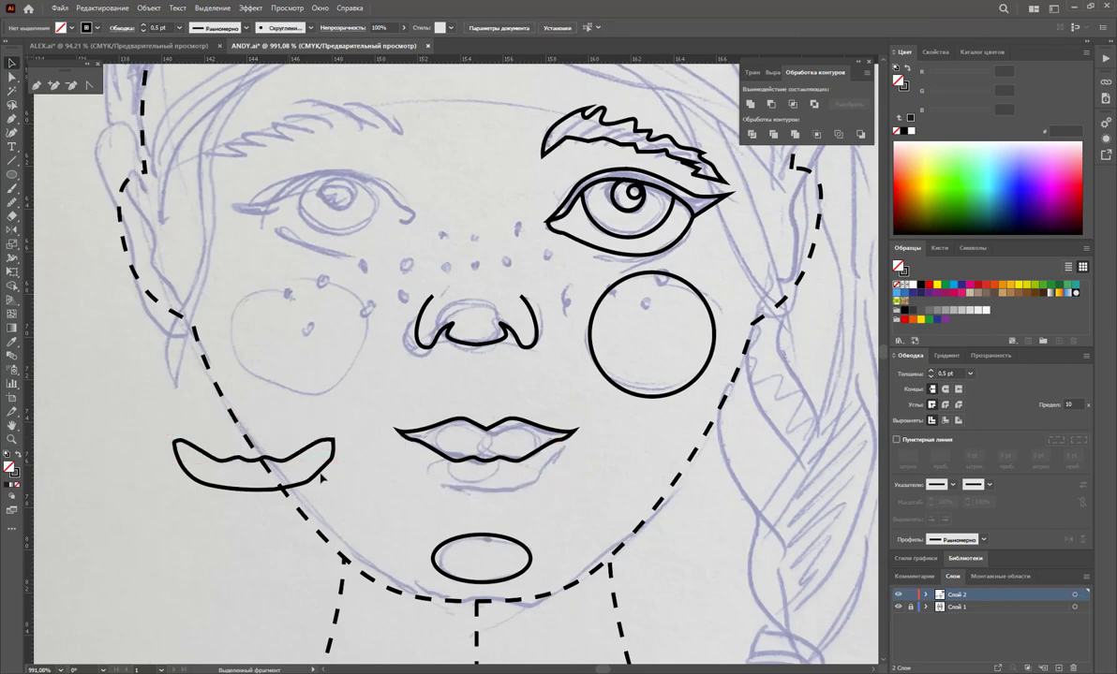
pyautogui.moveTo(320, 478); pyautogui.dragTo(548, 494)
pyautogui.click(637, 489)
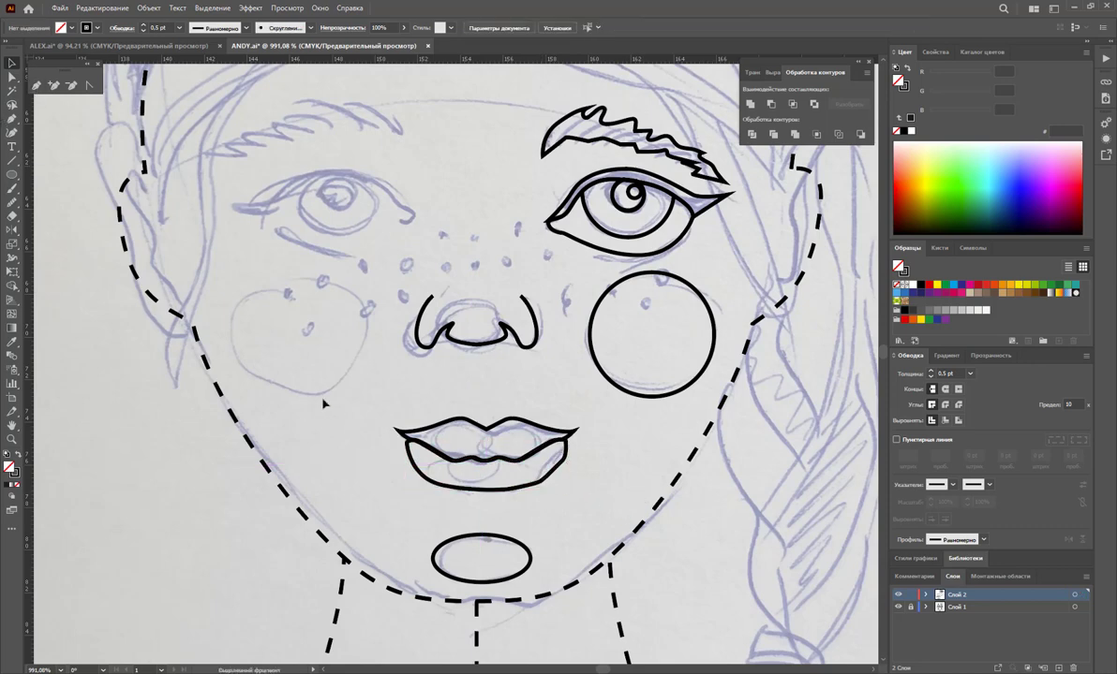
pyautogui.scroll(1, 323, 402)
pyautogui.scroll(1, 326, 396)
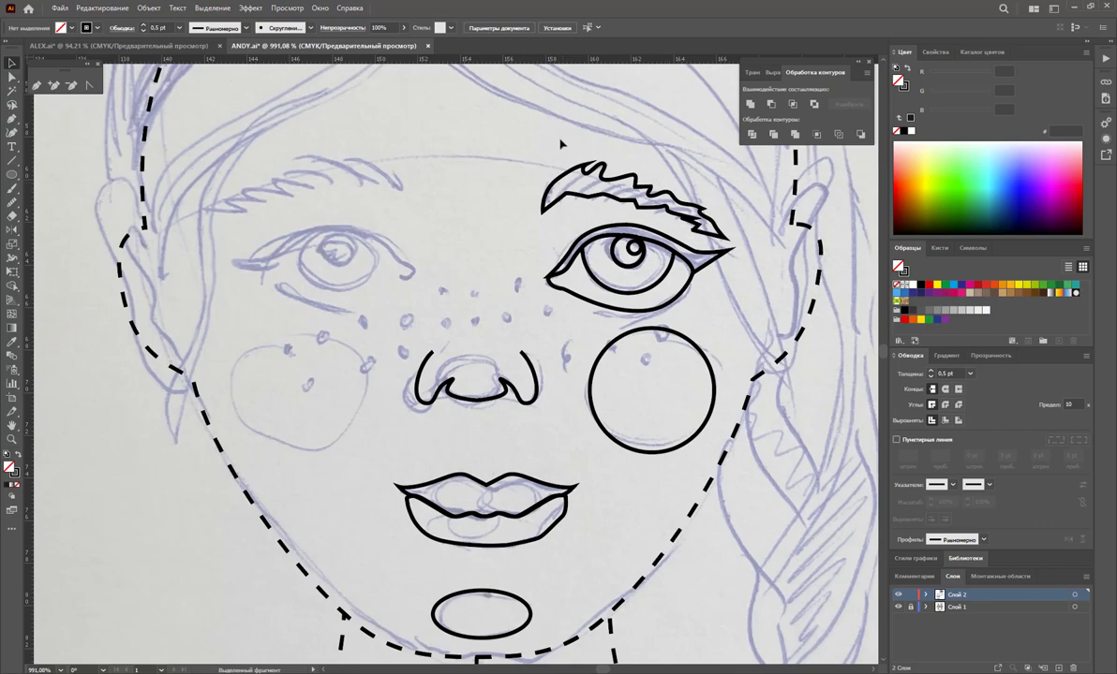
# Reflect copies of the right eyebrow, eye and cheek circle onto the left side
pyautogui.moveTo(693, 479); pyautogui.dragTo(581, 453)
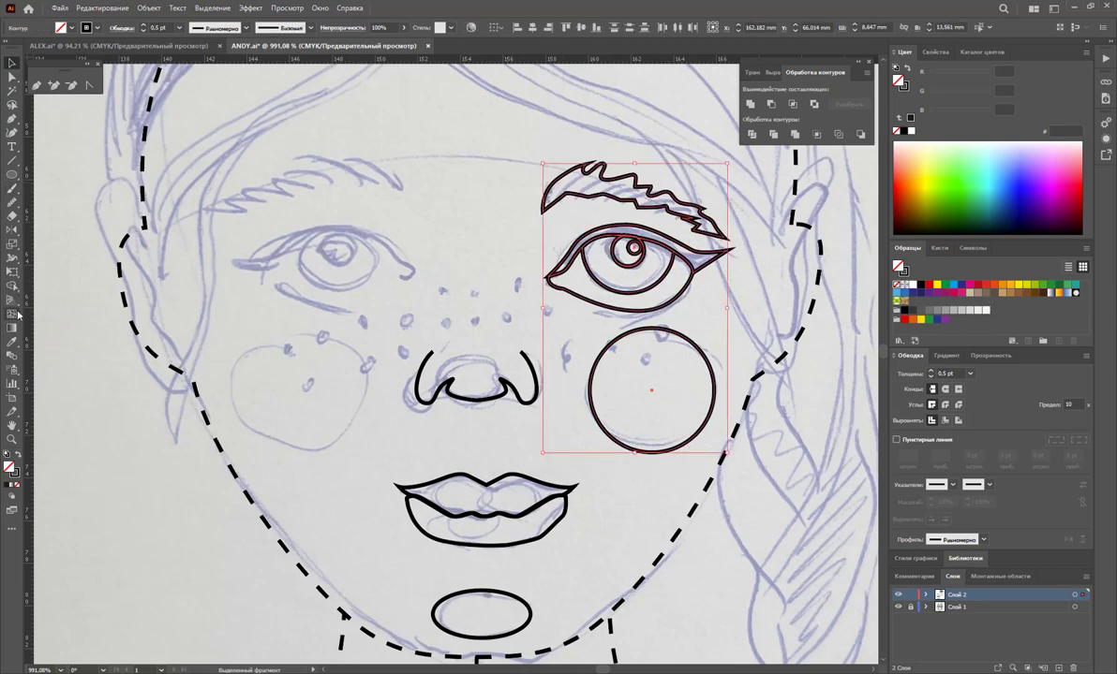
pyautogui.click(11, 229)
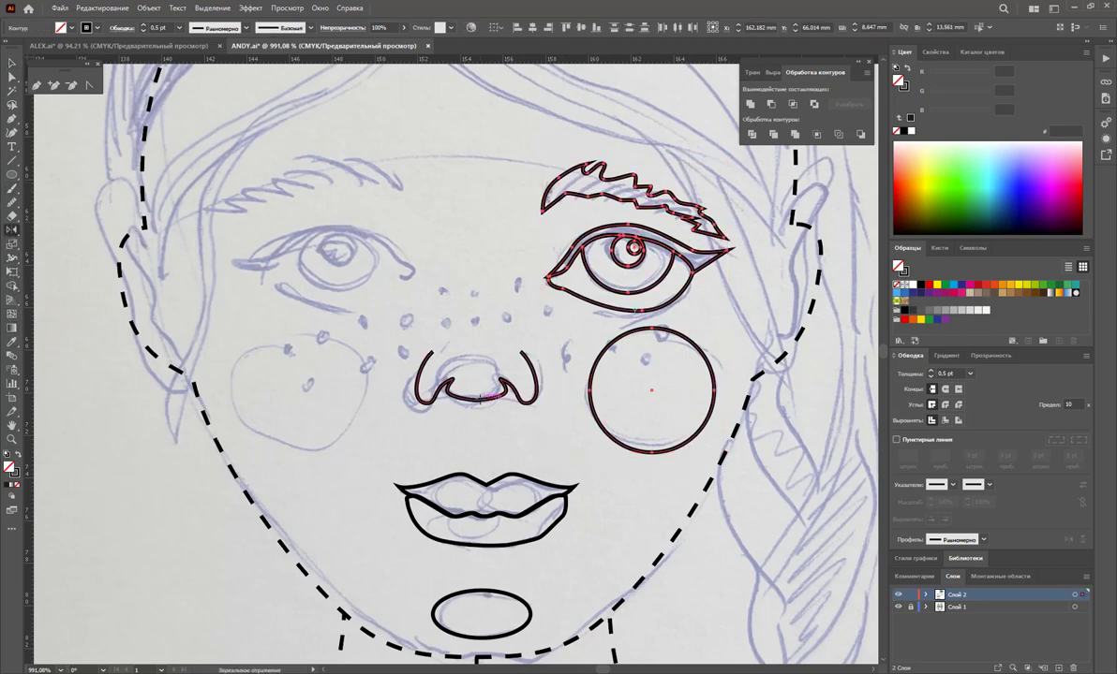
pyautogui.moveTo(667, 409); pyautogui.dragTo(260, 369)
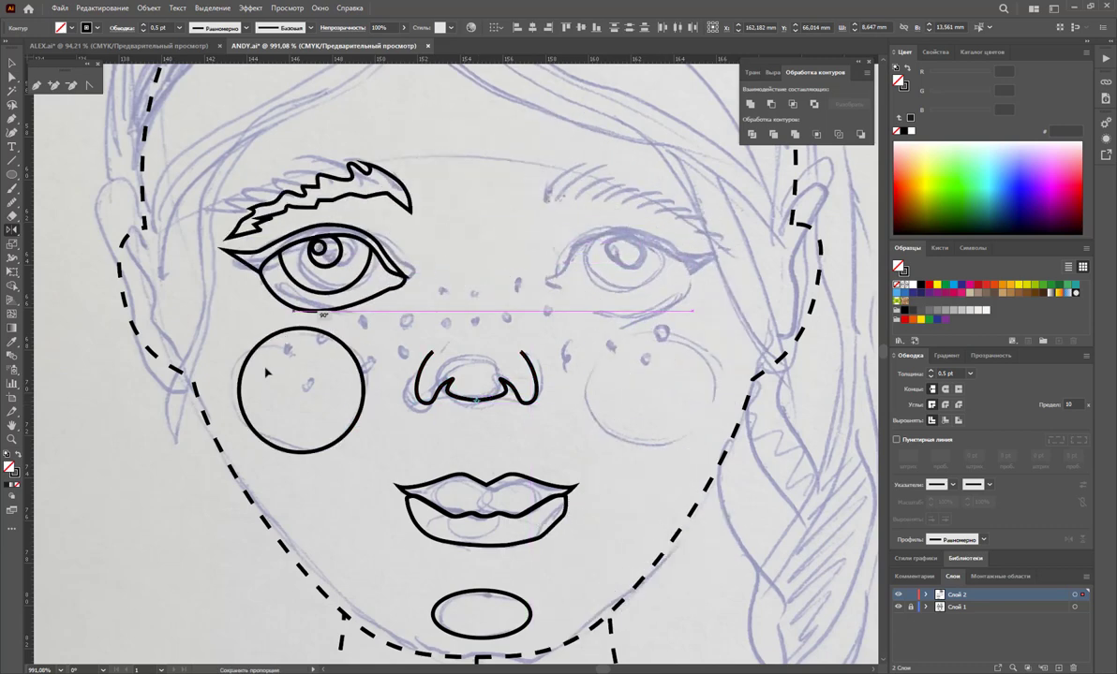
pyautogui.click(11, 63)
pyautogui.click(586, 321)
pyautogui.scroll(2, 586, 321)
pyautogui.scroll(2, 586, 322)
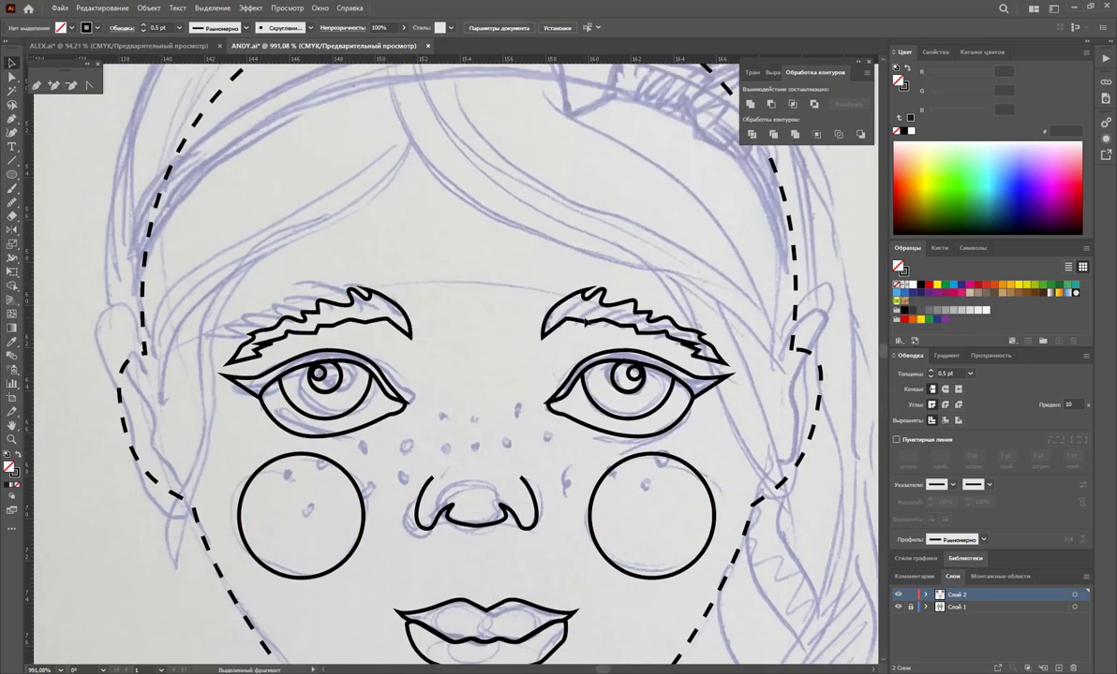
# Zoom out with the Zoom tool to see the whole face
pyautogui.press('z')
pyautogui.moveTo(547, 309); pyautogui.dragTo(408, 378)
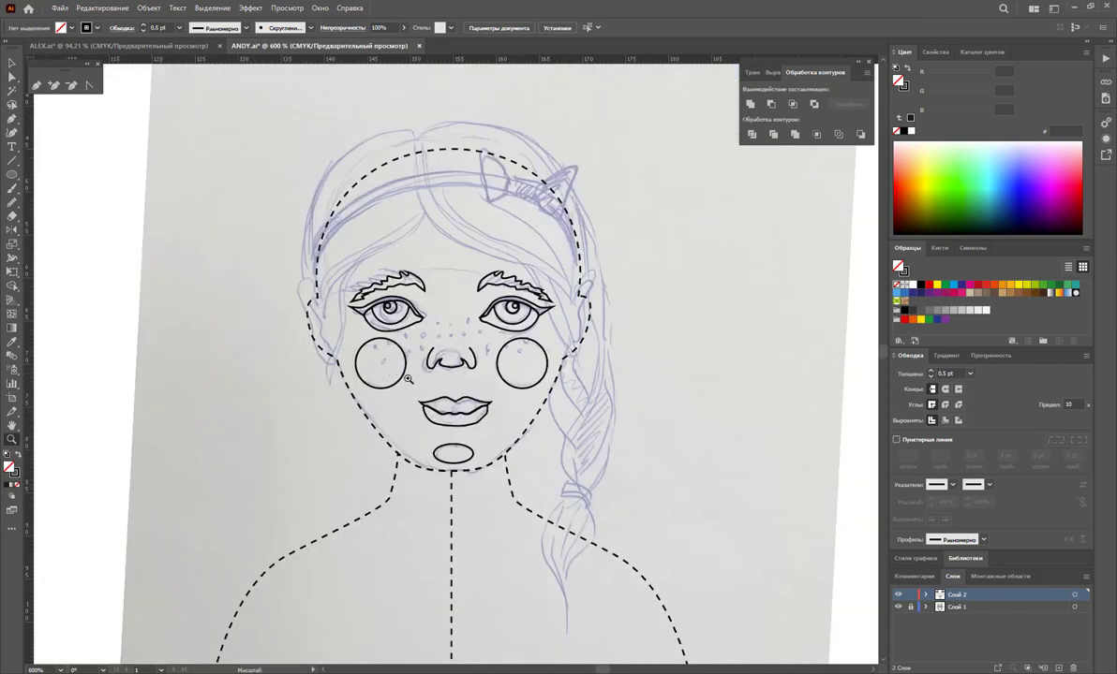
pyautogui.scroll(1, 537, 390)
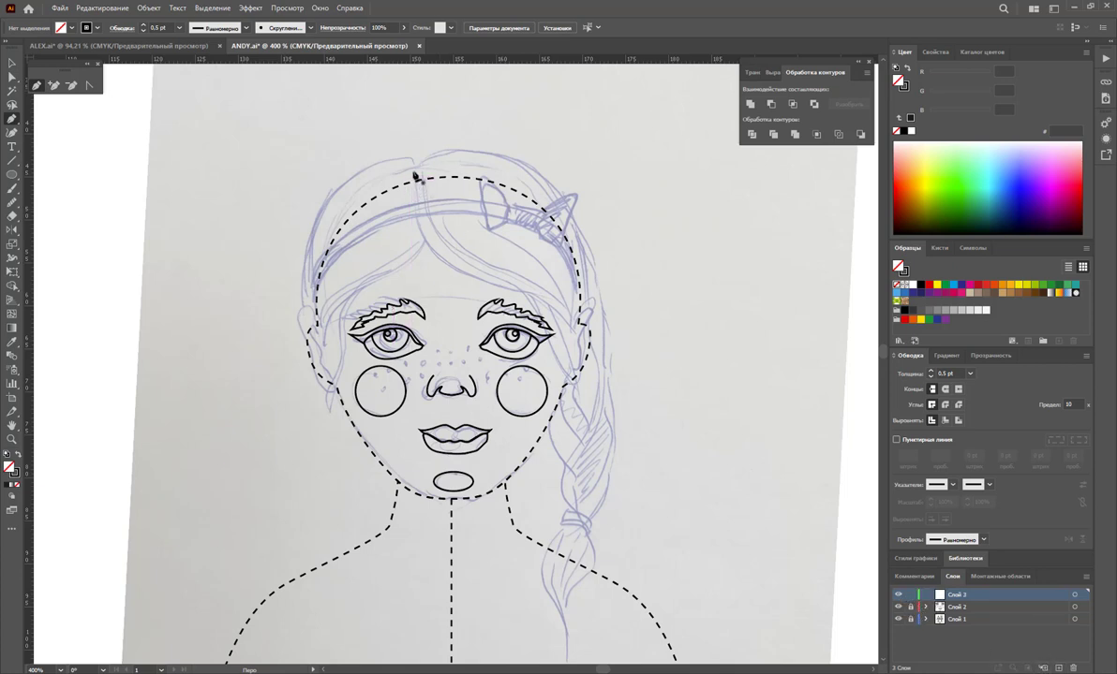
# Trace a closed hair lock from the head top across the forehead and back to the parting
pyautogui.click(419, 210)
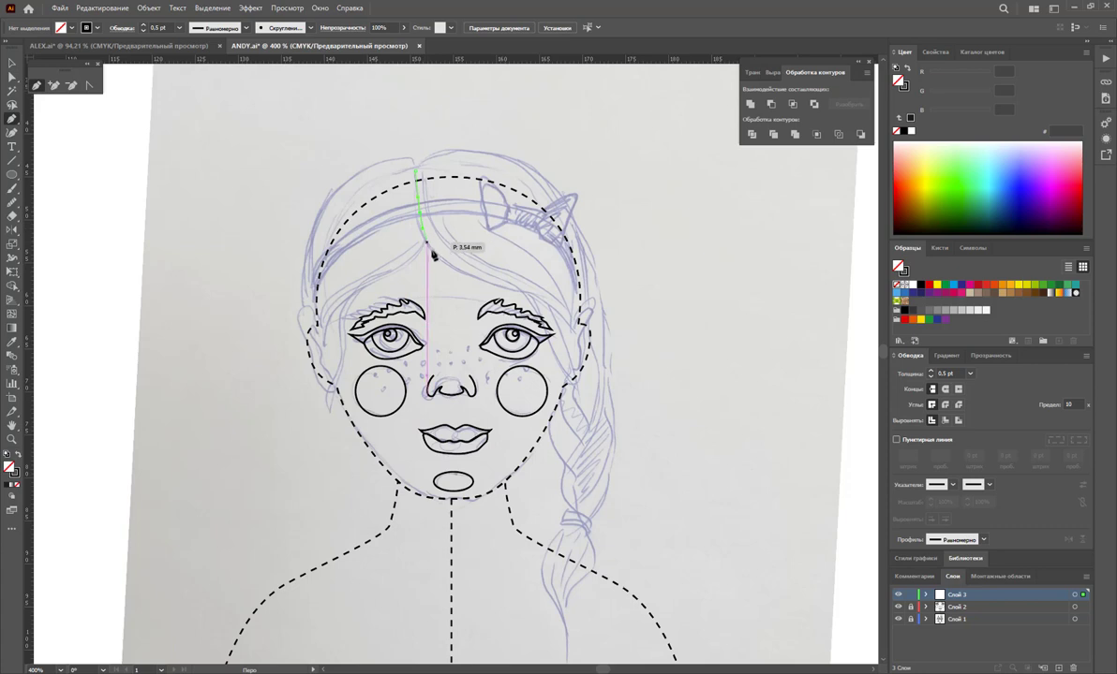
pyautogui.click(533, 295)
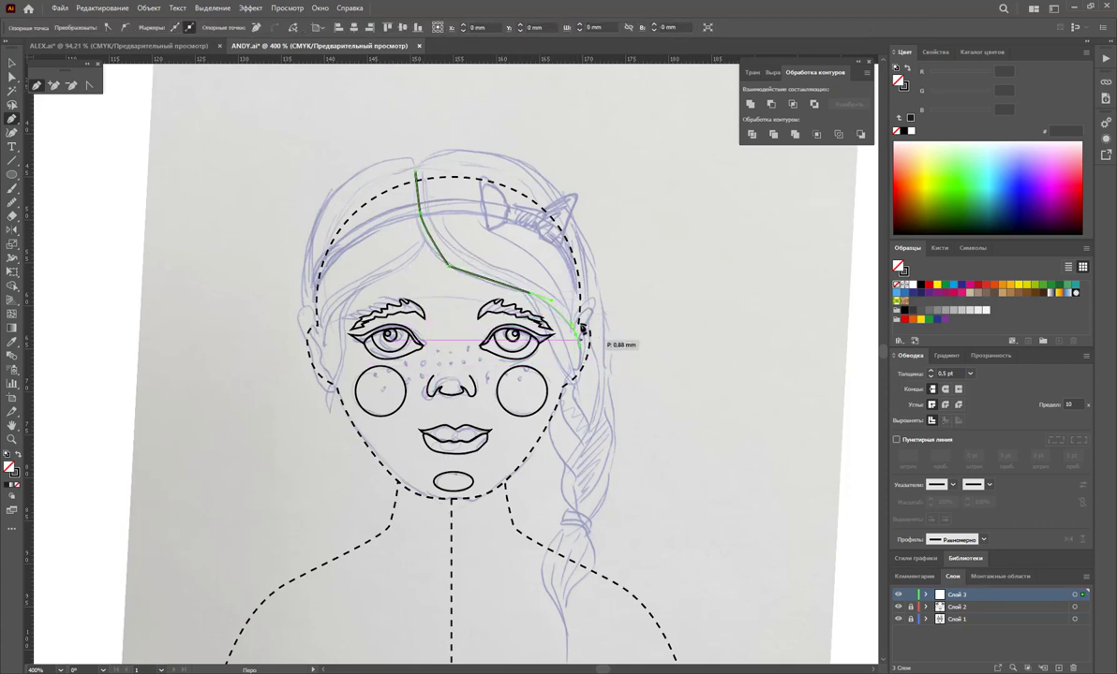
pyautogui.click(582, 330)
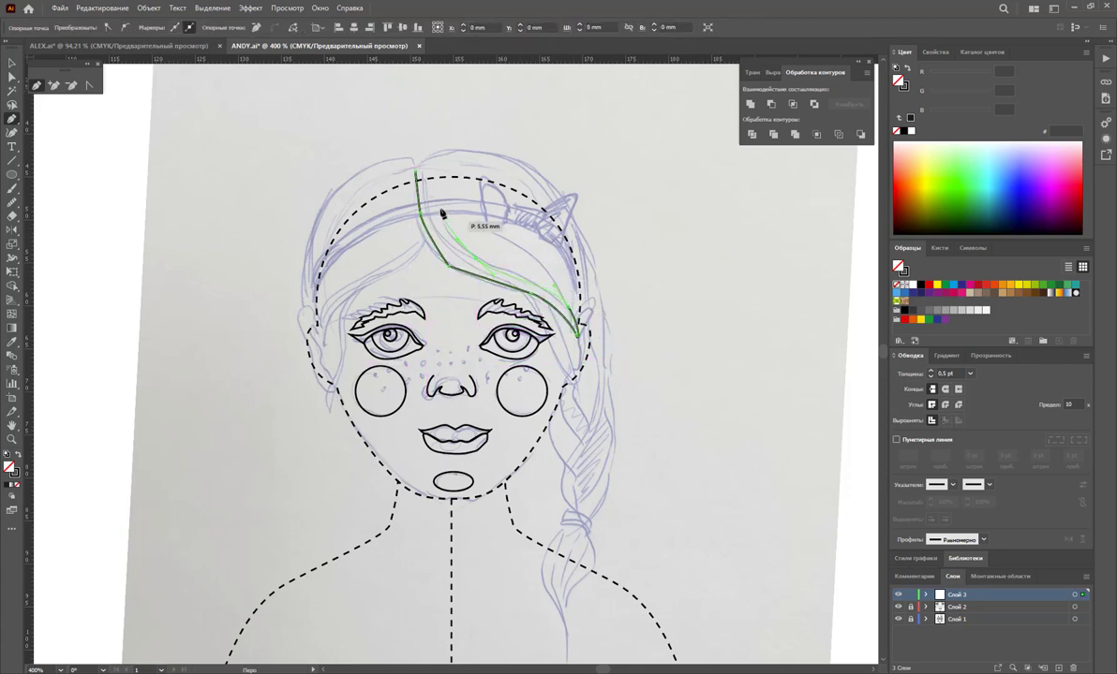
pyautogui.click(429, 157)
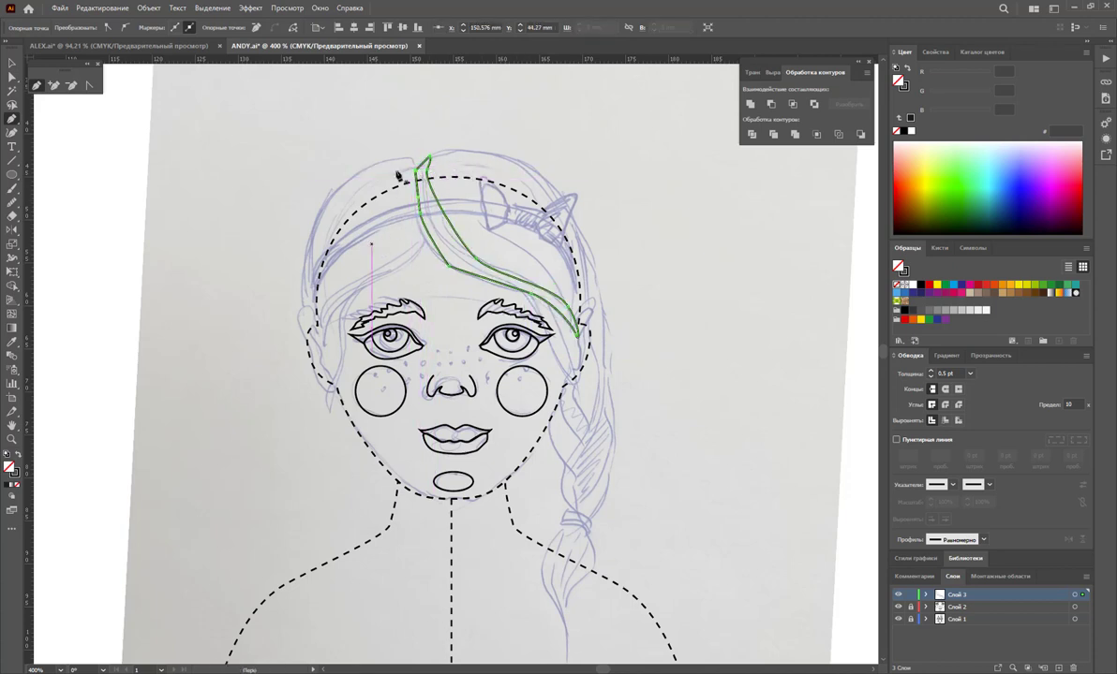
pyautogui.click(412, 163)
pyautogui.click(412, 161)
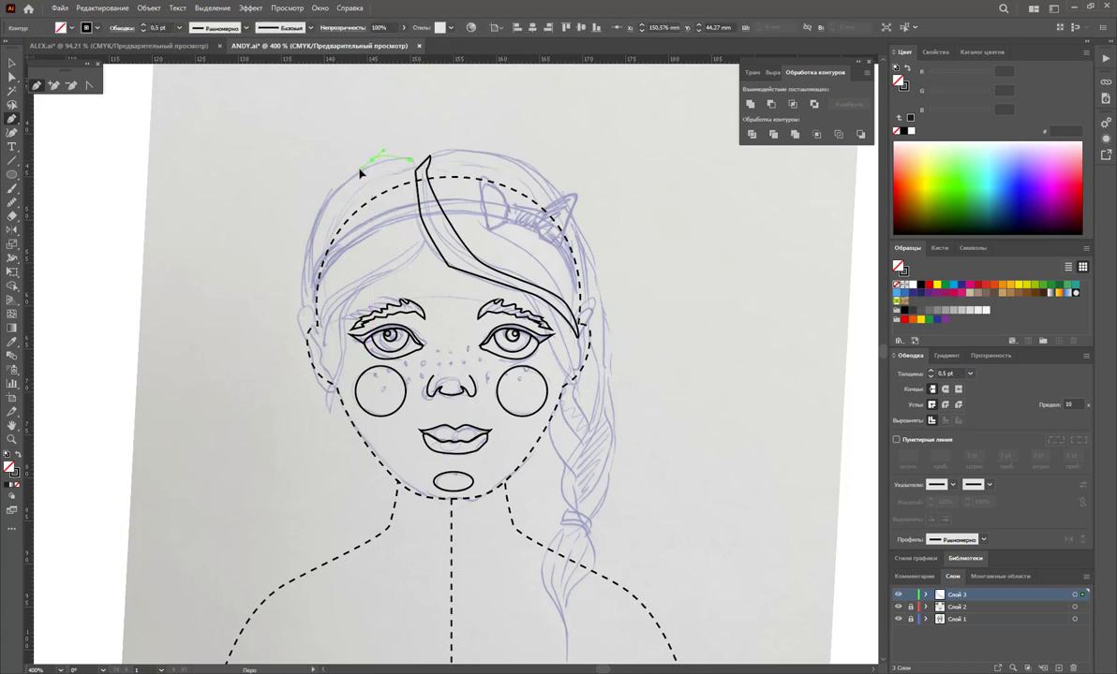
# Trace the closed left fringe shape curving from the parting down the left temple
pyautogui.moveTo(372, 154); pyautogui.dragTo(345, 169)
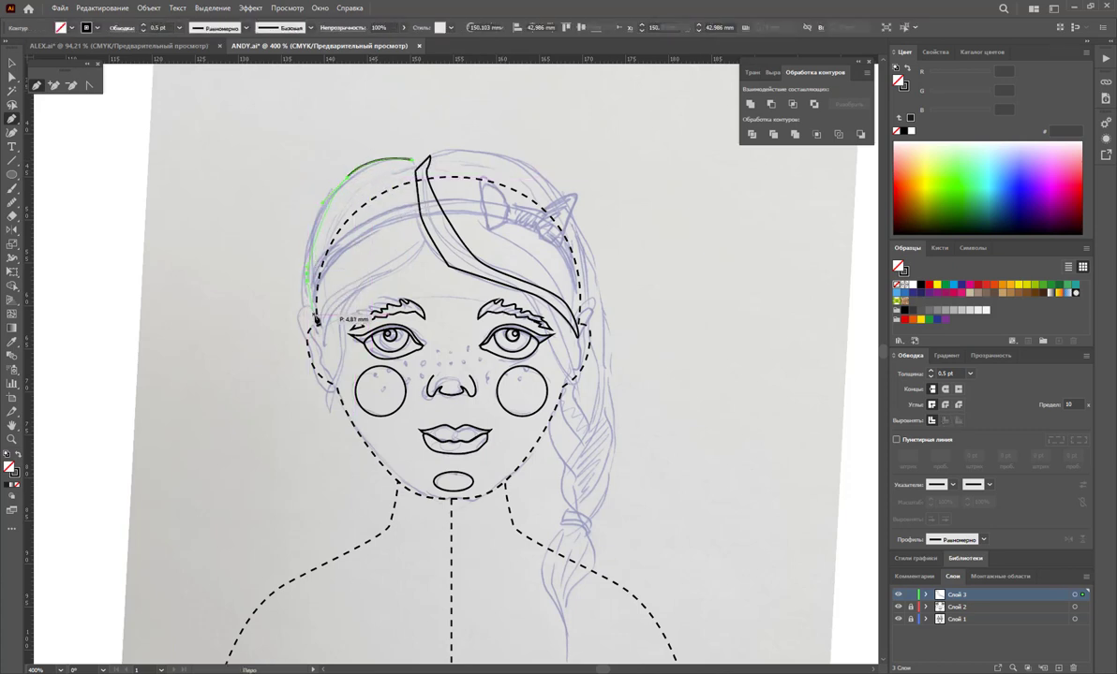
pyautogui.moveTo(321, 333); pyautogui.dragTo(329, 356)
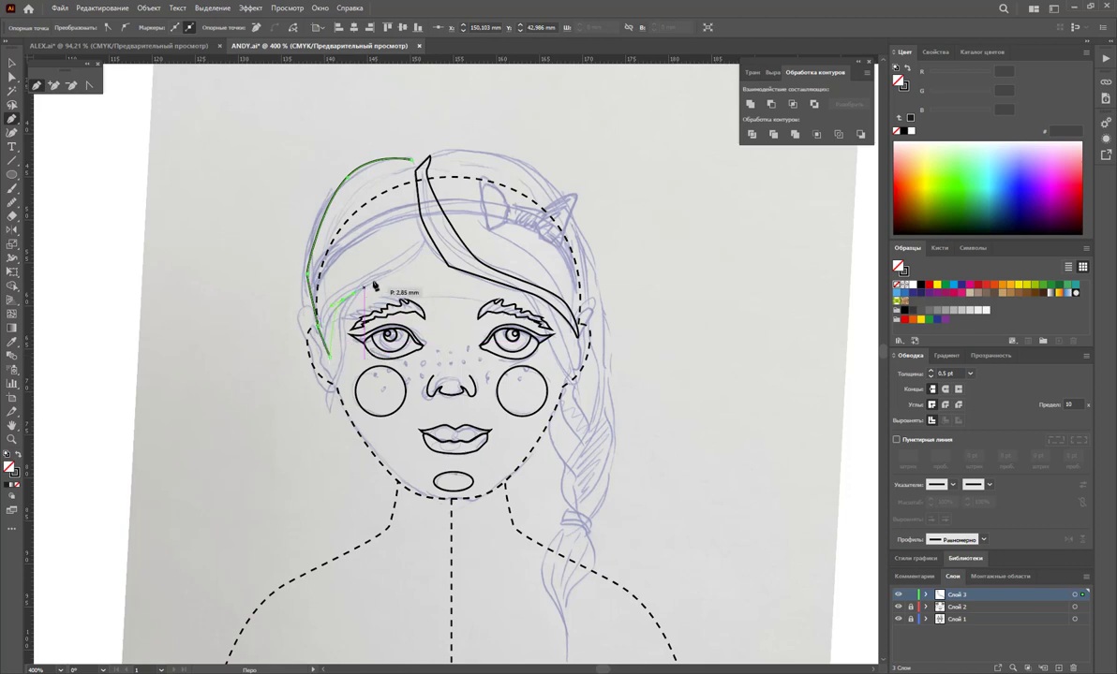
pyautogui.click(399, 268)
pyautogui.click(427, 235)
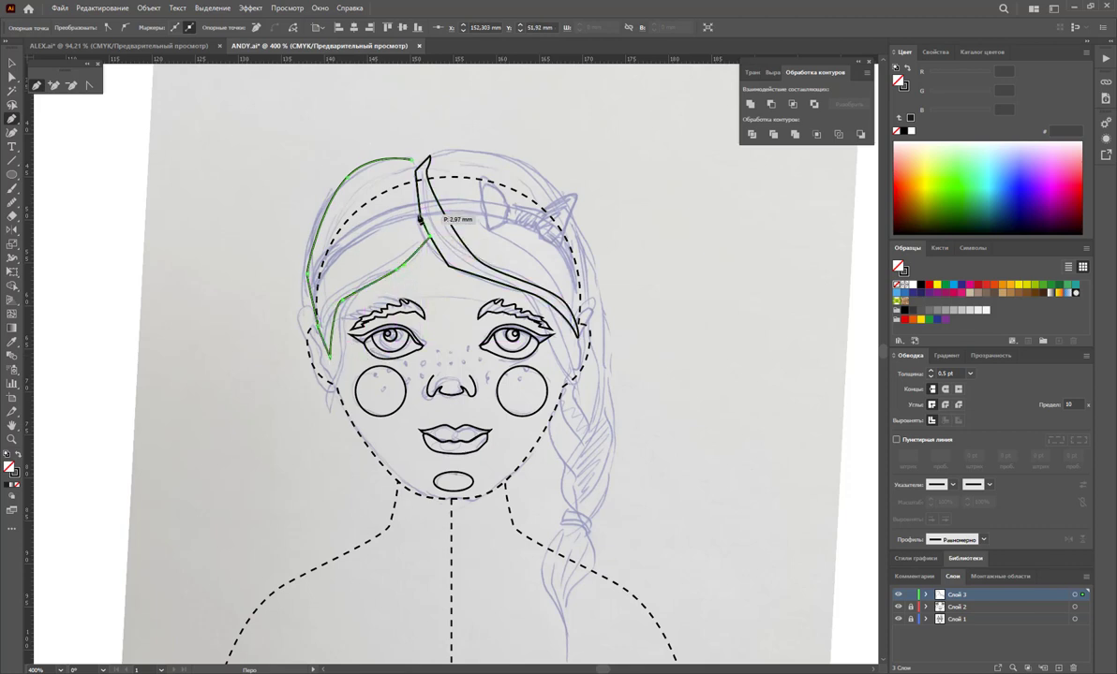
pyautogui.click(417, 162)
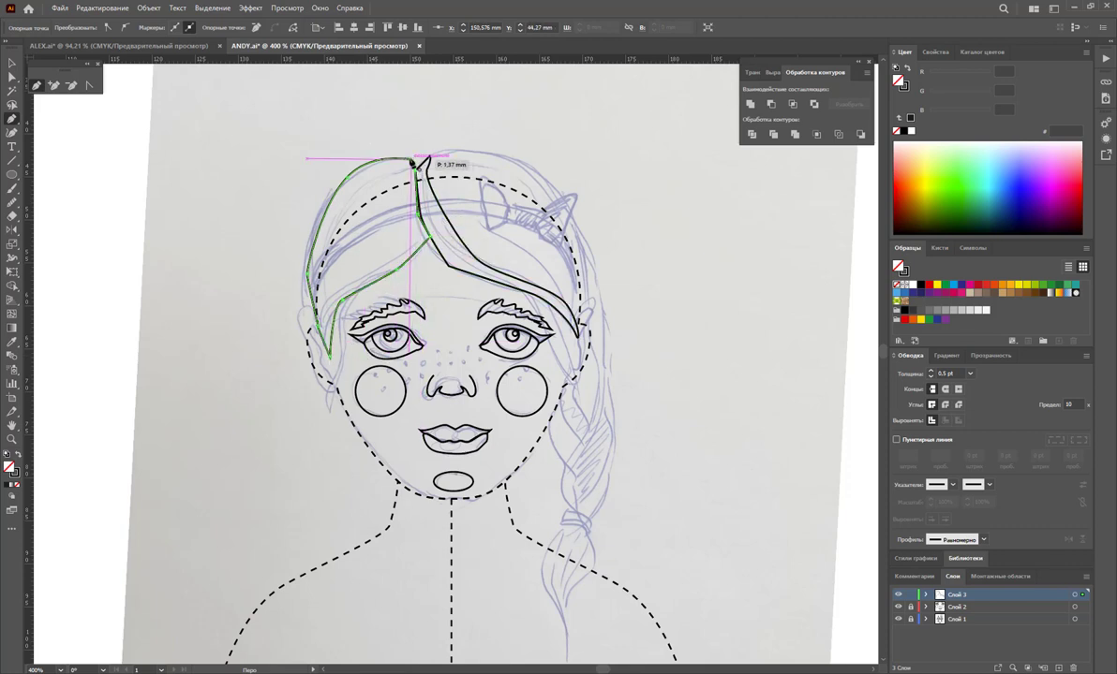
pyautogui.click(481, 160)
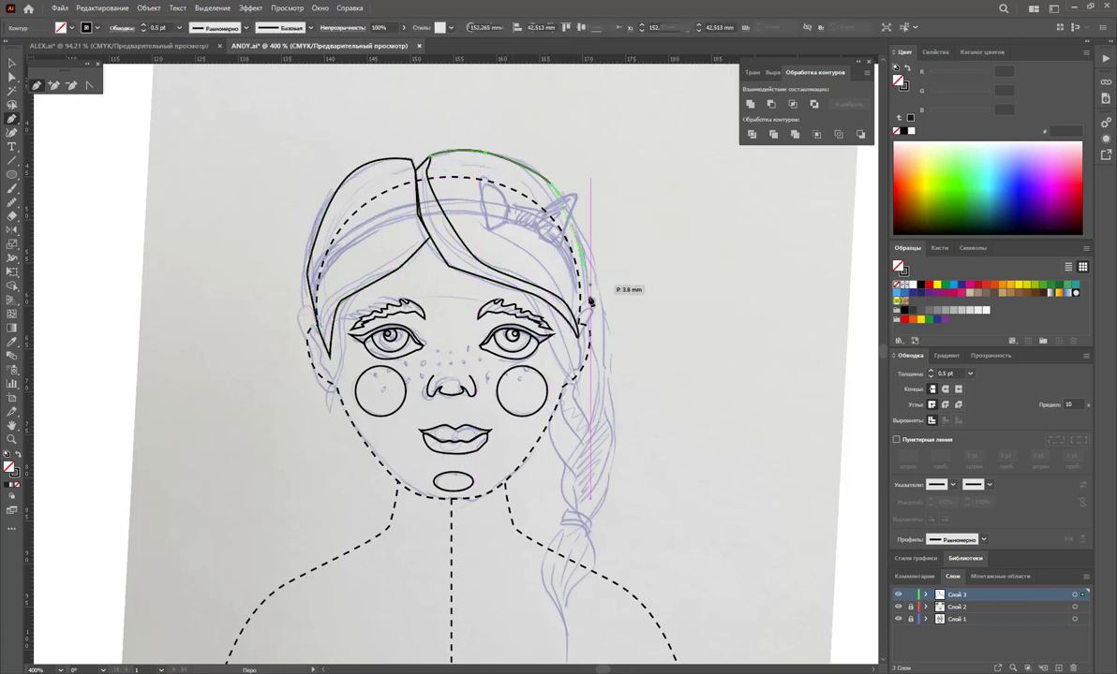
# Trace the closed right hair outline down to the right temple and back to the top
pyautogui.click(591, 319)
pyautogui.click(588, 318)
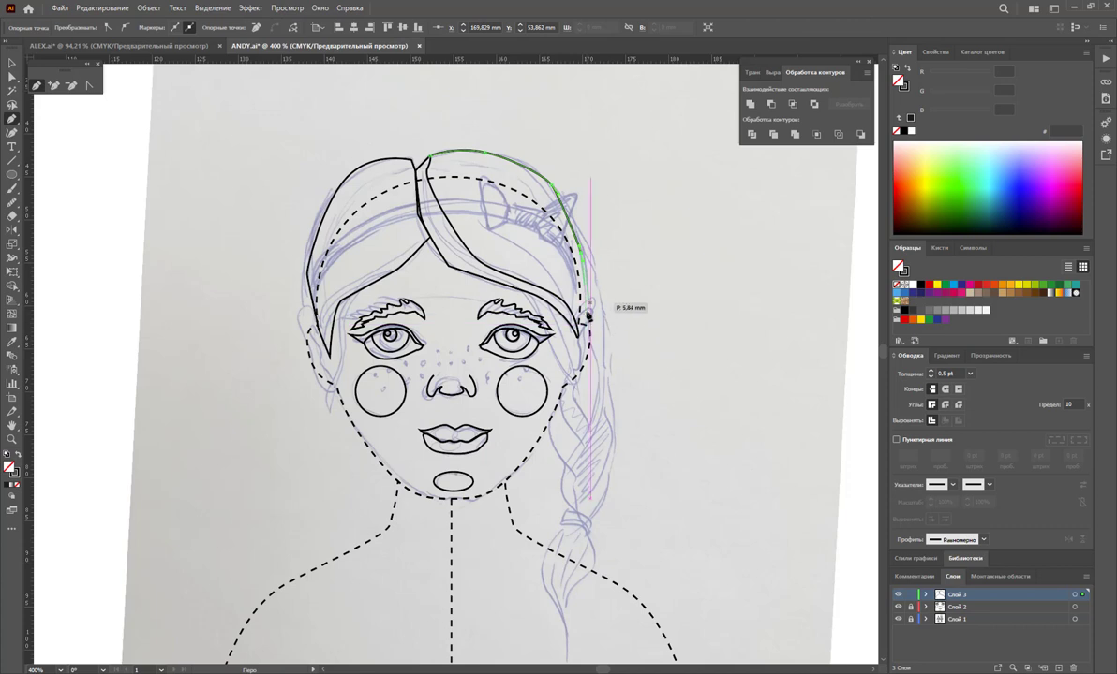
pyautogui.moveTo(587, 330); pyautogui.dragTo(585, 334)
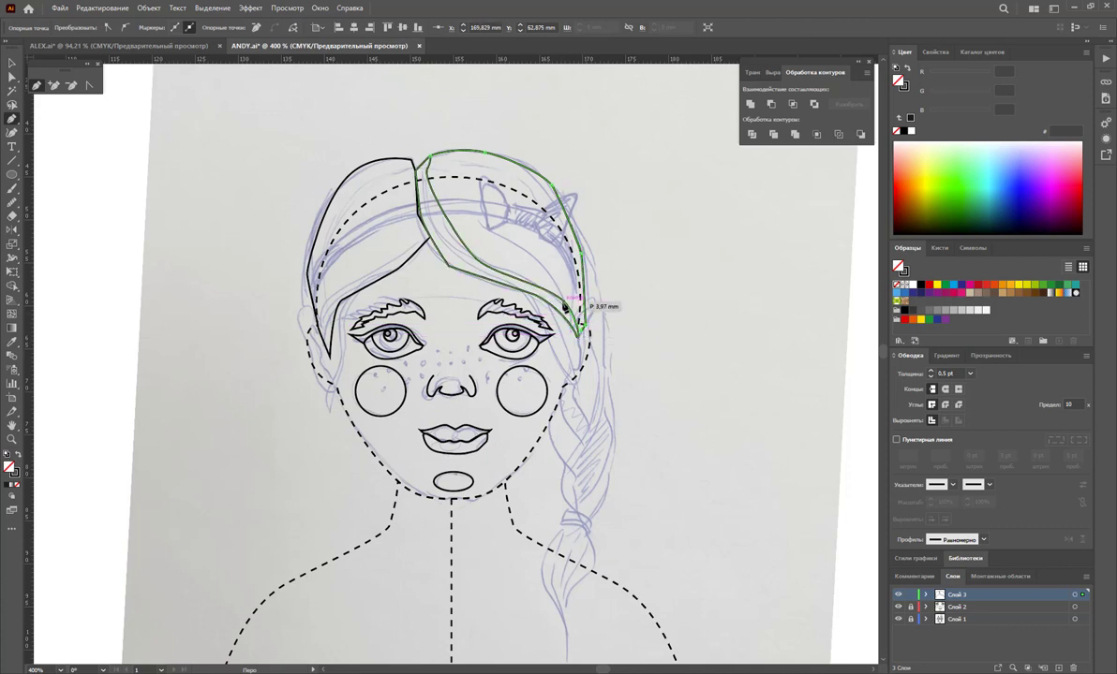
pyautogui.click(486, 268)
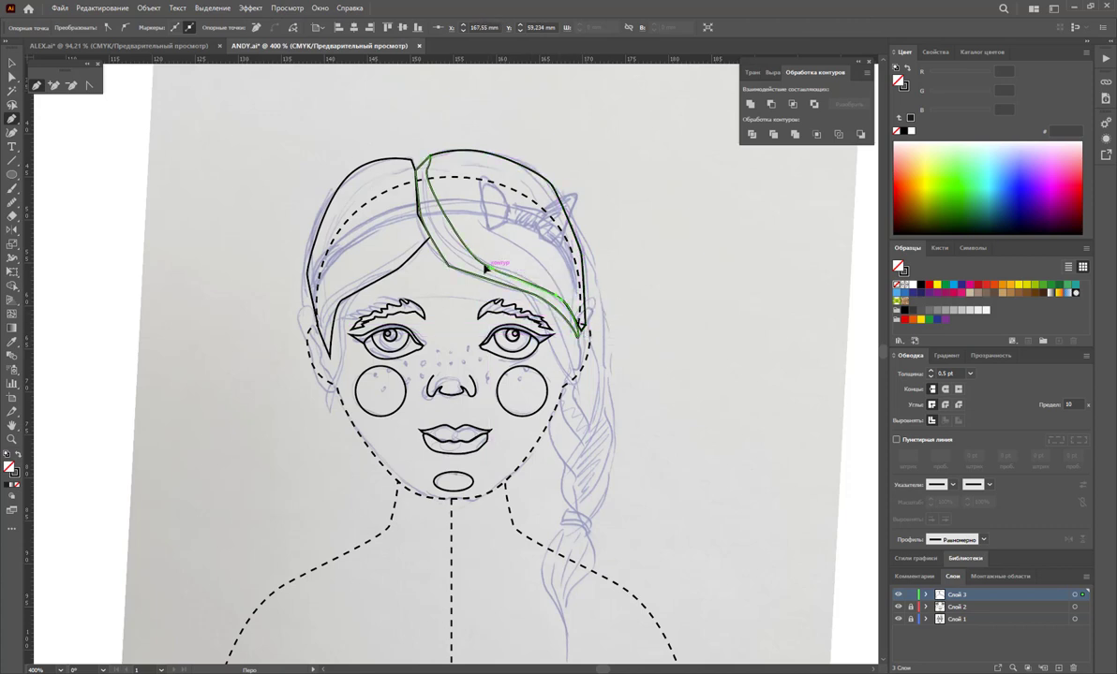
pyautogui.keyDown('ctrl'); pyautogui.click(440, 202); pyautogui.keyUp('ctrl')
pyautogui.click(427, 152)
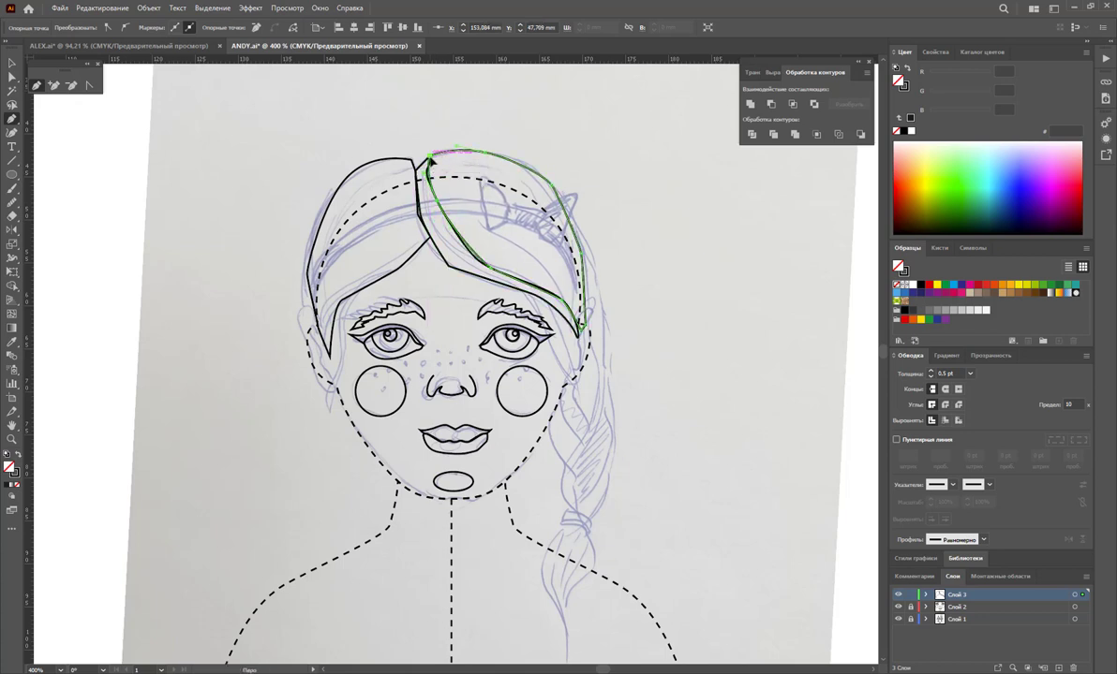
# Reshape a curve of the right hair shape with Direct Selection, then deselect
pyautogui.click(12, 77)
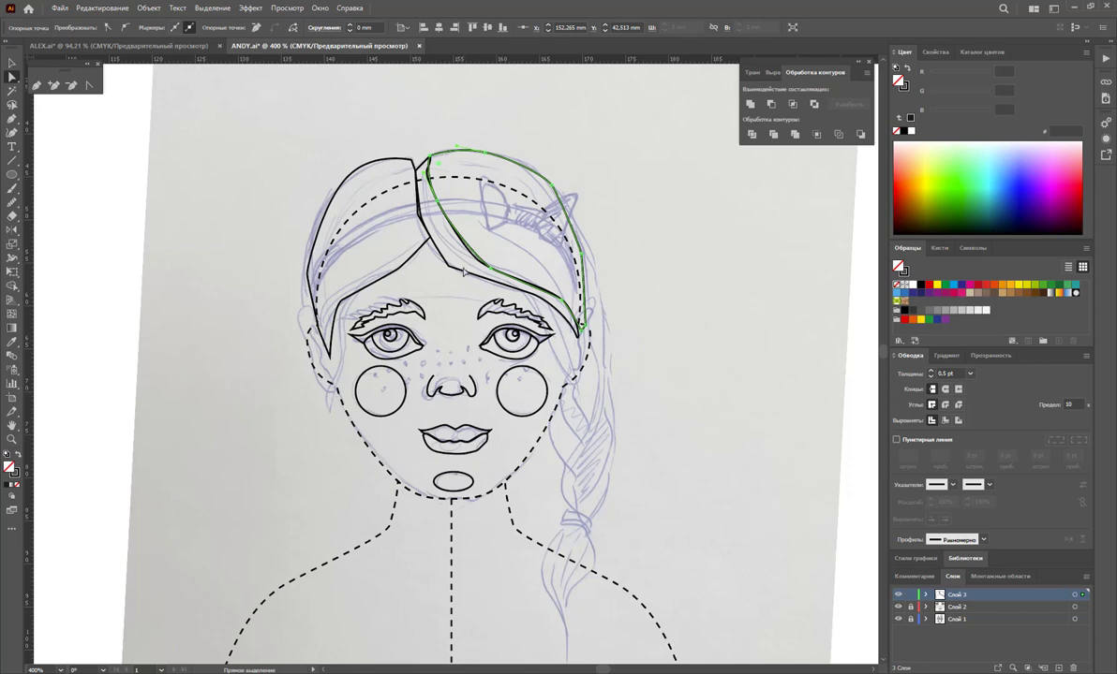
pyautogui.moveTo(463, 270); pyautogui.dragTo(480, 260)
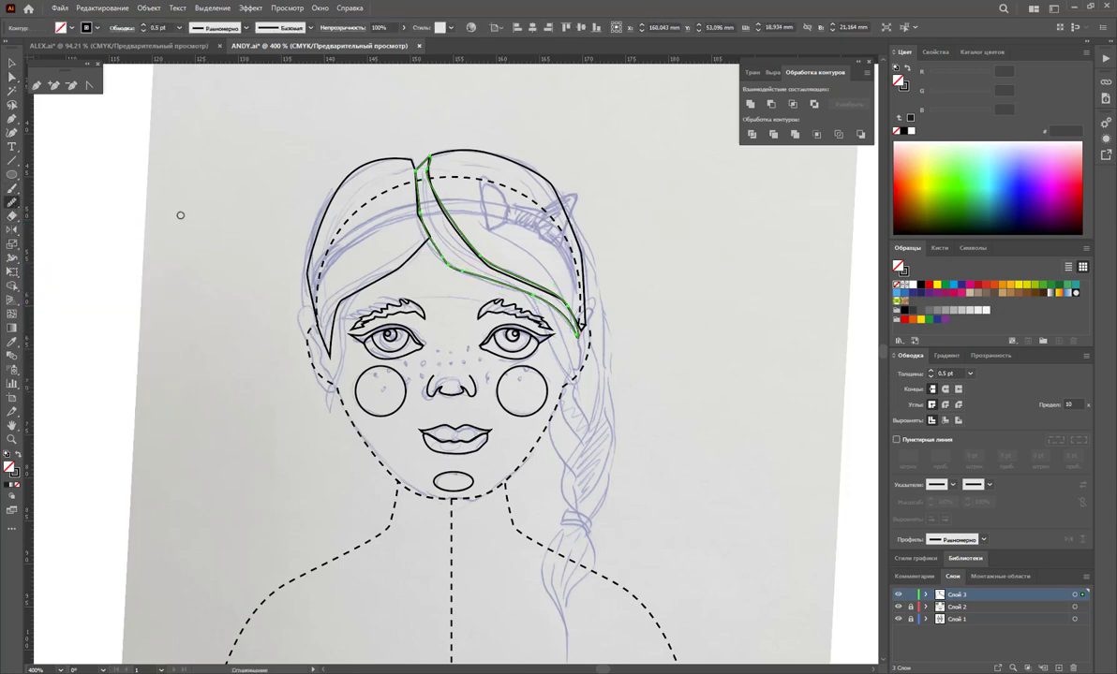
pyautogui.click(11, 61)
pyautogui.click(173, 420)
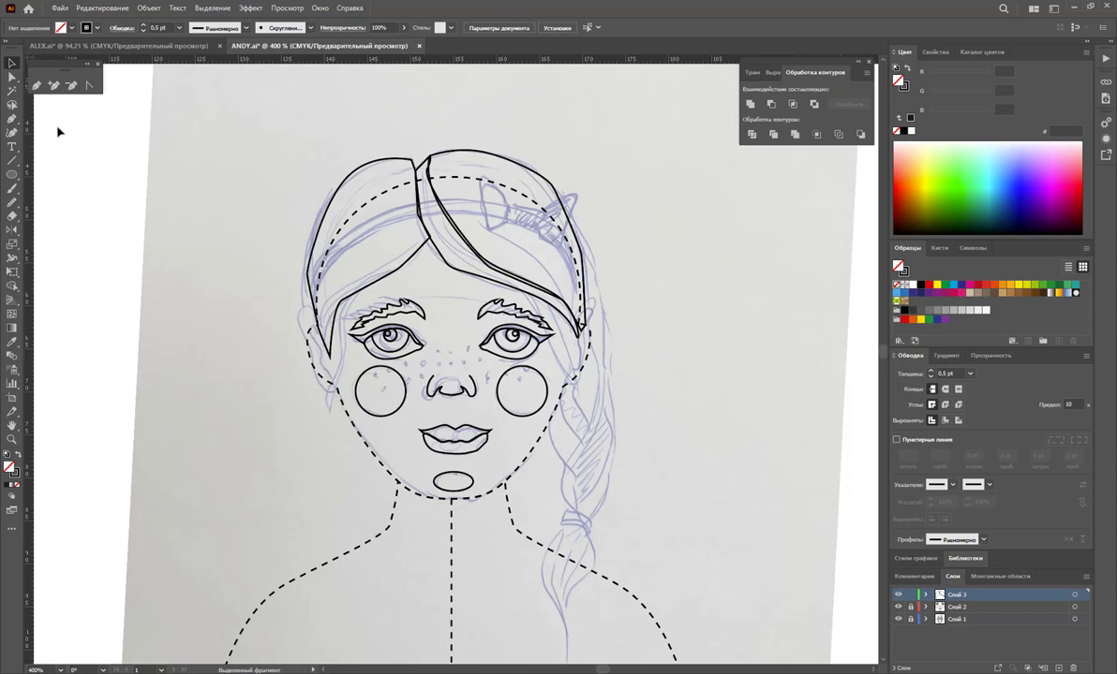
# Draw a closed strand inside the left fringe down toward the left cheek
pyautogui.click(37, 85)
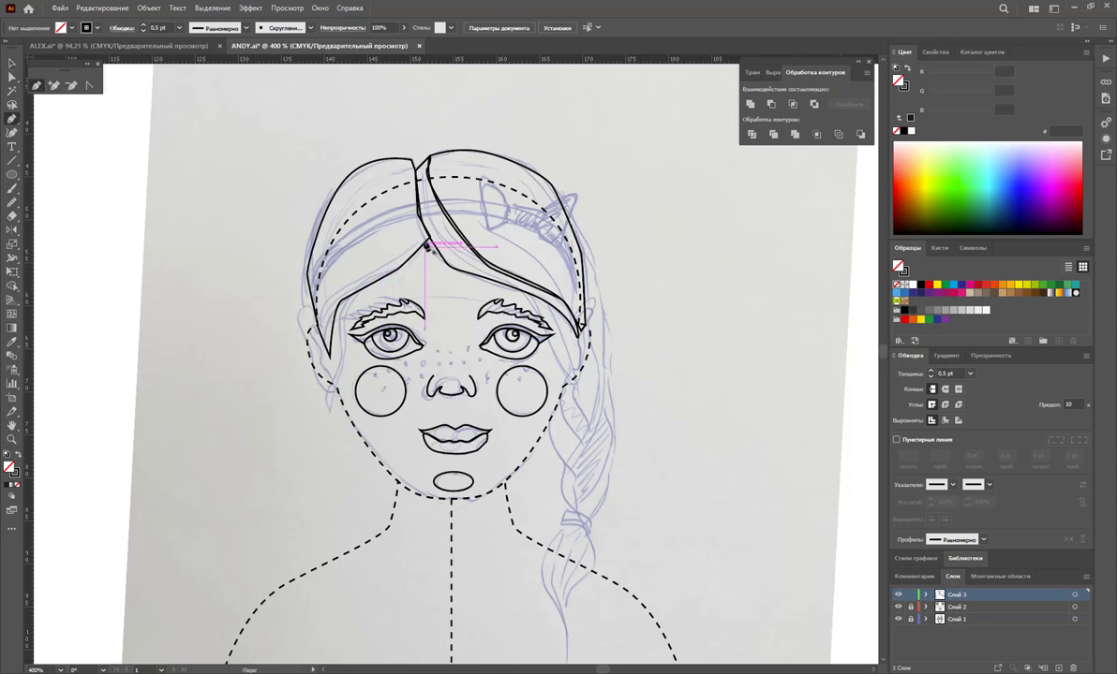
pyautogui.click(426, 245)
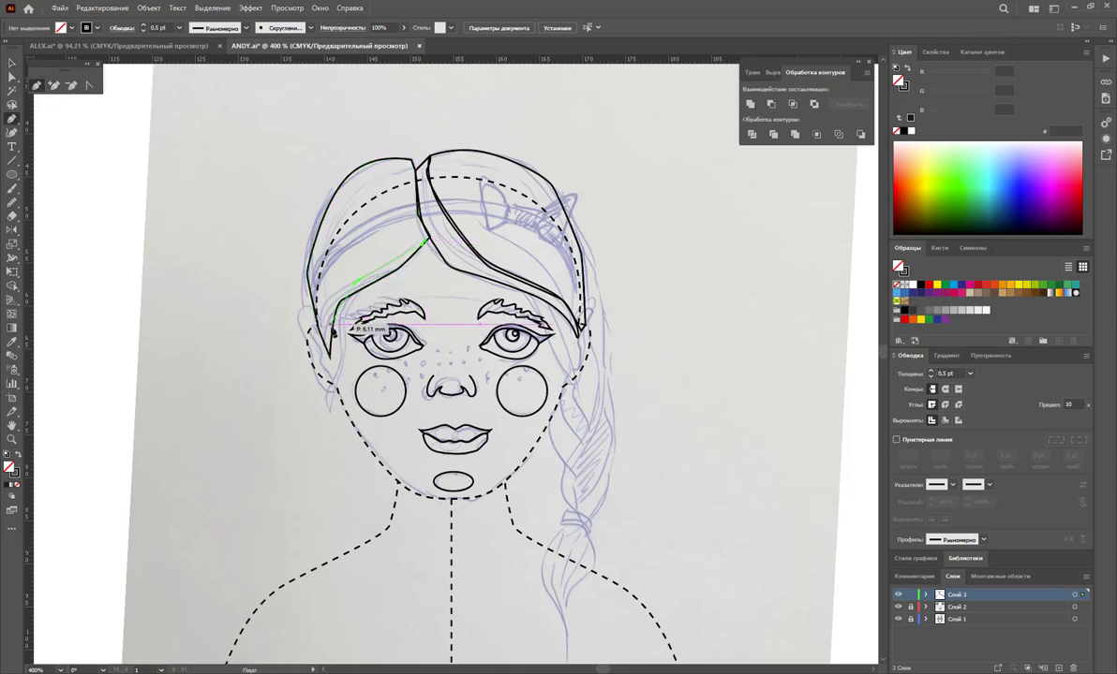
pyautogui.click(354, 284)
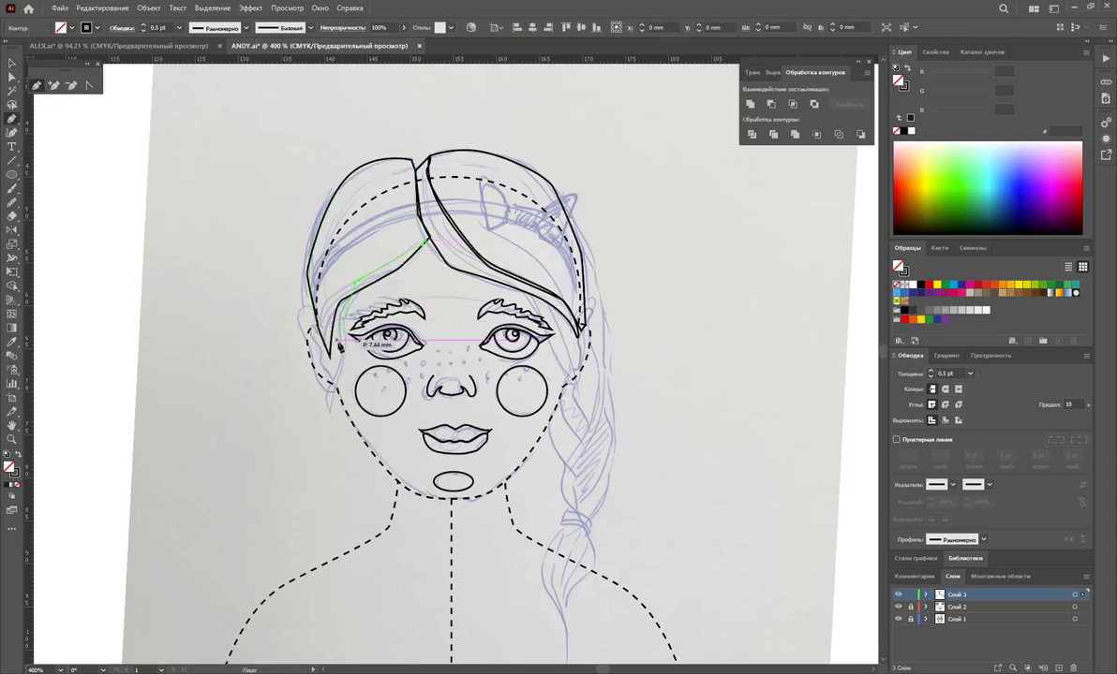
pyautogui.click(330, 413)
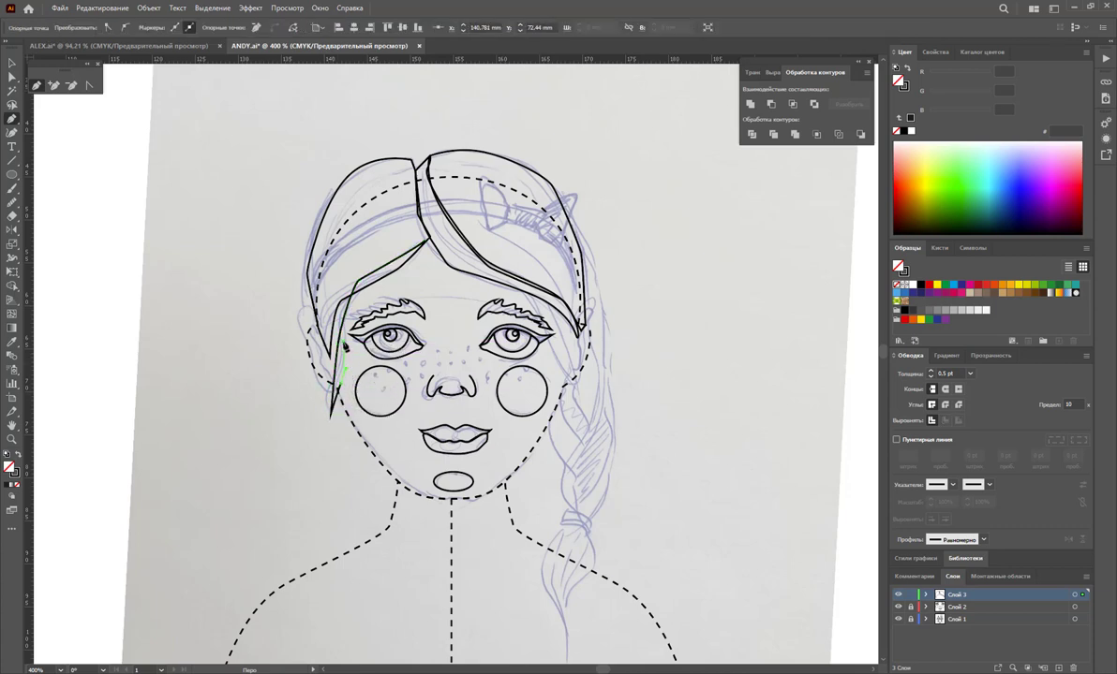
pyautogui.click(426, 245)
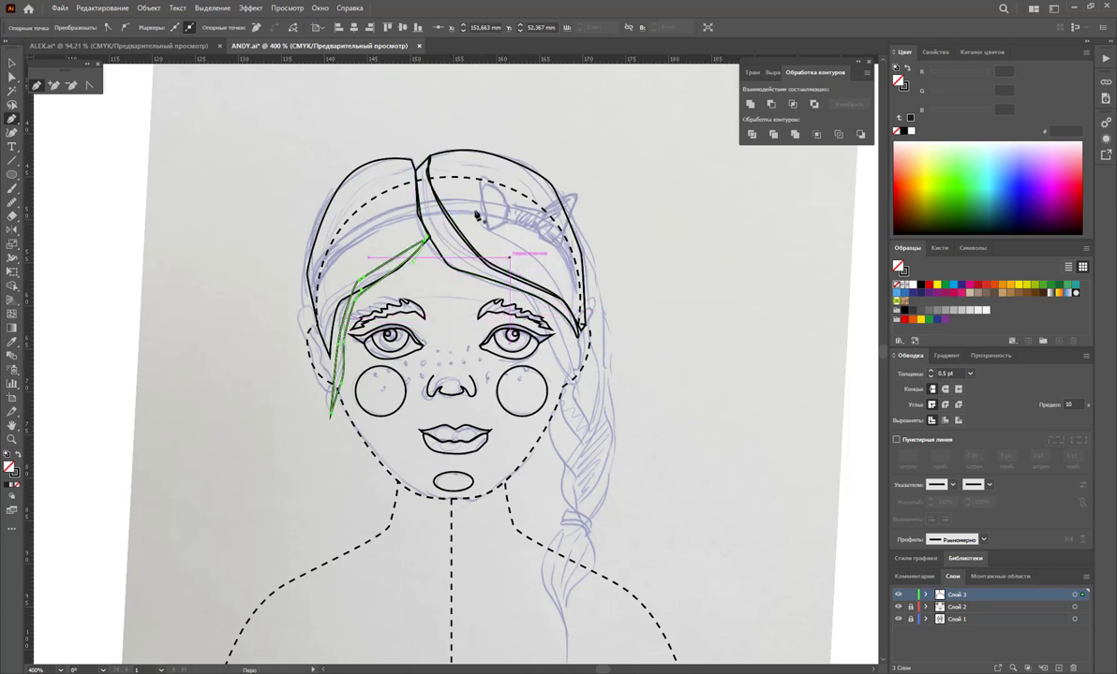
# Draw a closed strand inside the right hair toward the right temple
pyautogui.click(475, 220)
pyautogui.click(553, 283)
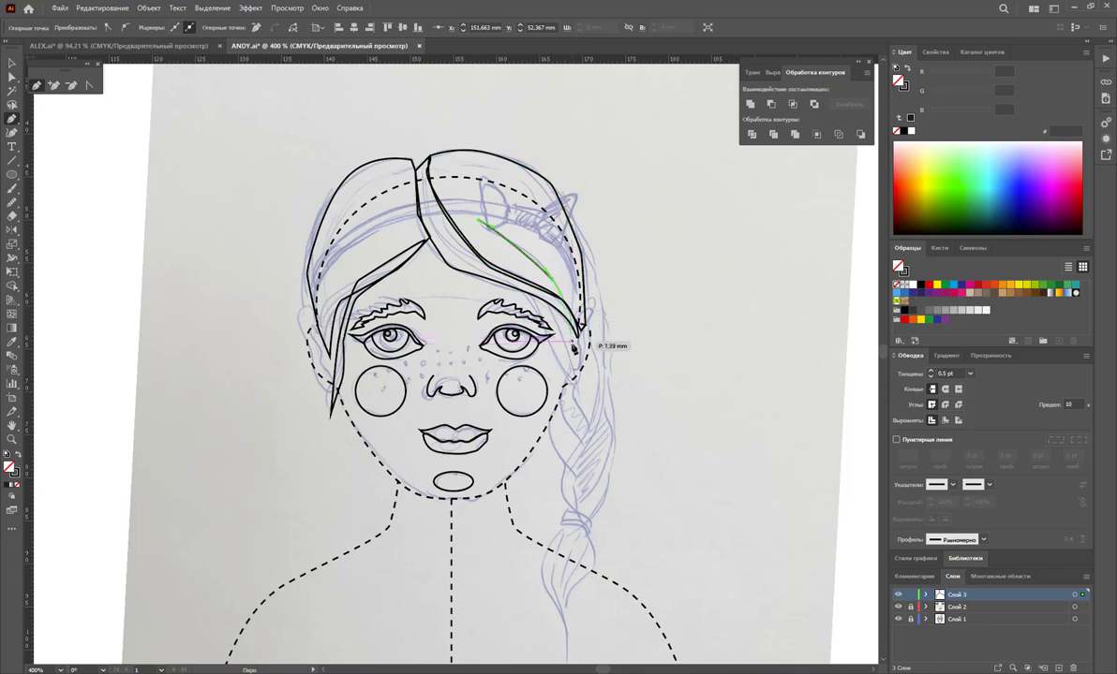
pyautogui.click(572, 360)
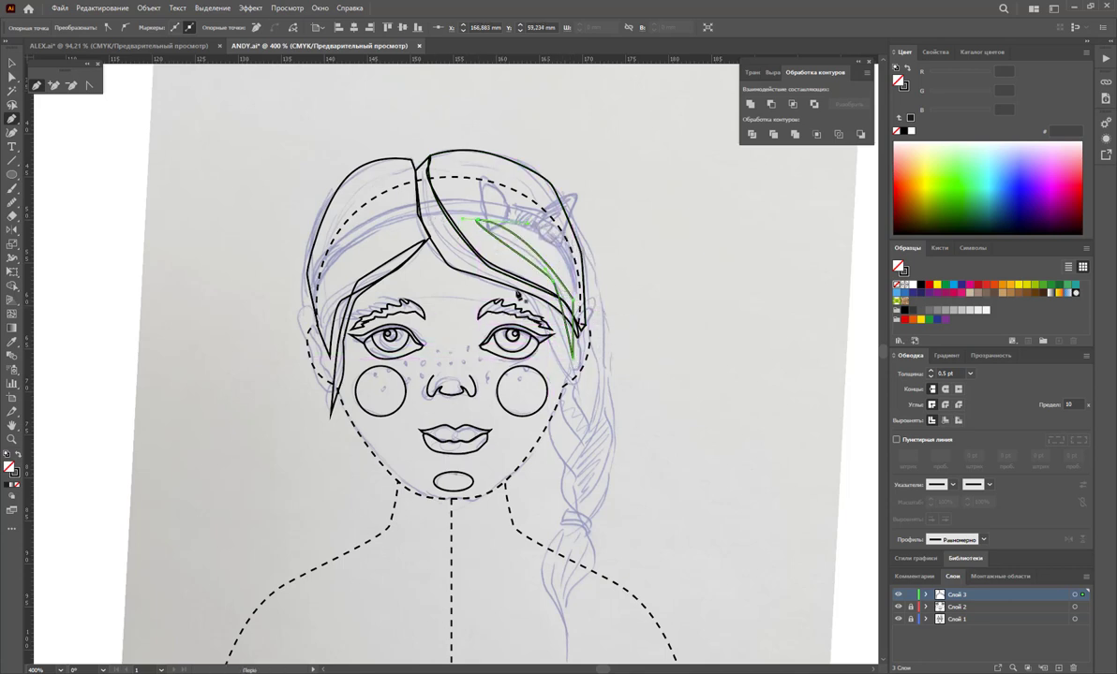
pyautogui.click(477, 221)
pyautogui.click(497, 281)
# Outline the side hair below the right temple, joining it to the strand
pyautogui.click(553, 335)
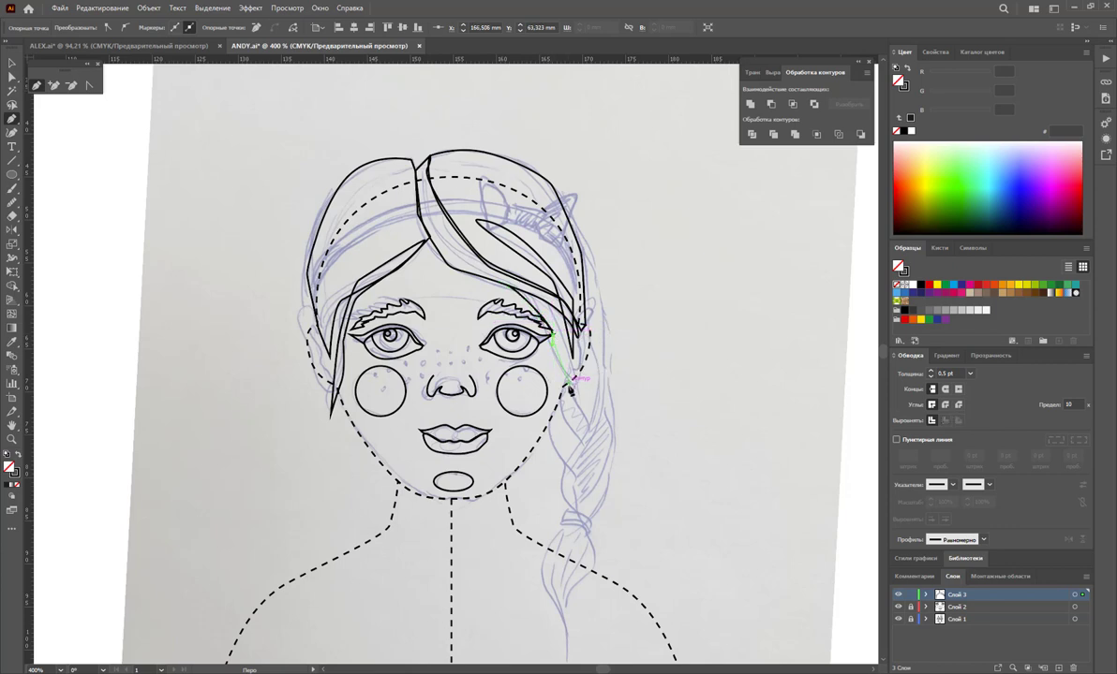
pyautogui.click(566, 384)
pyautogui.click(550, 429)
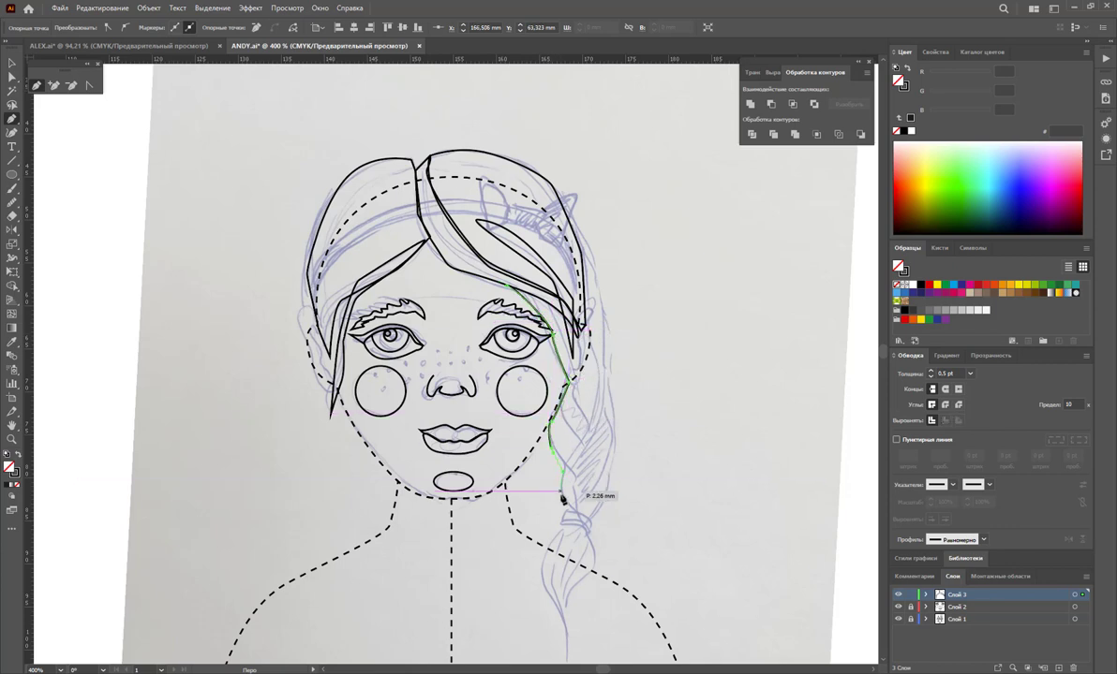
pyautogui.click(566, 510)
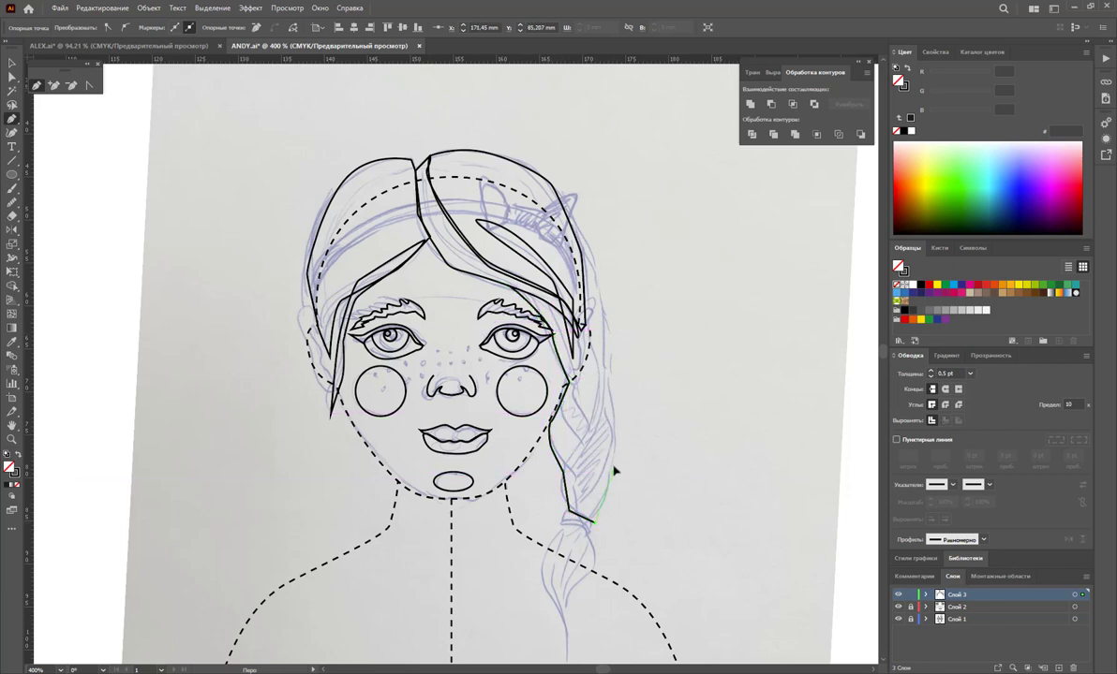
pyautogui.click(623, 435)
pyautogui.click(616, 358)
pyautogui.click(604, 299)
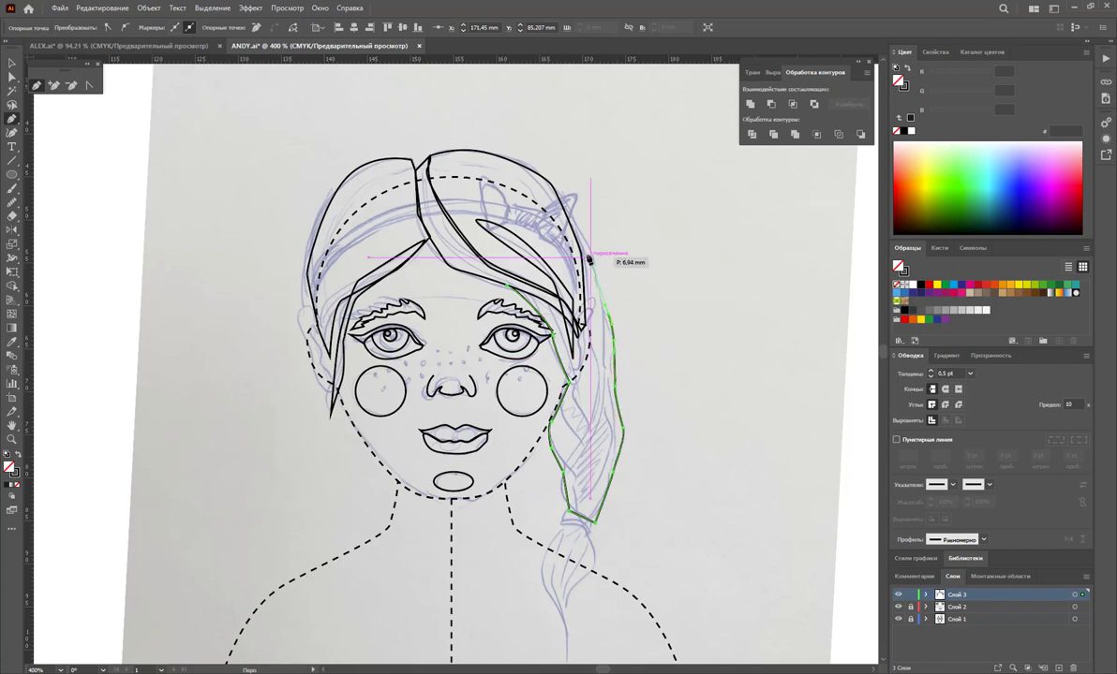
pyautogui.click(575, 231)
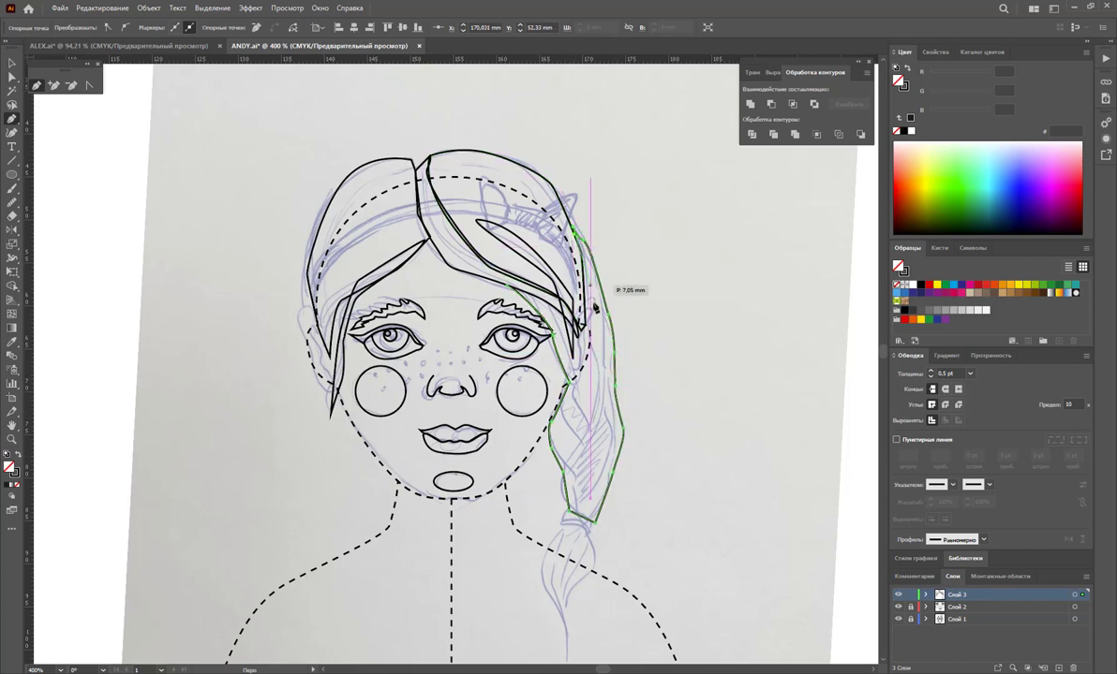
pyautogui.click(581, 330)
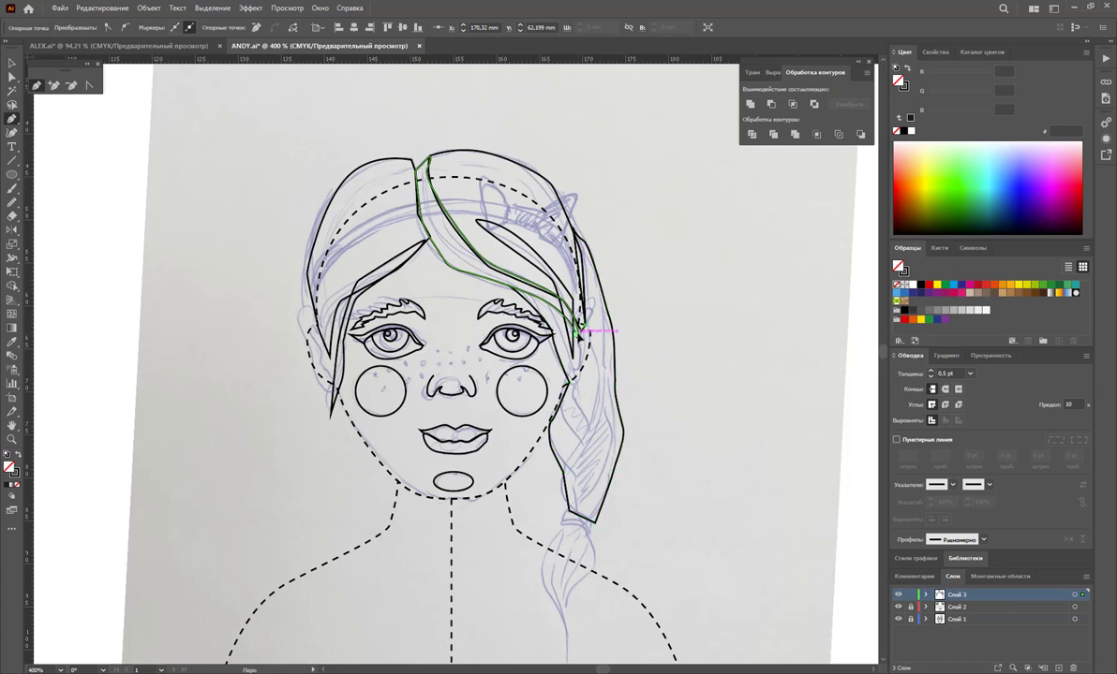
# Trace the outer right strand down to its bottom tip, undoing misplaced anchors
pyautogui.keyDown('ctrl'); pyautogui.click(607, 372); pyautogui.keyUp('ctrl')
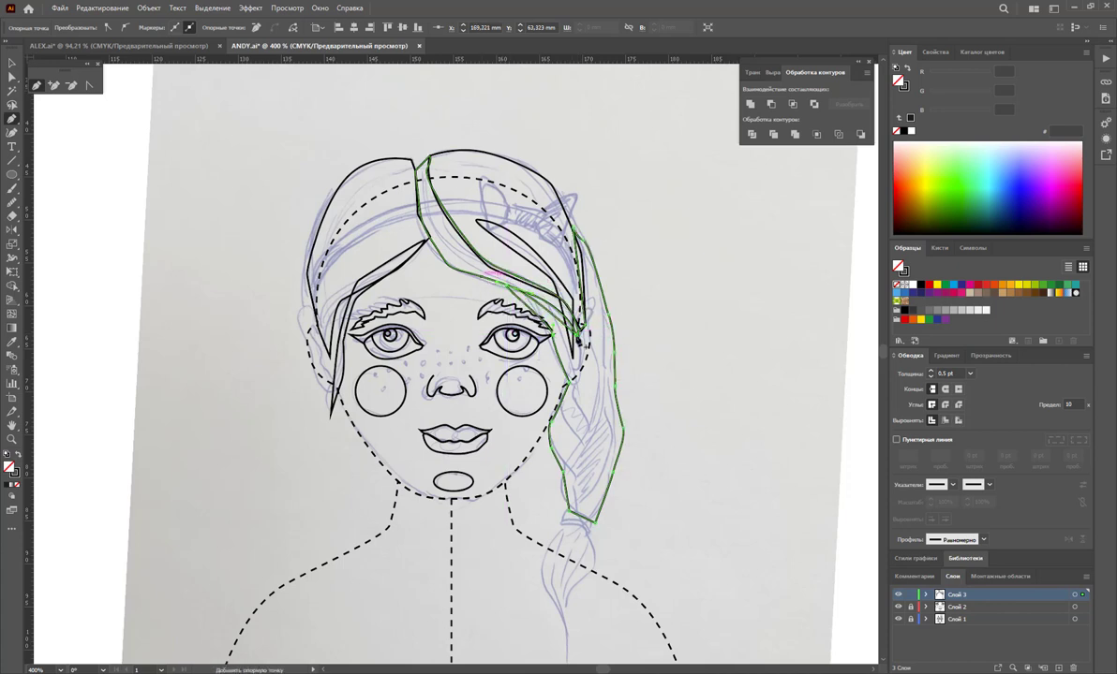
pyautogui.click(574, 385)
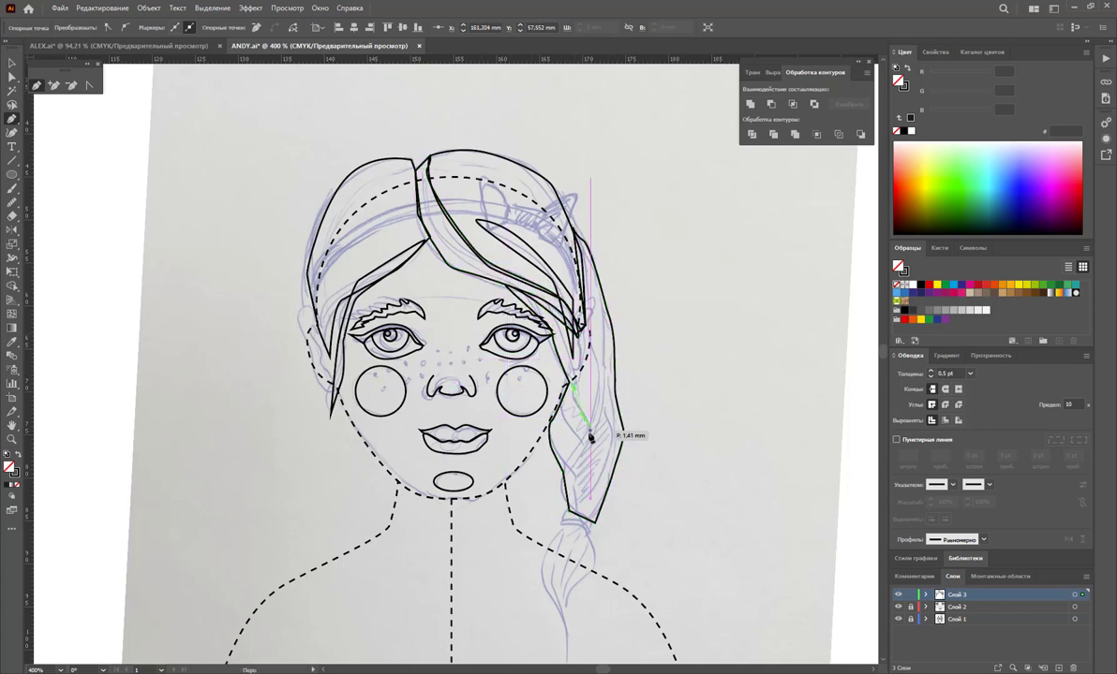
pyautogui.click(583, 448)
pyautogui.hotkey('ctrl', 'z')
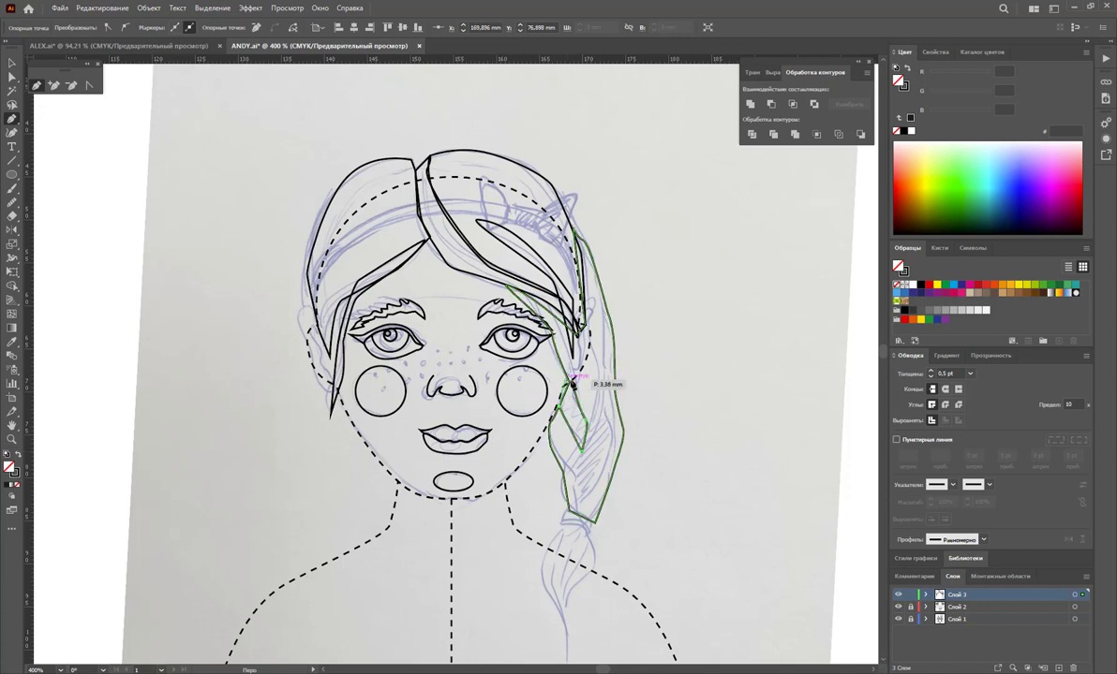
pyautogui.hotkey('ctrl', 'z')
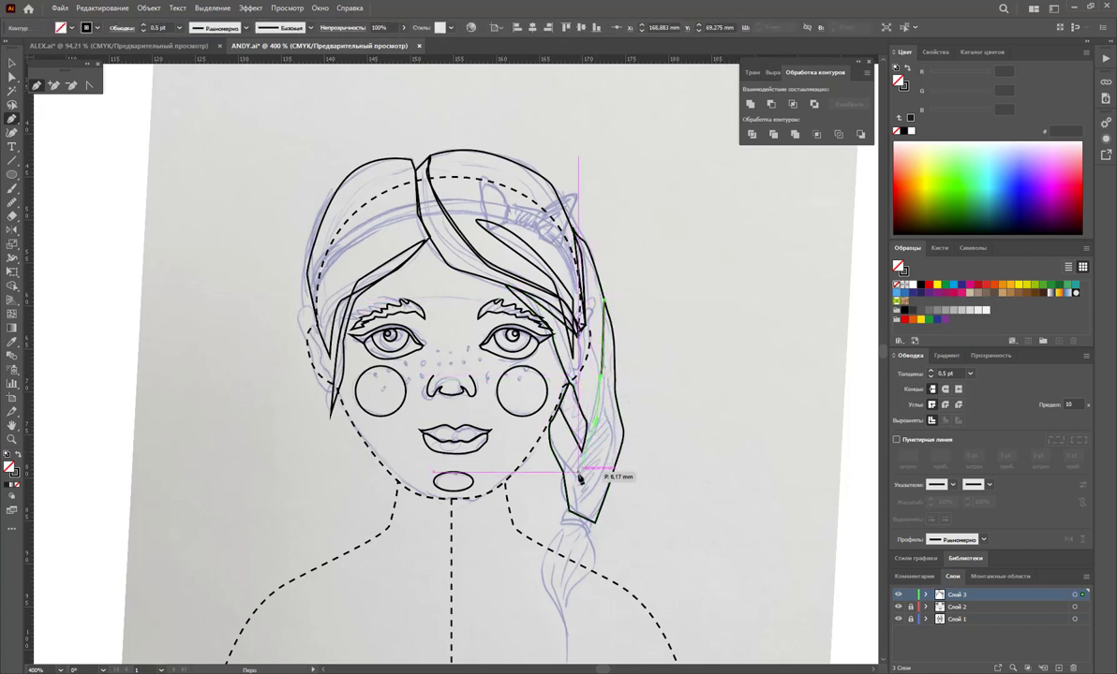
pyautogui.moveTo(578, 479)
pyautogui.mouseDown()
pyautogui.moveTo(616, 453)
pyautogui.moveTo(607, 305)
pyautogui.mouseUp()
pyautogui.hotkey('ctrl', 'z')
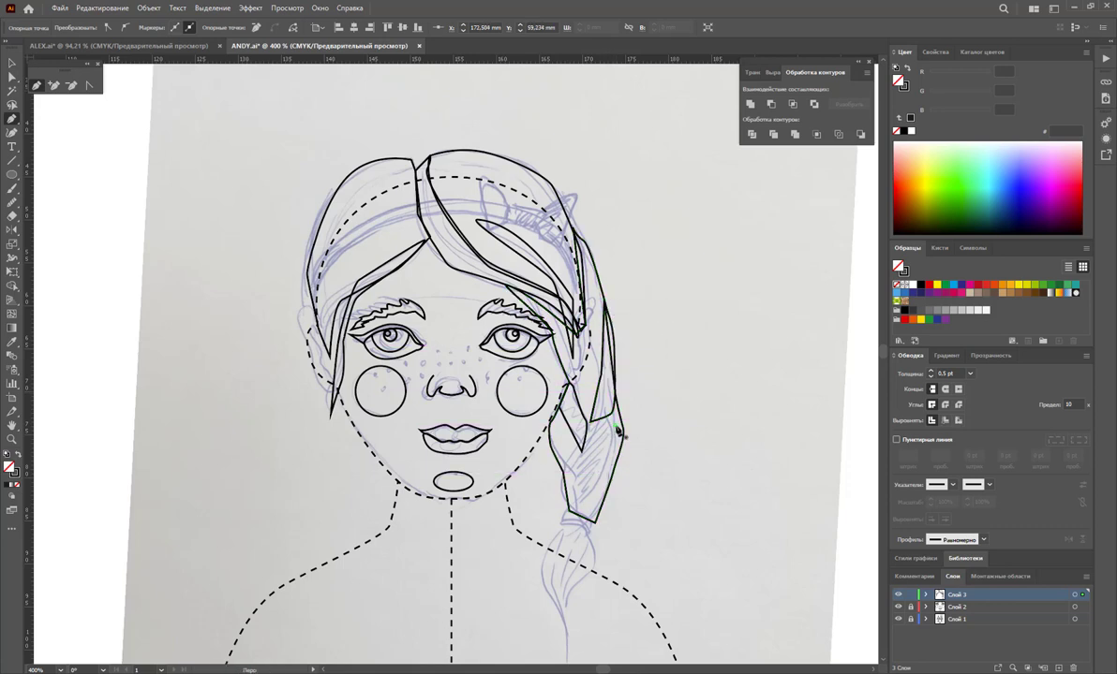
pyautogui.moveTo(594, 506); pyautogui.dragTo(603, 453)
# Outline the braid's first segment from the strand tip as a closed curved shape
pyautogui.click(570, 510)
pyautogui.click(613, 431)
pyautogui.click(562, 473)
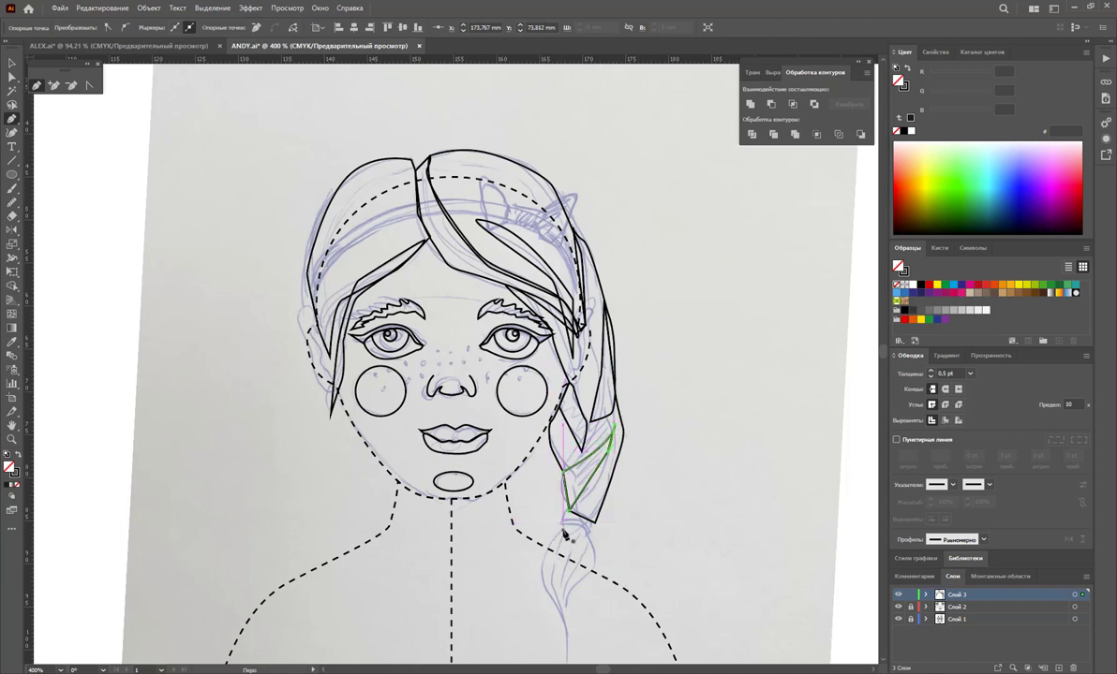
pyautogui.scroll(-3, 564, 532)
pyautogui.scroll(-2, 573, 485)
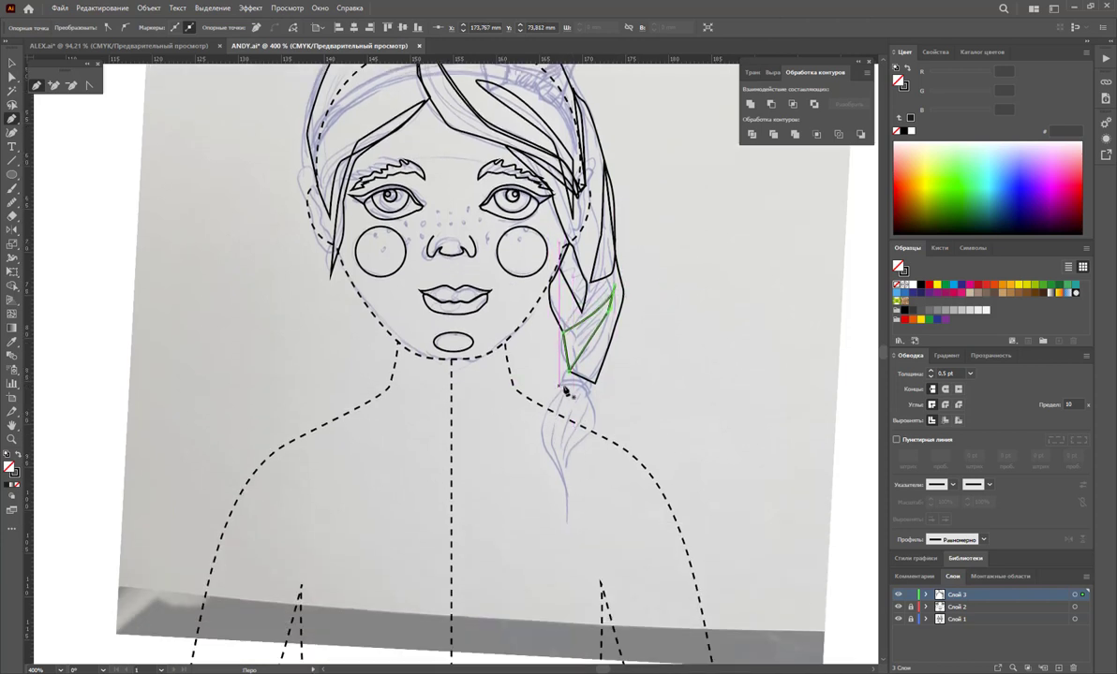
pyautogui.moveTo(563, 386); pyautogui.dragTo(569, 515)
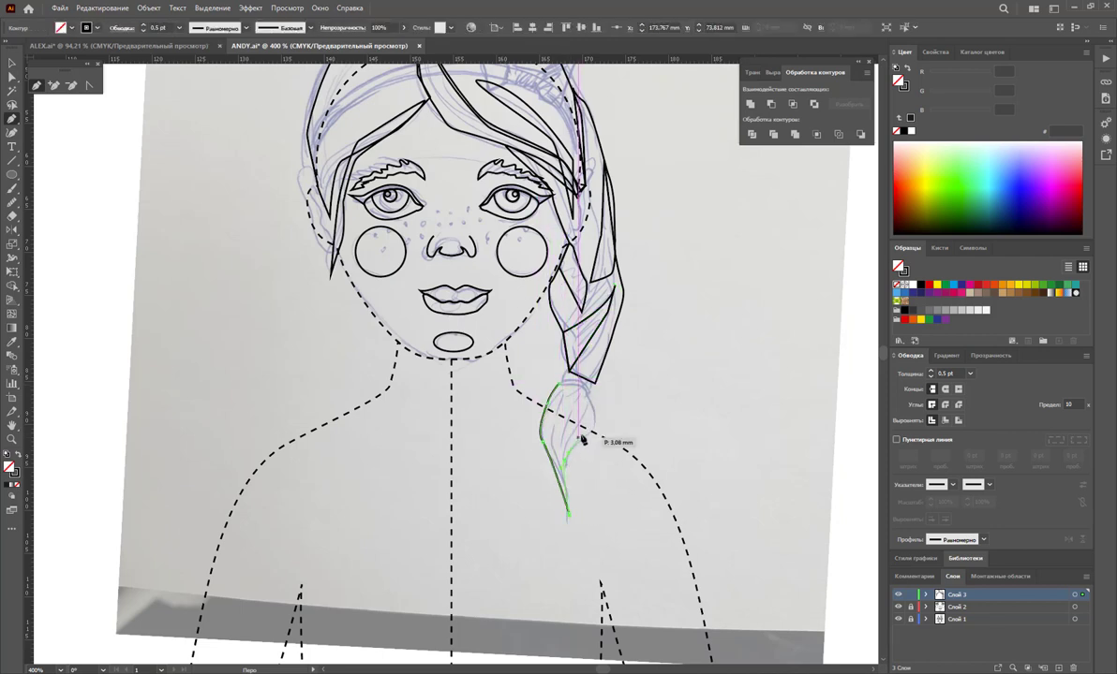
pyautogui.click(590, 398)
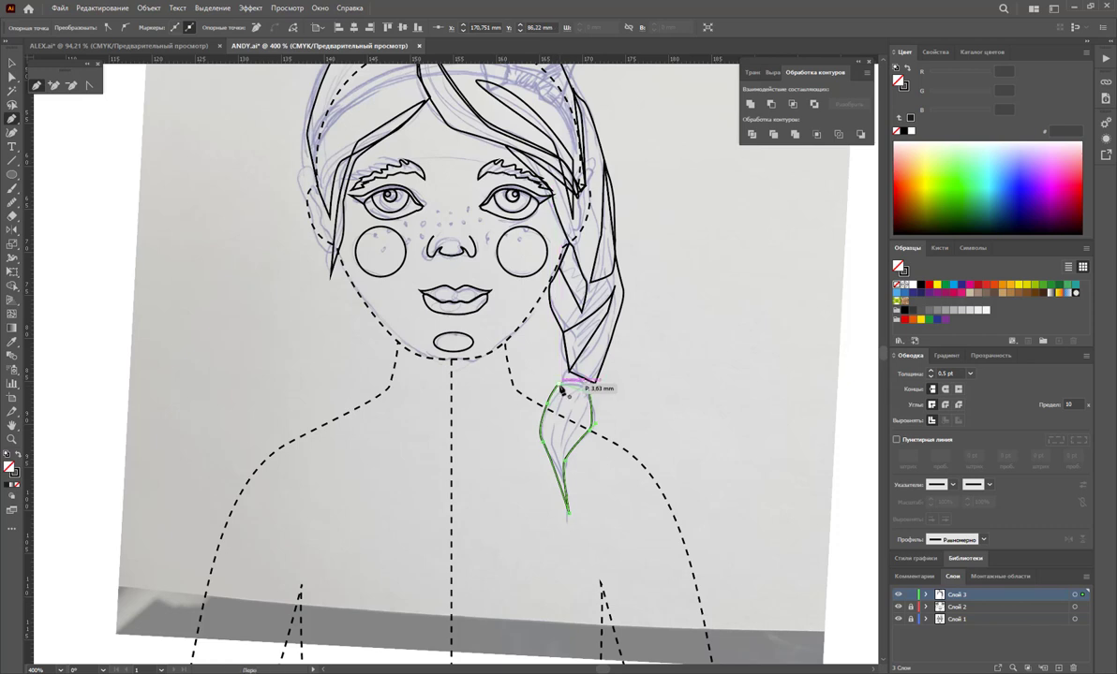
pyautogui.click(593, 398)
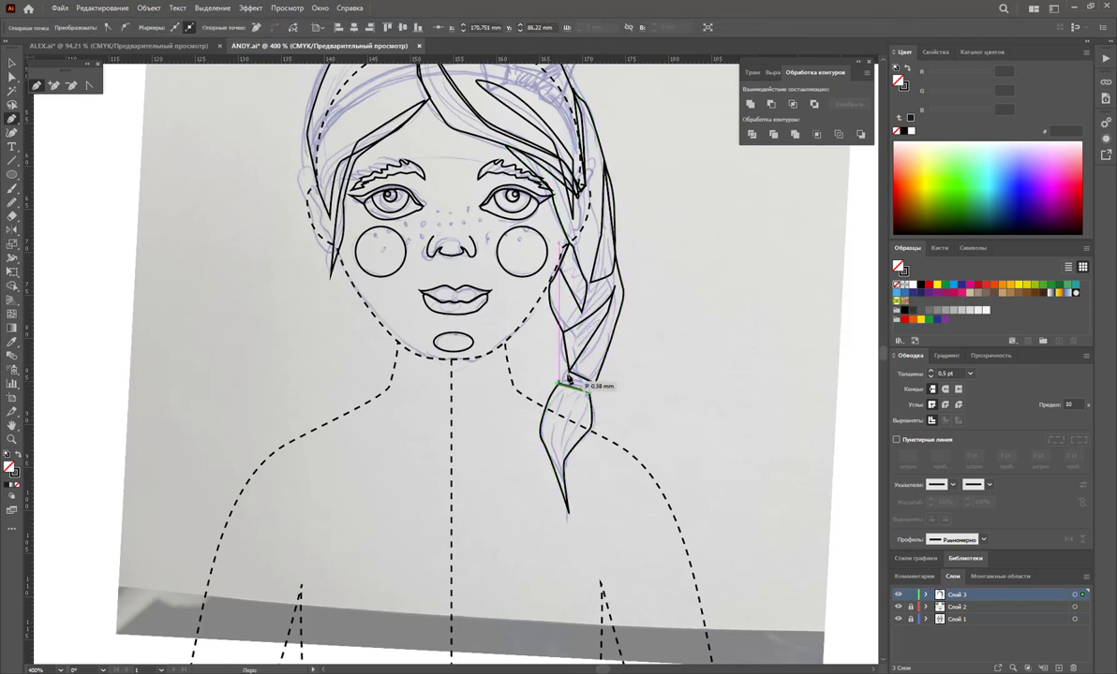
# Outline the next braid sections as closed paths
pyautogui.click(566, 357)
pyautogui.click(611, 294)
pyautogui.click(571, 376)
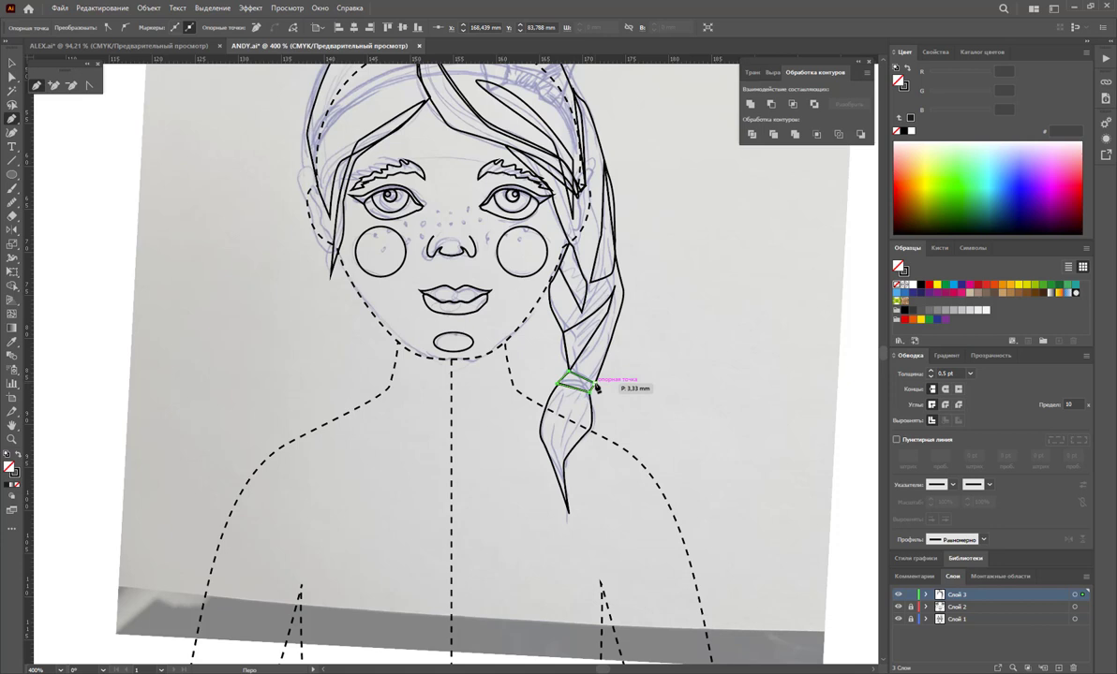
pyautogui.click(622, 302)
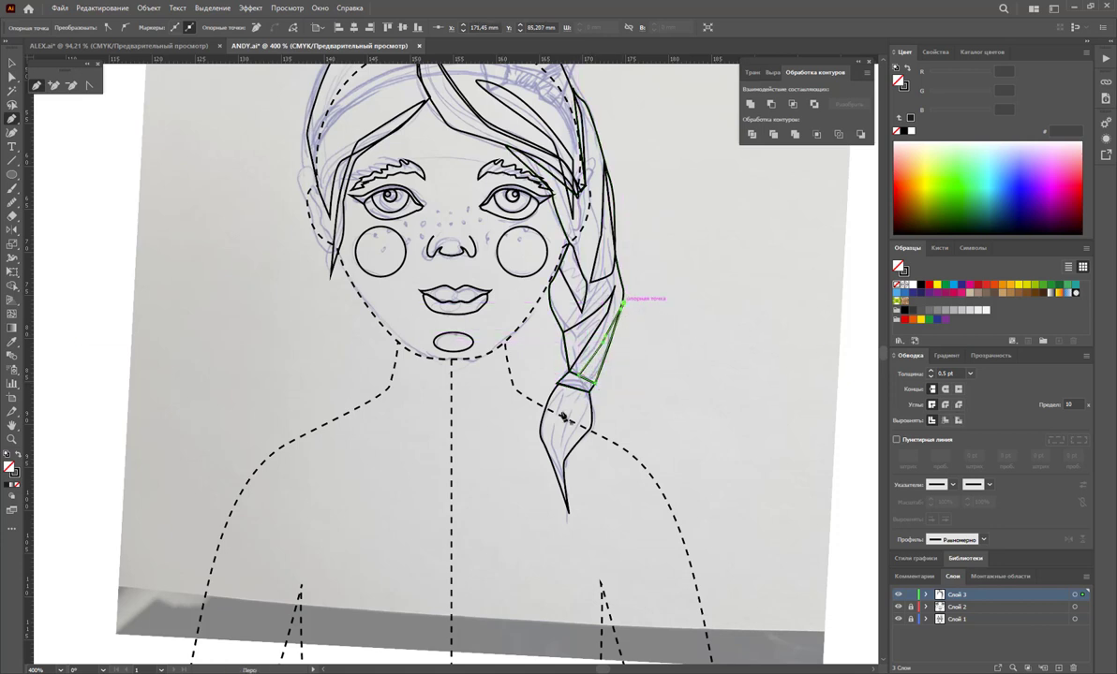
pyautogui.click(573, 384)
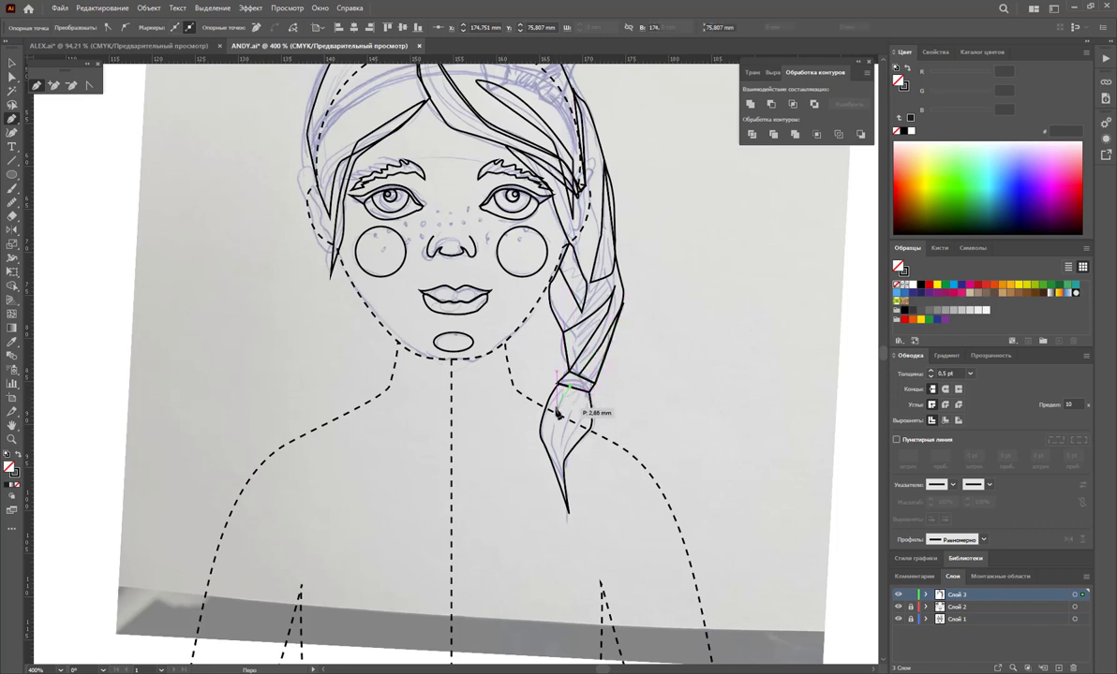
# Outline the band and thin tail strands at the braid tip, then deselect
pyautogui.click(560, 386)
pyautogui.click(555, 463)
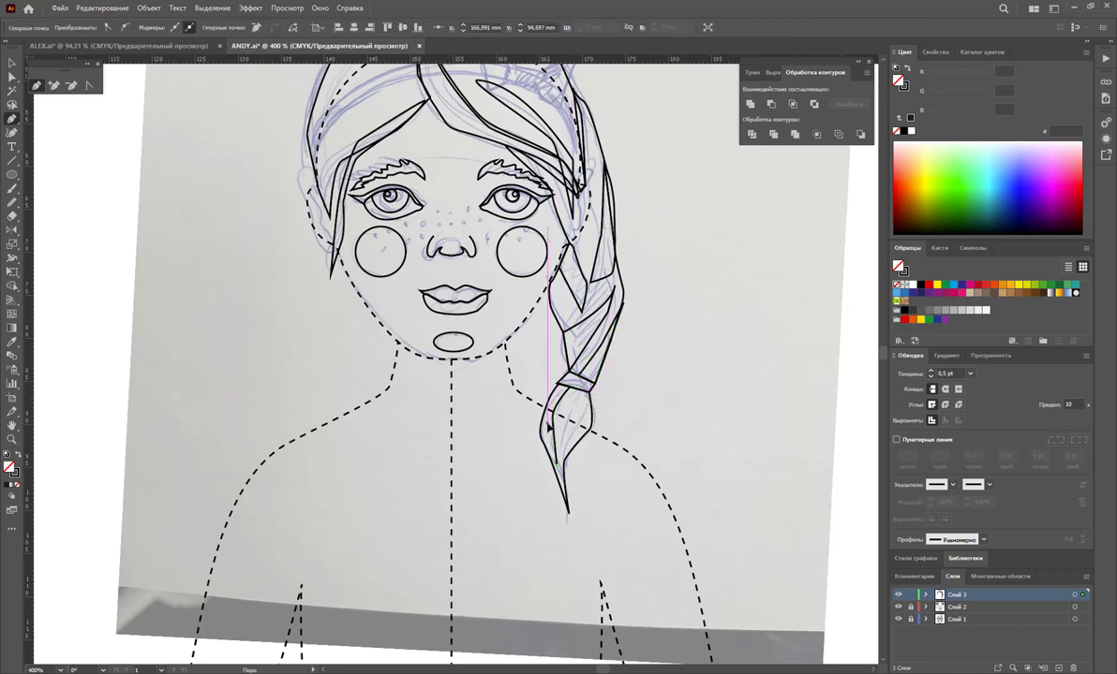
pyautogui.click(570, 385)
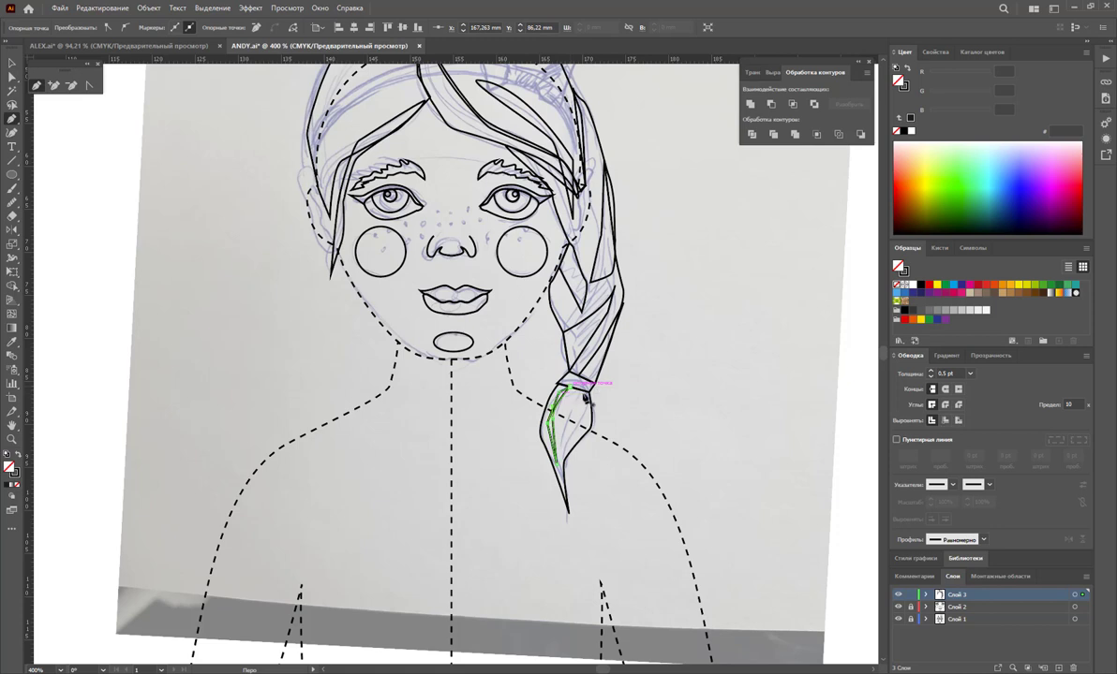
pyautogui.click(580, 394)
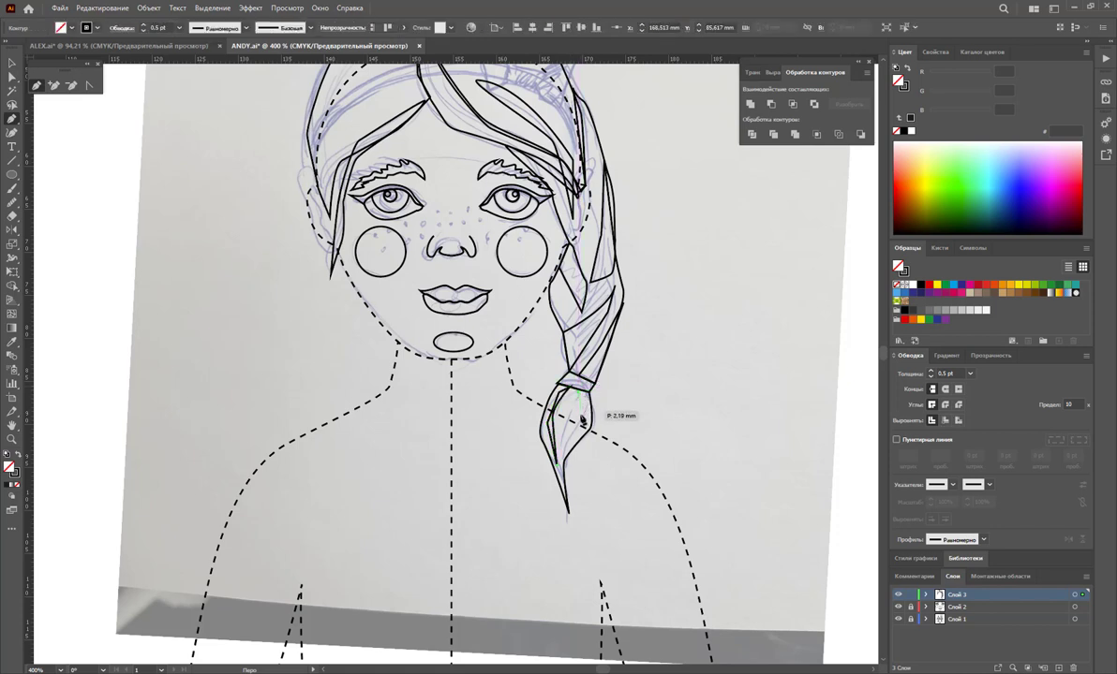
pyautogui.click(565, 439)
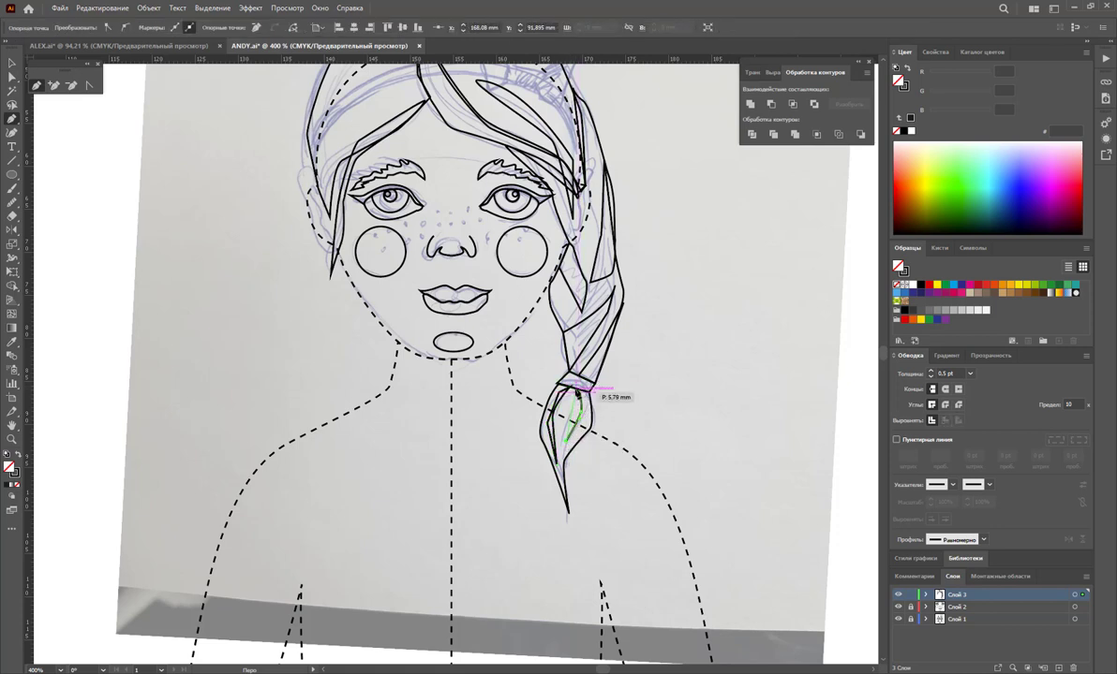
pyautogui.click(582, 397)
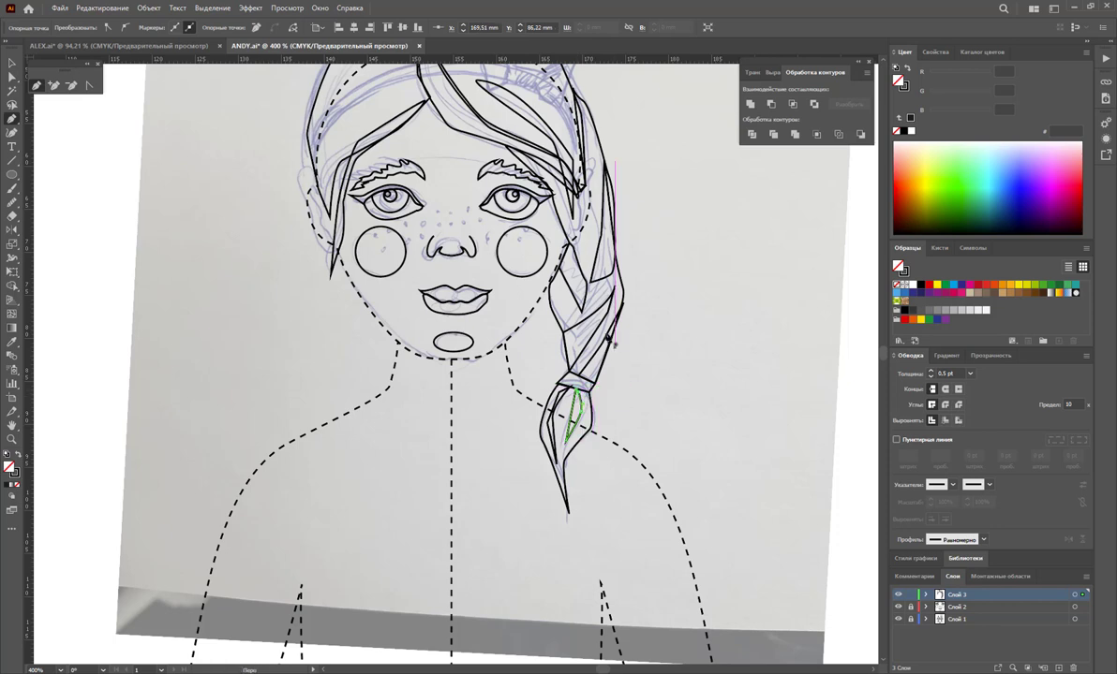
pyautogui.press('v')
pyautogui.click(698, 277)
pyautogui.scroll(3, 655, 262)
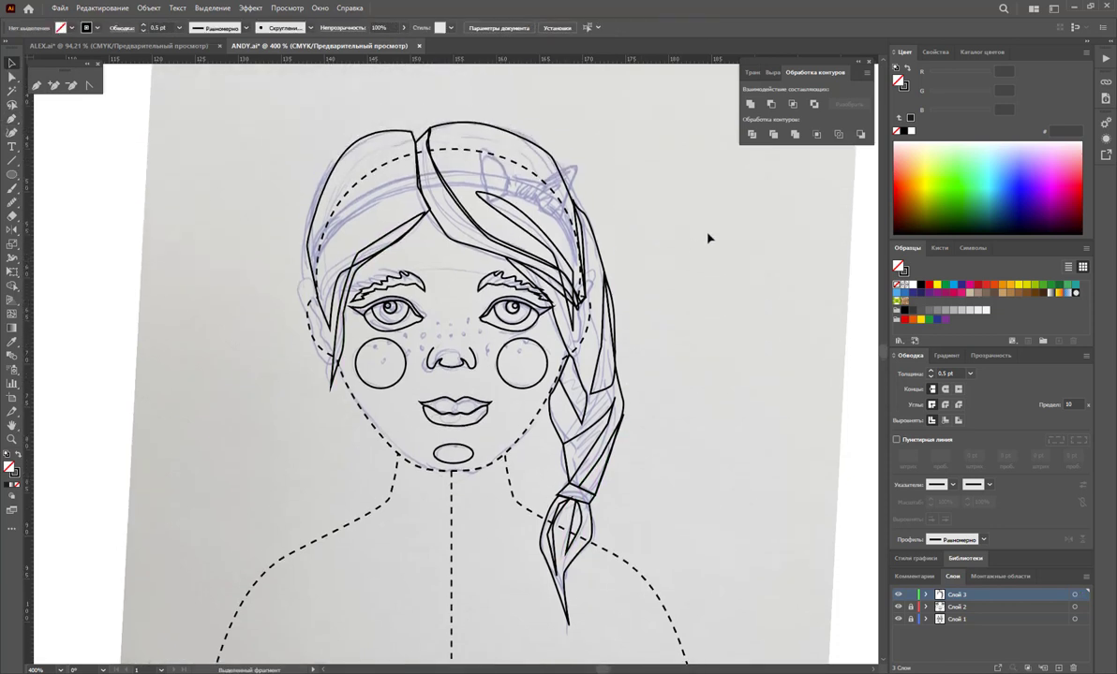
# Draw an open headband curve from the left hair edge over the head to the right side
pyautogui.click(36, 87)
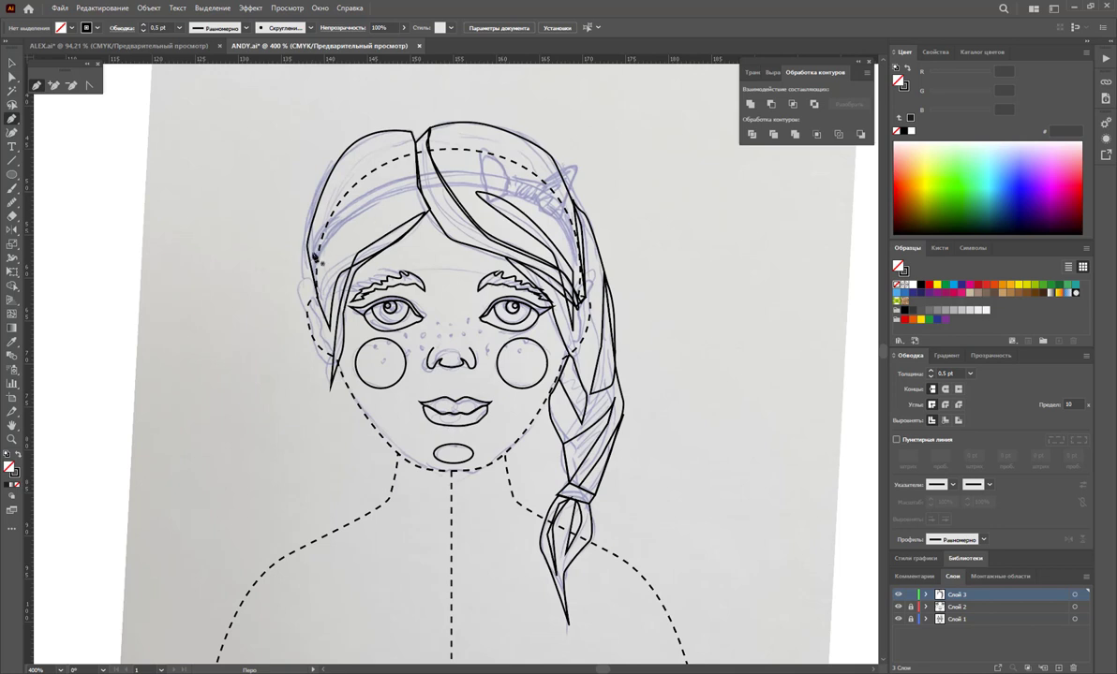
pyautogui.click(310, 254)
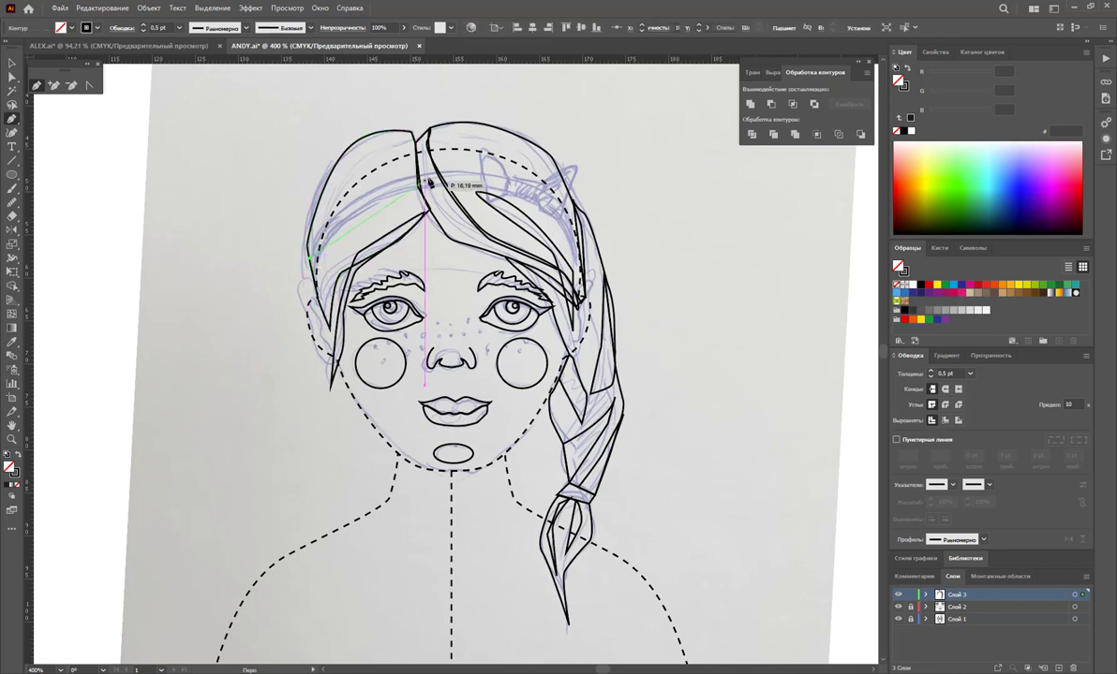
pyautogui.click(429, 183)
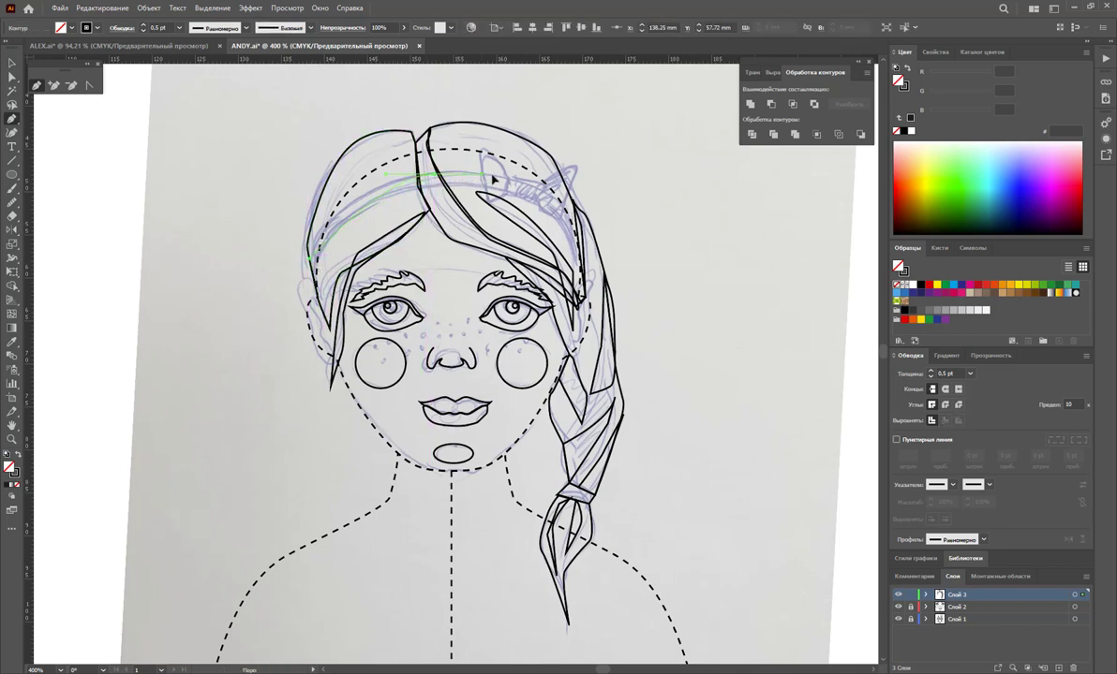
pyautogui.moveTo(493, 179); pyautogui.dragTo(524, 177)
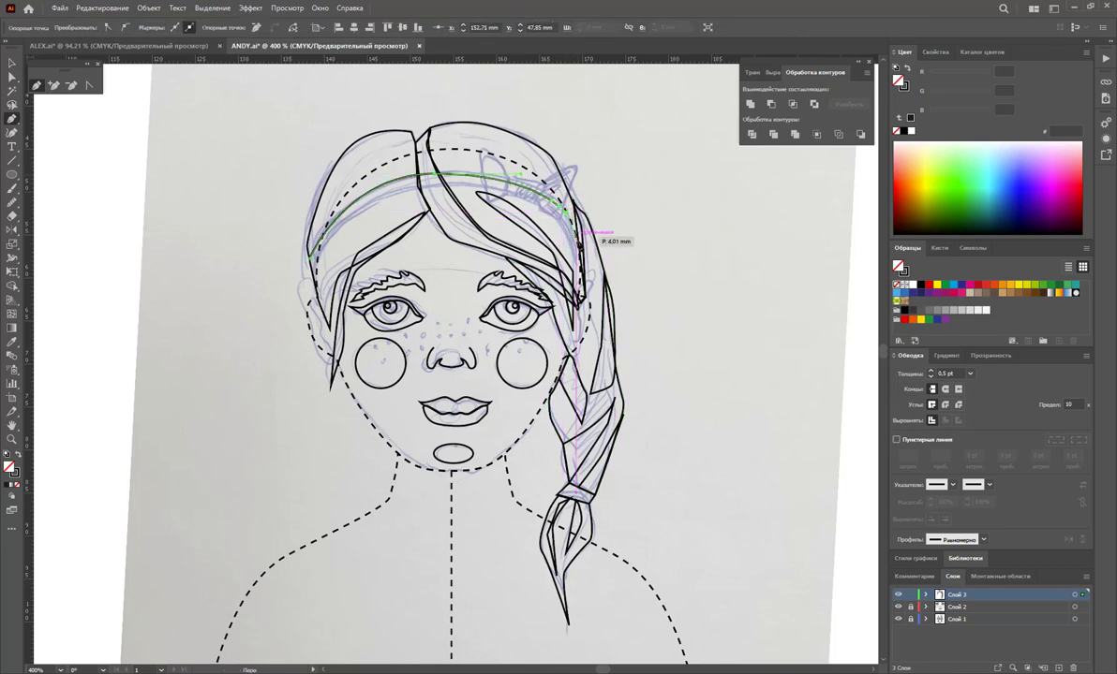
pyautogui.click(580, 233)
pyautogui.press('Return')
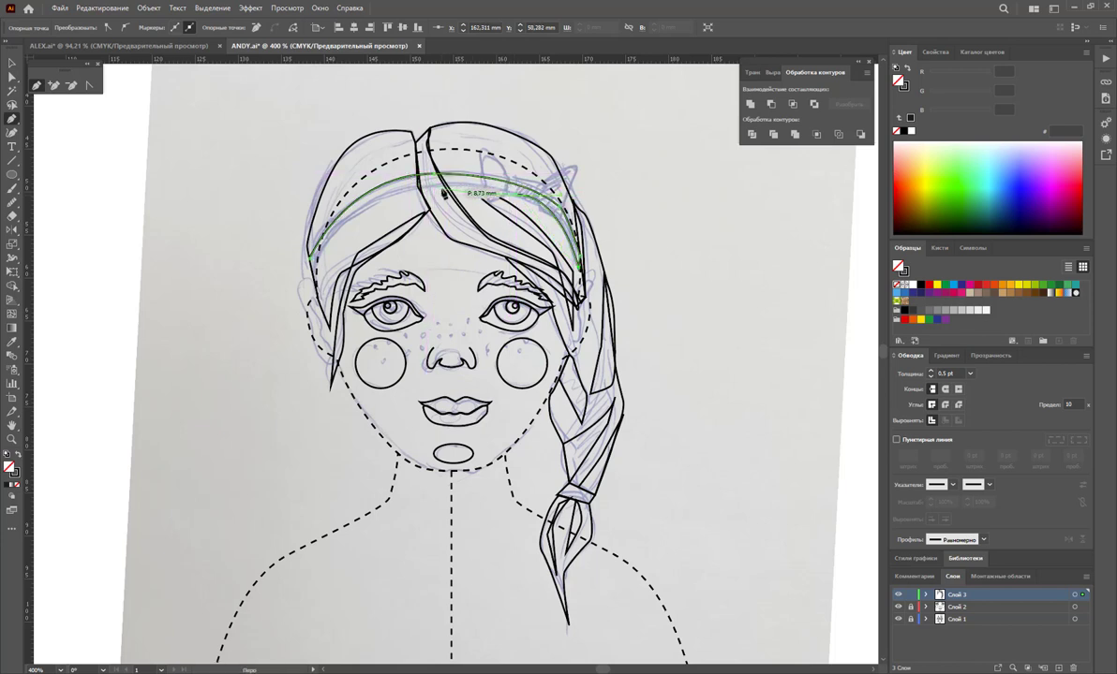
pyautogui.click(444, 189)
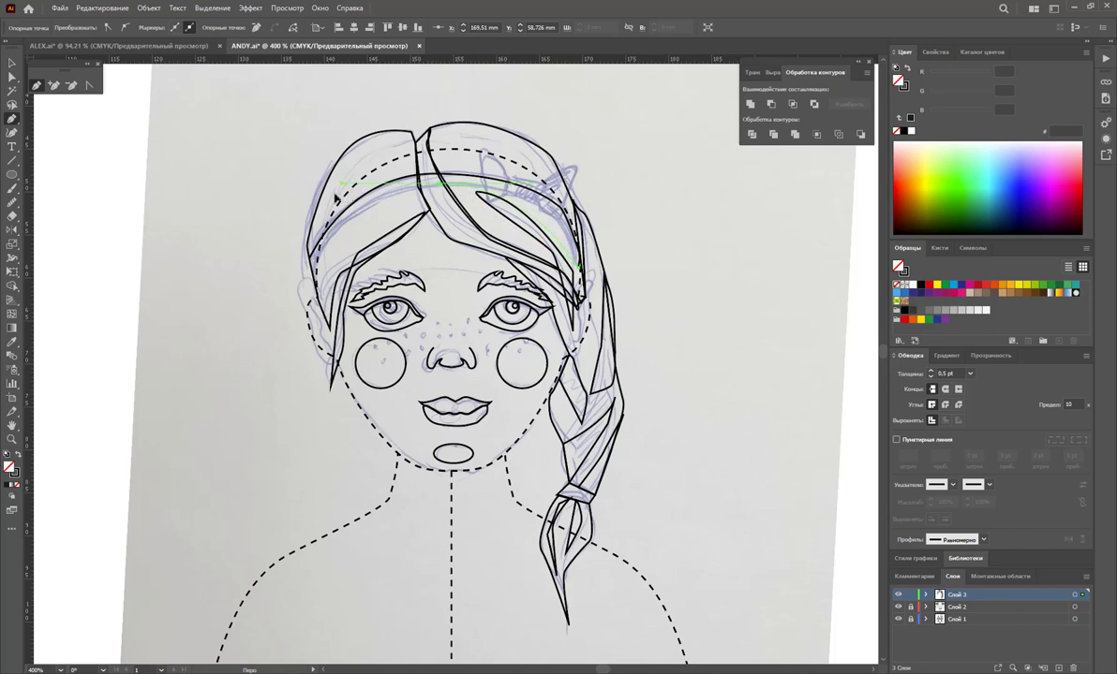
pyautogui.keyDown('ctrl'); pyautogui.click(312, 278); pyautogui.keyUp('ctrl')
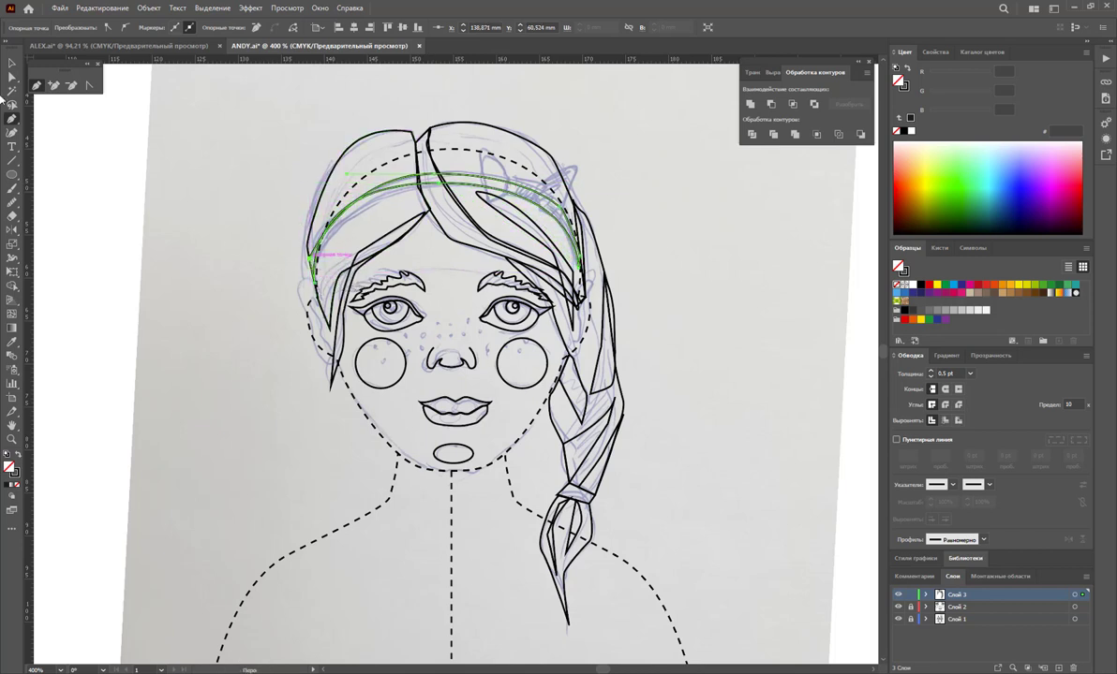
pyautogui.click(679, 265)
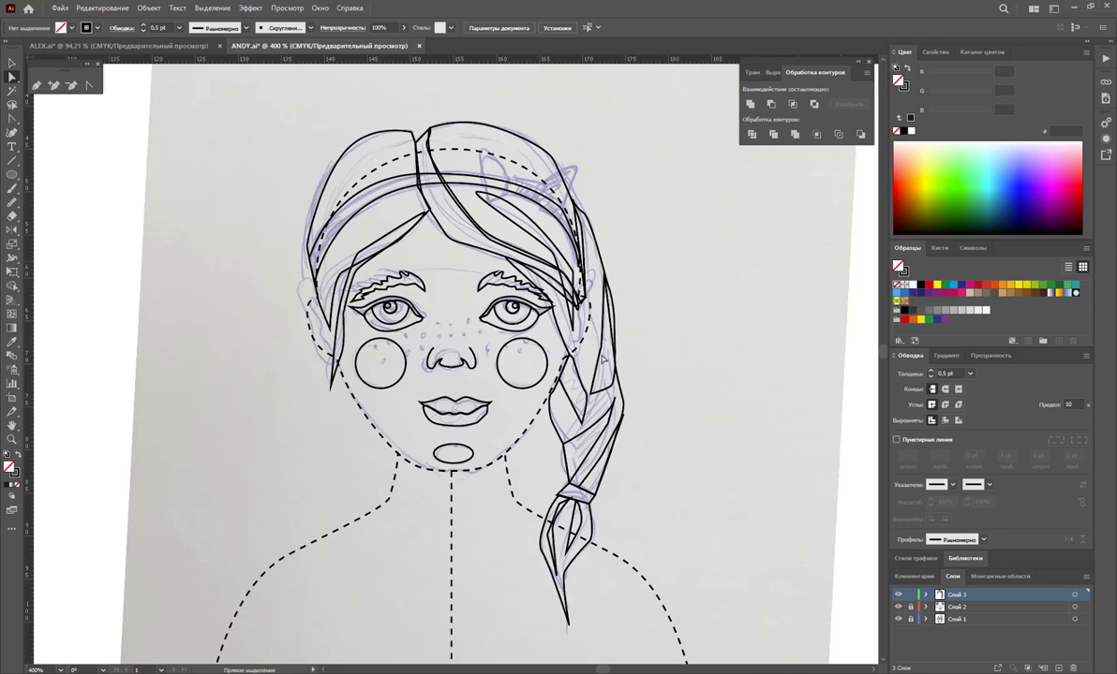
# Zoom out and hide the <Изображение> photo in Слой 1 via its eye icon
pyautogui.press('z')
pyautogui.keyDown('alt'); pyautogui.click(487, 483); pyautogui.keyUp('alt')
pyautogui.keyDown('alt'); pyautogui.click(459, 433); pyautogui.keyUp('alt')
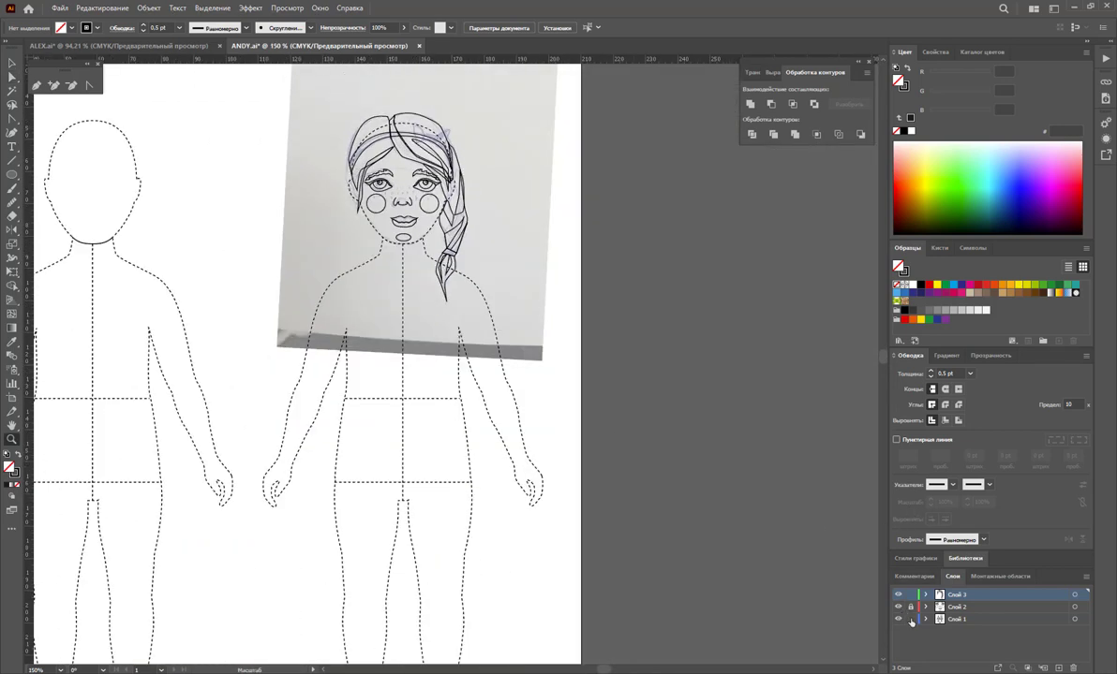
pyautogui.click(926, 620)
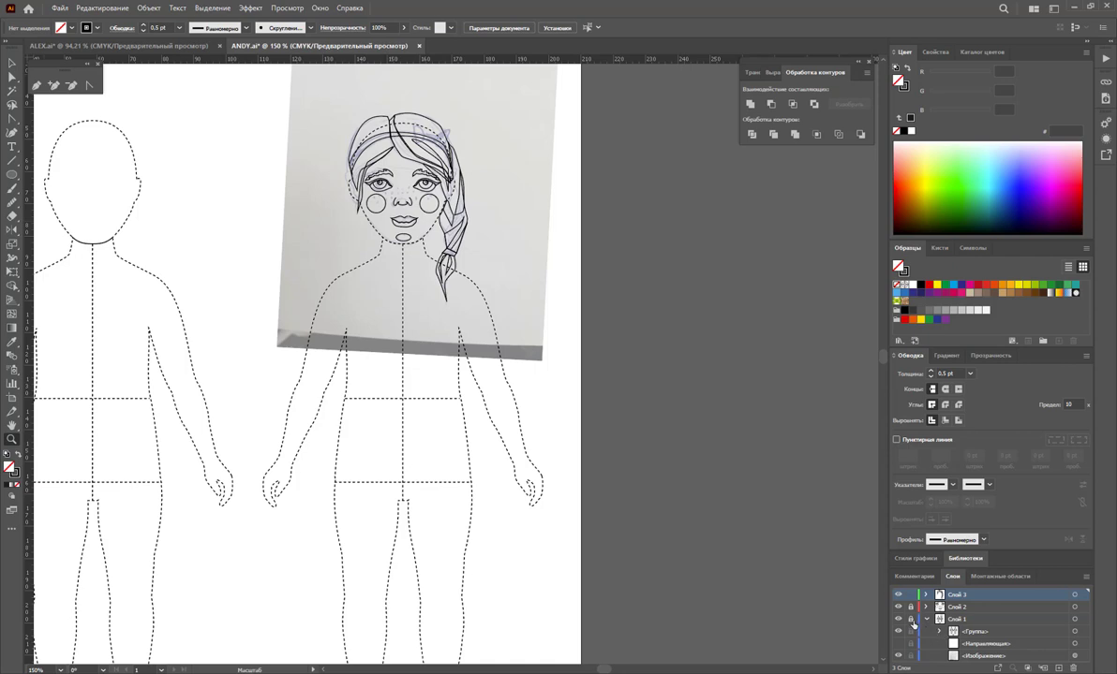
pyautogui.click(897, 657)
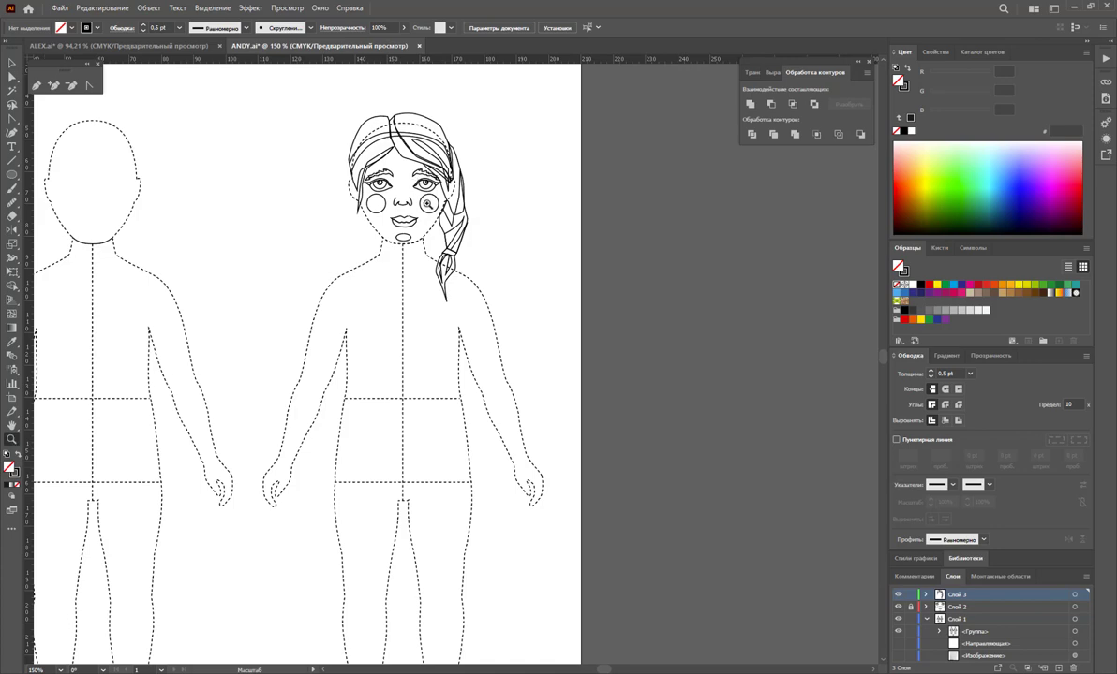
# Zoom into the face and pull a curve handle out of the right jaw anchor
pyautogui.moveTo(405, 244); pyautogui.dragTo(570, 294)
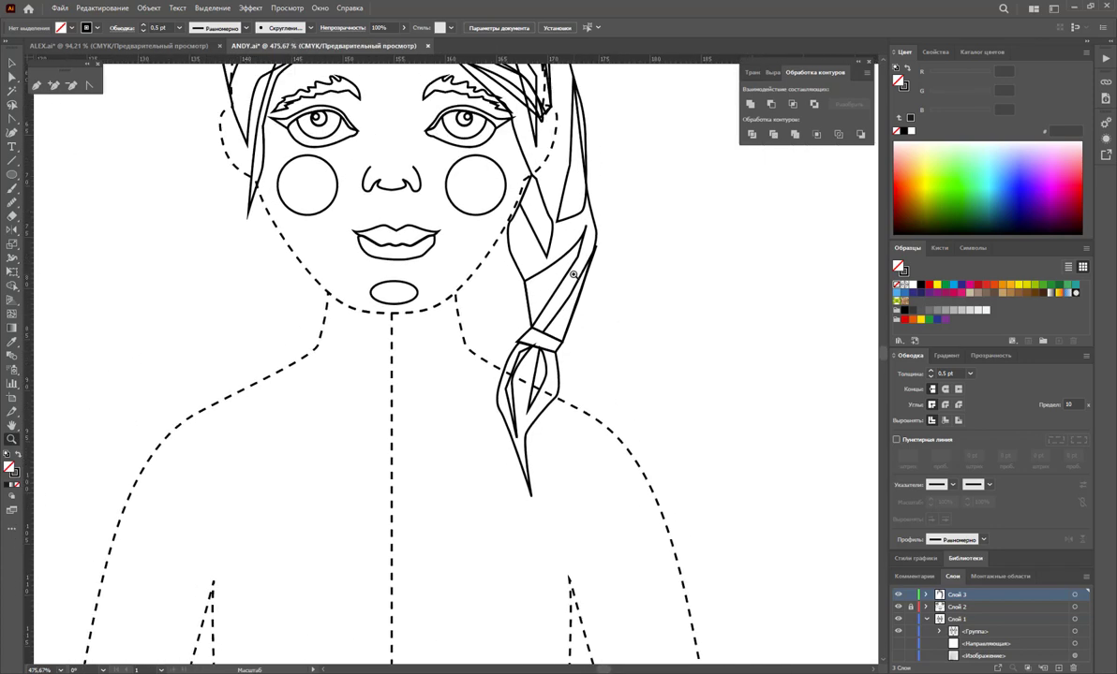
pyautogui.click(12, 75)
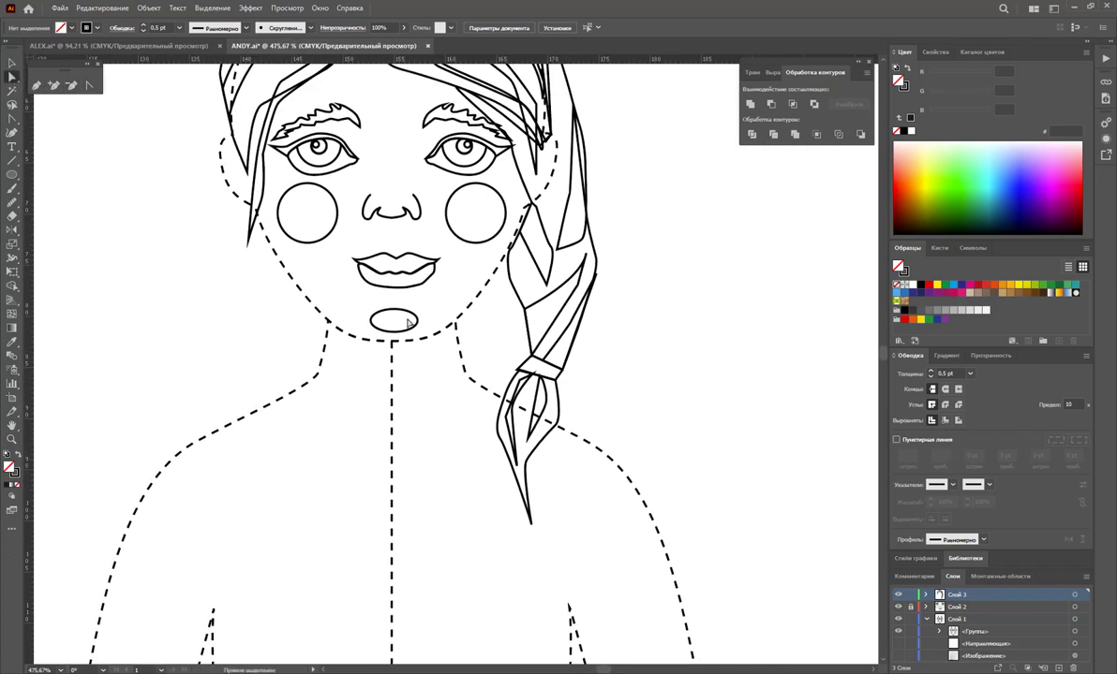
pyautogui.click(423, 343)
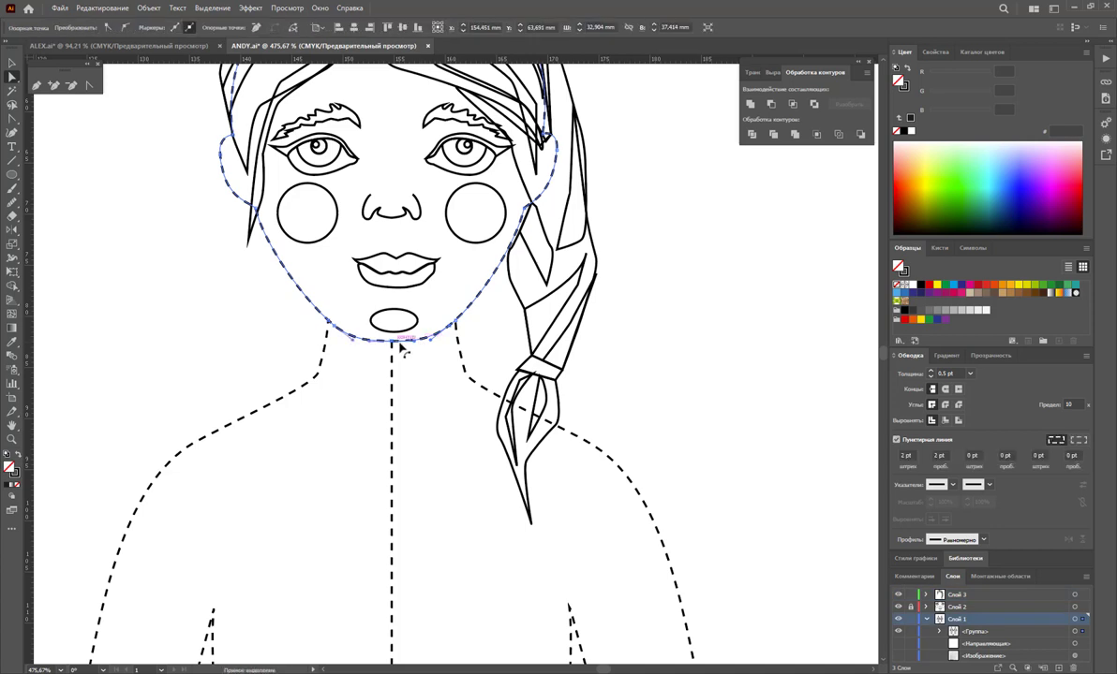
pyautogui.click(457, 324)
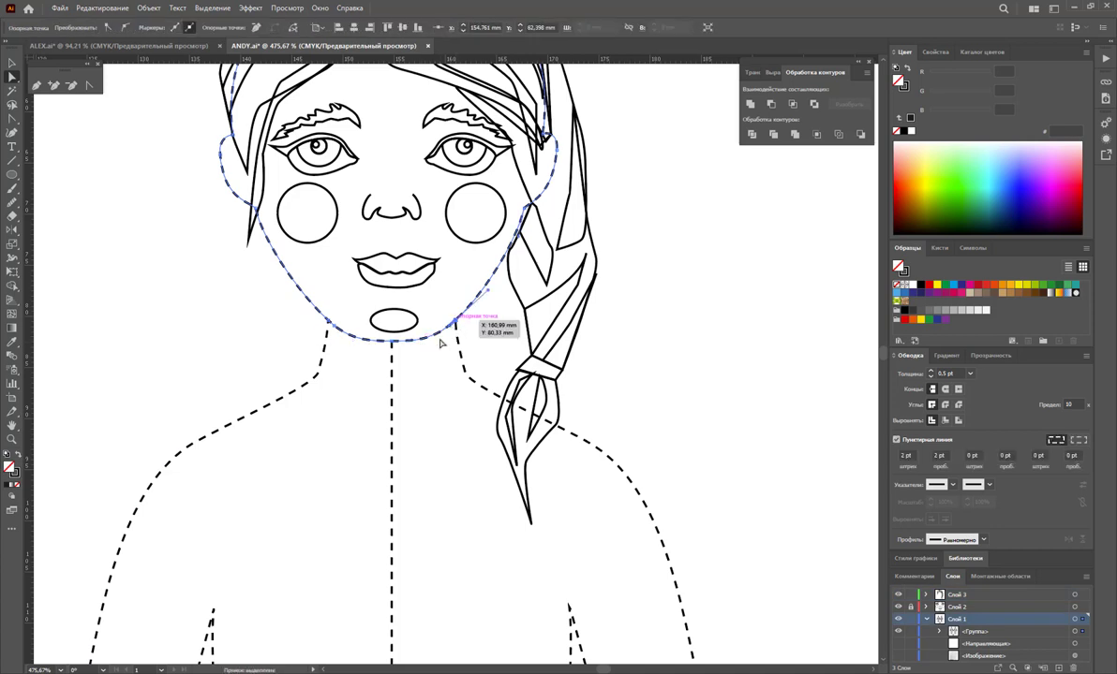
pyautogui.moveTo(492, 297); pyautogui.dragTo(500, 301)
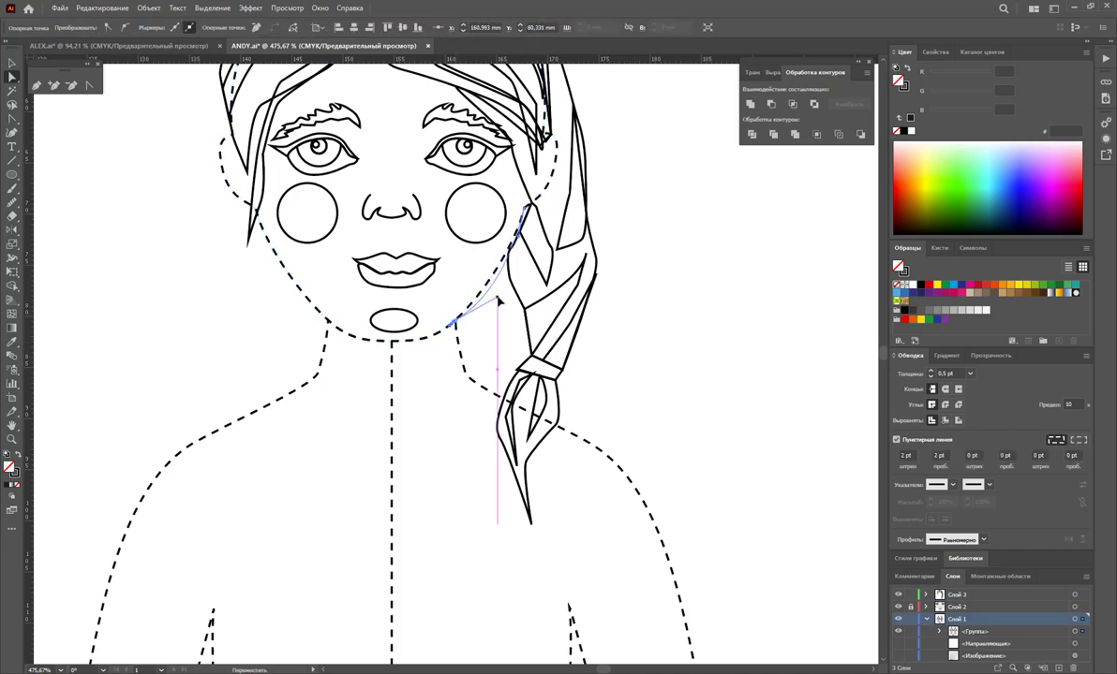
# Reshape the left jaw segment beside the chin into a smoother curve
pyautogui.click(330, 323)
pyautogui.moveTo(330, 320); pyautogui.dragTo(348, 319)
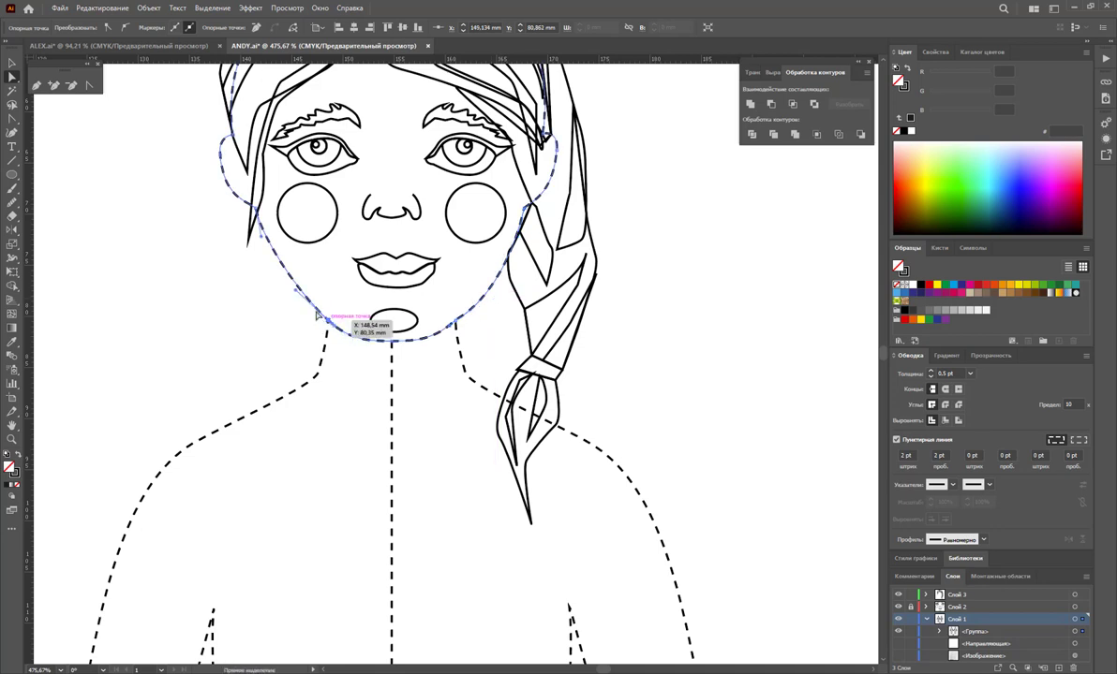
pyautogui.click(291, 296)
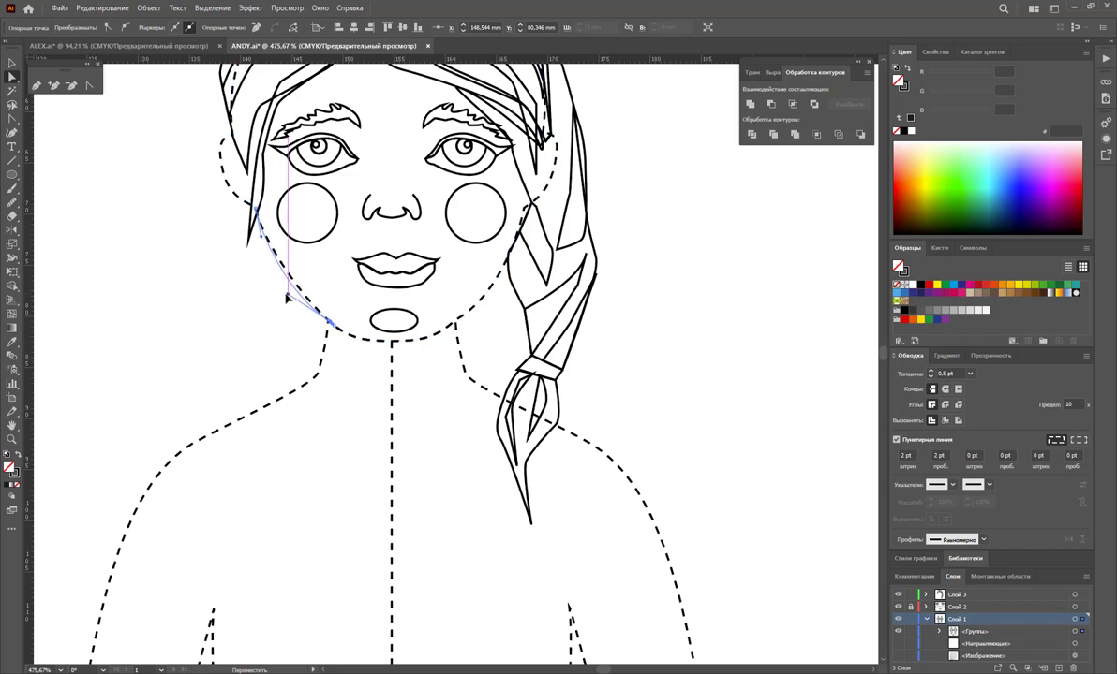
pyautogui.moveTo(354, 332); pyautogui.dragTo(361, 337)
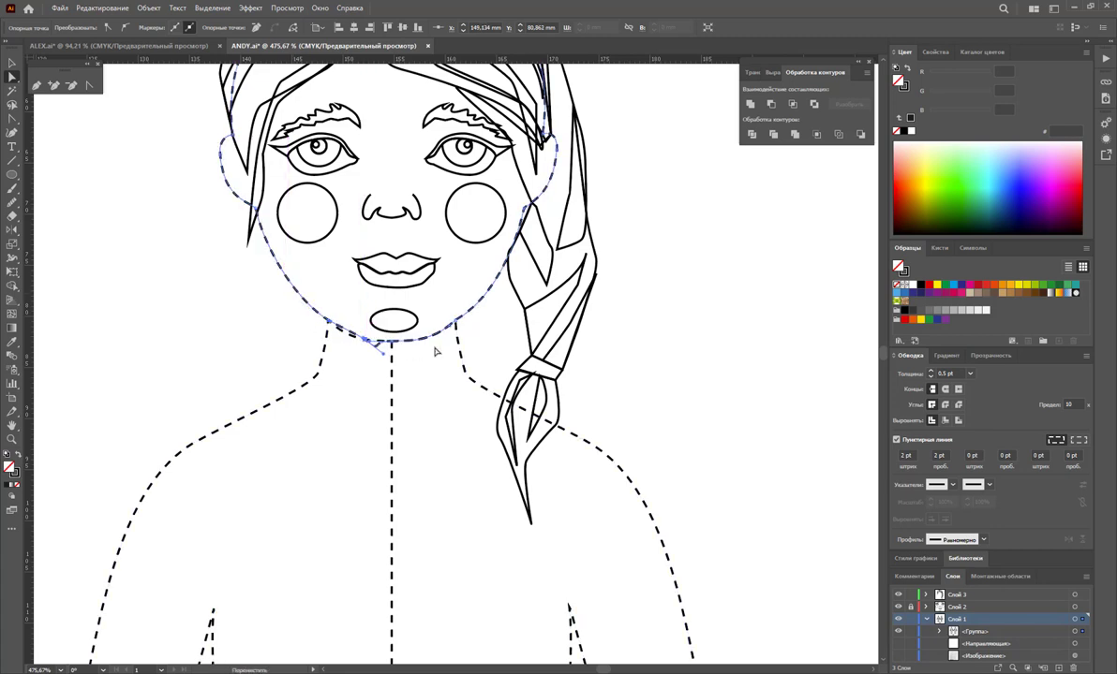
pyautogui.click(71, 85)
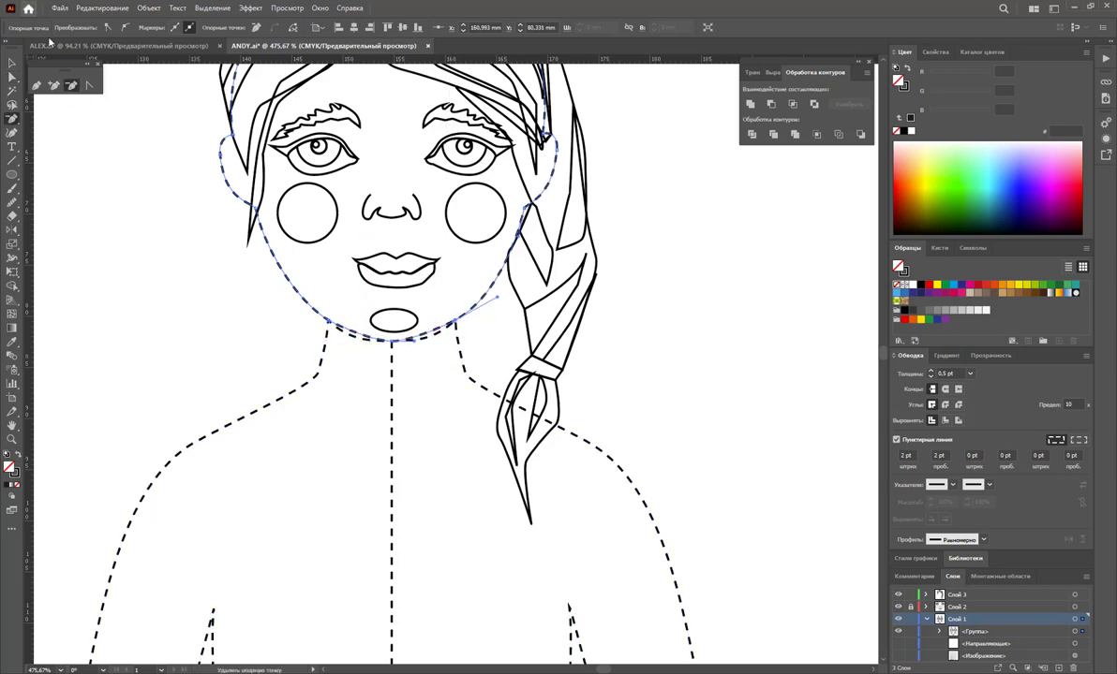
# Turn off the dashed line so the neck and shoulder outline is solid
pyautogui.press('a')
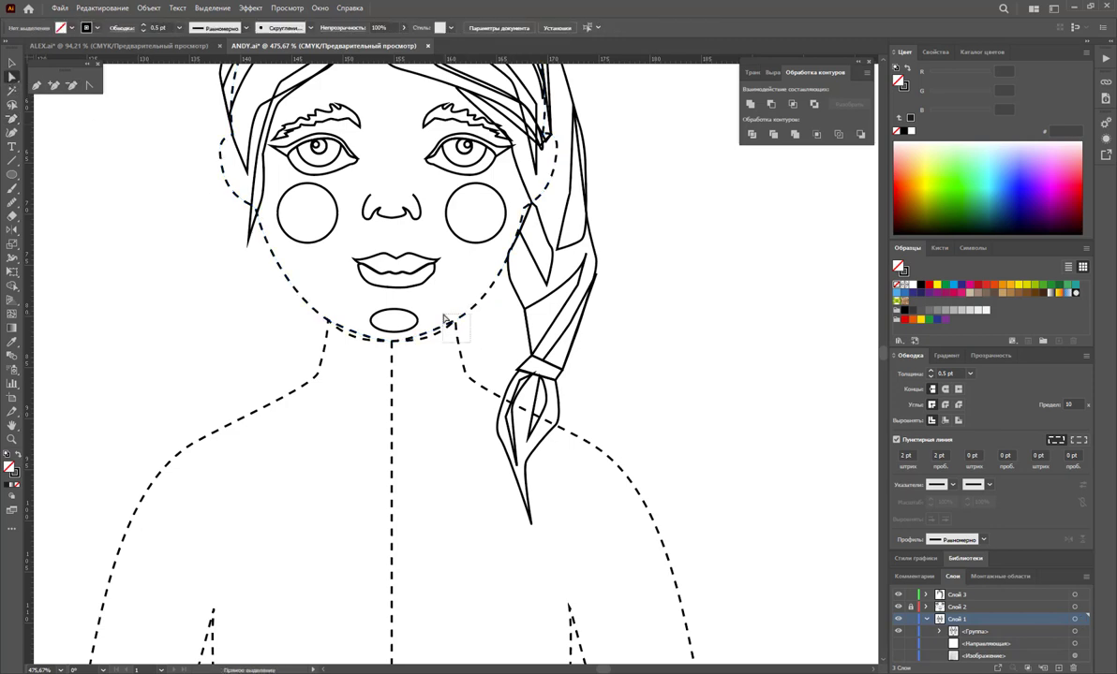
pyautogui.click(461, 354)
pyautogui.click(896, 440)
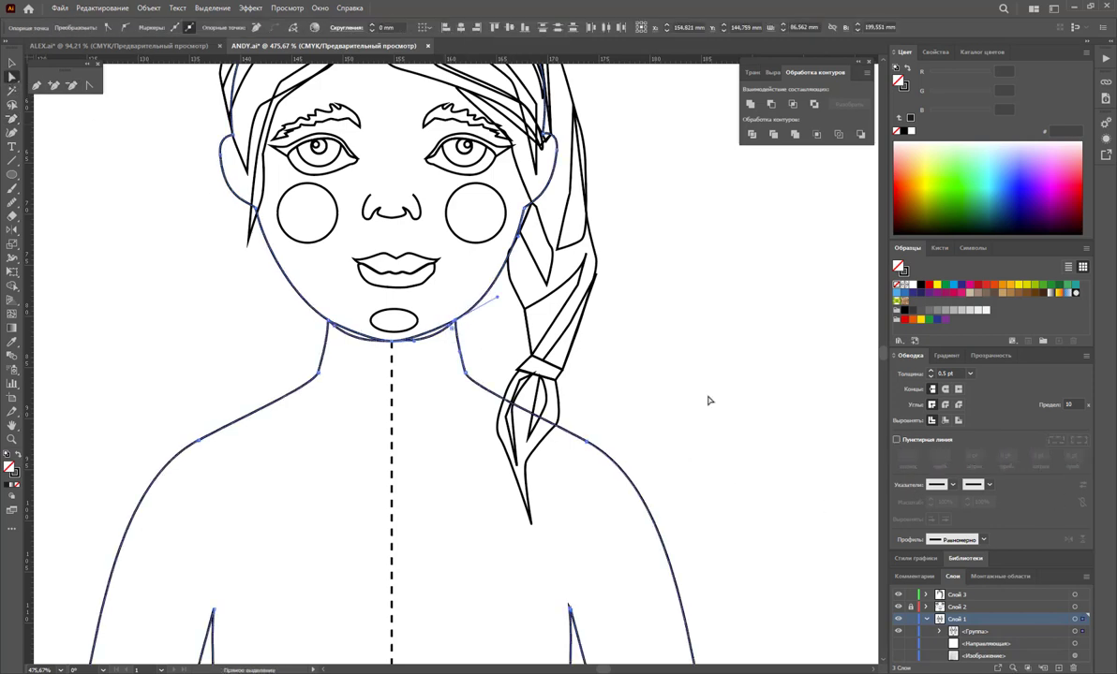
pyautogui.click(491, 391)
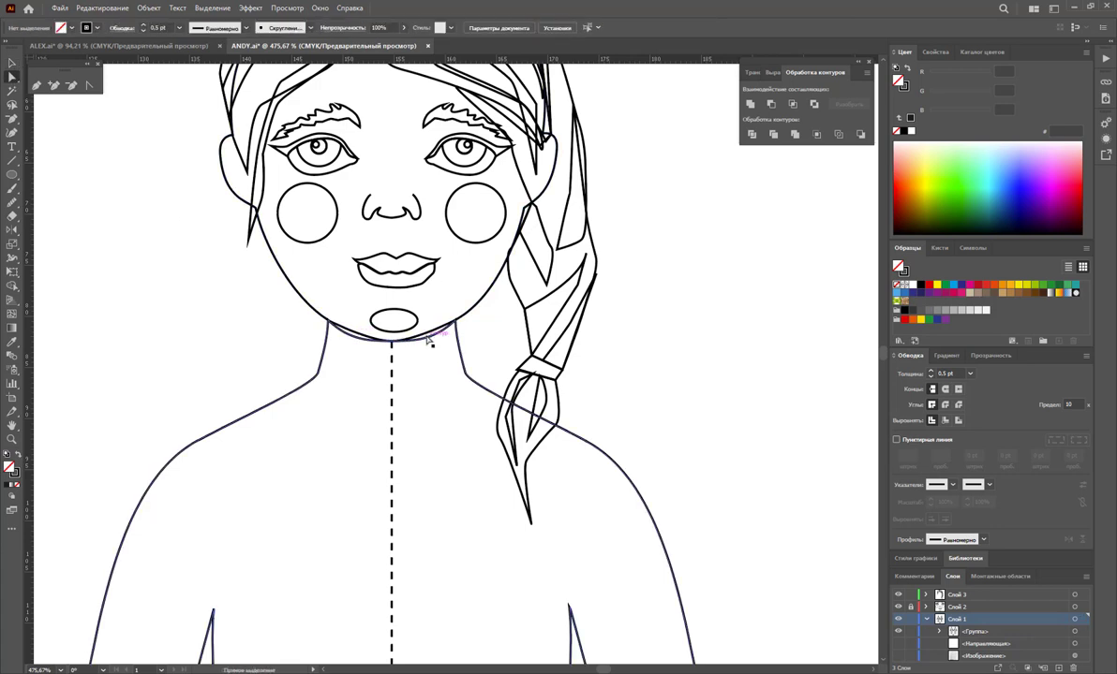
# Nudge the face outline's left jaw point 0.52 mm so the jaw meets the neck lines
pyautogui.click(393, 342)
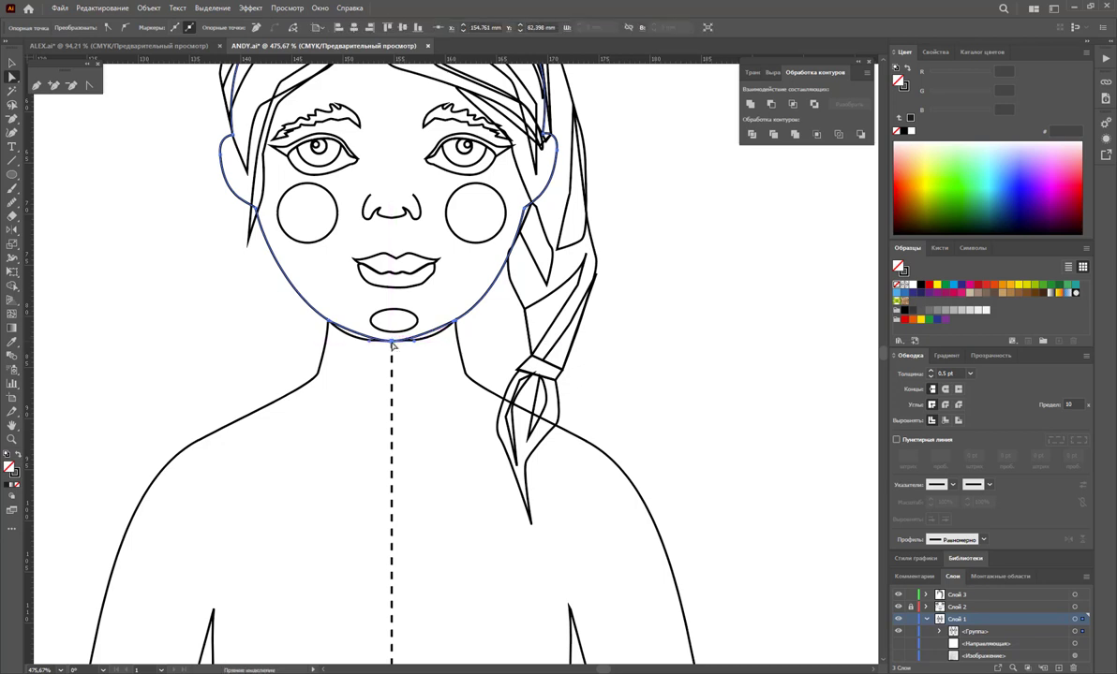
pyautogui.click(457, 325)
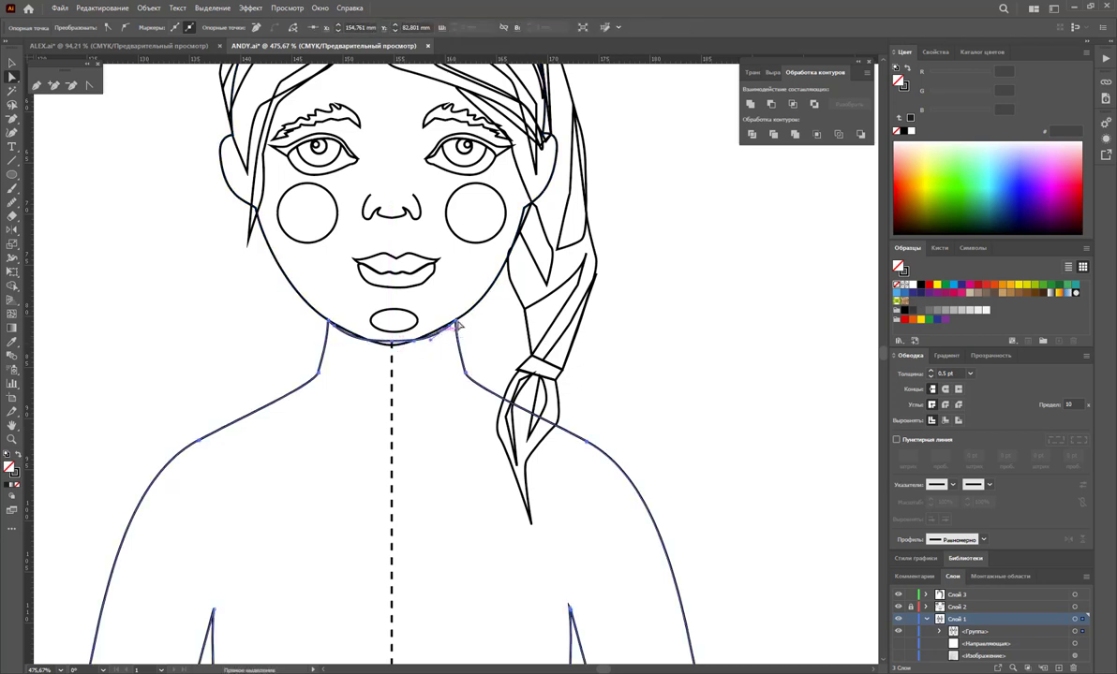
pyautogui.click(421, 342)
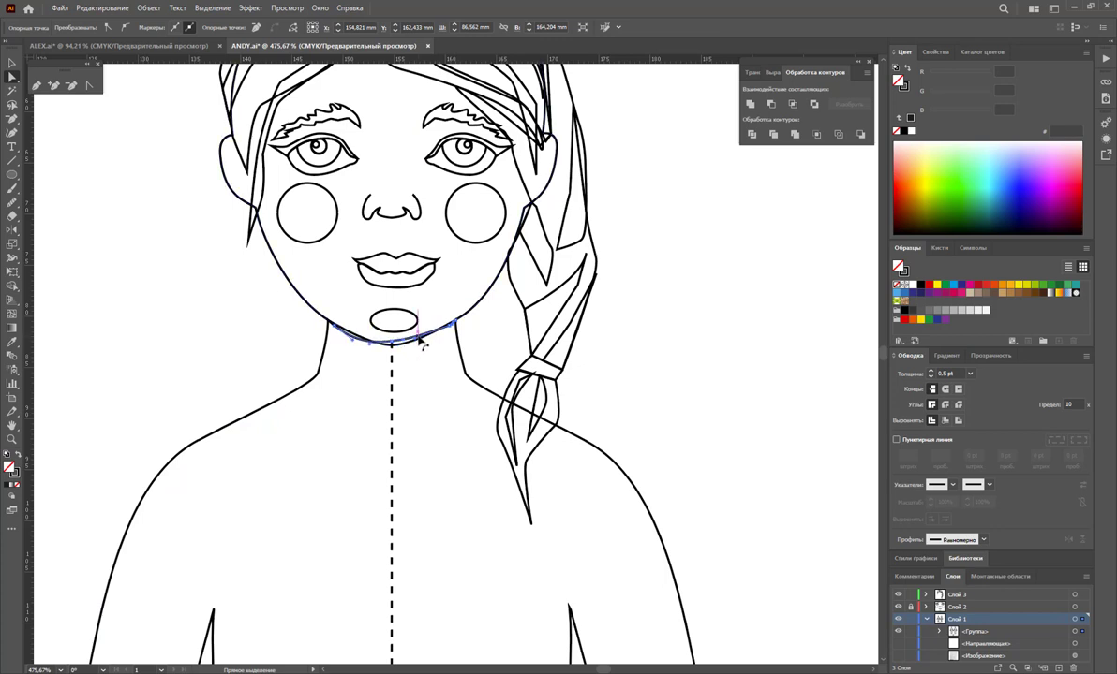
pyautogui.click(412, 342)
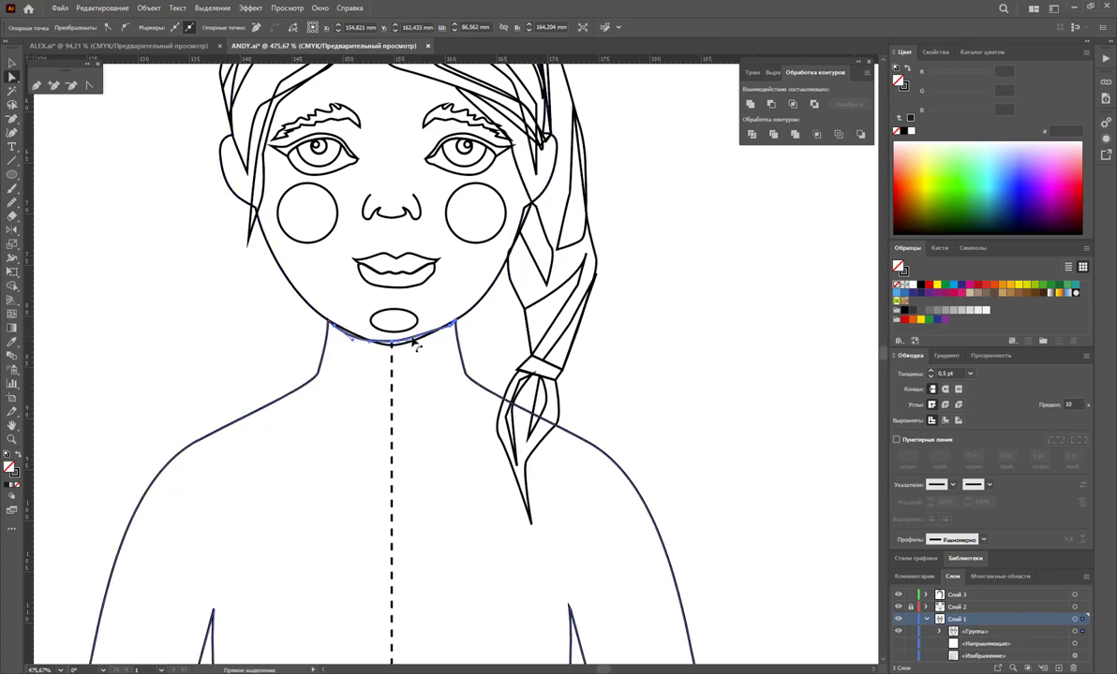
pyautogui.moveTo(330, 327); pyautogui.dragTo(341, 325)
pyautogui.click(341, 330)
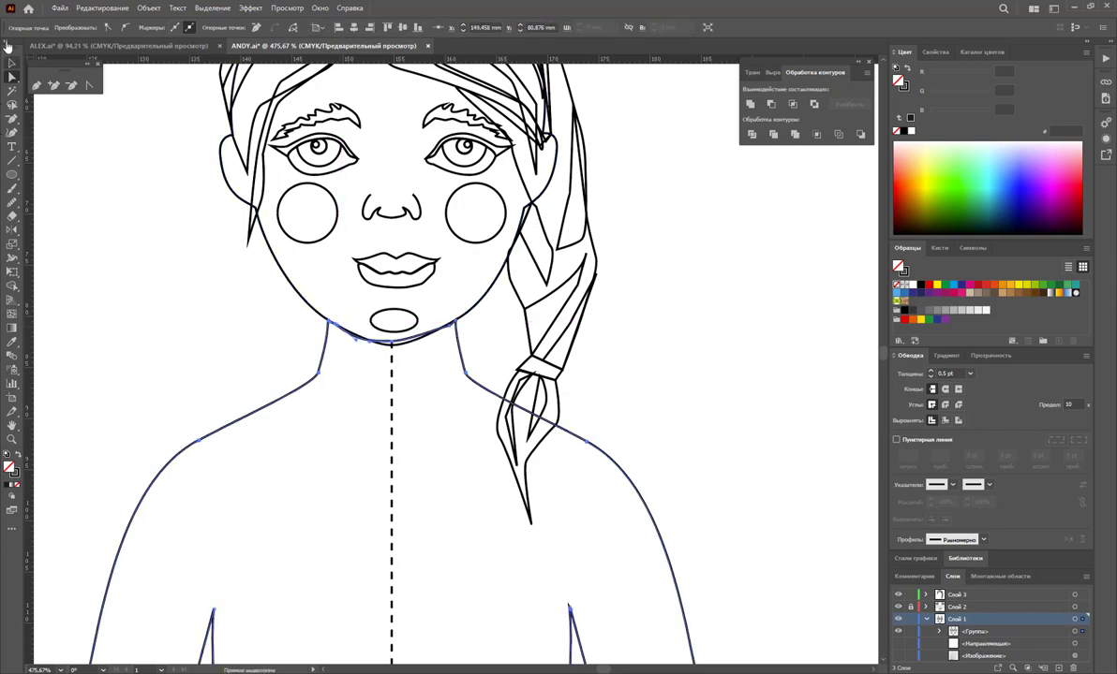
# Deselect and zoom out to show the whole torso
pyautogui.click(11, 61)
pyautogui.click(505, 565)
pyautogui.press('z')
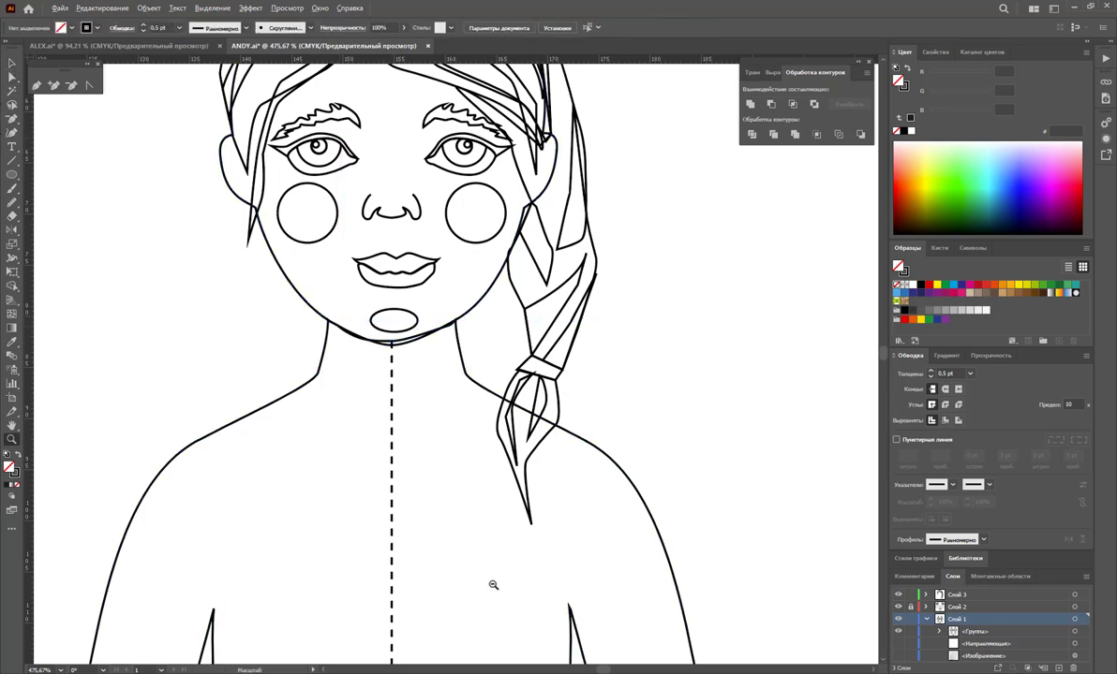
pyautogui.keyDown('alt'); pyautogui.click(452, 498); pyautogui.keyUp('alt')
pyautogui.keyDown('alt'); pyautogui.click(450, 474); pyautogui.keyUp('alt')
# Open the Skin Tones swatch library and enlarge its panel beside the figure
pyautogui.keyDown('alt'); pyautogui.click(462, 472); pyautogui.keyUp('alt')
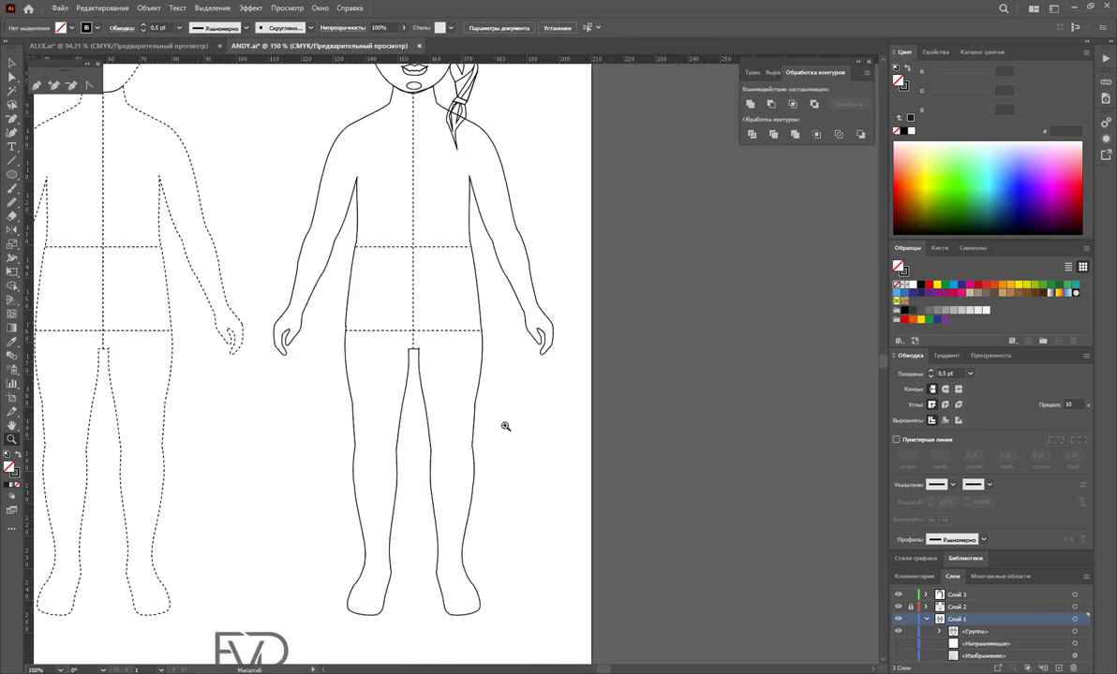
pyautogui.scroll(3, 506, 427)
pyautogui.click(320, 8)
pyautogui.moveTo(394, 604)
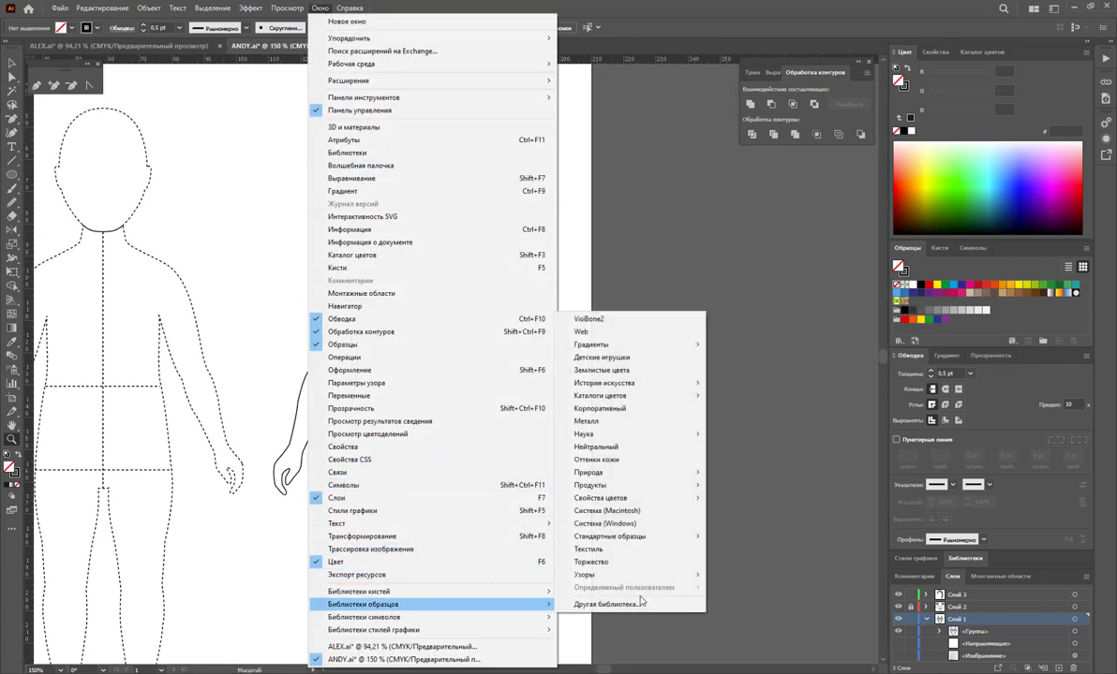
pyautogui.click(609, 460)
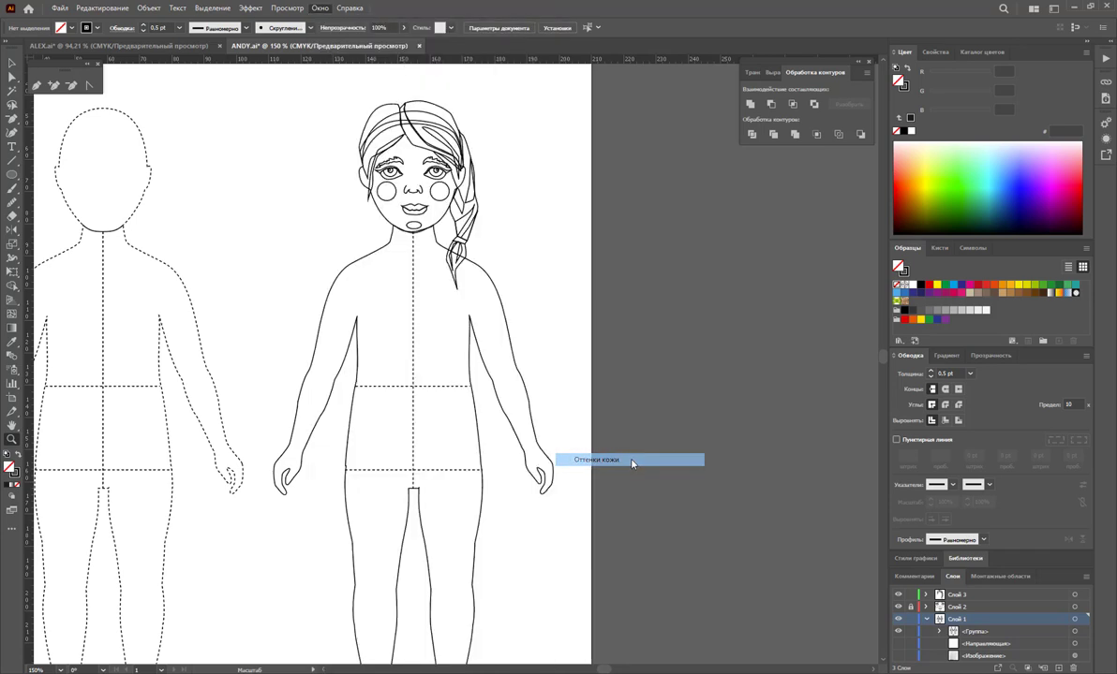
pyautogui.moveTo(567, 316); pyautogui.dragTo(721, 162)
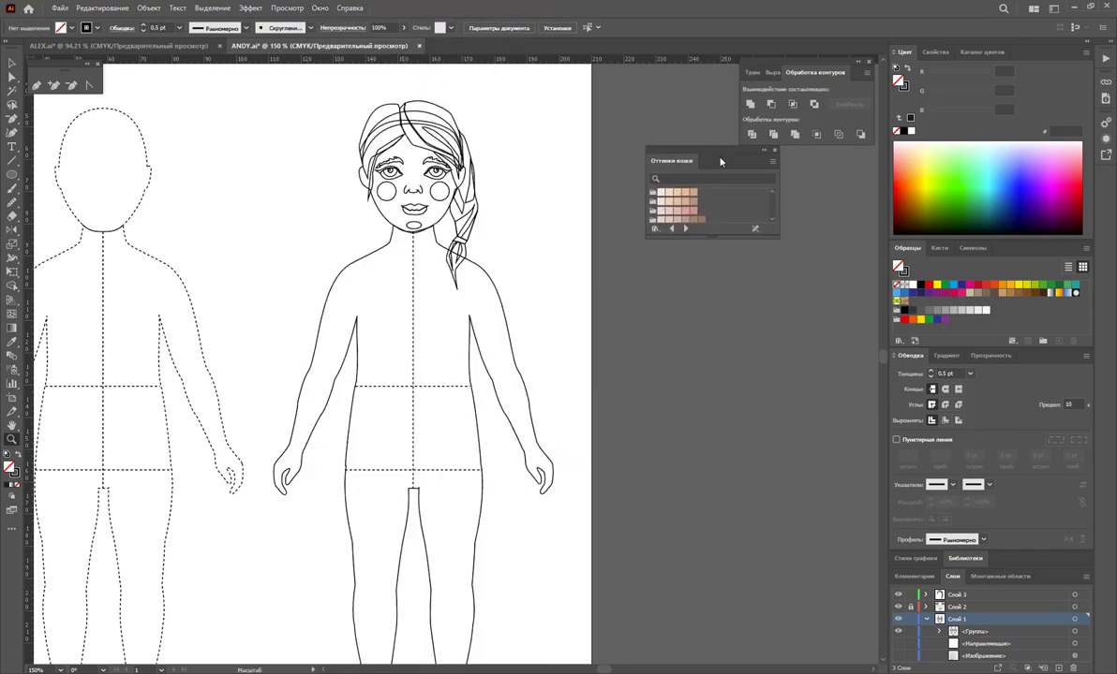
pyautogui.moveTo(717, 238); pyautogui.dragTo(718, 290)
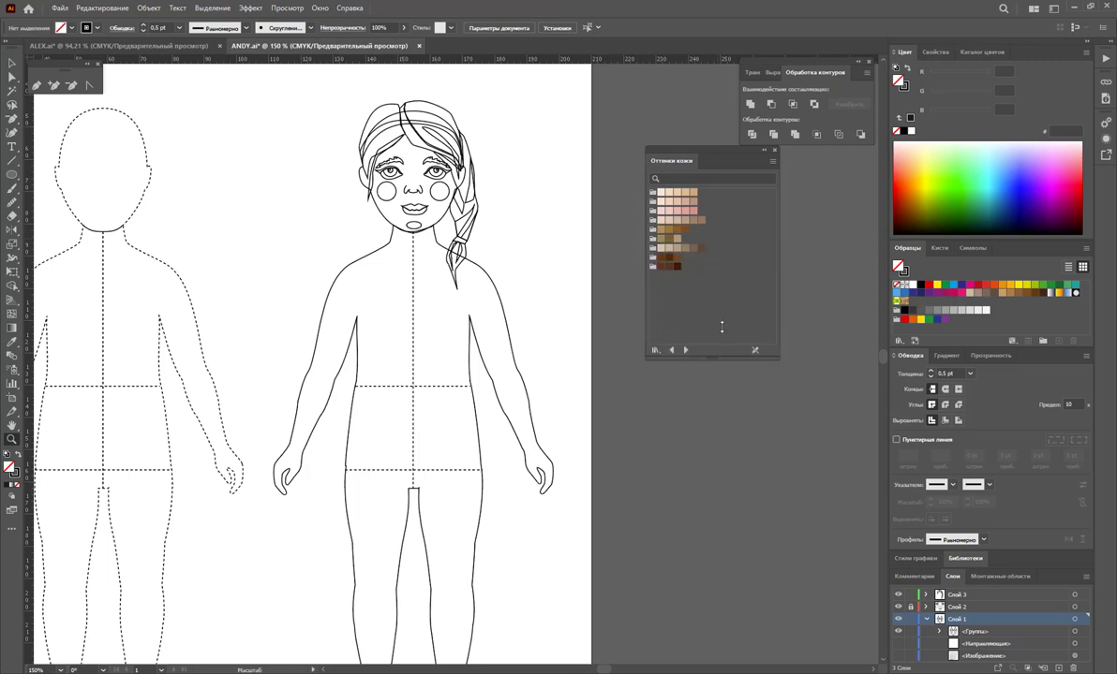
# Ungroup the figure outlines into separate paths
pyautogui.click(15, 65)
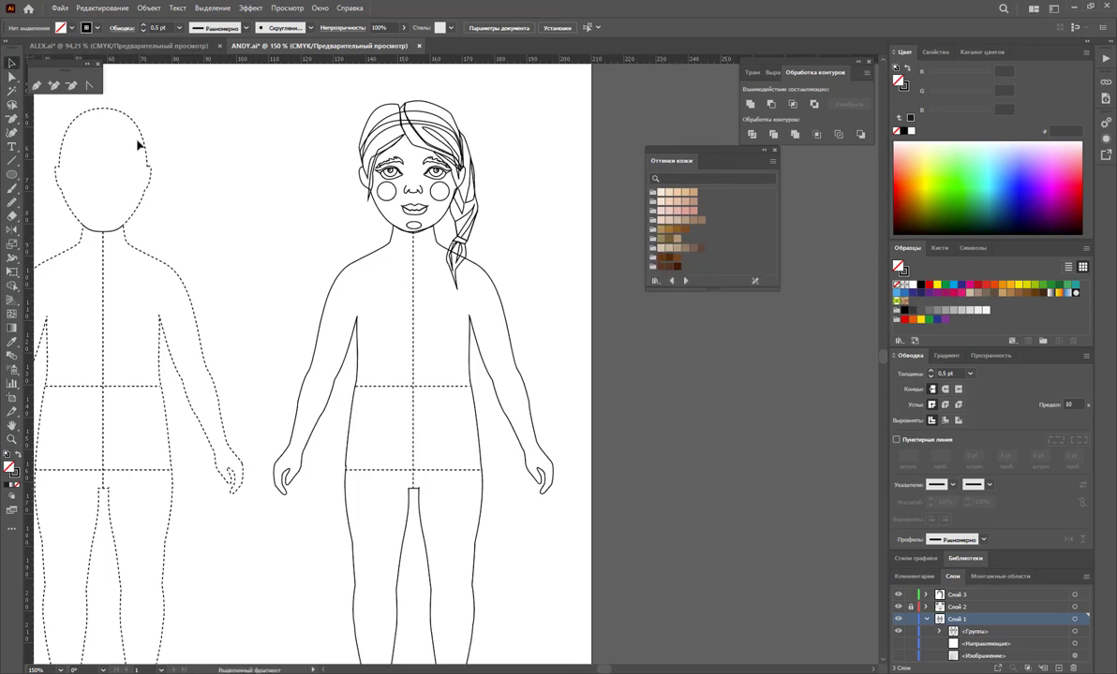
pyautogui.click(521, 325)
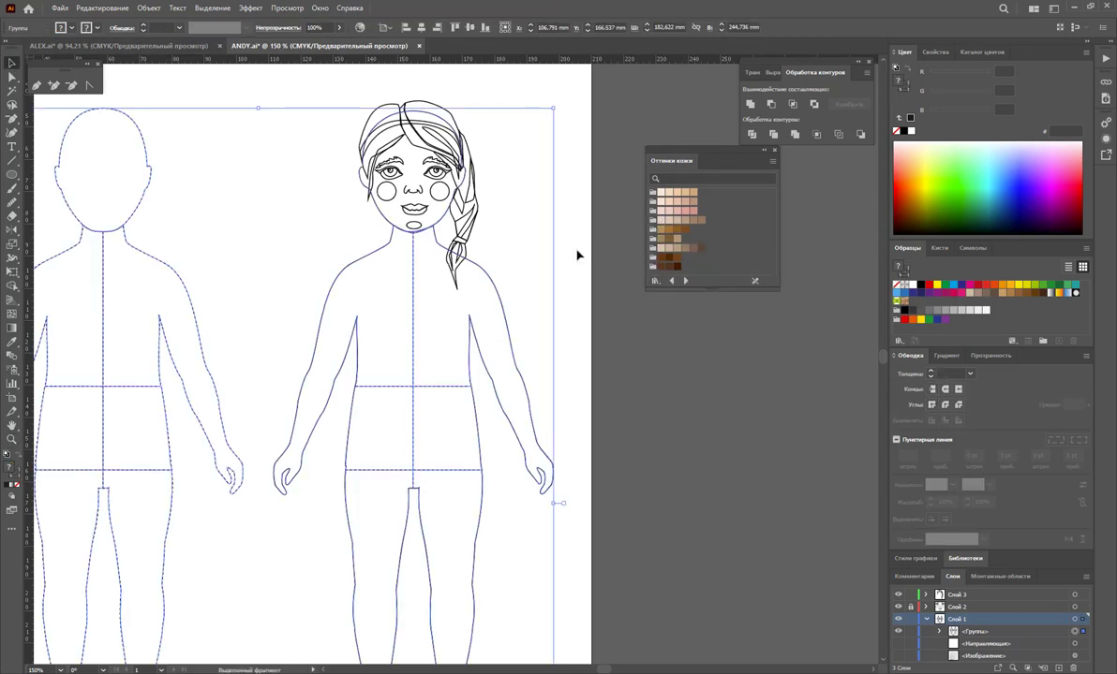
pyautogui.click(531, 242)
pyautogui.click(492, 284)
pyautogui.rightClick(491, 284)
pyautogui.click(536, 373)
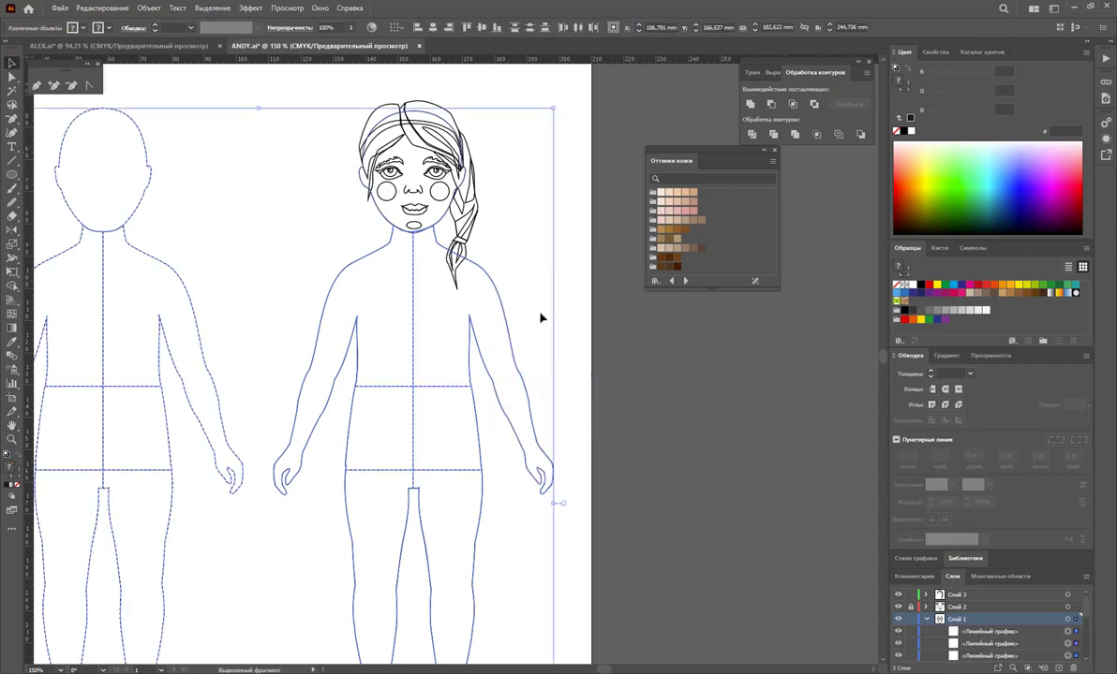
pyautogui.click(499, 298)
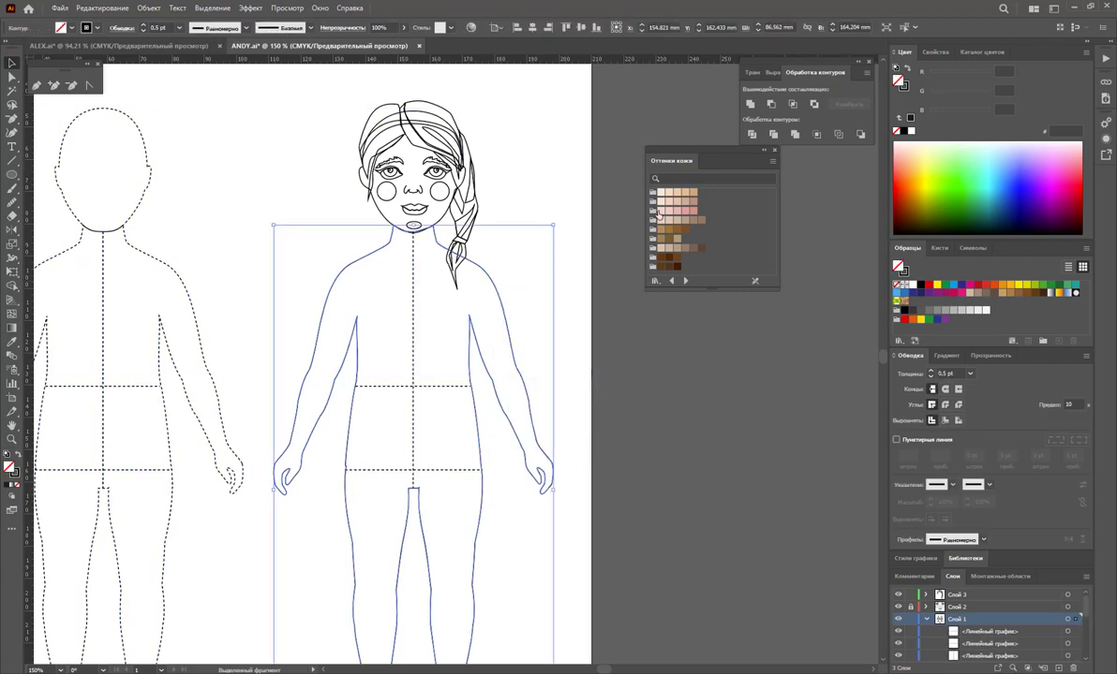
# Fill the body and the face with the pale skin tone F9E8D6
pyautogui.click(660, 193)
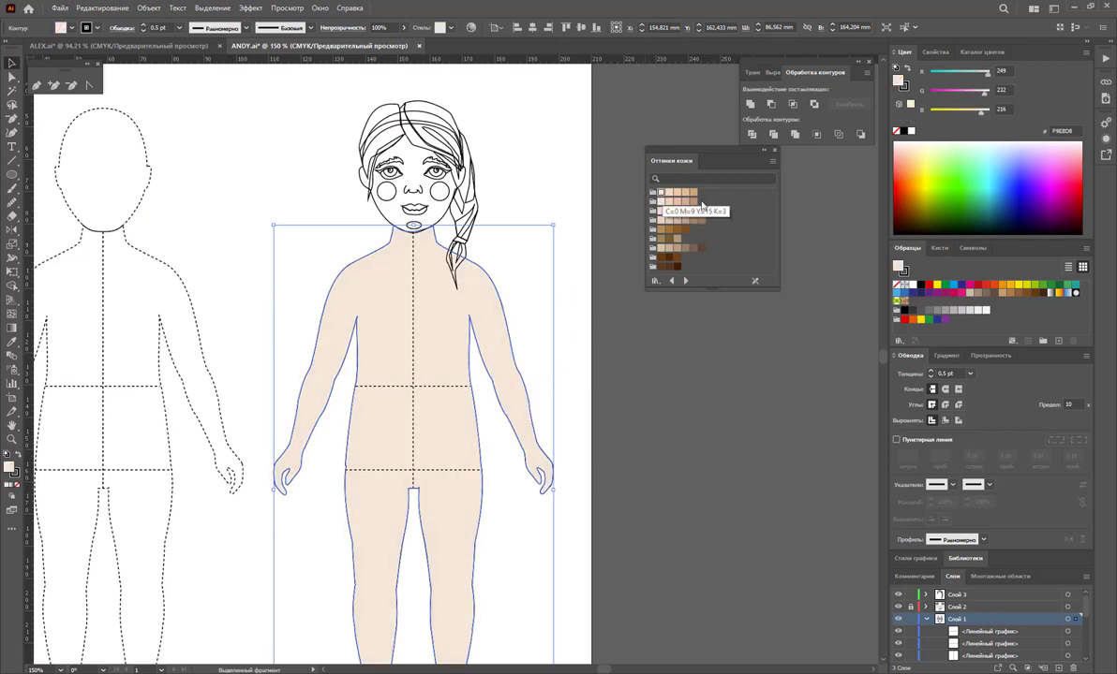
pyautogui.click(556, 184)
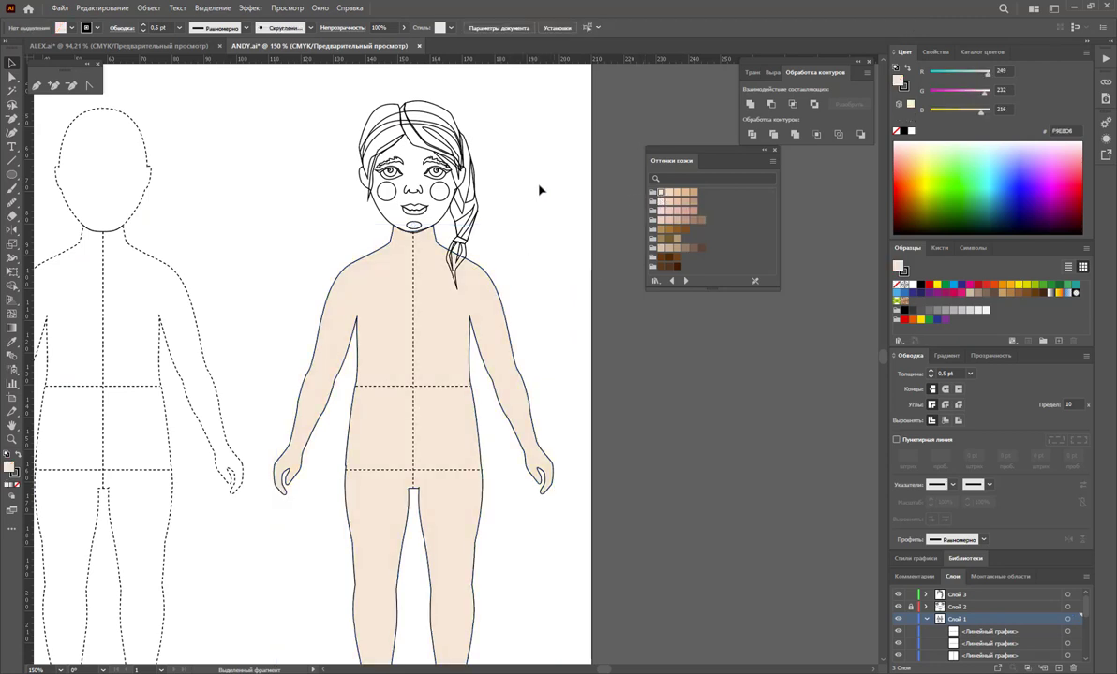
pyautogui.scroll(-3, 539, 187)
pyautogui.scroll(3, 561, 309)
pyautogui.scroll(2, 560, 310)
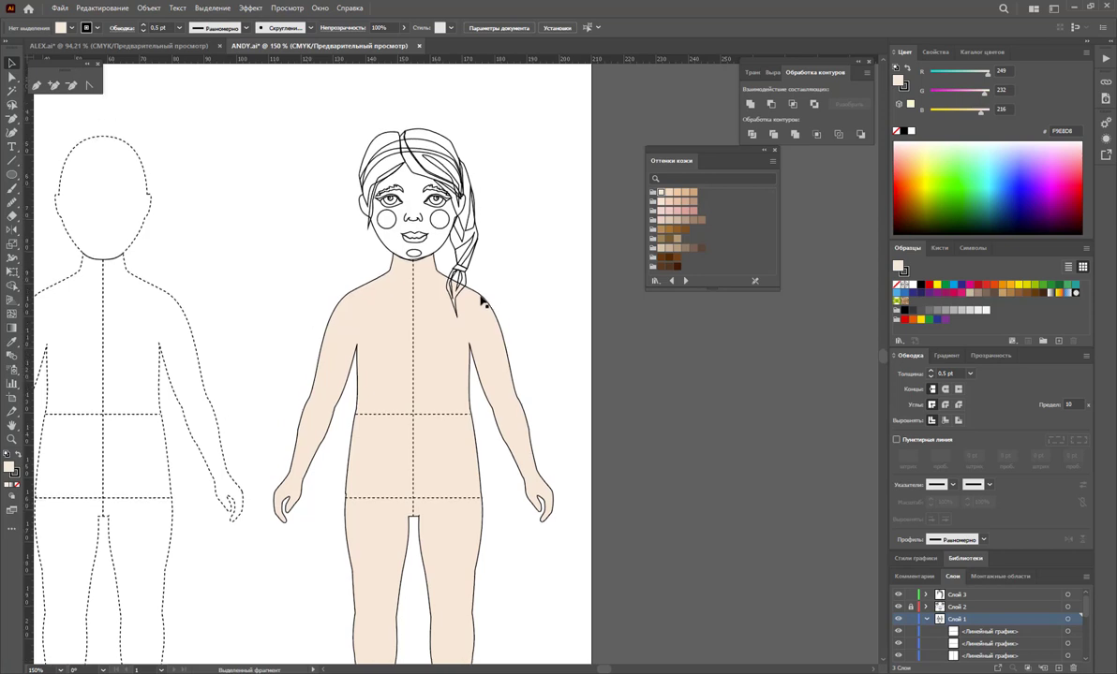
pyautogui.click(416, 234)
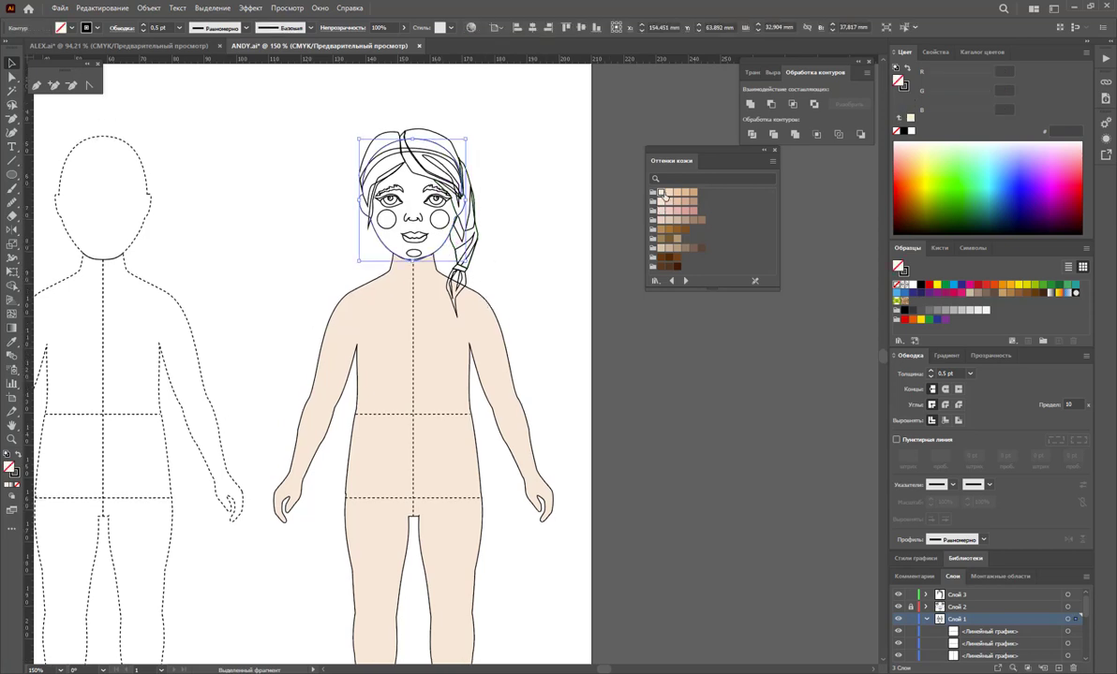
pyautogui.click(662, 193)
pyautogui.click(563, 231)
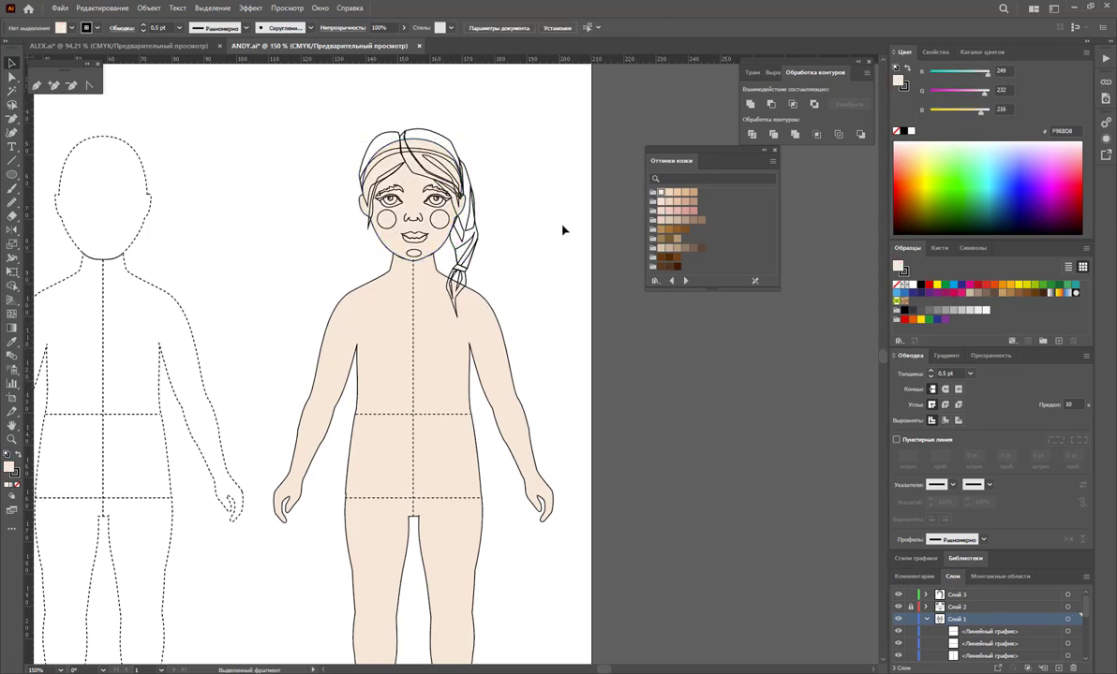
# Zoom in closely on the girl's face and select the face shape
pyautogui.press('z')
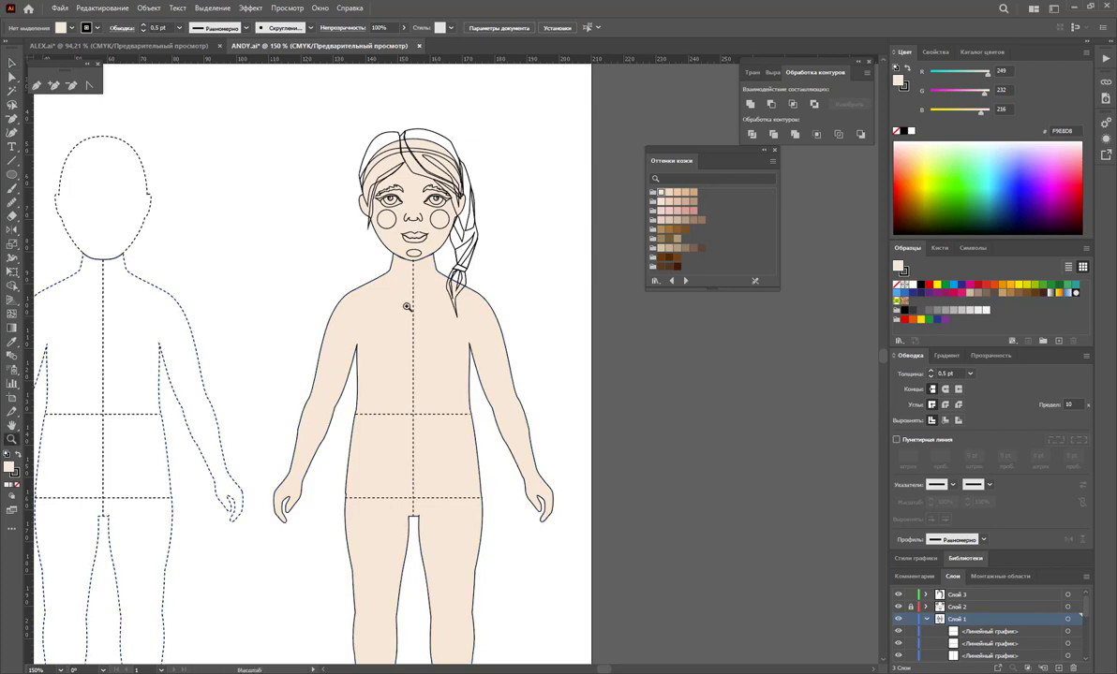
pyautogui.moveTo(412, 196); pyautogui.dragTo(341, 239)
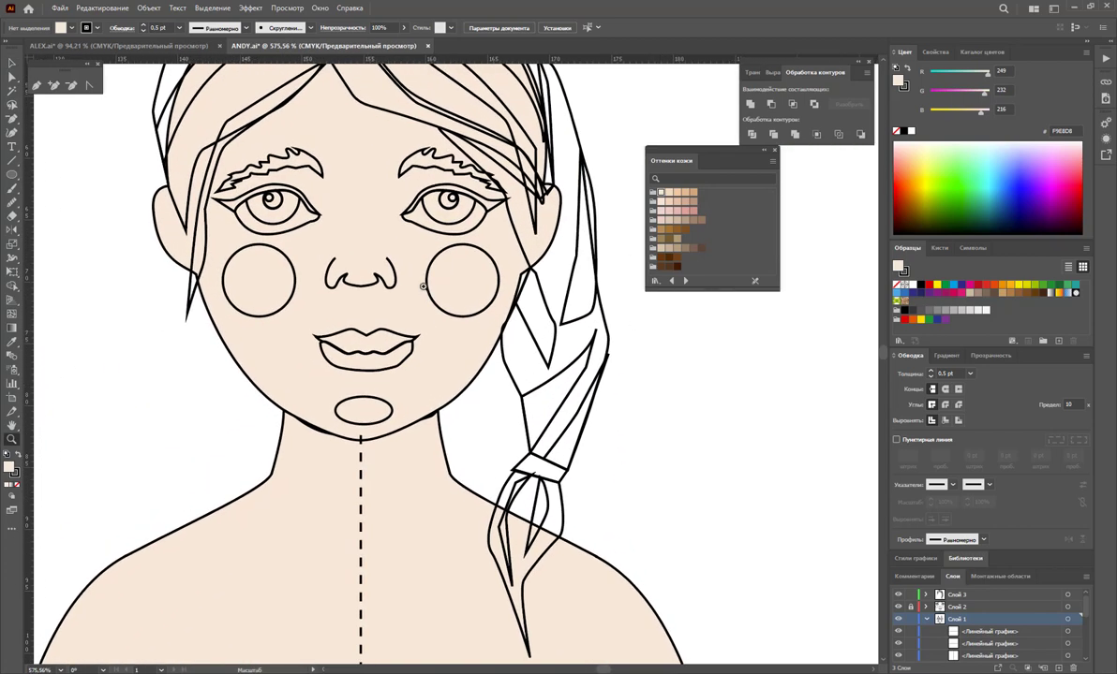
pyautogui.click(11, 63)
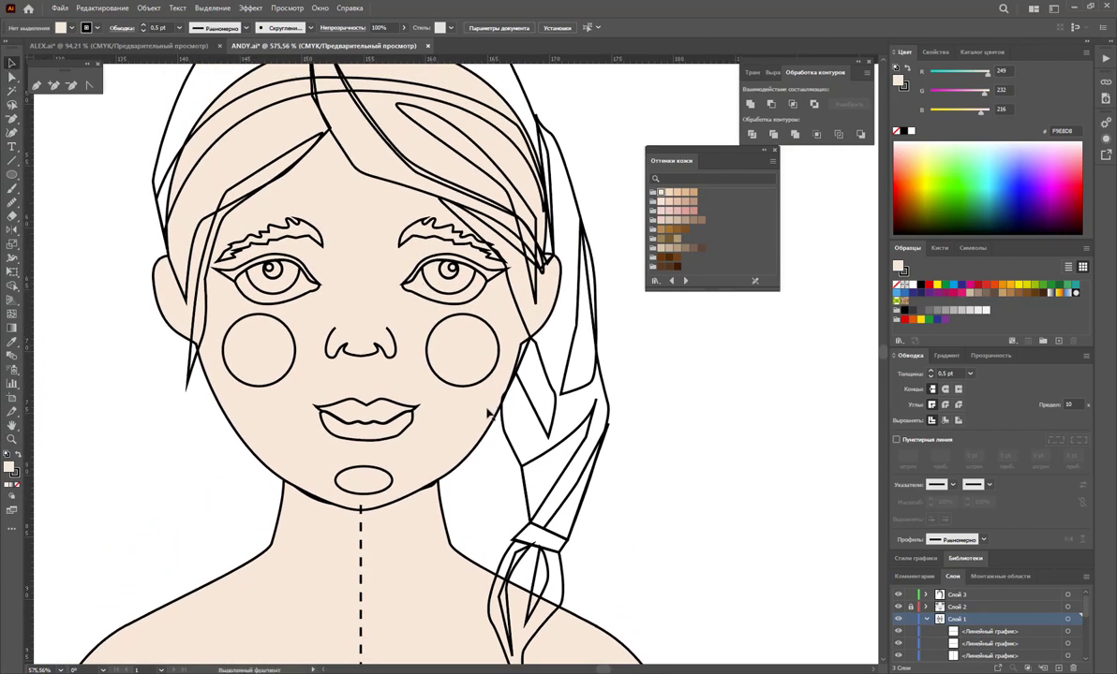
pyautogui.click(460, 394)
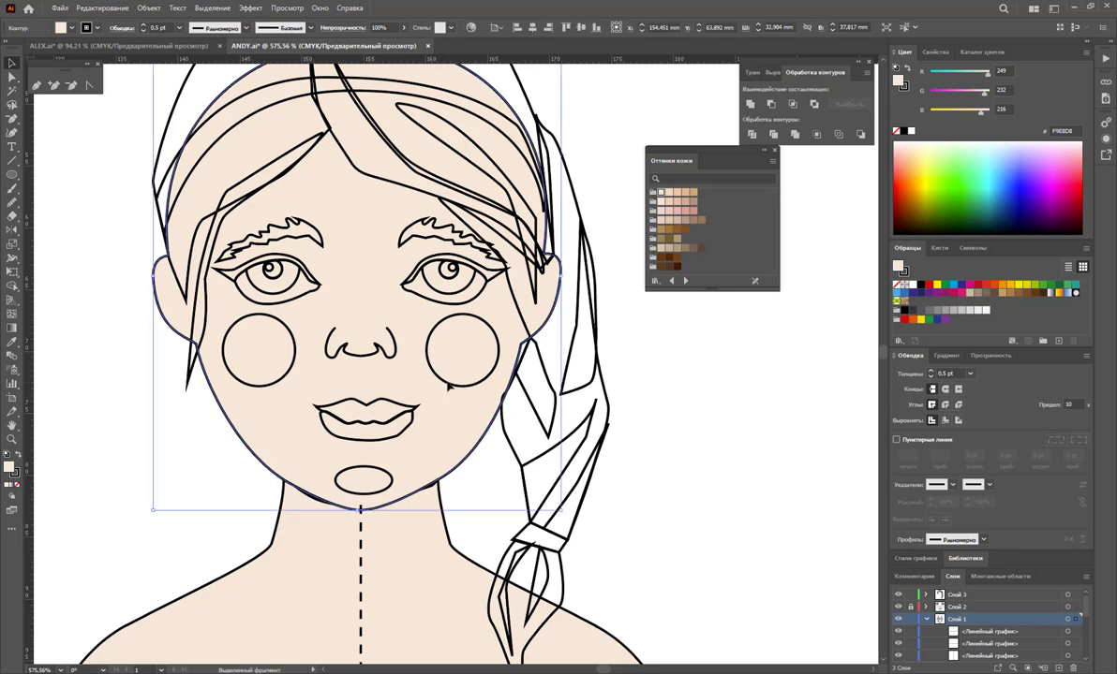
pyautogui.click(637, 367)
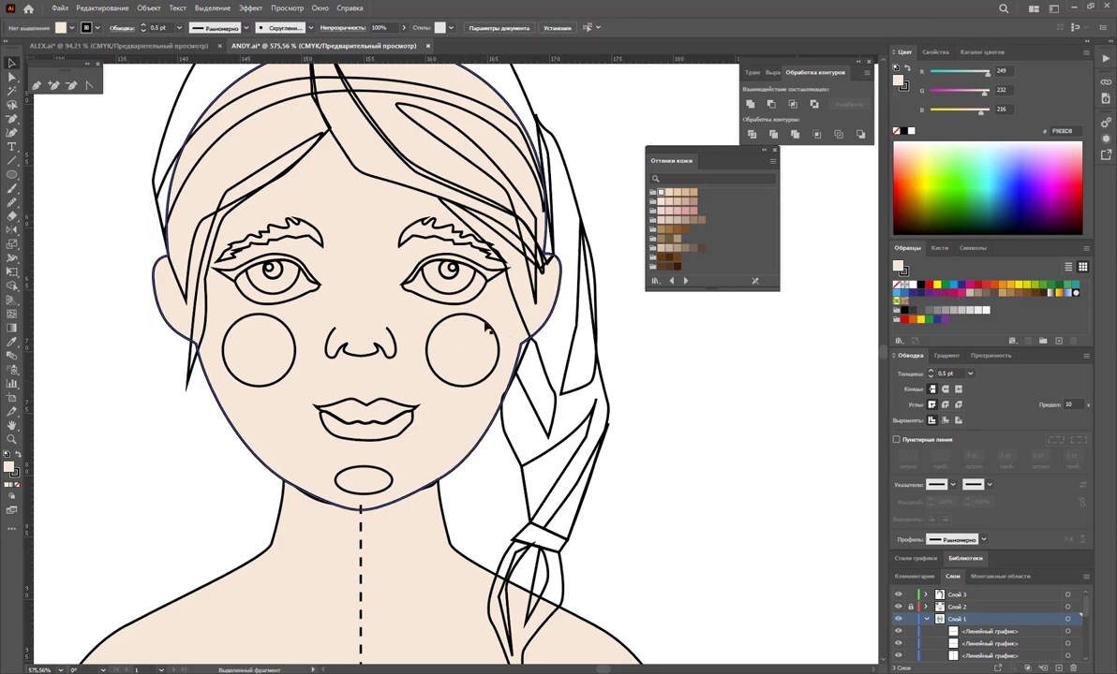
pyautogui.click(486, 327)
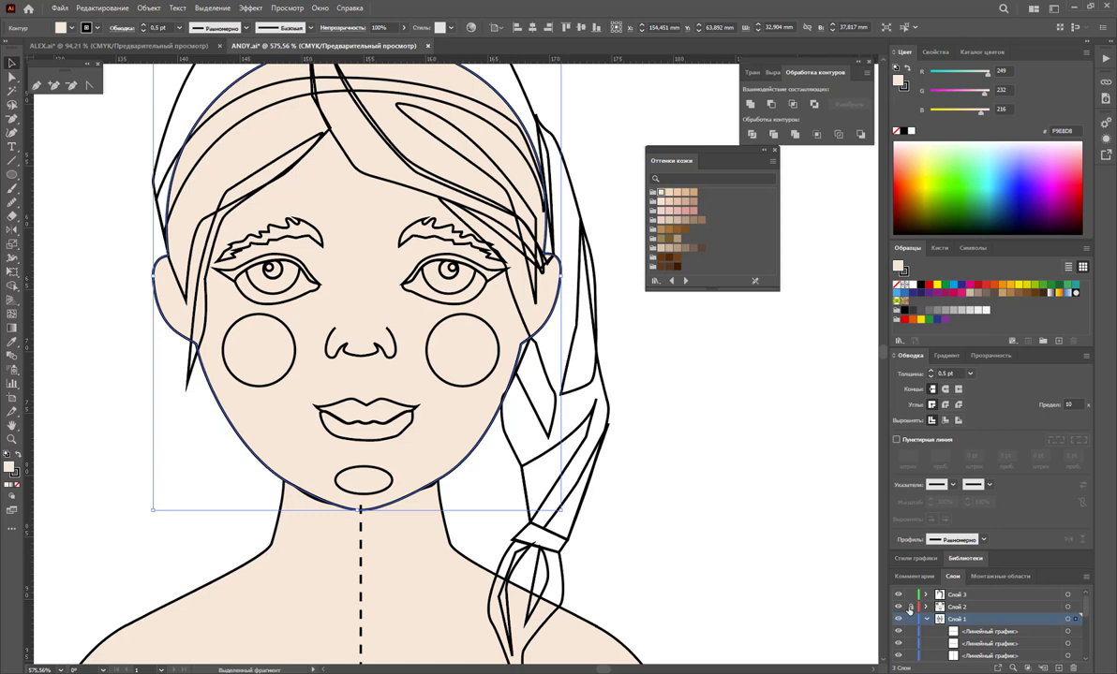
# Fill both cheek circles with pink E6B7AF, remove their outline, and set opacity to 33%
pyautogui.click(456, 313)
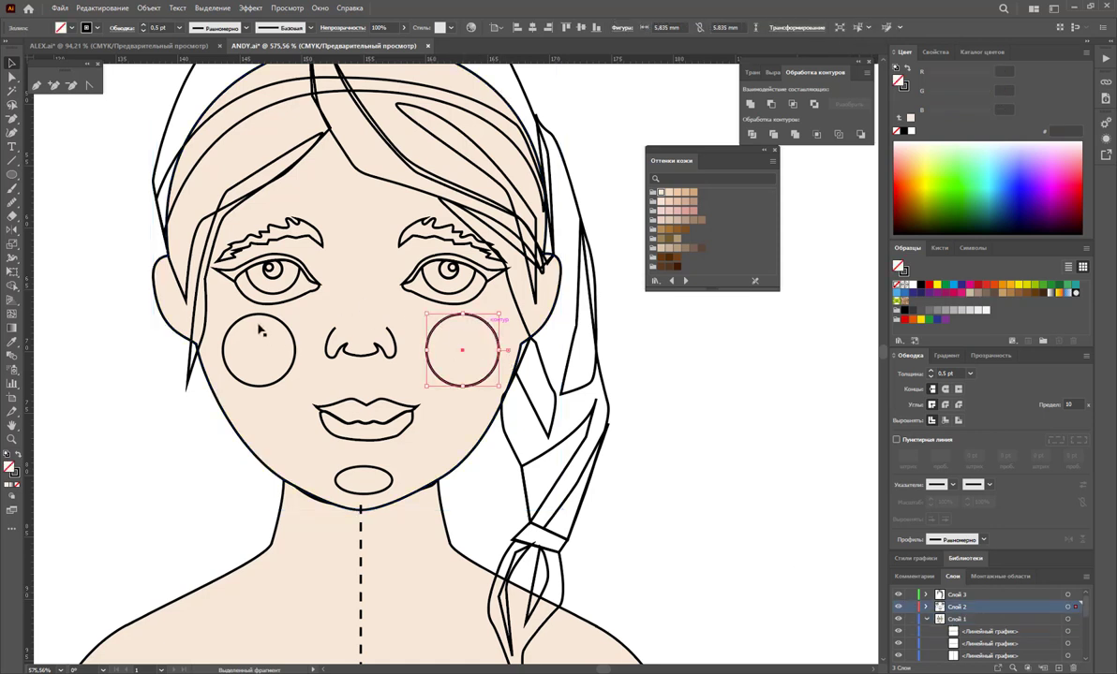
pyautogui.keyDown('shift'); pyautogui.click(224, 342); pyautogui.keyUp('shift')
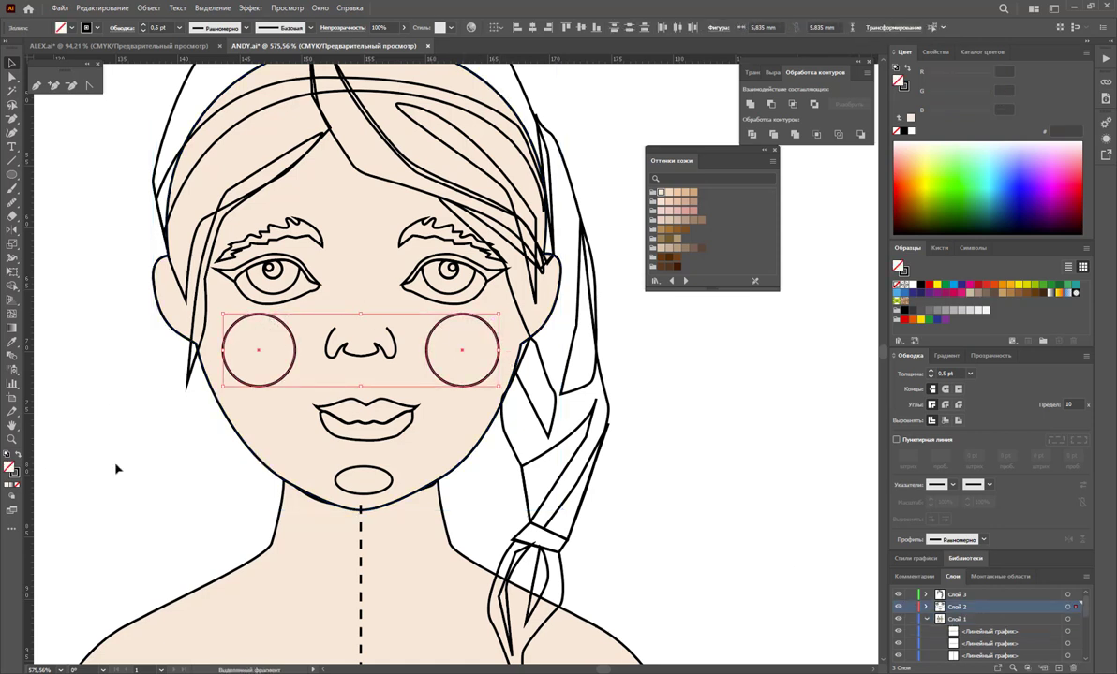
pyautogui.click(678, 213)
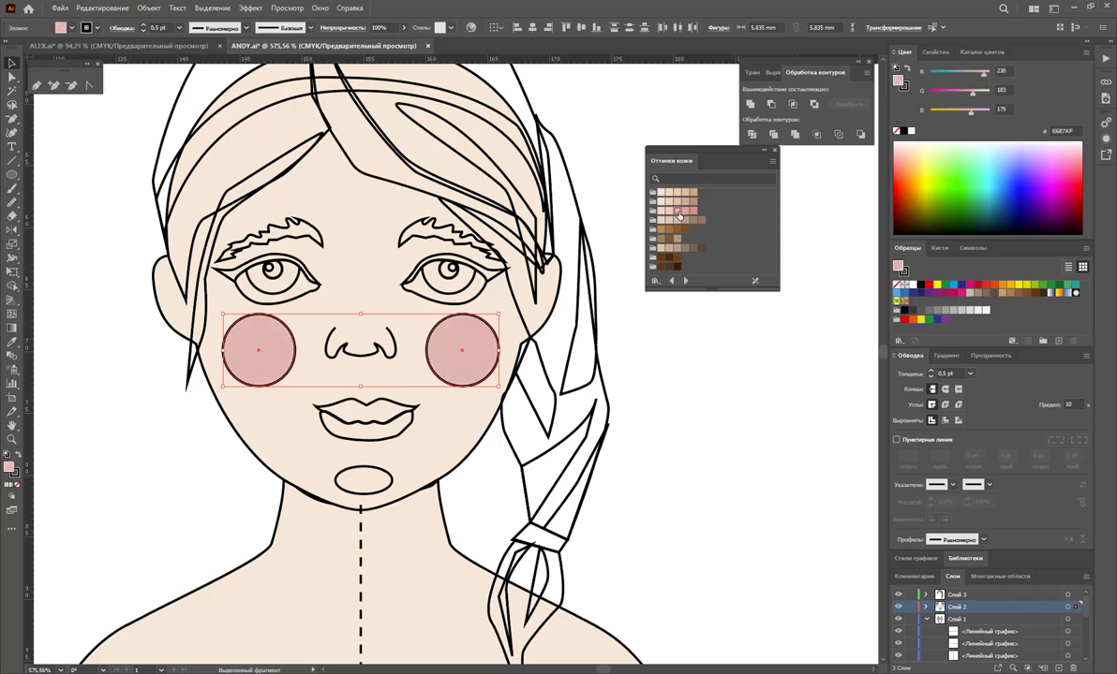
pyautogui.click(14, 472)
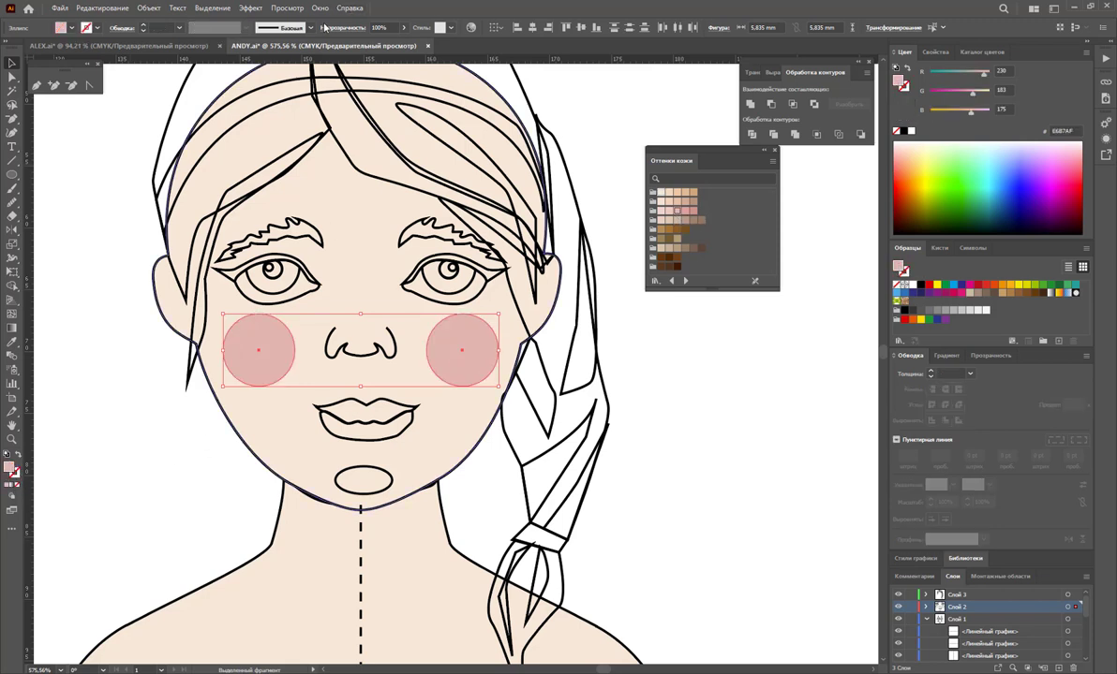
pyautogui.click(404, 28)
pyautogui.moveTo(384, 44); pyautogui.dragTo(375, 44)
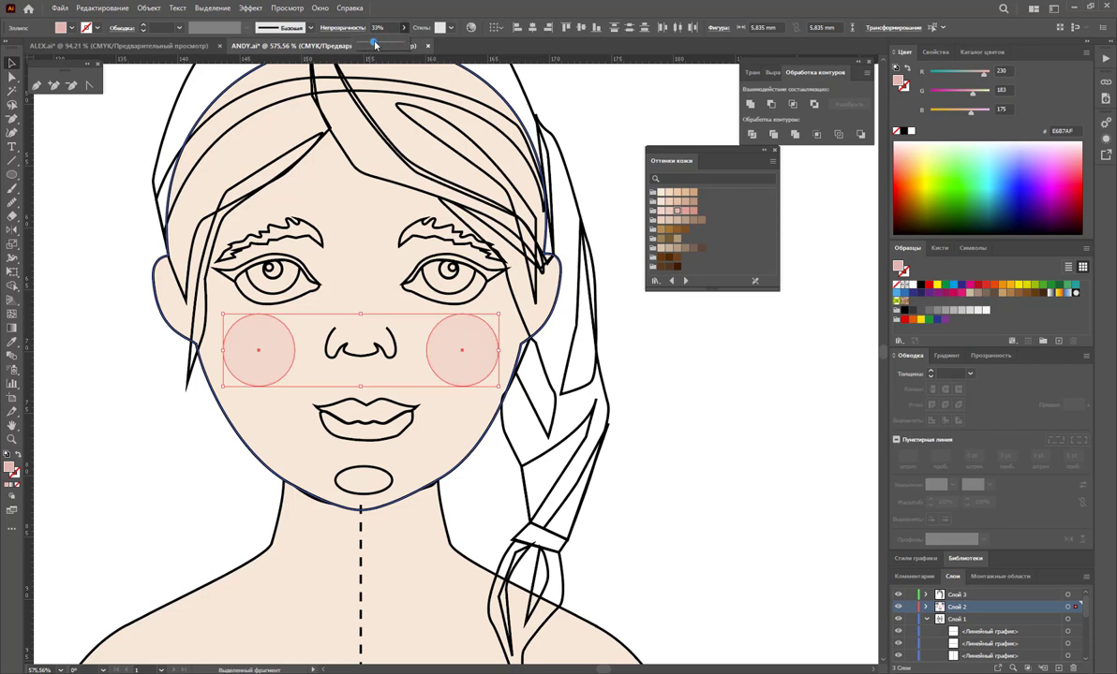
pyautogui.click(661, 393)
# Apply a 7.358-pixel Gaussian Blur to both cheek circles
pyautogui.click(459, 367)
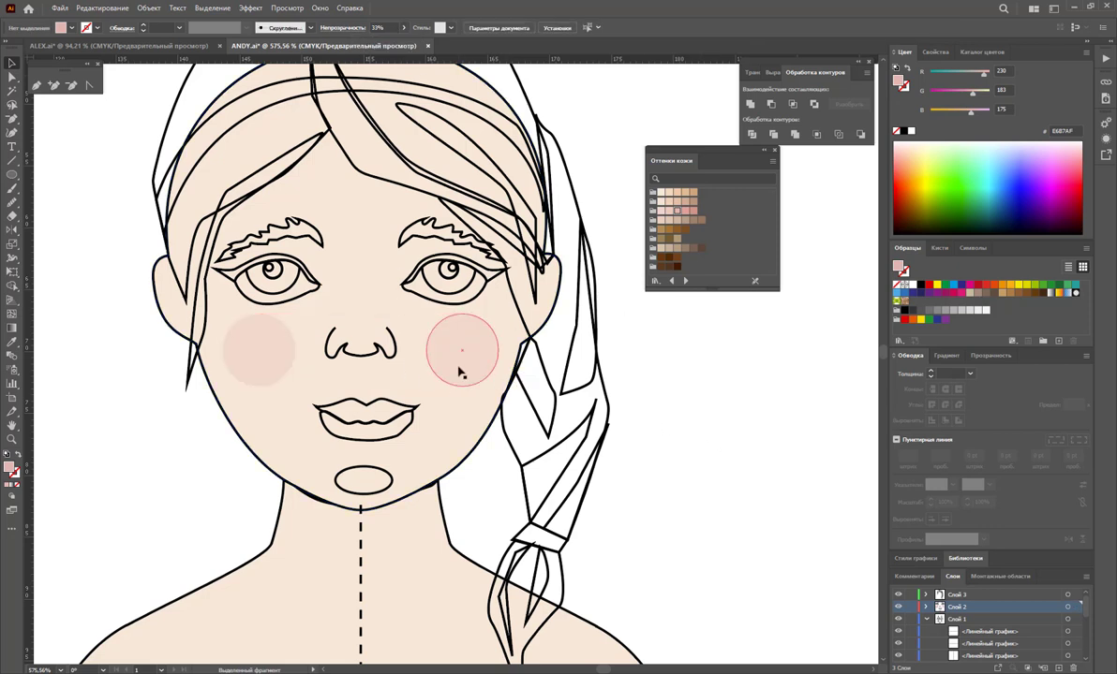
pyautogui.keyDown('shift'); pyautogui.click(270, 347); pyautogui.keyUp('shift')
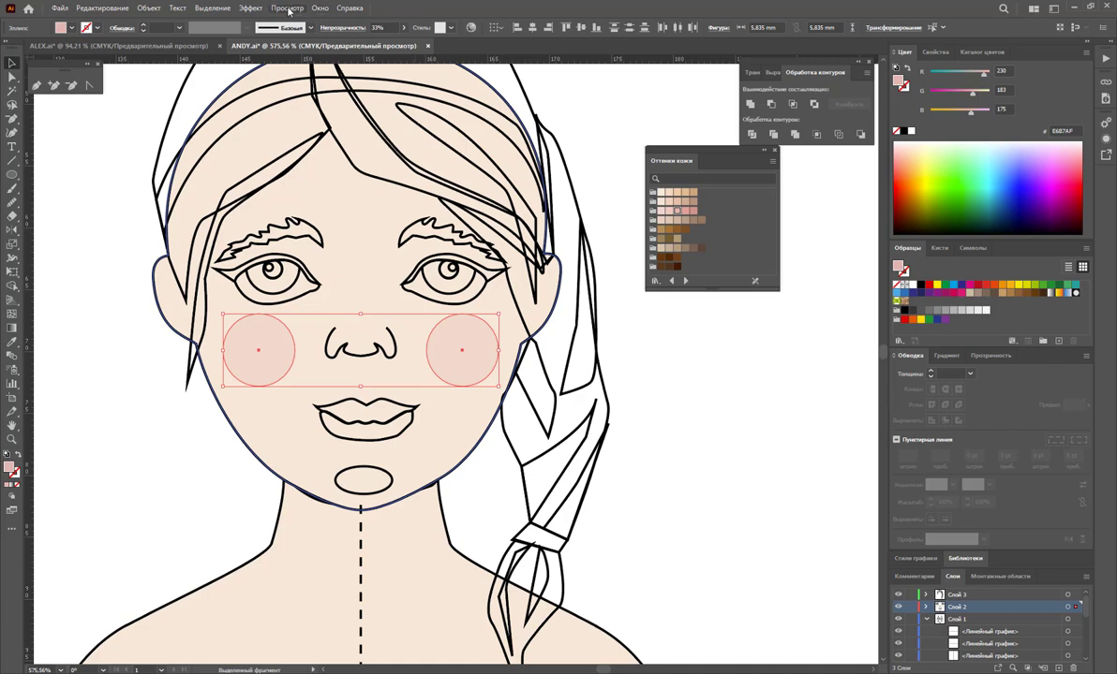
pyautogui.click(255, 8)
pyautogui.moveTo(272, 229)
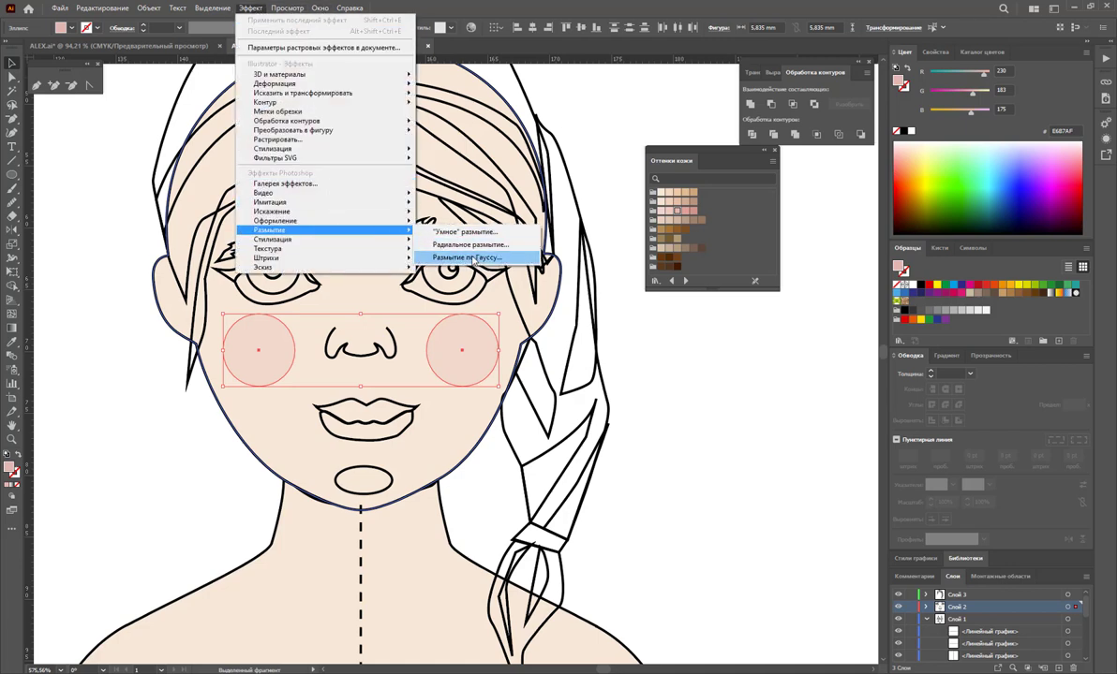
pyautogui.click(442, 234)
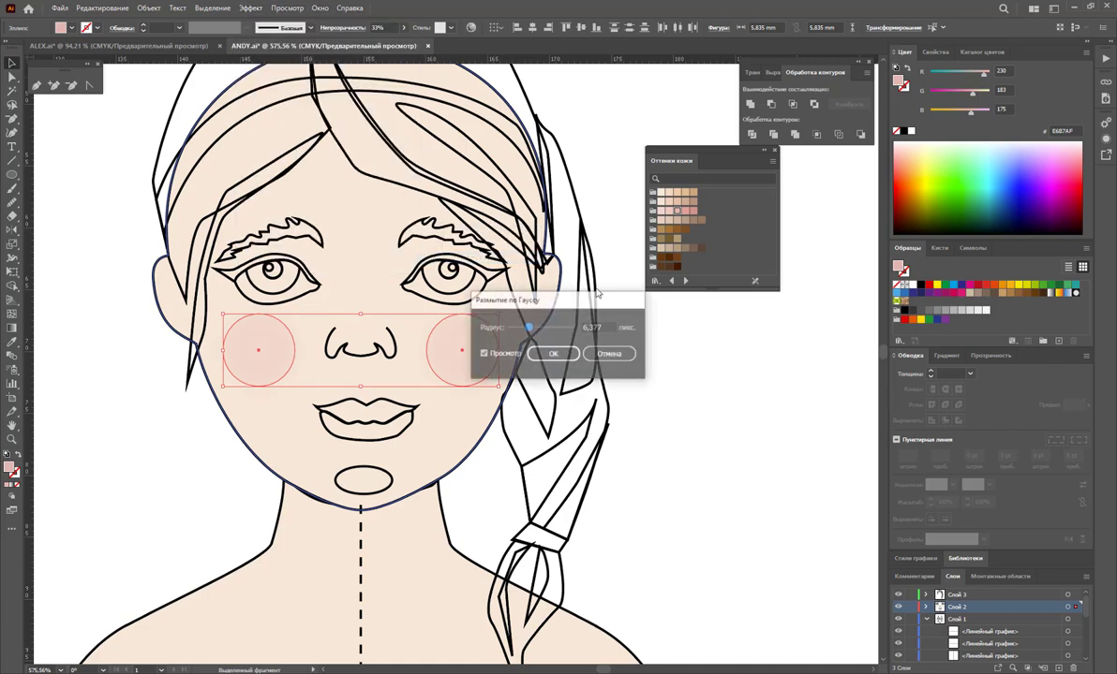
pyautogui.click(552, 354)
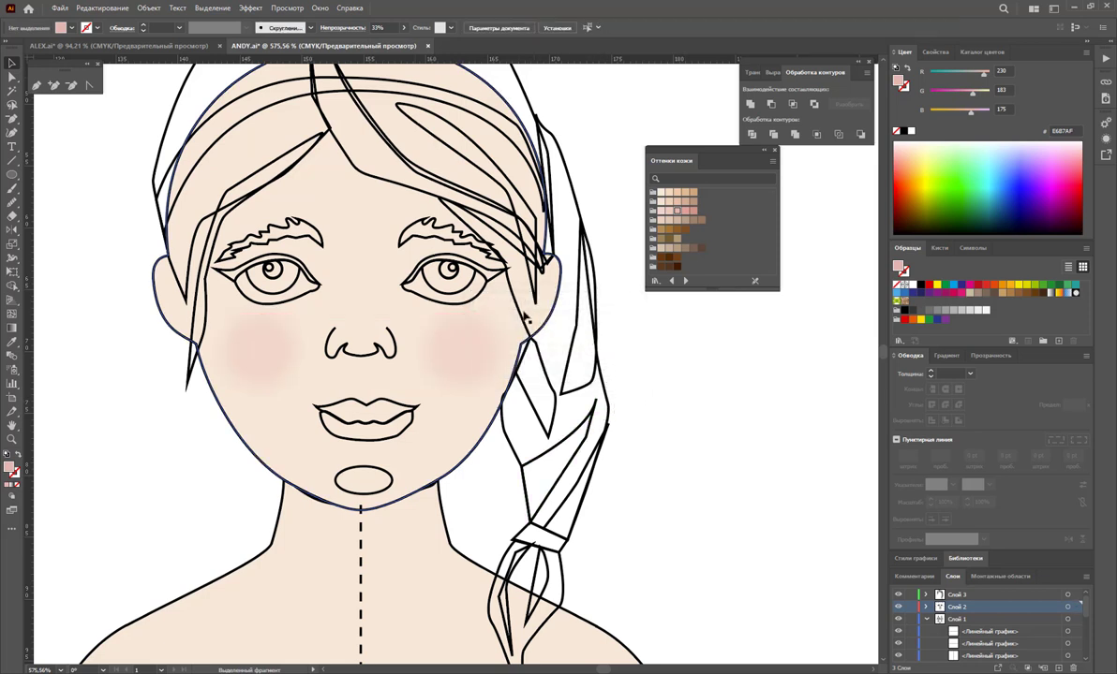
# Fill both eye whites with a light skin tone, lightened to F4EFEA
pyautogui.click(433, 297)
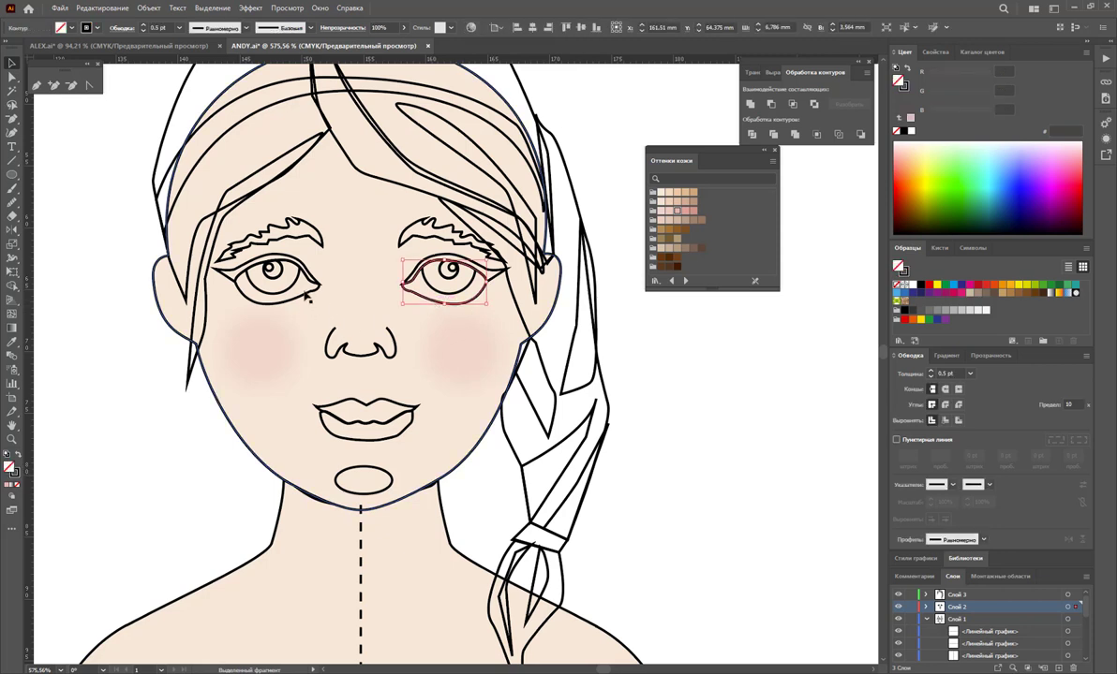
pyautogui.keyDown('shift'); pyautogui.click(307, 296); pyautogui.keyUp('shift')
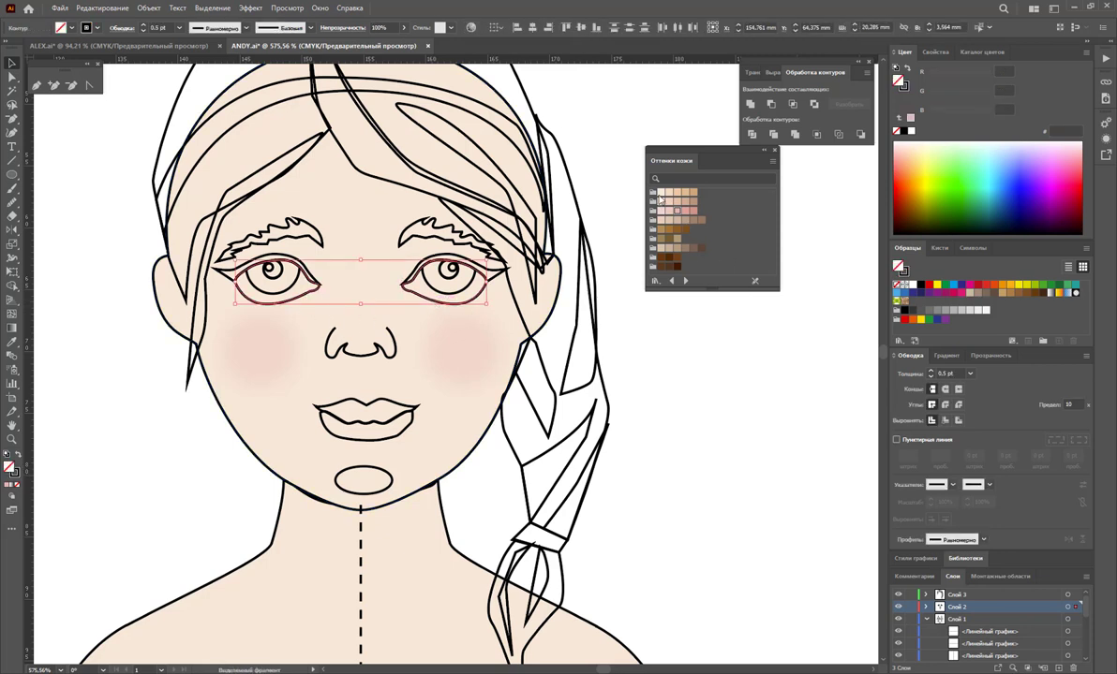
pyautogui.click(660, 194)
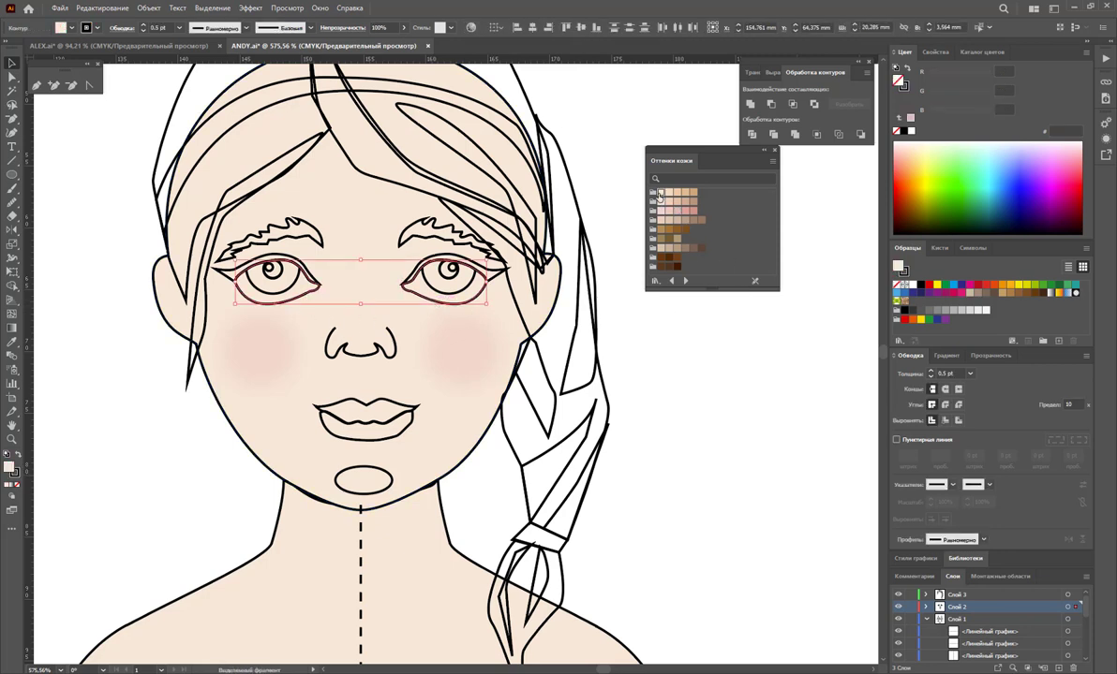
pyautogui.doubleClick(10, 469)
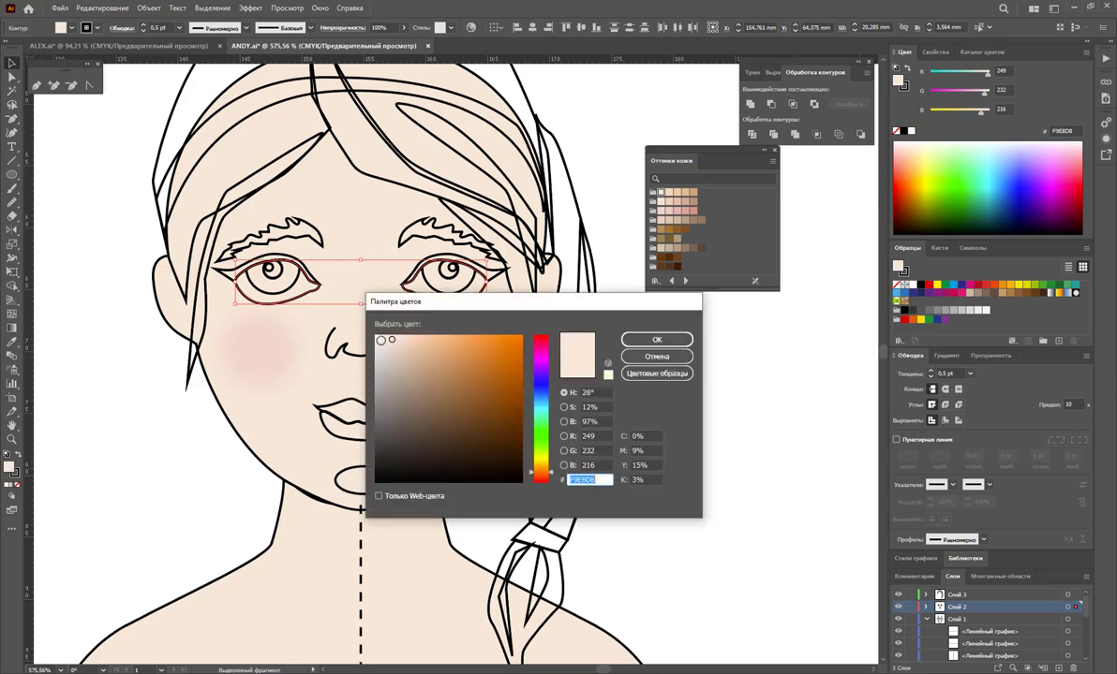
pyautogui.click(657, 340)
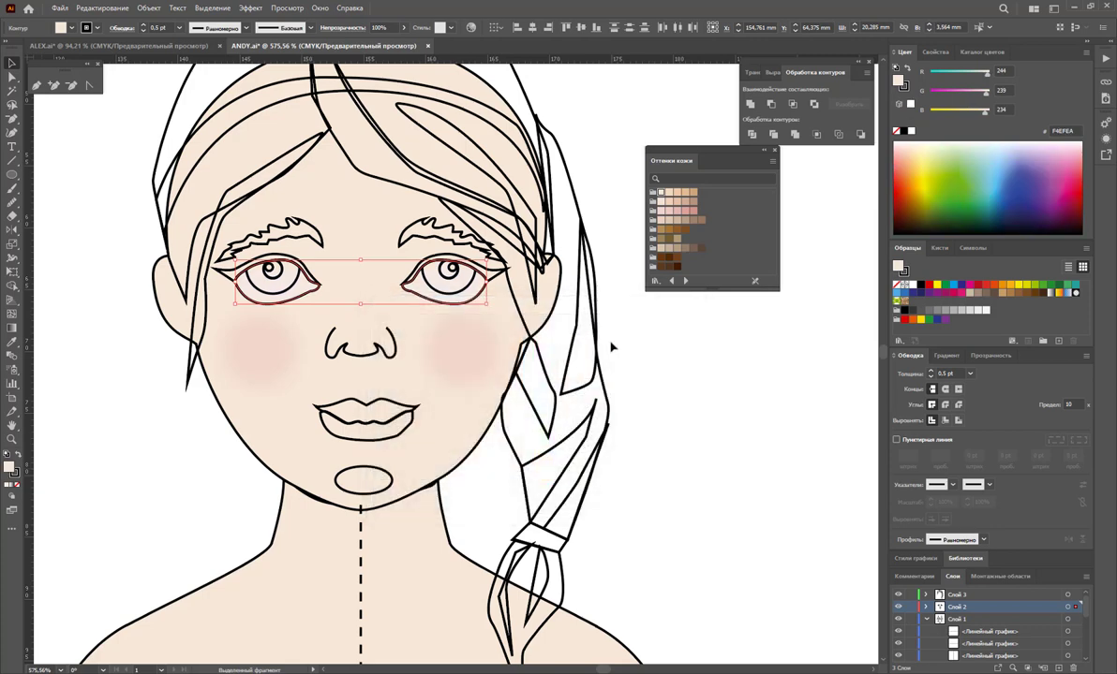
# Adjust the eye-white colour to off-white F7F3F0 and reselect both eyes
pyautogui.doubleClick(10, 469)
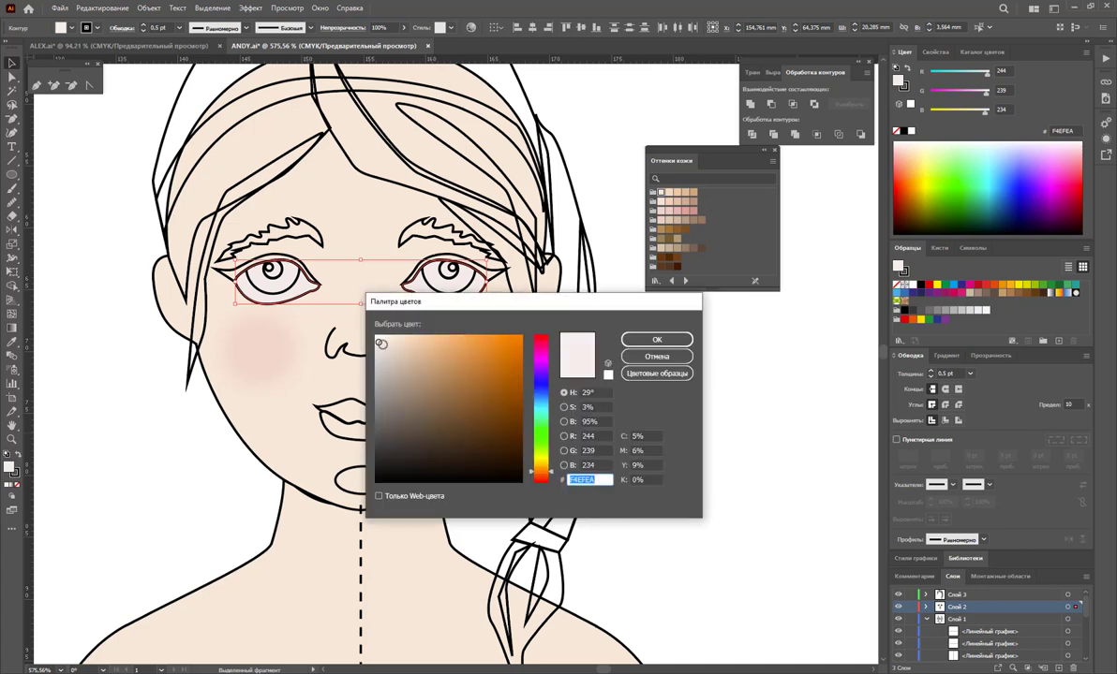
pyautogui.moveTo(381, 344); pyautogui.dragTo(376, 341)
pyautogui.click(656, 339)
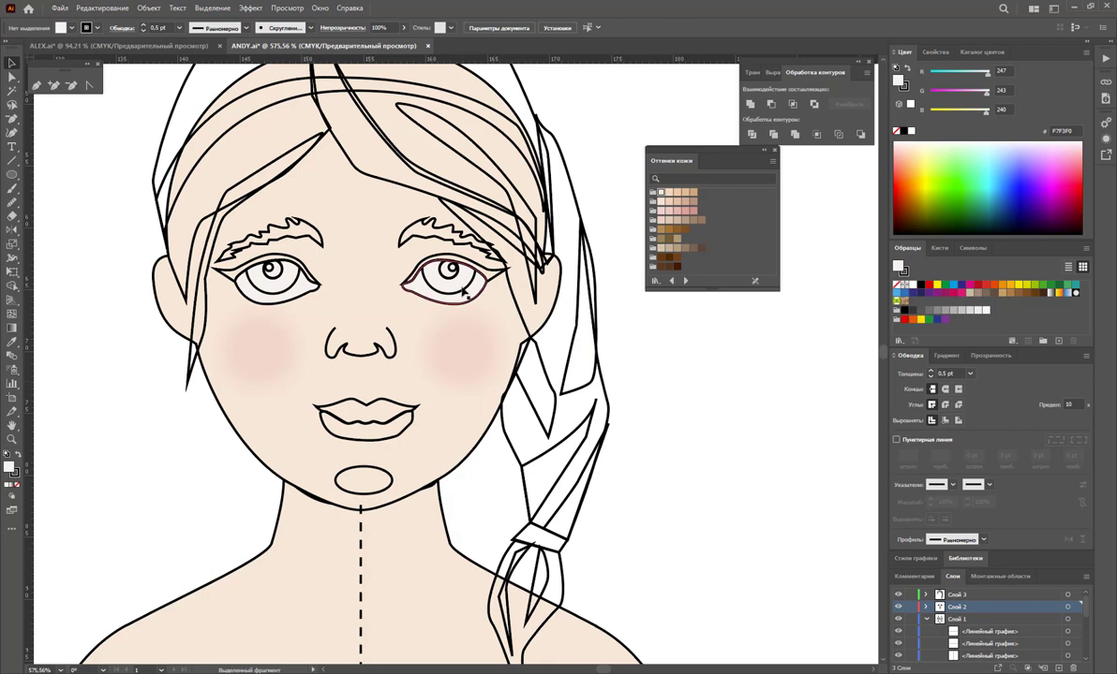
pyautogui.click(429, 273)
pyautogui.keyDown('shift'); pyautogui.click(286, 293); pyautogui.keyUp('shift')
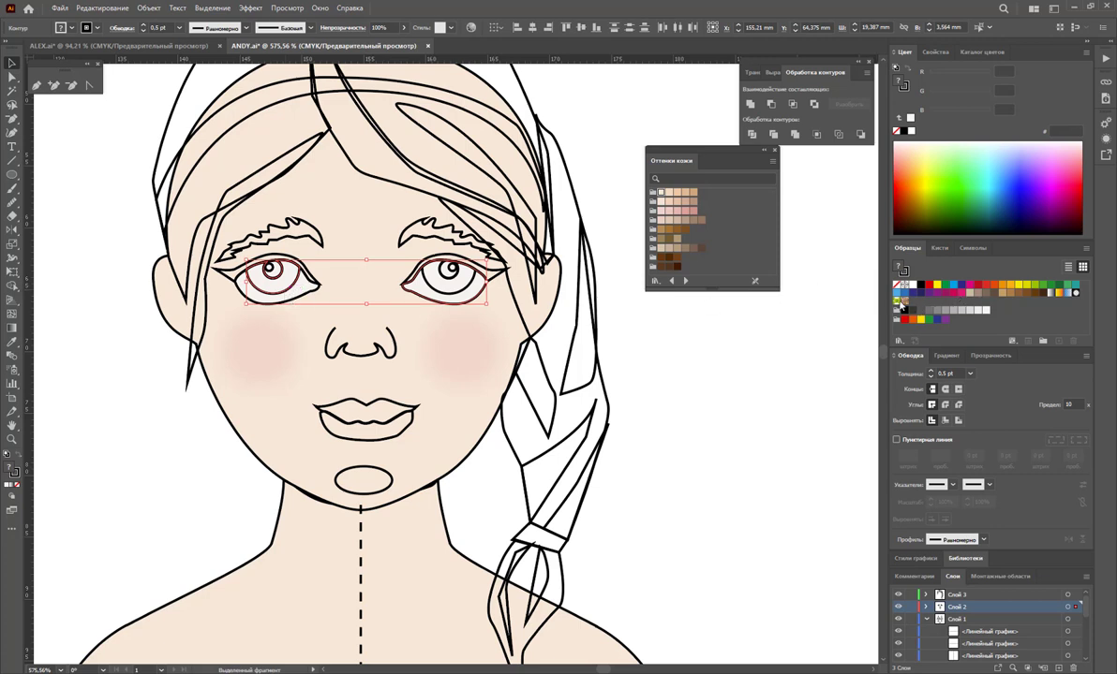
# Try a light blue fill on the eyes, discard it, and reselect both eyes
pyautogui.click(899, 294)
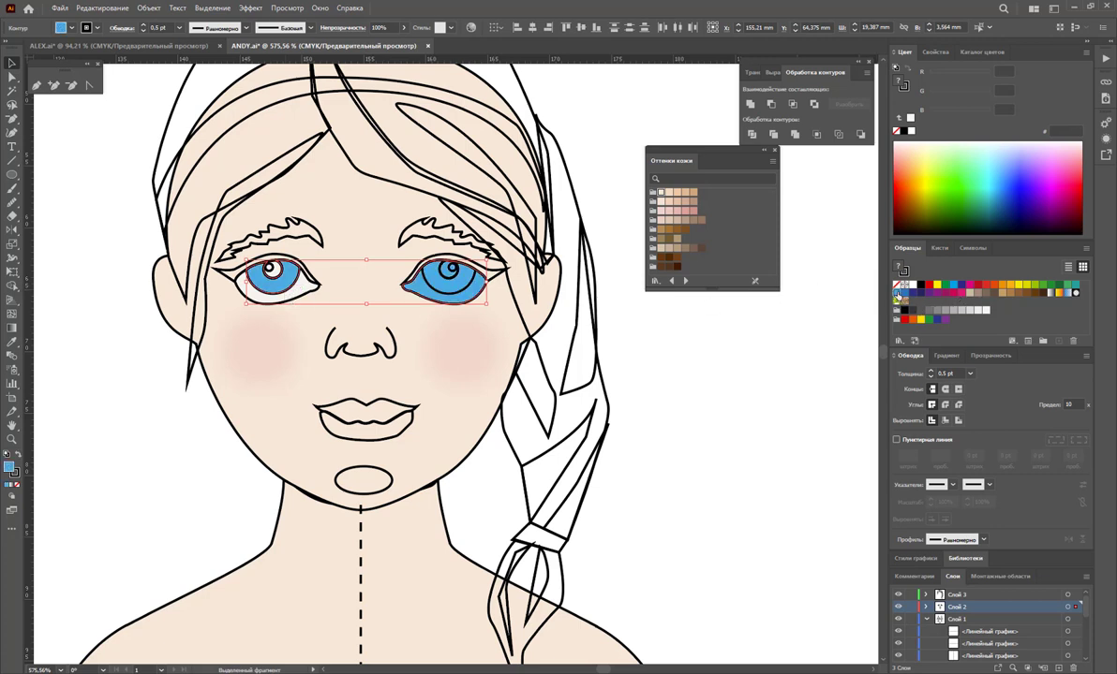
pyautogui.doubleClick(10, 468)
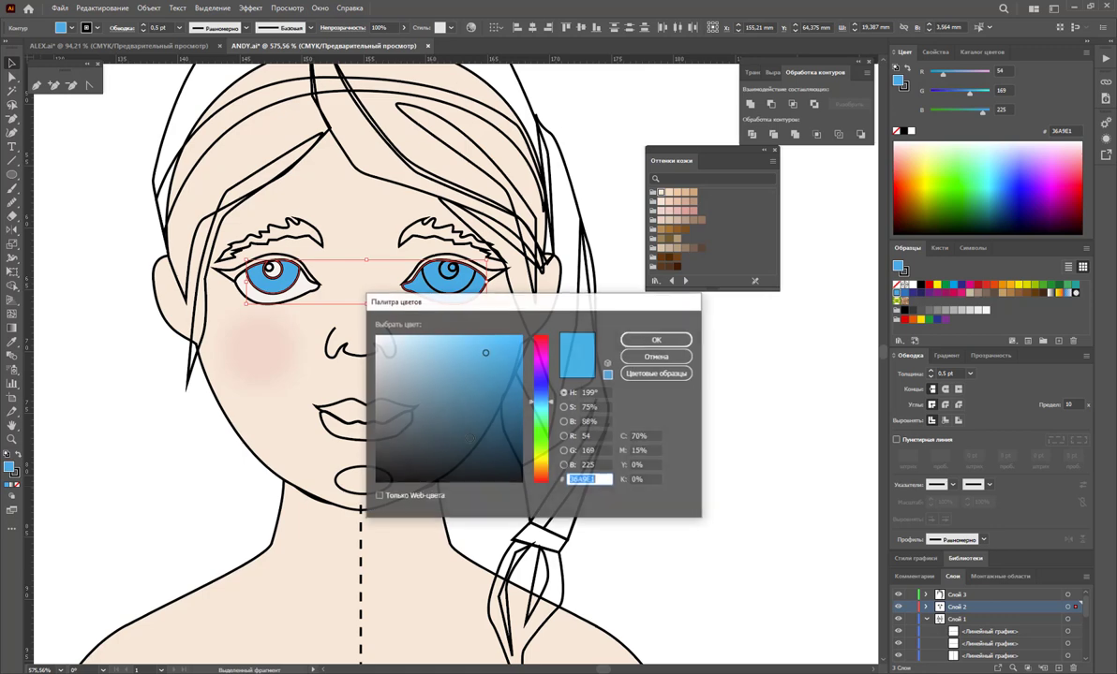
pyautogui.click(689, 356)
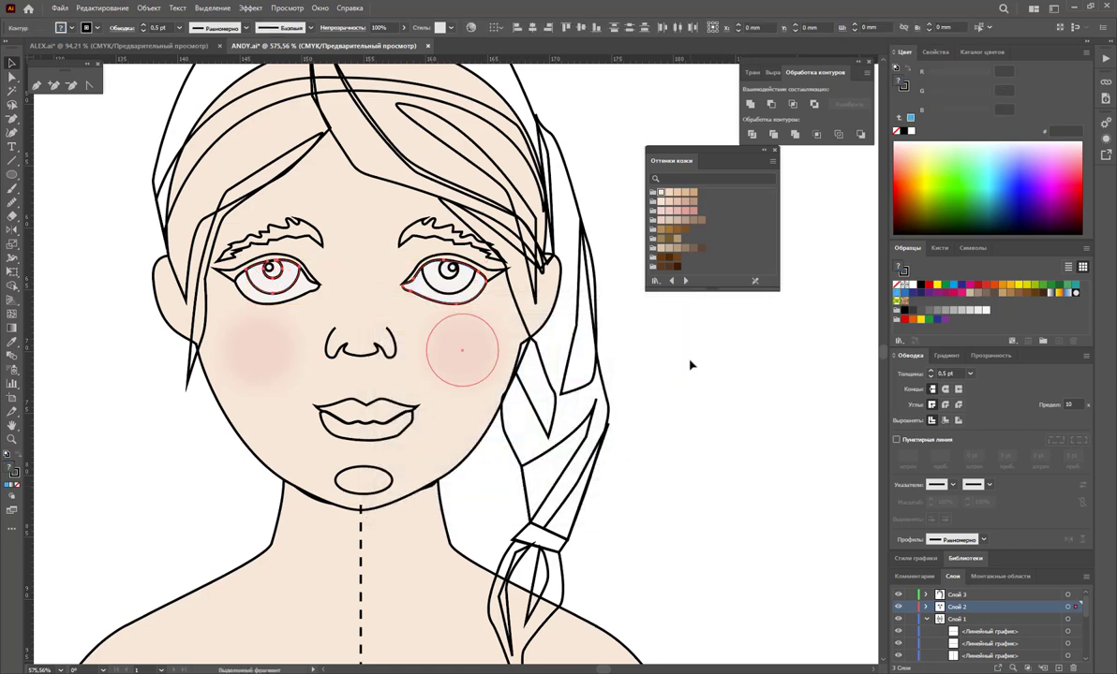
pyautogui.click(689, 364)
pyautogui.click(440, 283)
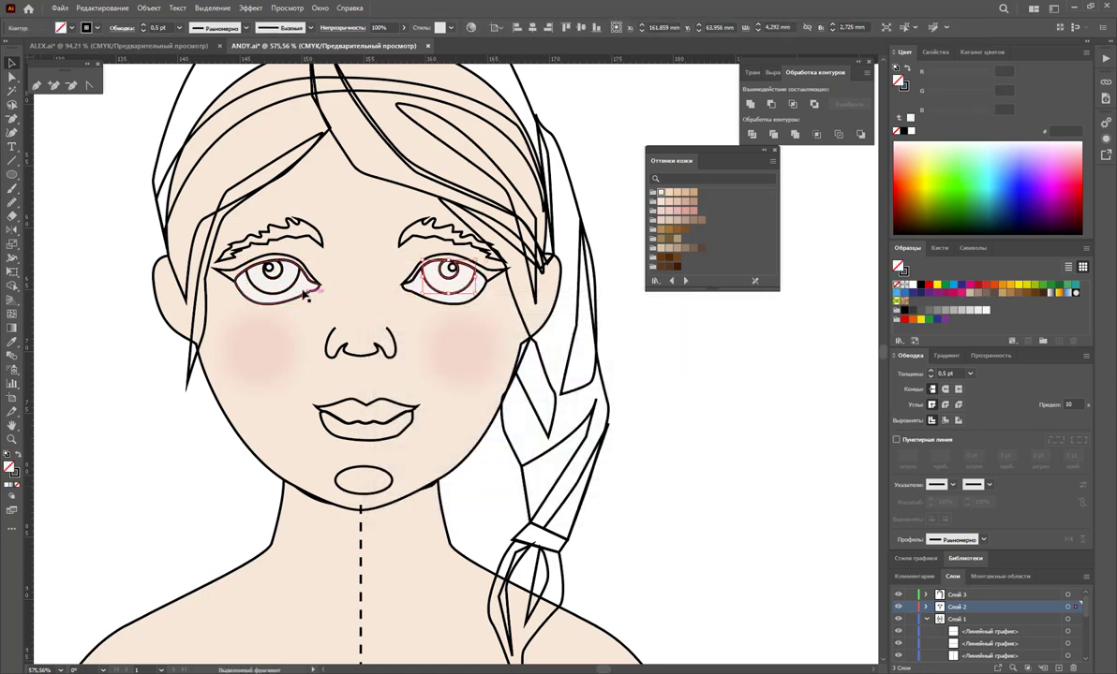
pyautogui.keyDown('shift'); pyautogui.click(296, 288); pyautogui.keyUp('shift')
pyautogui.keyDown('shift'); pyautogui.click(294, 288); pyautogui.keyUp('shift')
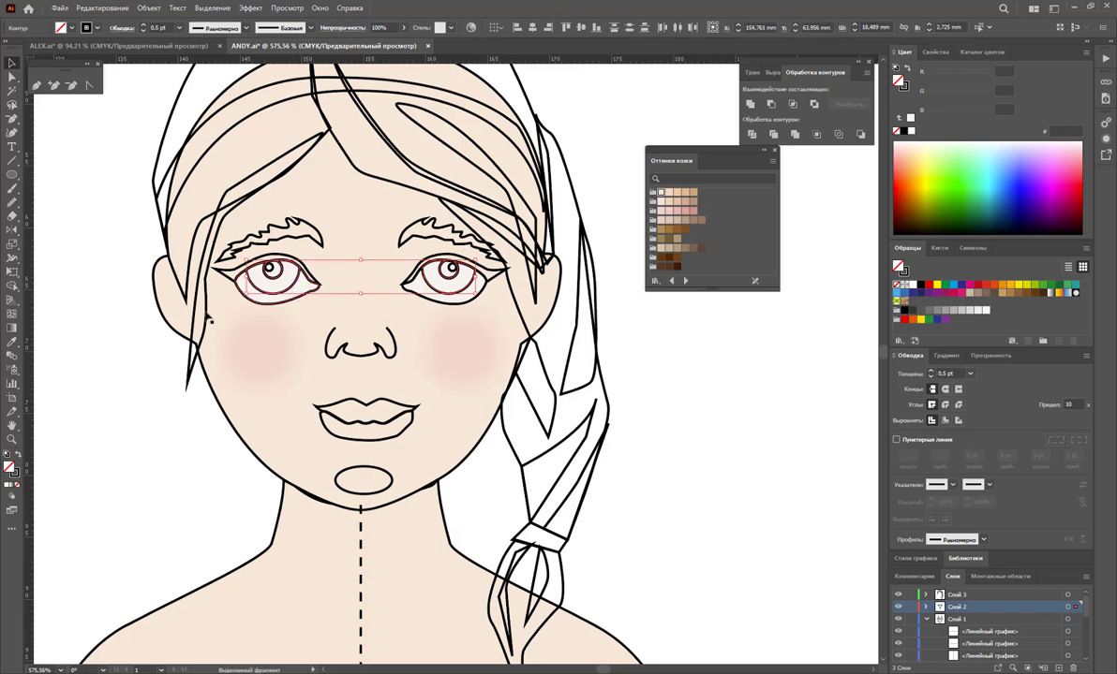
# Fill both irises with grey-blue 829AA3 and nudge the left eye highlight slightly
pyautogui.doubleClick(13, 471)
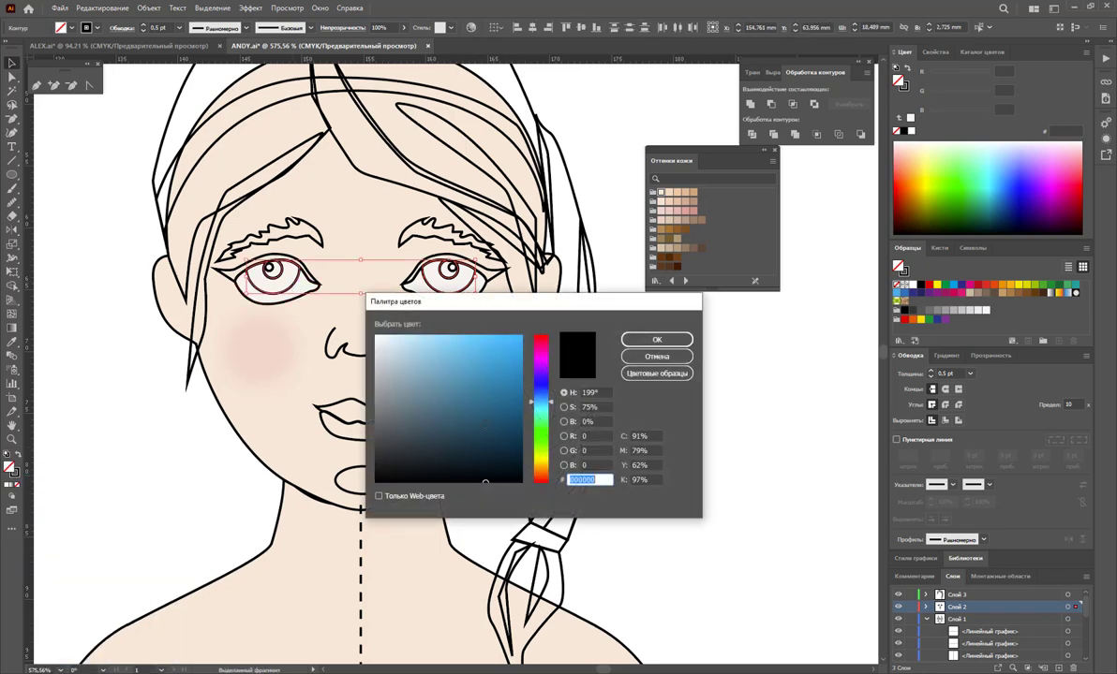
pyautogui.write('829AA3')
pyautogui.click(657, 340)
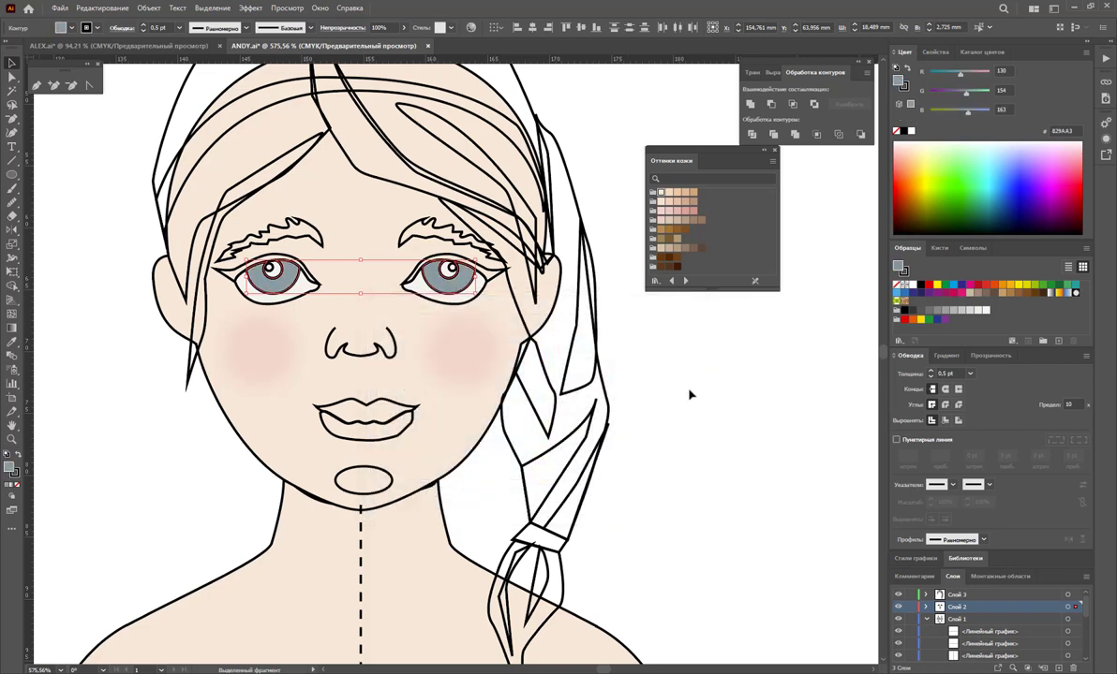
pyautogui.click(690, 394)
pyautogui.moveTo(272, 269); pyautogui.dragTo(273, 269)
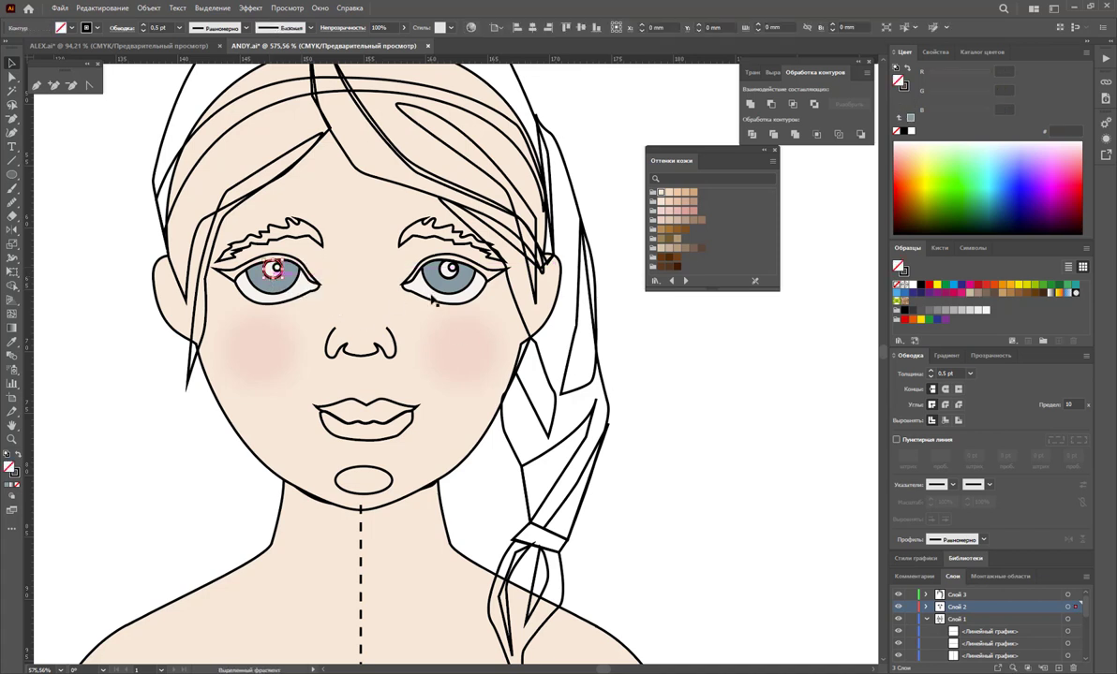
# Fill both pupils with black
pyautogui.keyDown('shift'); pyautogui.click(450, 271); pyautogui.keyUp('shift')
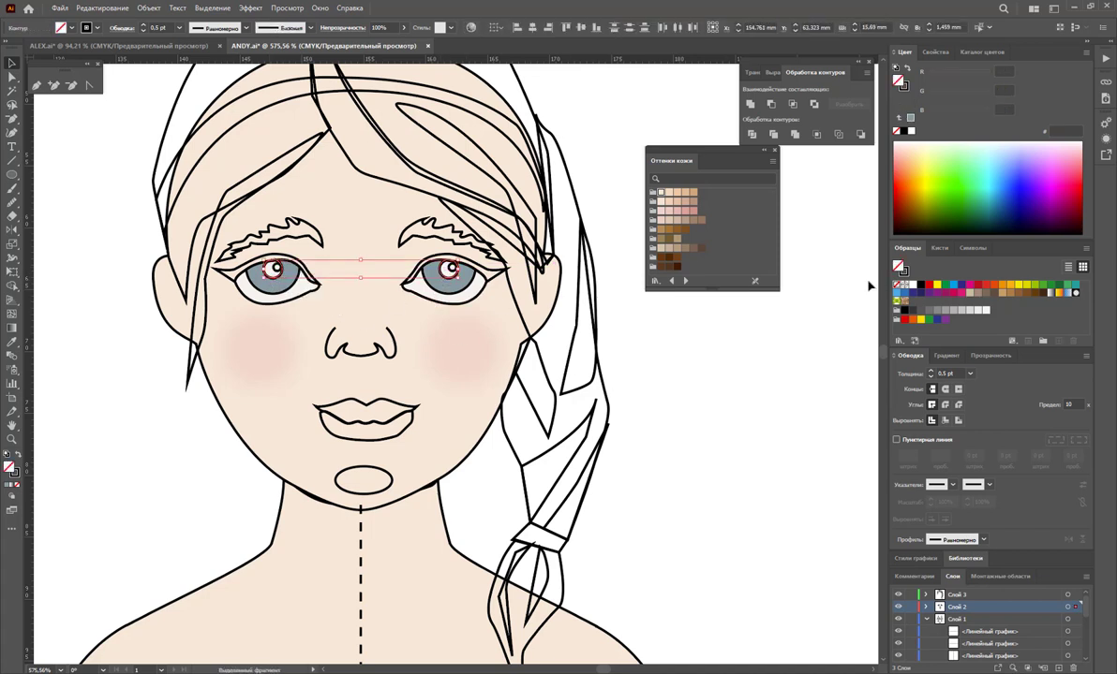
pyautogui.click(922, 293)
pyautogui.click(651, 392)
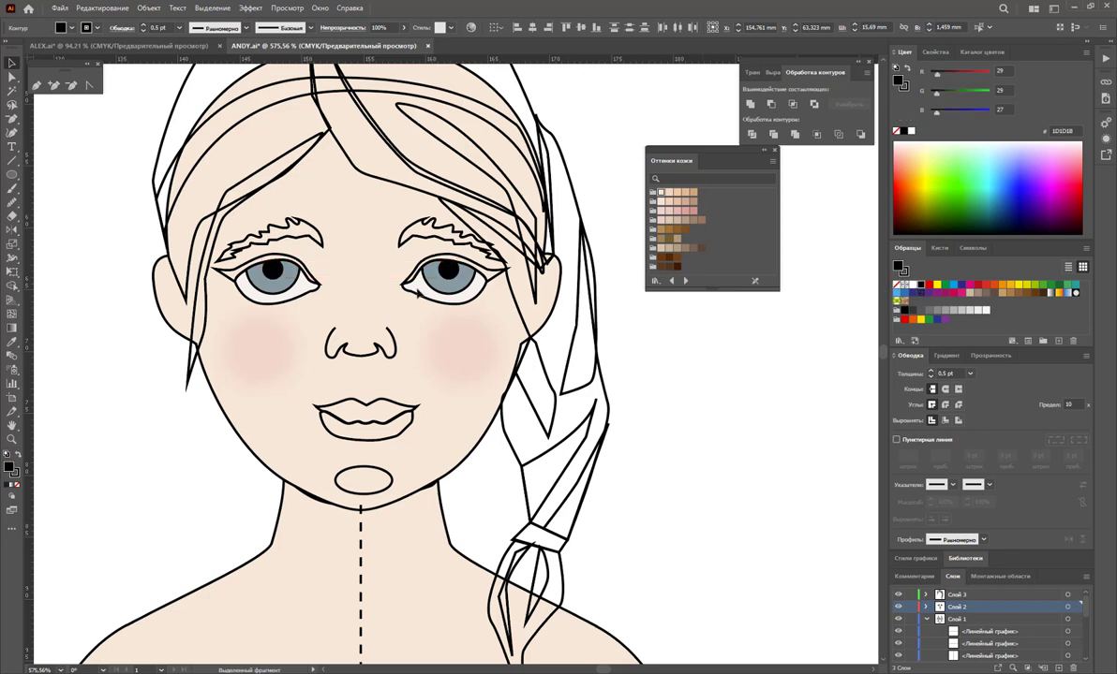
# Add an outline-free white highlight dot to each pupil, drawn on the left and copied right
pyautogui.click(261, 245)
pyautogui.moveTo(271, 264); pyautogui.dragTo(281, 272)
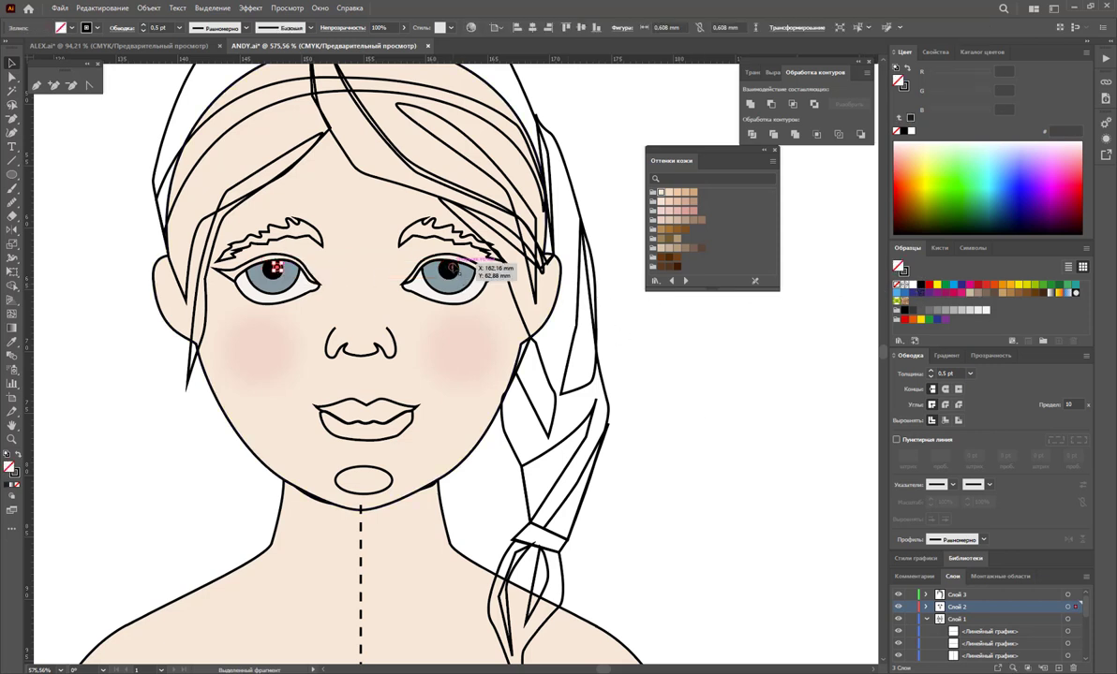
pyautogui.moveTo(452, 269); pyautogui.dragTo(453, 269)
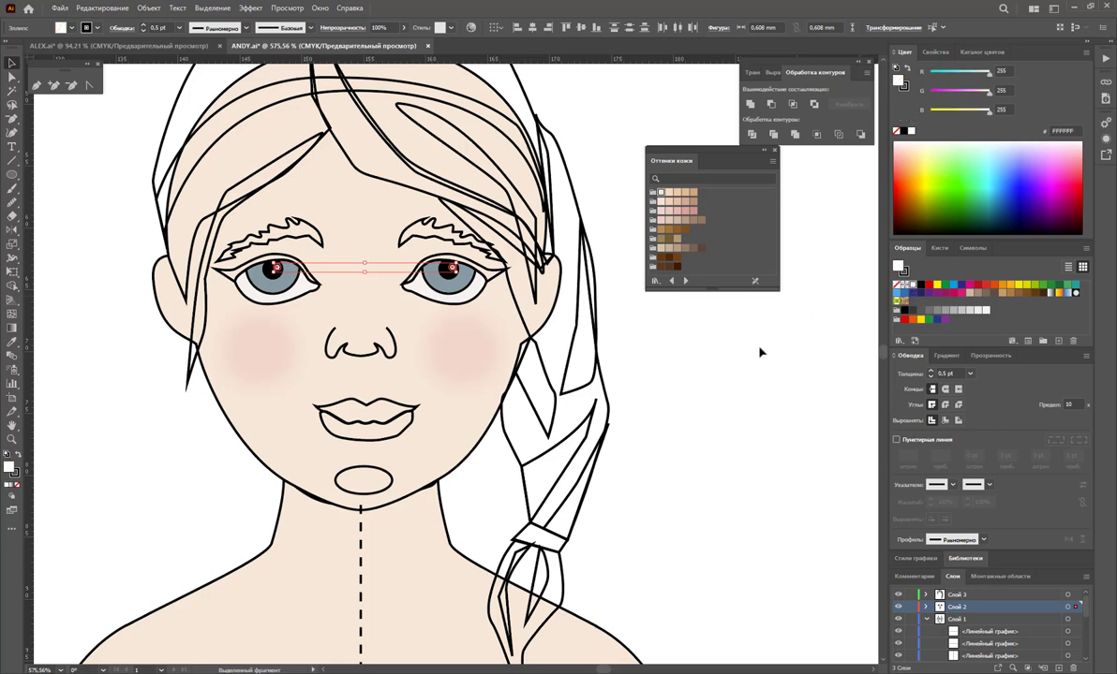
pyautogui.click(19, 483)
pyautogui.click(195, 522)
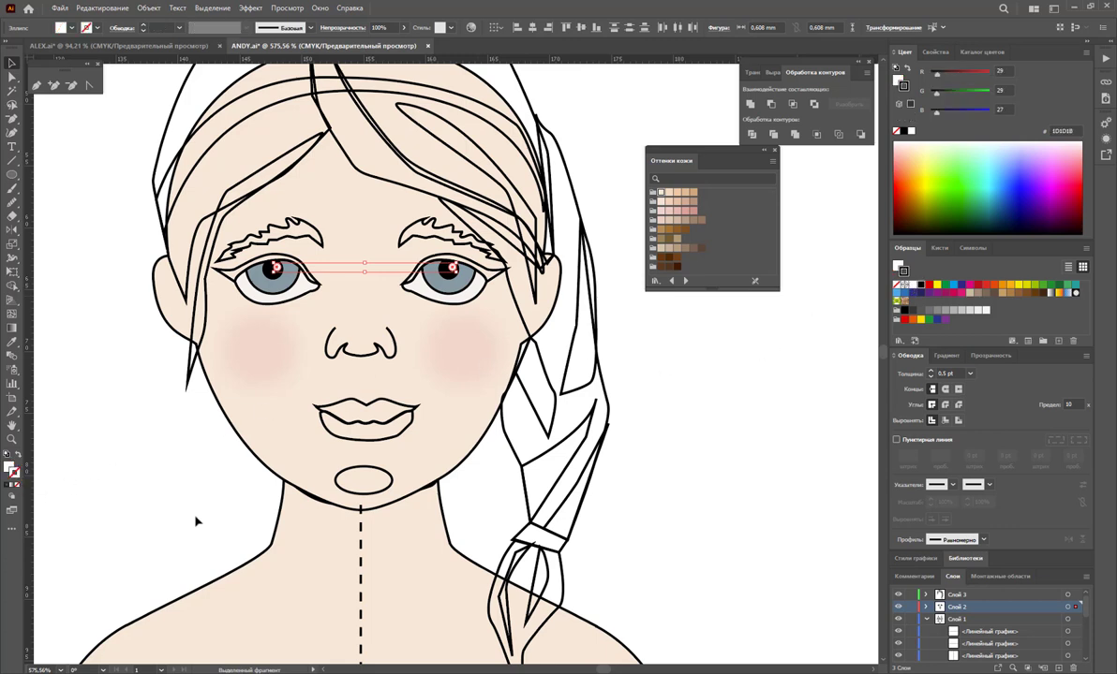
pyautogui.click(435, 293)
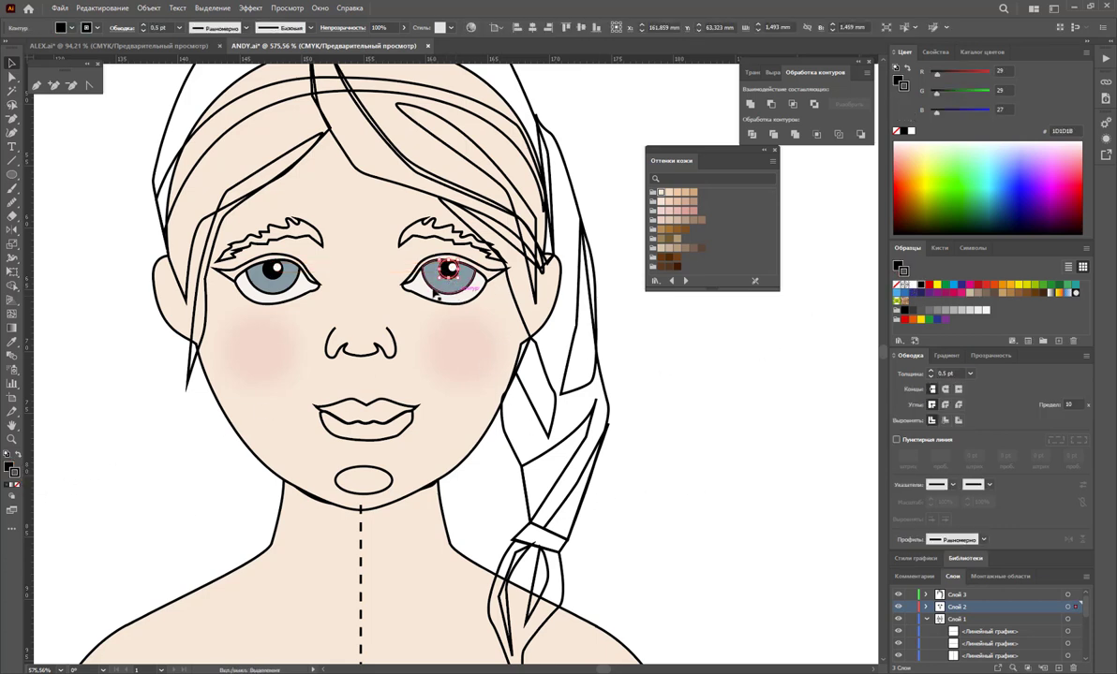
pyautogui.keyDown('shift'); pyautogui.click(263, 275); pyautogui.keyUp('shift')
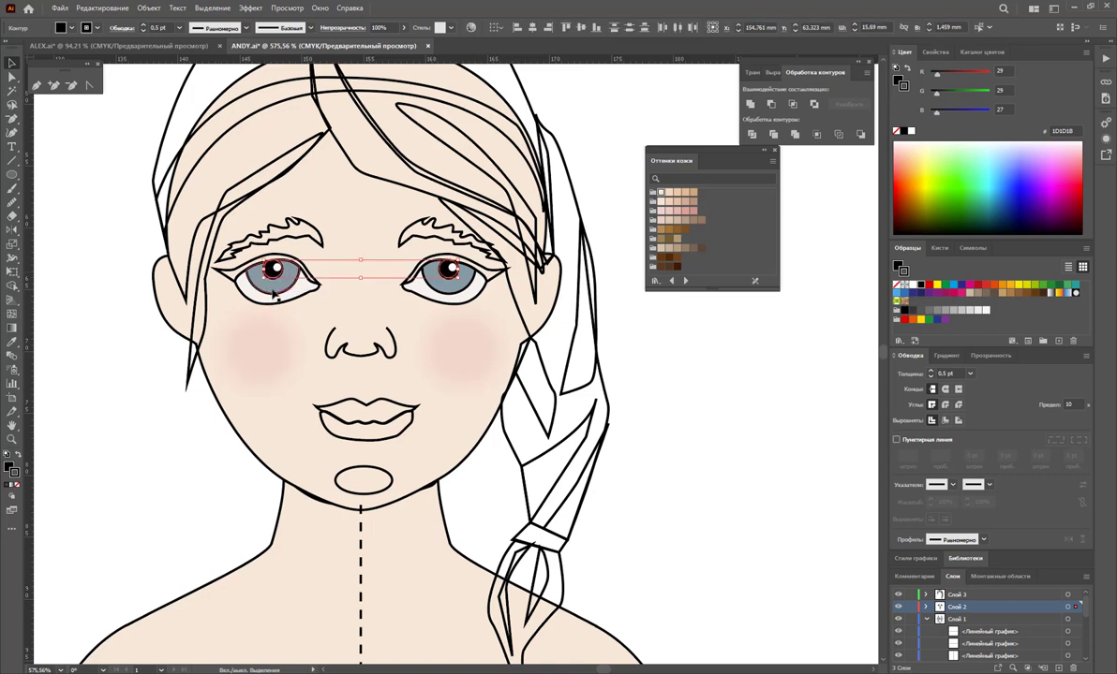
pyautogui.keyDown('shift'); pyautogui.click(412, 270); pyautogui.keyUp('shift')
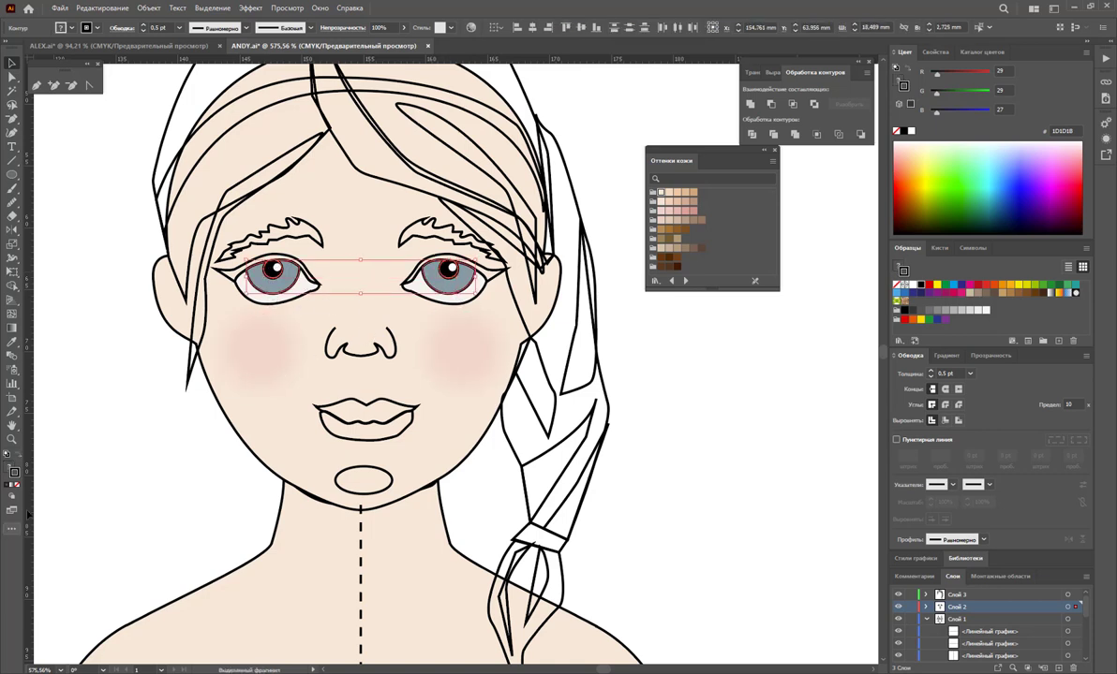
pyautogui.click(199, 507)
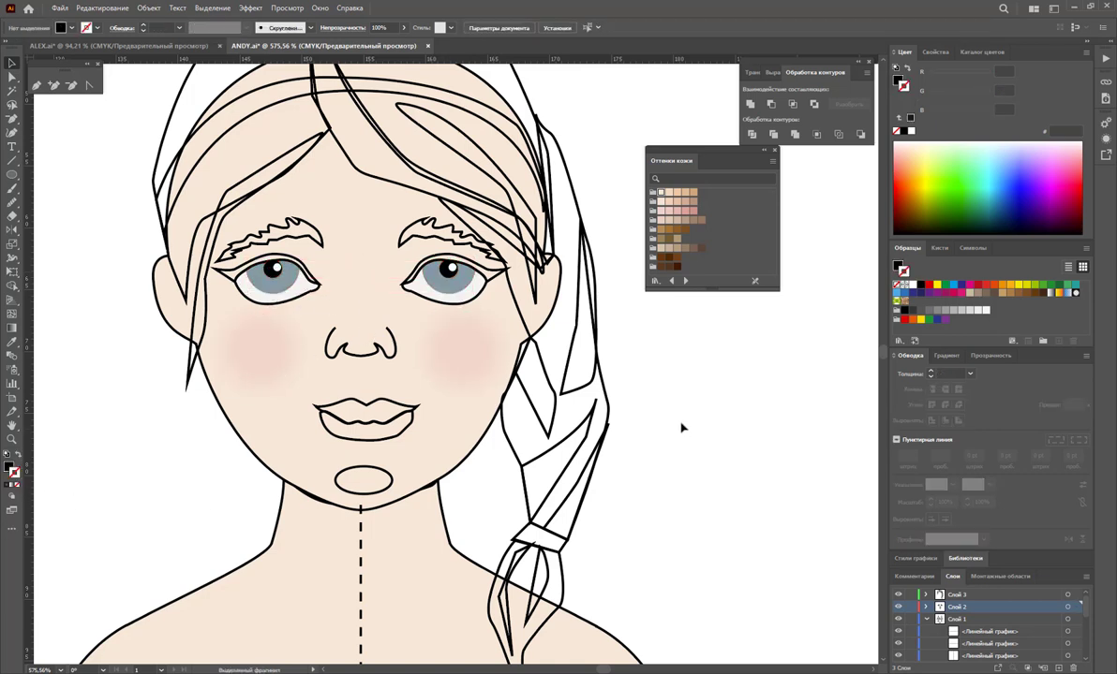
# Remove the outlines from both eyes
pyautogui.click(462, 312)
pyautogui.click(469, 297)
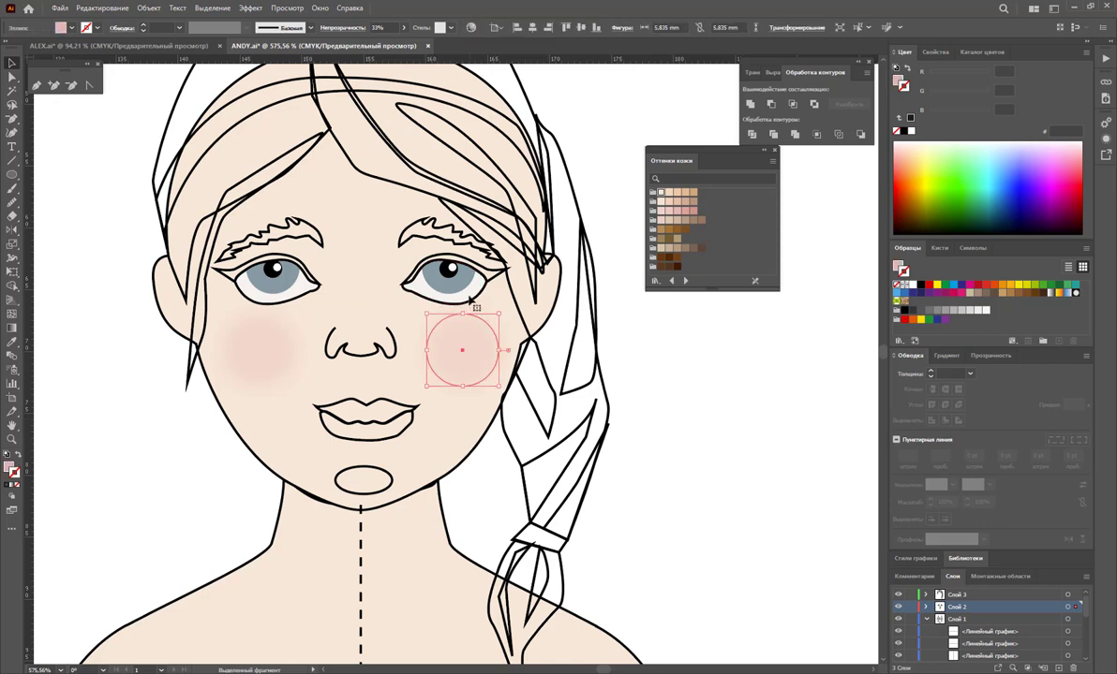
pyautogui.click(646, 376)
pyautogui.click(485, 279)
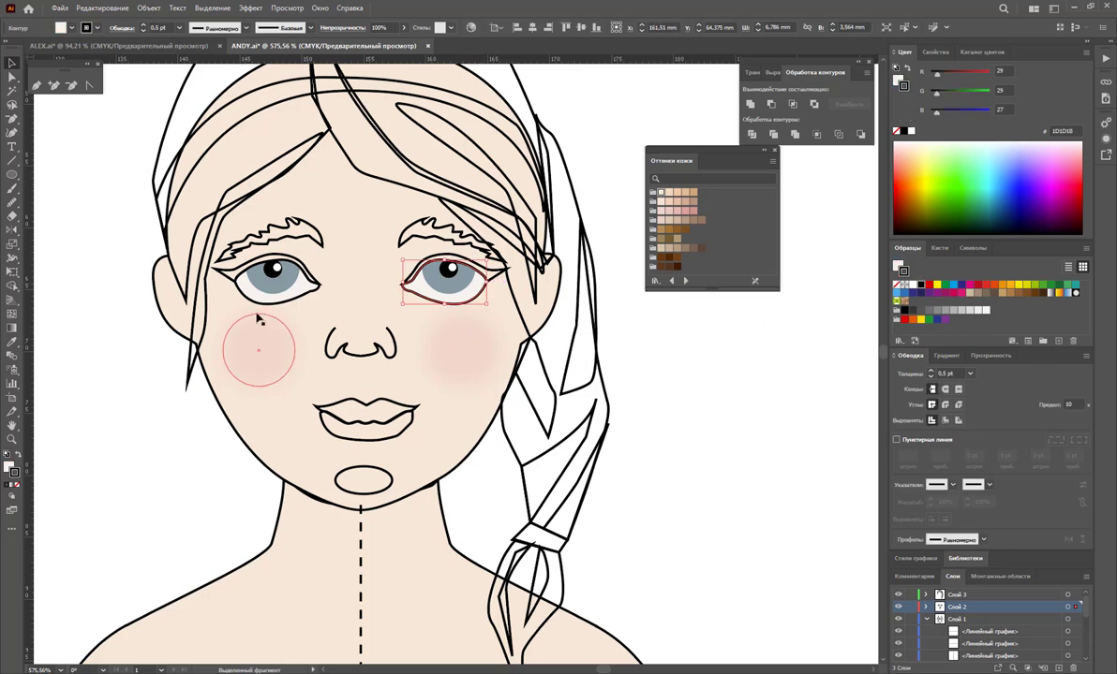
pyautogui.keyDown('shift'); pyautogui.click(241, 293); pyautogui.keyUp('shift')
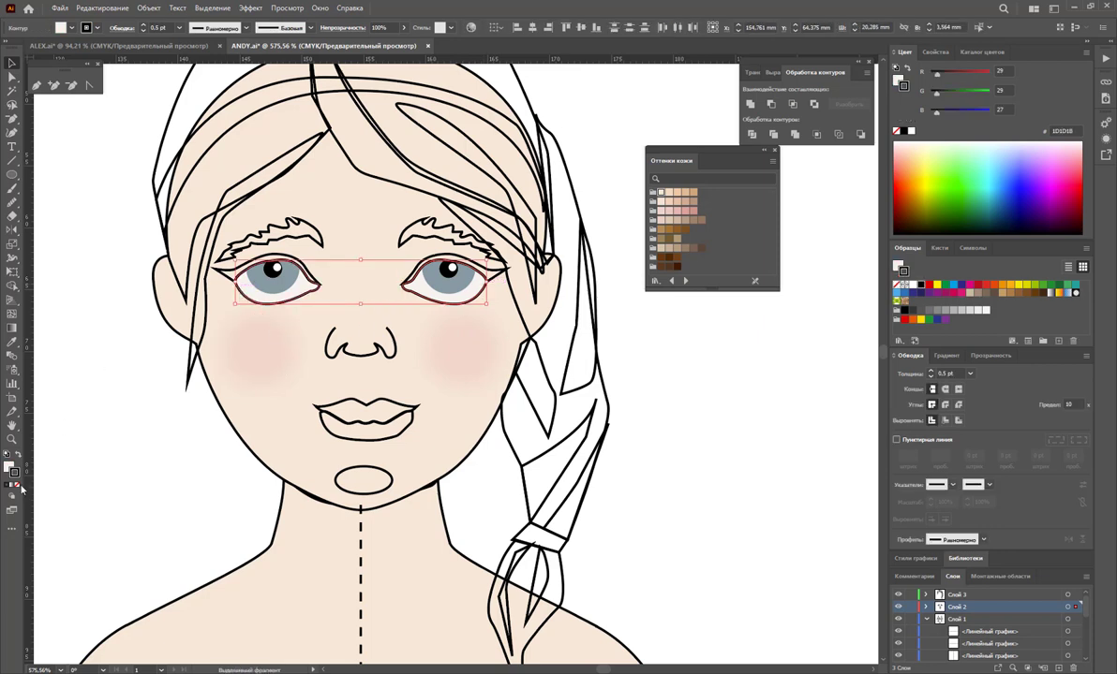
pyautogui.press('/')
pyautogui.click(108, 459)
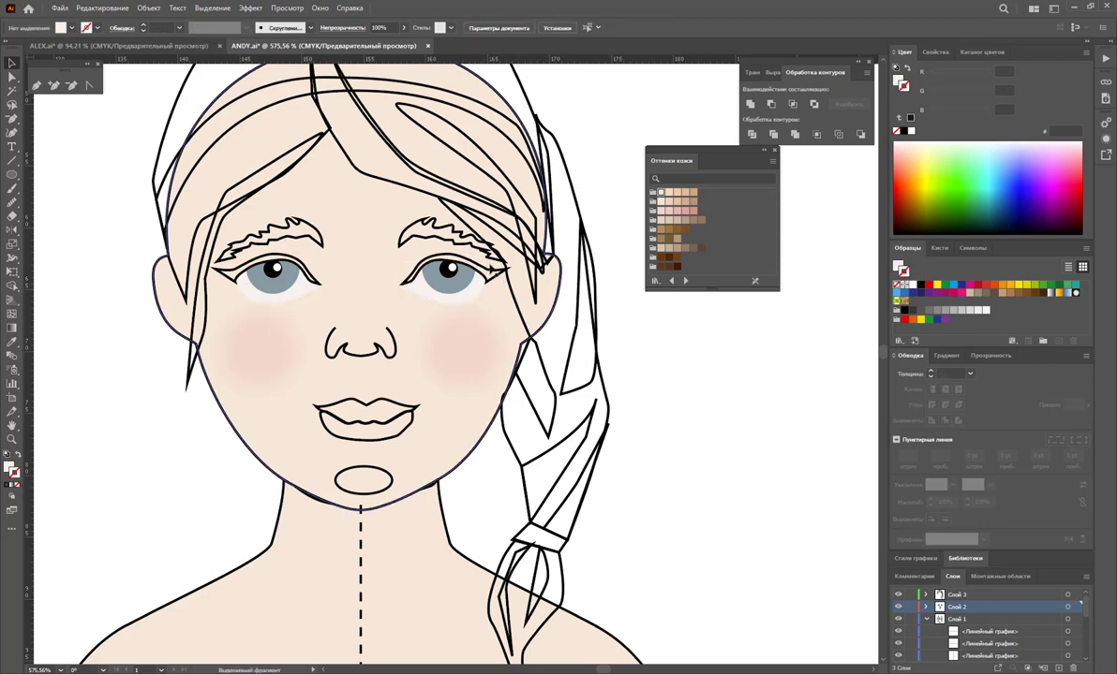
# Fill both upper eyelids with greyish brown 665A55 instead of a stroke
pyautogui.click(464, 257)
pyautogui.keyDown('shift'); pyautogui.click(269, 255); pyautogui.keyUp('shift')
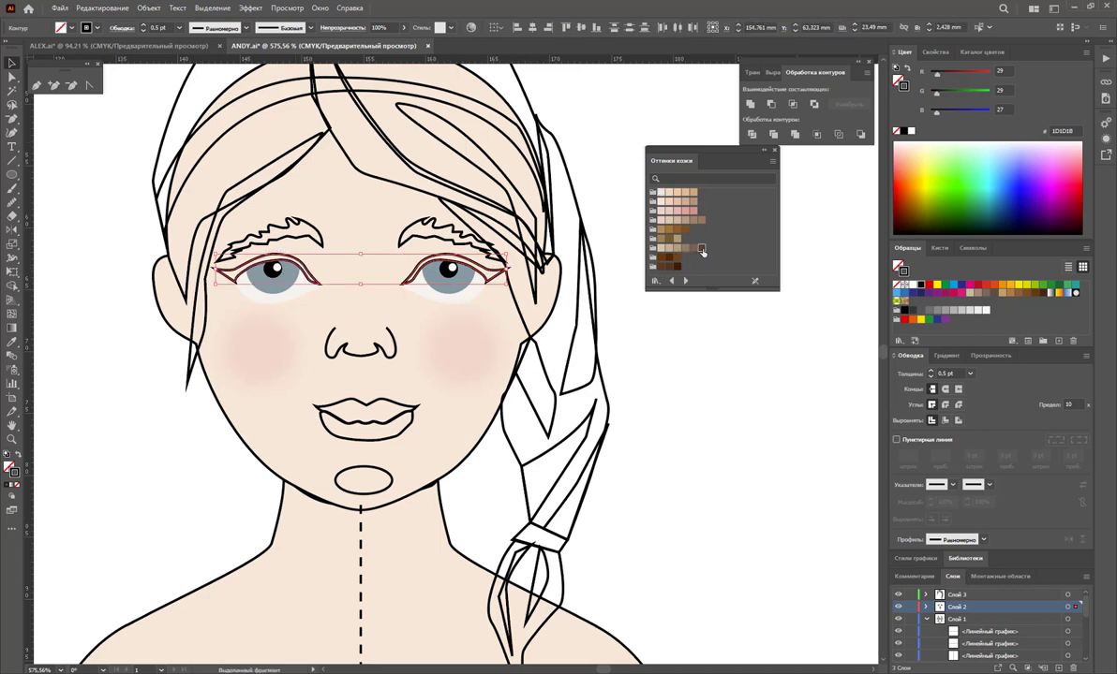
pyautogui.click(702, 251)
pyautogui.click(16, 456)
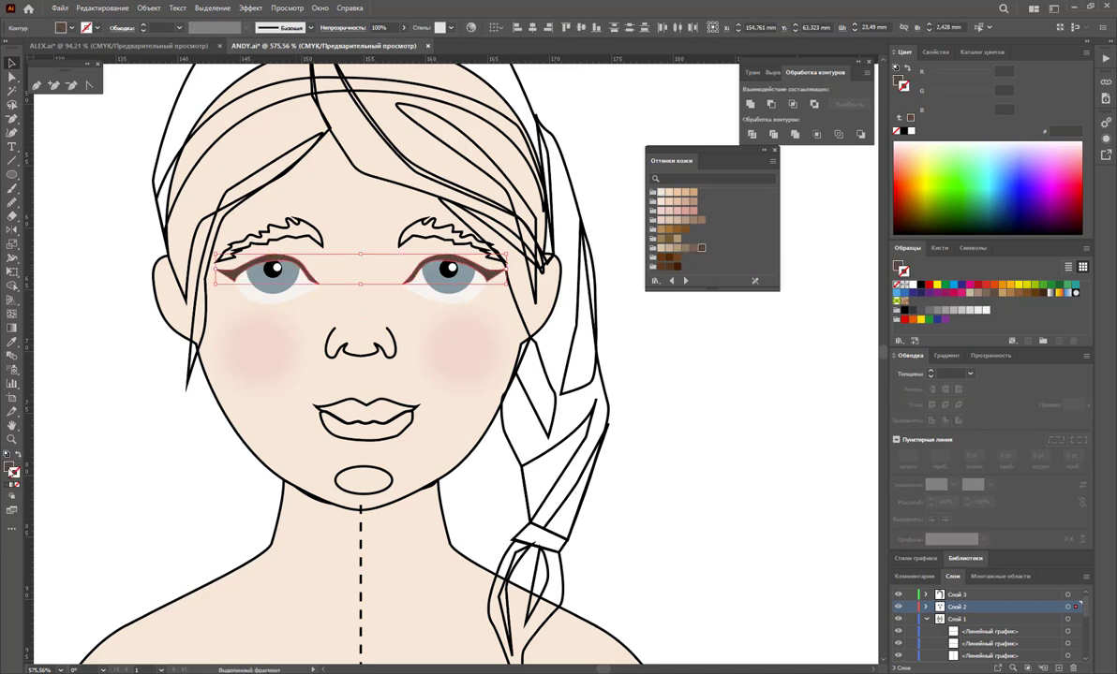
pyautogui.click(10, 470)
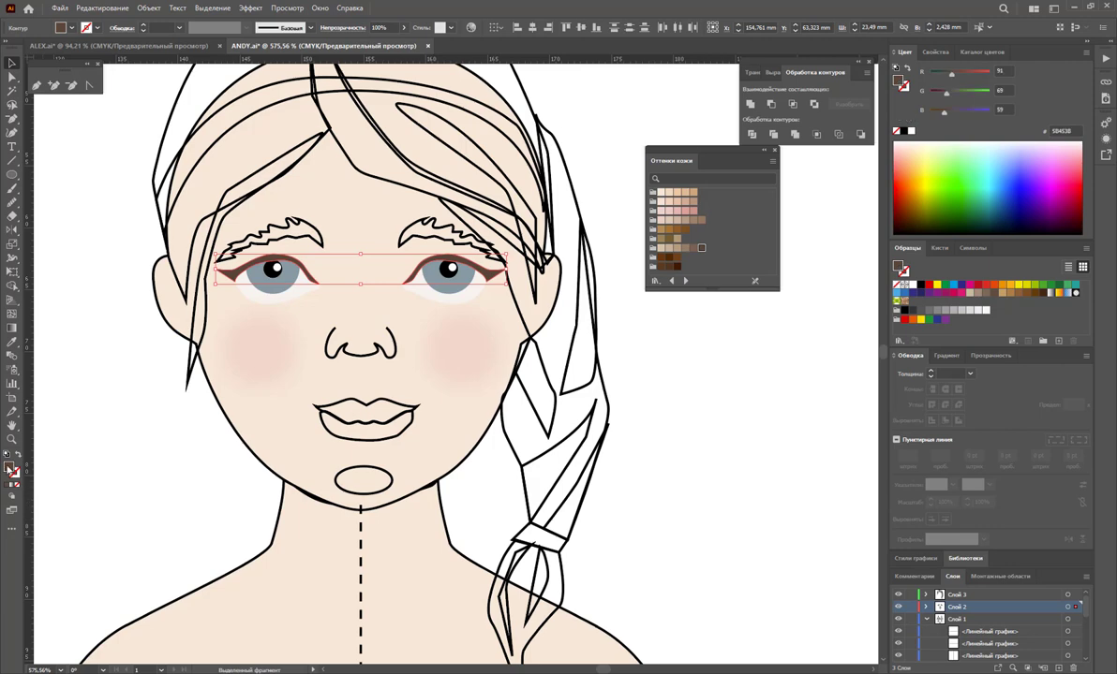
pyautogui.doubleClick(11, 469)
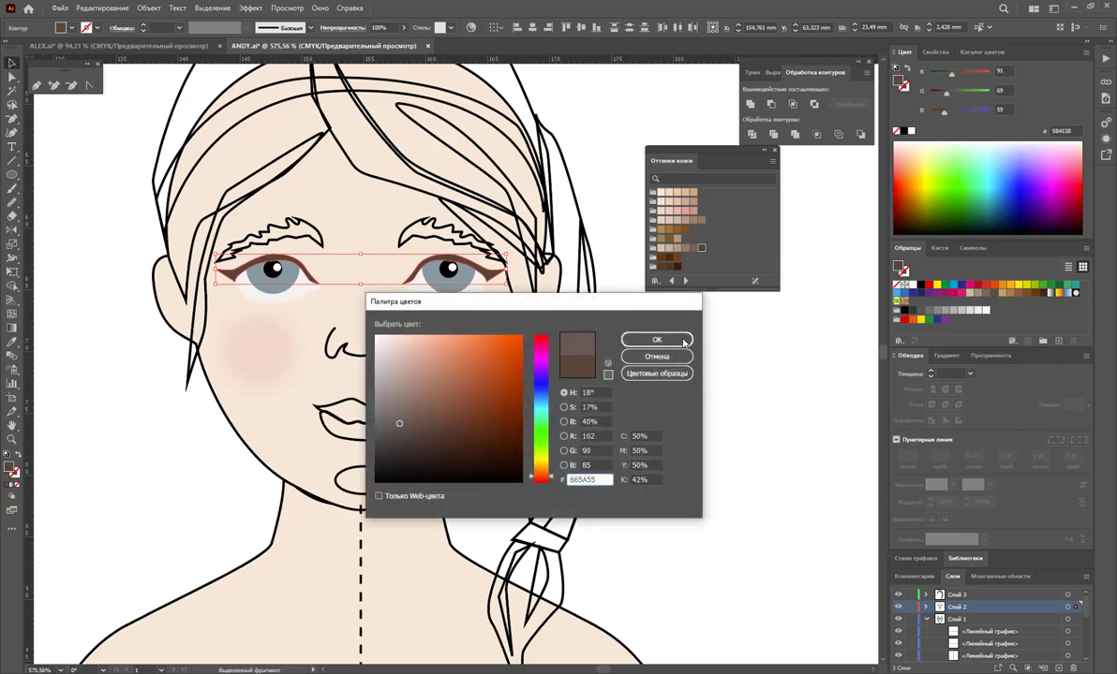
pyautogui.click(682, 341)
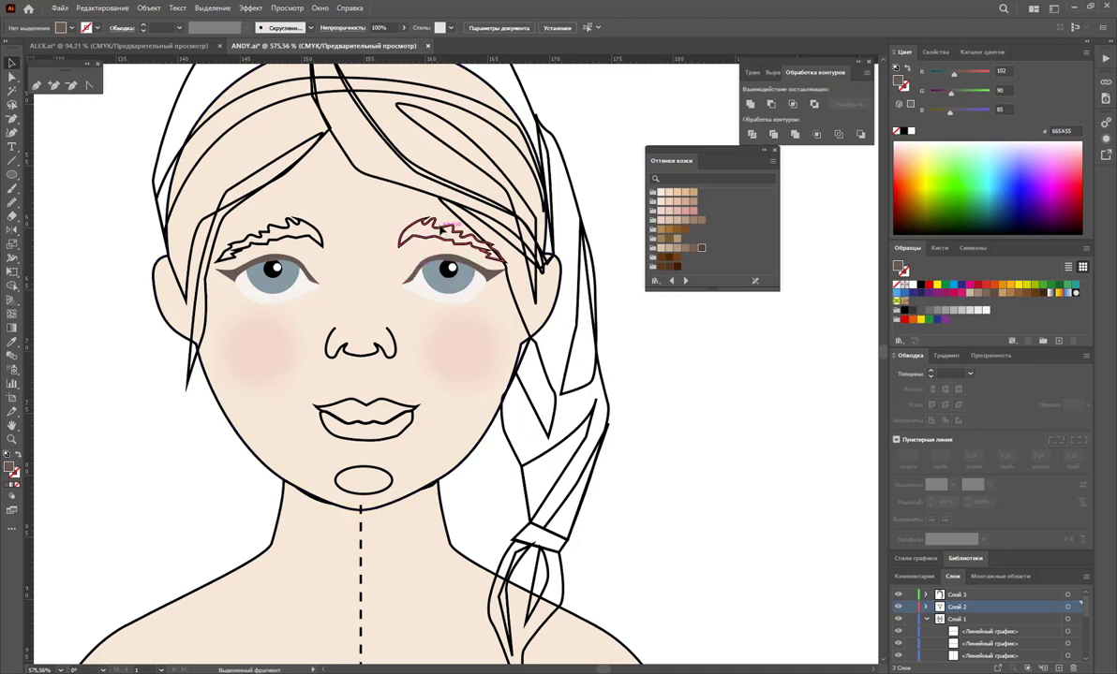
# Fill both eyebrows with the eyelid colour using the Eyedropper
pyautogui.click(440, 230)
pyautogui.keyDown('shift'); pyautogui.click(277, 236); pyautogui.keyUp('shift')
pyautogui.keyDown('shift'); pyautogui.click(271, 239); pyautogui.keyUp('shift')
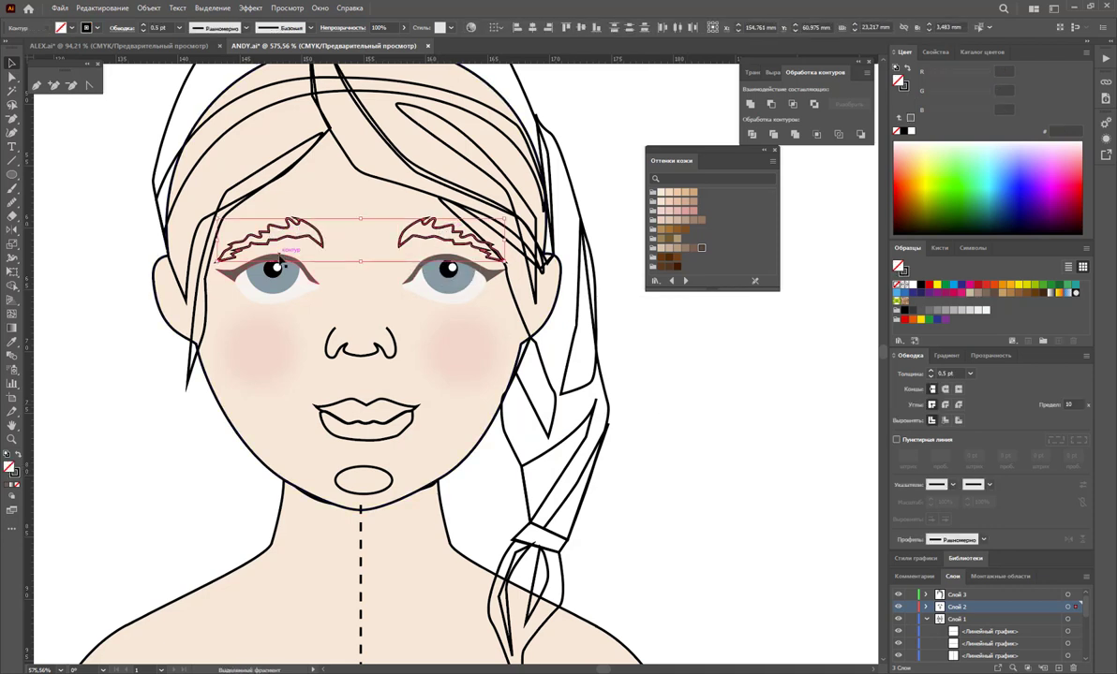
pyautogui.click(12, 342)
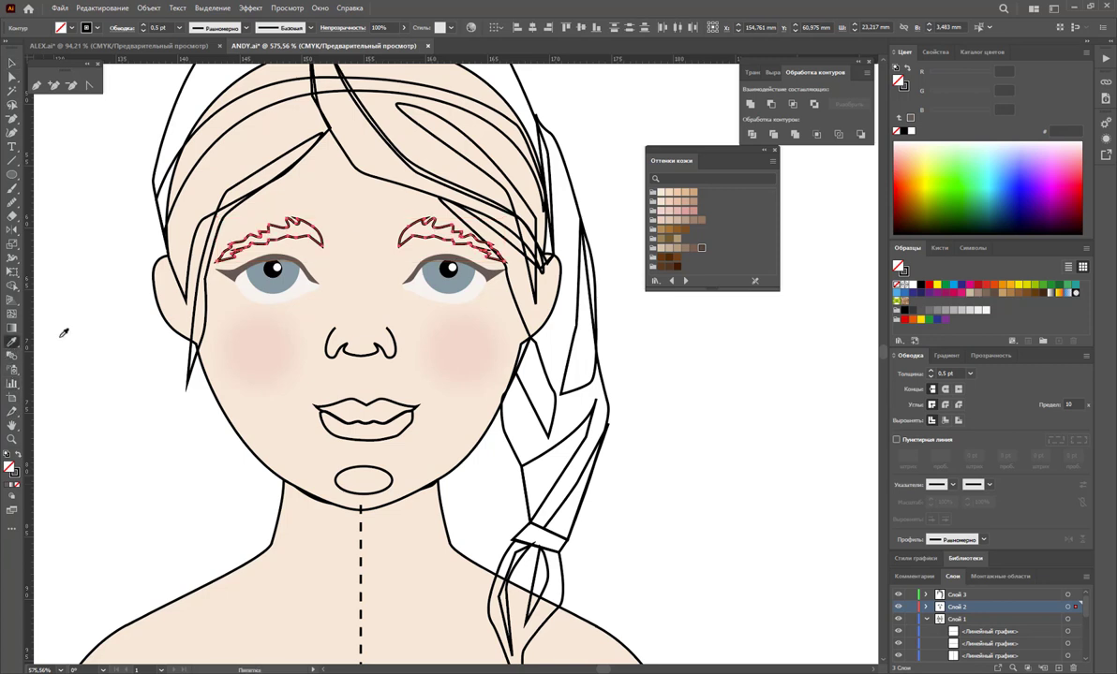
pyautogui.click(231, 270)
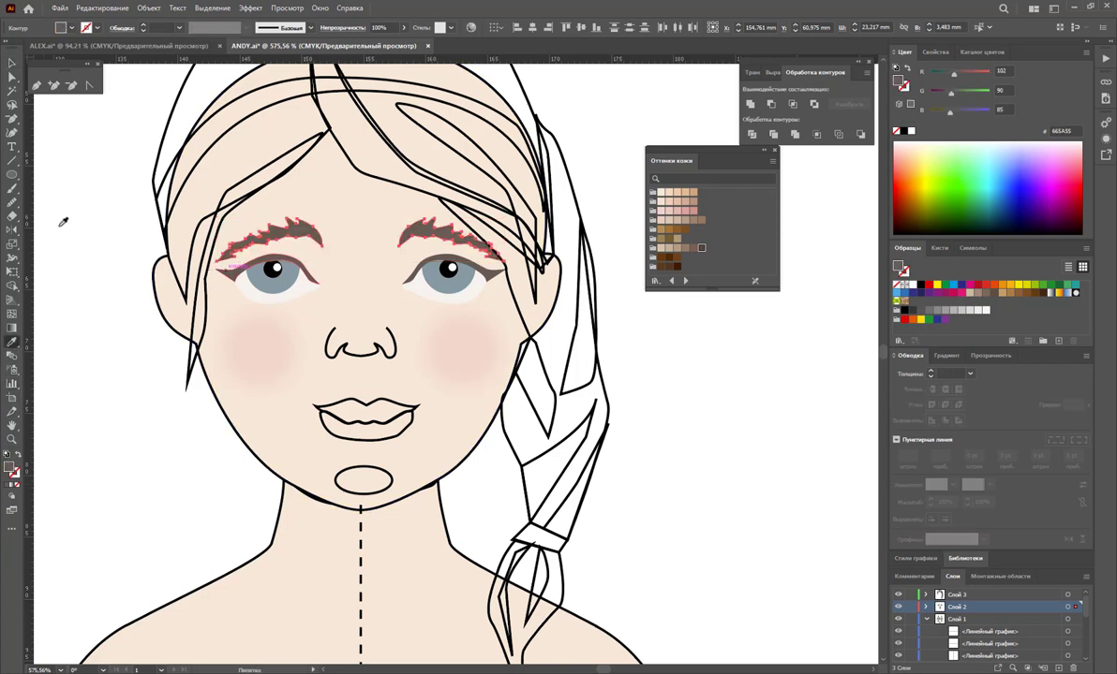
pyautogui.click(11, 61)
pyautogui.click(87, 244)
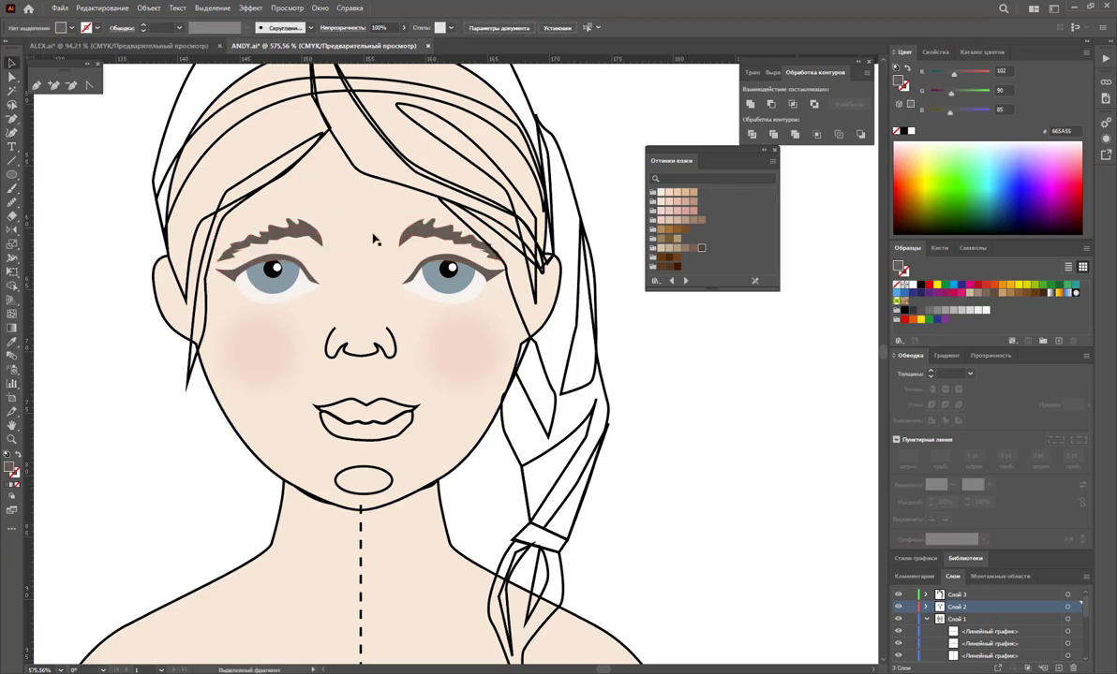
# Recolour the eyebrows soft brown 7C6253 and lower their opacity to 37%
pyautogui.click(279, 229)
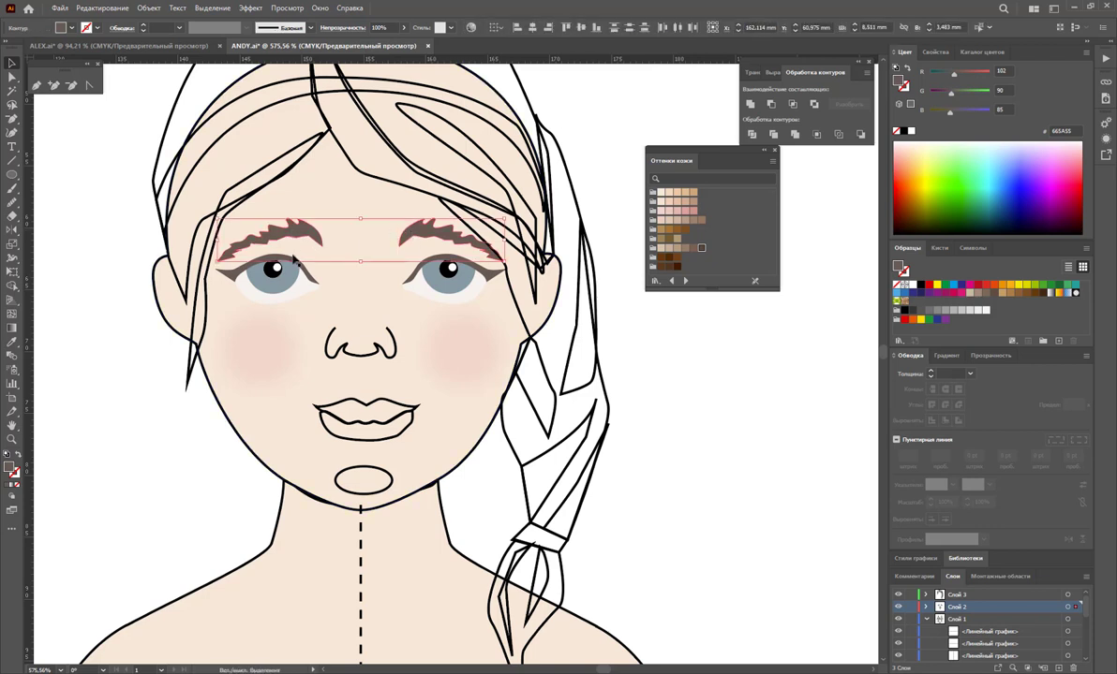
pyautogui.keyDown('shift'); pyautogui.click(312, 273); pyautogui.keyUp('shift')
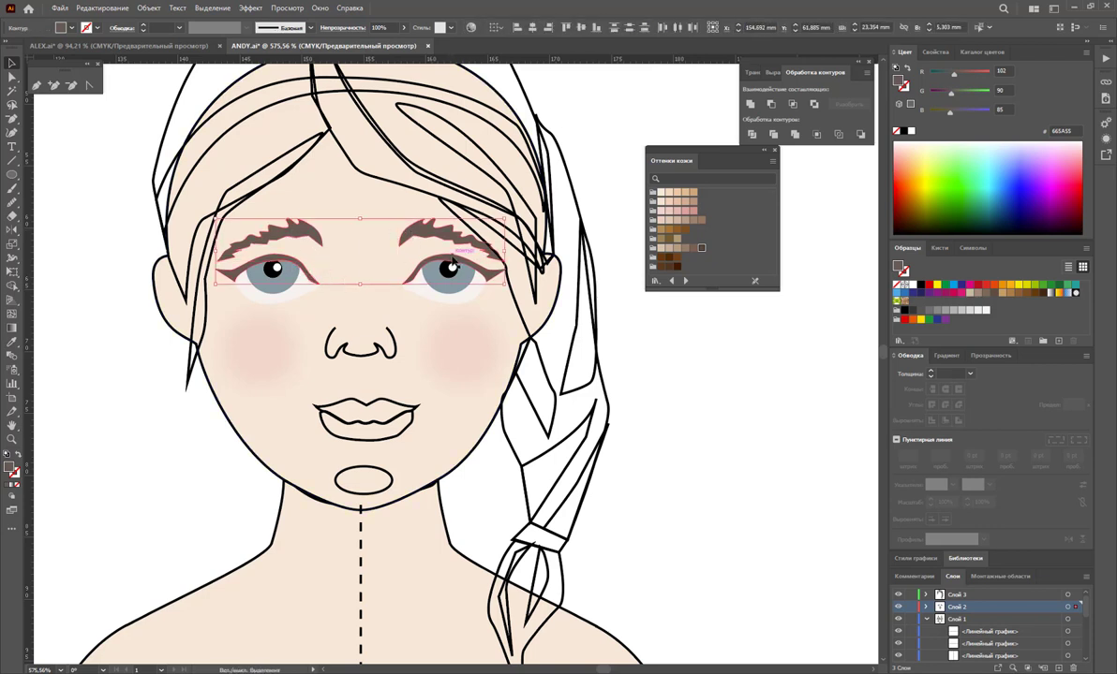
pyautogui.click(698, 249)
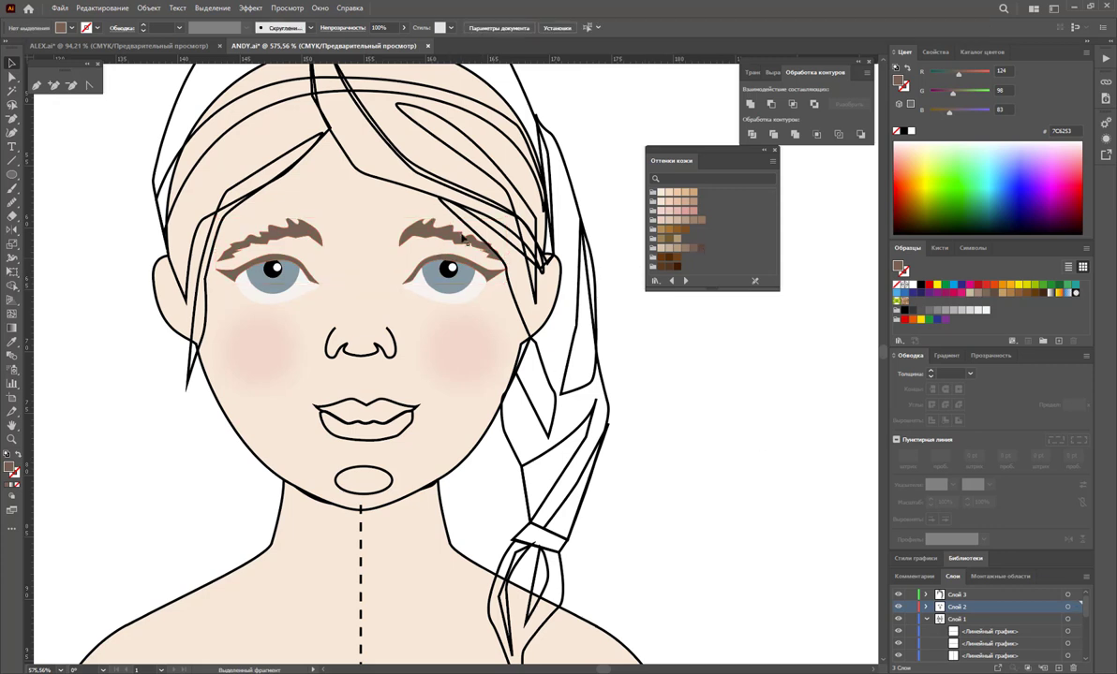
pyautogui.click(302, 239)
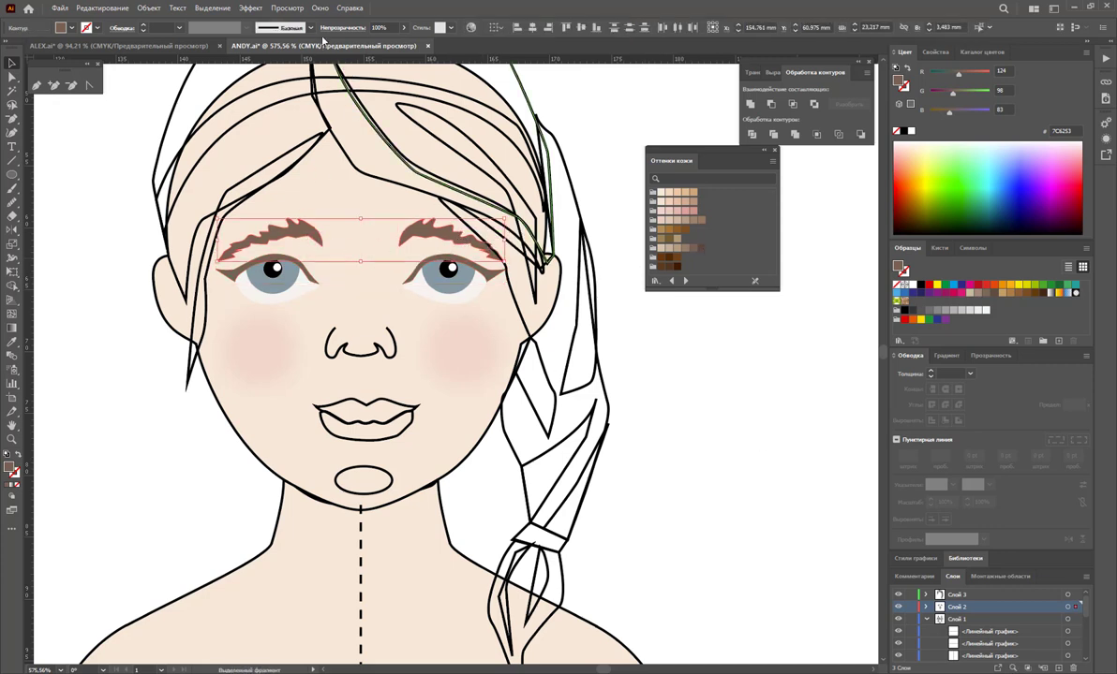
pyautogui.click(403, 27)
pyautogui.moveTo(354, 44); pyautogui.dragTo(379, 45)
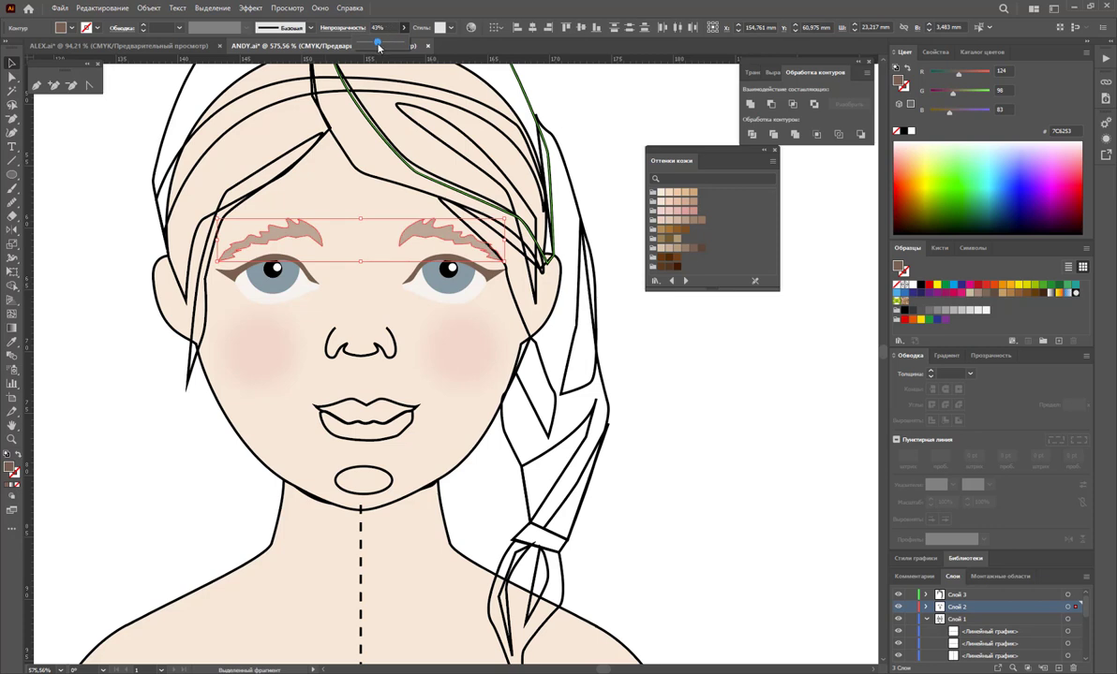
pyautogui.click(591, 129)
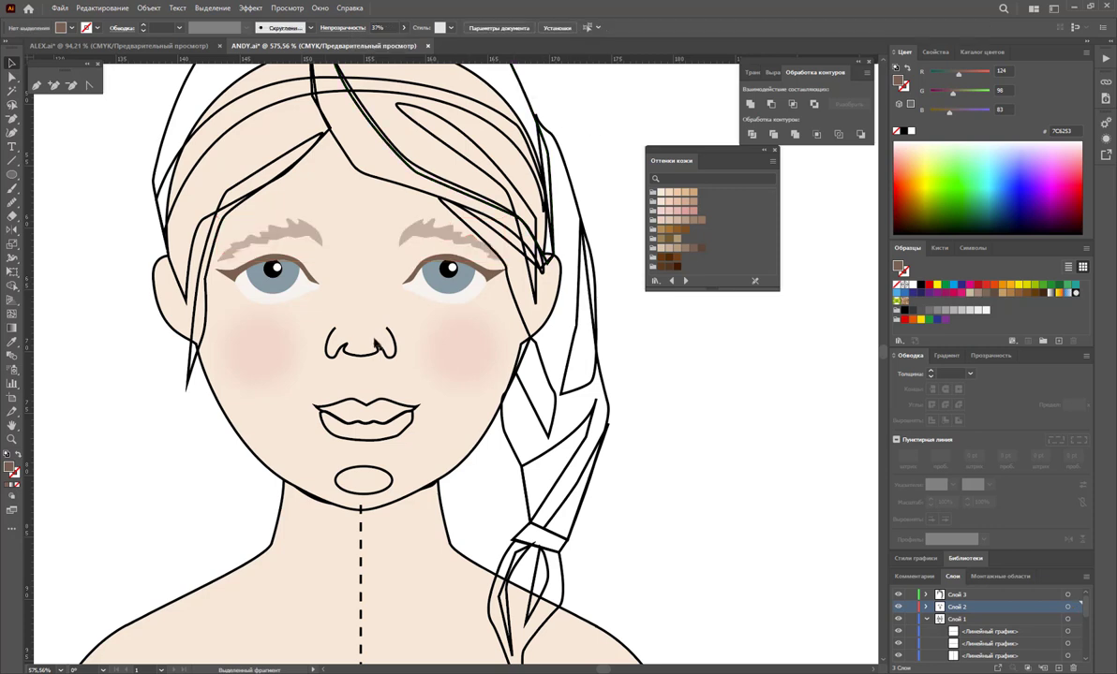
# Give the nose the eyebrow's brown as its outline colour, with no fill
pyautogui.click(375, 344)
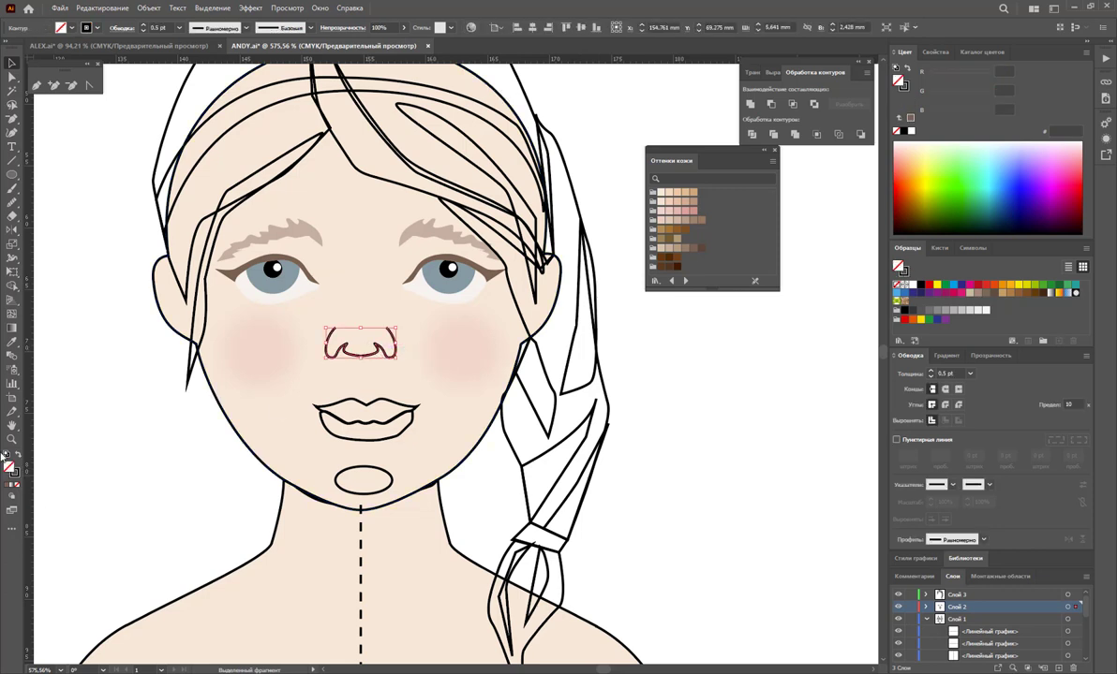
pyautogui.click(12, 342)
pyautogui.click(242, 240)
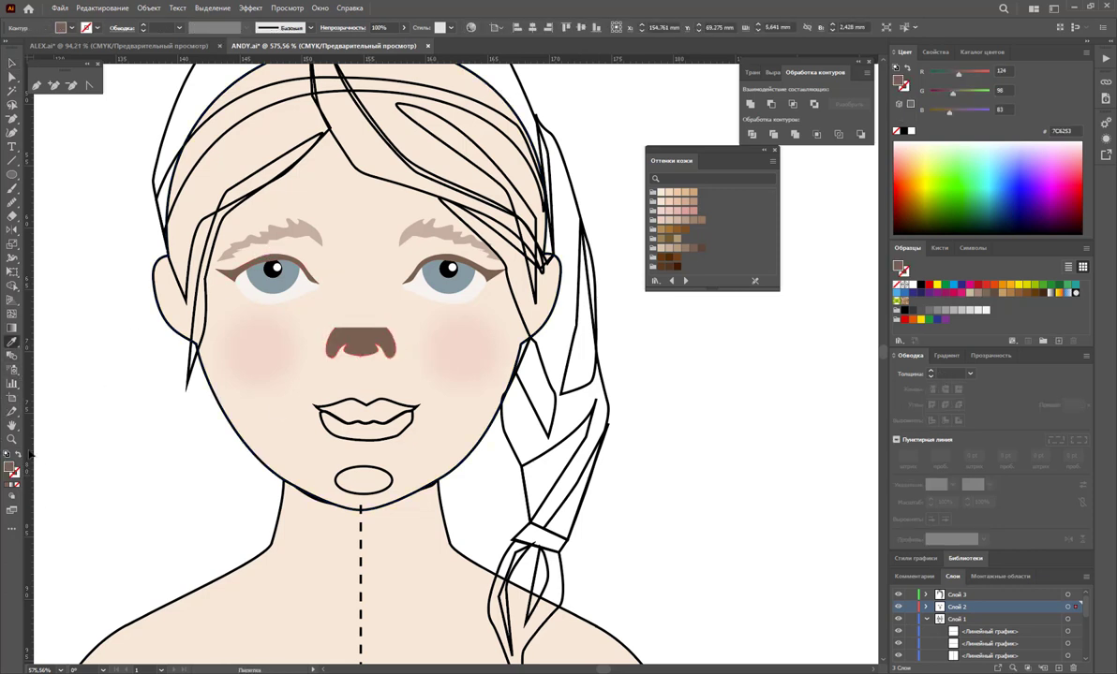
pyautogui.click(18, 456)
pyautogui.click(12, 63)
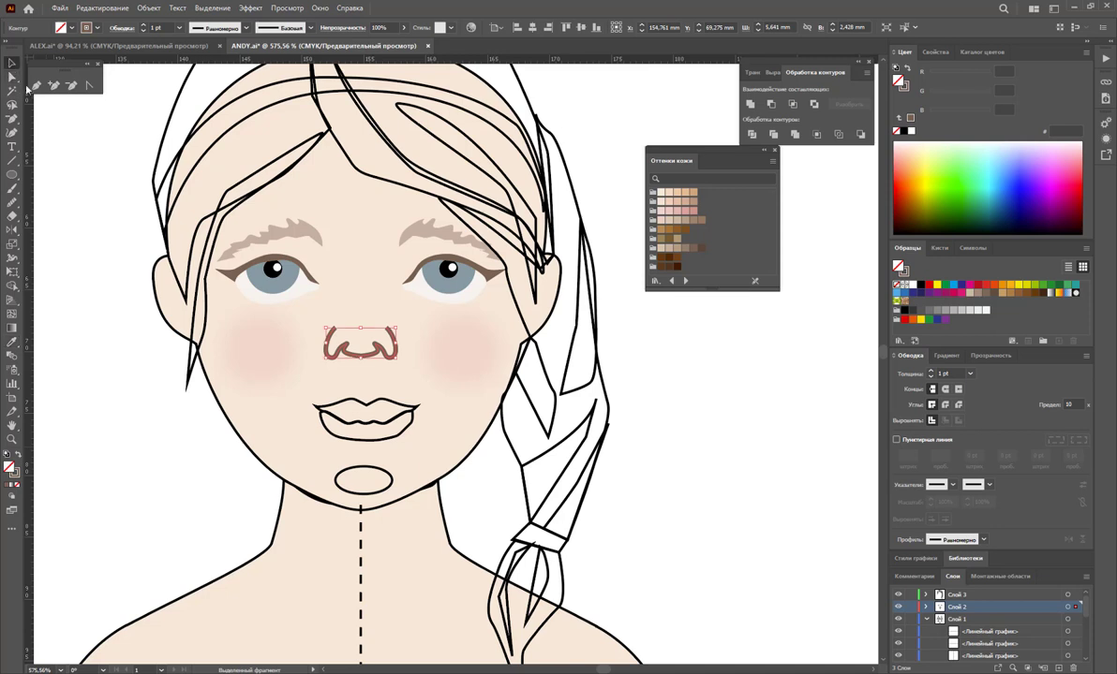
# Set the nose stroke to 0.5 pt with a tapered width profile
pyautogui.click(970, 373)
pyautogui.click(927, 377)
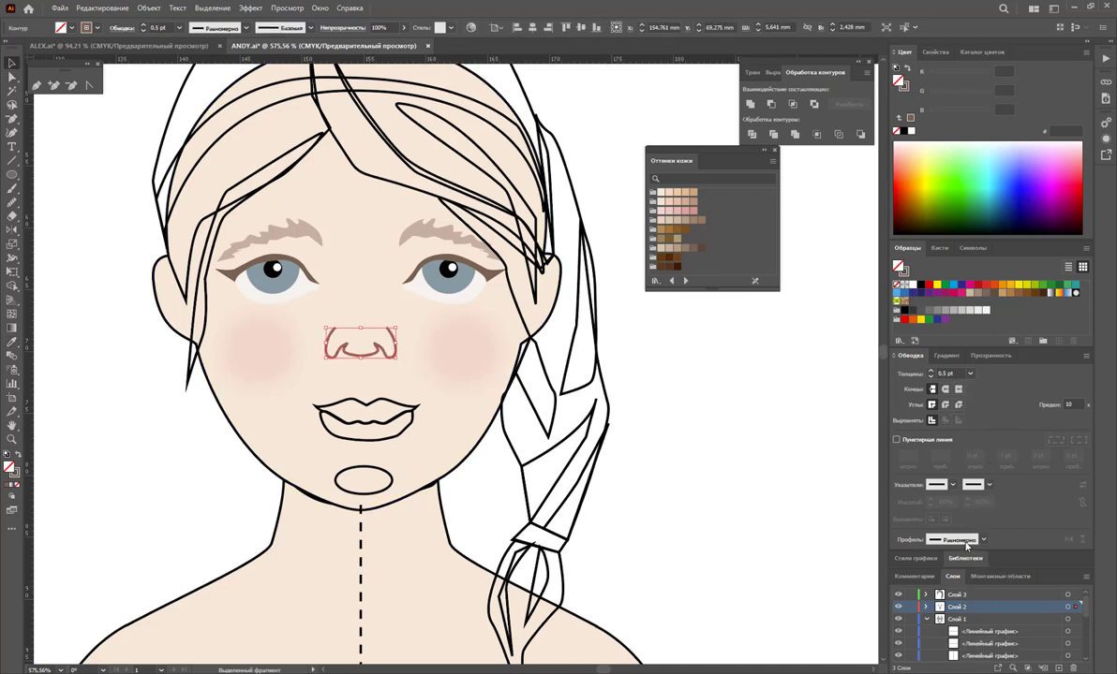
pyautogui.click(983, 540)
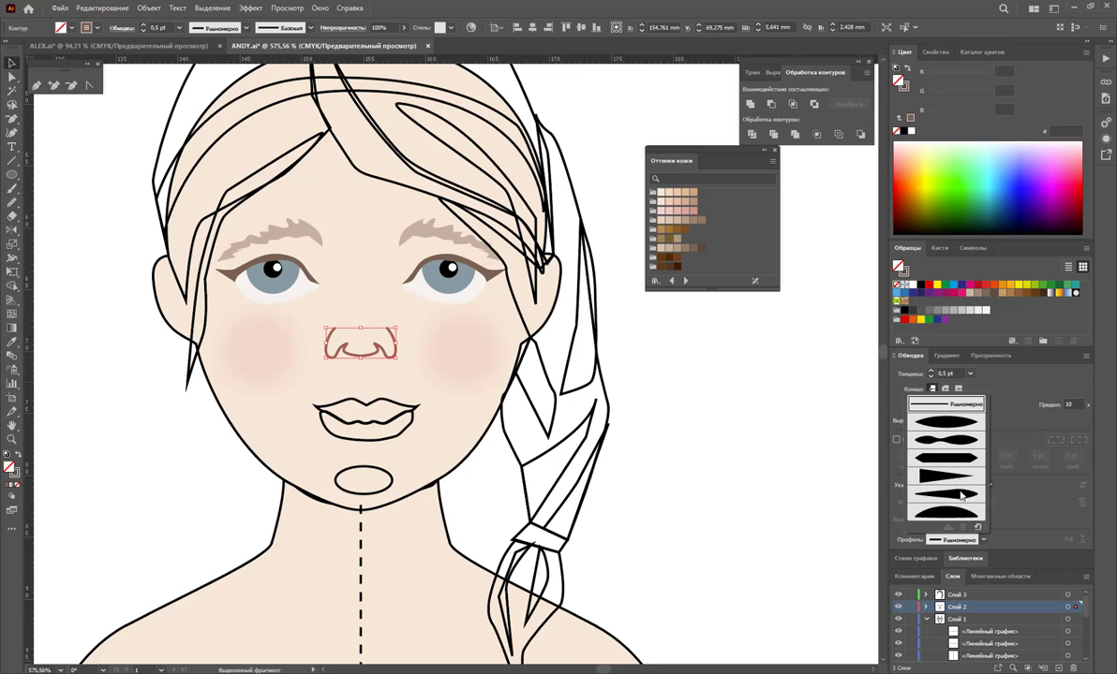
pyautogui.click(944, 447)
pyautogui.click(800, 448)
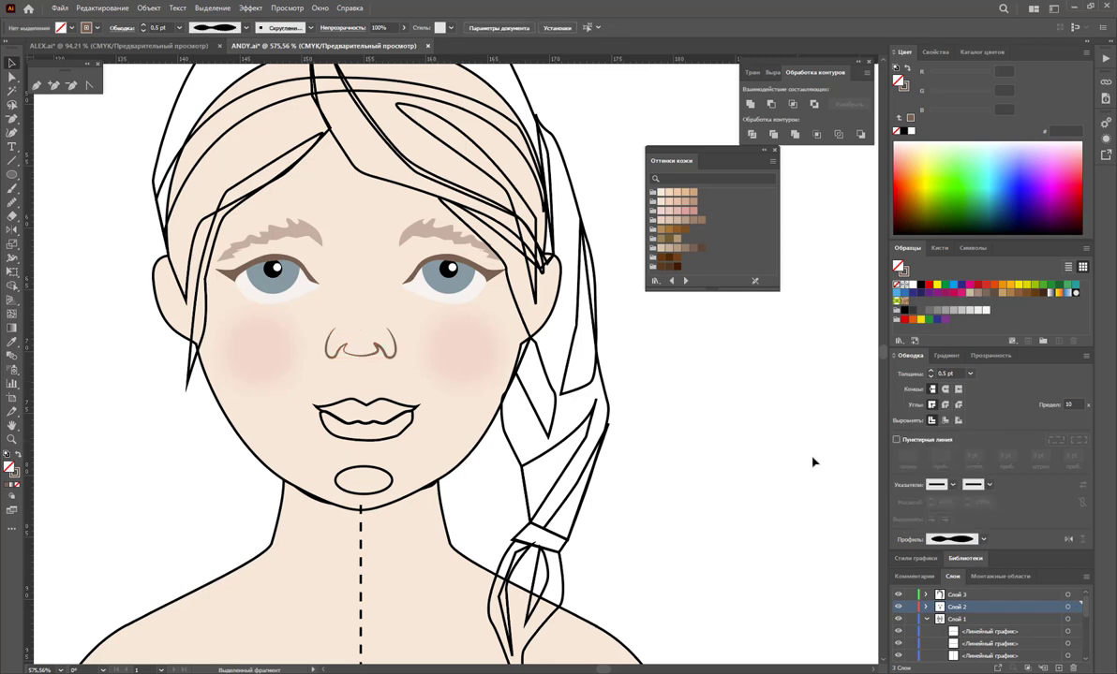
# Fill the upper lip deeper pink and the lower lip lighter pink, removing both outlines
pyautogui.click(398, 406)
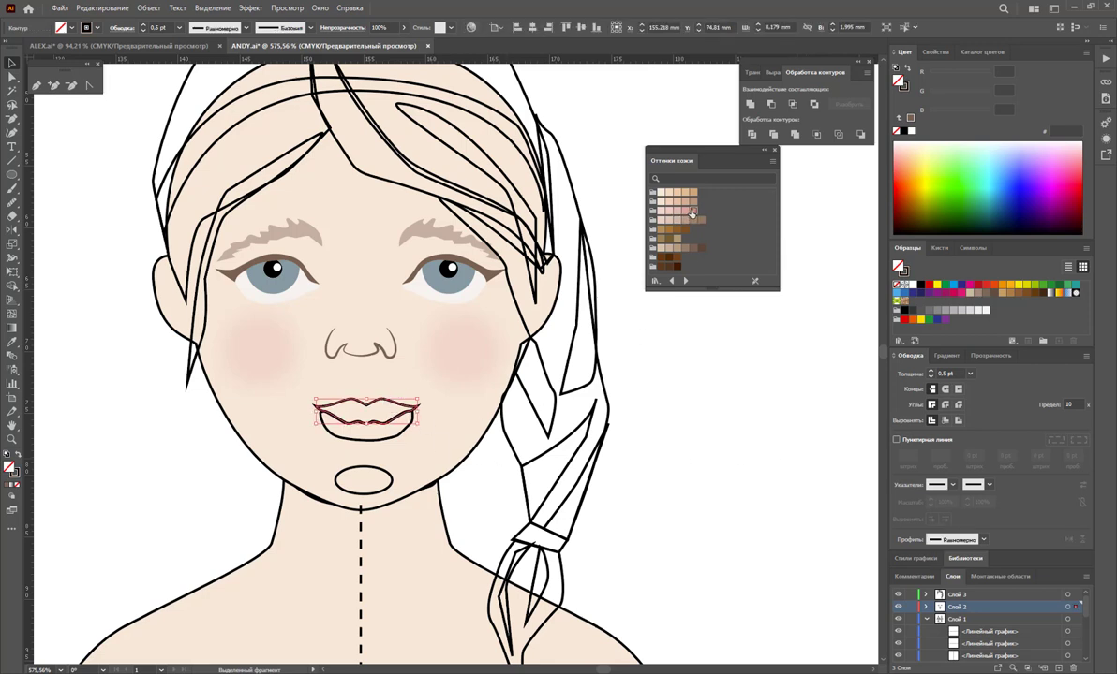
pyautogui.click(692, 211)
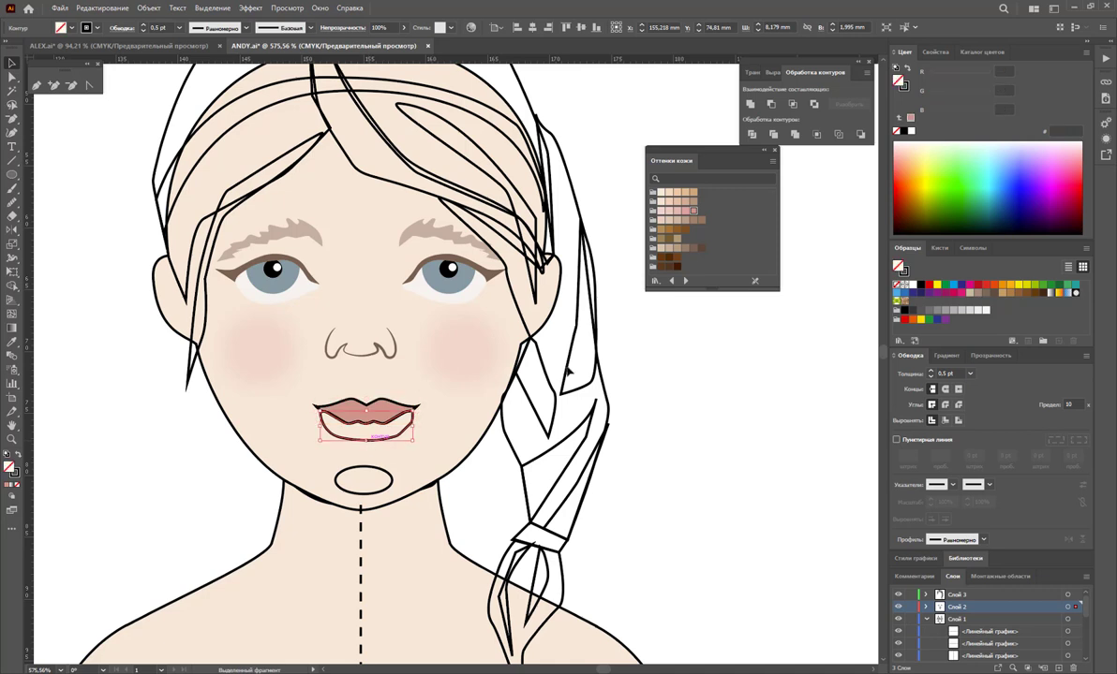
pyautogui.click(660, 478)
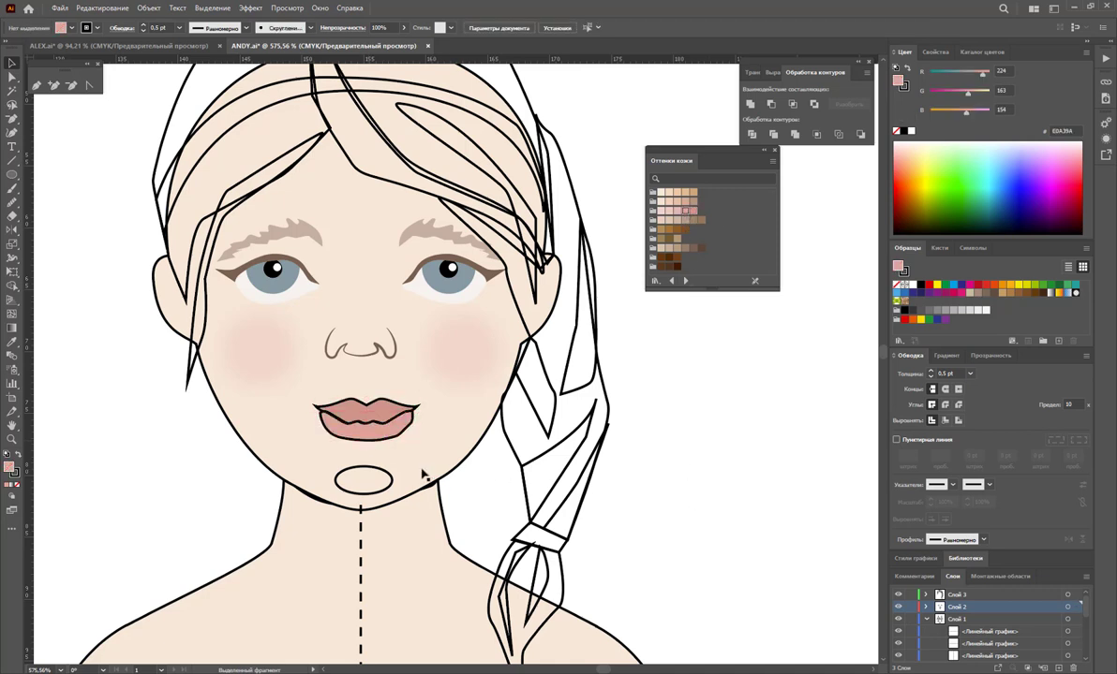
pyautogui.click(398, 427)
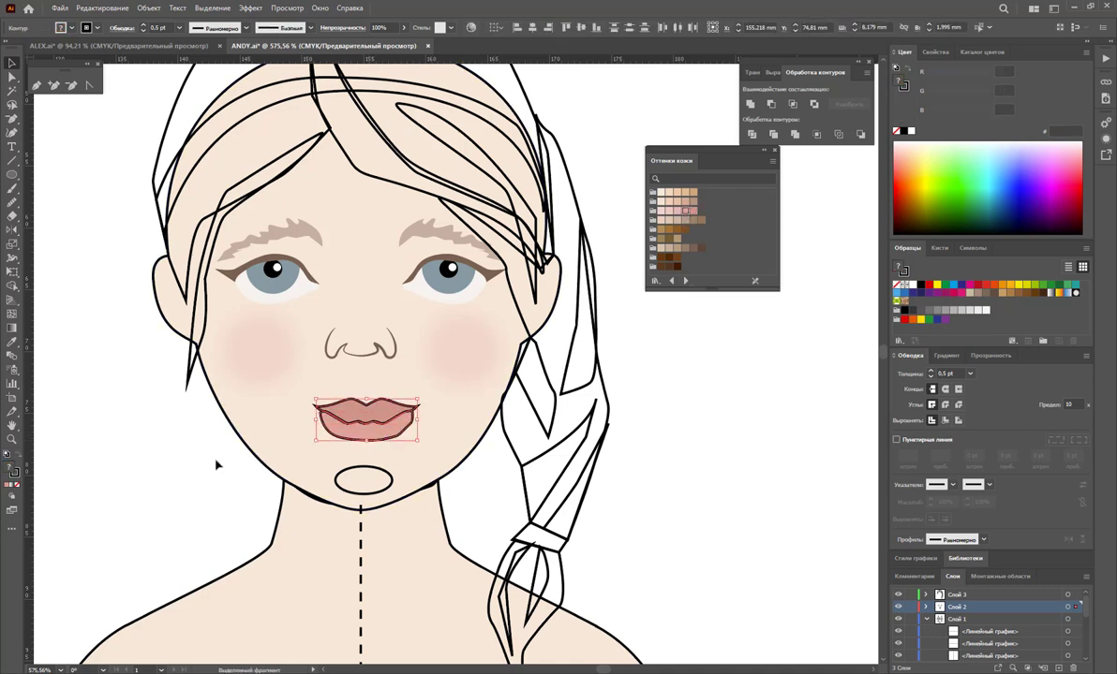
pyautogui.click(16, 484)
pyautogui.click(141, 498)
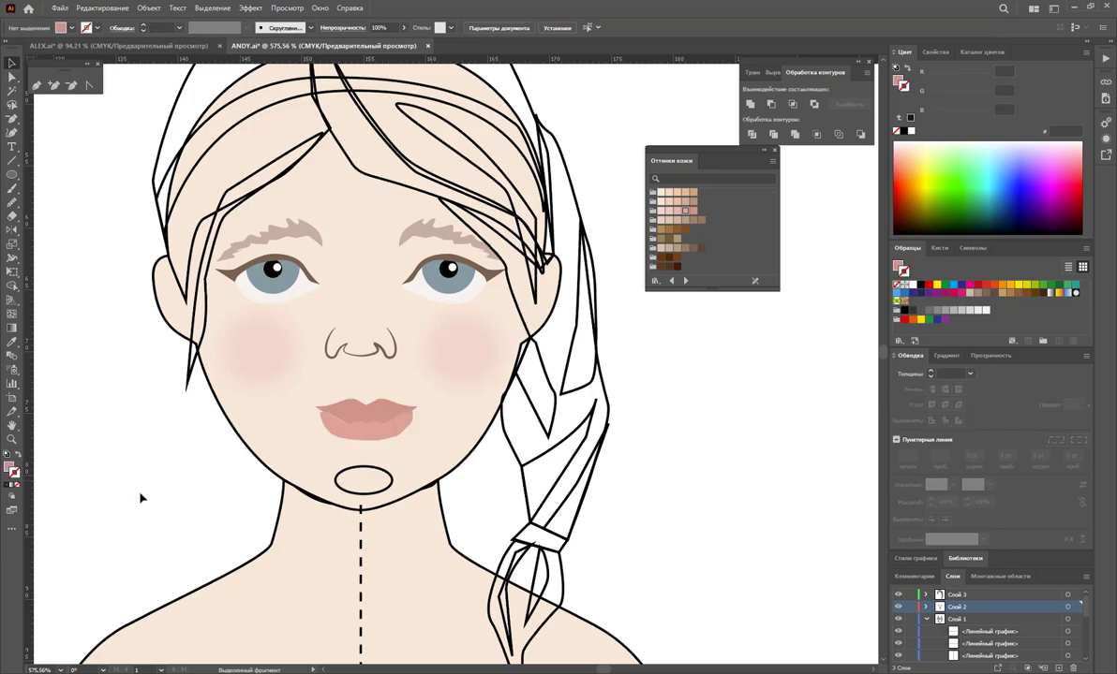
pyautogui.click(11, 439)
pyautogui.moveTo(380, 417)
pyautogui.mouseDown()
pyautogui.moveTo(506, 443)
pyautogui.moveTo(630, 431)
pyautogui.mouseUp()
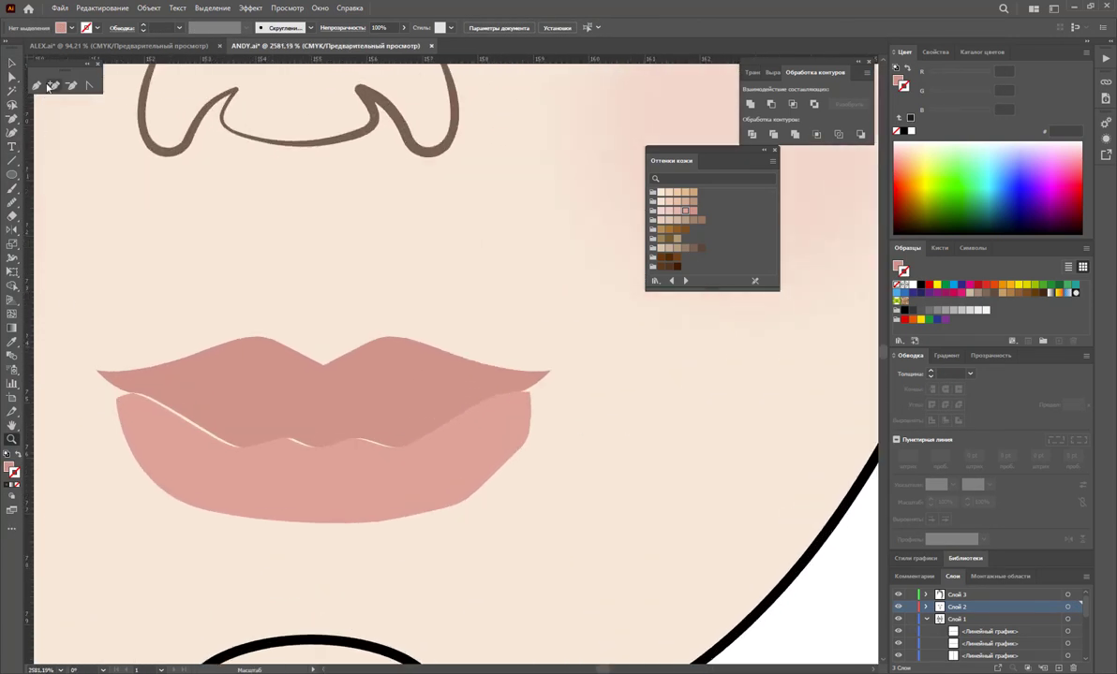
# Trace a closed mouth shape with the Pen along the seam between the lips
pyautogui.click(11, 117)
pyautogui.click(123, 388)
pyautogui.moveTo(192, 416); pyautogui.dragTo(393, 435)
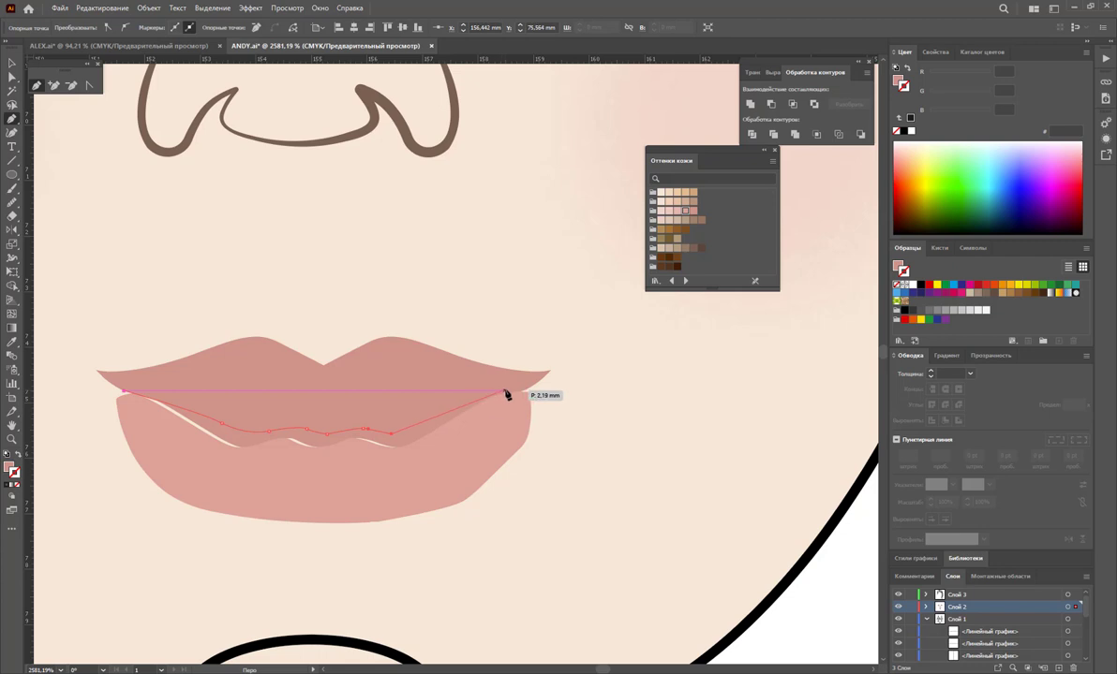
pyautogui.moveTo(504, 394); pyautogui.dragTo(515, 392)
pyautogui.click(439, 433)
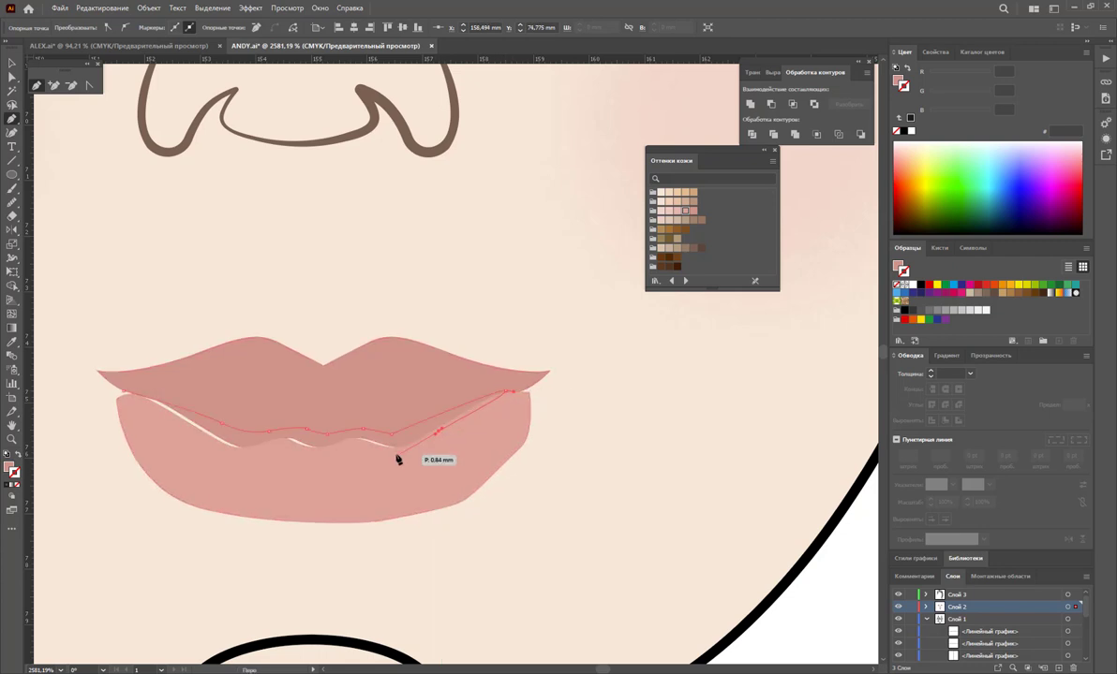
pyautogui.click(391, 449)
pyautogui.click(339, 446)
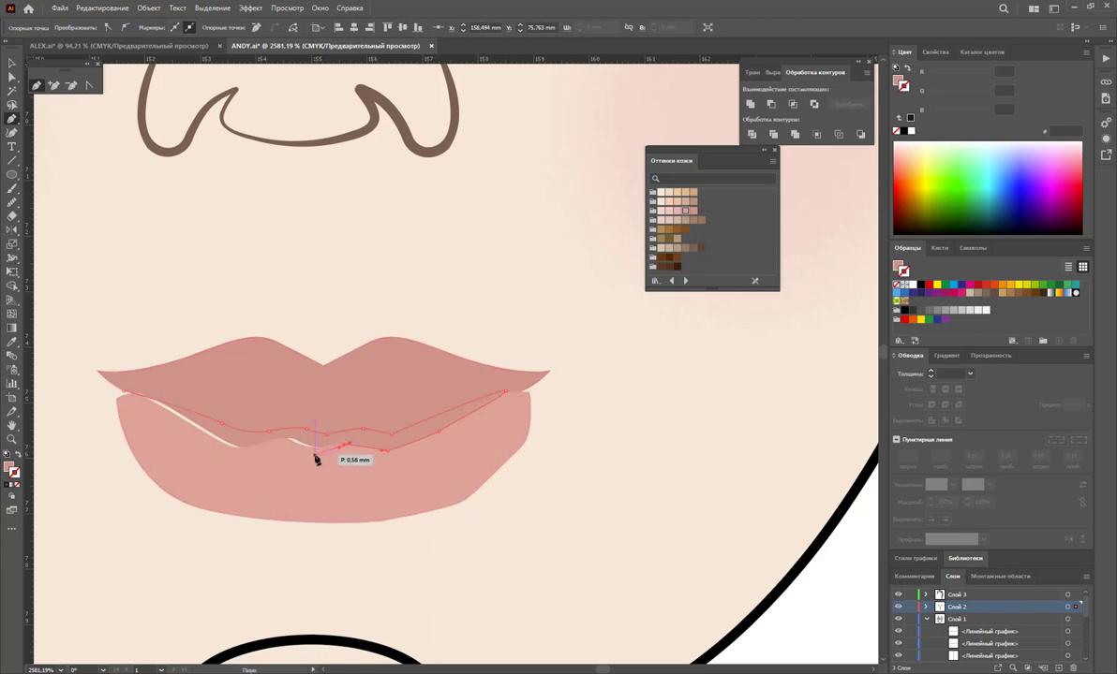
pyautogui.click(309, 454)
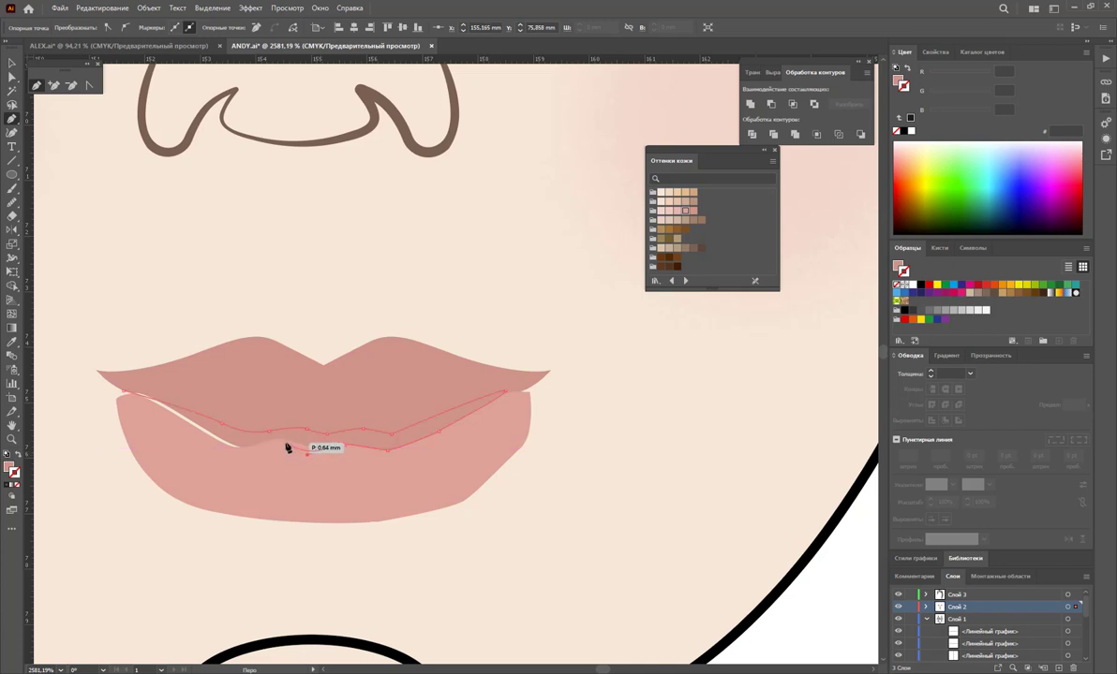
pyautogui.click(215, 448)
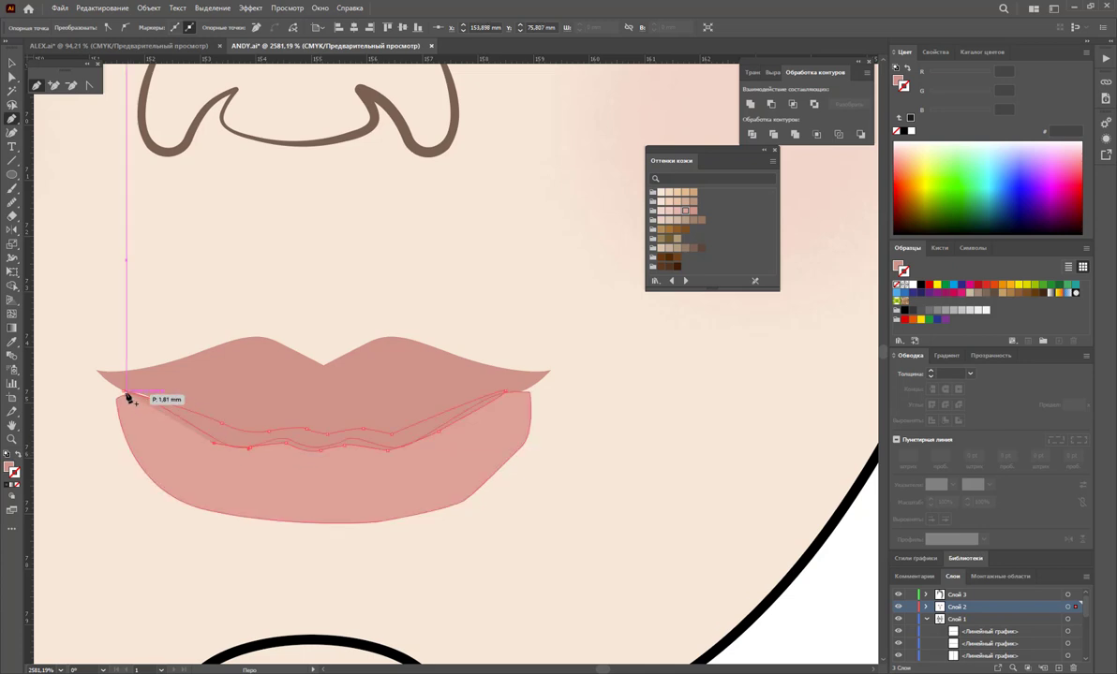
pyautogui.click(123, 391)
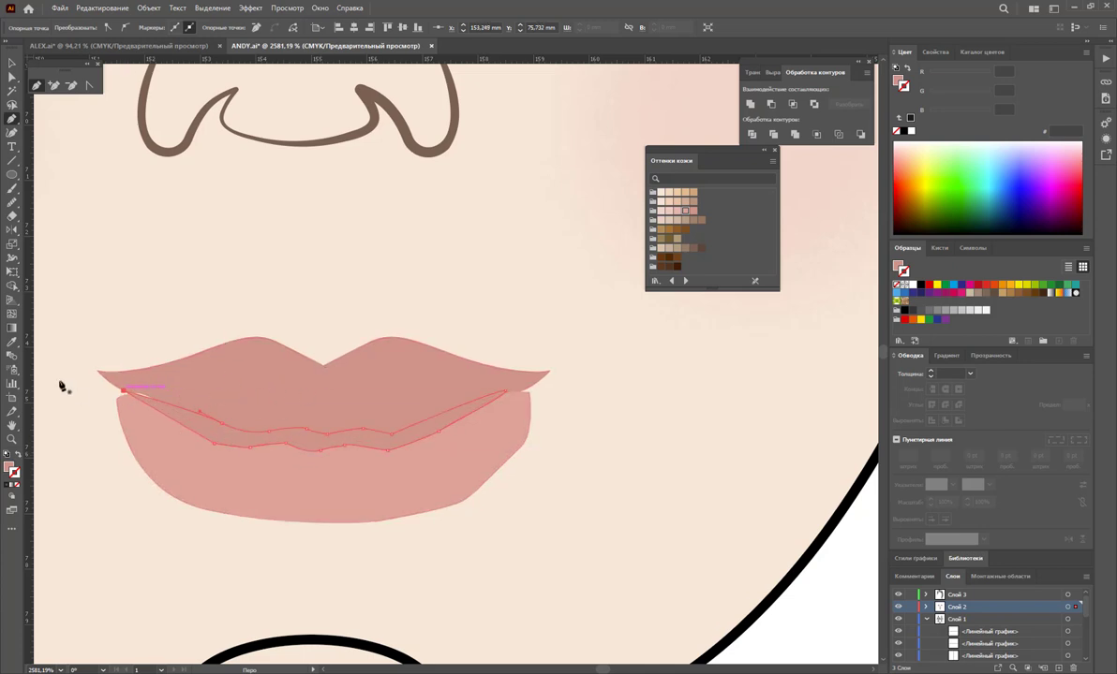
# Fill the mouth shape with dark reddish-brown #825651
pyautogui.click(6, 468)
pyautogui.doubleClick(10, 470)
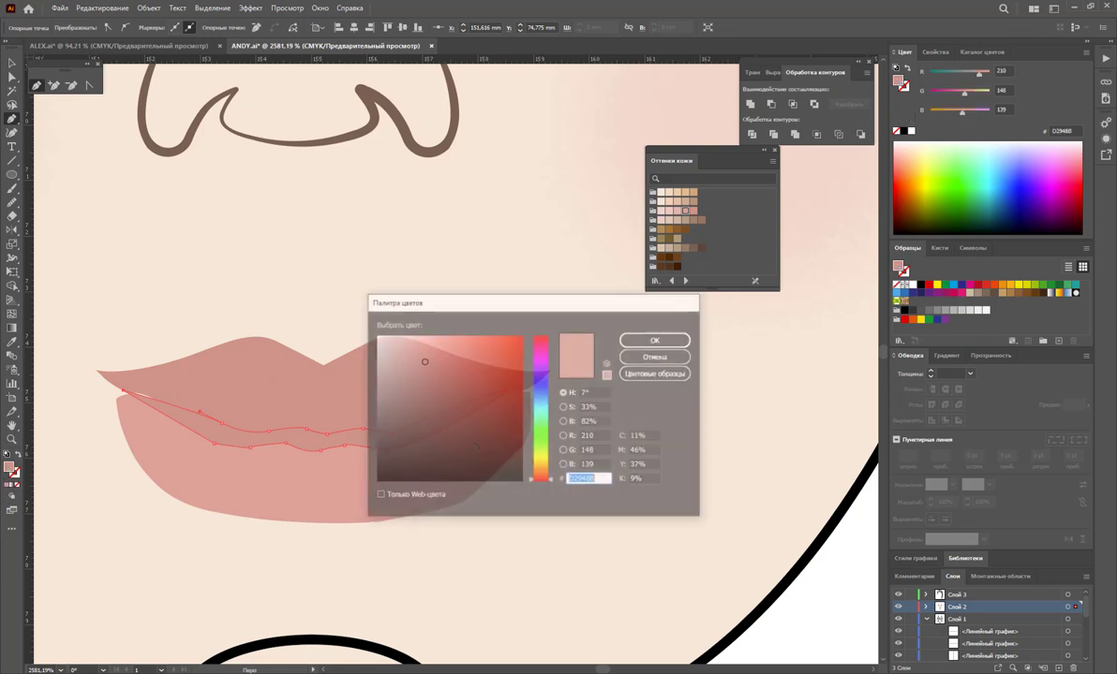
pyautogui.click(432, 413)
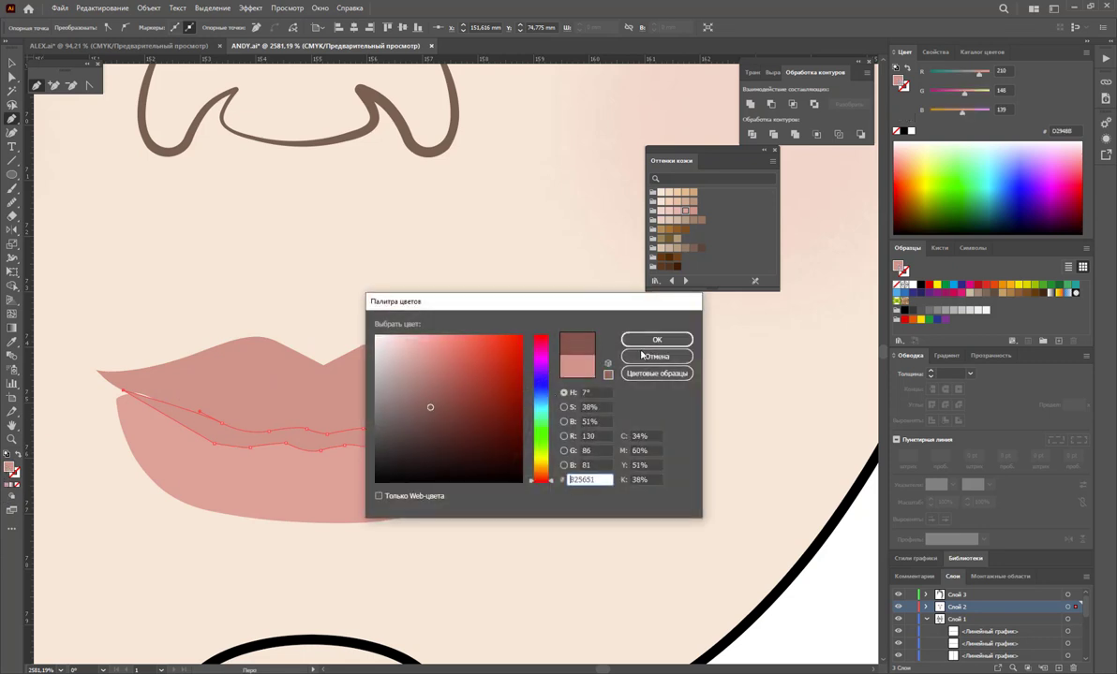
pyautogui.click(656, 340)
pyautogui.click(12, 61)
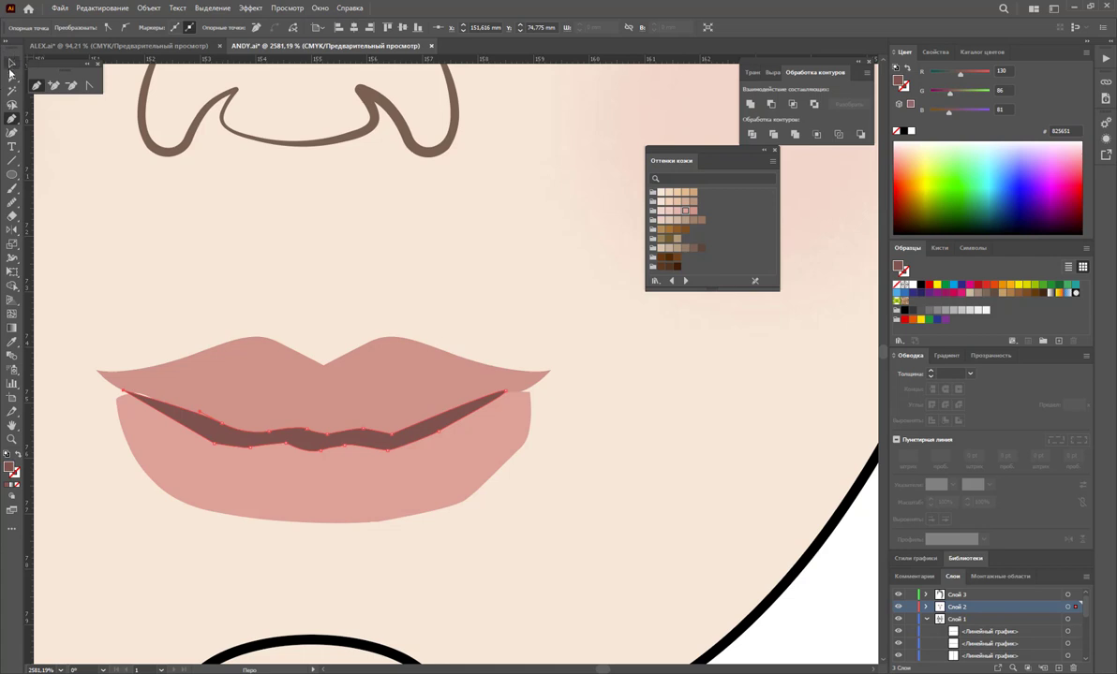
pyautogui.click(576, 459)
# Draw a small ellipse on the upper lip and fill it with pink
pyautogui.press('z')
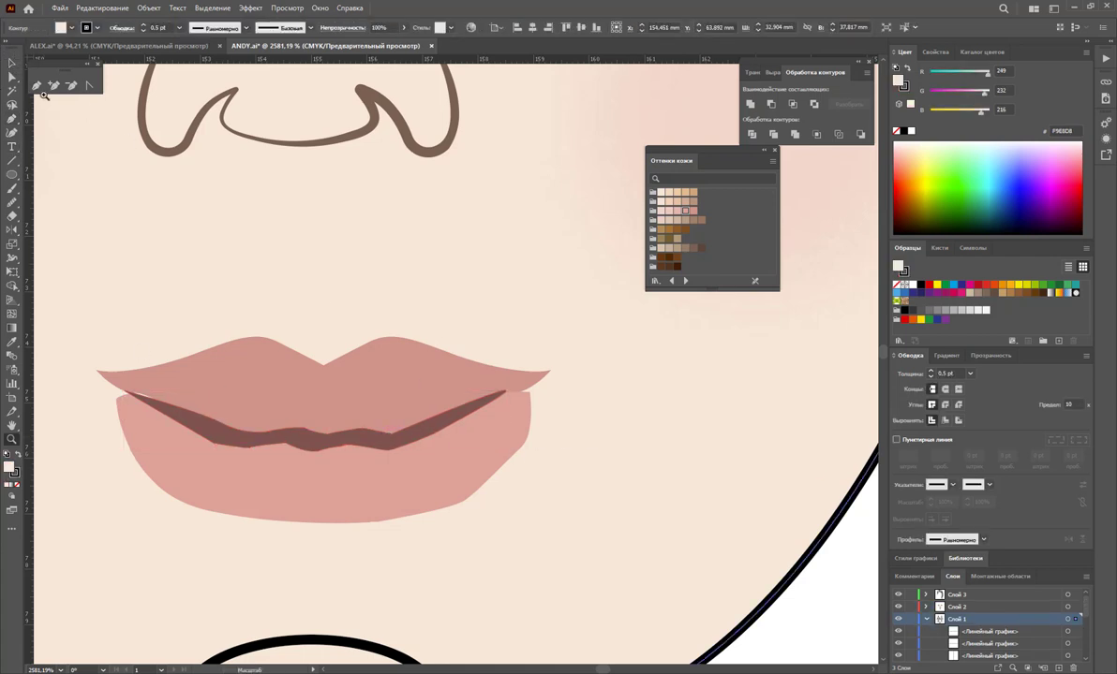
pyautogui.press('l')
pyautogui.moveTo(235, 372); pyautogui.dragTo(298, 420)
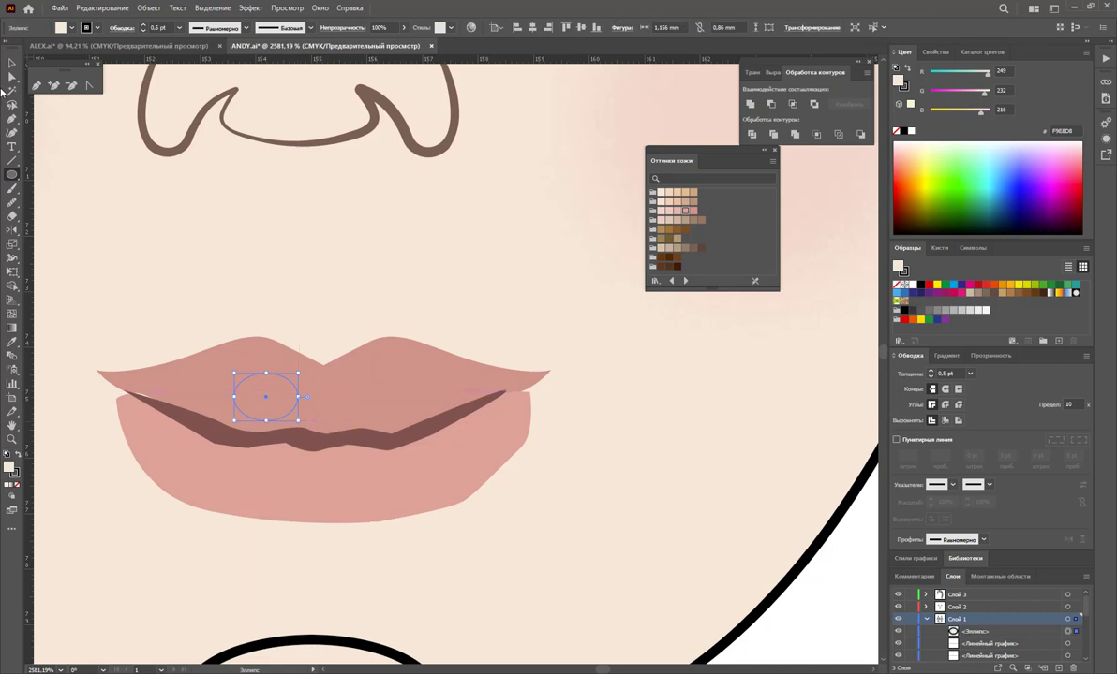
pyautogui.press('v')
pyautogui.moveTo(292, 388); pyautogui.dragTo(409, 394)
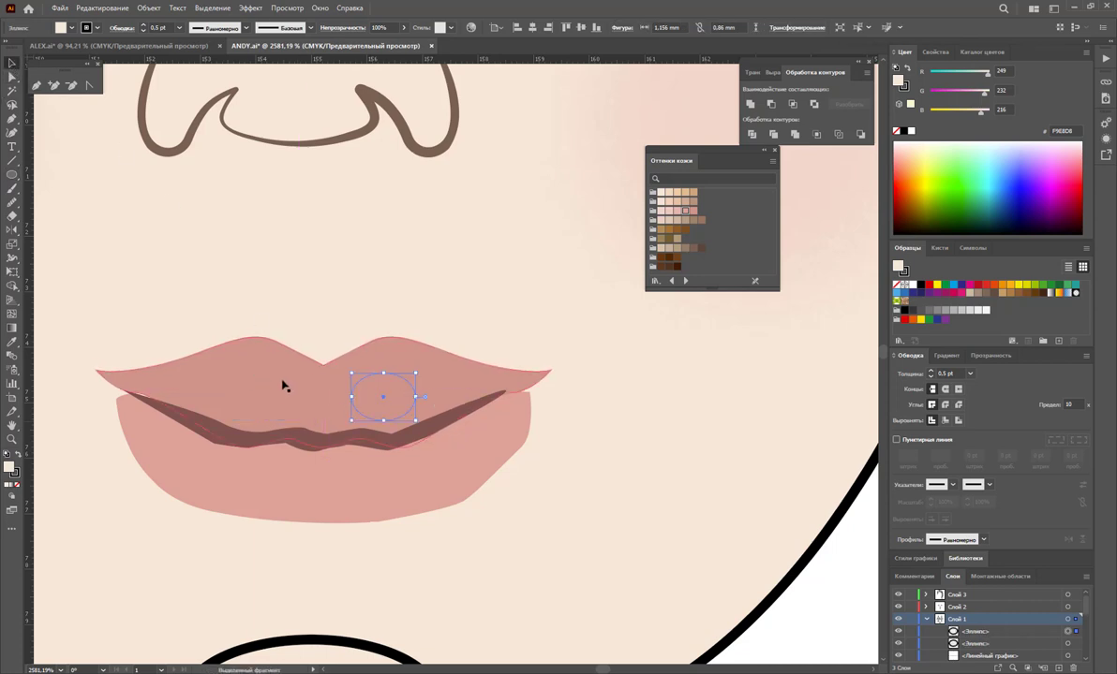
pyautogui.hotkey('ctrl', 'z')
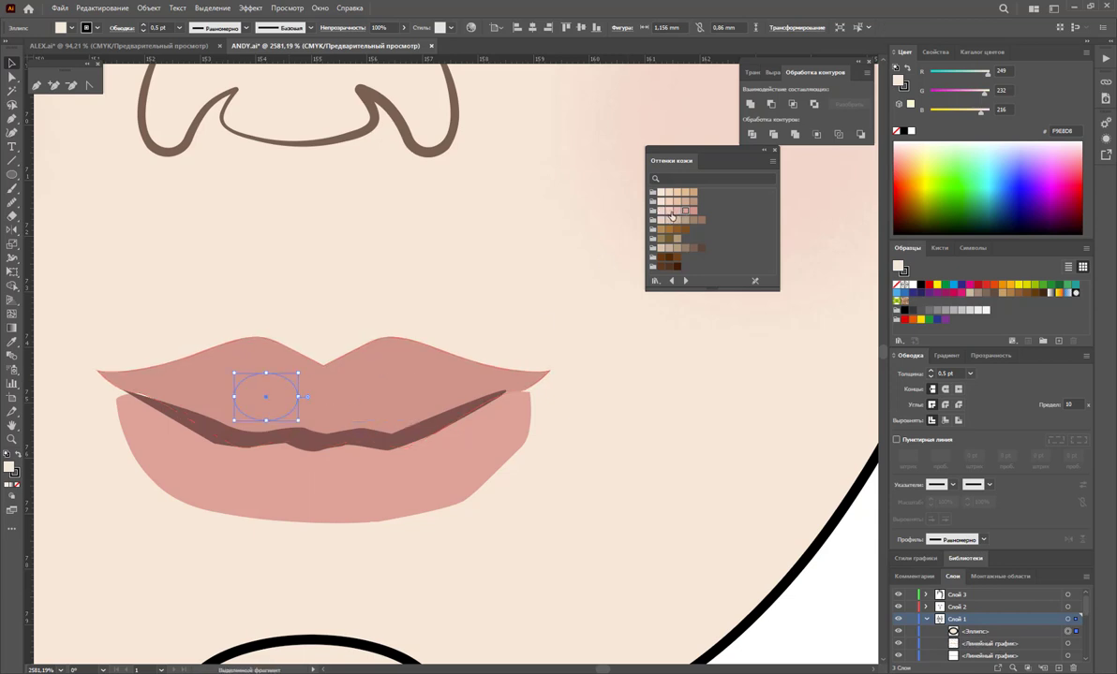
pyautogui.click(671, 213)
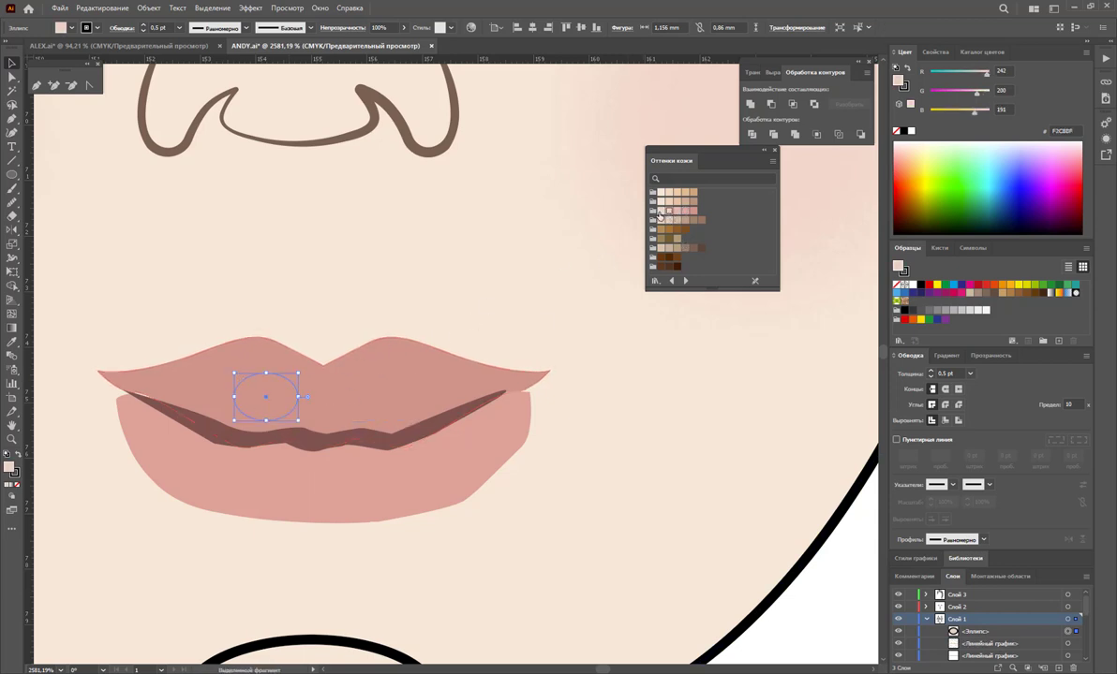
pyautogui.click(661, 212)
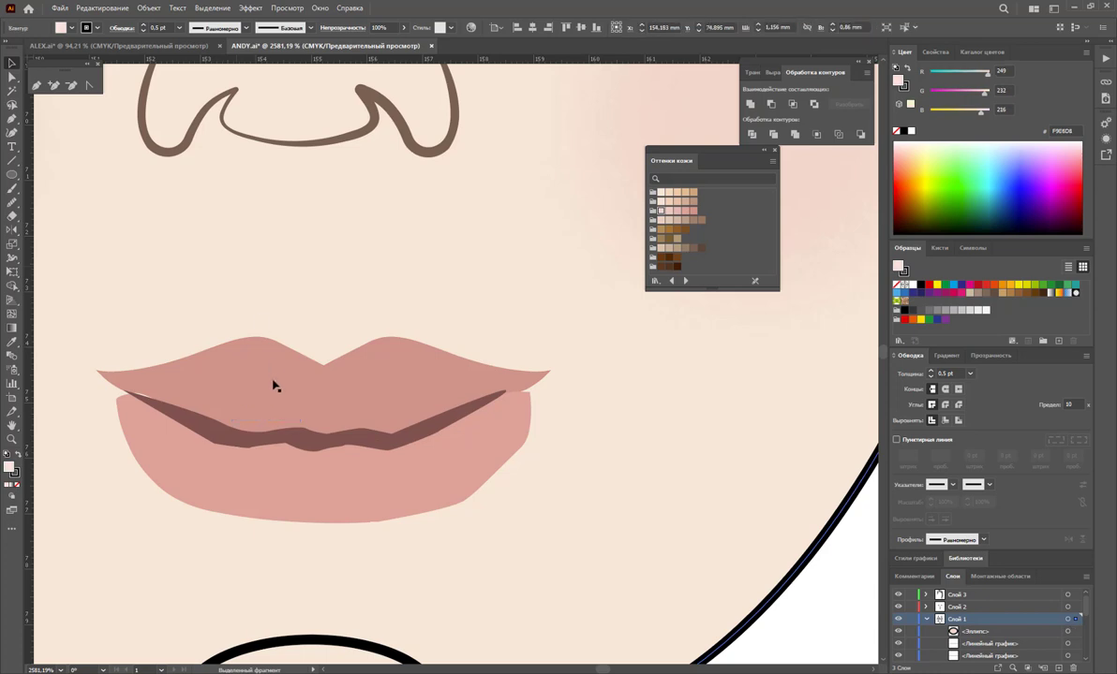
# Move the small ellipse onto layer Слой 2 and bring it in front of the lips
pyautogui.click(274, 388)
pyautogui.click(302, 307)
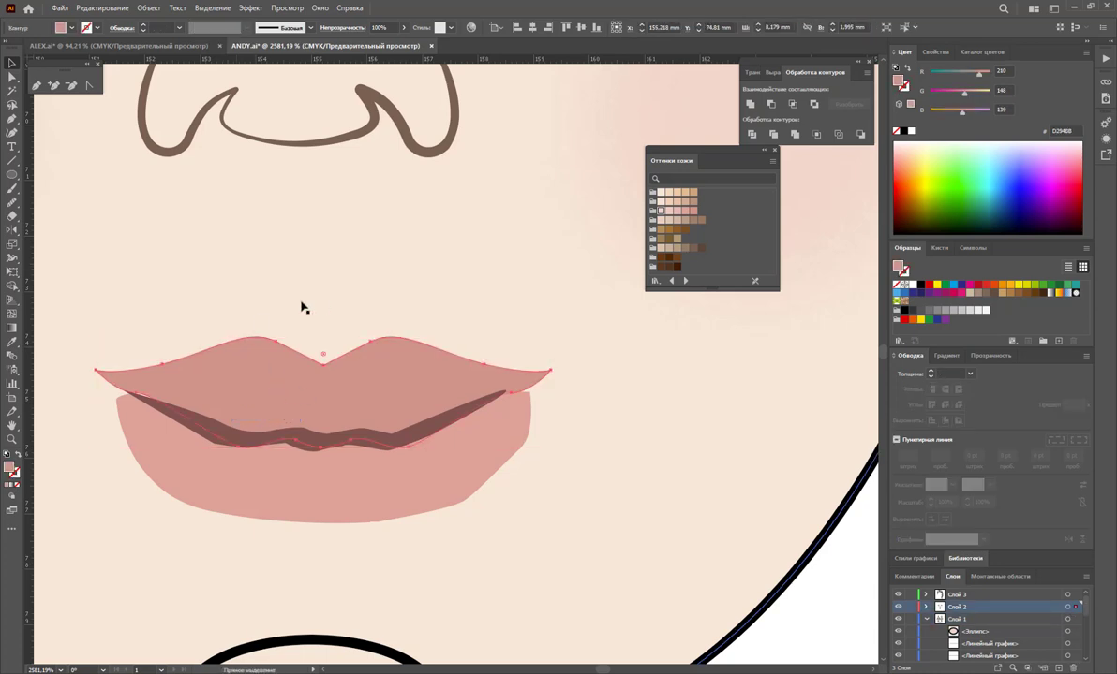
pyautogui.click(286, 373)
pyautogui.rightClick(272, 399)
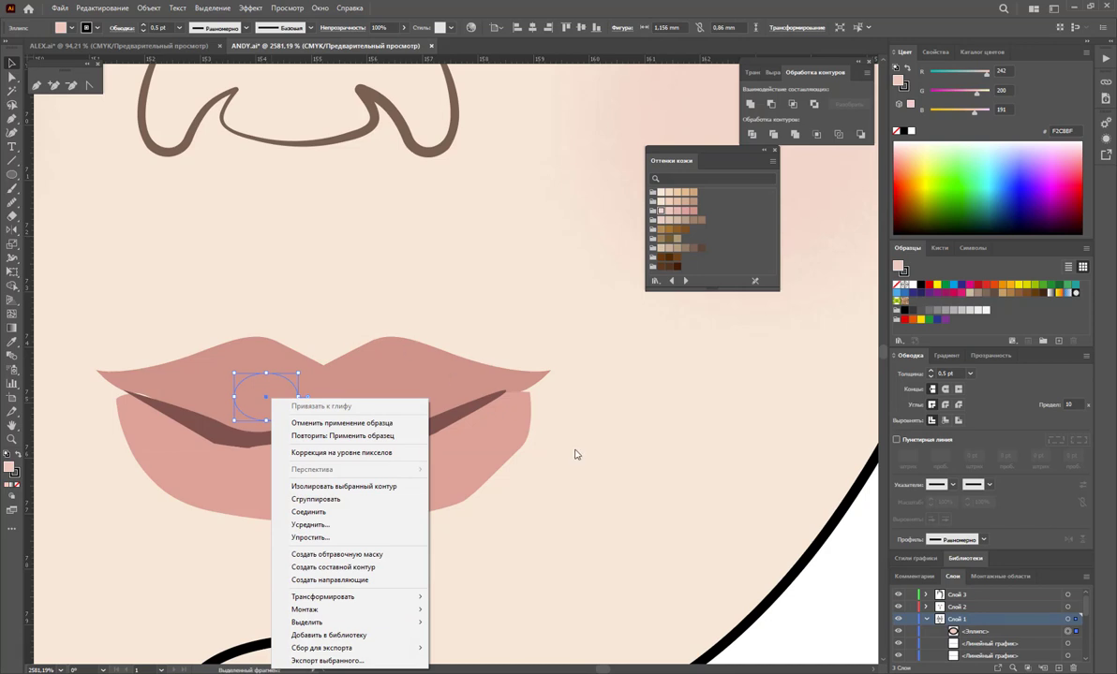
pyautogui.click(332, 351)
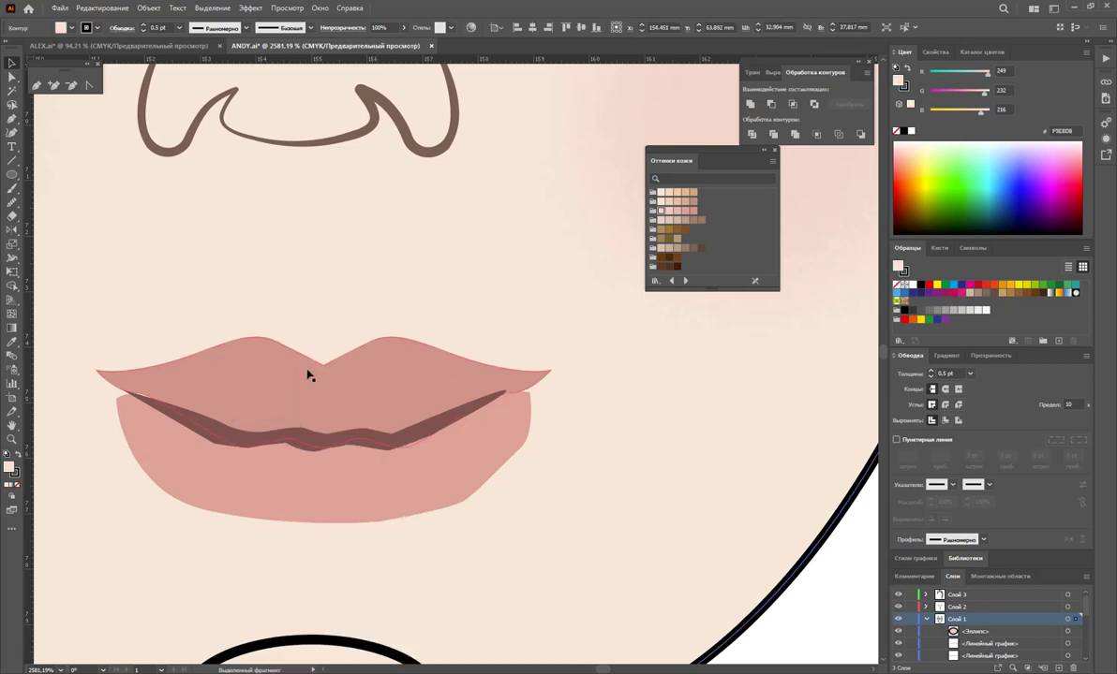
pyautogui.hotkey('ctrl', 'z')
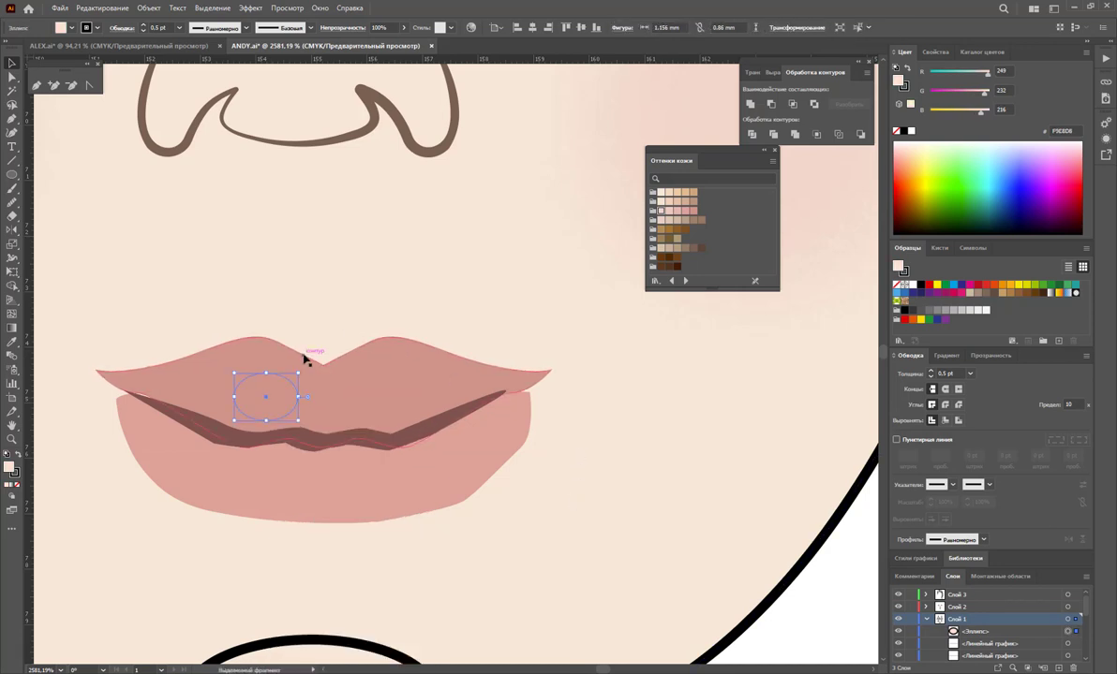
pyautogui.press('Delete')
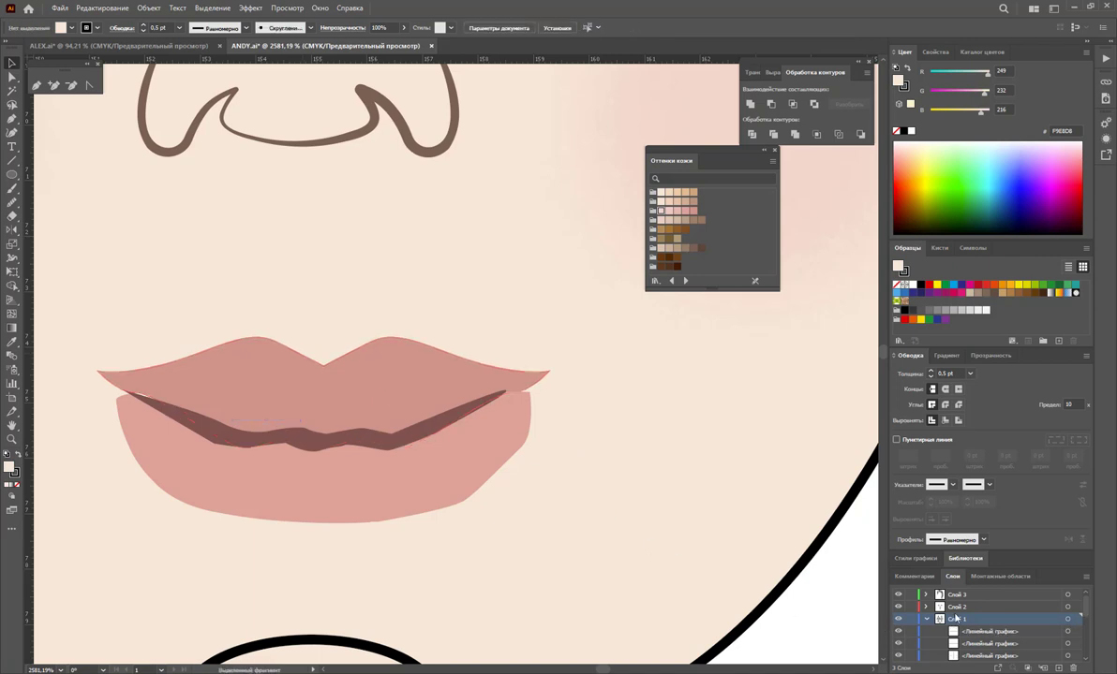
pyautogui.click(958, 608)
pyautogui.hotkey('ctrl', 'z')
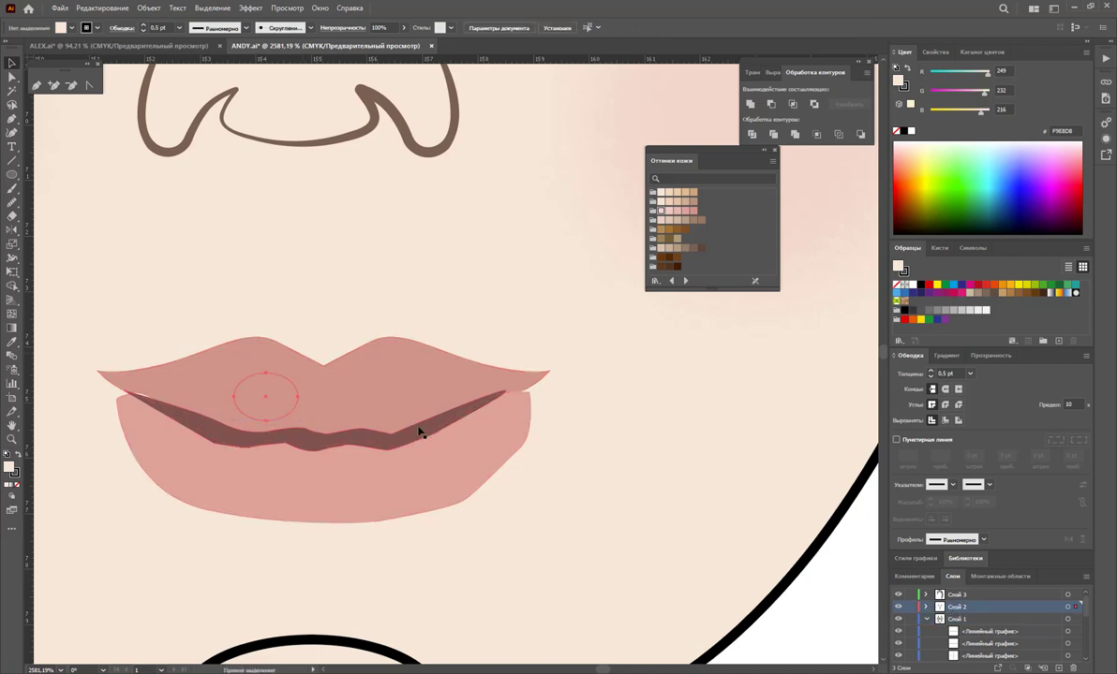
pyautogui.rightClick(289, 409)
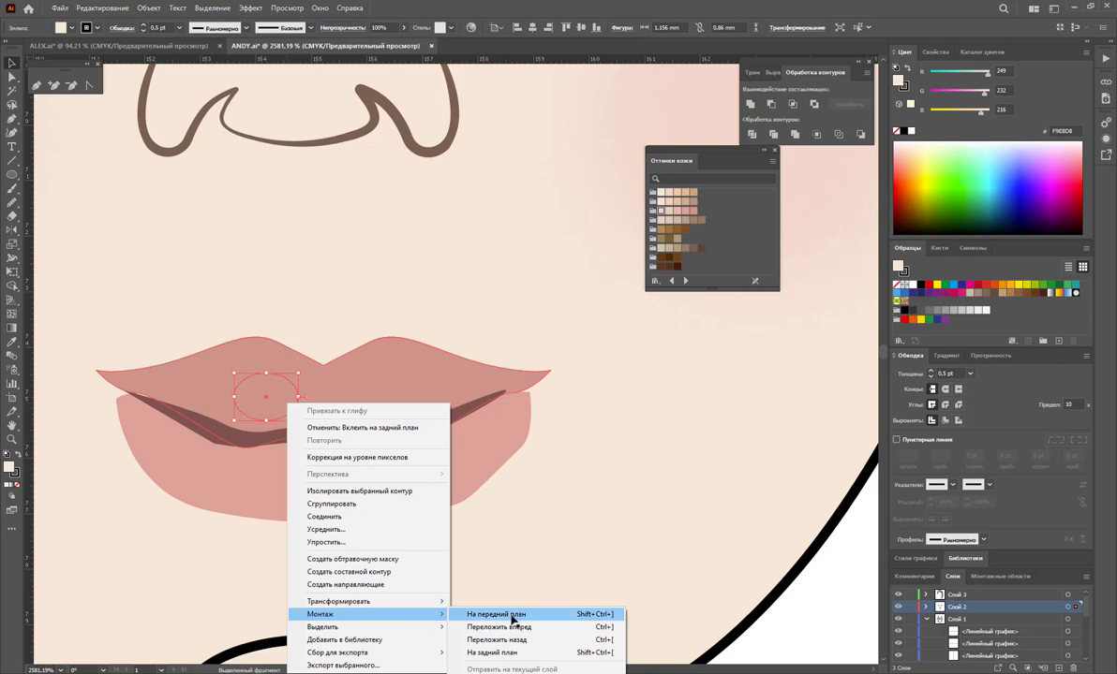
pyautogui.click(511, 613)
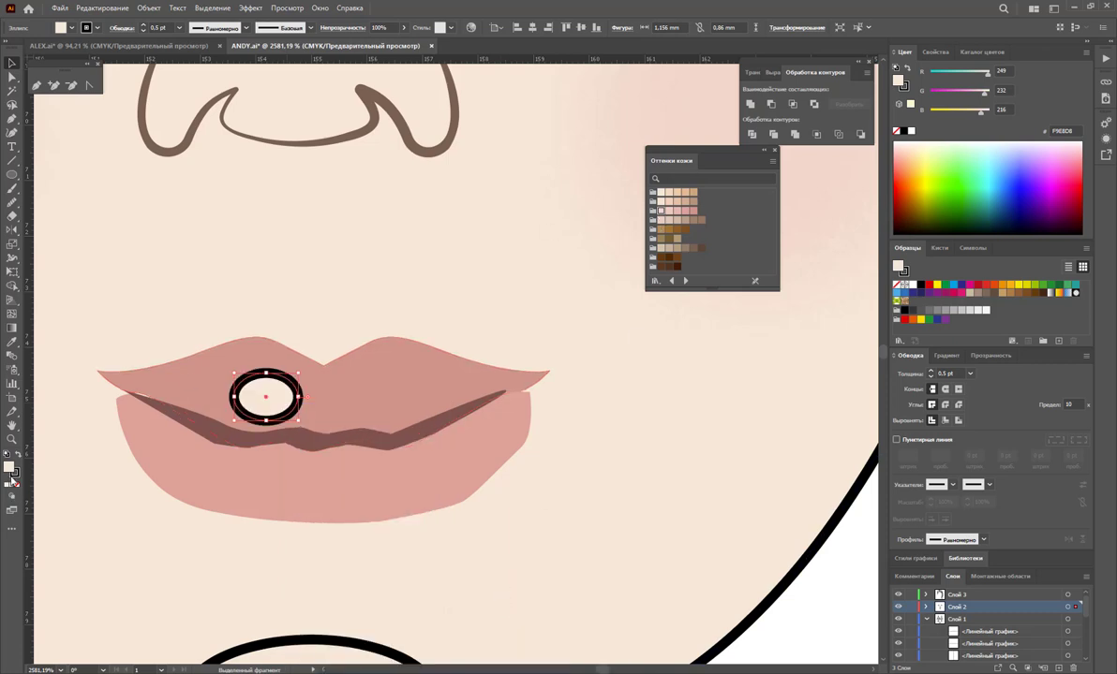
# Remove the ellipse's black outline and fill it pale pink F2C8BF
pyautogui.click(14, 477)
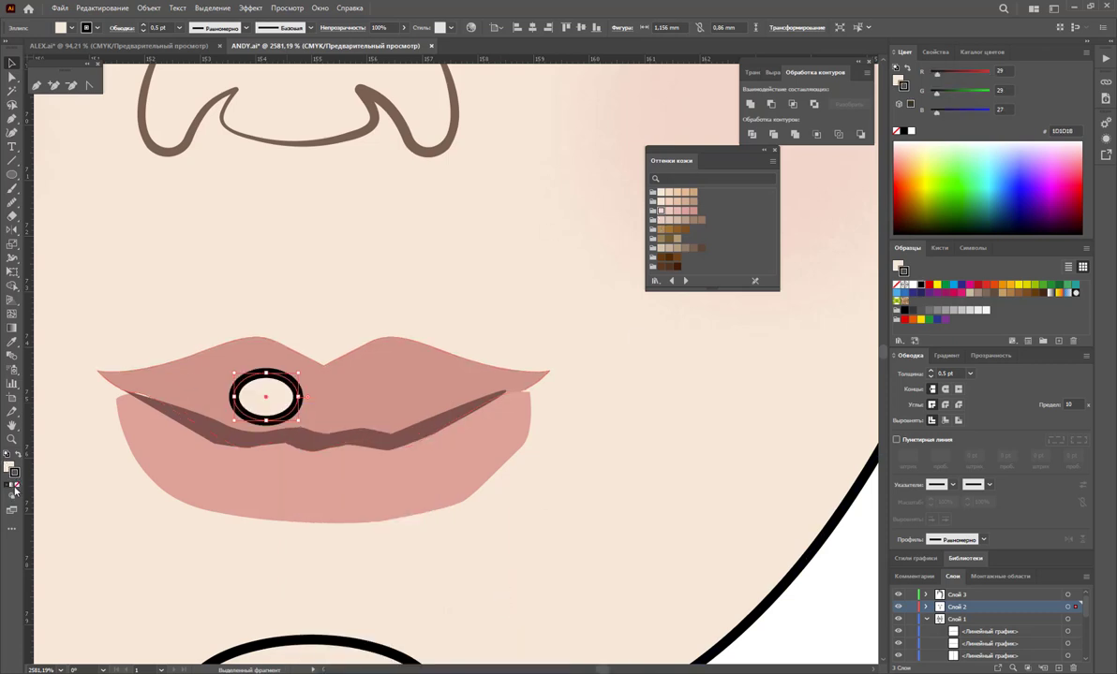
pyautogui.click(15, 486)
pyautogui.click(8, 464)
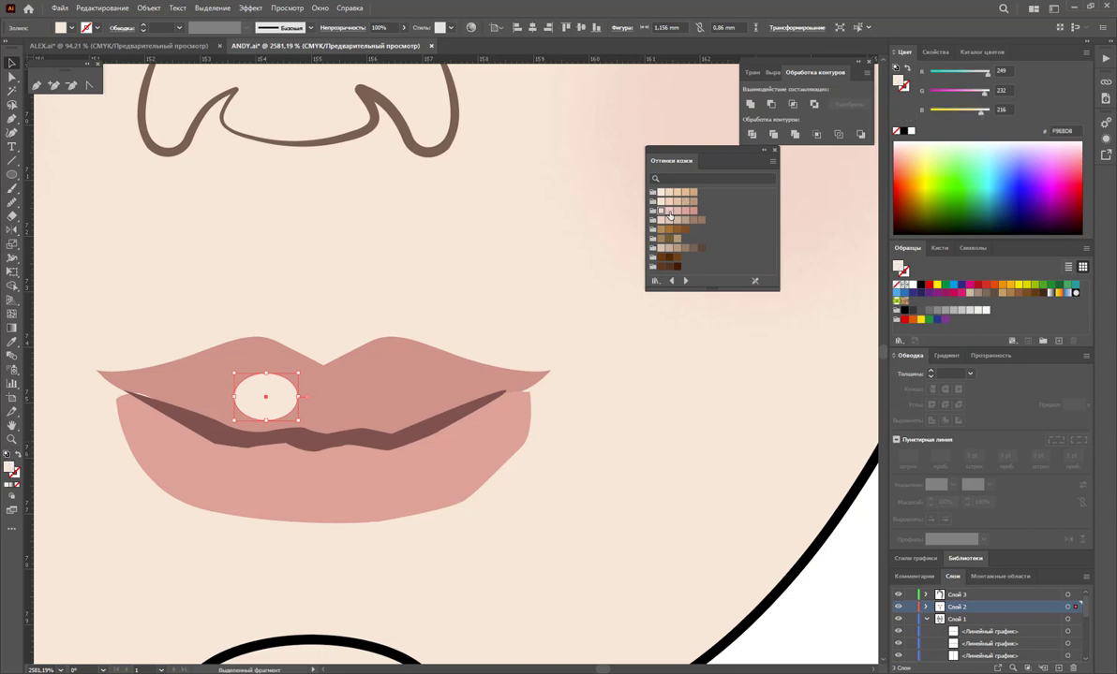
pyautogui.click(668, 212)
# Give the three lip highlights 34% opacity and a 2.062-pixel Gaussian Blur
pyautogui.moveTo(275, 407)
pyautogui.mouseDown()
pyautogui.moveTo(391, 408)
pyautogui.moveTo(339, 494)
pyautogui.moveTo(324, 490)
pyautogui.moveTo(409, 491)
pyautogui.moveTo(345, 493)
pyautogui.moveTo(369, 502)
pyautogui.mouseUp()
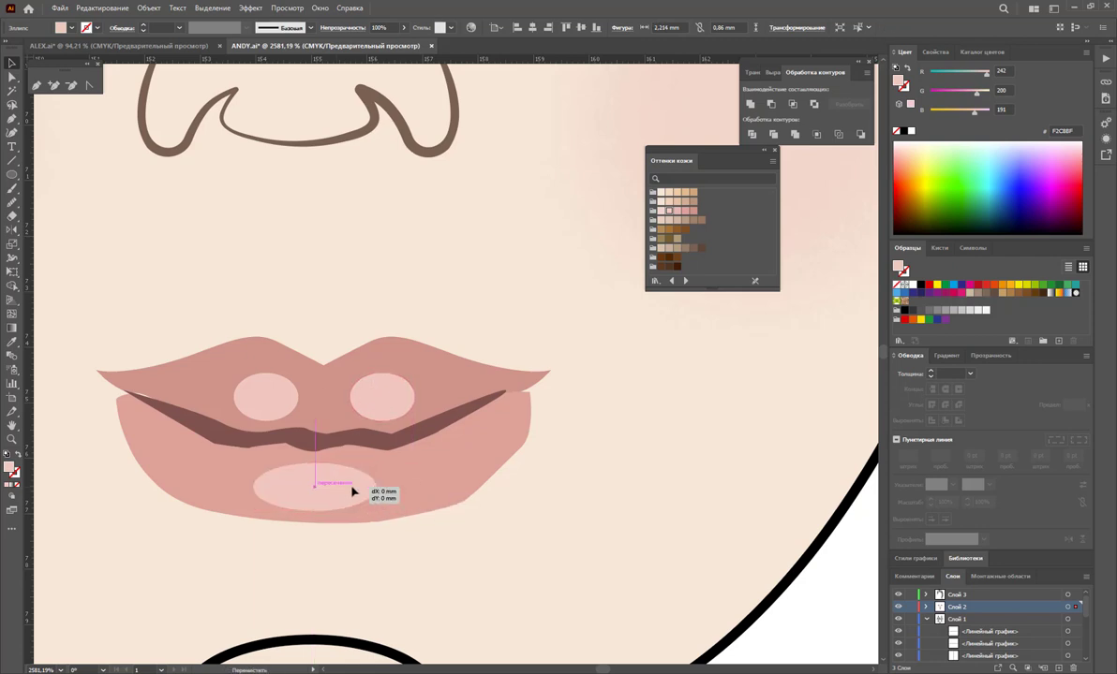
pyautogui.keyDown('shift'); pyautogui.click(271, 392); pyautogui.keyUp('shift')
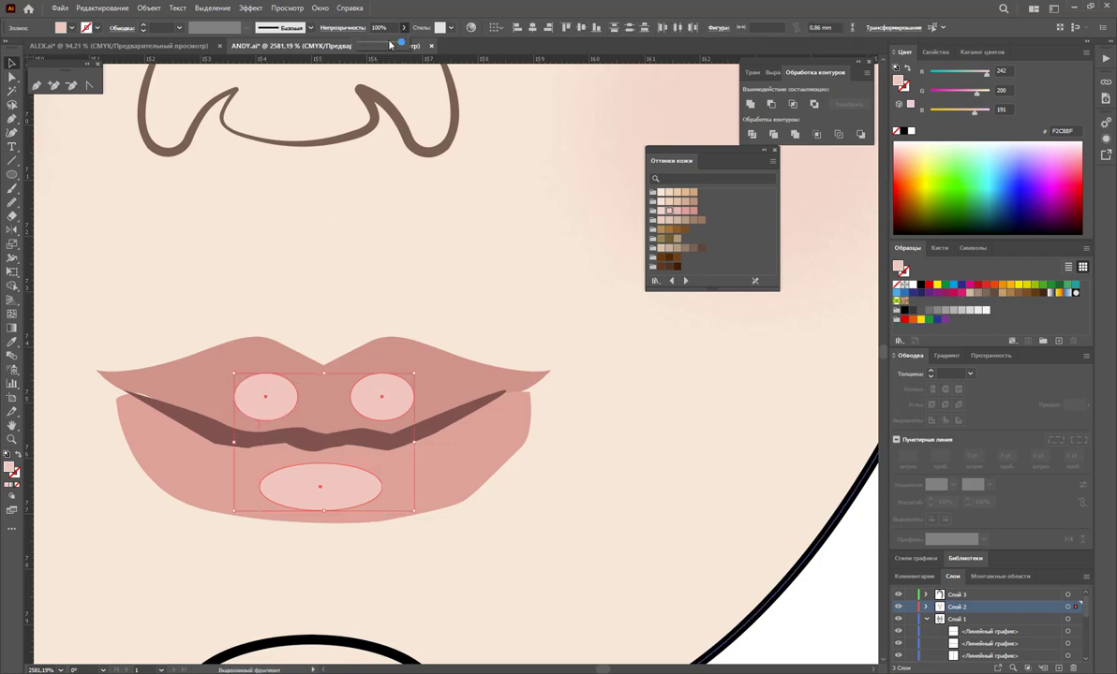
pyautogui.click(253, 8)
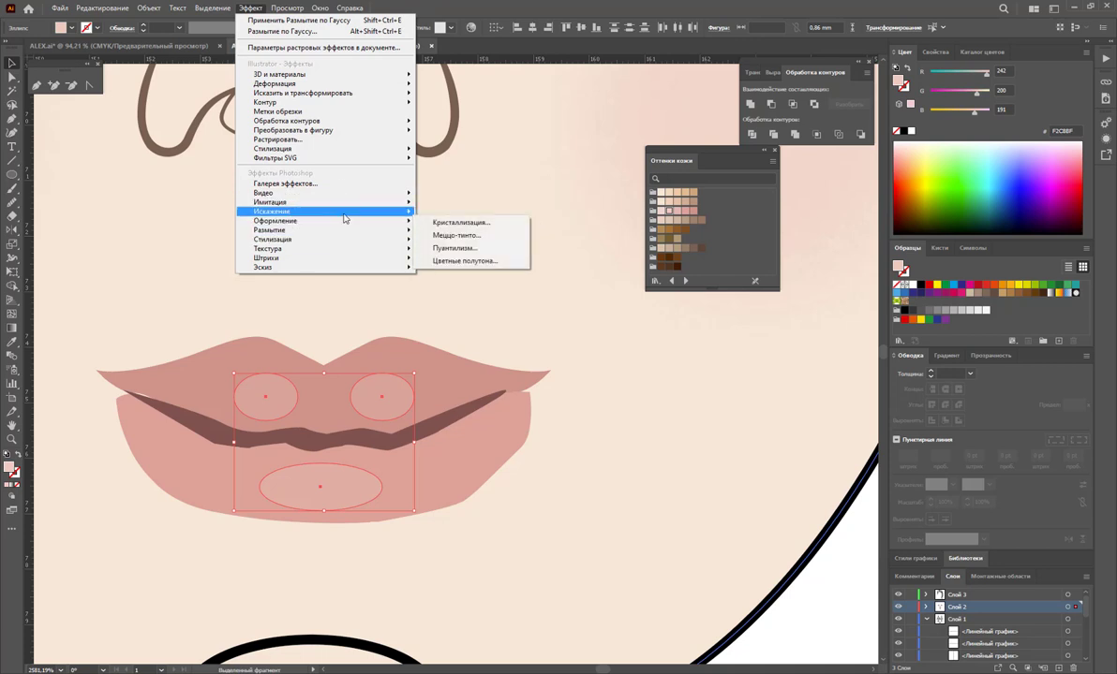
pyautogui.moveTo(319, 249)
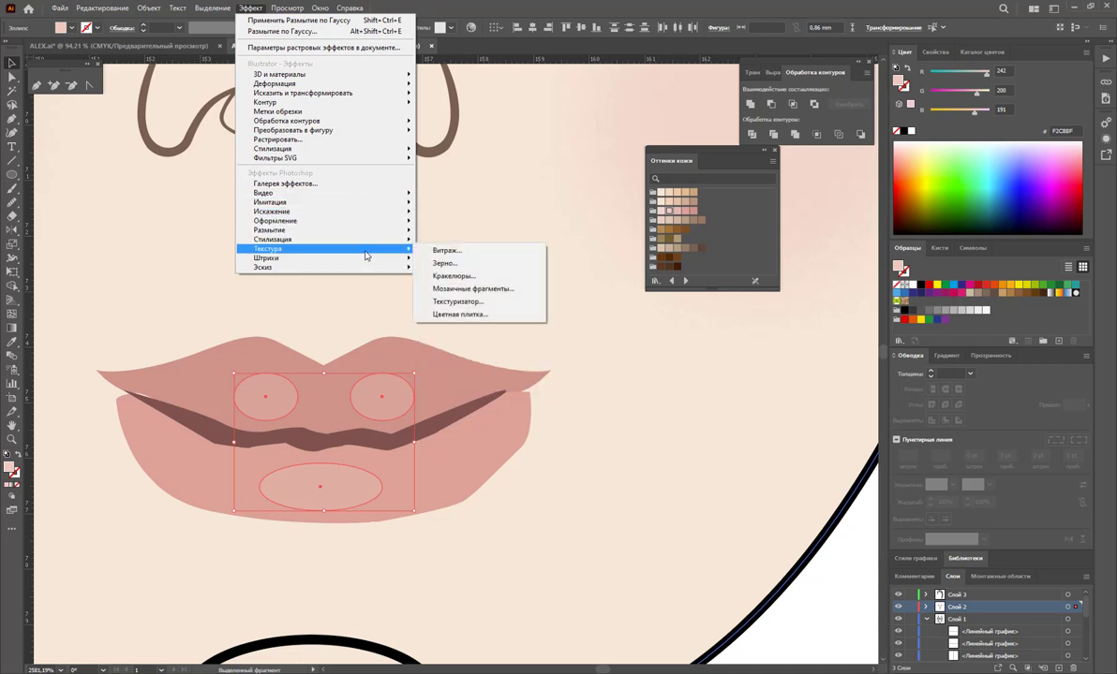
pyautogui.click(482, 242)
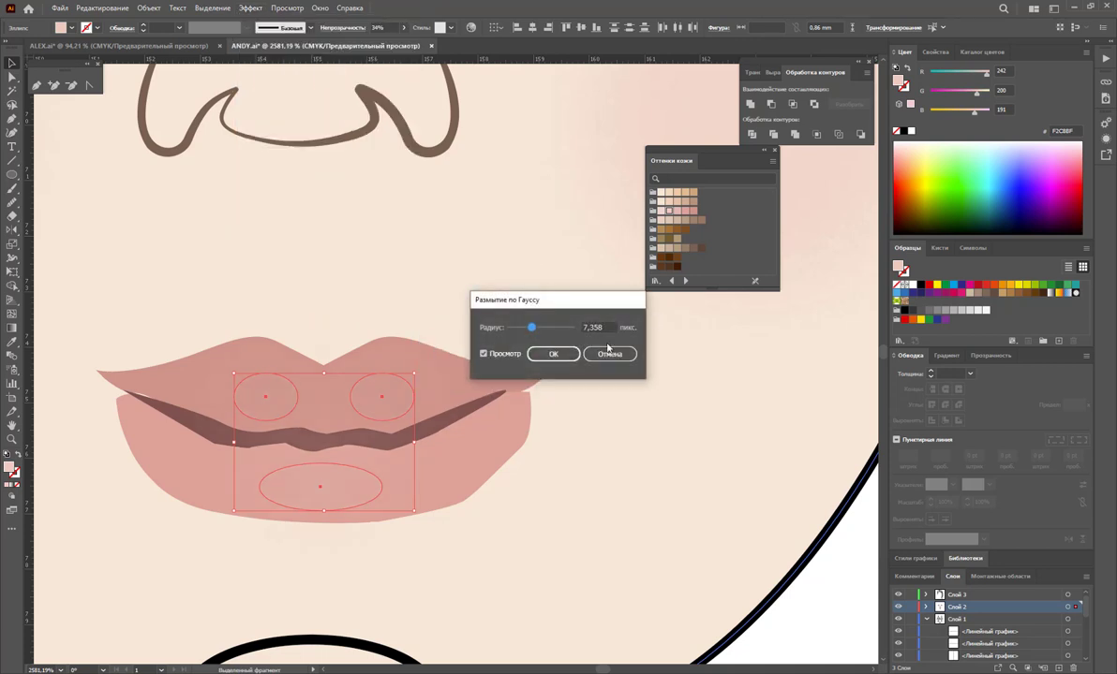
pyautogui.click(553, 355)
# Give the chin ellipse the cheek blush colour E6B7AF at 33% opacity
pyautogui.click(622, 394)
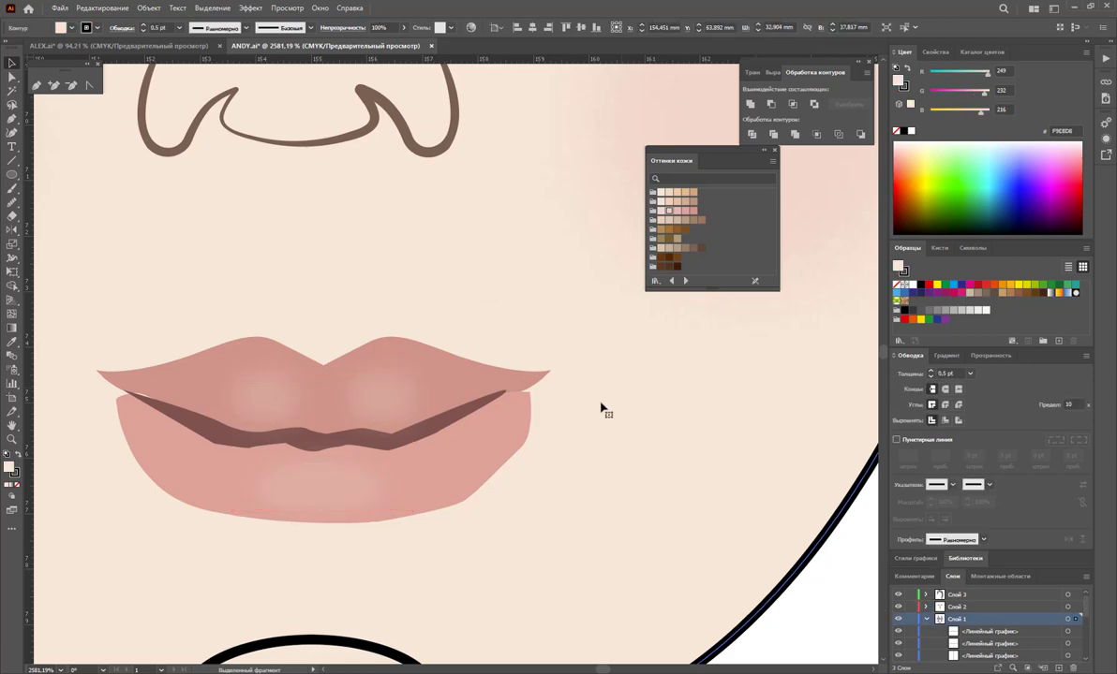
pyautogui.press('z')
pyautogui.keyDown('alt'); pyautogui.click(436, 464); pyautogui.keyUp('alt')
pyautogui.keyDown('alt'); pyautogui.click(492, 385); pyautogui.keyUp('alt')
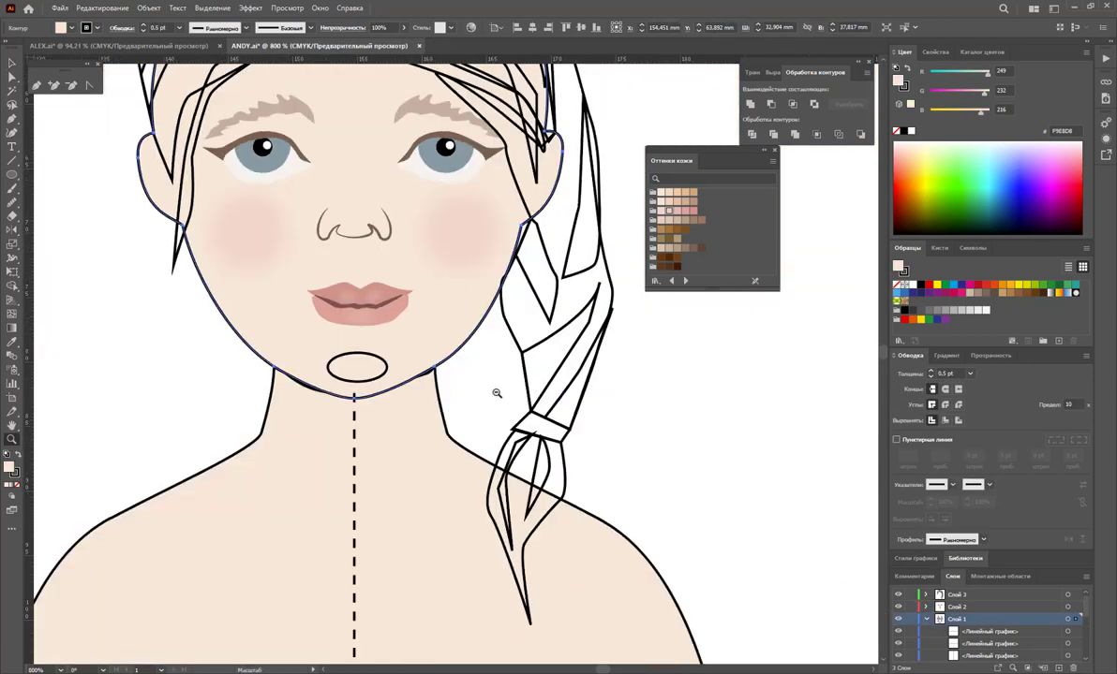
pyautogui.keyDown('alt'); pyautogui.click(431, 357); pyautogui.keyUp('alt')
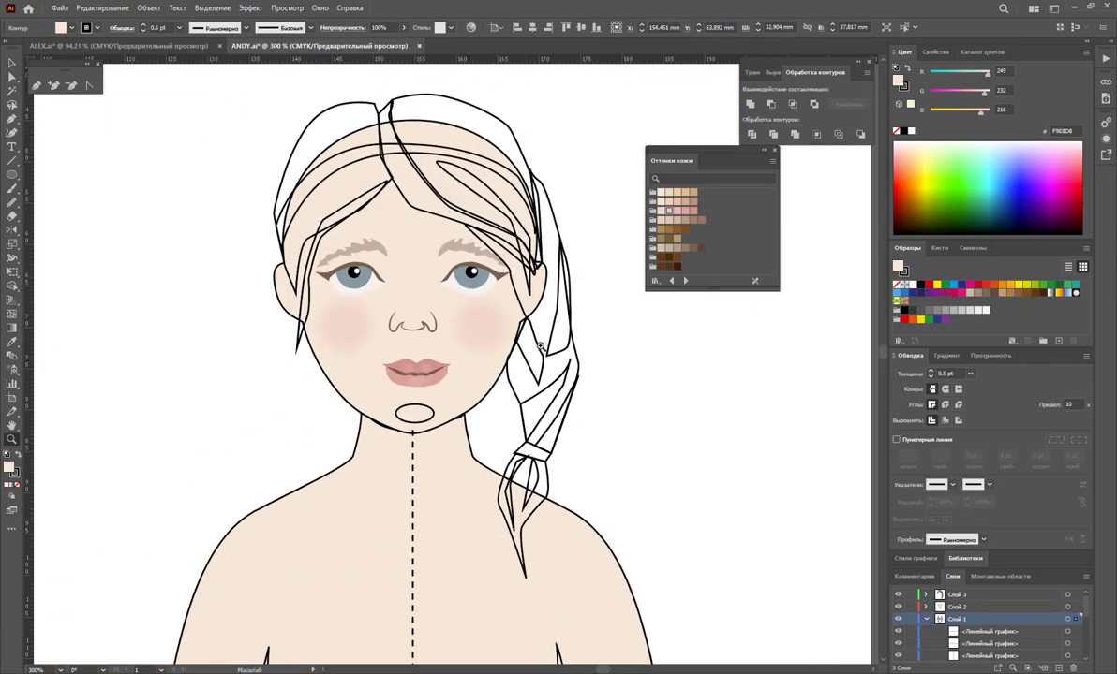
pyautogui.moveTo(409, 326); pyautogui.dragTo(547, 365)
pyautogui.click(21, 64)
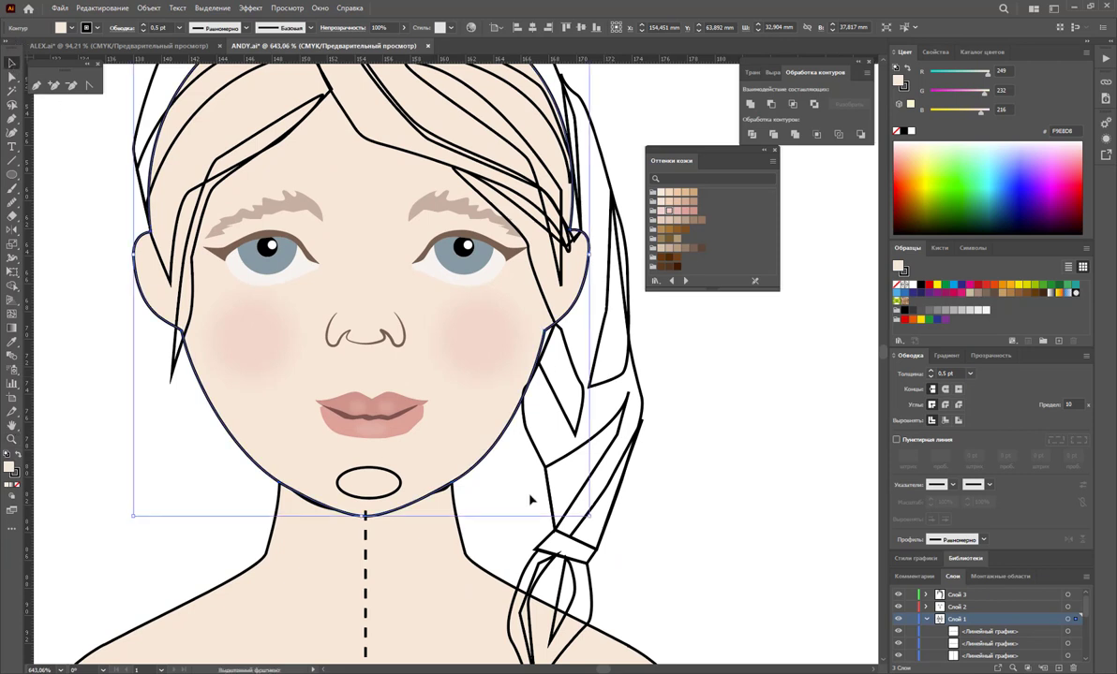
pyautogui.click(392, 480)
pyautogui.click(12, 341)
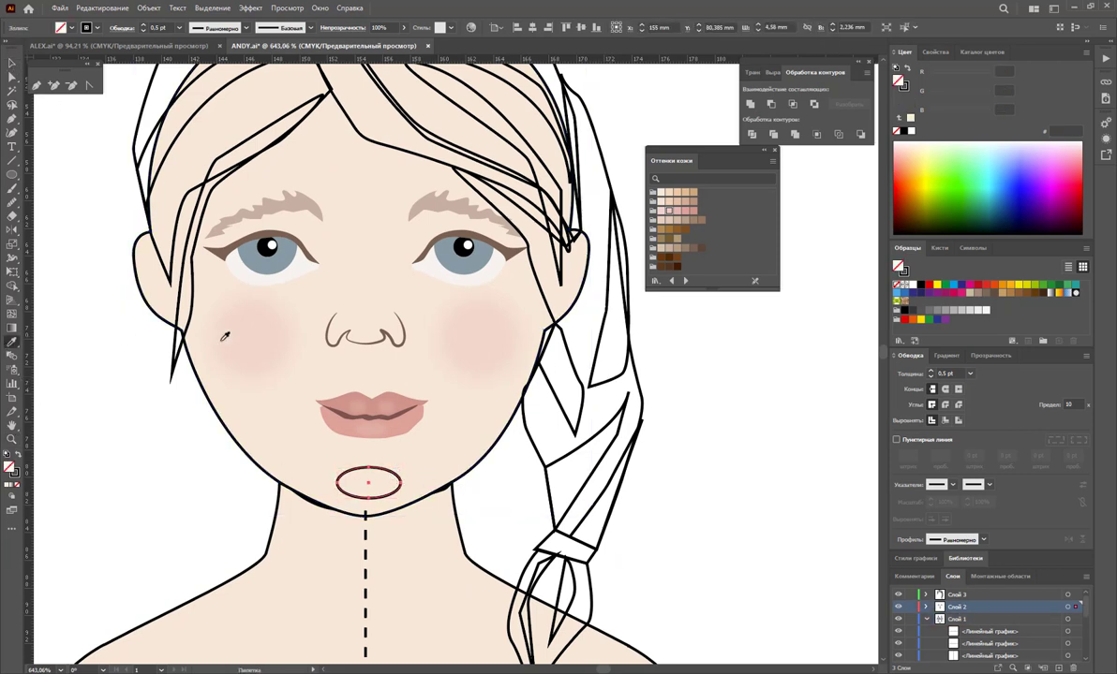
# Apply an 8.927-pixel Gaussian Blur to the chin blush
pyautogui.click(251, 7)
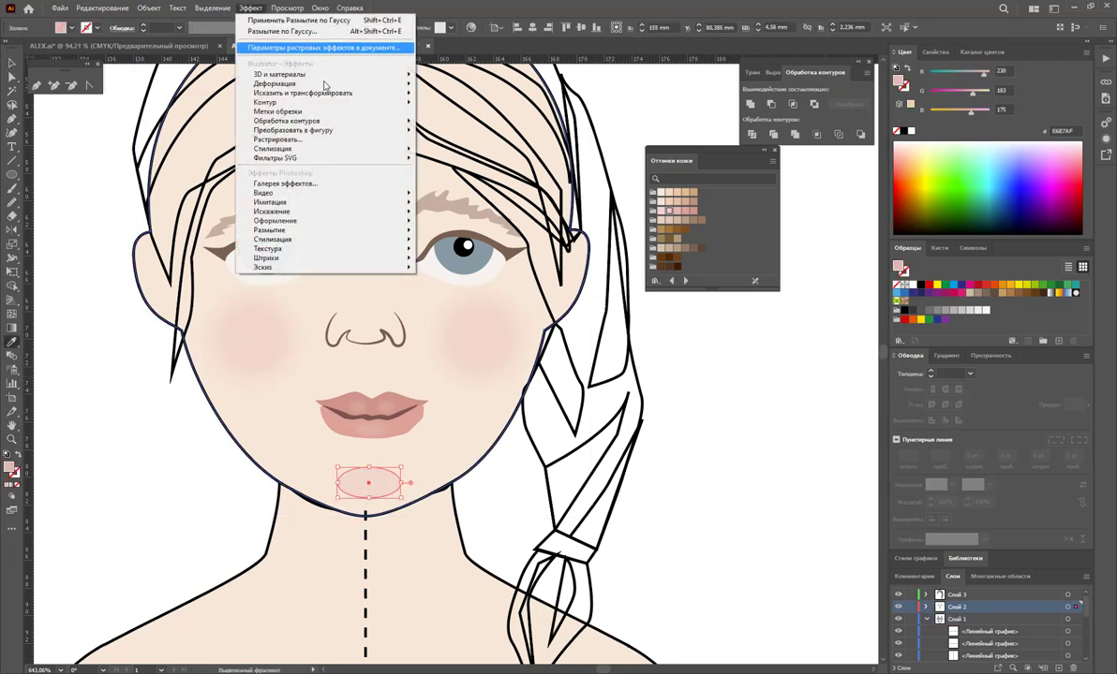
pyautogui.moveTo(319, 240)
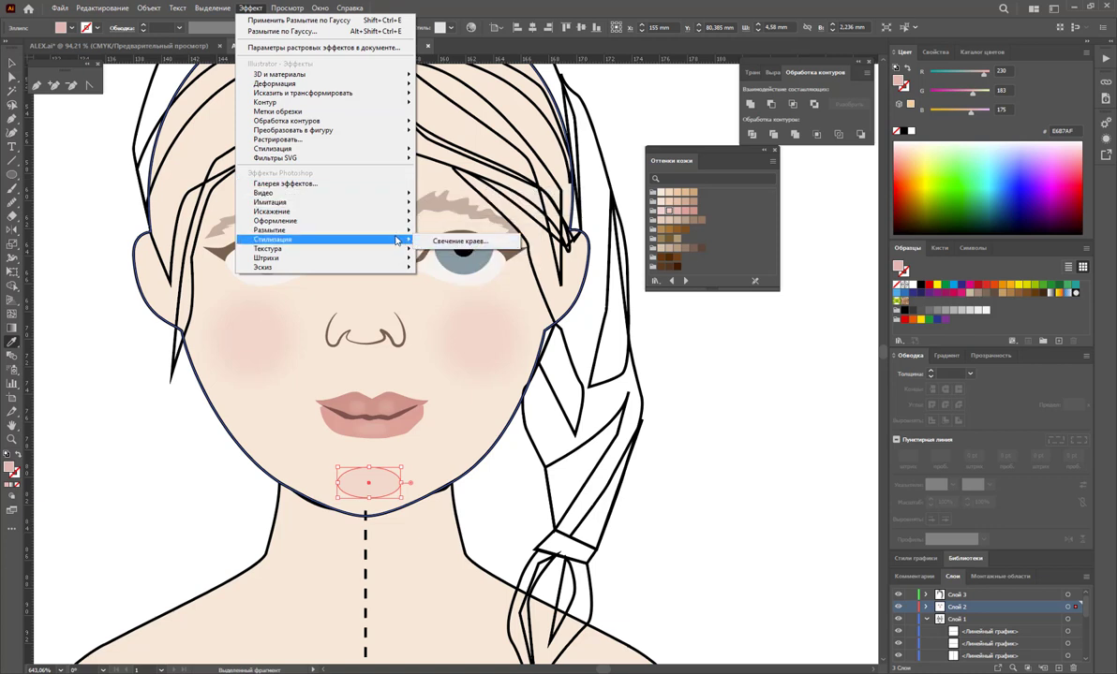
pyautogui.click(463, 254)
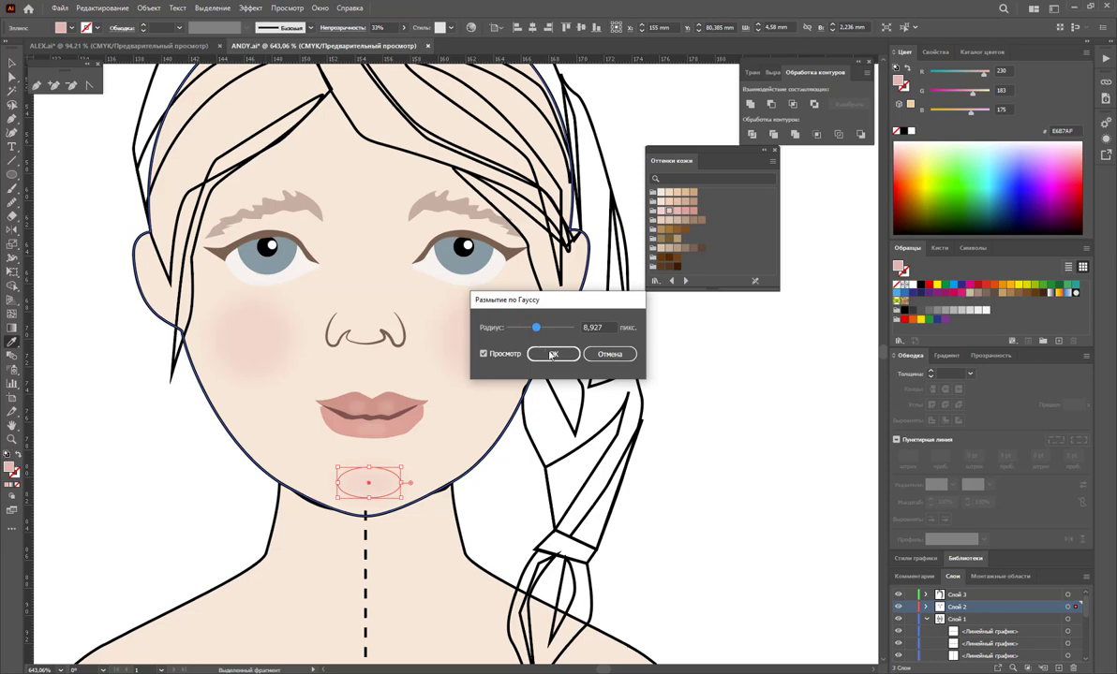
pyautogui.click(552, 354)
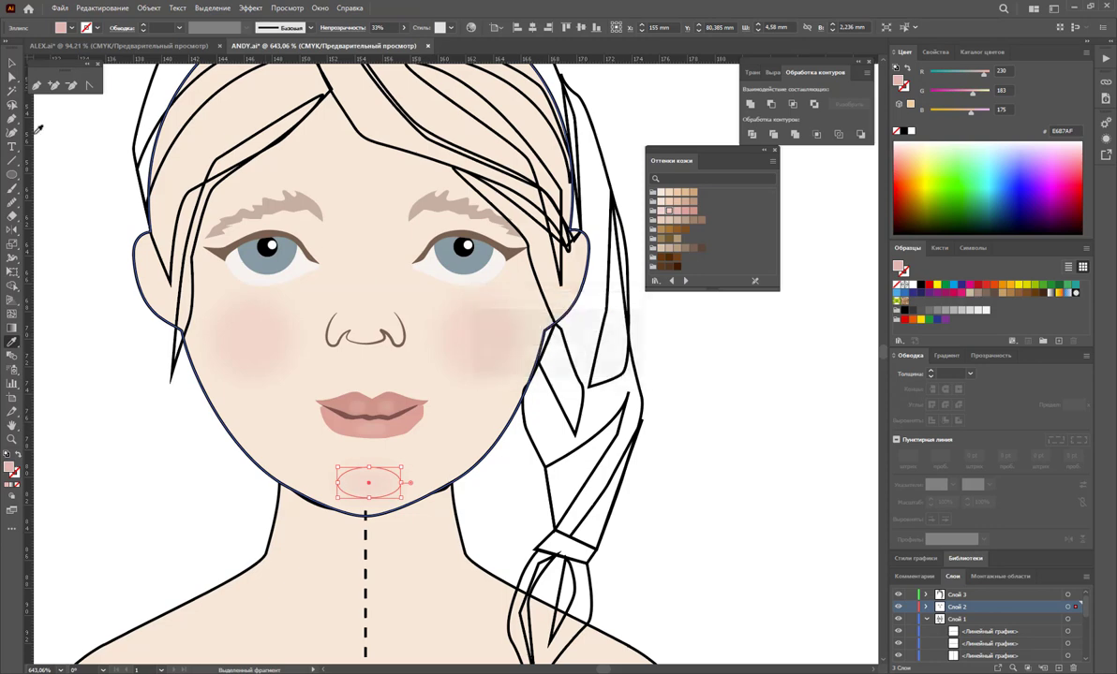
pyautogui.click(84, 272)
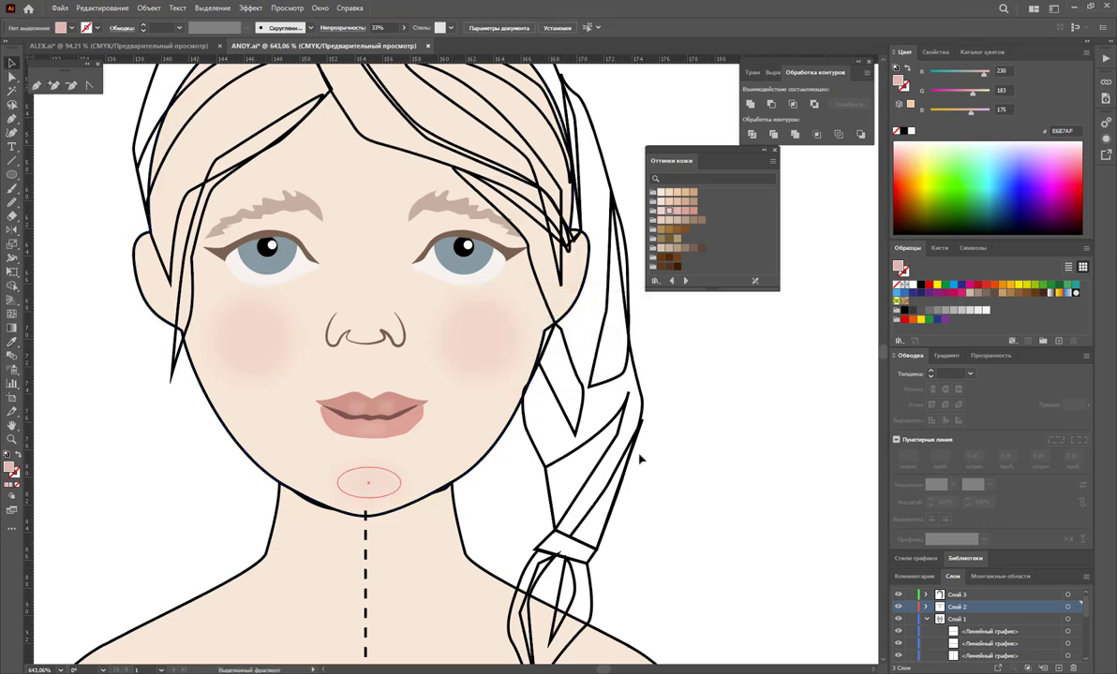
pyautogui.scroll(1, 643, 440)
pyautogui.scroll(2, 645, 431)
pyautogui.scroll(1, 645, 431)
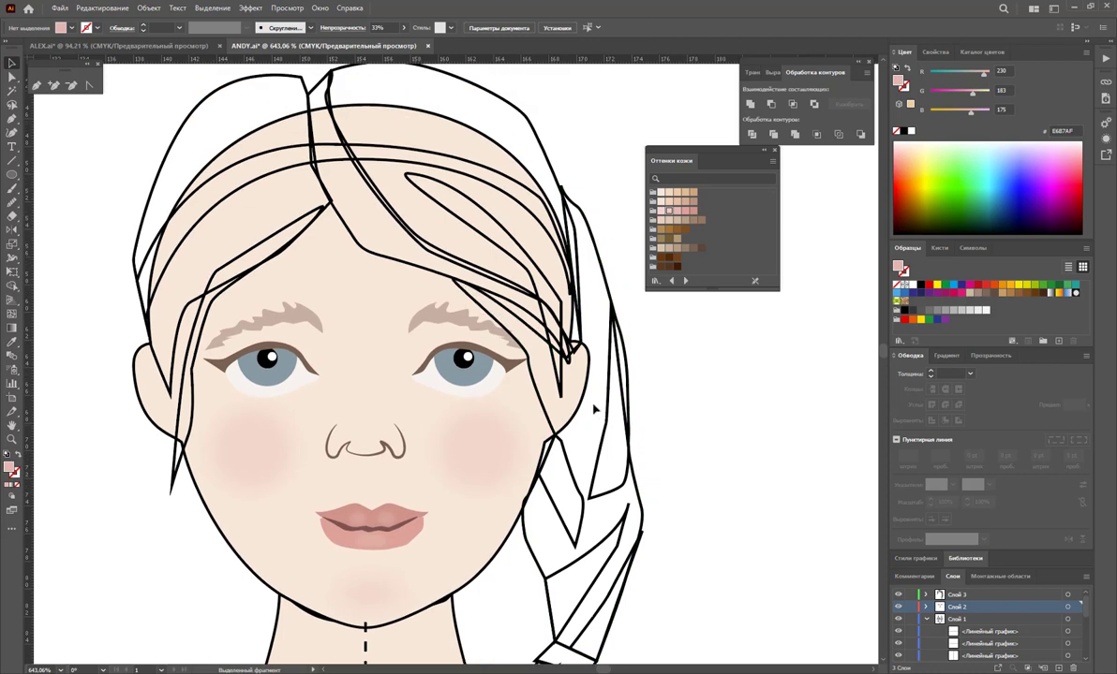
pyautogui.scroll(1, 541, 119)
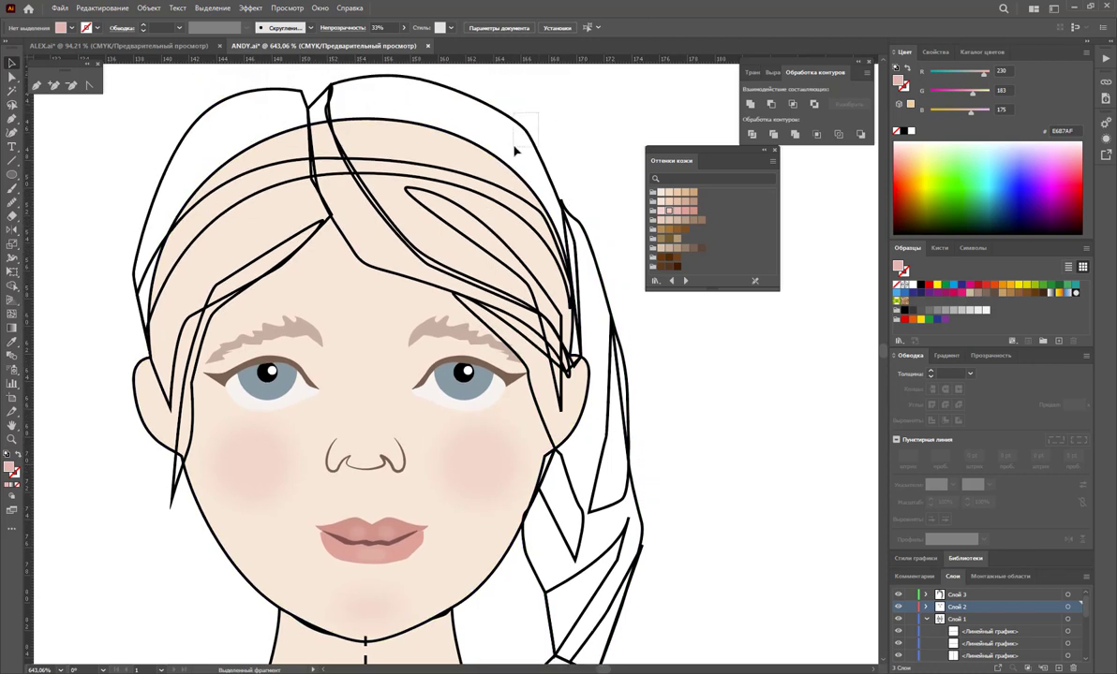
# Fill the left and right hair strands light brown and the middle strand light peach
pyautogui.click(514, 150)
pyautogui.keyDown('shift'); pyautogui.click(236, 156); pyautogui.keyUp('shift')
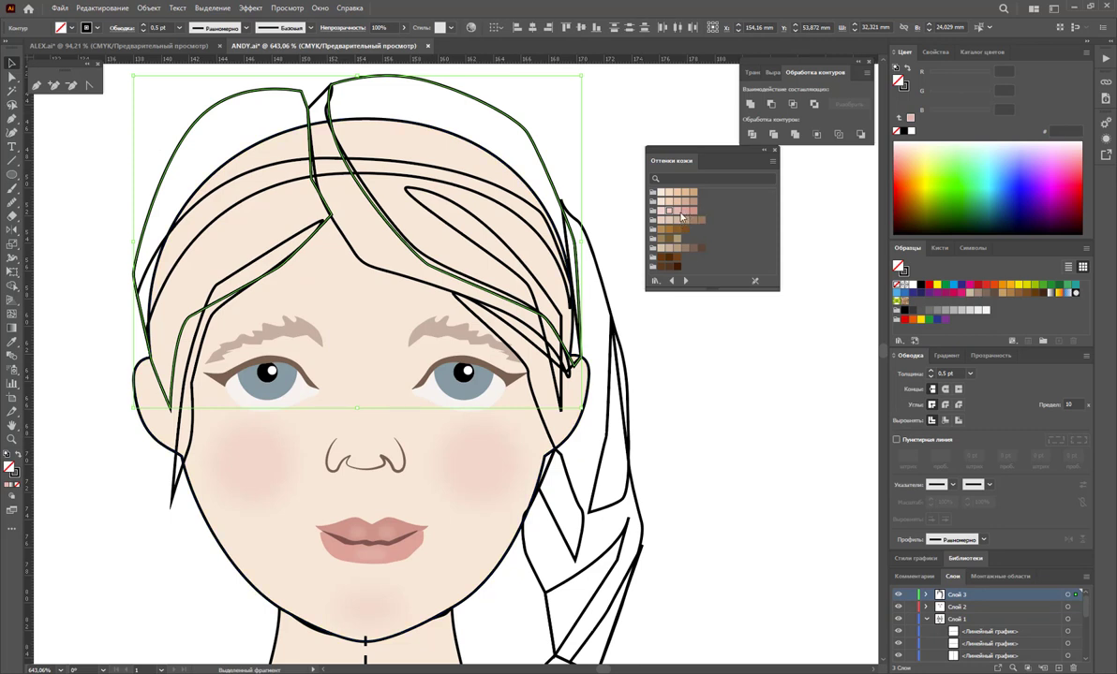
pyautogui.click(685, 204)
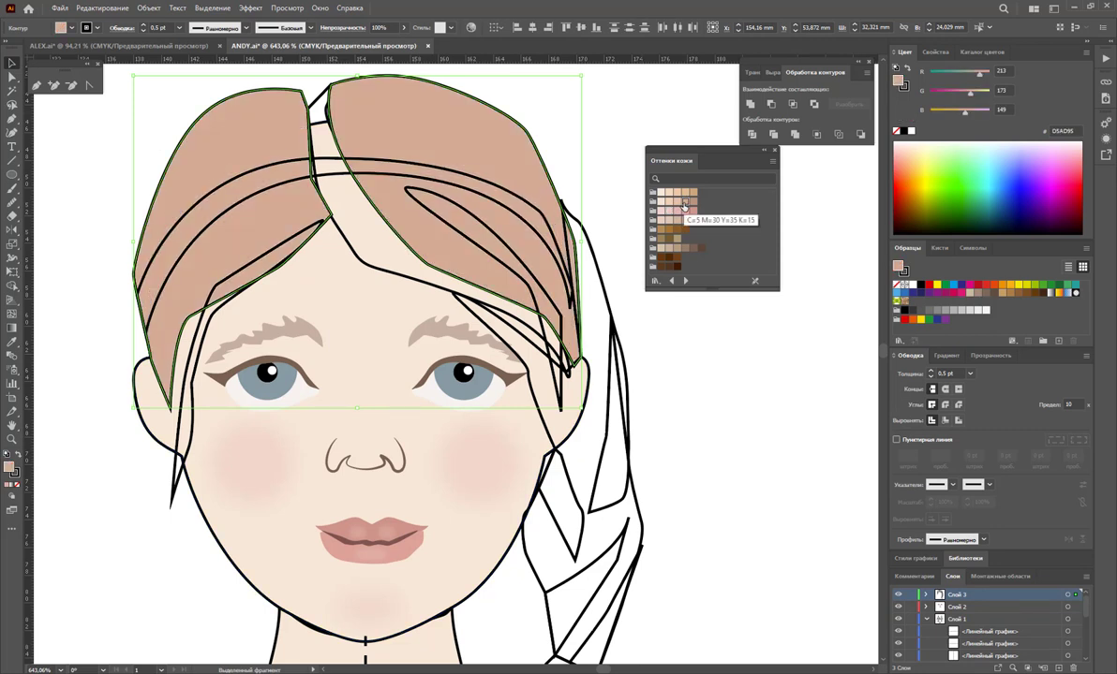
pyautogui.click(551, 136)
pyautogui.click(329, 120)
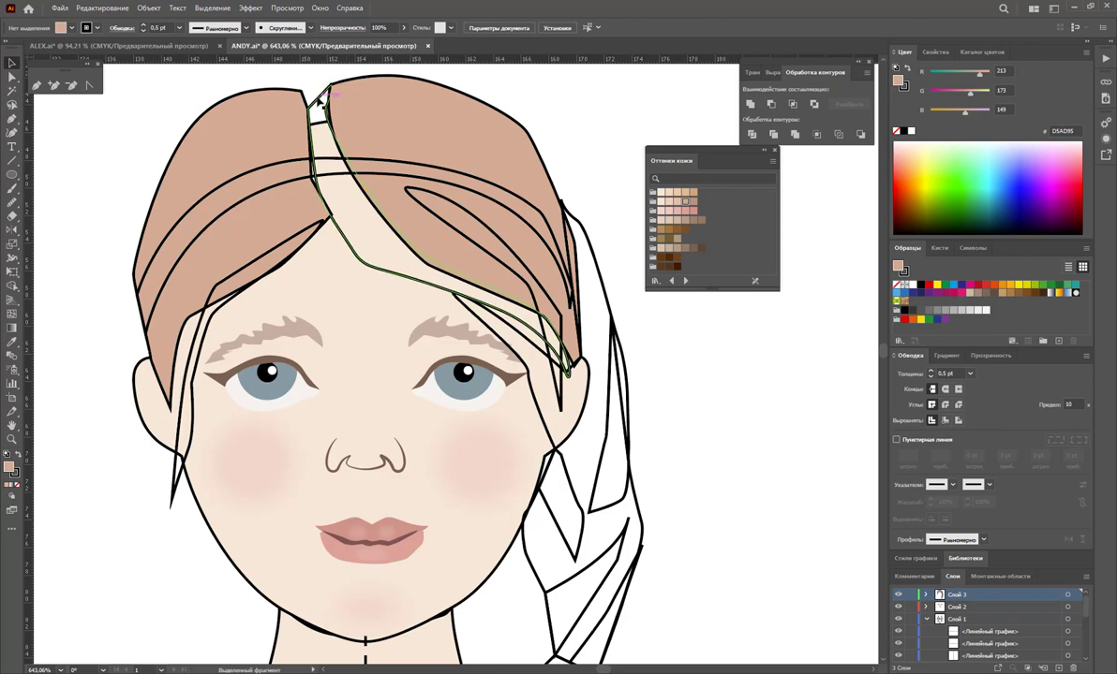
pyautogui.click(664, 200)
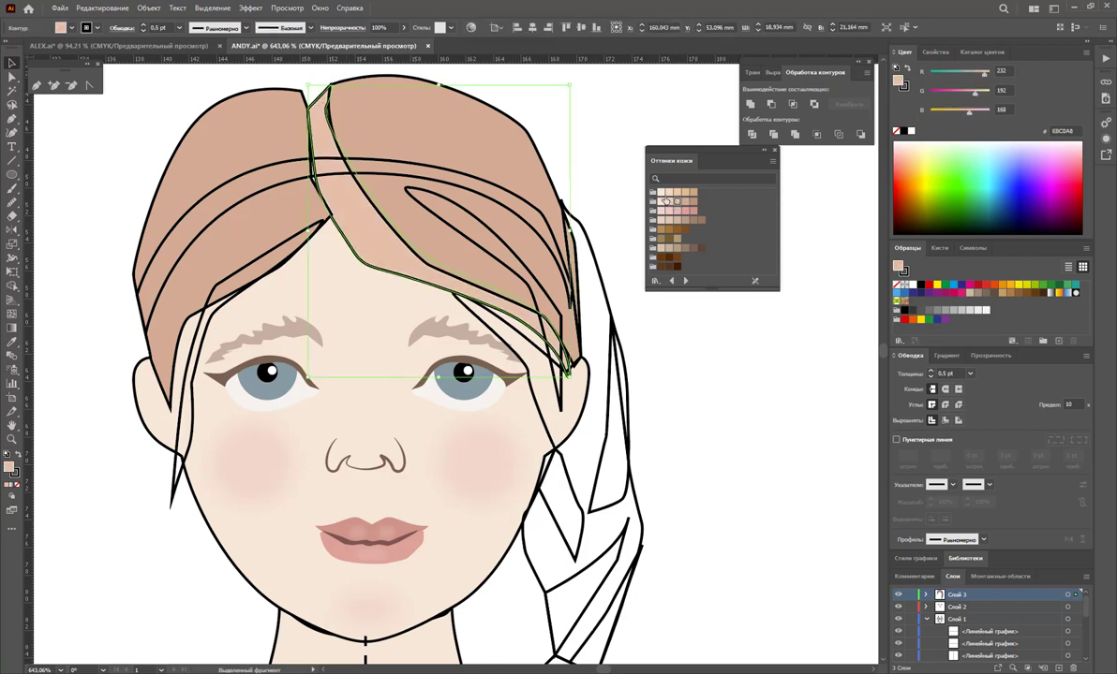
# Fill the right-side strand beside the eye tan-brown, then select the top hair strokes
pyautogui.click(552, 255)
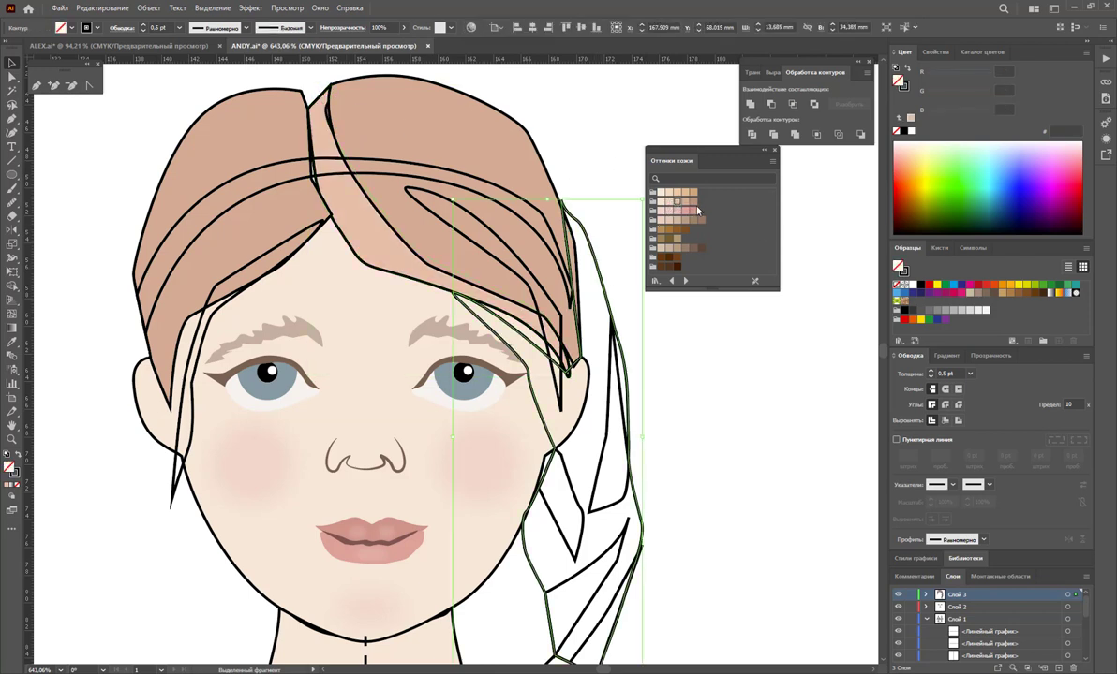
pyautogui.click(692, 201)
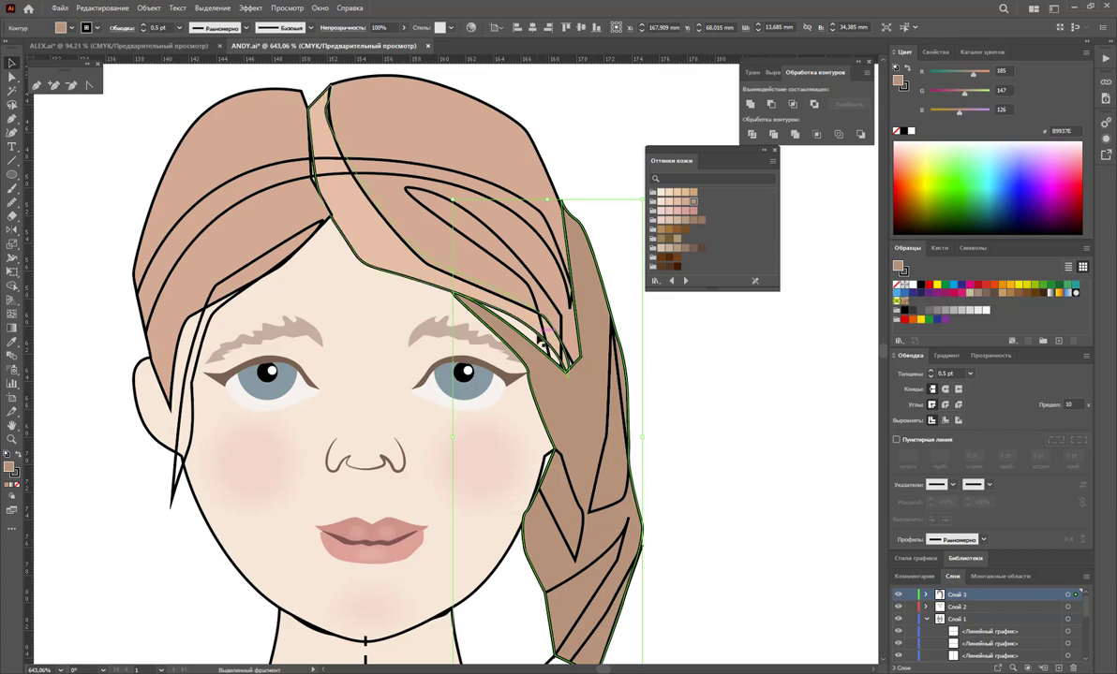
pyautogui.click(553, 352)
pyautogui.click(536, 371)
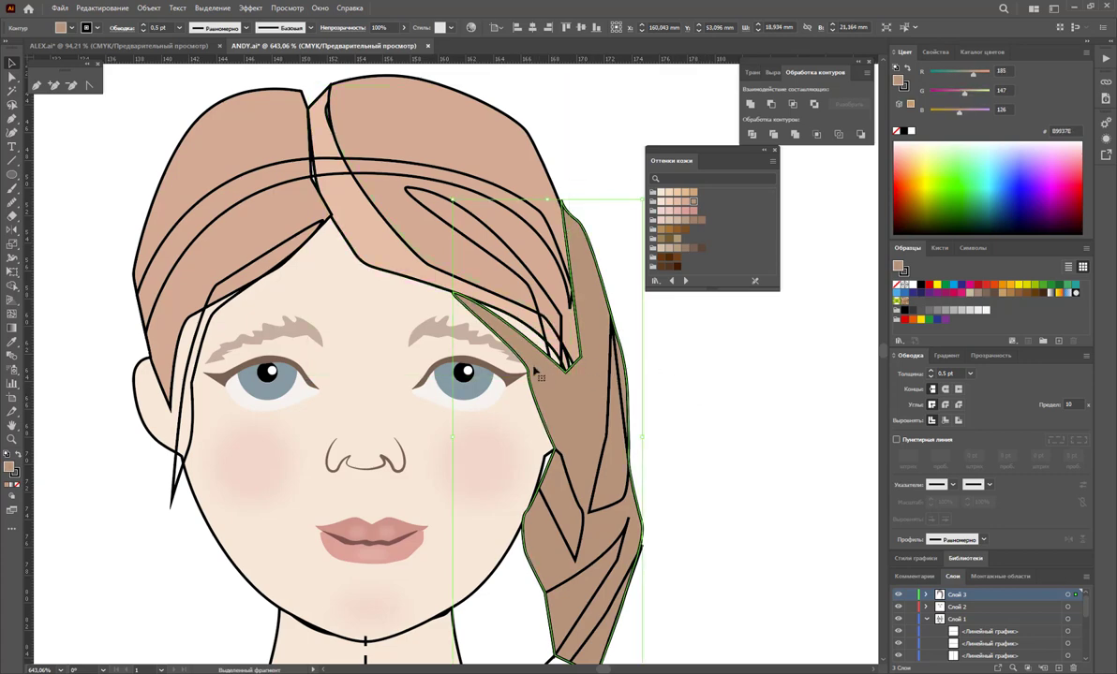
pyautogui.scroll(-2, 663, 361)
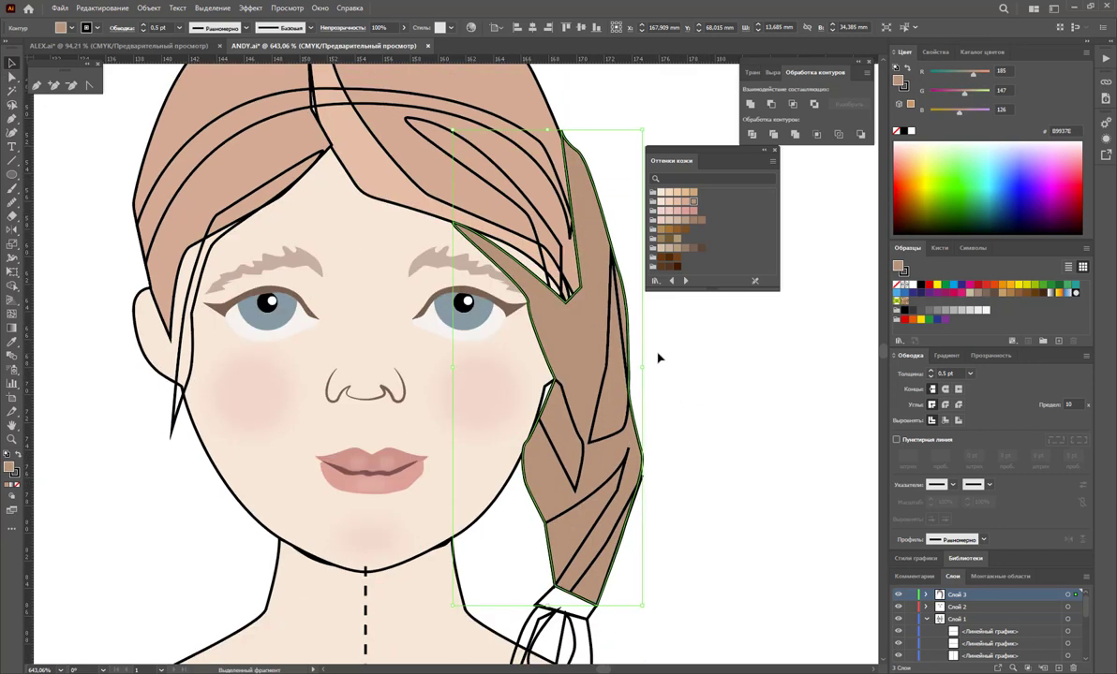
pyautogui.click(525, 245)
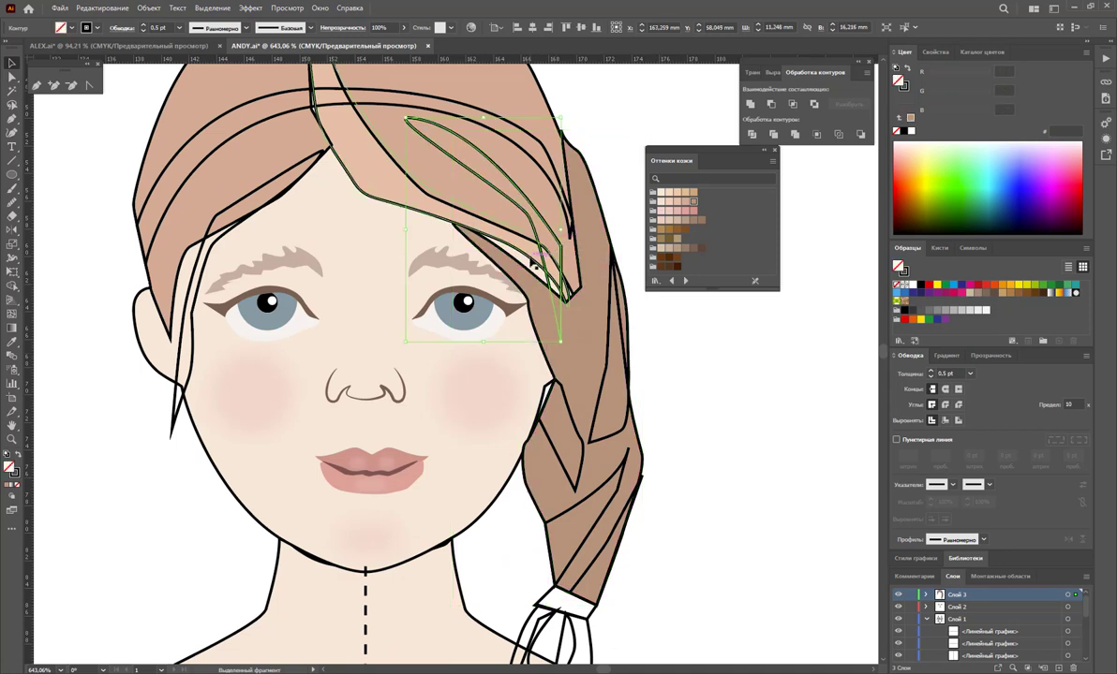
pyautogui.keyDown('shift'); pyautogui.click(565, 204); pyautogui.keyUp('shift')
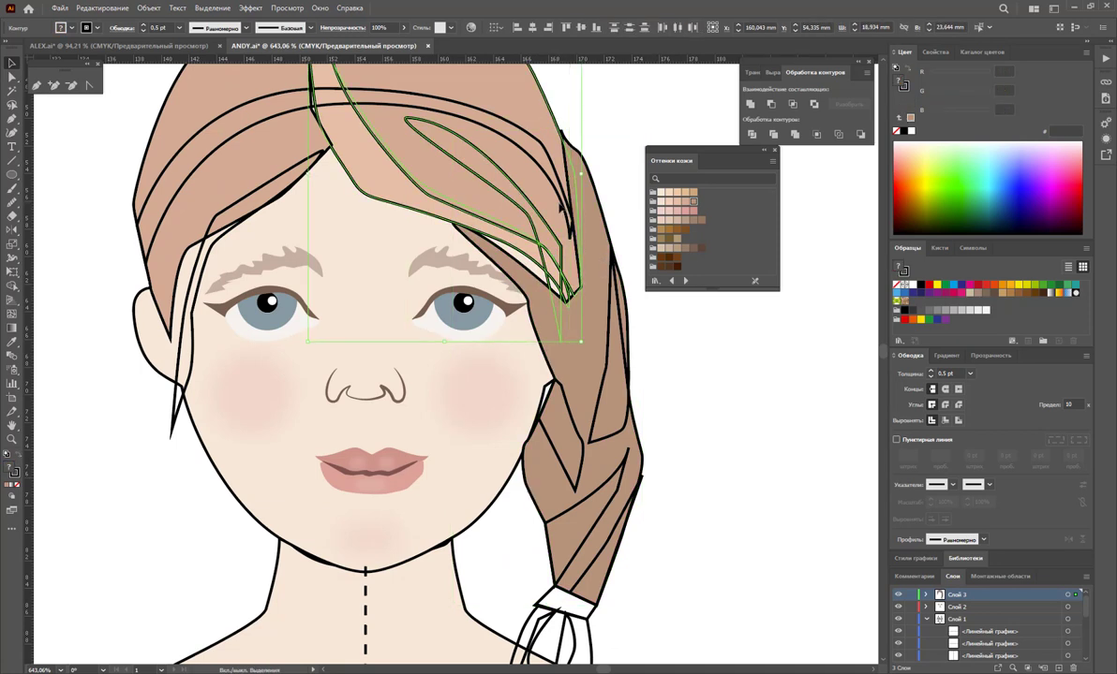
# Bring the top hair strokes to the front of the other hair
pyautogui.rightClick(563, 203)
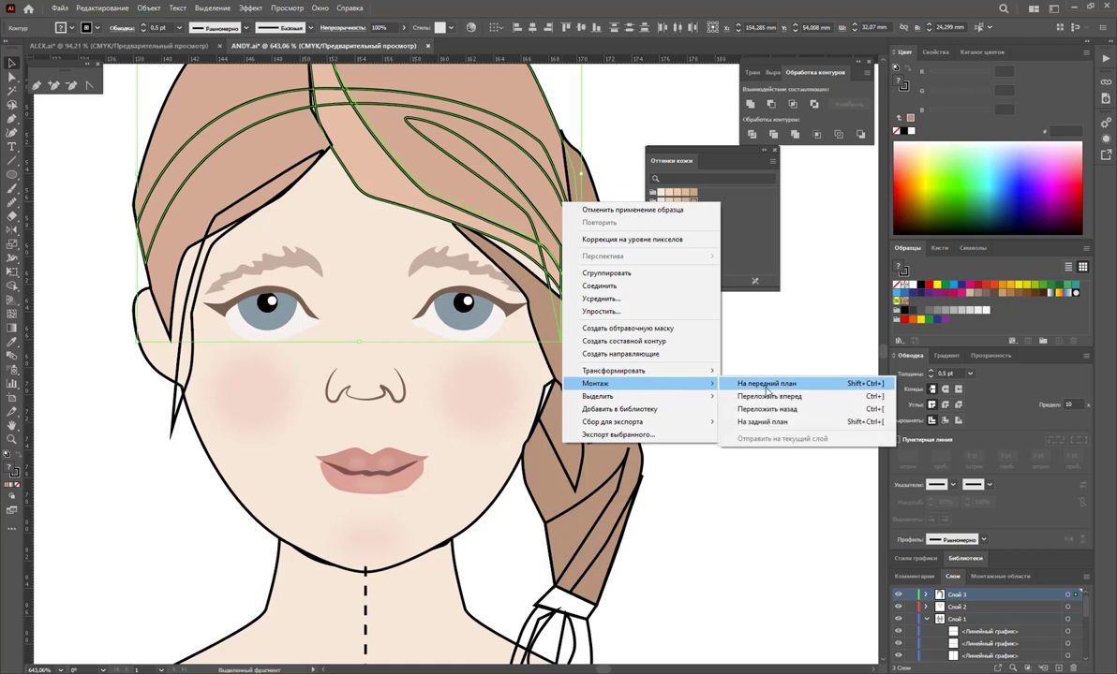
pyautogui.click(730, 407)
pyautogui.click(533, 275)
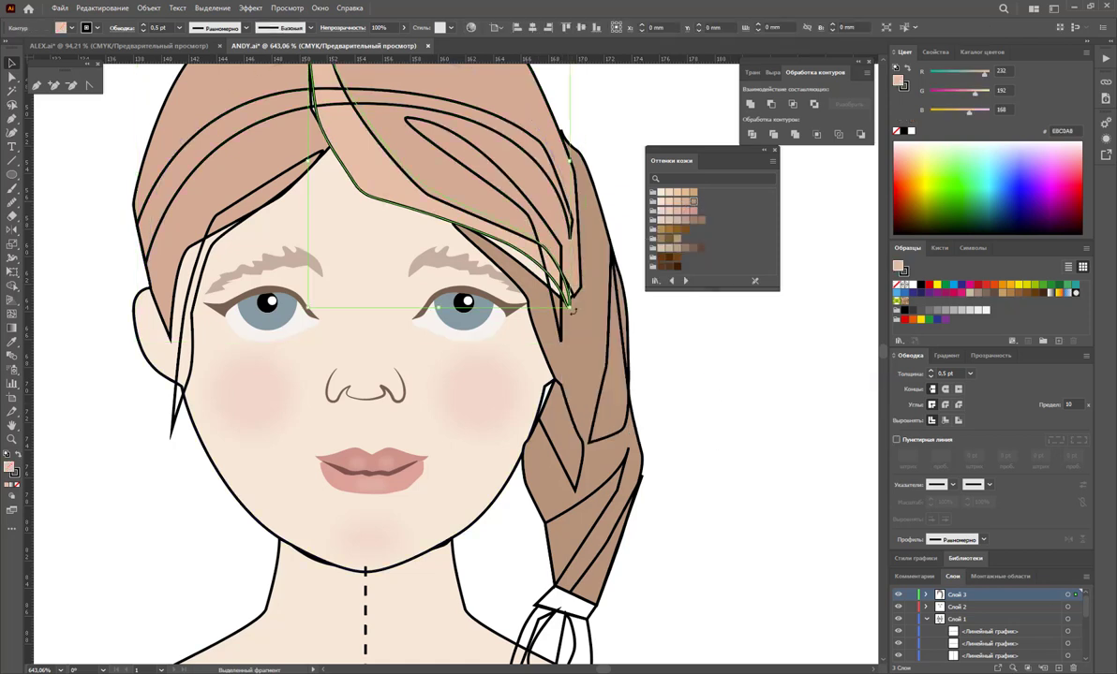
# Drag an anchor down on the right hair strand to reshape its tip by the eye
pyautogui.press('a')
pyautogui.click(534, 274)
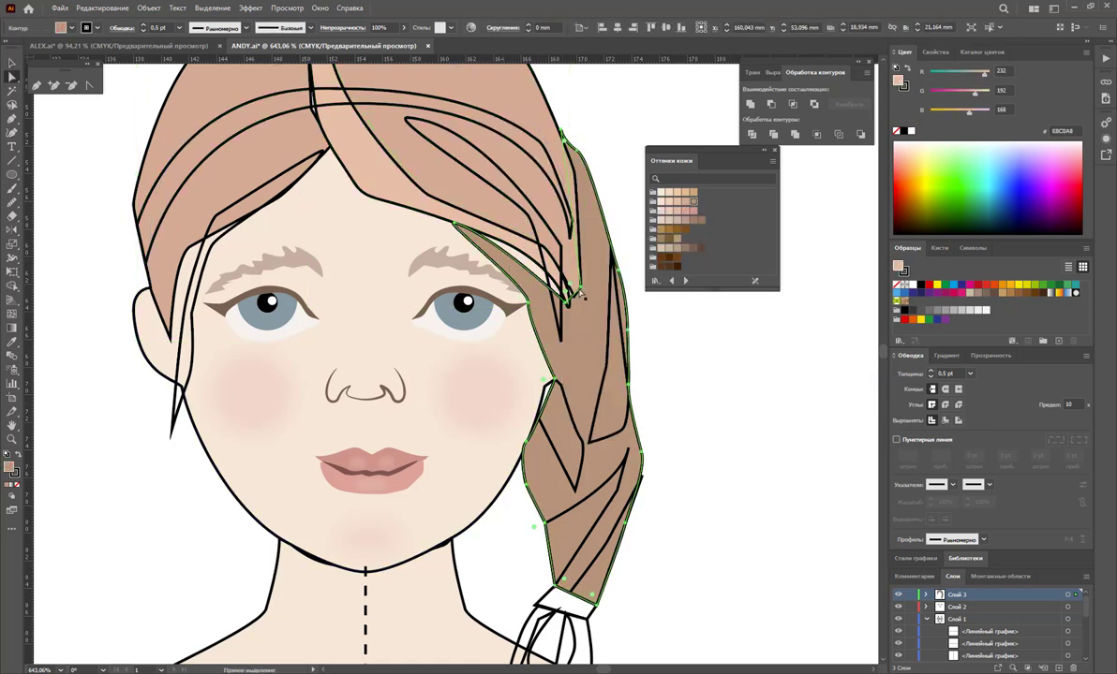
pyautogui.click(567, 302)
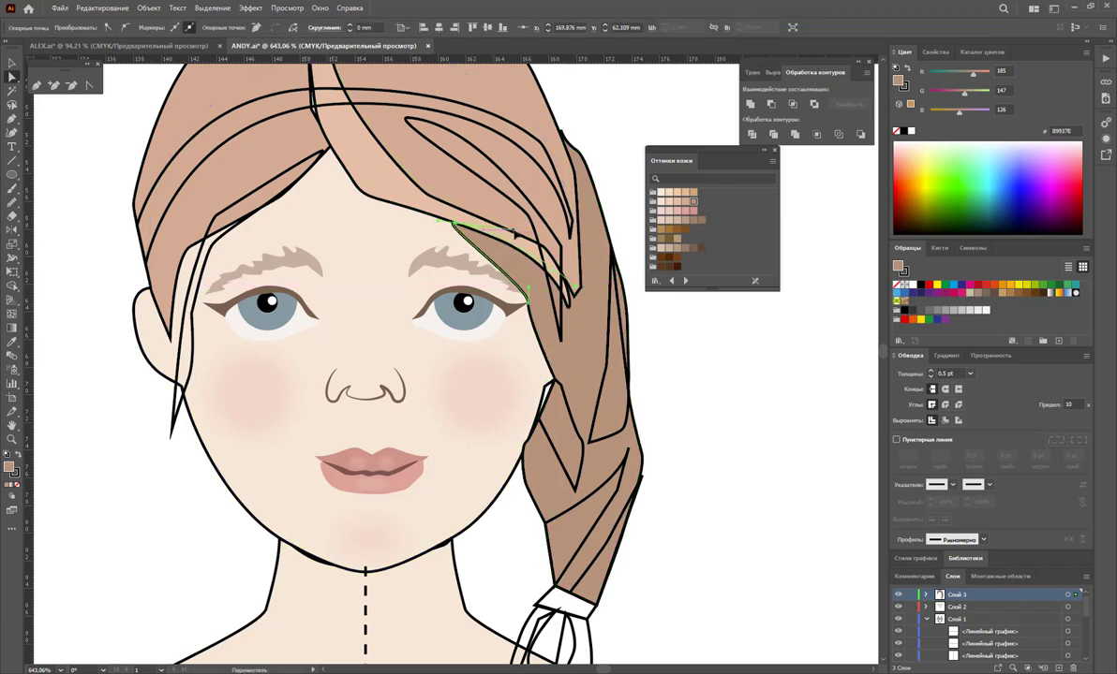
pyautogui.moveTo(579, 310); pyautogui.dragTo(577, 333)
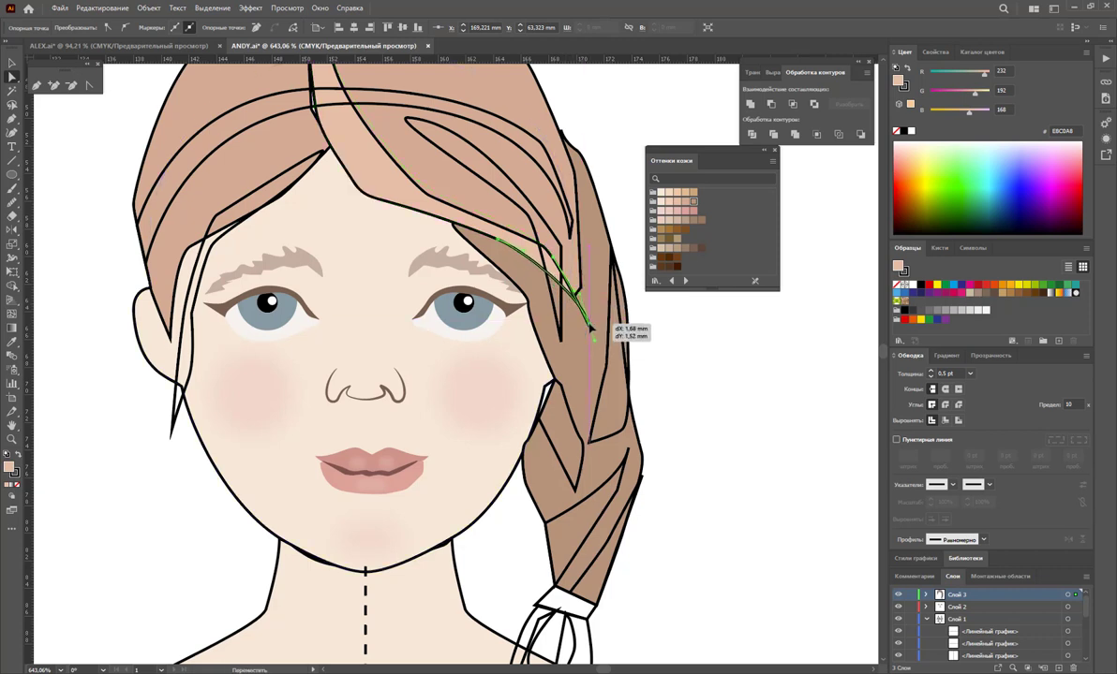
pyautogui.moveTo(577, 333); pyautogui.dragTo(577, 334)
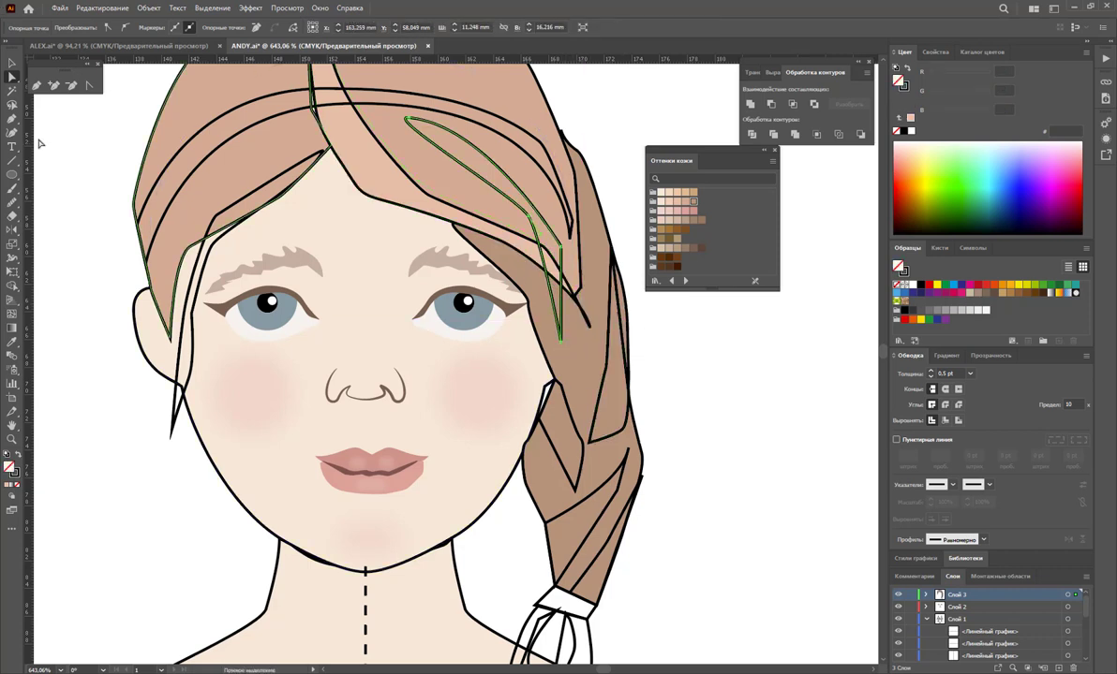
pyautogui.click(12, 61)
# Fill the middle and lower braid strands and back hair shape with darker browns like 977763
pyautogui.click(740, 390)
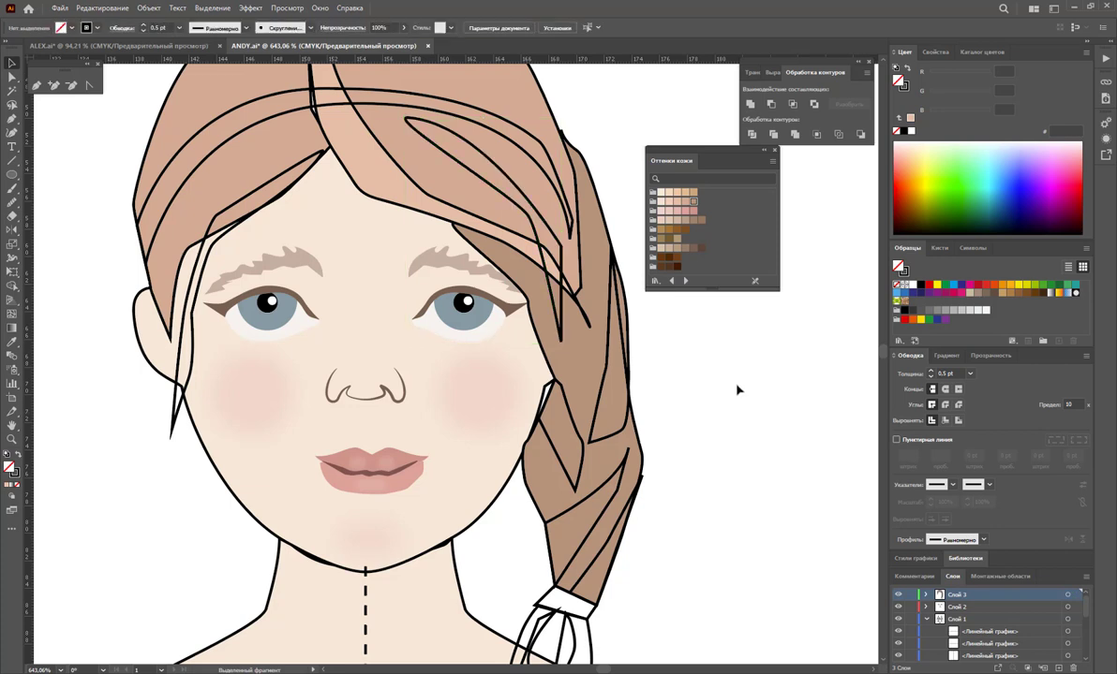
pyautogui.click(600, 403)
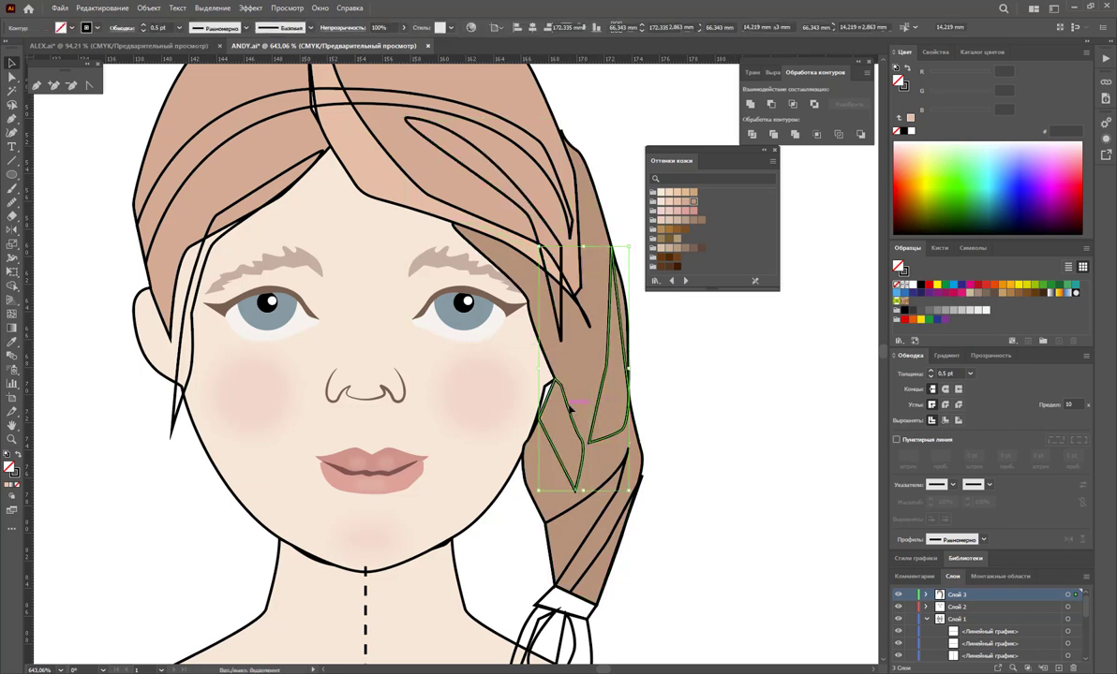
pyautogui.click(693, 220)
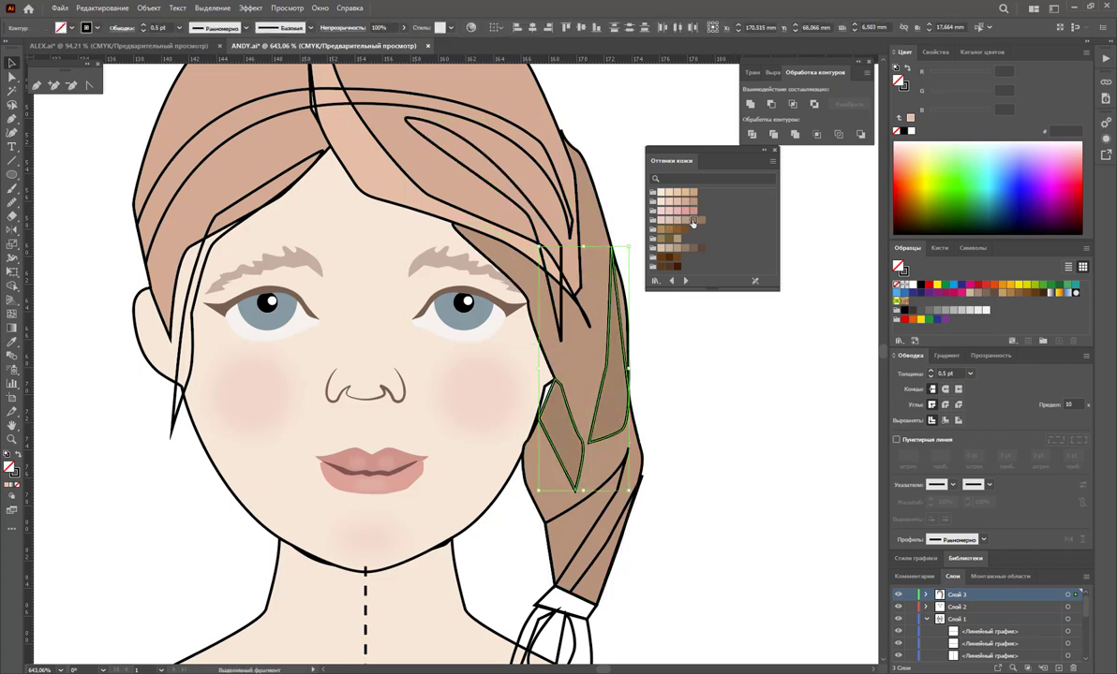
pyautogui.click(587, 542)
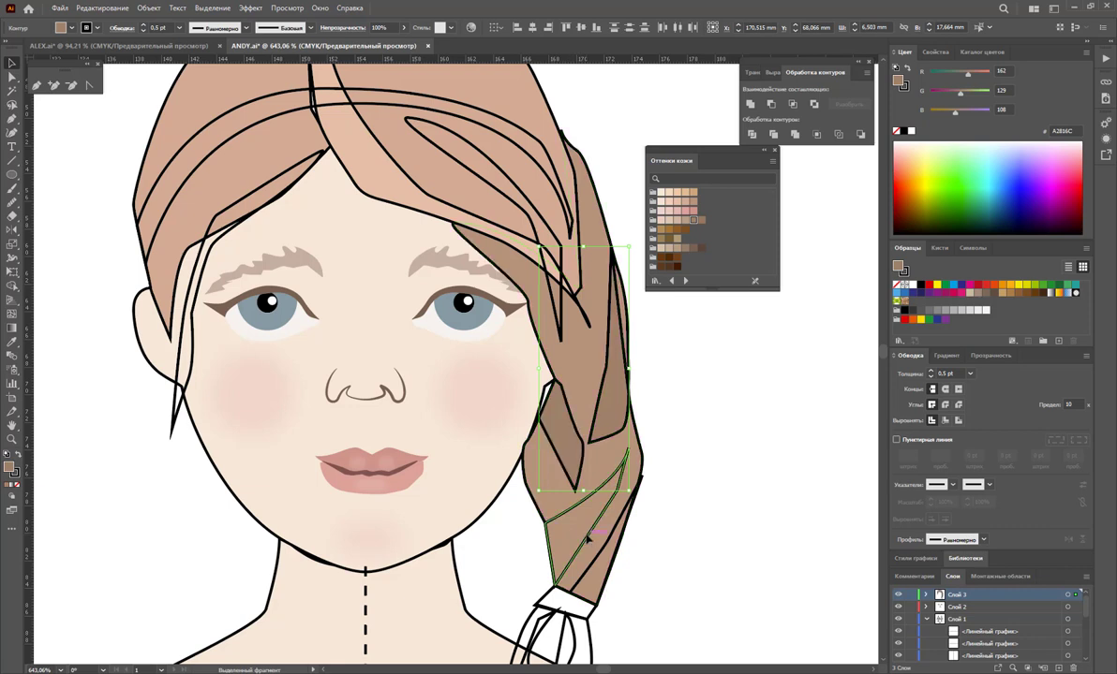
pyautogui.click(700, 219)
pyautogui.click(565, 513)
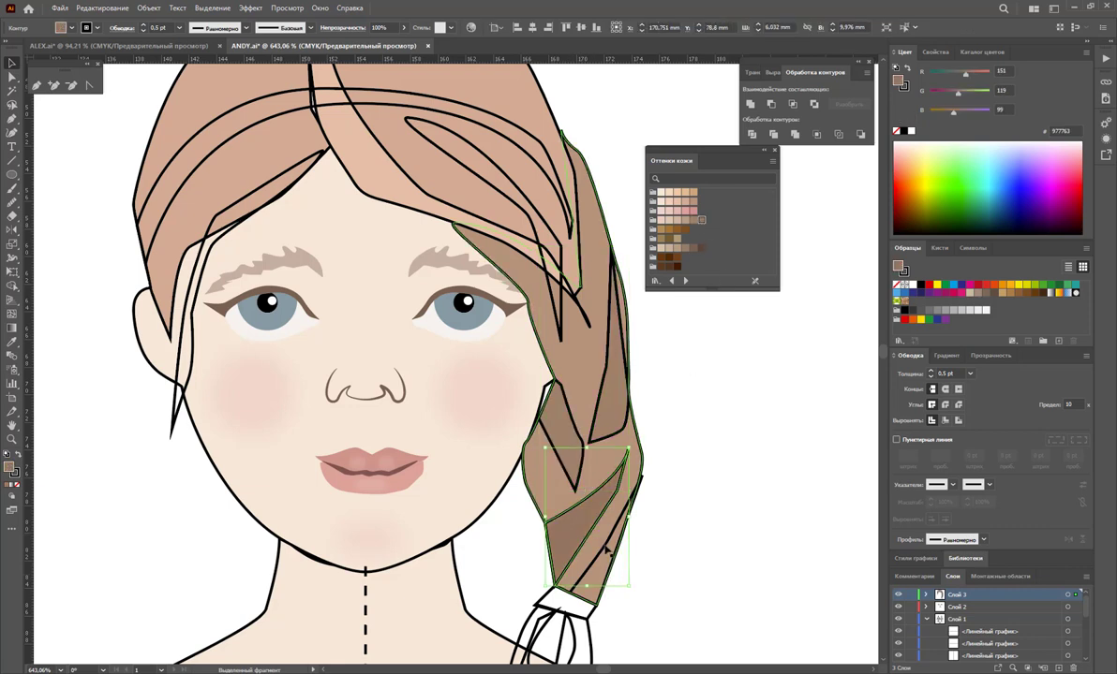
pyautogui.click(693, 219)
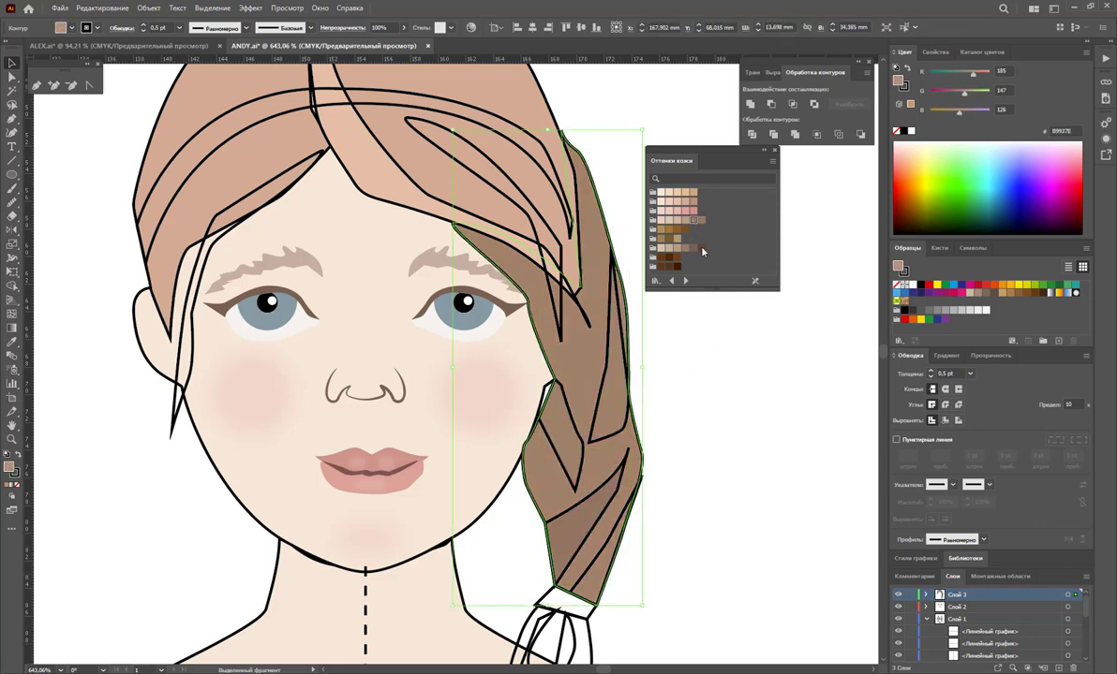
pyautogui.scroll(-1, 730, 474)
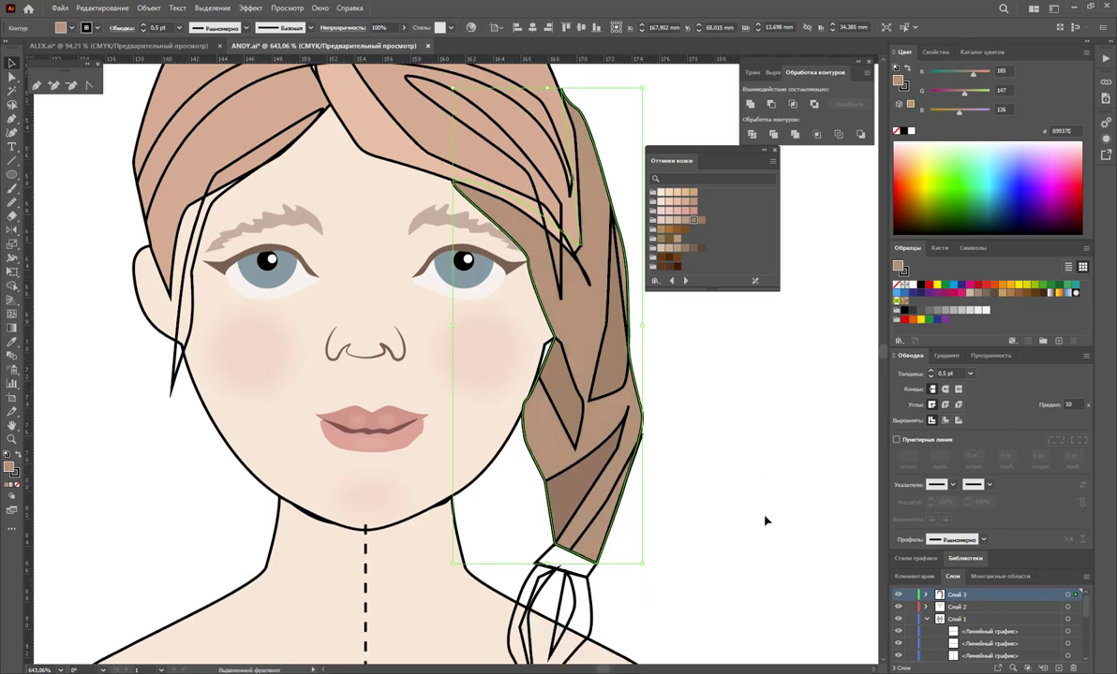
pyautogui.click(620, 489)
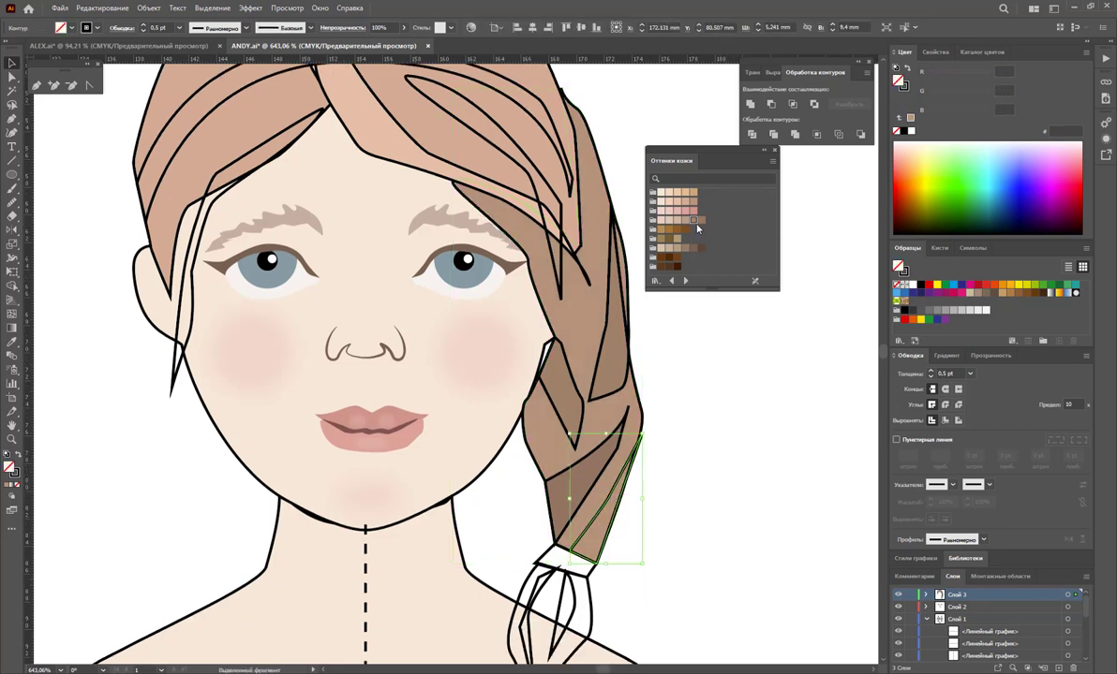
pyautogui.click(701, 231)
pyautogui.click(725, 514)
pyautogui.scroll(-2, 619, 537)
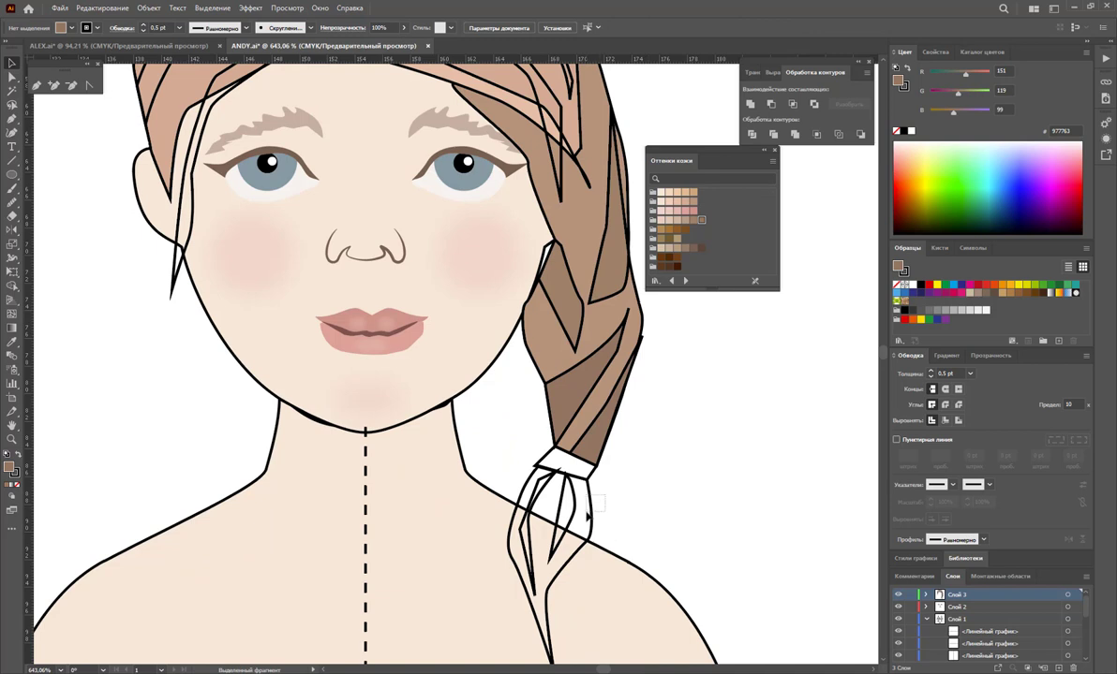
# Fill the braid end with the hair brown and its inner strands with darker 977763
pyautogui.click(588, 516)
pyautogui.click(12, 342)
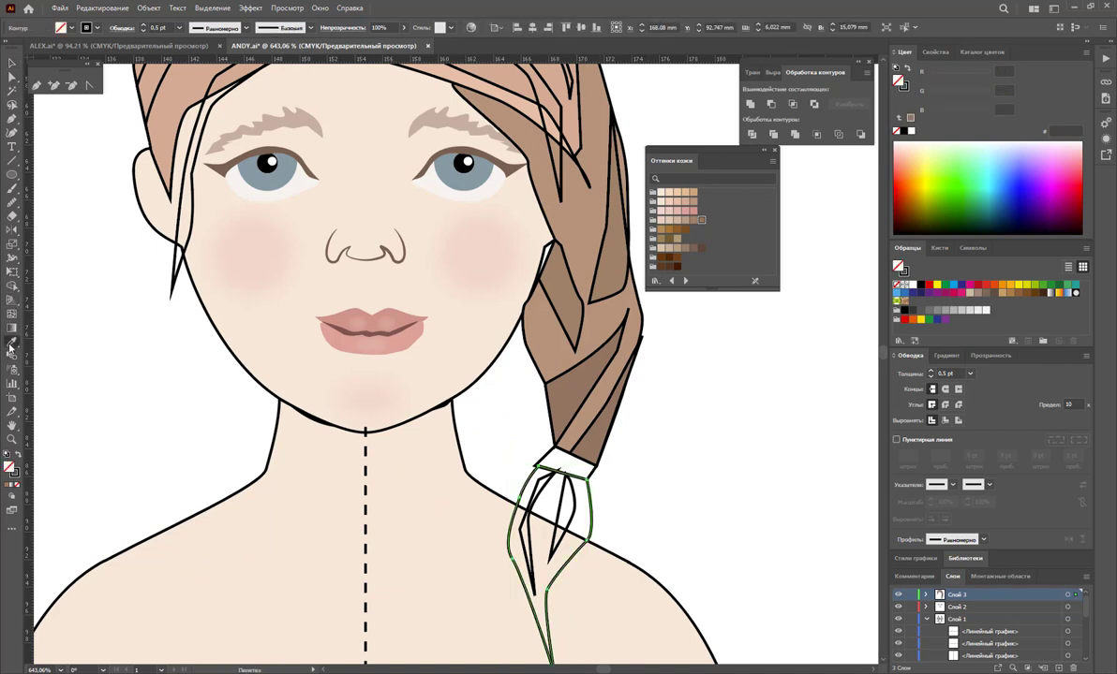
pyautogui.click(562, 202)
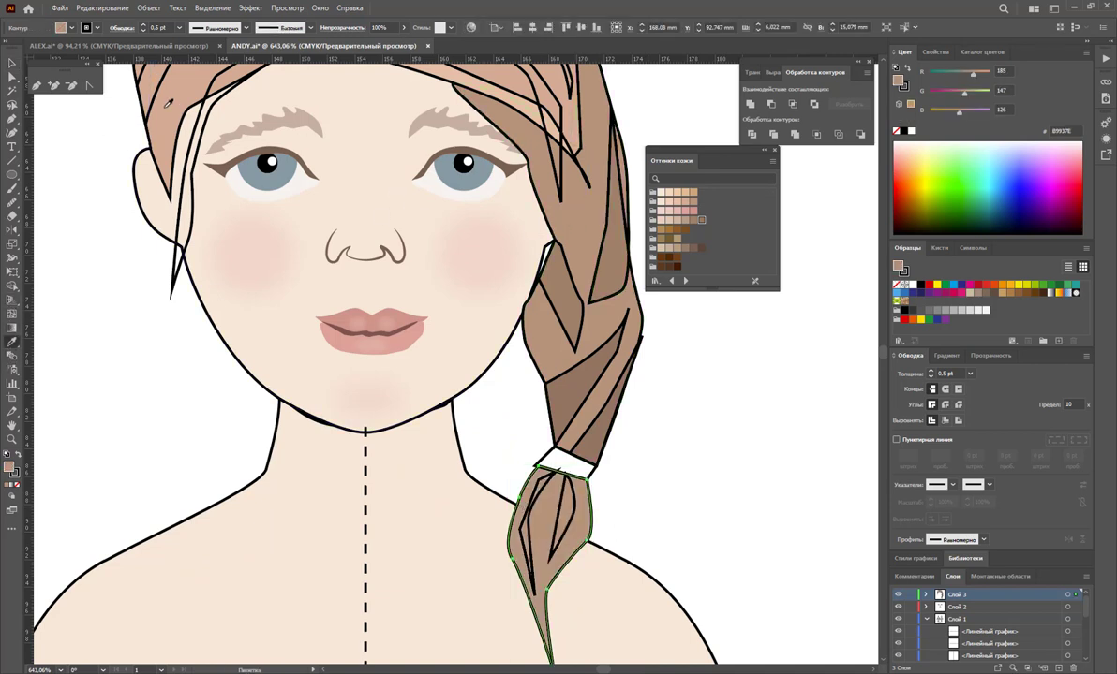
pyautogui.click(12, 63)
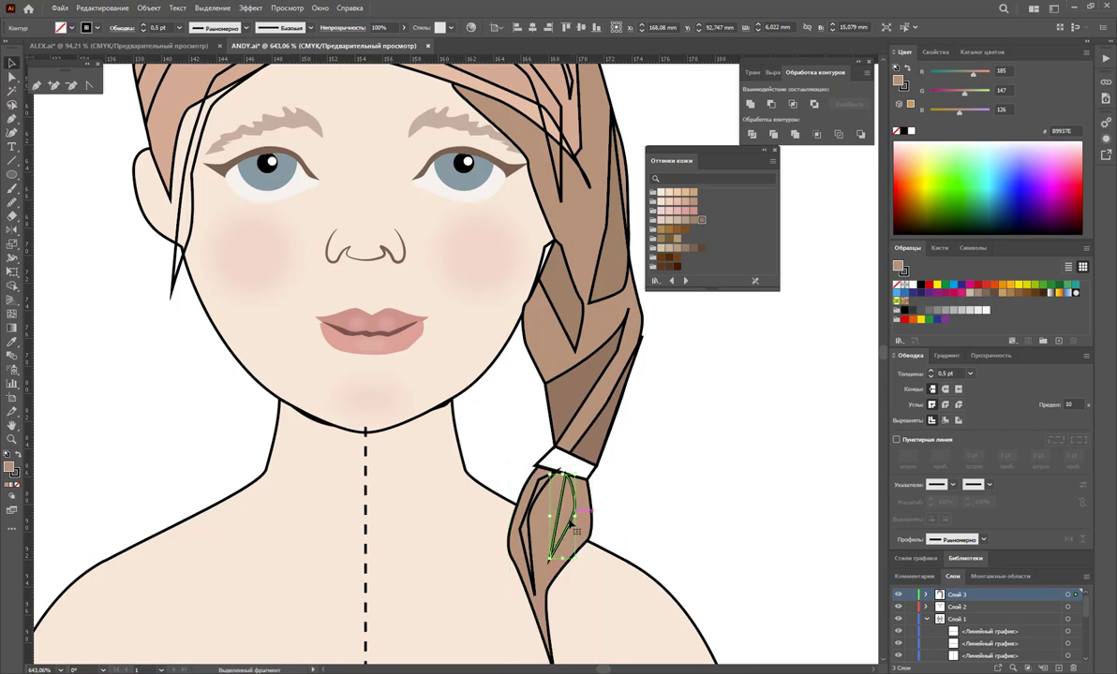
pyautogui.click(542, 526)
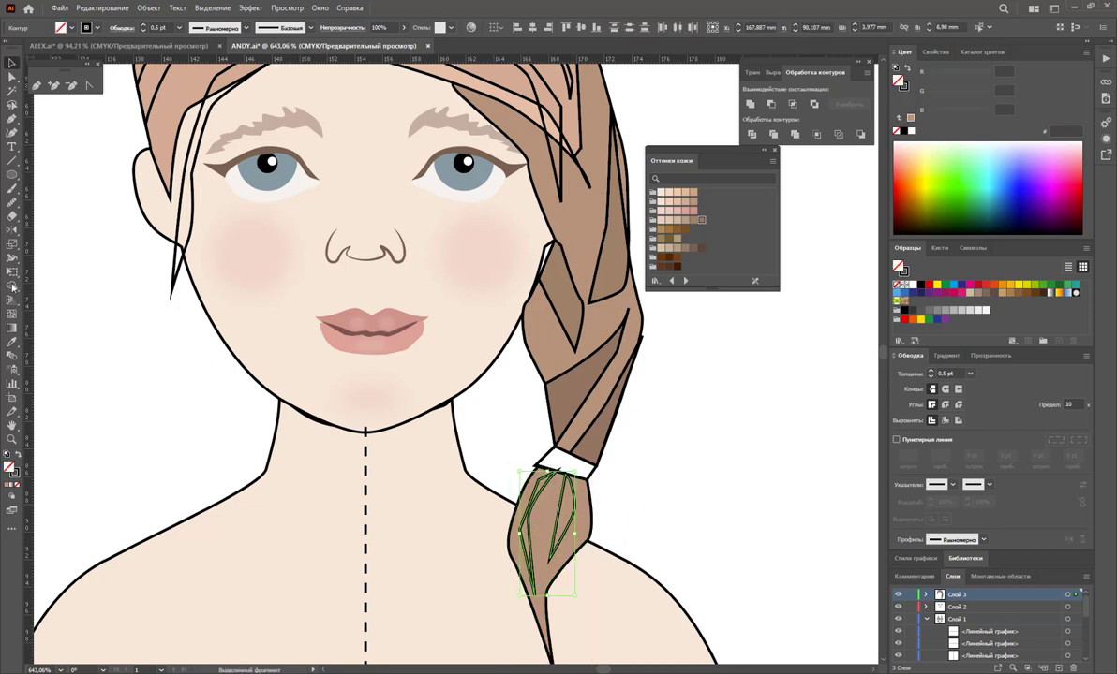
pyautogui.click(14, 341)
pyautogui.click(553, 413)
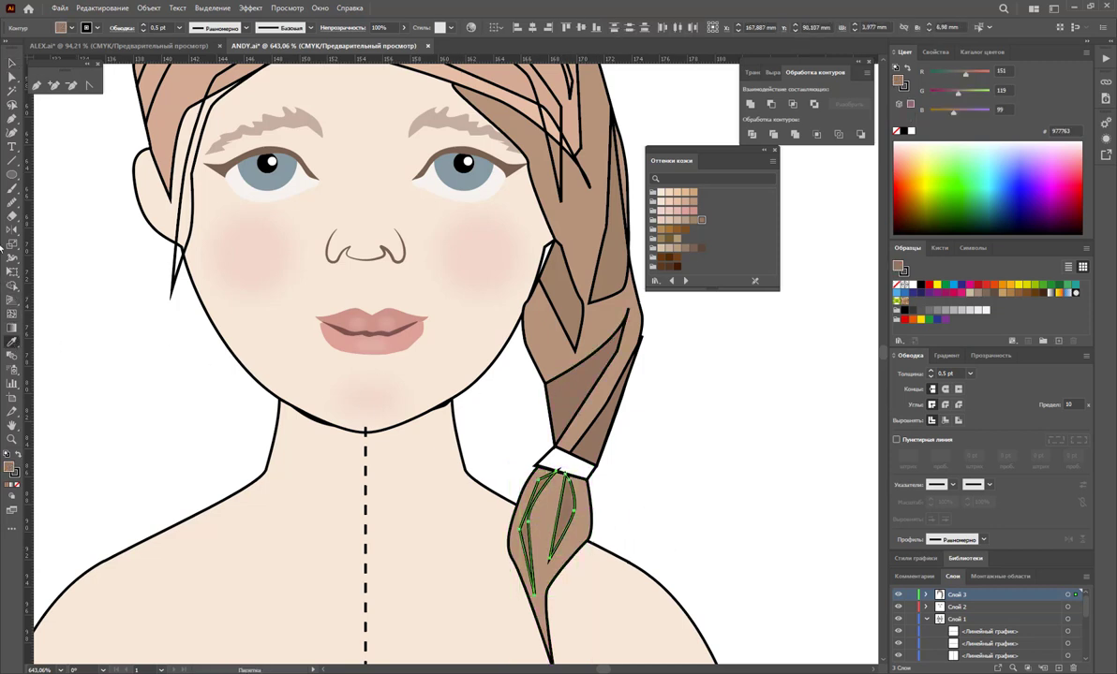
pyautogui.press('v')
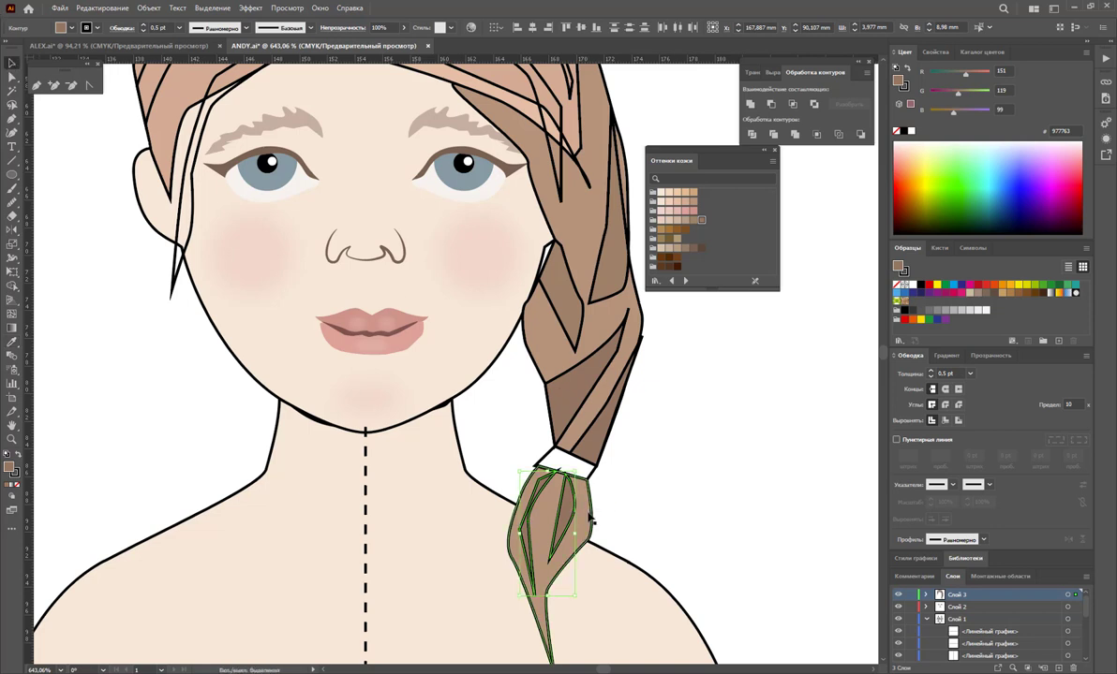
# Remove the black outlines from all the braid strands
pyautogui.keyDown('shift'); pyautogui.click(576, 399); pyautogui.keyUp('shift')
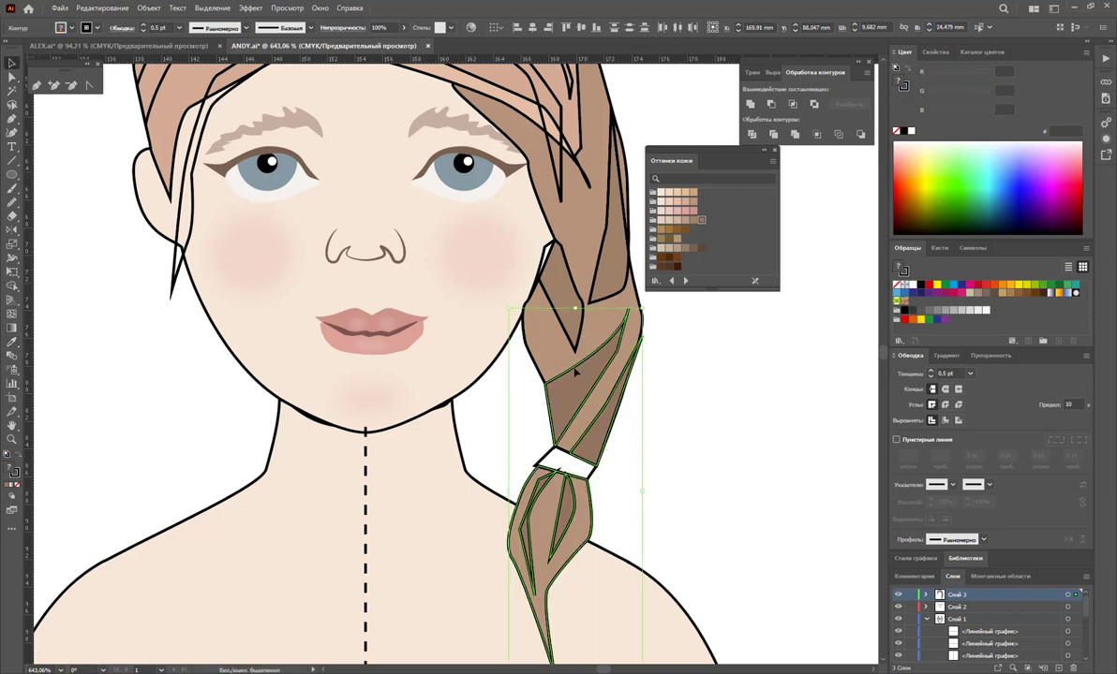
pyautogui.keyDown('shift'); pyautogui.click(564, 289); pyautogui.keyUp('shift')
pyautogui.keyDown('shift'); pyautogui.click(593, 221); pyautogui.keyUp('shift')
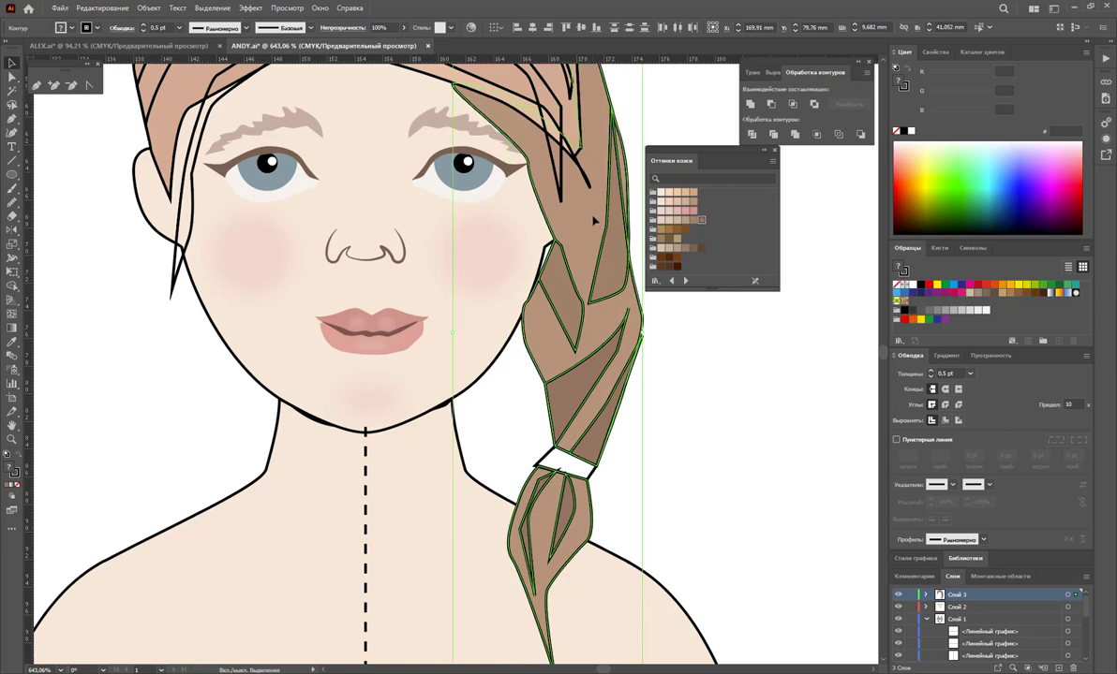
pyautogui.click(16, 481)
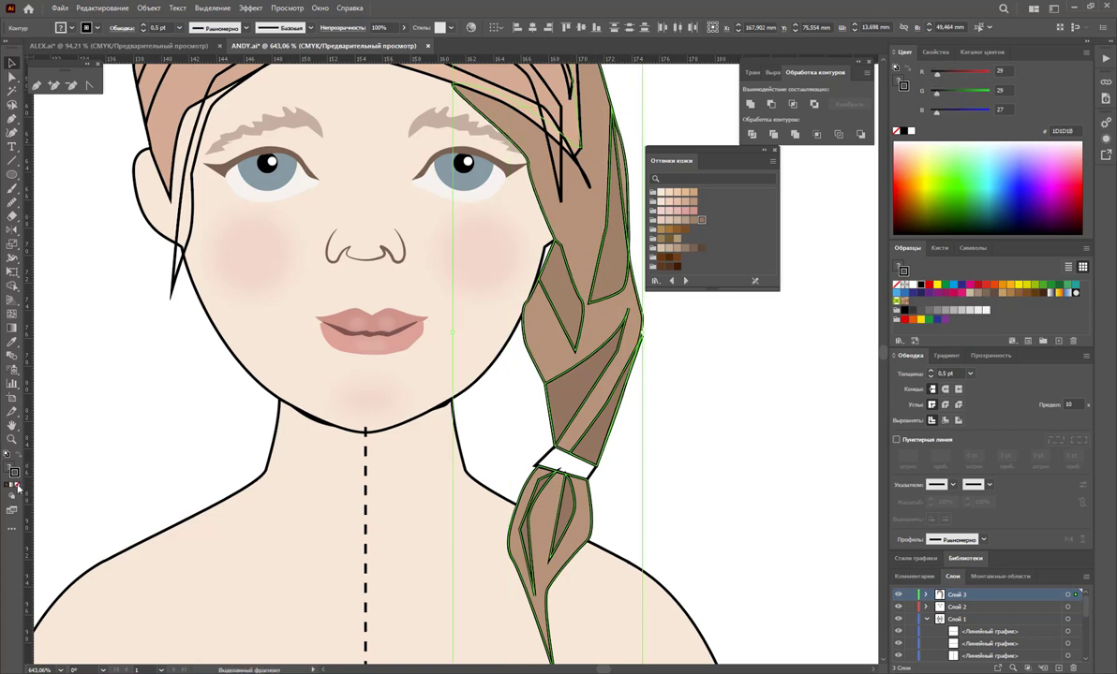
pyautogui.click(16, 487)
# Remove the black stroke from the fringe strand over the forehead
pyautogui.click(698, 419)
pyautogui.scroll(3, 699, 420)
pyautogui.scroll(2, 699, 420)
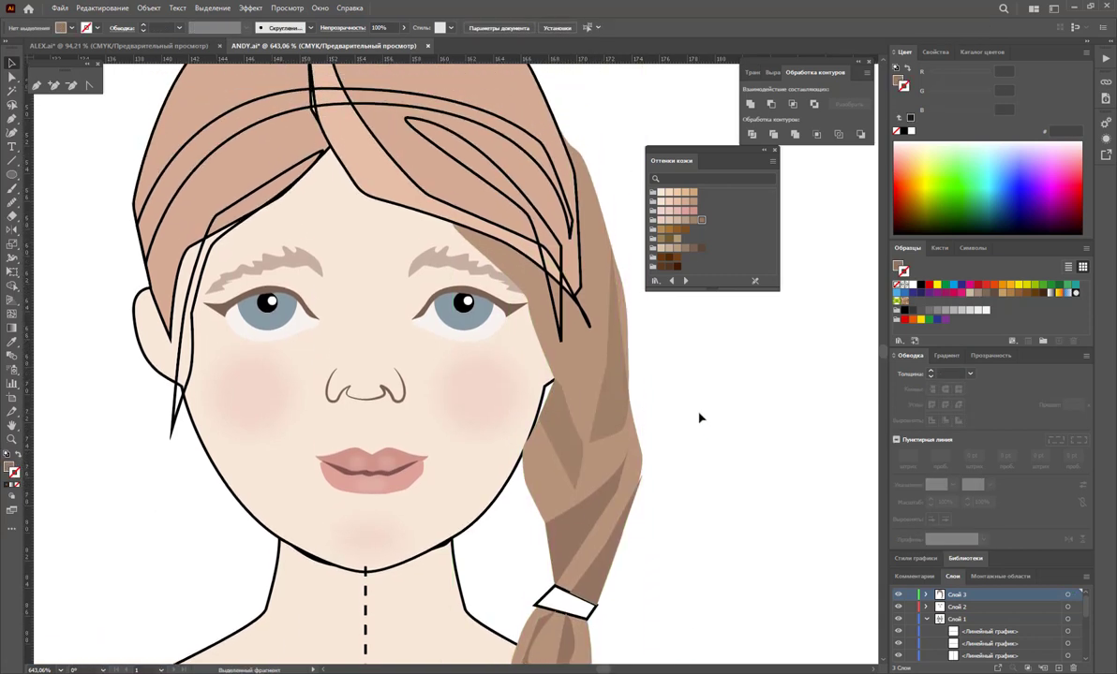
pyautogui.click(509, 246)
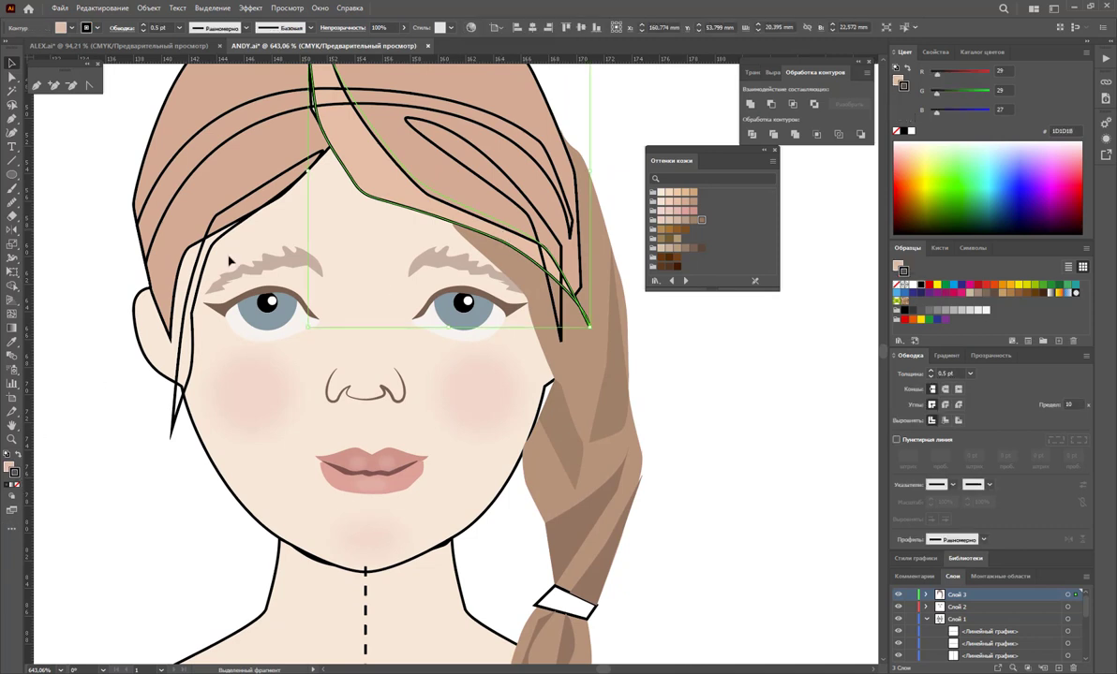
pyautogui.click(17, 486)
pyautogui.click(130, 421)
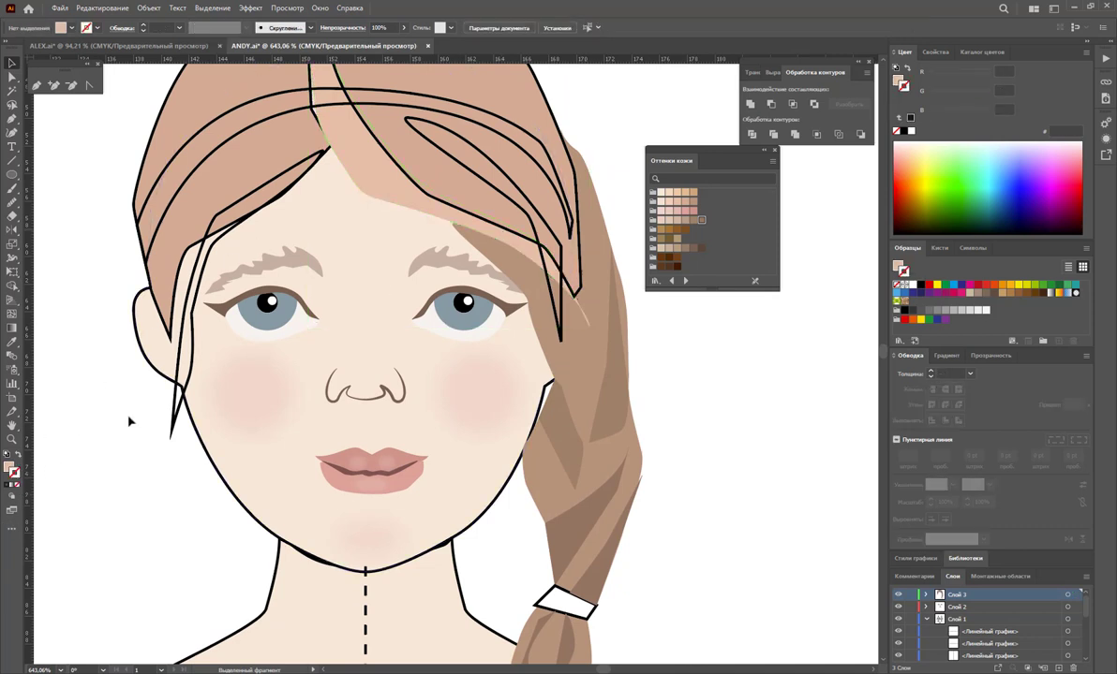
# Fill the thin strand beside the left cheek with the hair colour using the Eyedropper
pyautogui.click(173, 429)
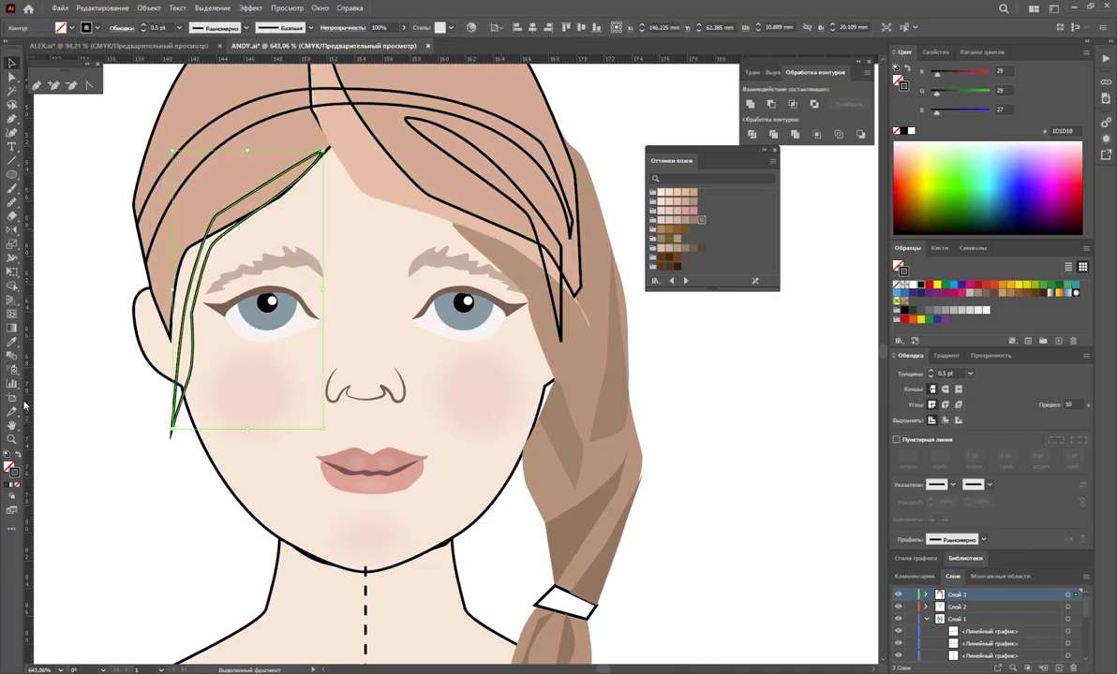
pyautogui.click(13, 343)
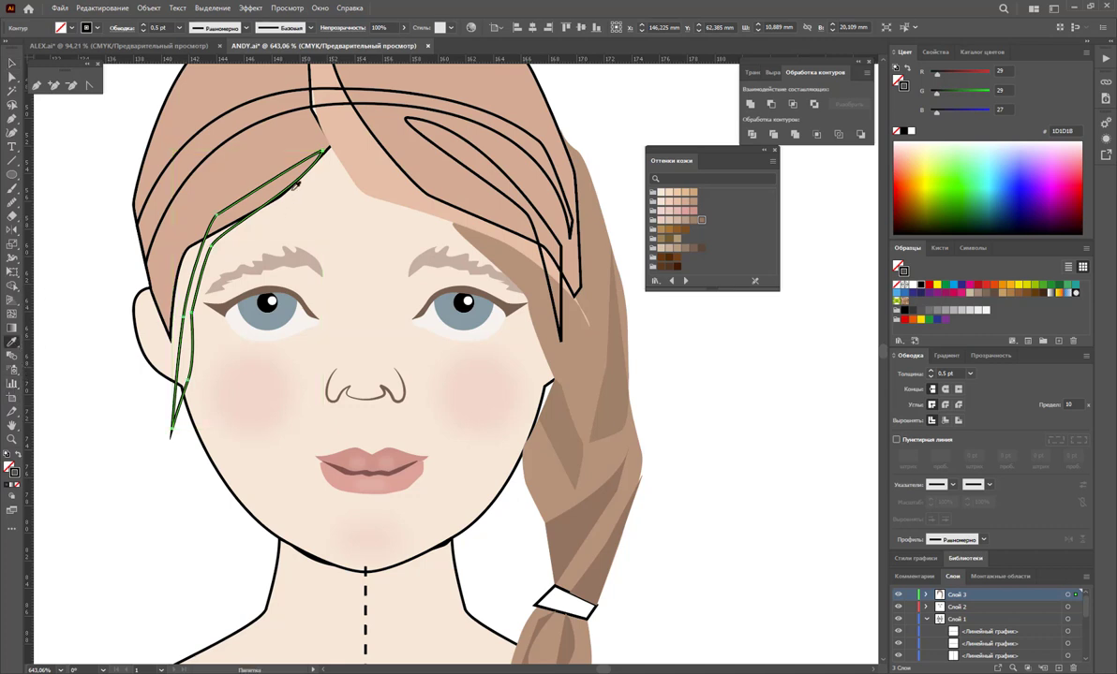
pyautogui.click(234, 122)
pyautogui.click(11, 63)
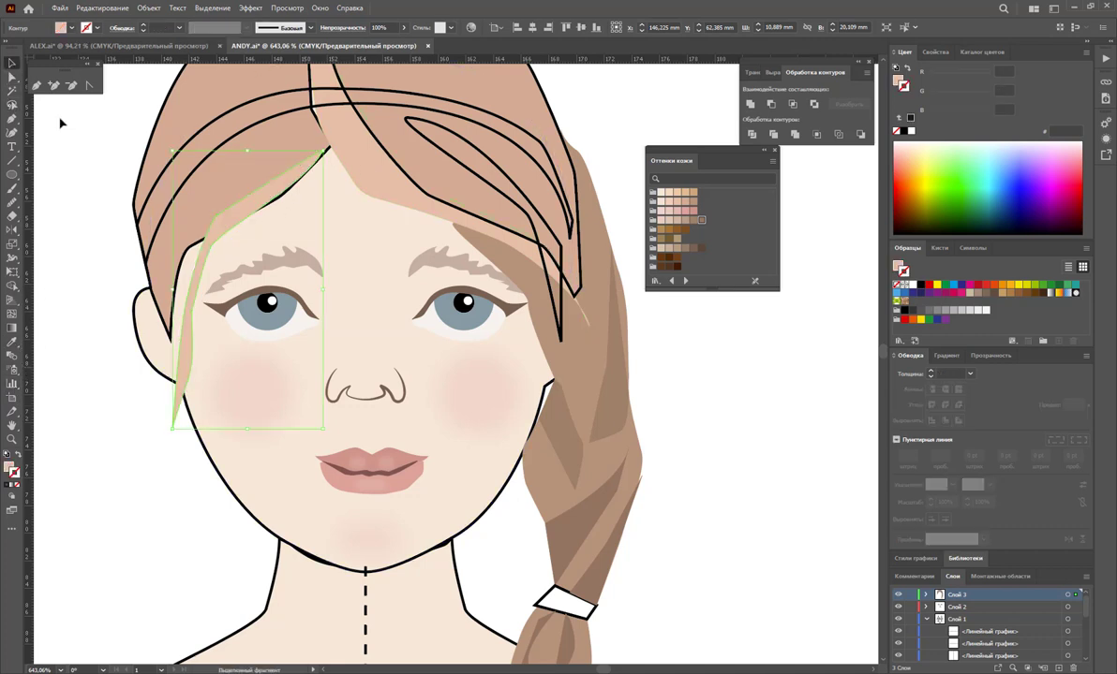
# Marquee-select both top hair shapes together
pyautogui.scroll(2, 113, 261)
pyautogui.click(107, 246)
pyautogui.scroll(2, 247, 94)
pyautogui.moveTo(247, 94); pyautogui.dragTo(367, 154)
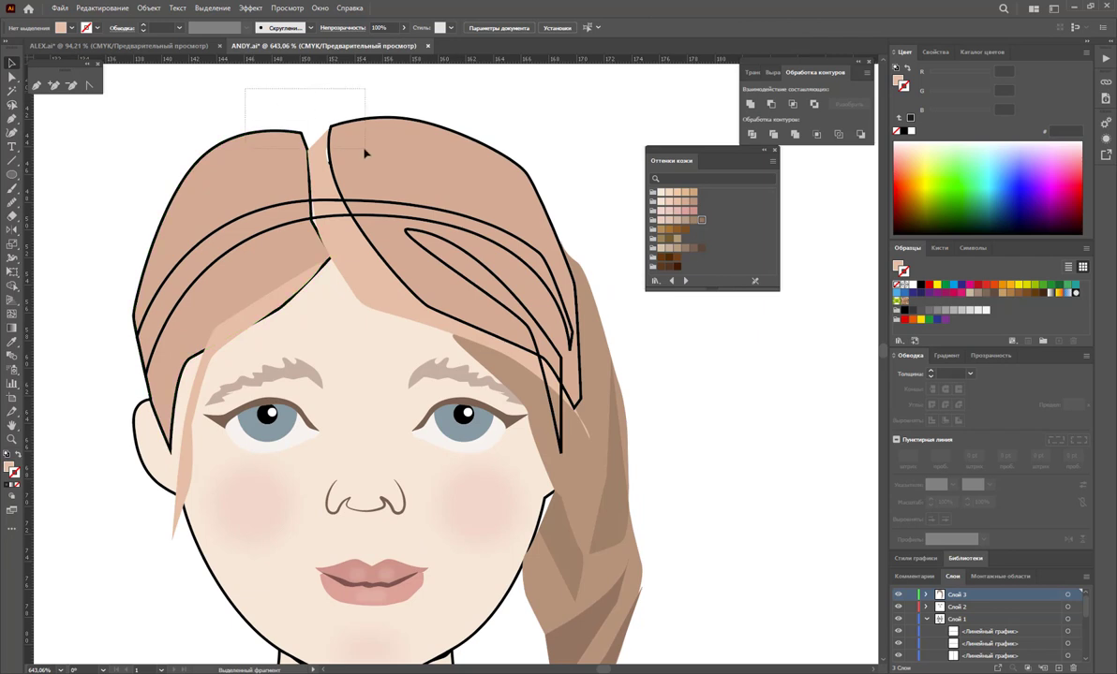
# Set the top hair shapes' stroke to None and raise the right fringe strand's top anchor
pyautogui.click(17, 484)
pyautogui.click(78, 249)
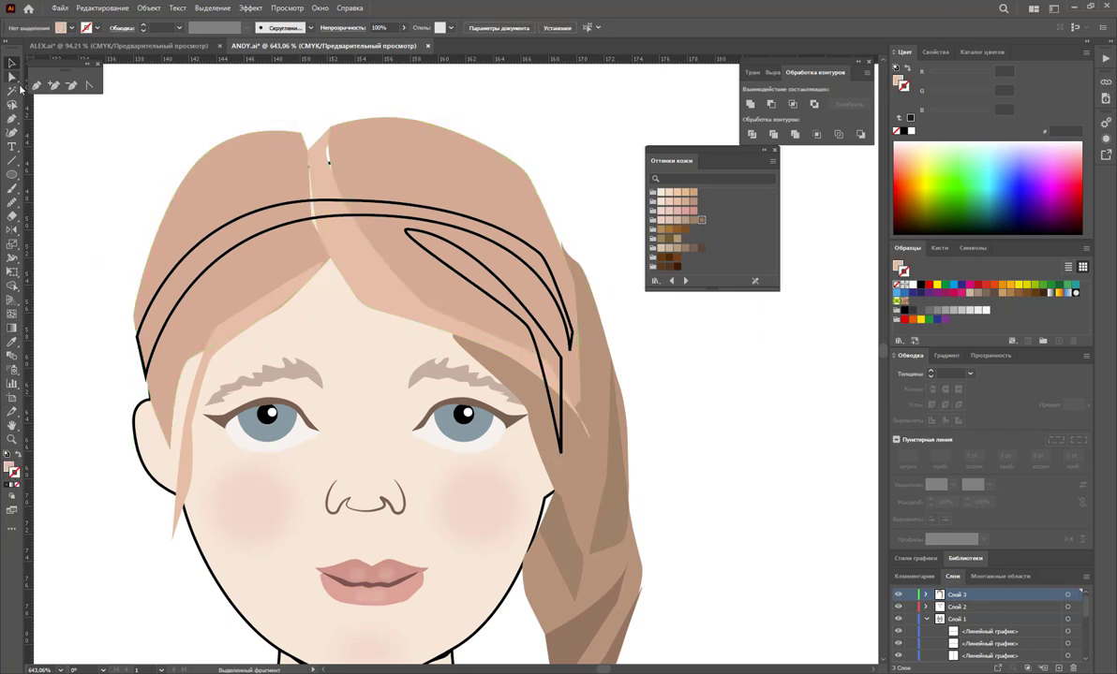
pyautogui.click(12, 77)
pyautogui.click(281, 183)
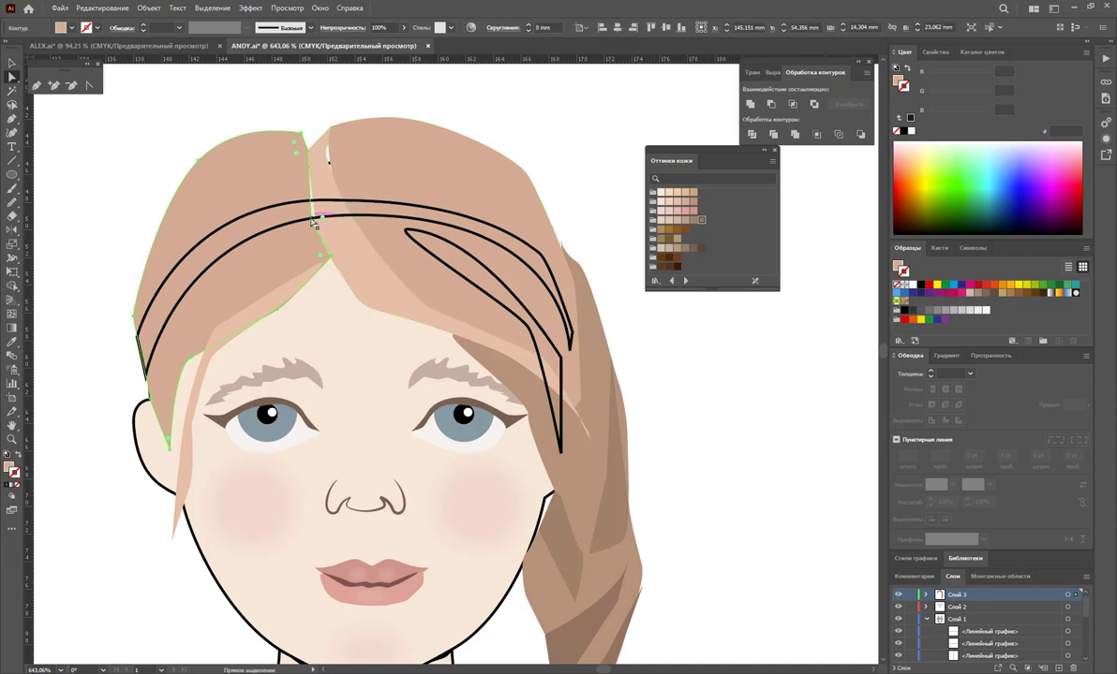
pyautogui.click(323, 170)
pyautogui.moveTo(328, 157); pyautogui.dragTo(332, 143)
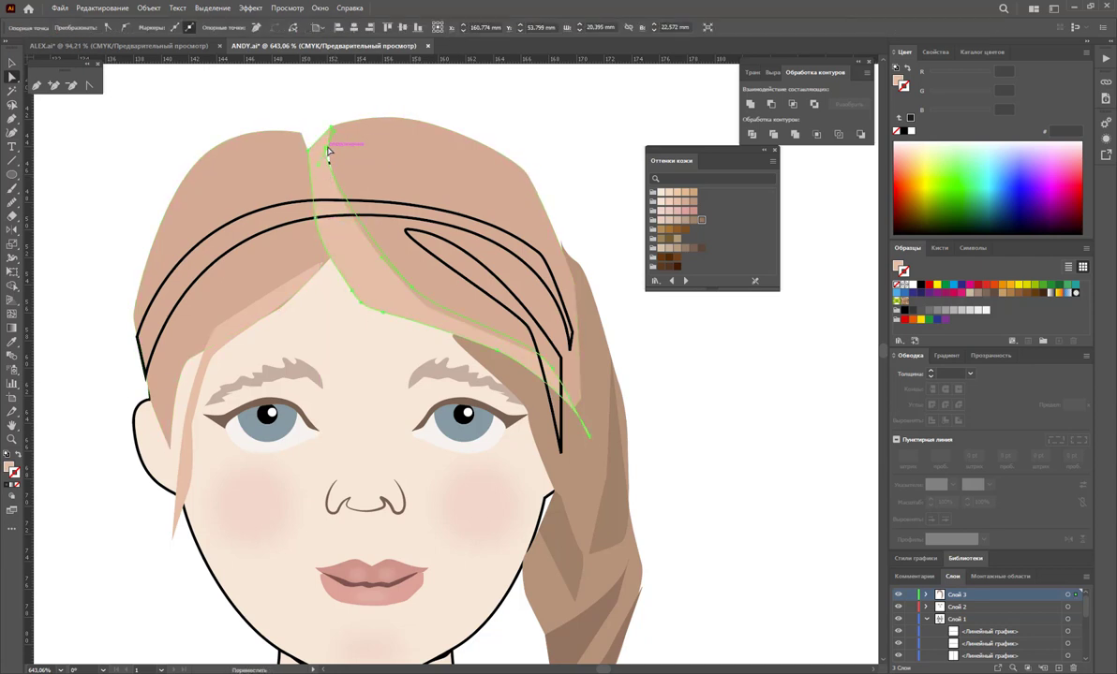
pyautogui.click(543, 137)
# Check the back hair path on the right side of the head
pyautogui.scroll(-1, 544, 167)
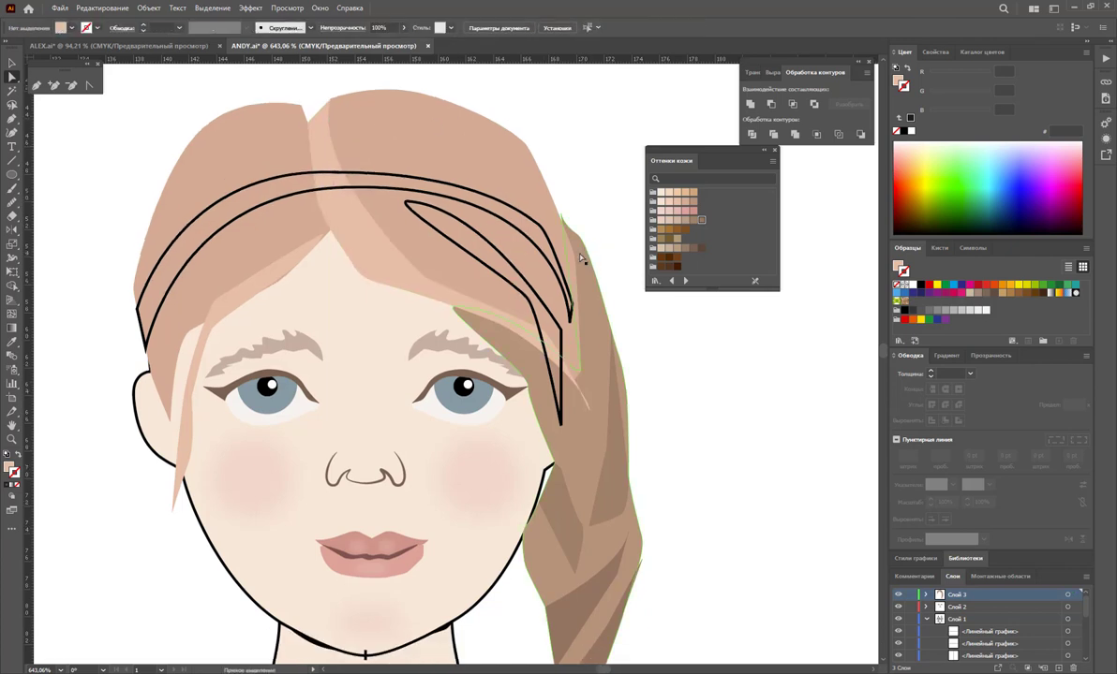
pyautogui.click(562, 219)
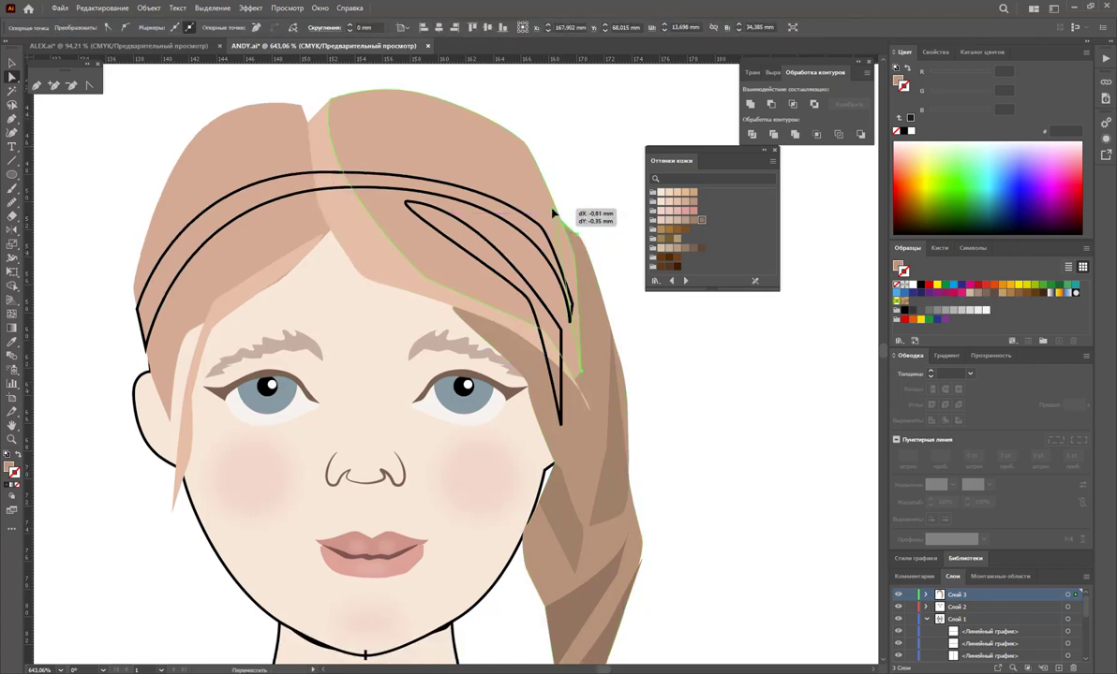
pyautogui.click(596, 221)
pyautogui.scroll(-1, 596, 221)
pyautogui.scroll(-4, 595, 221)
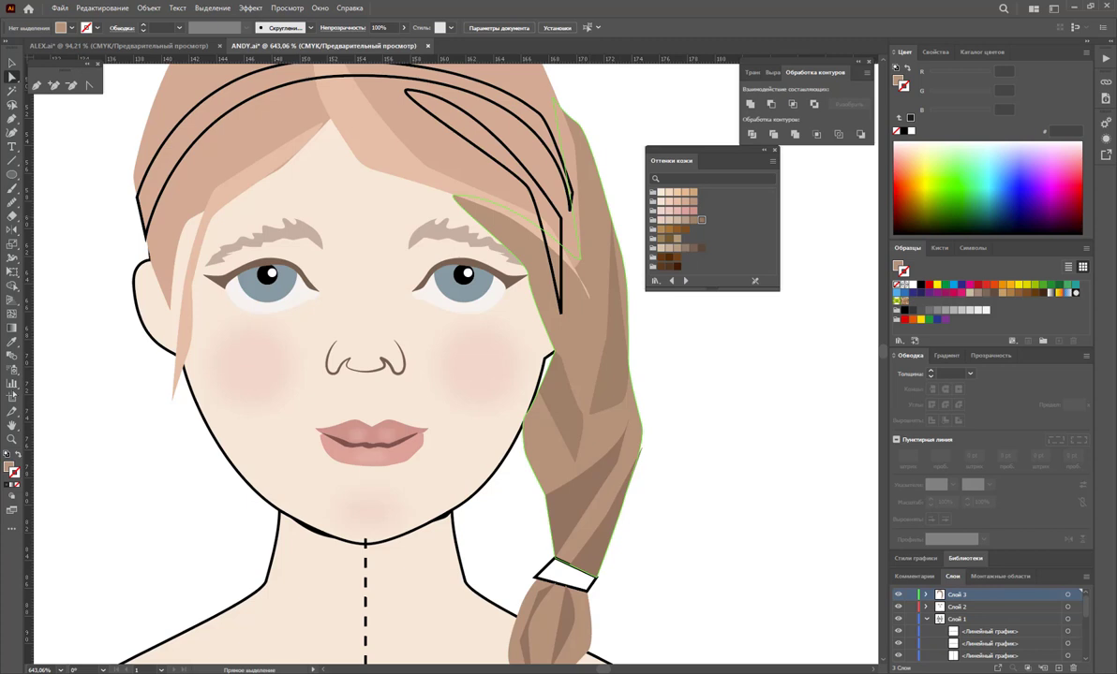
pyautogui.click(38, 88)
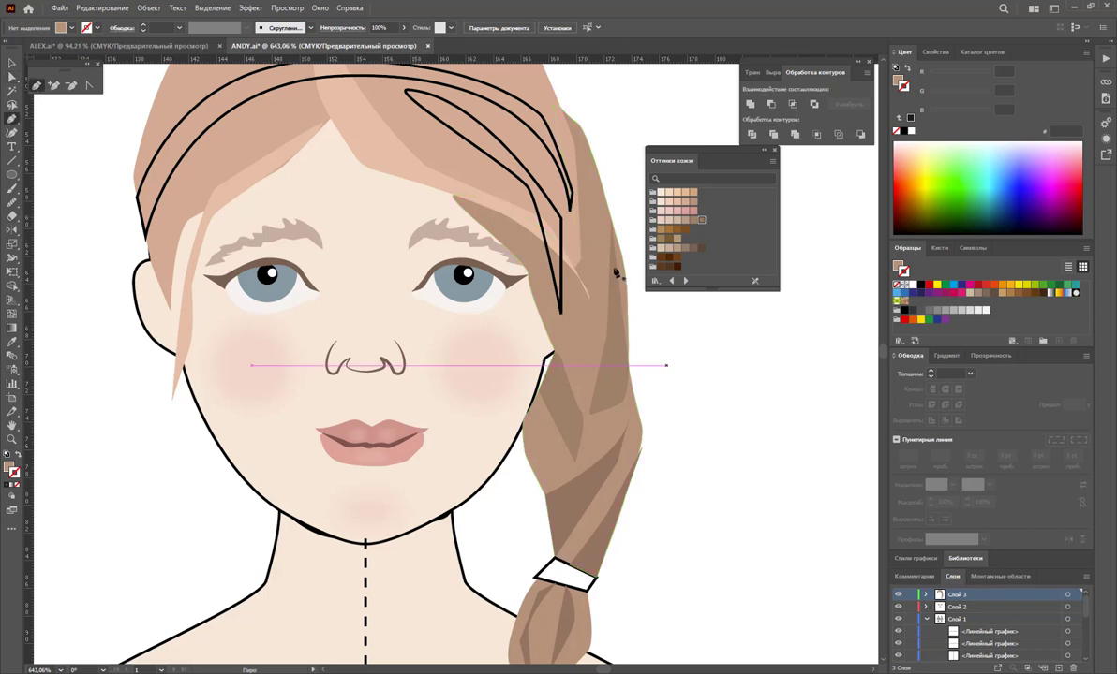
# Sketch a light hair-colour strand down the braid and add a thin triangular highlight
pyautogui.moveTo(609, 263); pyautogui.dragTo(586, 384)
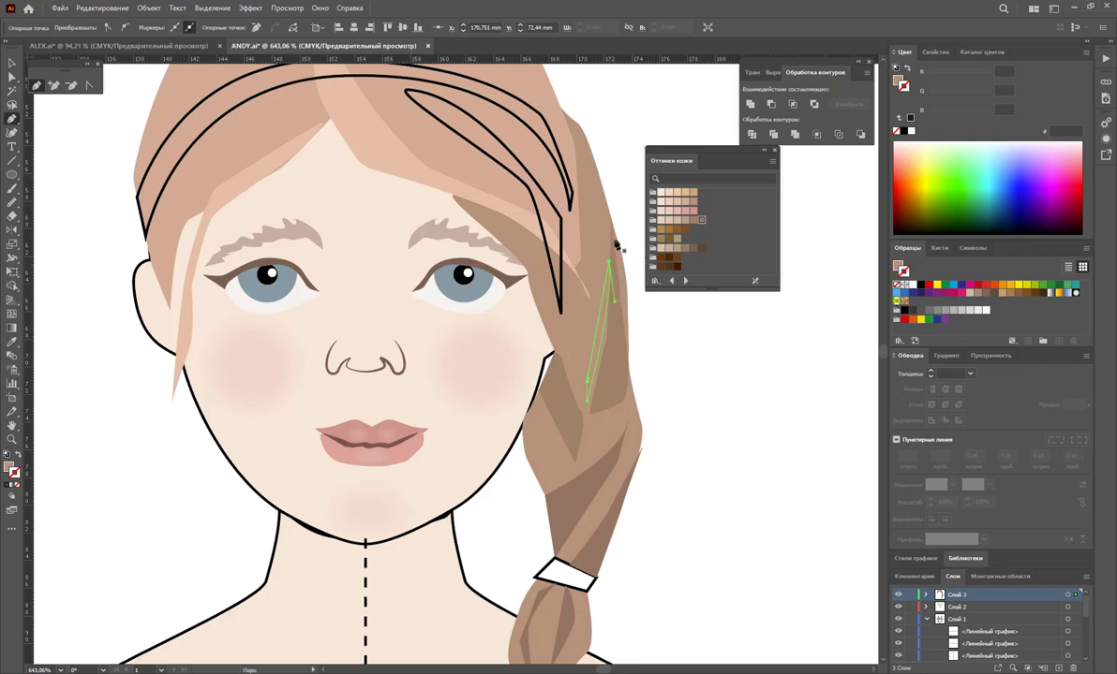
pyautogui.click(16, 345)
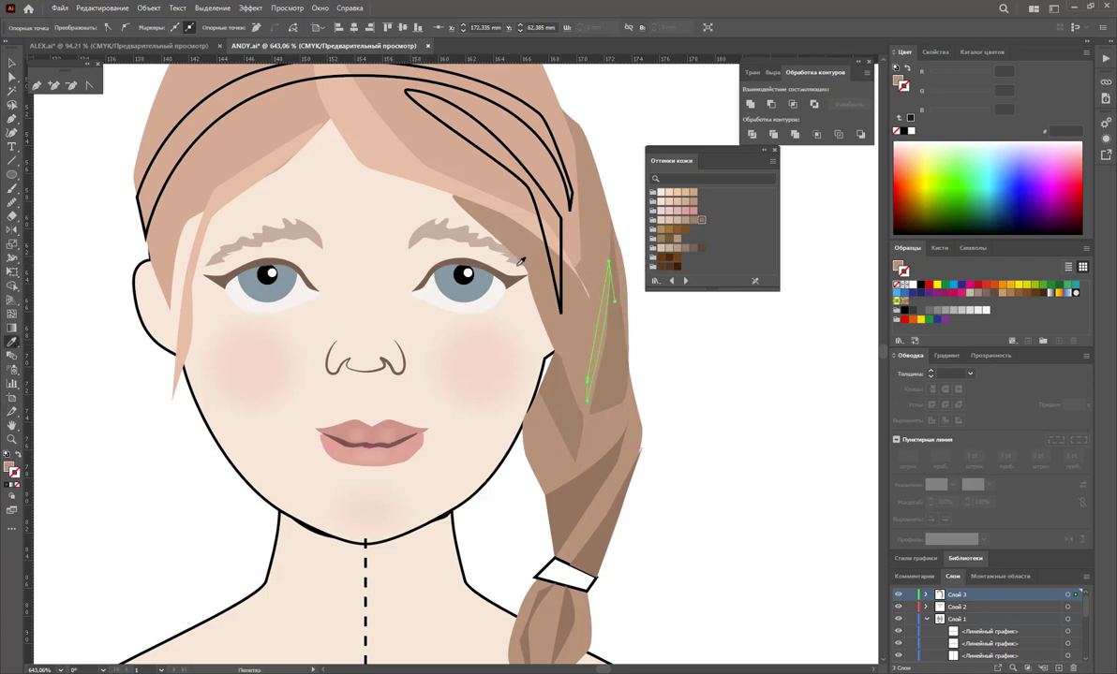
pyautogui.click(538, 219)
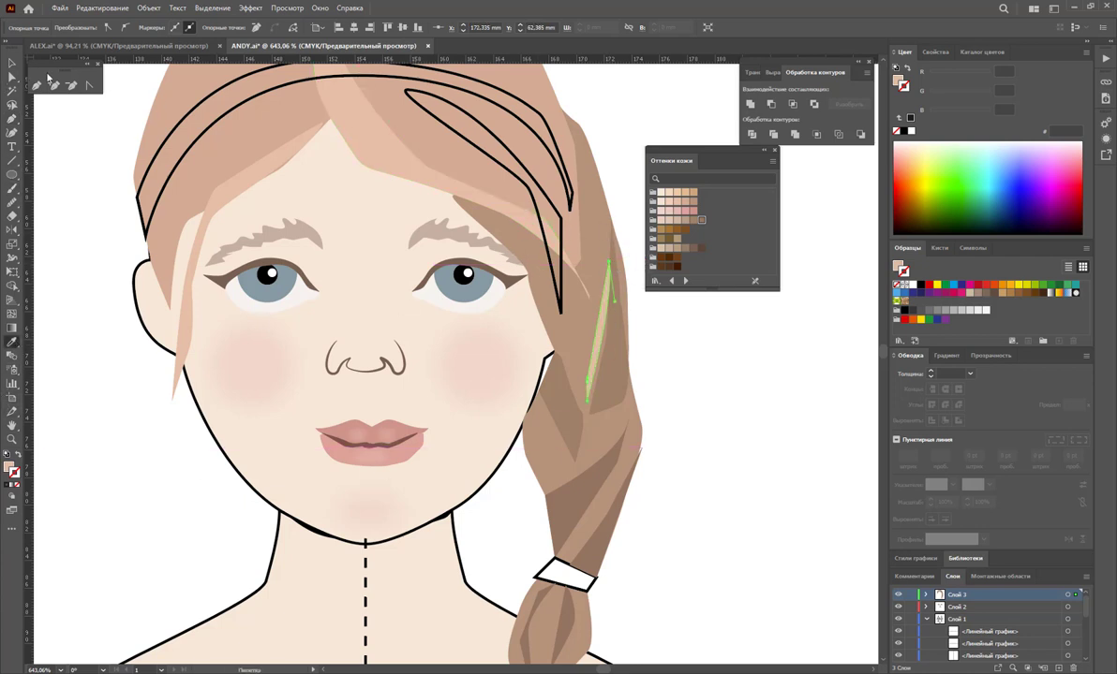
pyautogui.click(36, 85)
pyautogui.click(539, 301)
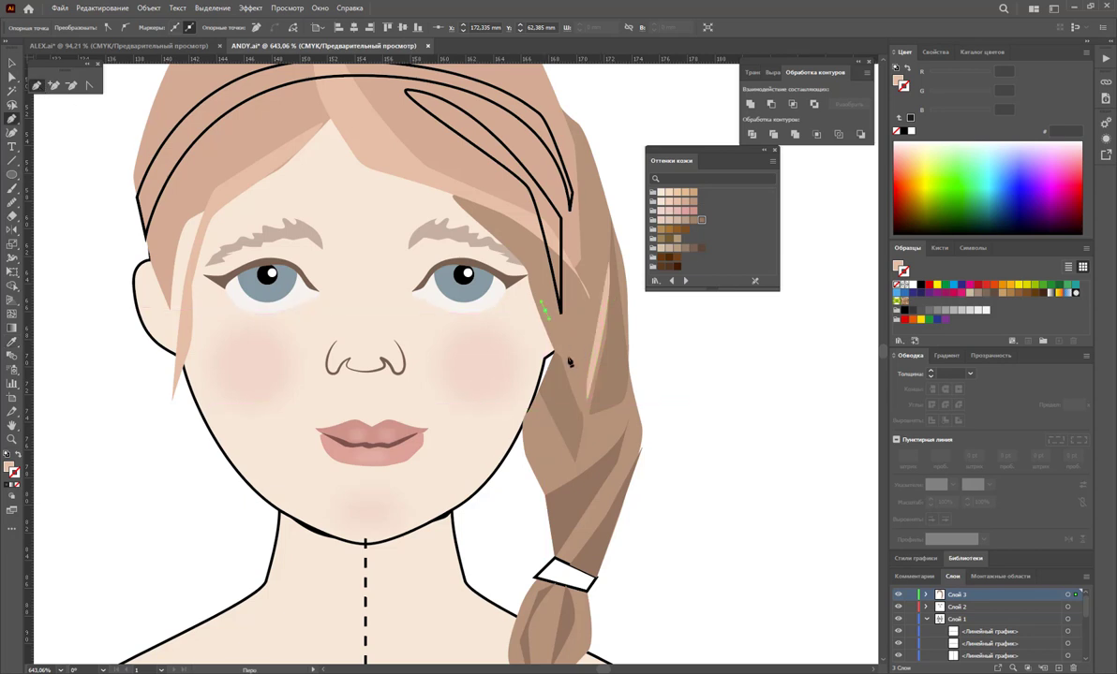
pyautogui.click(592, 431)
pyautogui.click(541, 302)
# Draw a curved braid highlight and another strand above the hair tie
pyautogui.click(628, 409)
pyautogui.moveTo(597, 466); pyautogui.dragTo(567, 480)
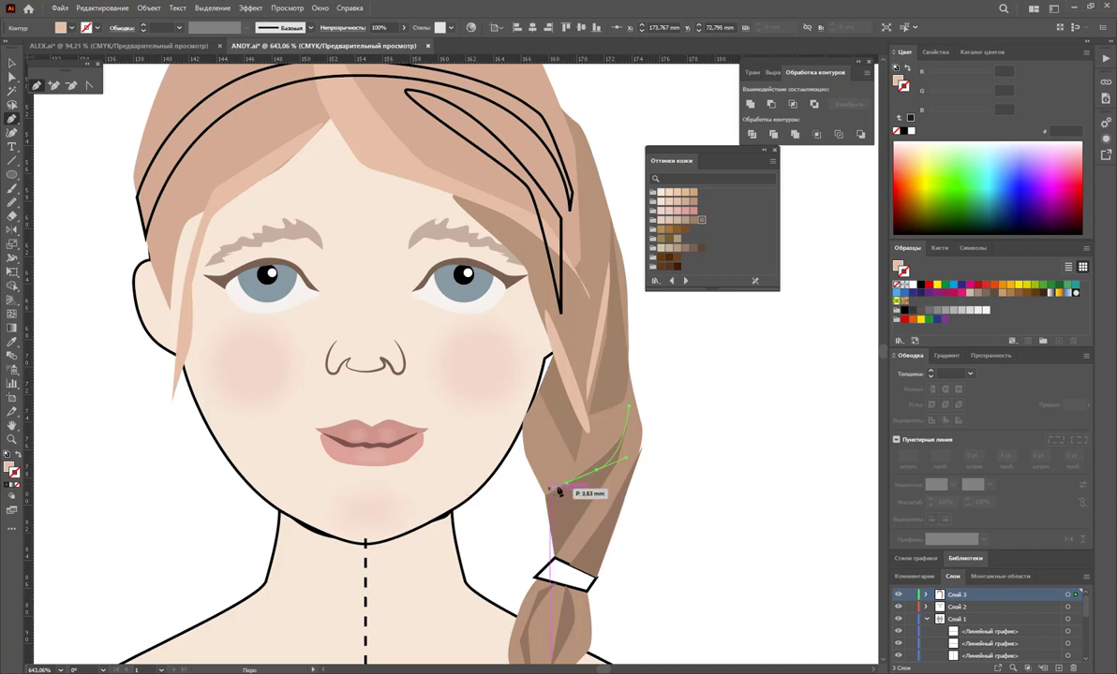
pyautogui.click(629, 406)
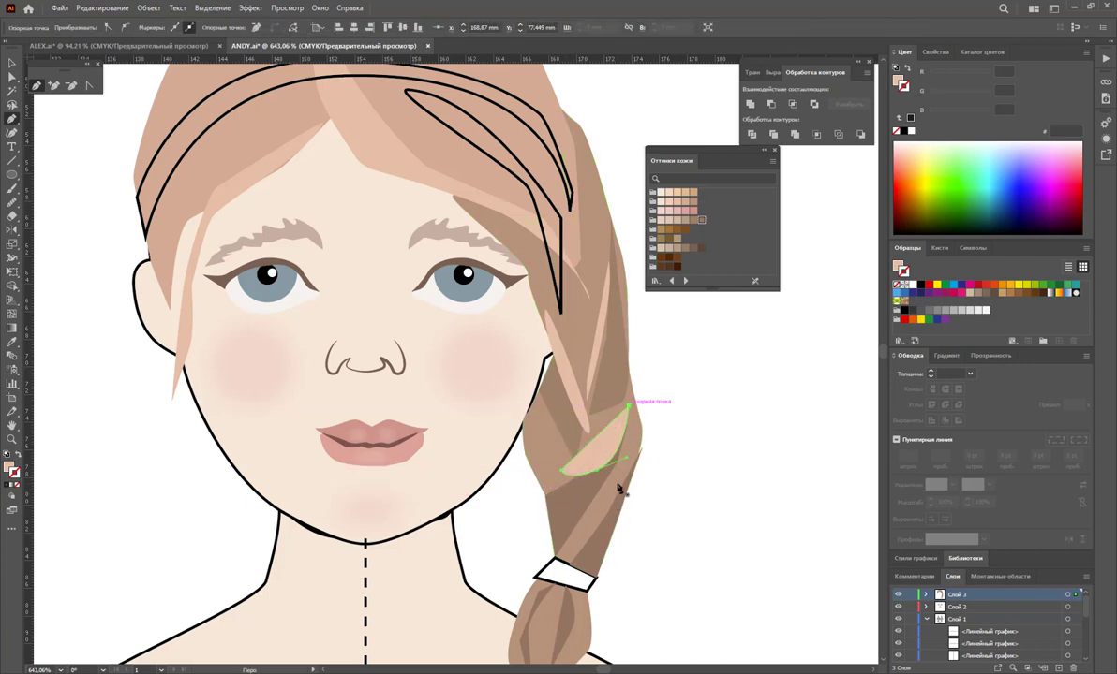
pyautogui.click(562, 555)
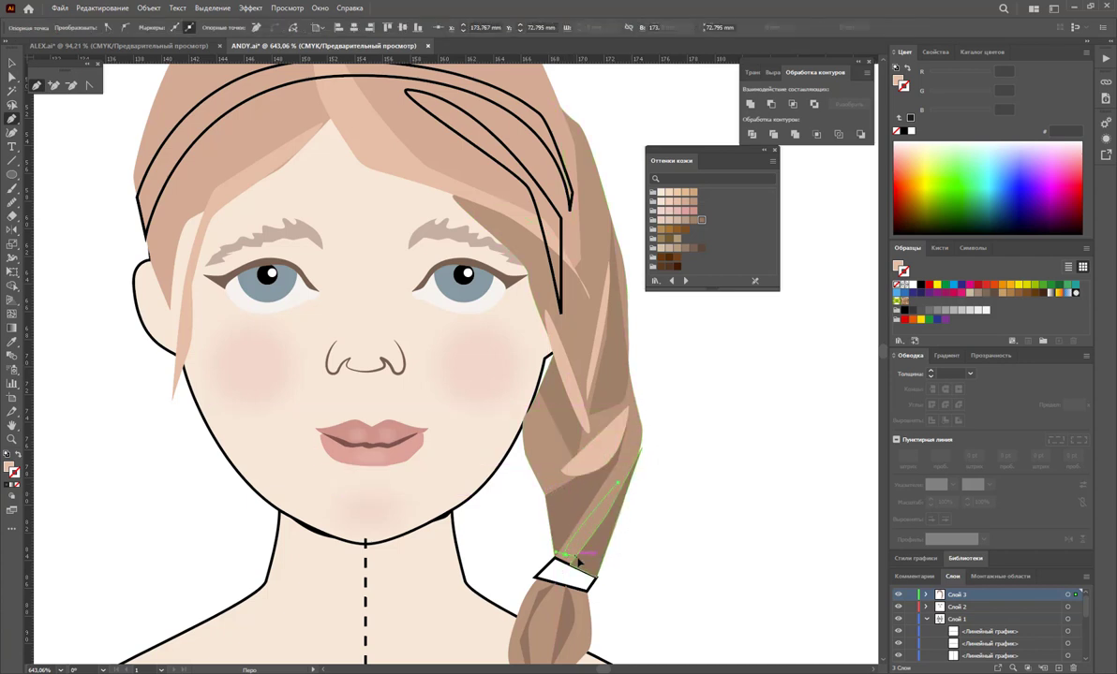
pyautogui.click(618, 487)
pyautogui.scroll(-2, 633, 473)
pyautogui.scroll(-3, 600, 478)
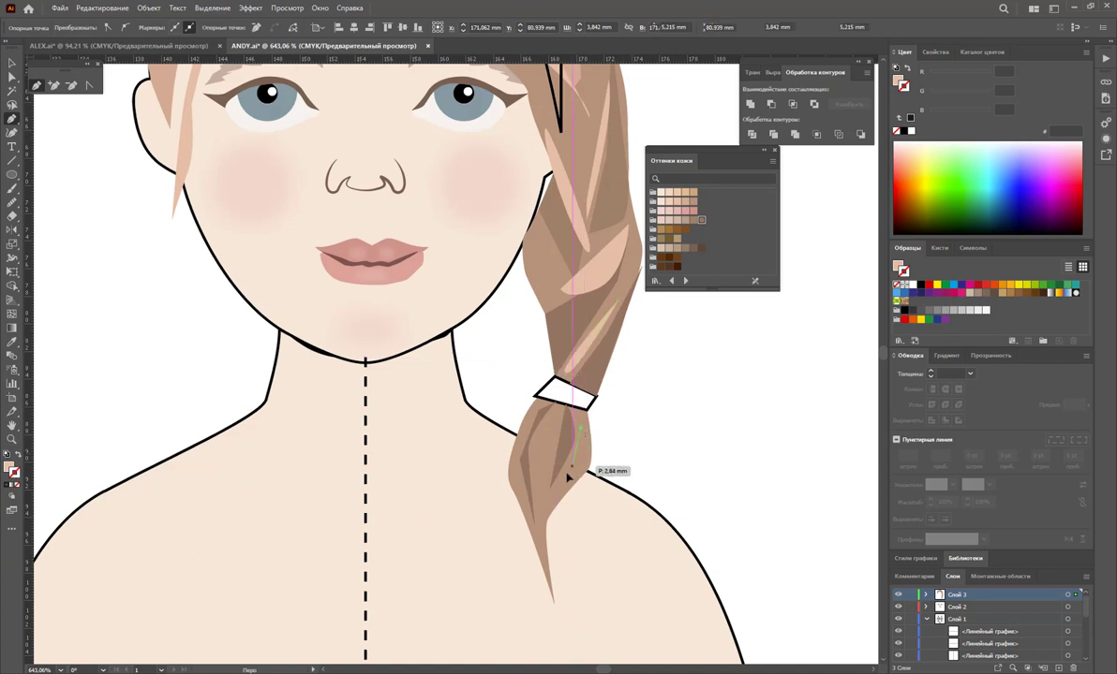
# Draw a closed highlight strand on the braid tail below the hair tie
pyautogui.click(547, 517)
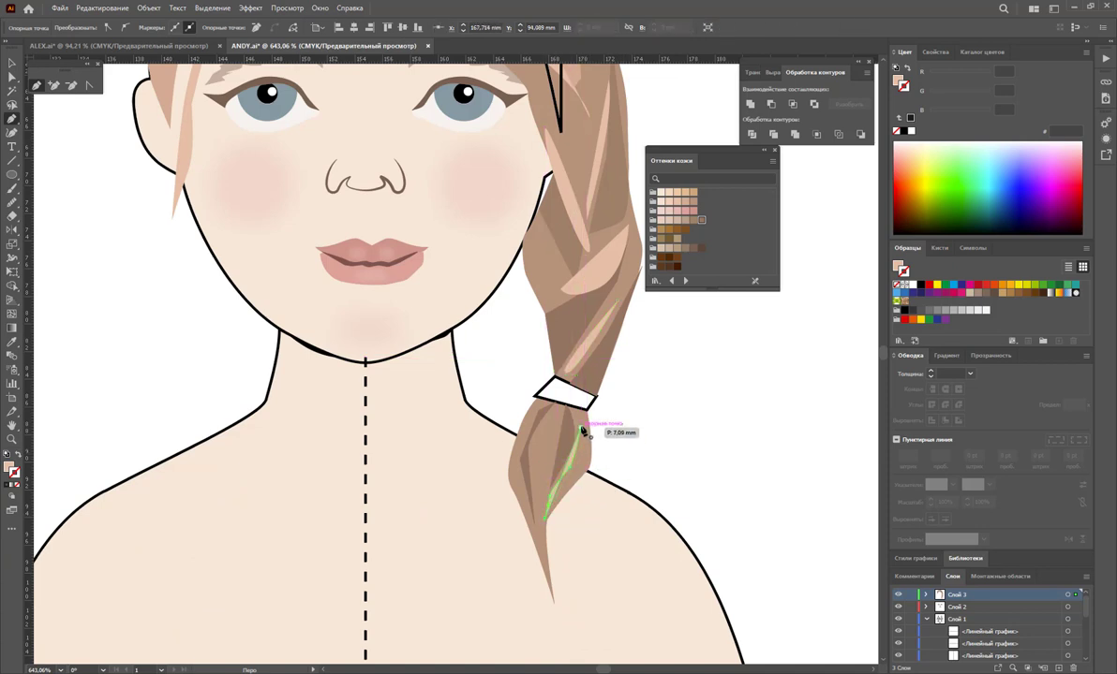
pyautogui.click(549, 413)
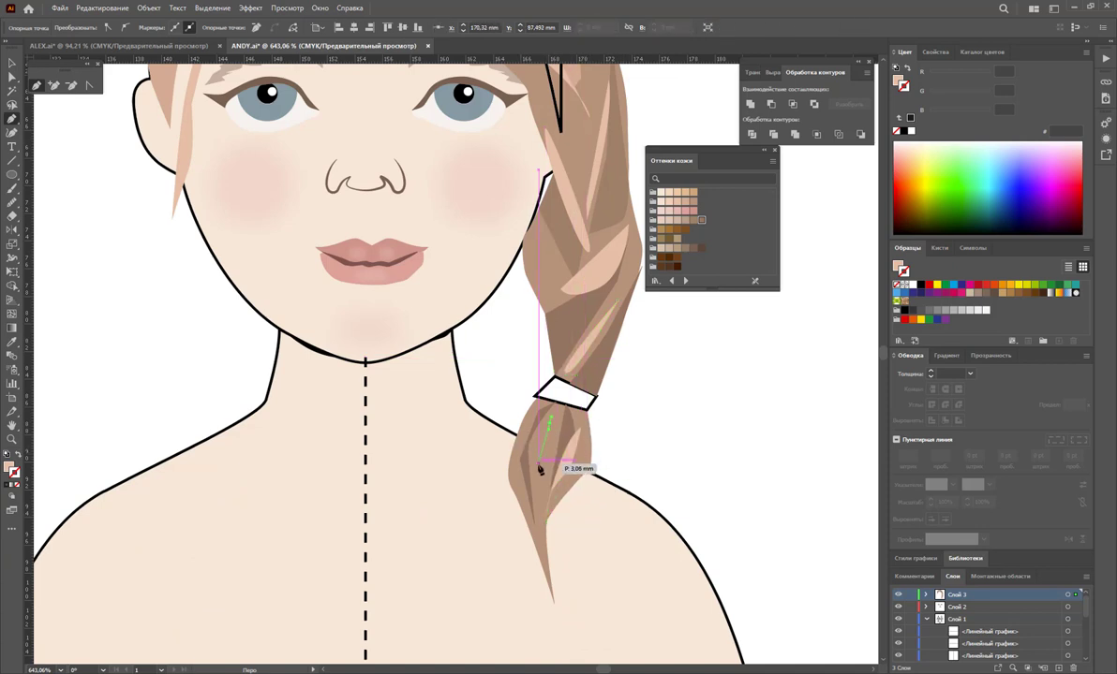
pyautogui.click(539, 544)
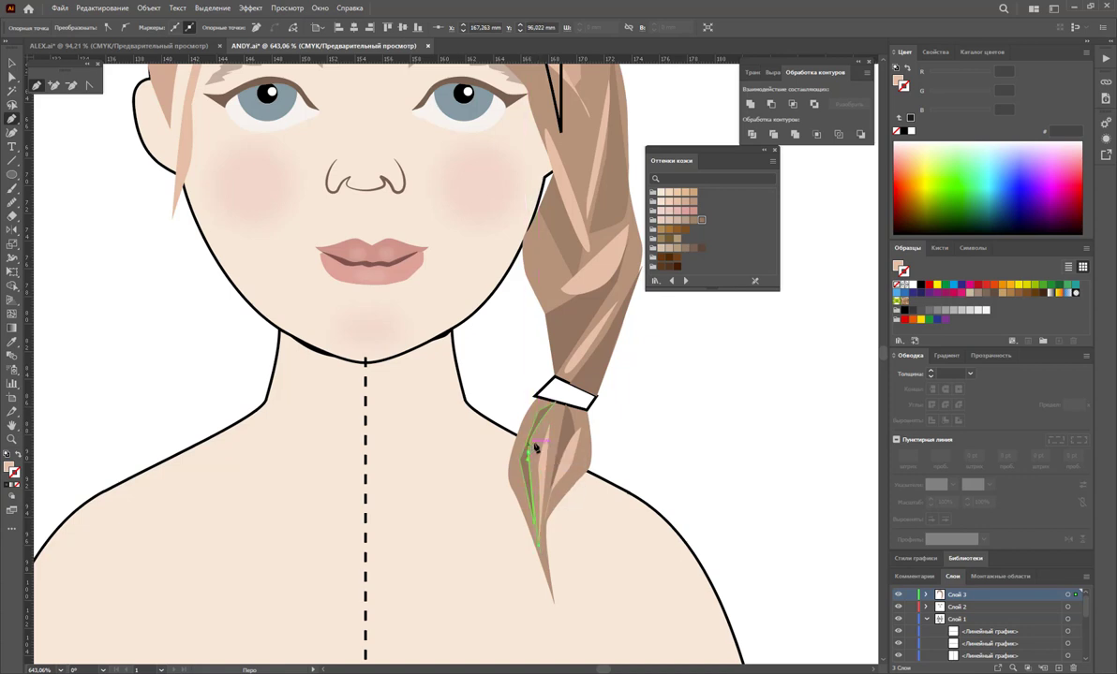
pyautogui.click(550, 413)
pyautogui.scroll(2, 628, 452)
pyautogui.scroll(3, 628, 451)
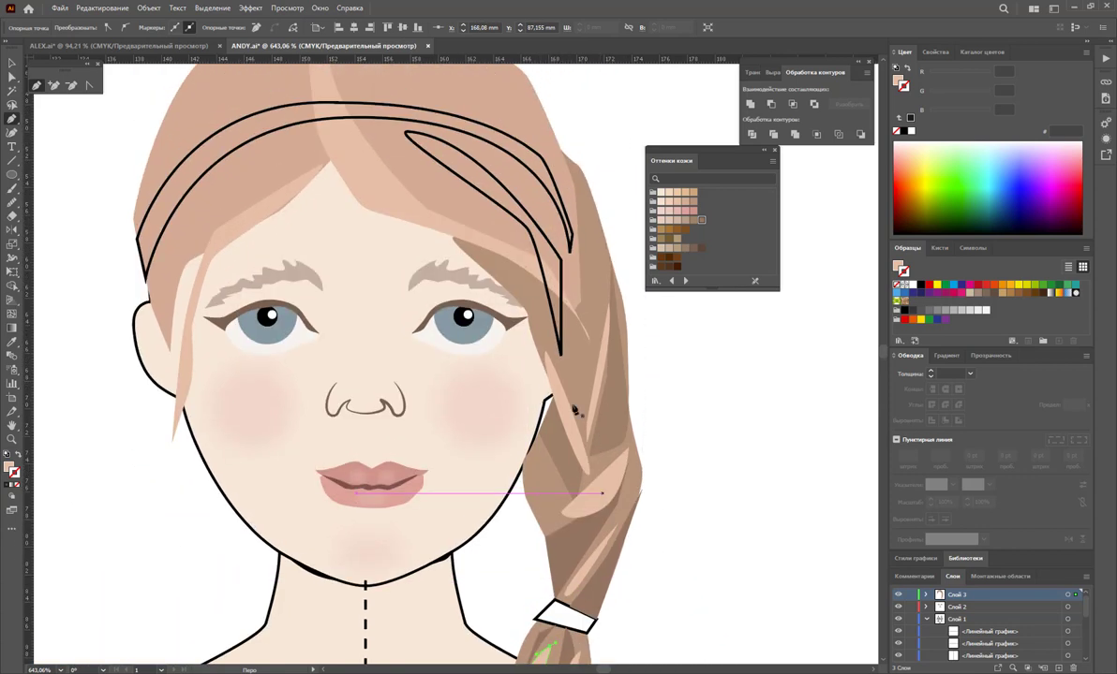
pyautogui.scroll(1, 576, 408)
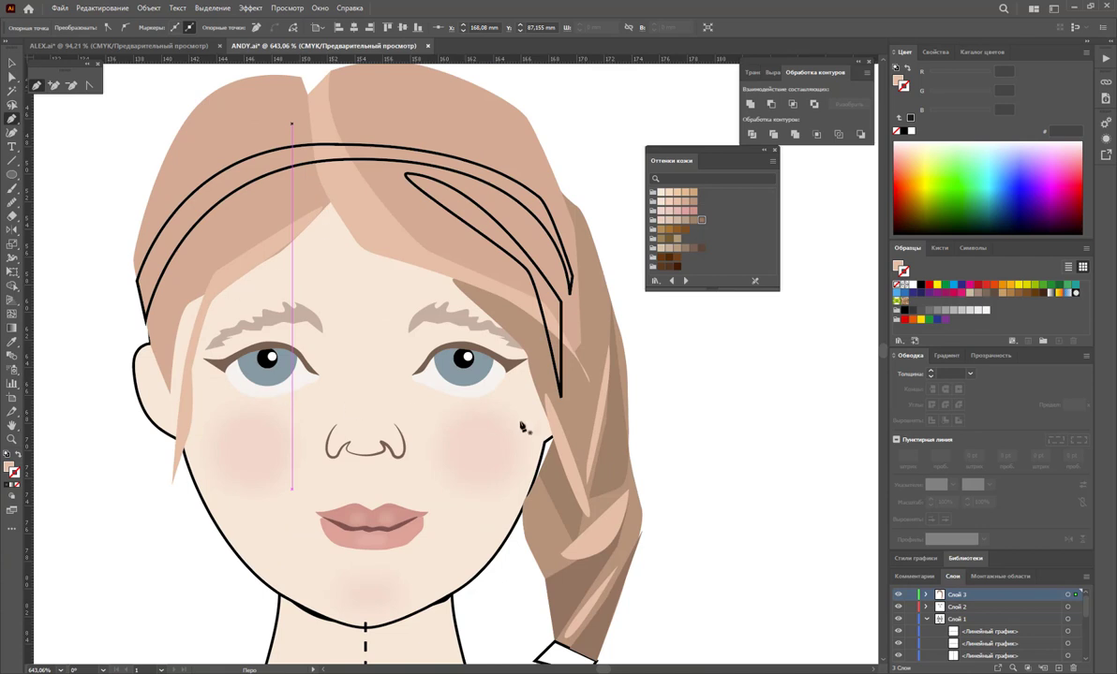
# Fill the inner fringe strand with the darker brown hair colour
pyautogui.click(9, 64)
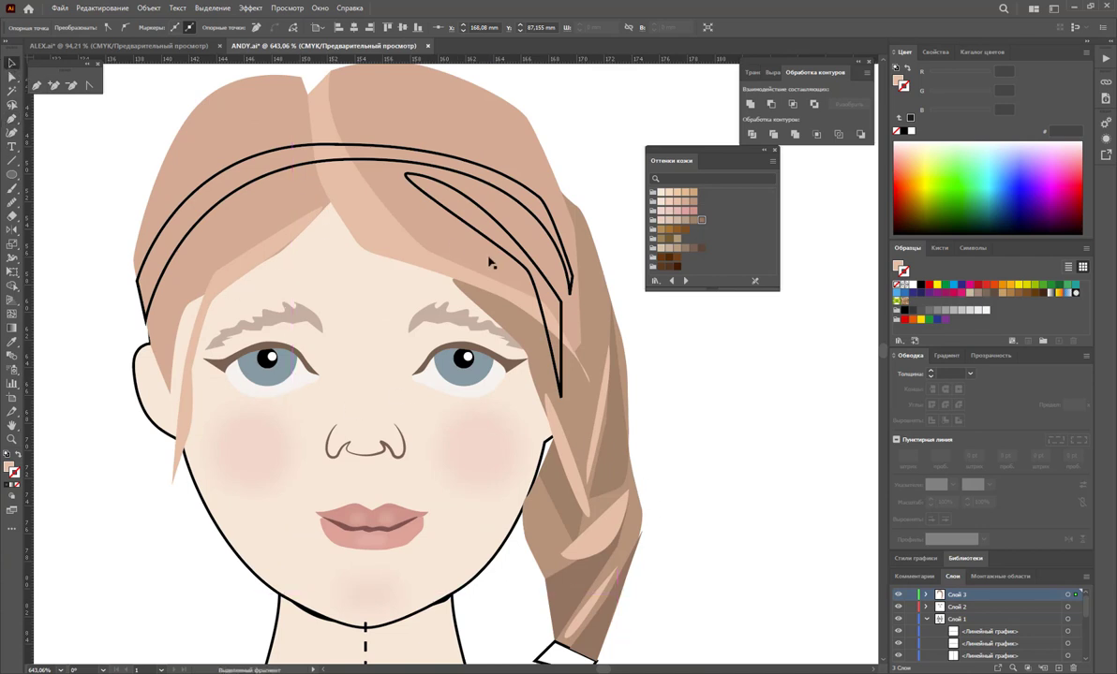
pyautogui.click(507, 253)
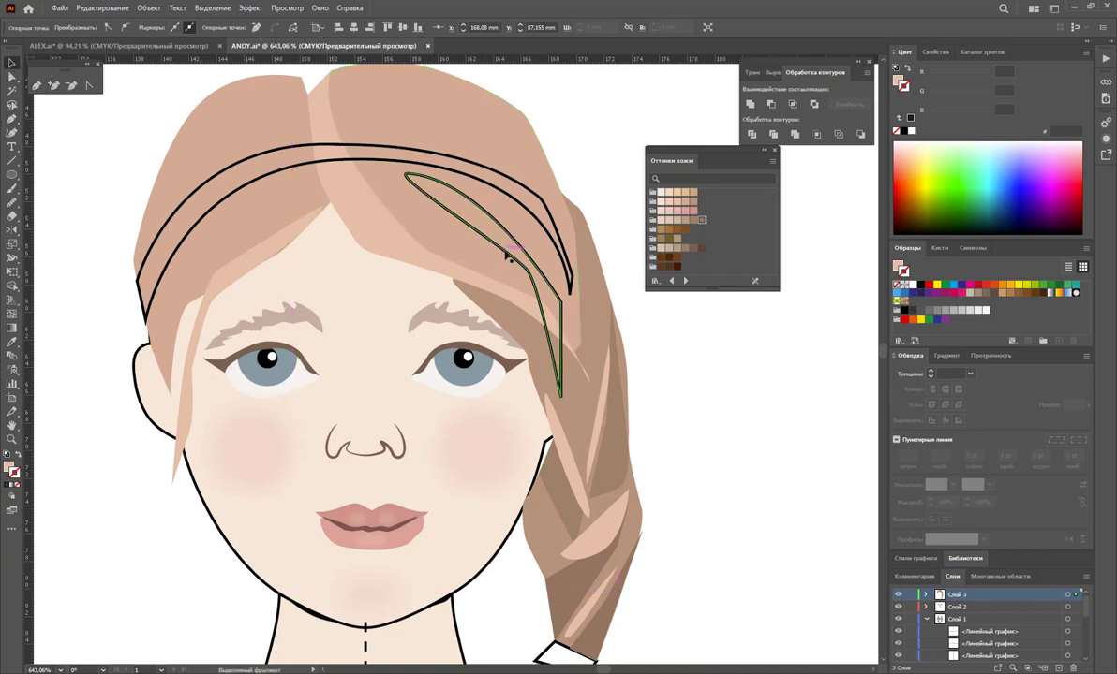
pyautogui.click(11, 344)
pyautogui.click(572, 314)
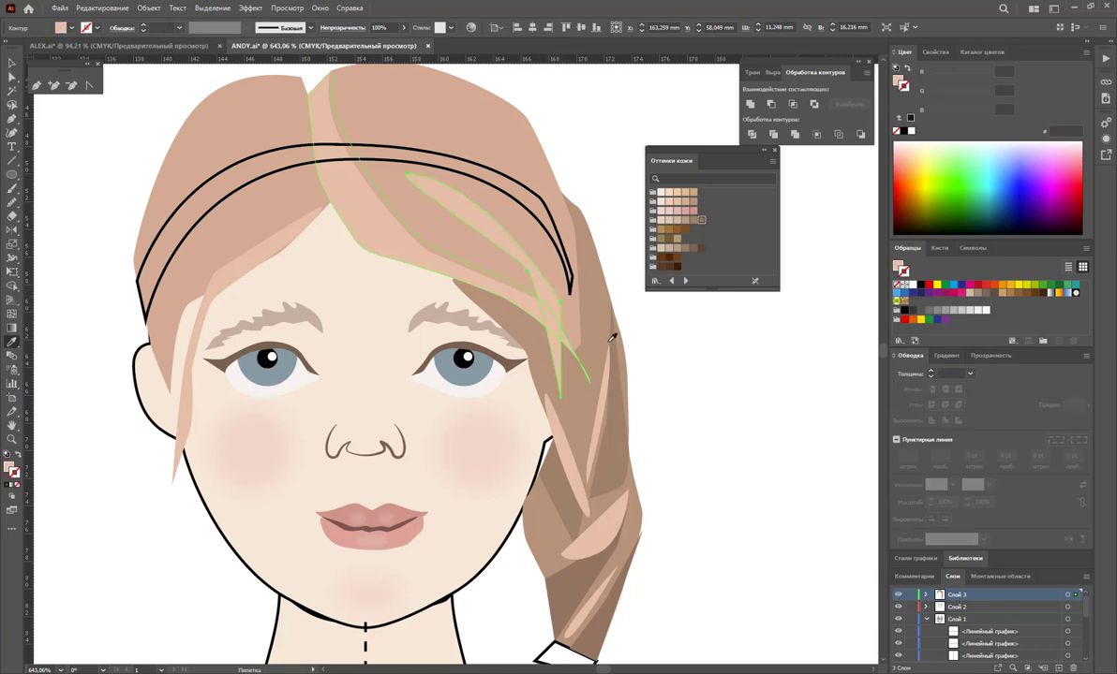
pyautogui.click(607, 321)
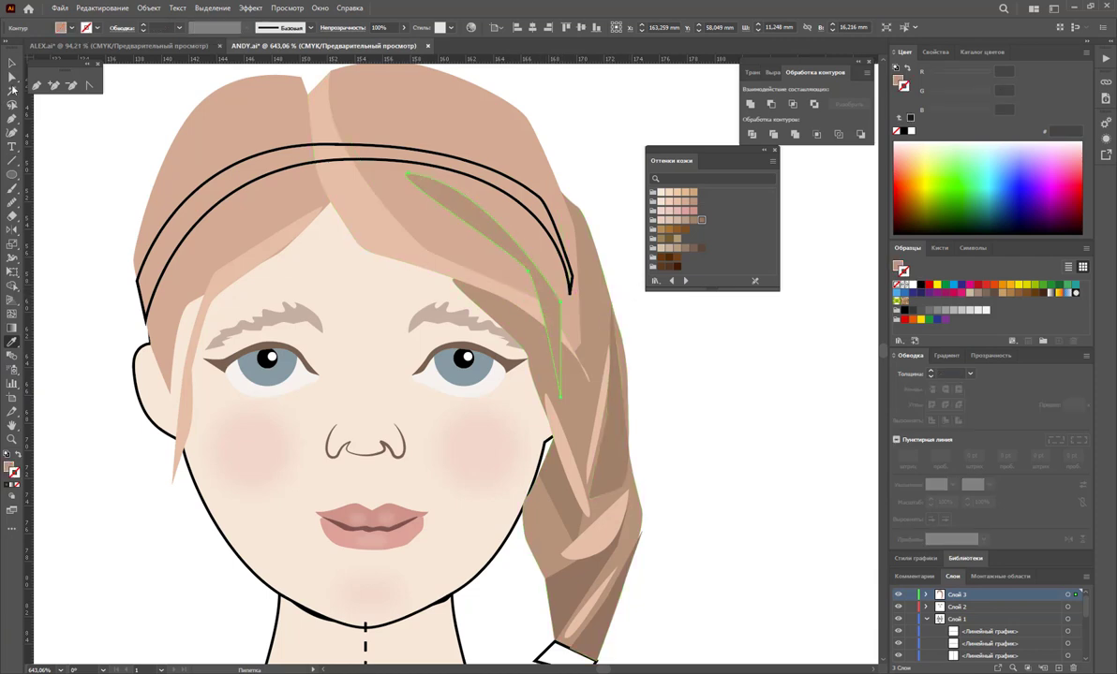
pyautogui.click(12, 63)
# Bring the hair lock sweeping across the forehead to the front
pyautogui.press('a')
pyautogui.click(690, 352)
pyautogui.click(419, 256)
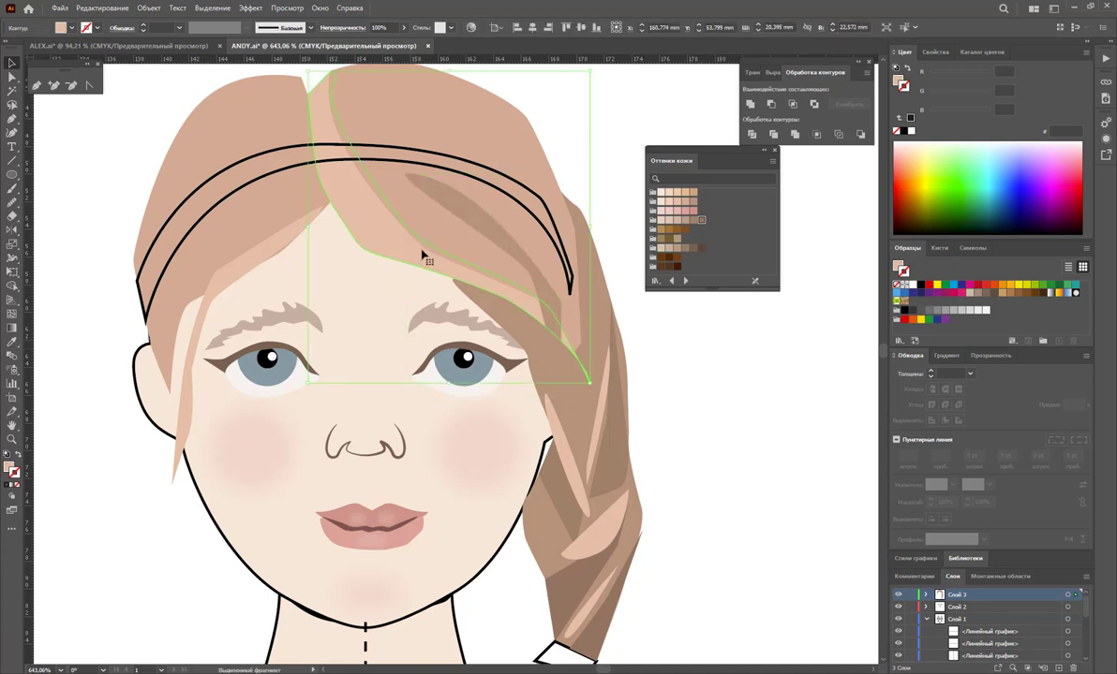
pyautogui.rightClick(422, 252)
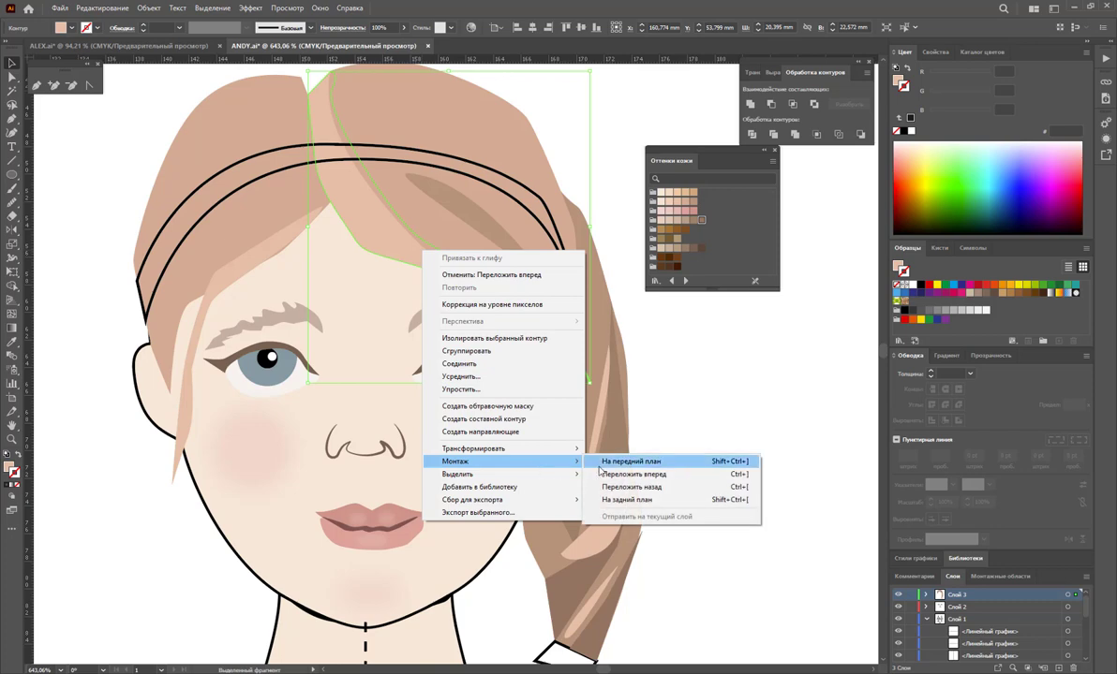
pyautogui.click(646, 461)
pyautogui.click(694, 441)
pyautogui.rightClick(459, 180)
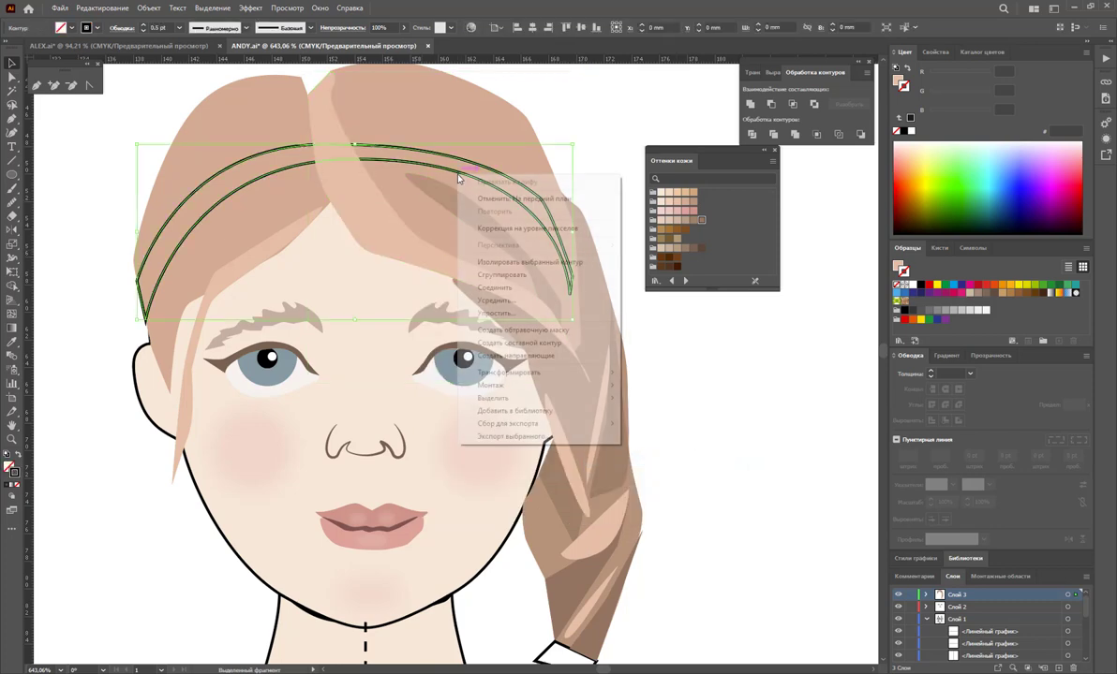
# Bring the headband to the front and fill it with dark brown
pyautogui.click(640, 389)
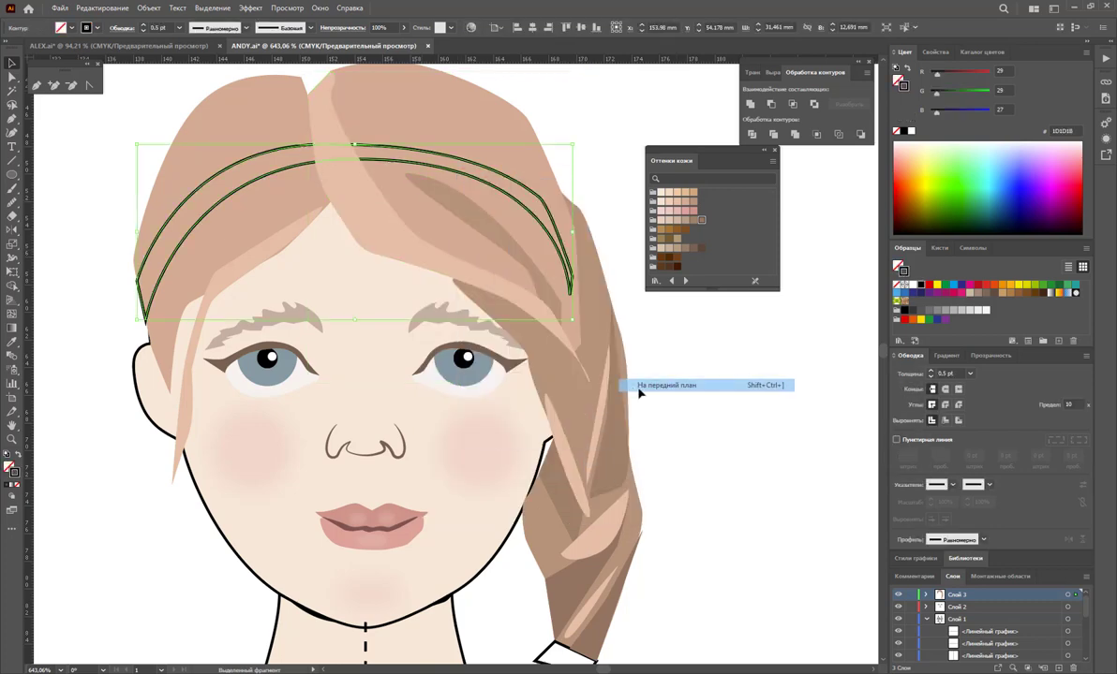
pyautogui.click(677, 268)
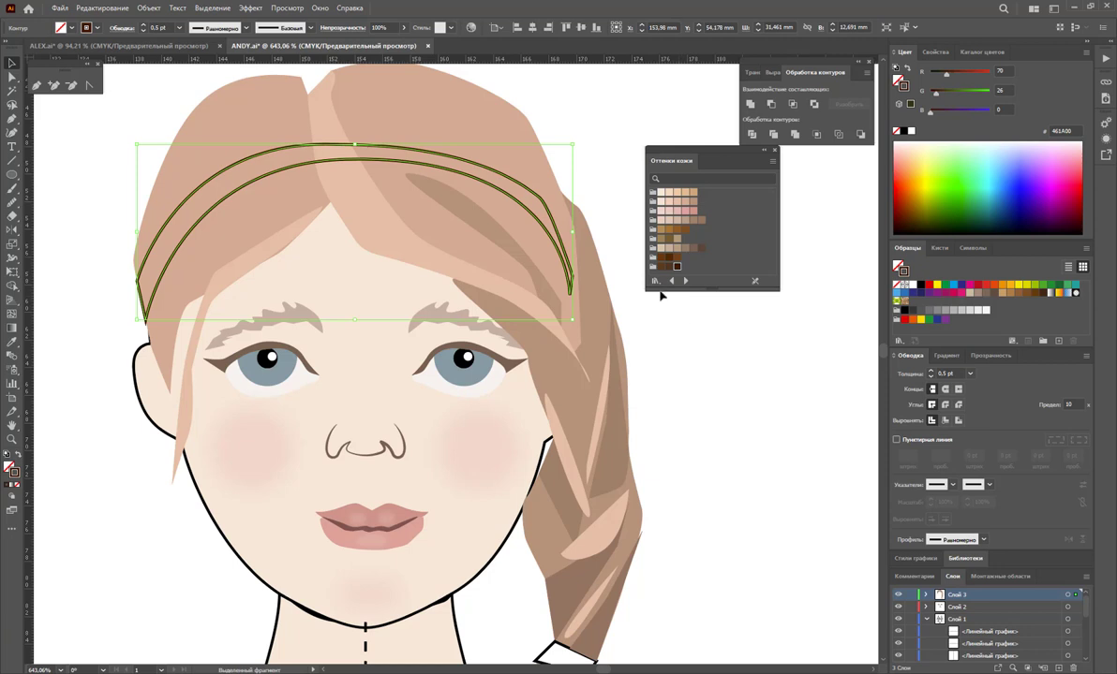
pyautogui.click(17, 457)
# Bring the hair tie to the front and give it the headband's dark brown
pyautogui.scroll(-2, 251, 404)
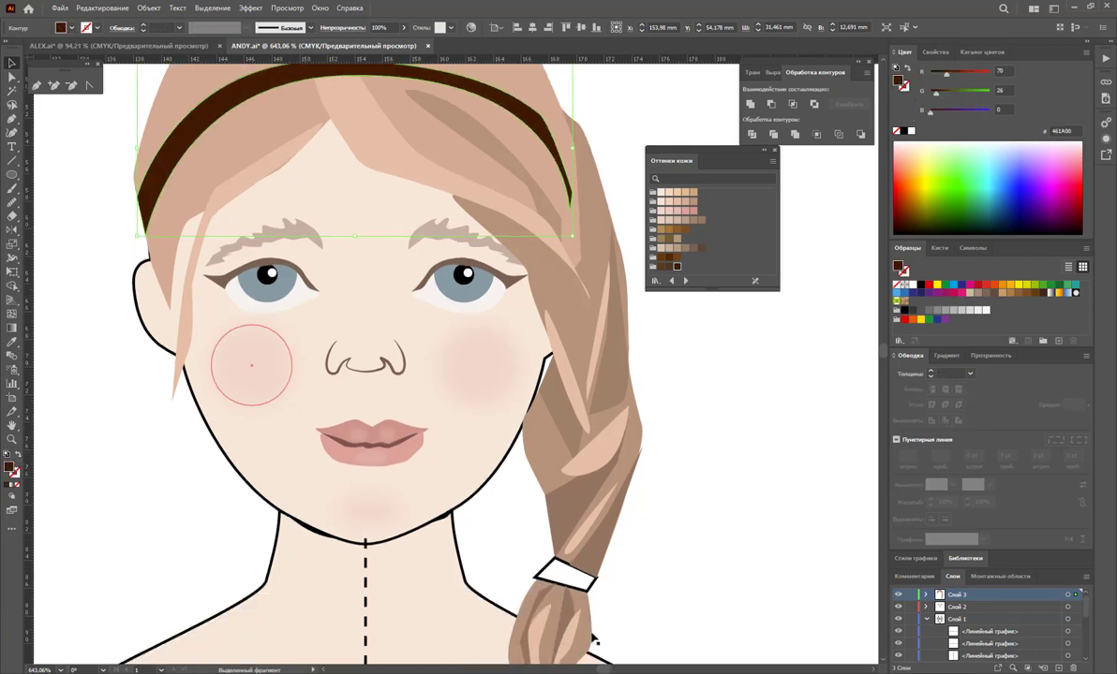
pyautogui.click(581, 586)
pyautogui.rightClick(590, 583)
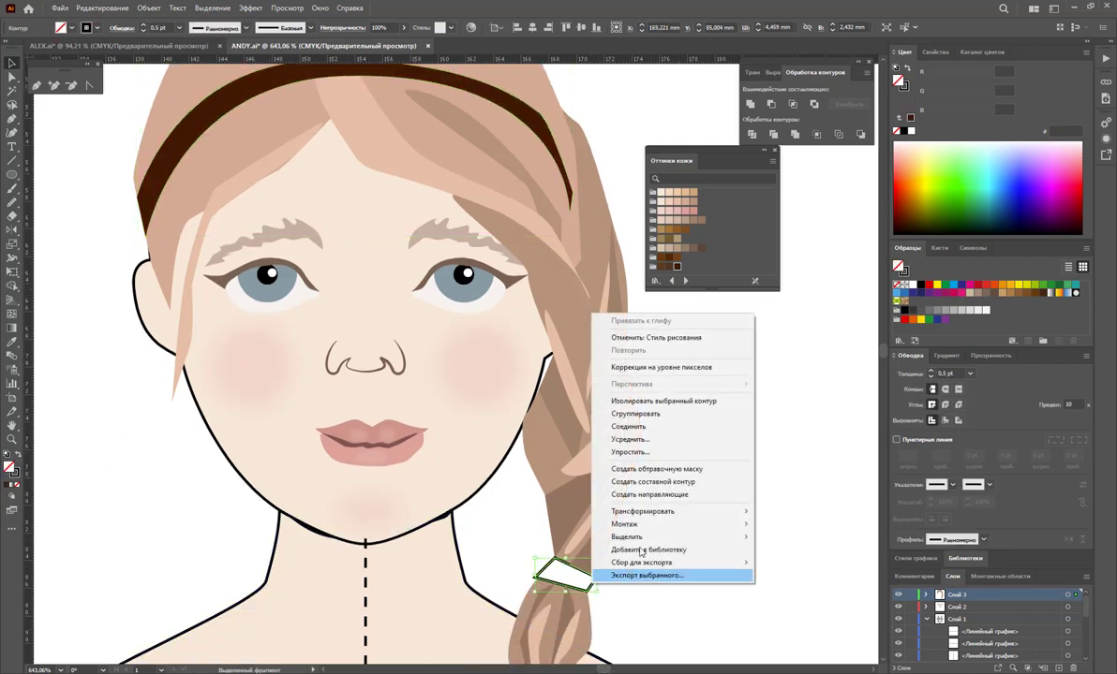
pyautogui.click(794, 531)
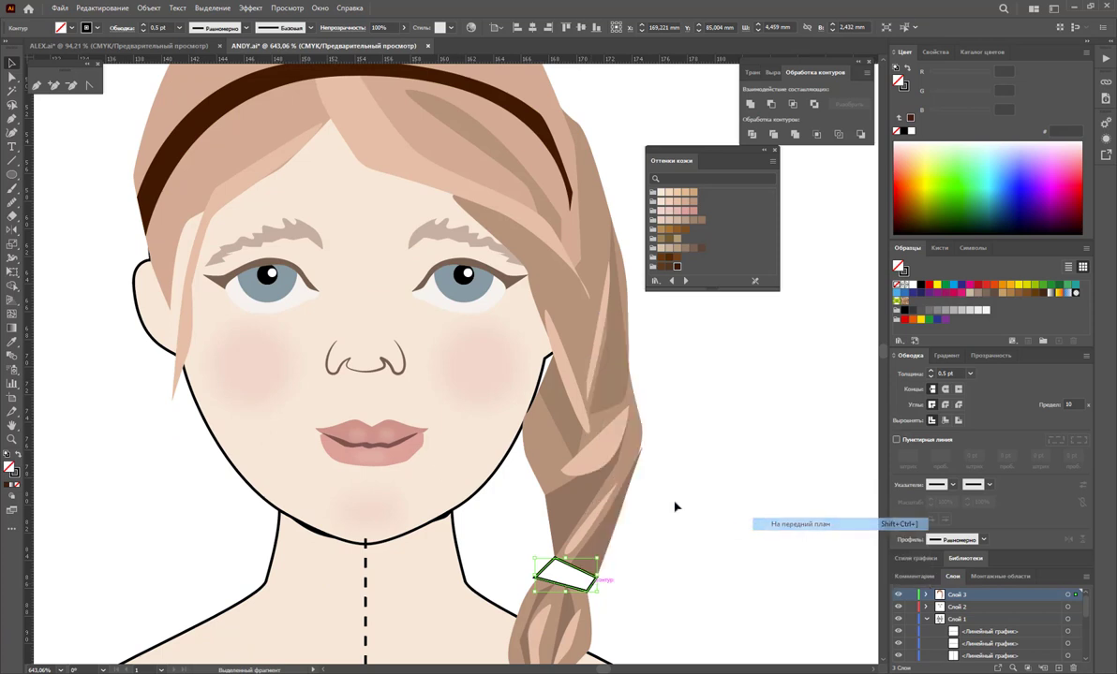
pyautogui.click(12, 328)
pyautogui.click(178, 141)
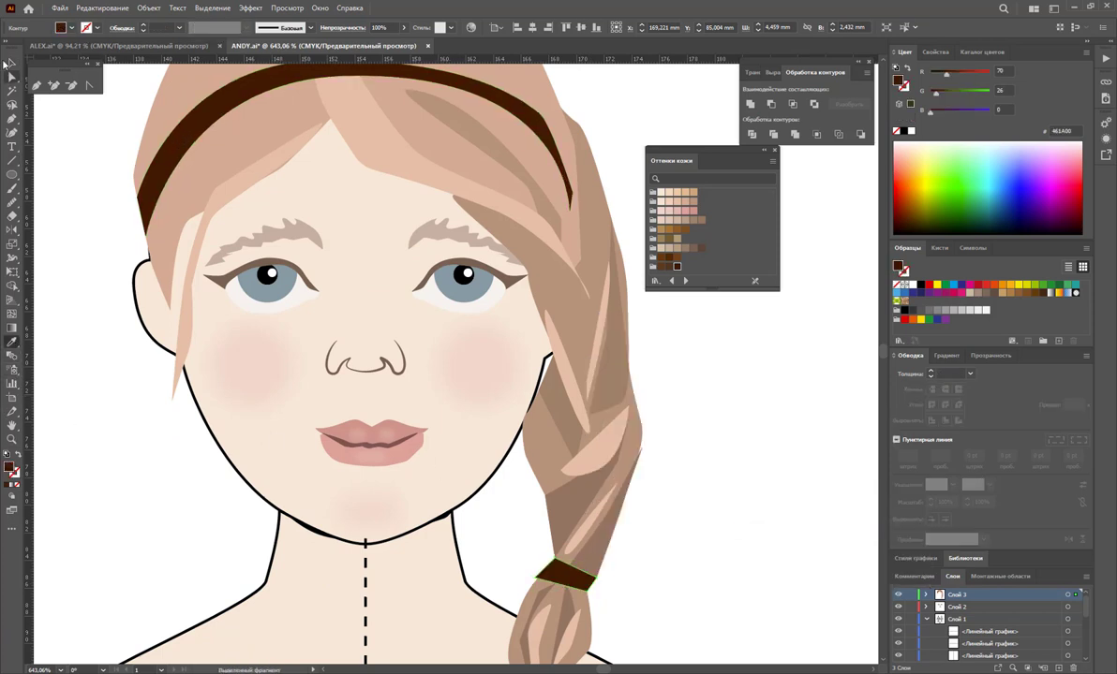
pyautogui.click(8, 63)
pyautogui.click(150, 463)
pyautogui.scroll(-1, 144, 458)
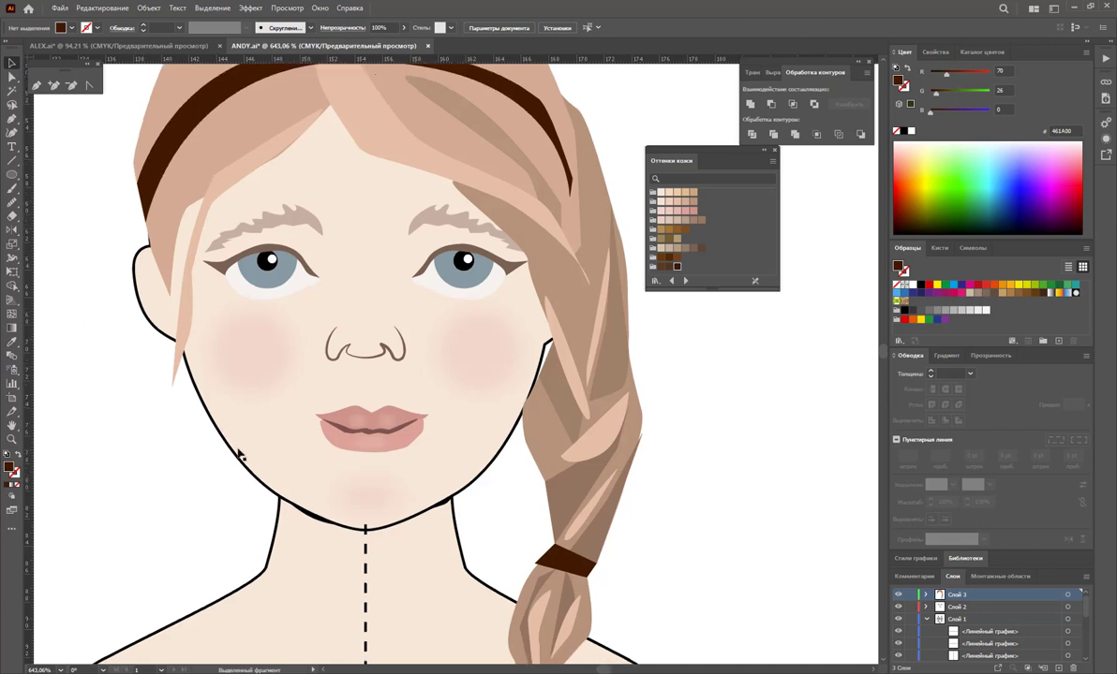
# Drag the side-hair anchors by the cheek and right eye onto the face edge
pyautogui.click(12, 75)
pyautogui.click(553, 345)
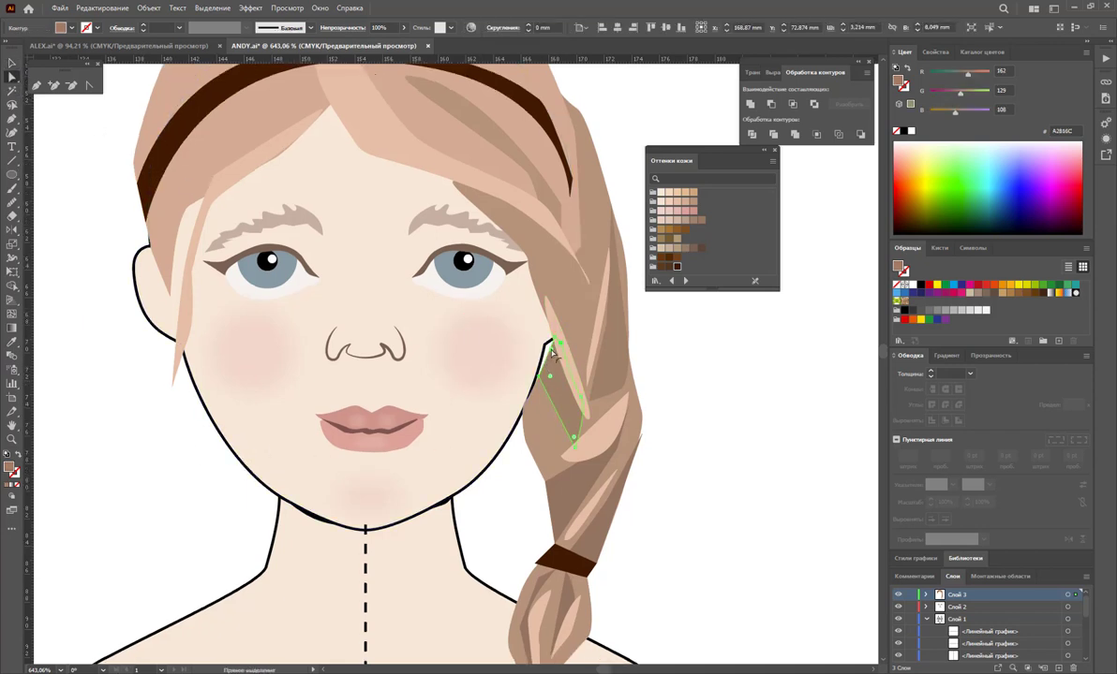
pyautogui.moveTo(554, 343); pyautogui.dragTo(546, 348)
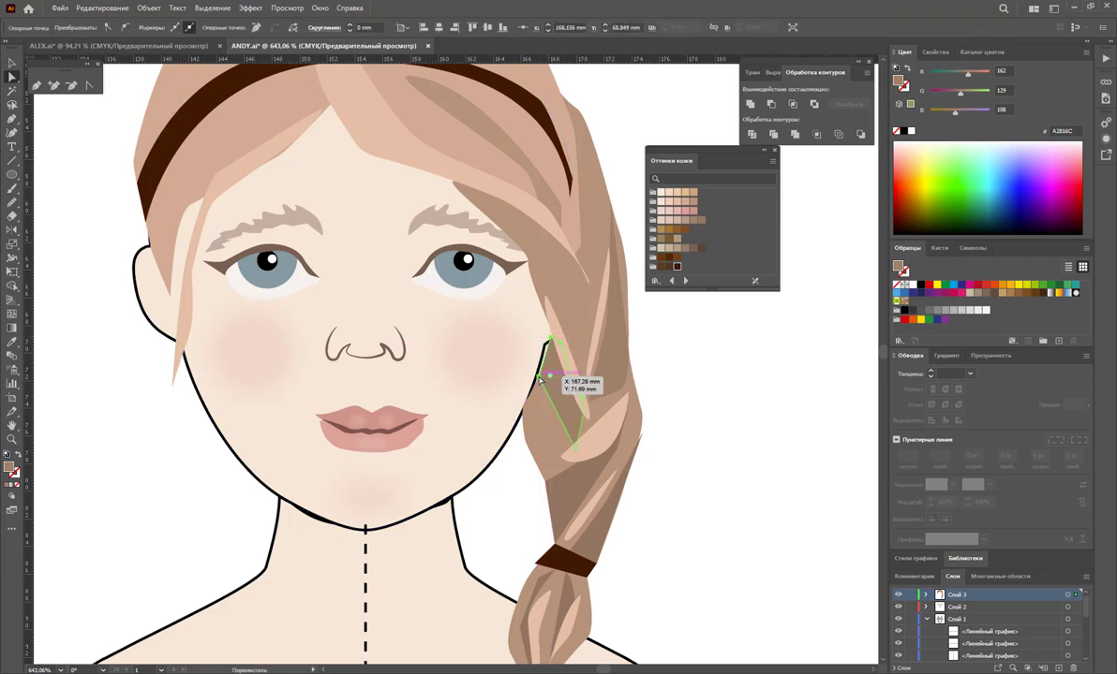
pyautogui.click(551, 338)
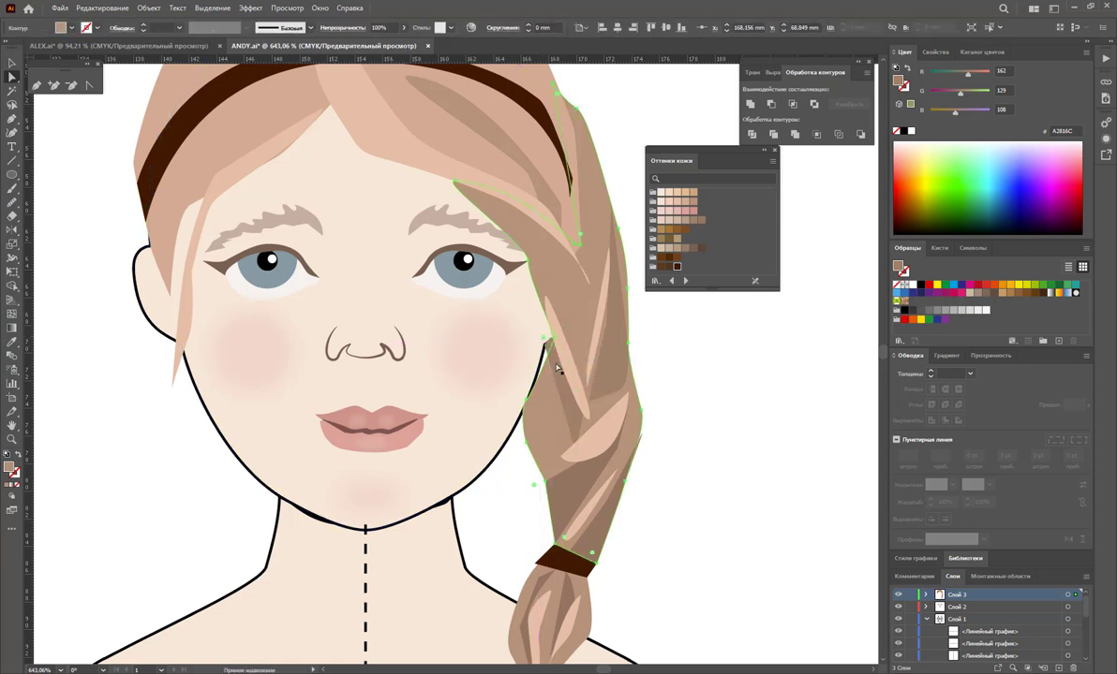
pyautogui.moveTo(556, 343); pyautogui.dragTo(553, 348)
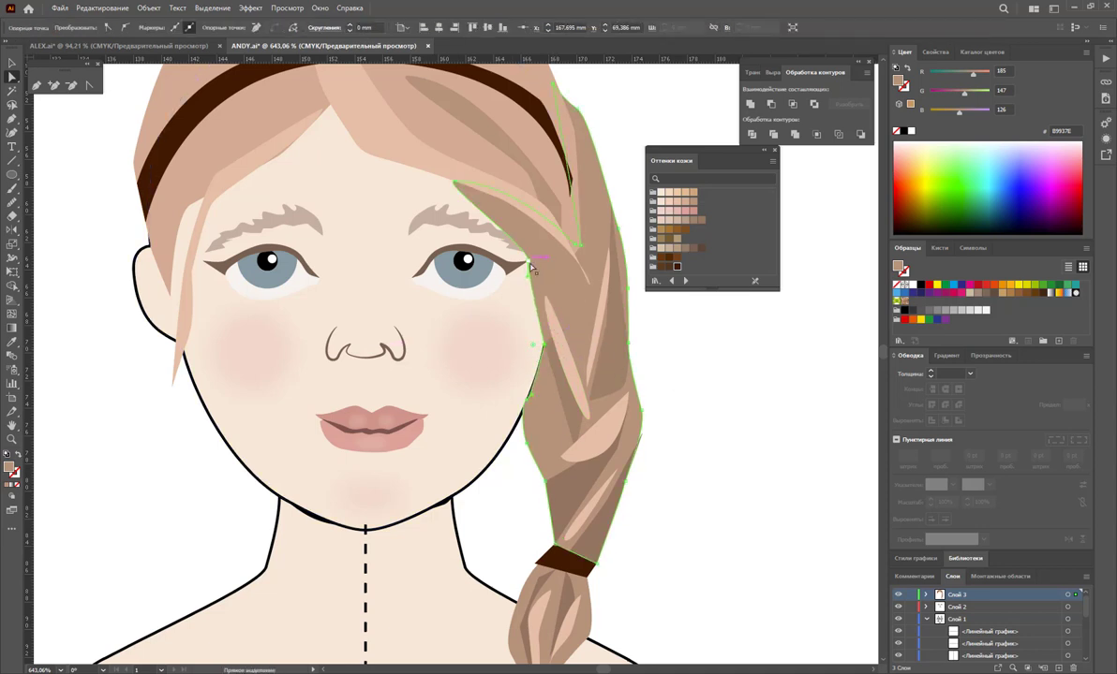
pyautogui.moveTo(530, 269); pyautogui.dragTo(540, 267)
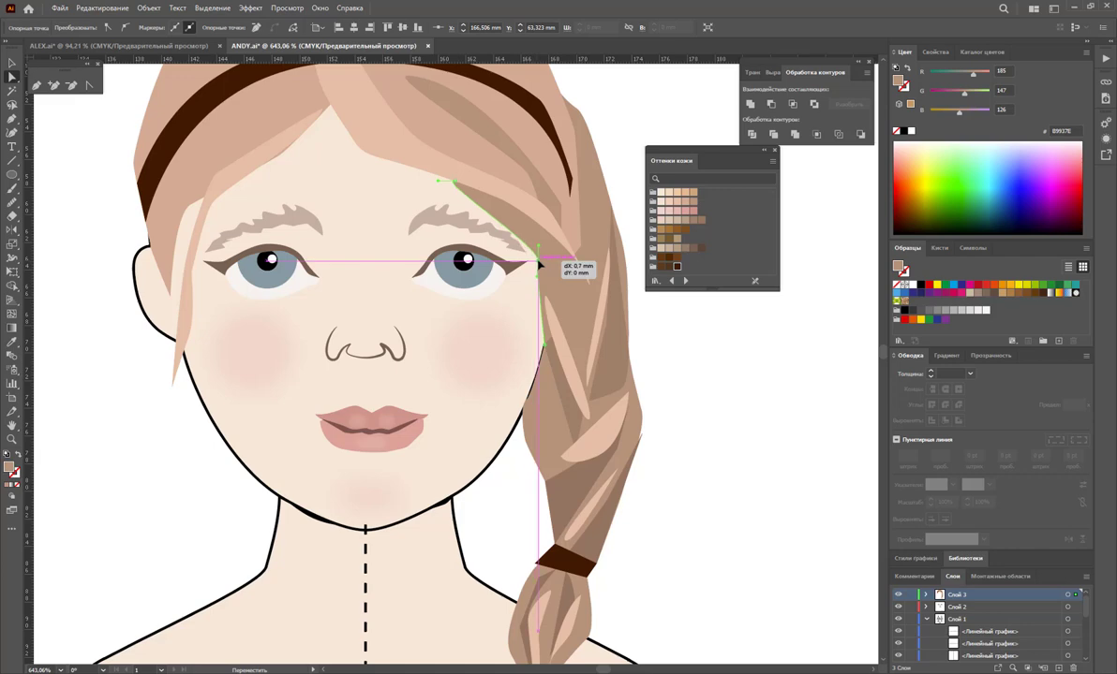
pyautogui.click(671, 391)
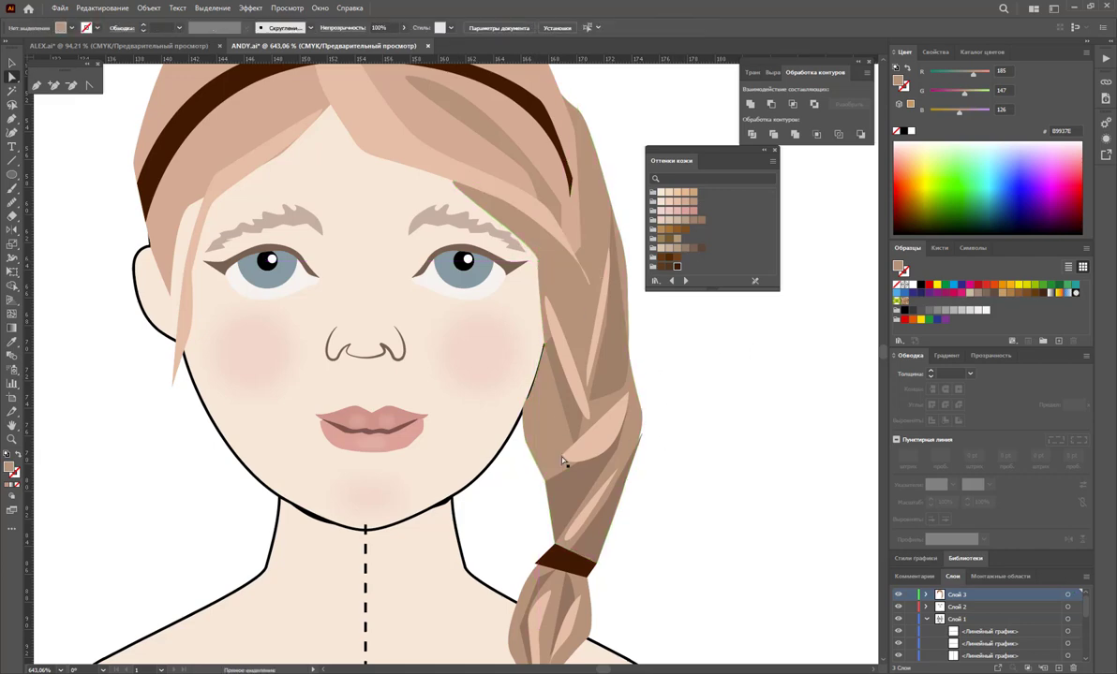
# Zoom out to show the neck and shoulders
pyautogui.press('z')
pyautogui.click(461, 516)
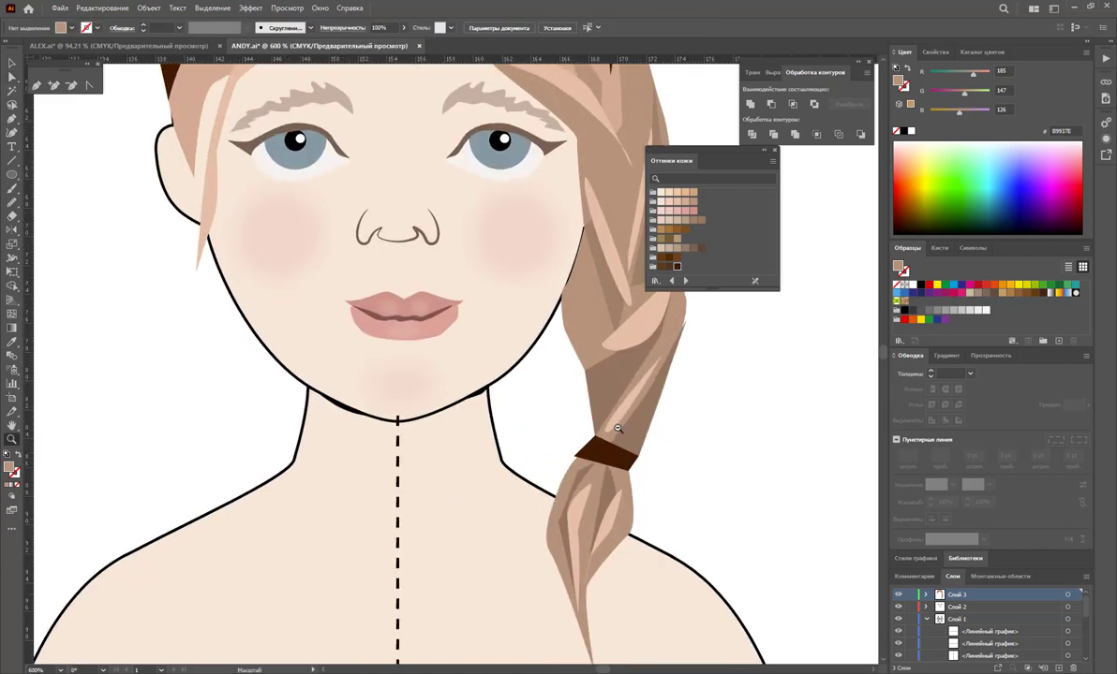
pyautogui.hotkey('ctrl', '-')
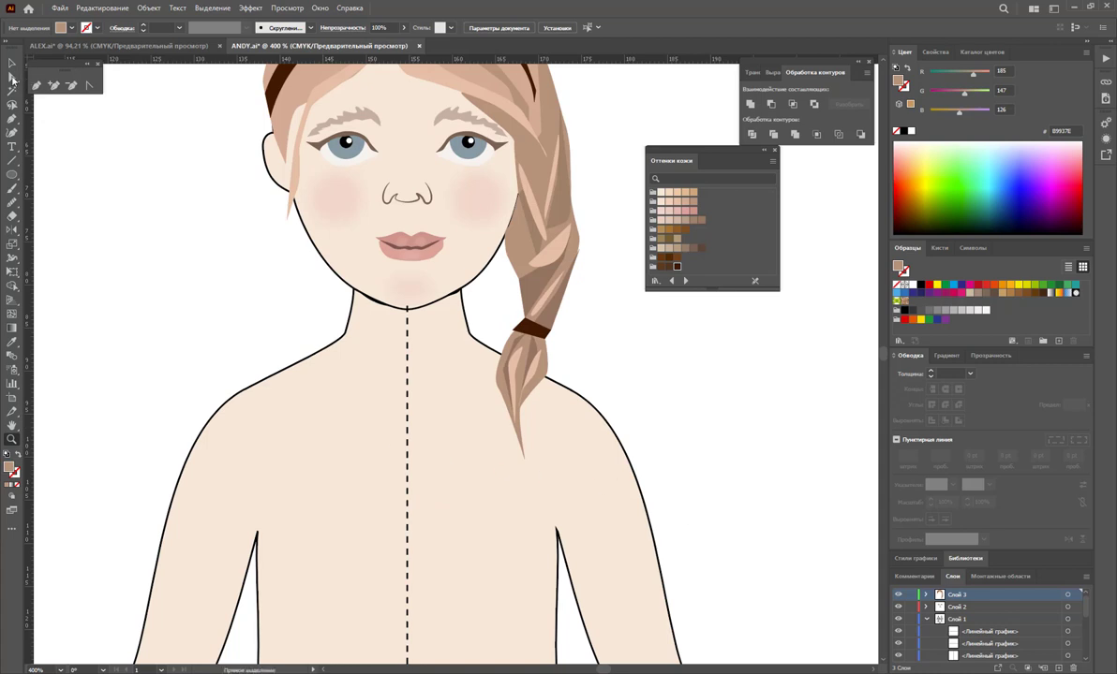
# Move the neck's top point up to the chin and delete the extra right-corner anchor
pyautogui.click(11, 77)
pyautogui.click(356, 292)
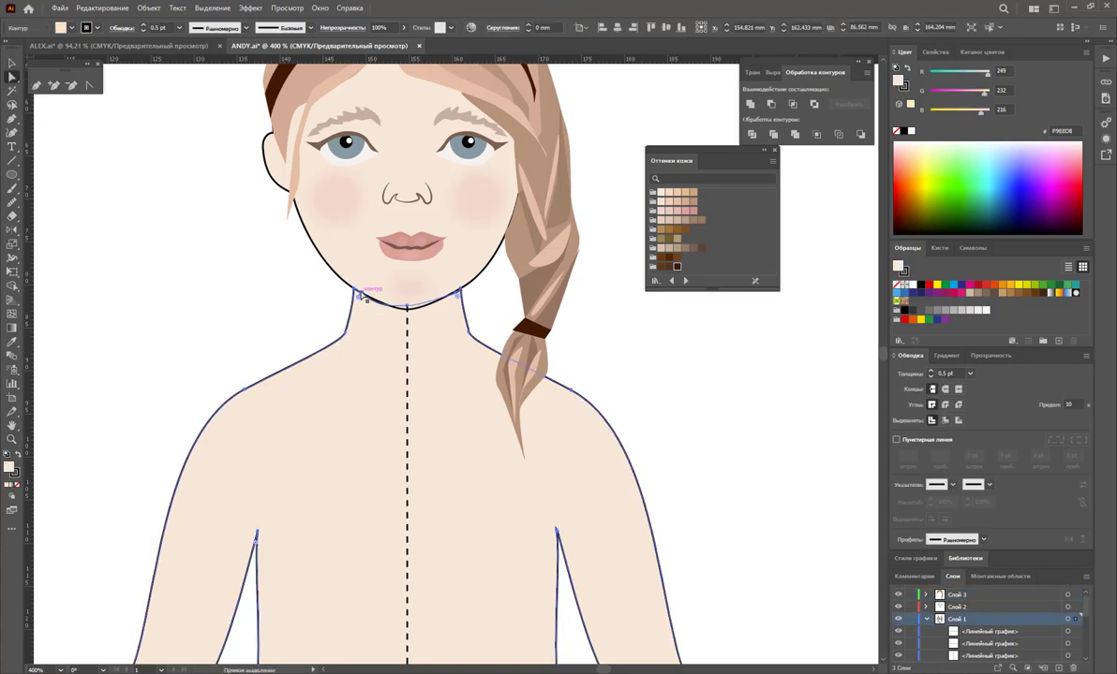
pyautogui.click(358, 294)
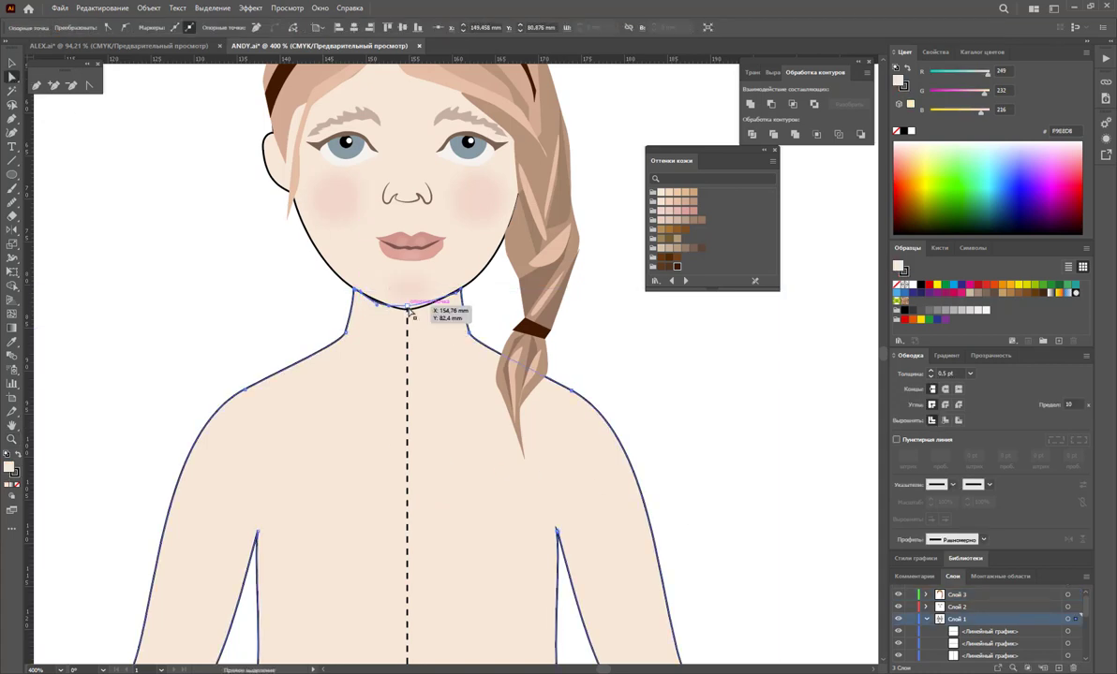
pyautogui.moveTo(409, 310); pyautogui.dragTo(411, 307)
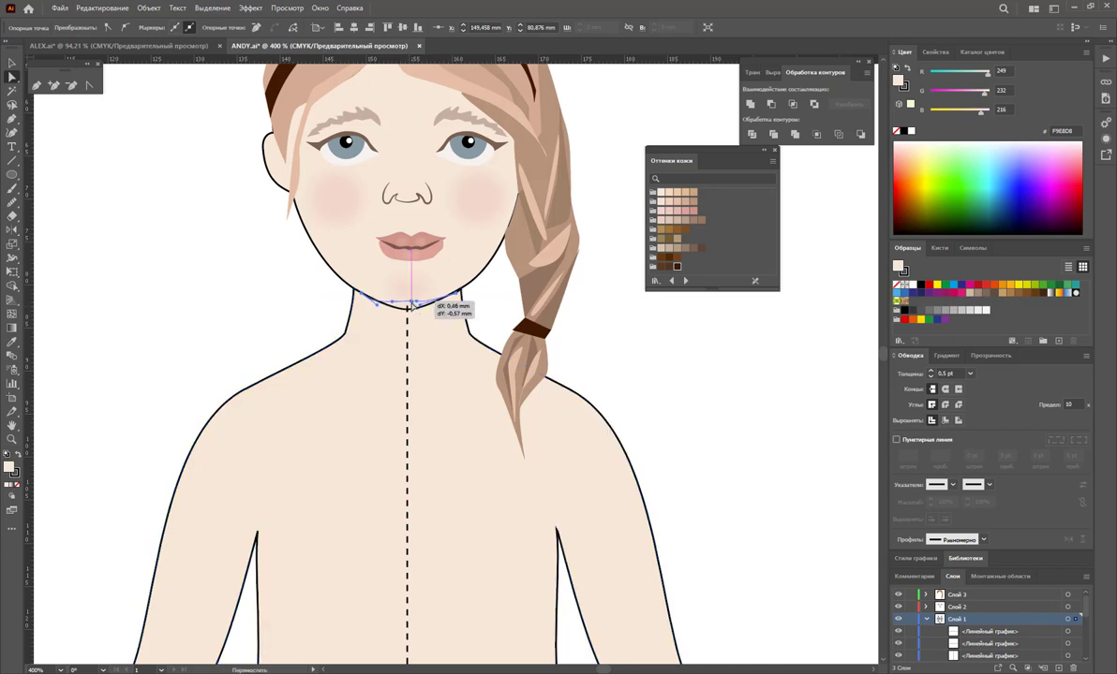
pyautogui.click(72, 84)
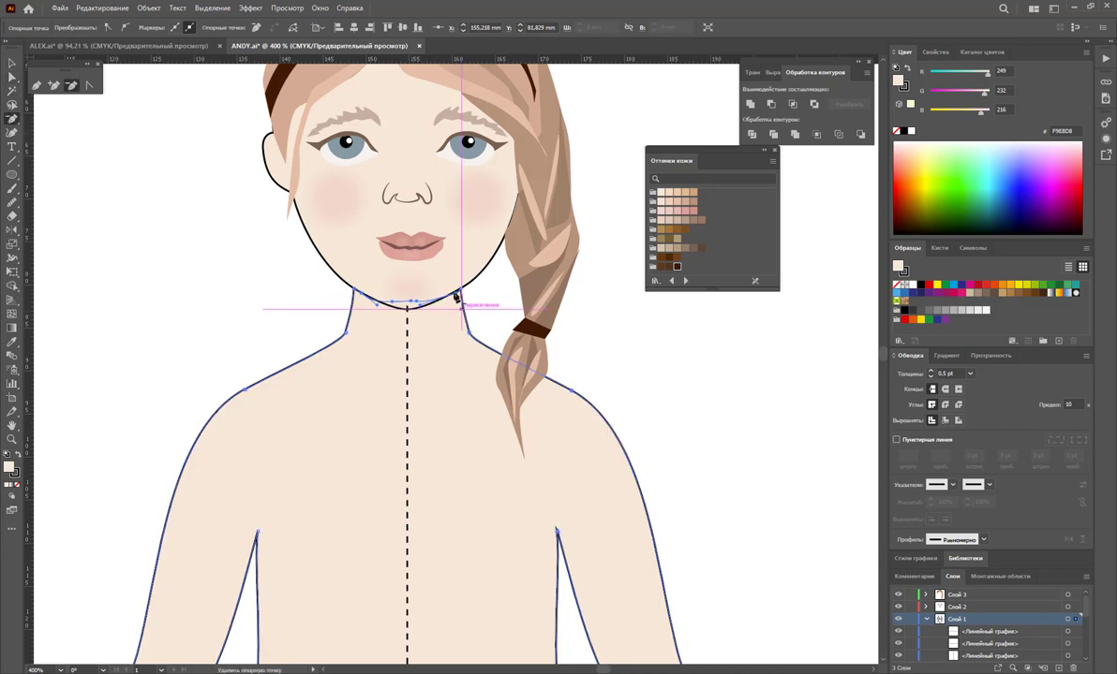
pyautogui.click(457, 299)
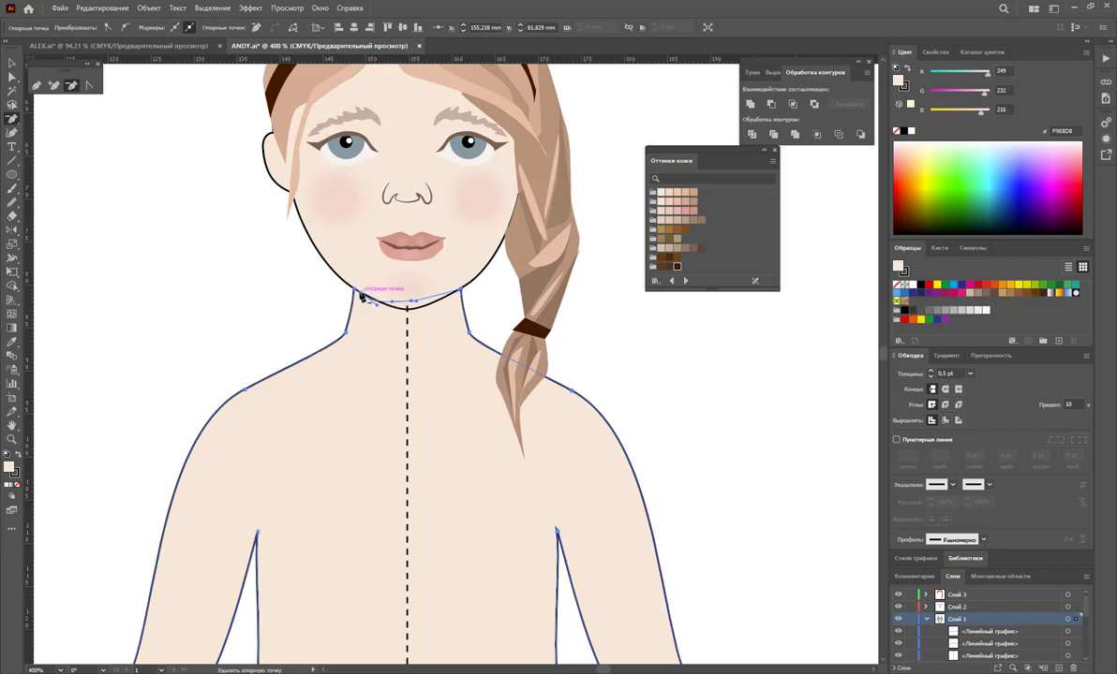
pyautogui.press('v')
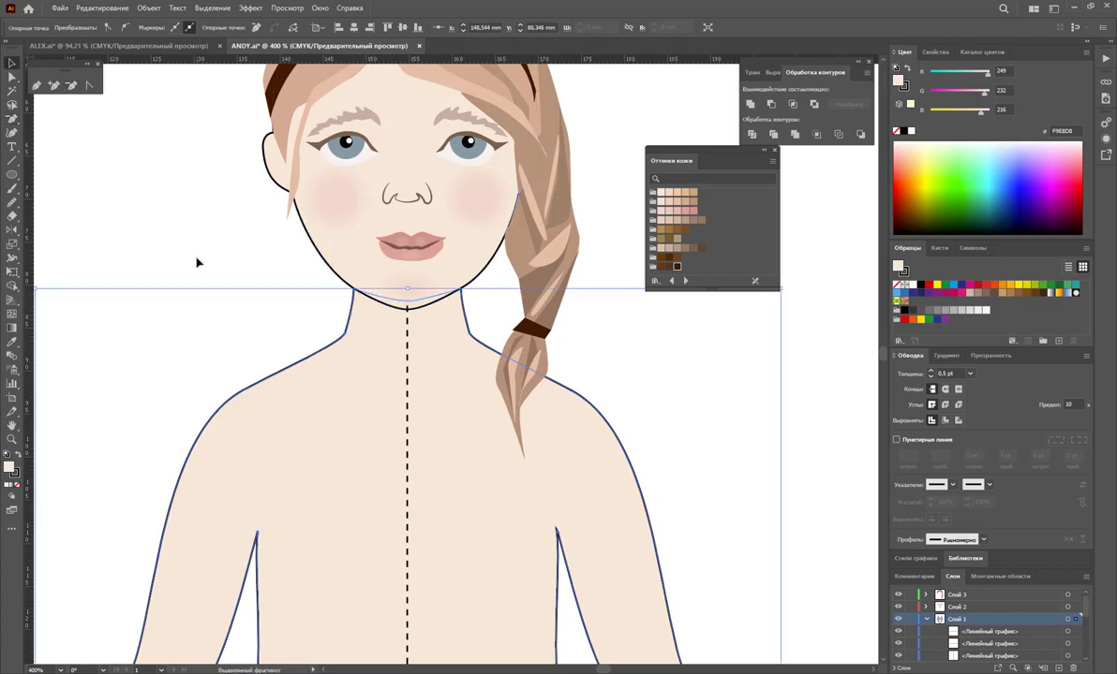
pyautogui.click(197, 261)
# Zoom out to the whole figure and select the hair shape
pyautogui.keyDown('alt'); pyautogui.click(483, 394); pyautogui.keyUp('alt')
pyautogui.keyDown('alt'); pyautogui.click(453, 431); pyautogui.keyUp('alt')
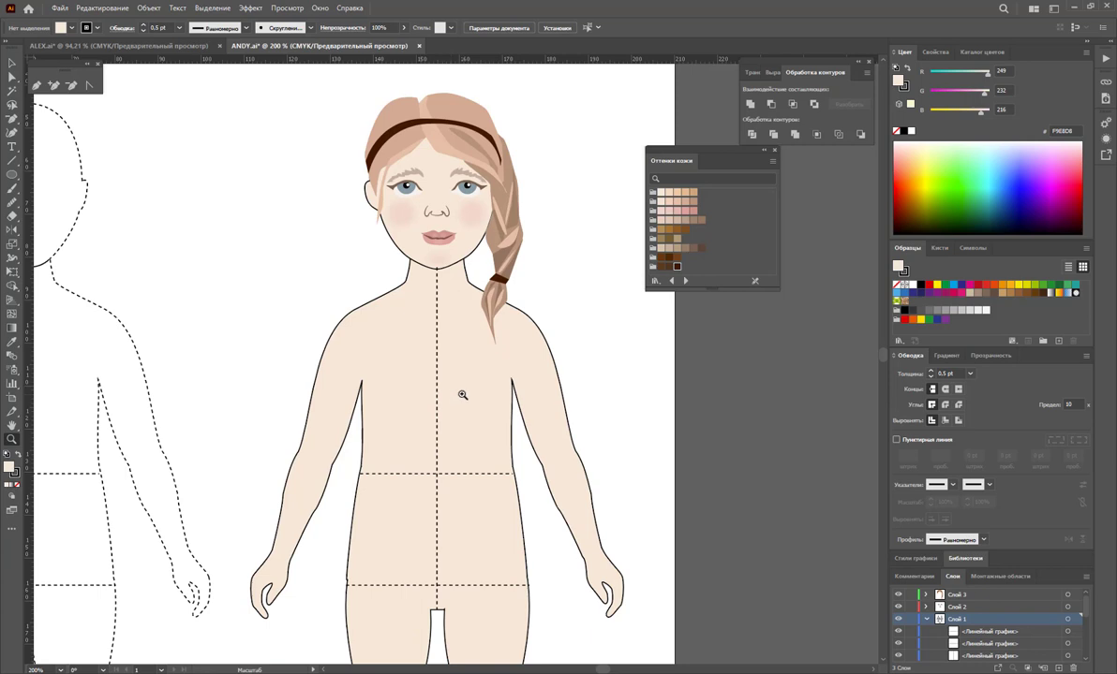
pyautogui.scroll(1, 462, 394)
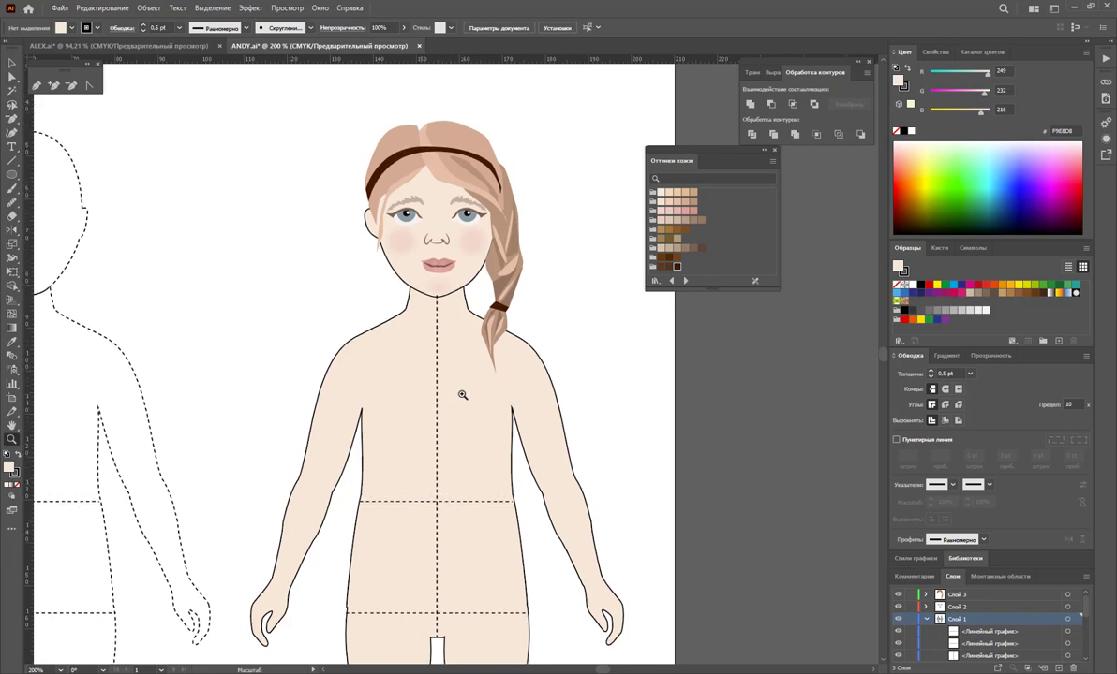
pyautogui.scroll(1, 462, 395)
pyautogui.click(12, 65)
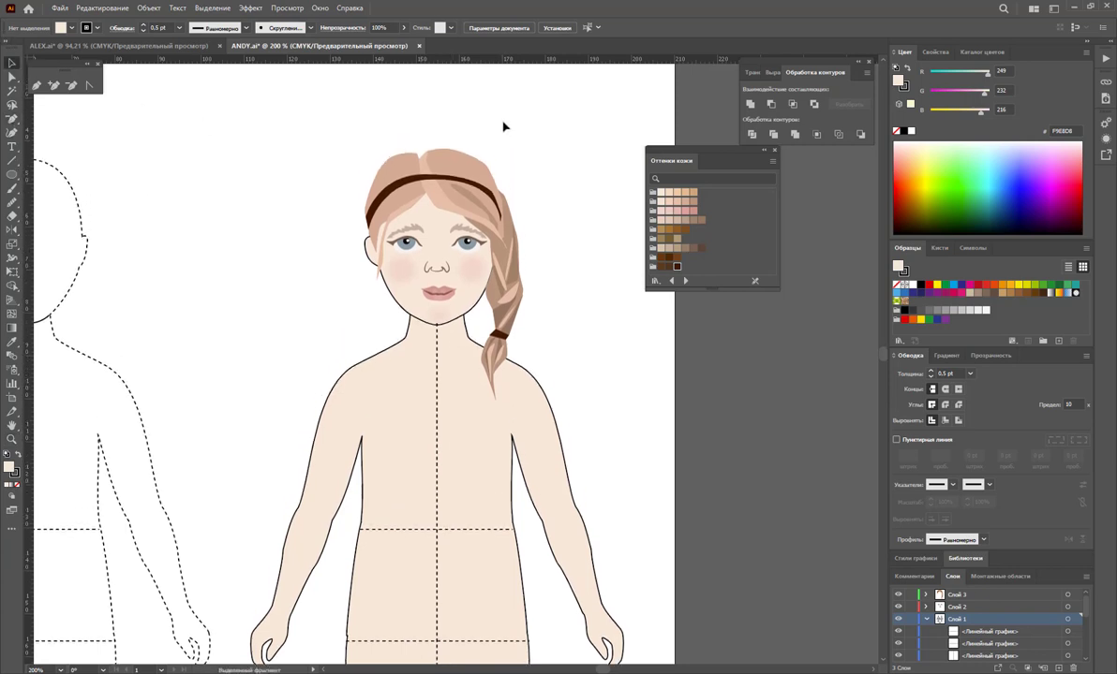
pyautogui.click(449, 165)
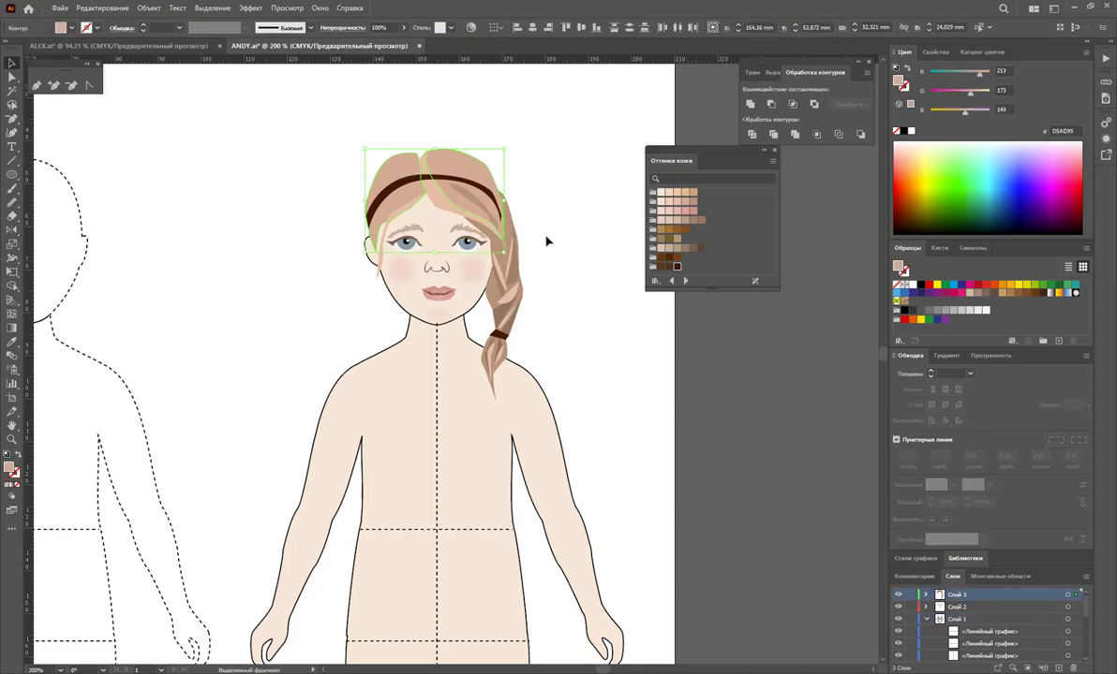
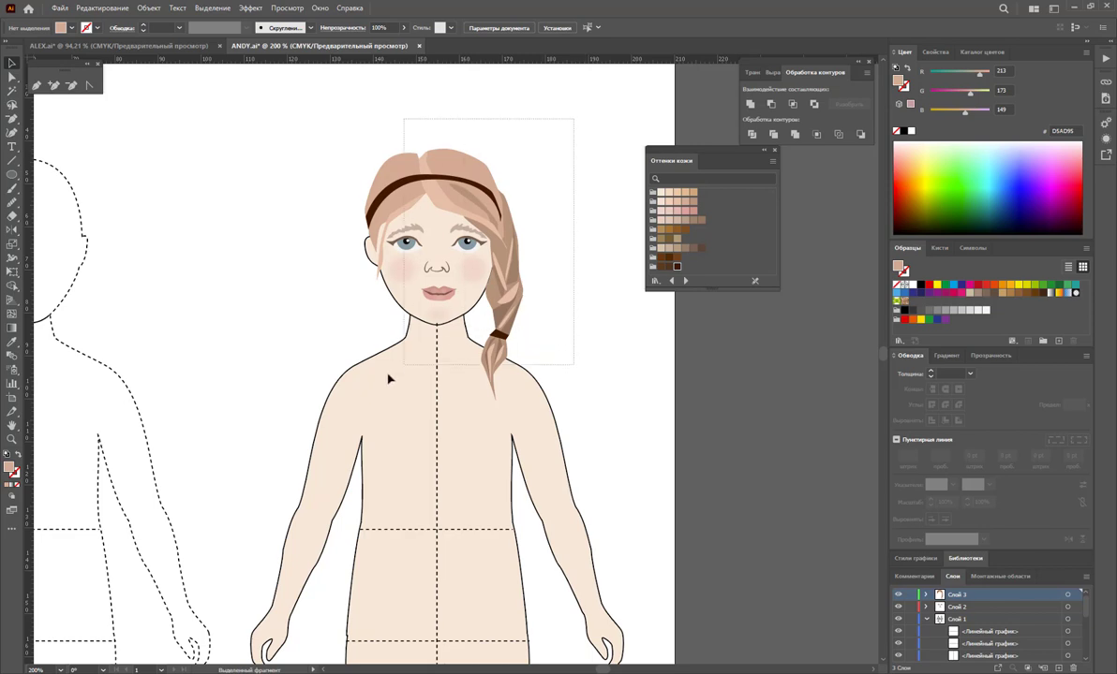
# Lock Layers 1 and 2 and duplicate the hair onto the blank area to the left
pyautogui.moveTo(566, 178); pyautogui.dragTo(386, 378)
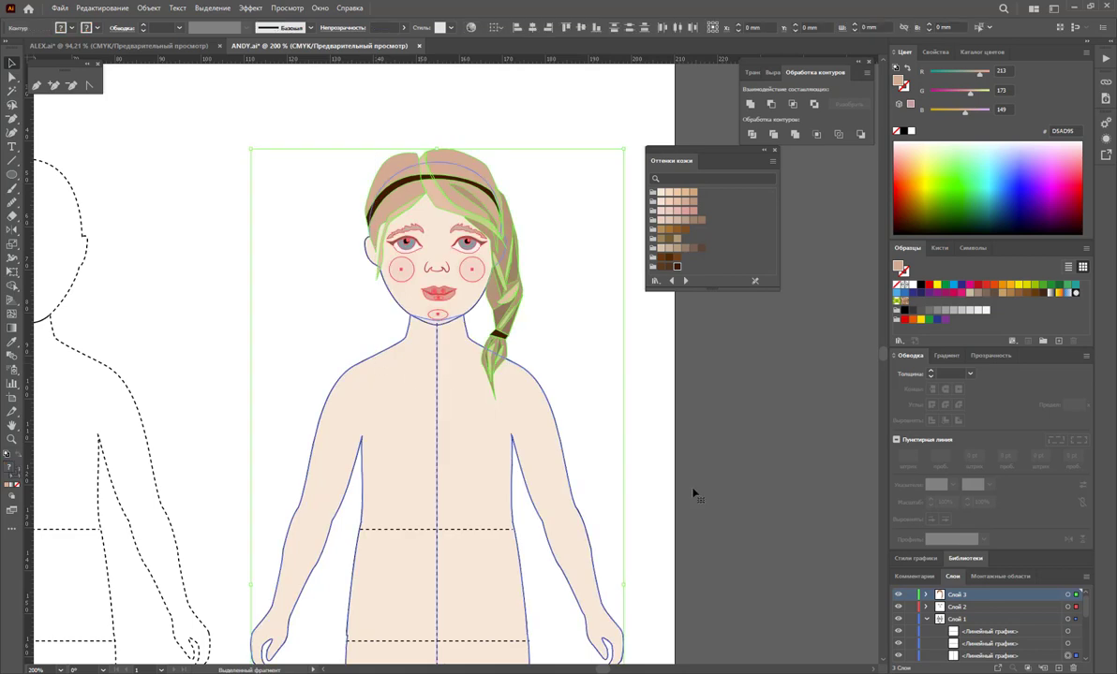
pyautogui.click(926, 621)
pyautogui.click(910, 620)
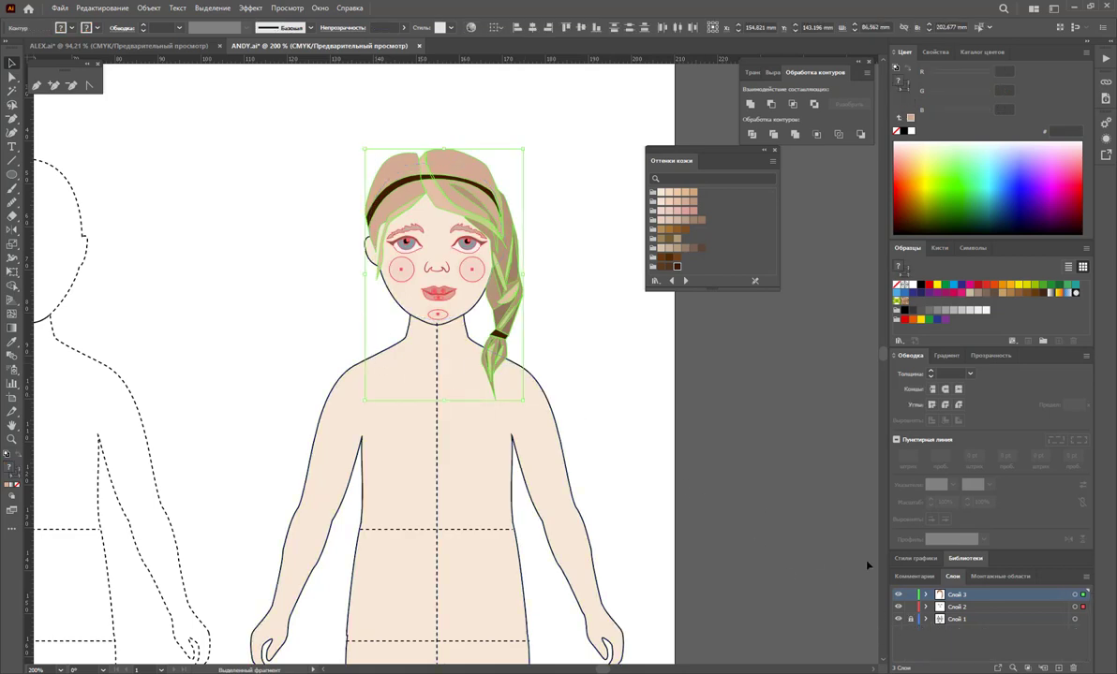
pyautogui.click(909, 607)
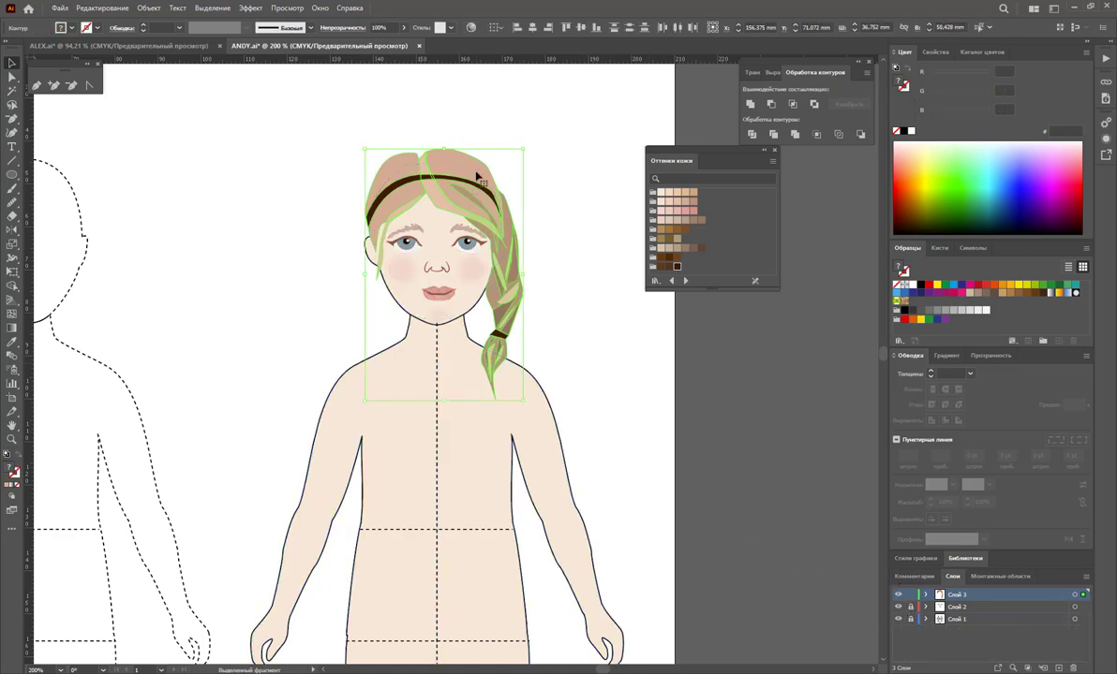
pyautogui.moveTo(480, 171)
pyautogui.mouseDown()
pyautogui.moveTo(226, 170)
pyautogui.moveTo(240, 171)
pyautogui.mouseUp()
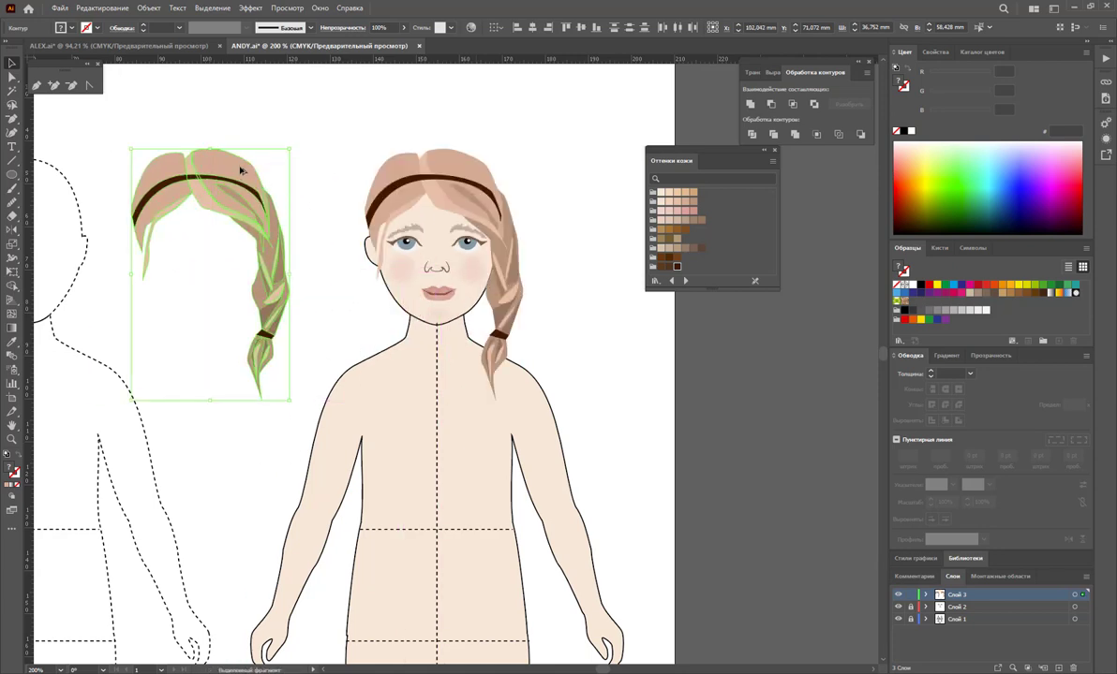
# Unite the copied hair pieces into one shape and swap fill and stroke to leave an outline
pyautogui.click(749, 104)
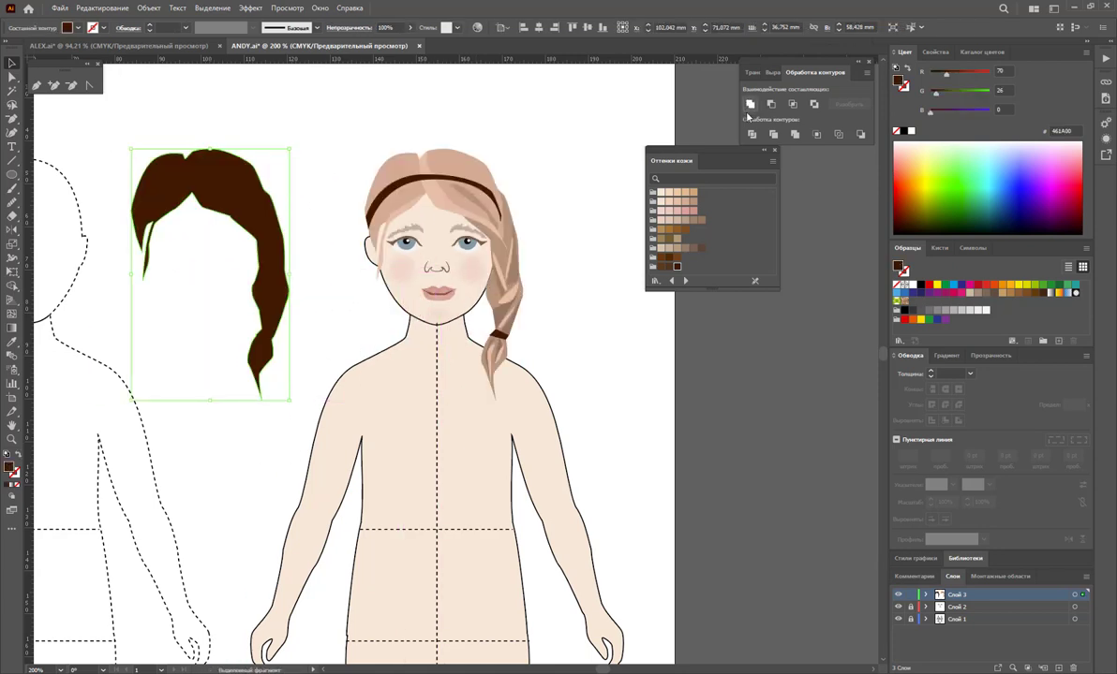
pyautogui.click(16, 456)
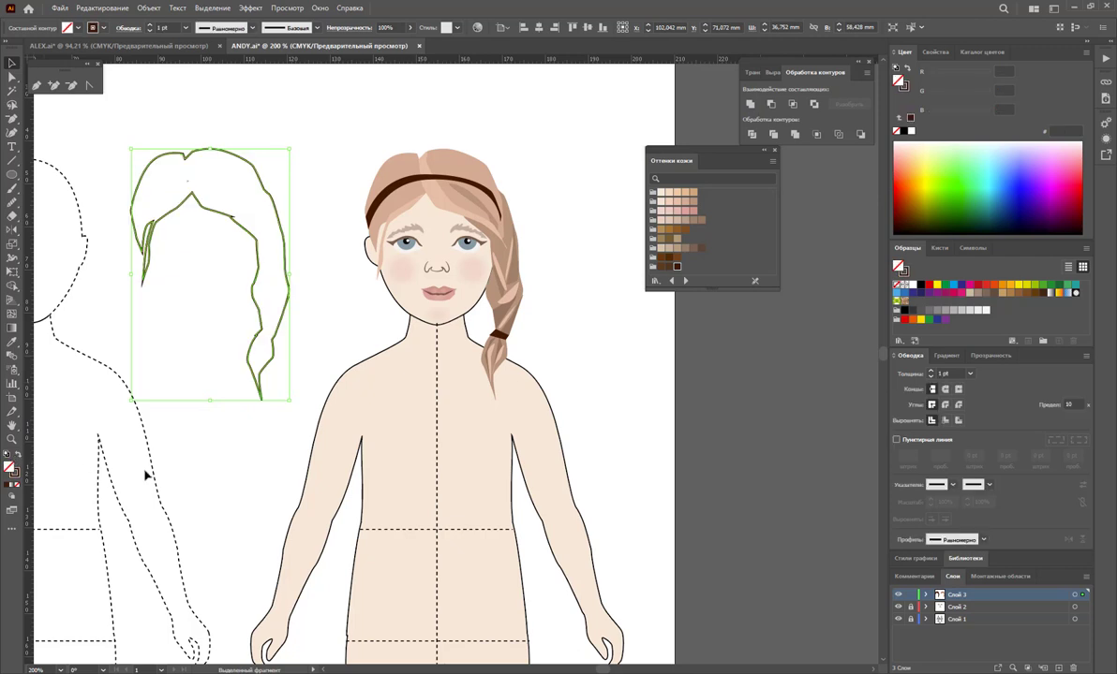
pyautogui.click(210, 460)
pyautogui.click(254, 363)
# Give the hair outline a pinched-middle width profile and move it back onto the head
pyautogui.click(979, 539)
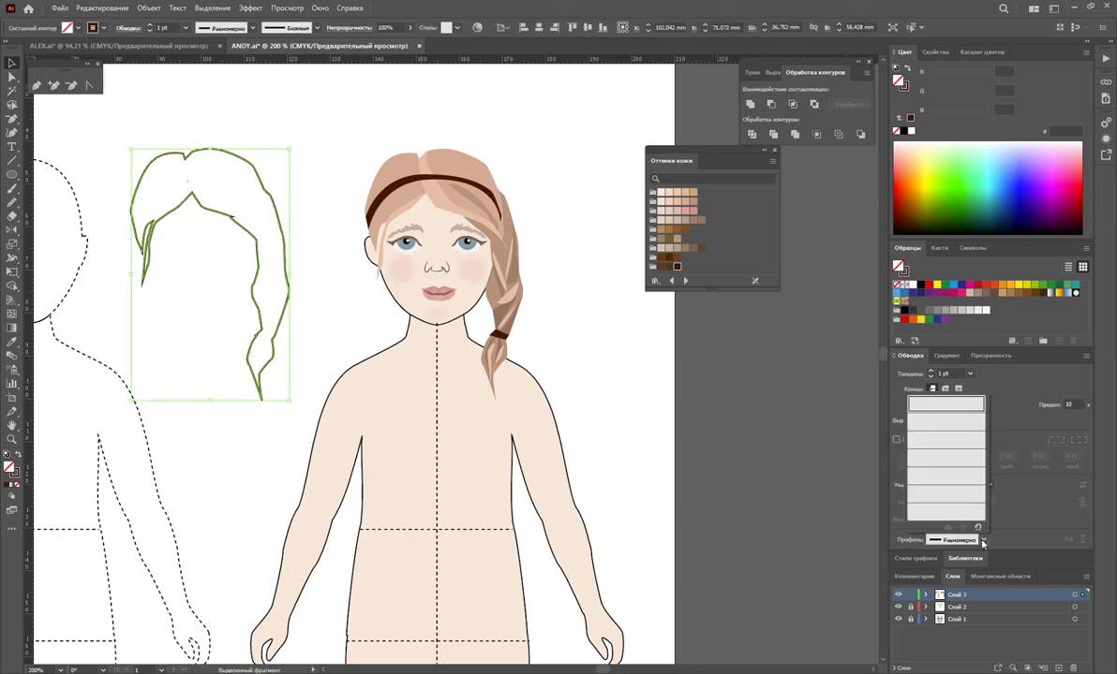
pyautogui.click(894, 459)
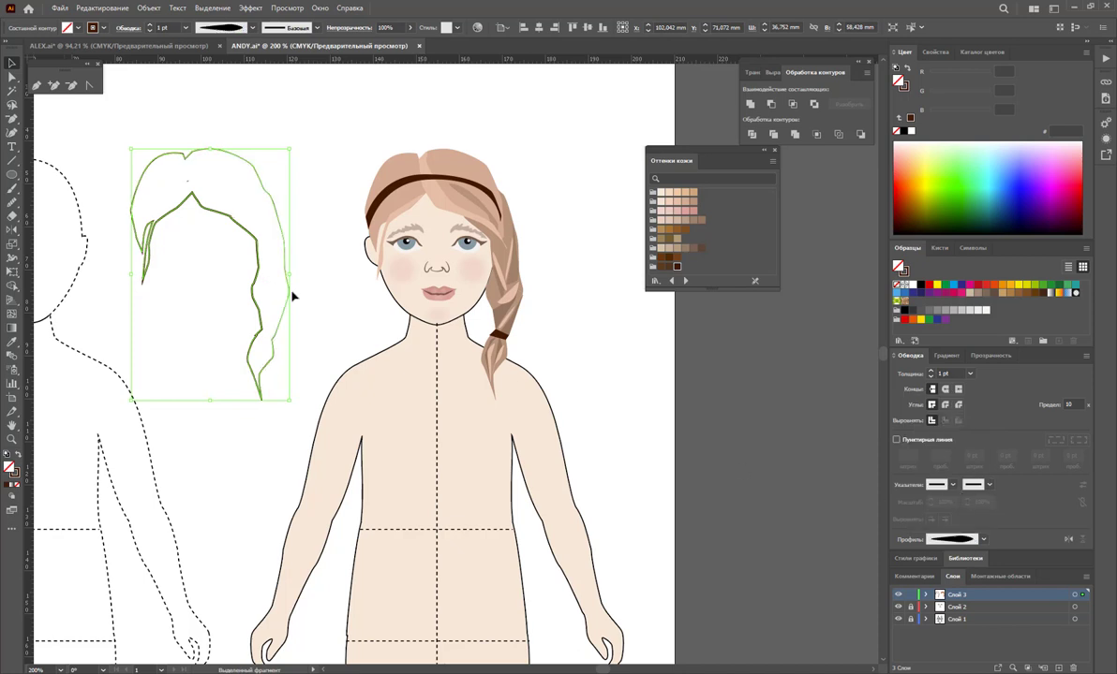
pyautogui.click(981, 540)
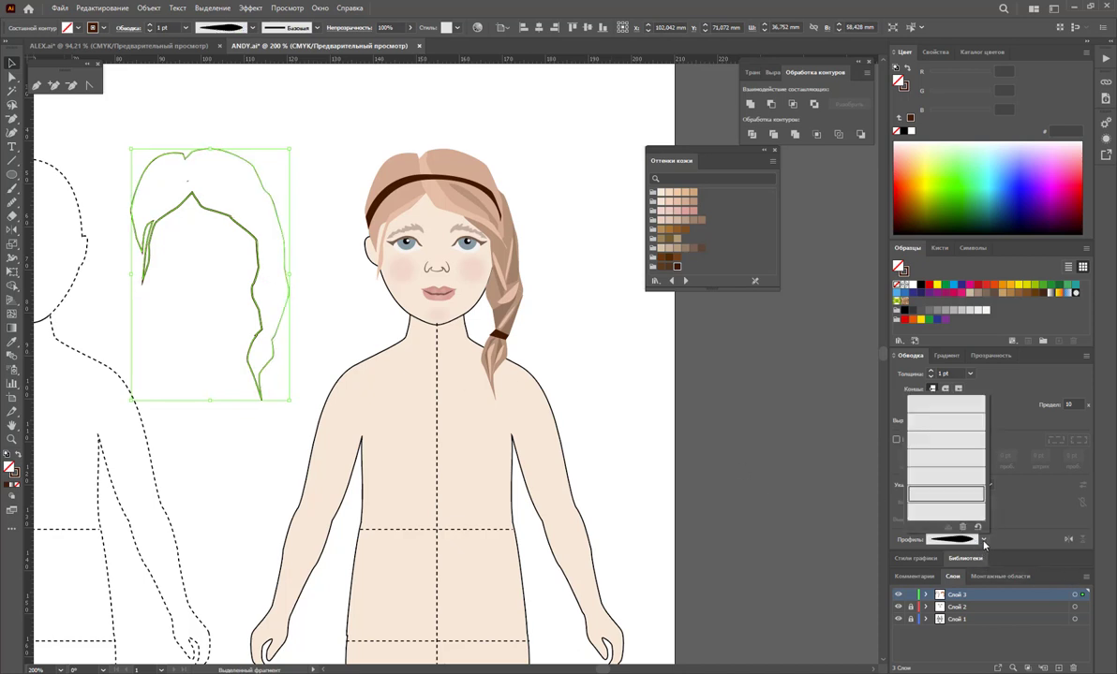
pyautogui.click(948, 439)
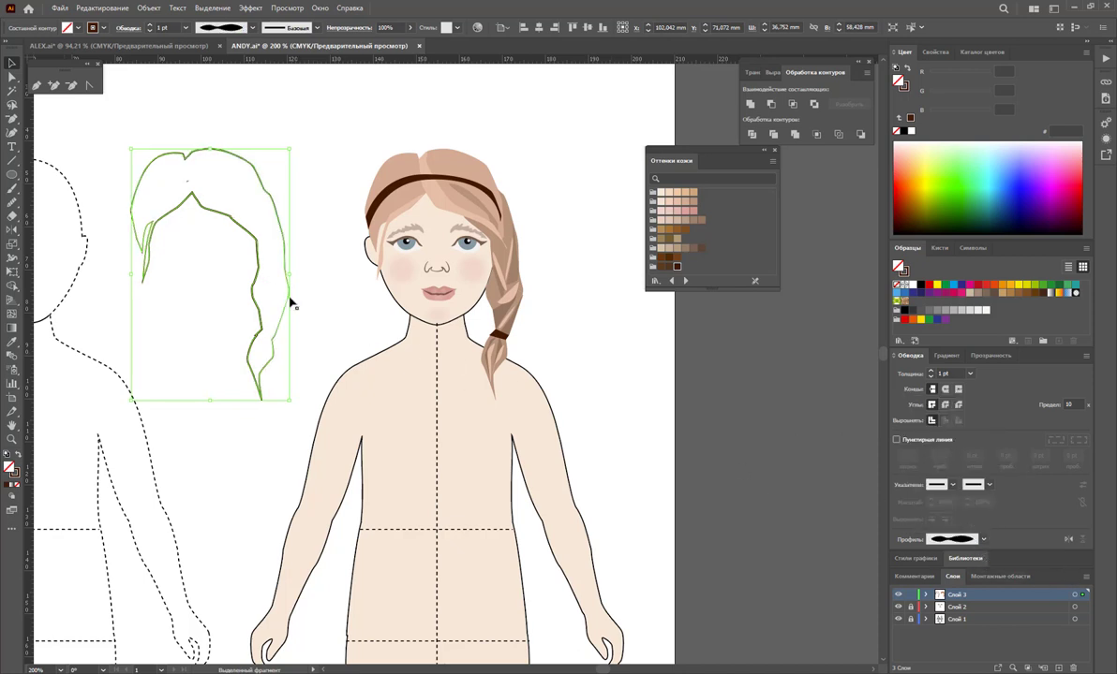
pyautogui.moveTo(257, 304)
pyautogui.mouseDown()
pyautogui.moveTo(487, 321)
pyautogui.moveTo(530, 342)
pyautogui.mouseUp()
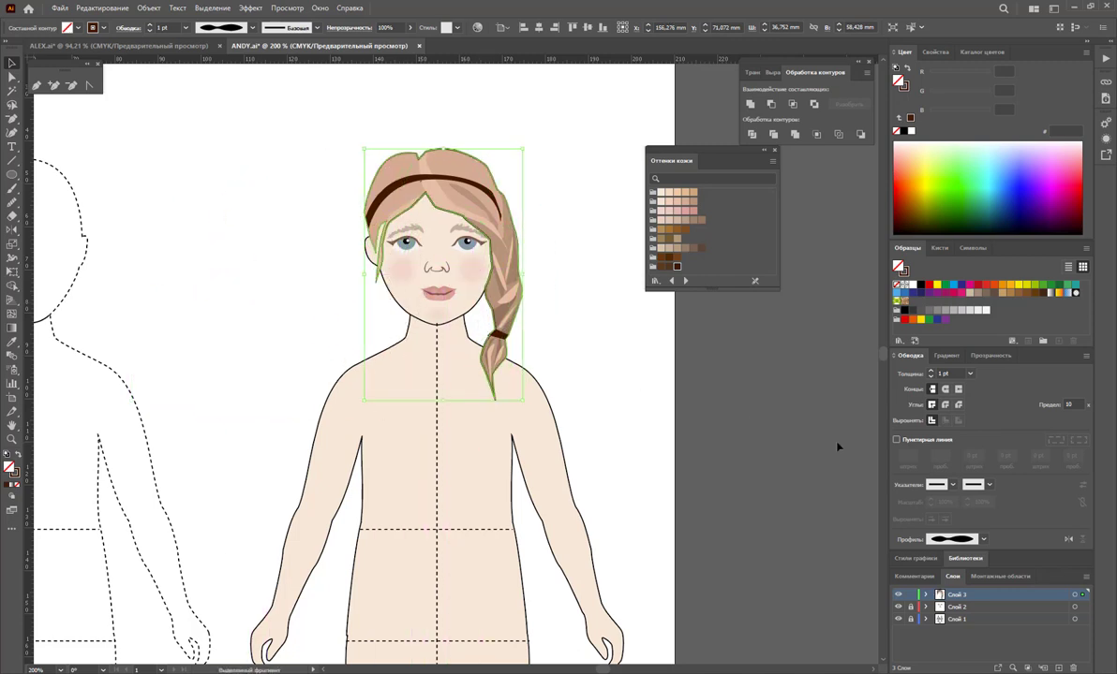
# Set the reselected hair outline's stroke weight to 0.5 pt
pyautogui.click(837, 447)
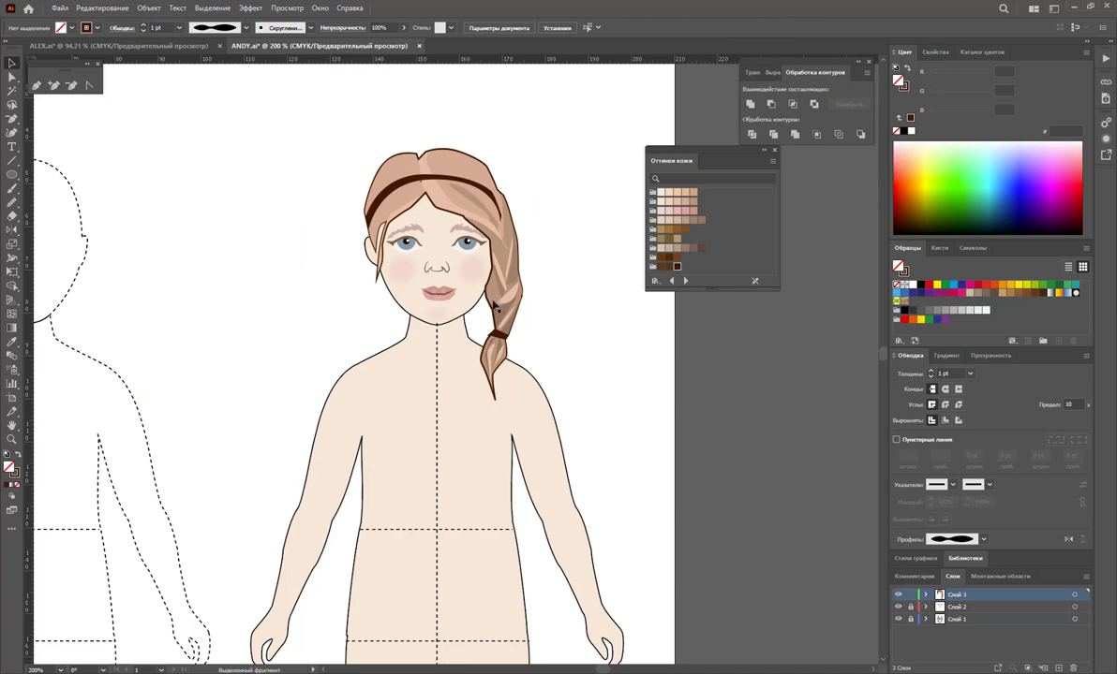
pyautogui.click(491, 310)
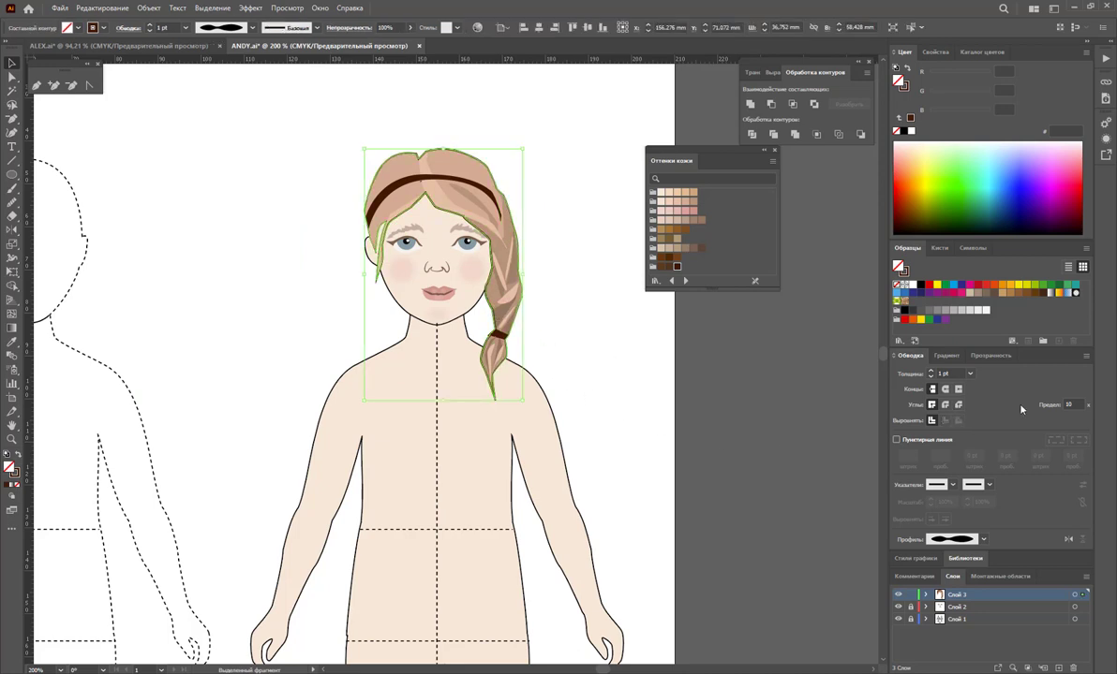
pyautogui.click(971, 373)
pyautogui.click(722, 394)
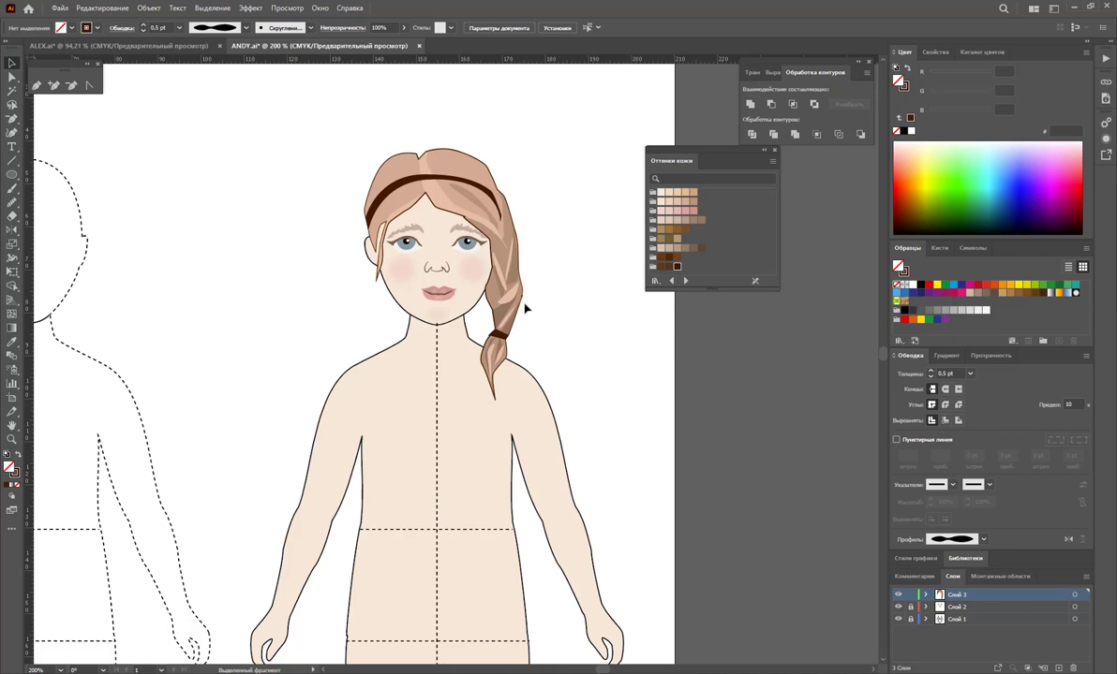
# Move a white-filled hair shape beside the braid, deselect, and zoom in on the mouth
pyautogui.moveTo(524, 309); pyautogui.dragTo(668, 332)
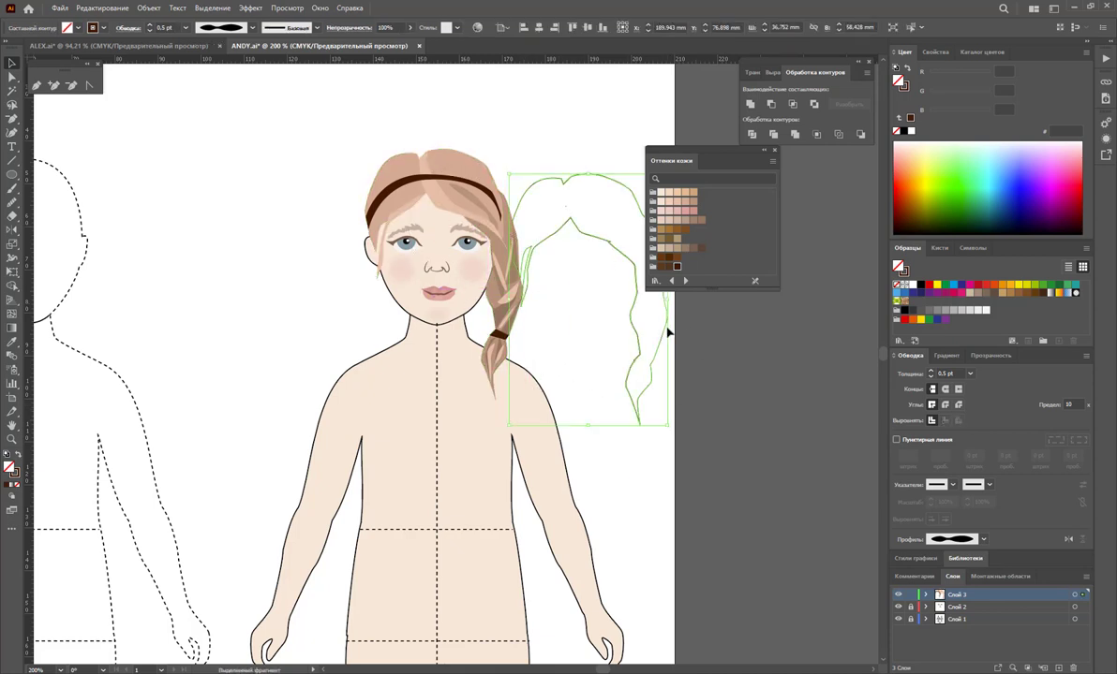
pyautogui.press('a')
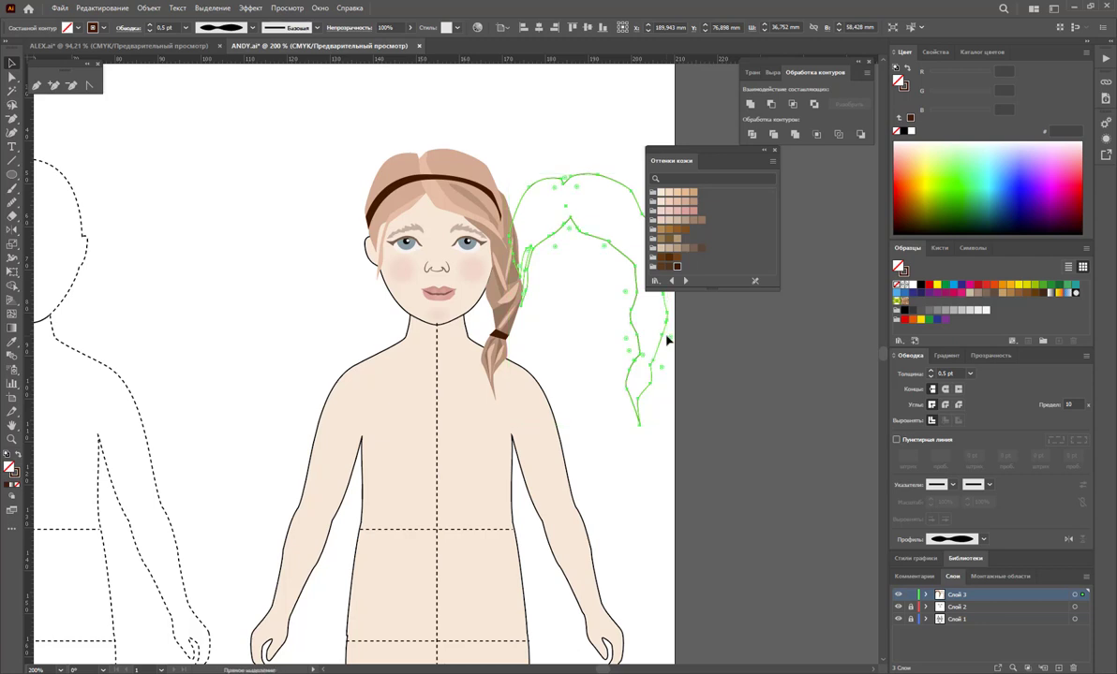
pyautogui.click(701, 392)
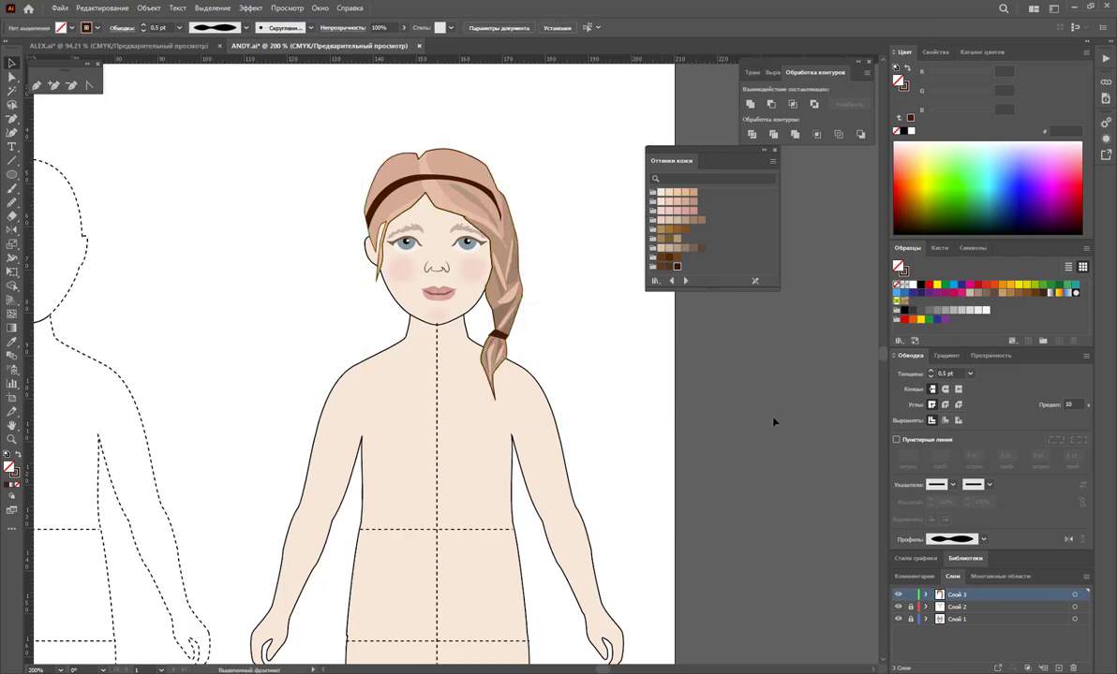
pyautogui.click(9, 439)
pyautogui.moveTo(459, 306)
pyautogui.mouseDown()
pyautogui.moveTo(675, 368)
pyautogui.moveTo(850, 381)
pyautogui.moveTo(815, 381)
pyautogui.mouseUp()
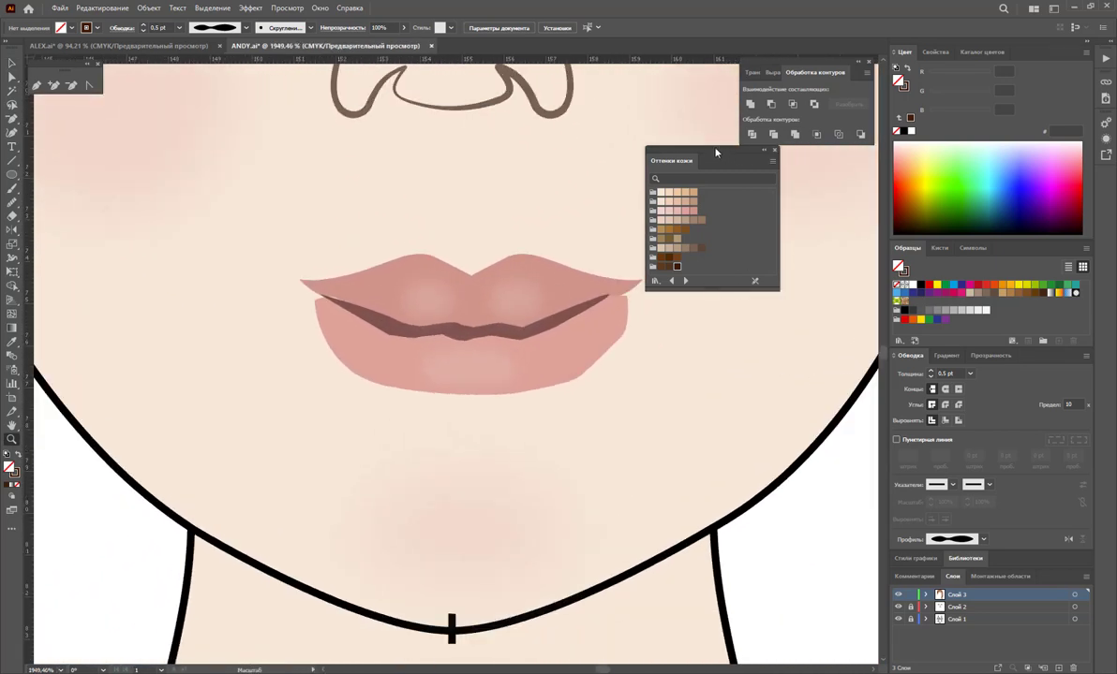
# Adjust the lower lip's left and right corner anchors with Direct Selection
pyautogui.moveTo(716, 151); pyautogui.dragTo(812, 179)
pyautogui.click(11, 64)
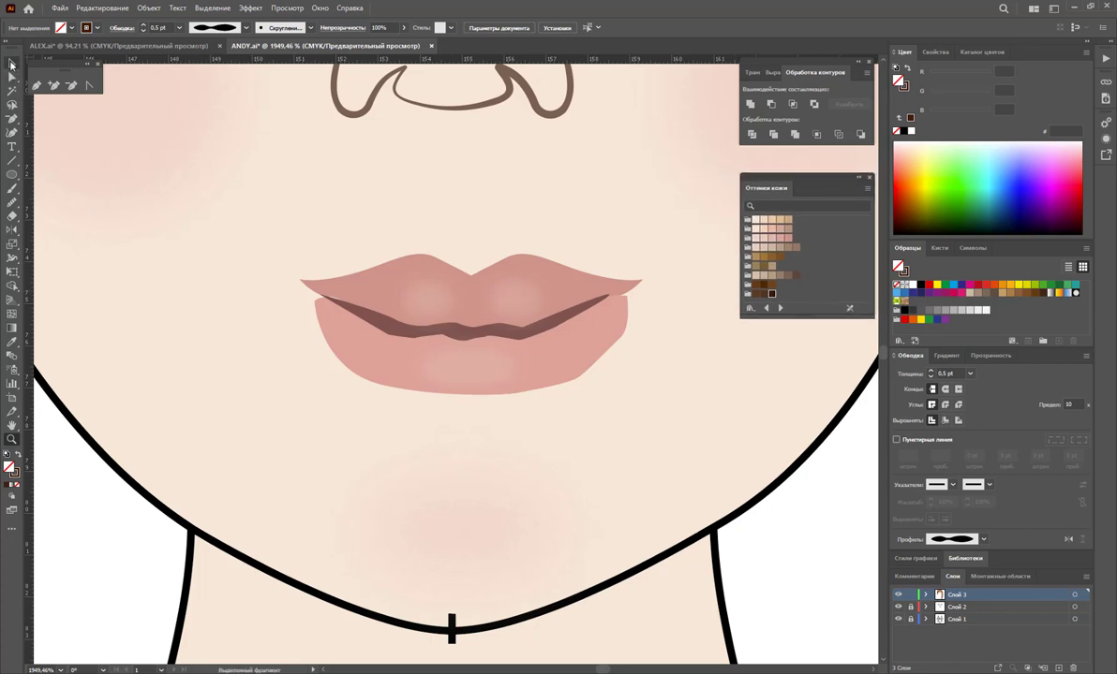
pyautogui.click(11, 77)
pyautogui.click(593, 353)
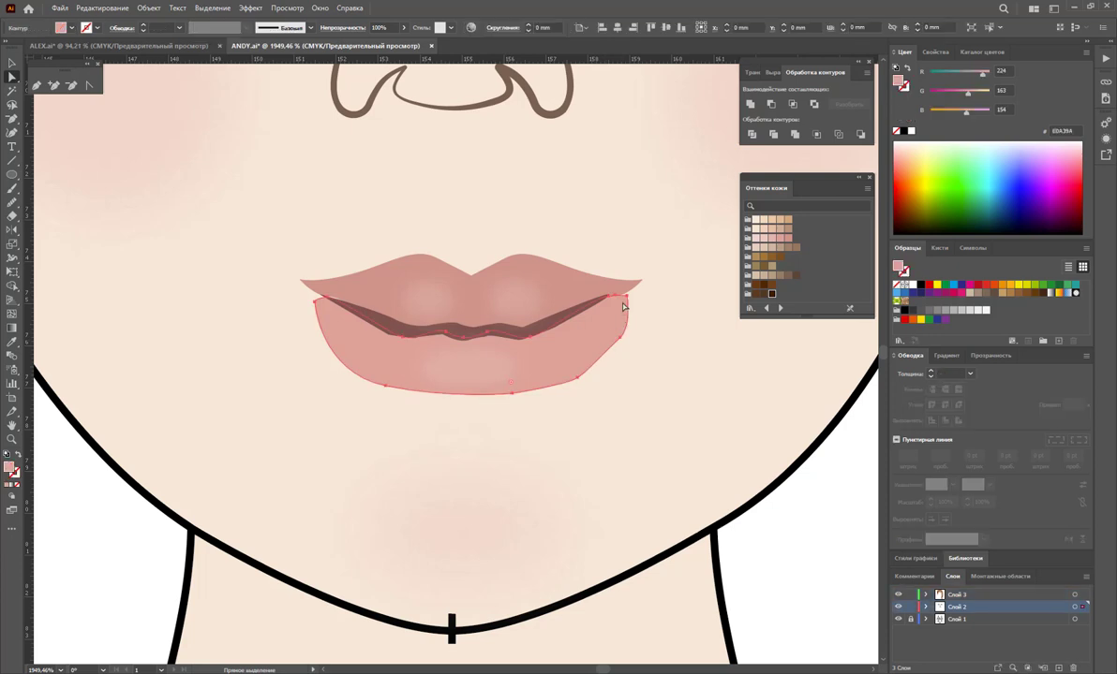
pyautogui.moveTo(316, 302); pyautogui.dragTo(319, 297)
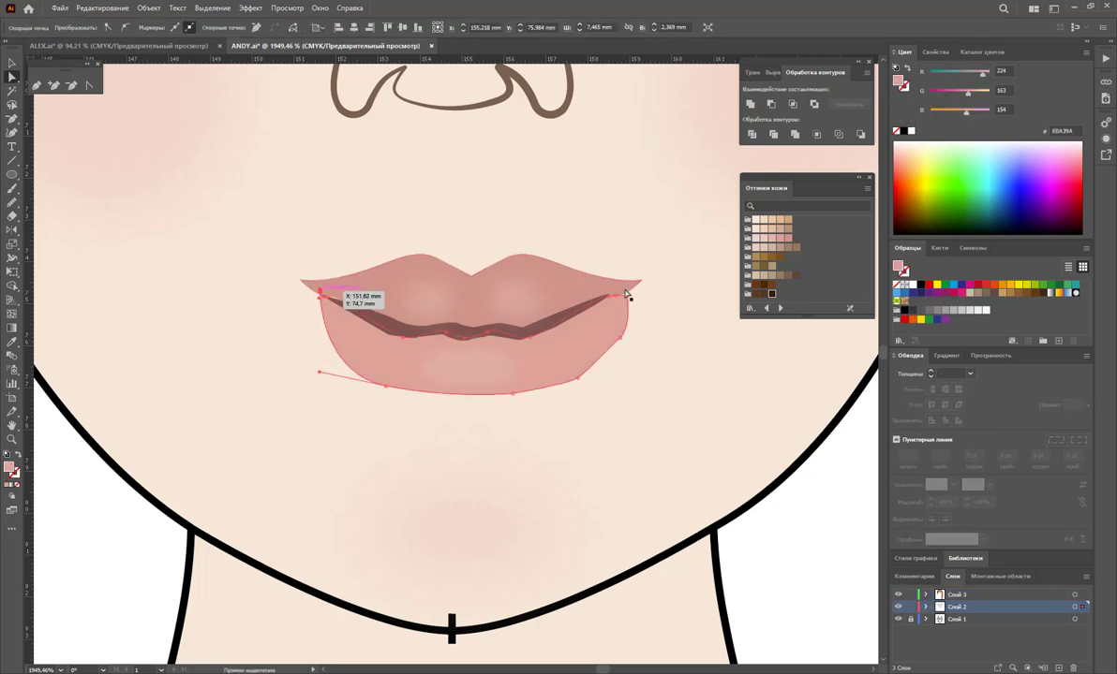
pyautogui.moveTo(626, 299); pyautogui.dragTo(623, 294)
# Lower the upper lip's top-centre anchor slightly and undo a trial move of a mouth-line anchor
pyautogui.click(513, 296)
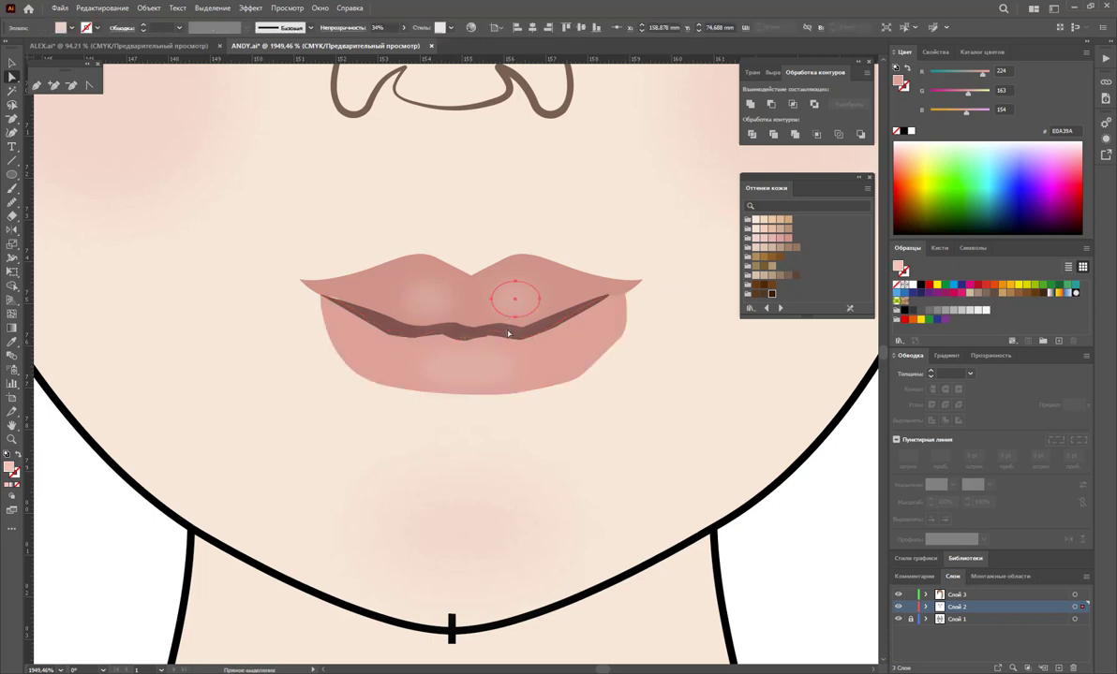
pyautogui.click(11, 63)
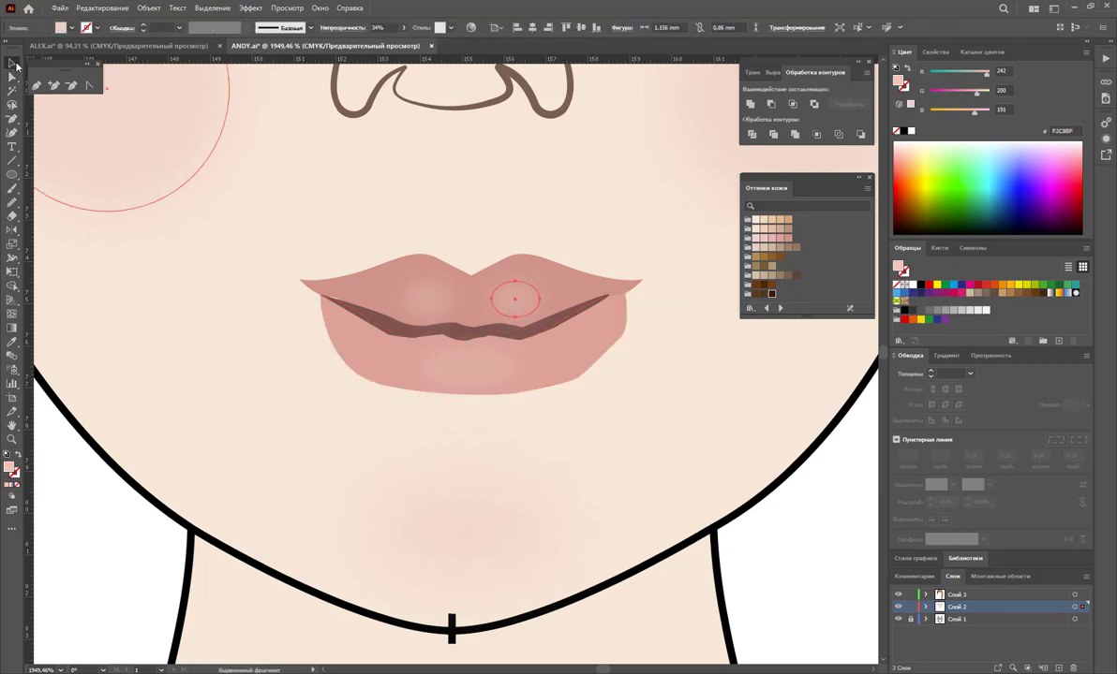
pyautogui.click(359, 317)
pyautogui.click(12, 202)
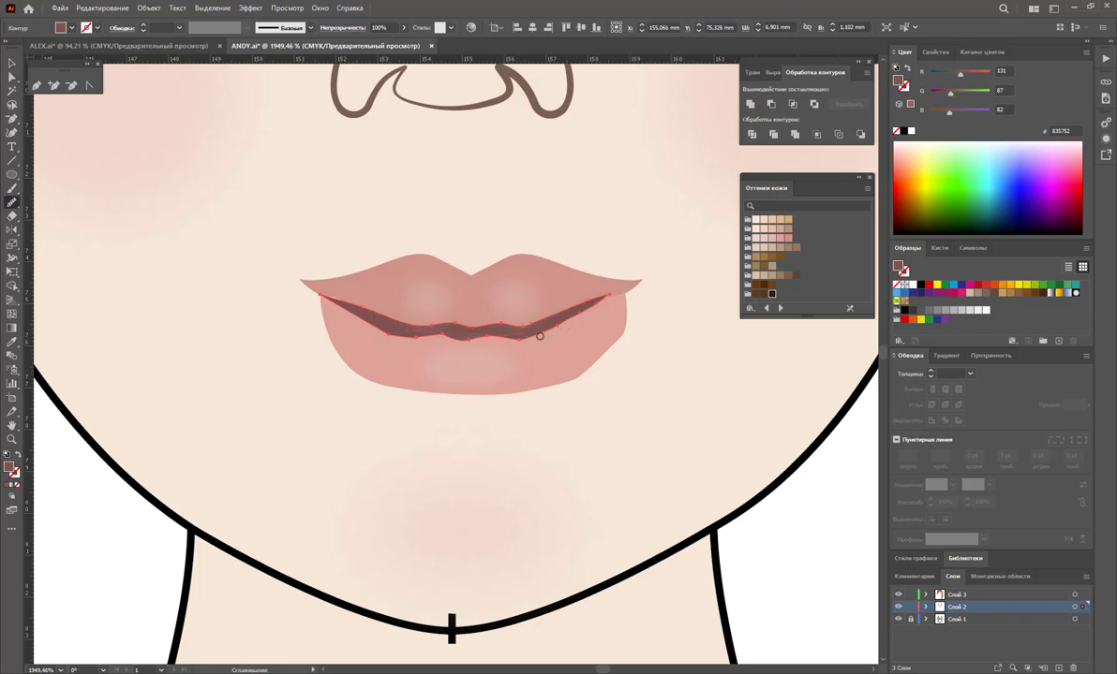
pyautogui.click(11, 75)
pyautogui.click(495, 276)
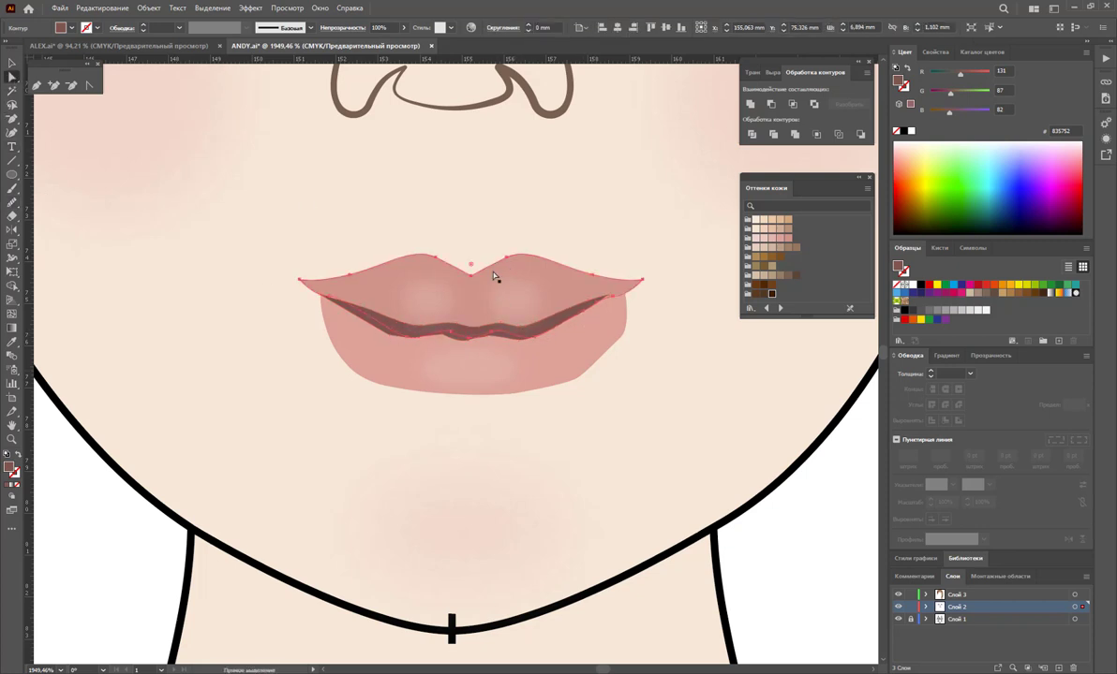
pyautogui.moveTo(471, 266); pyautogui.dragTo(471, 269)
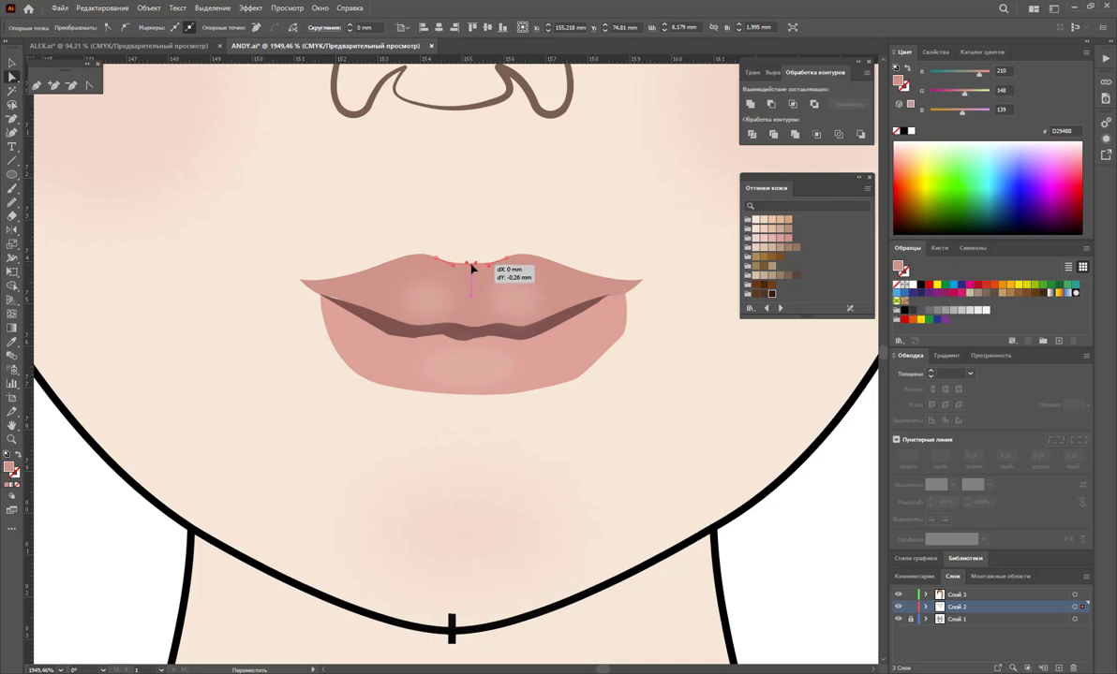
pyautogui.click(629, 294)
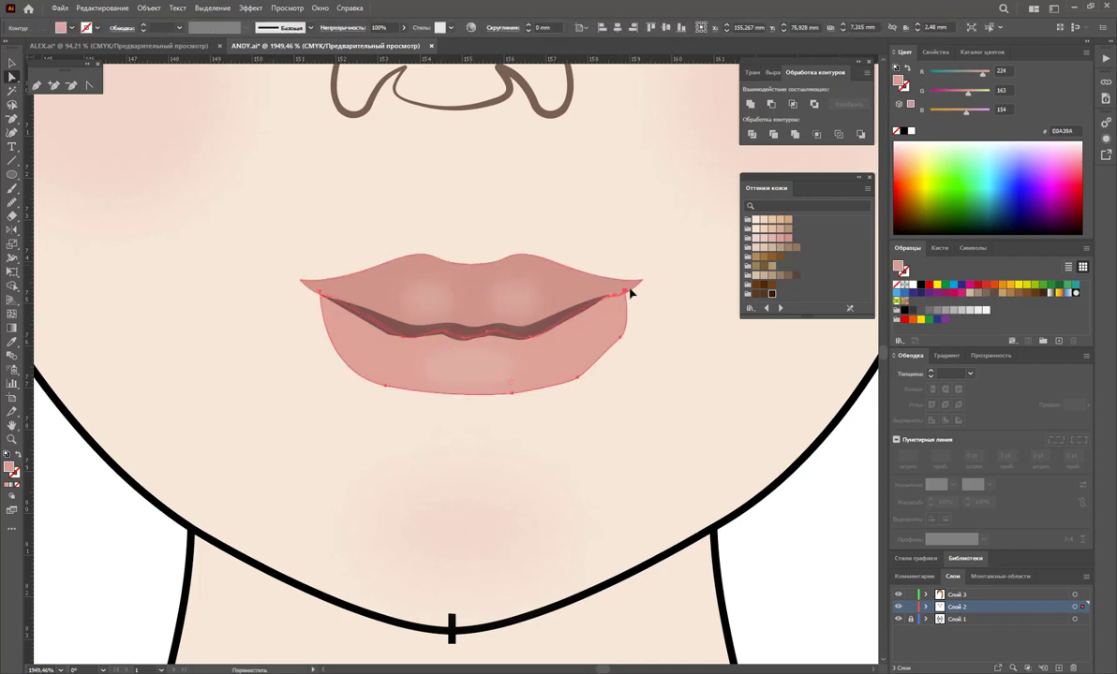
pyautogui.moveTo(631, 294); pyautogui.dragTo(638, 283)
pyautogui.hotkey('ctrl', 'z')
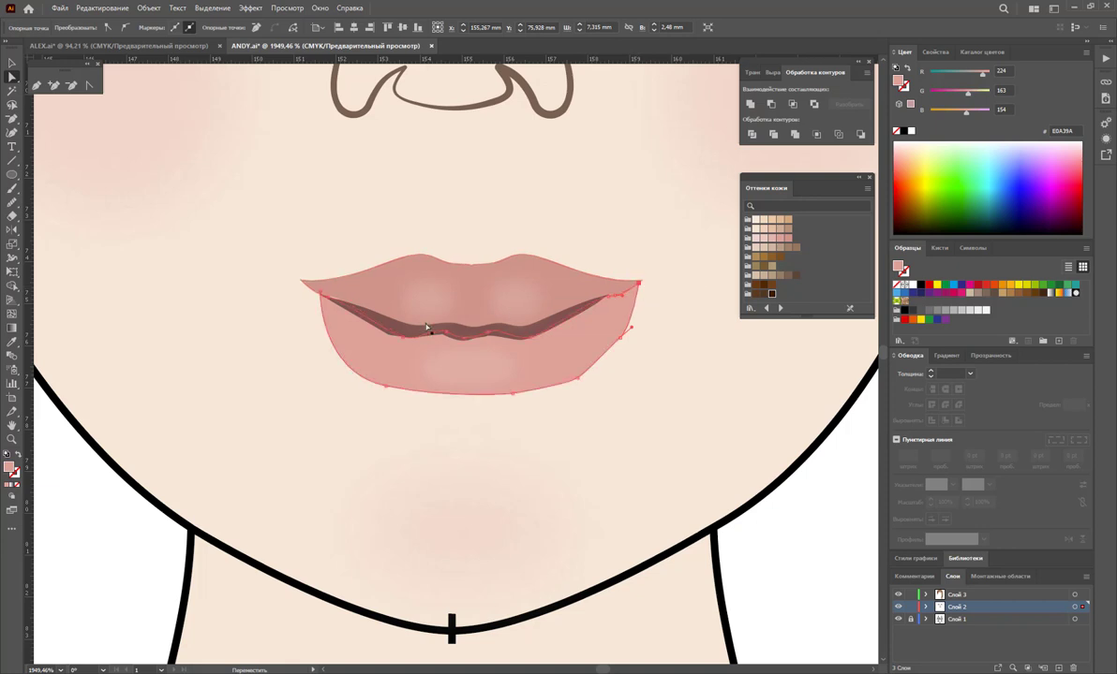
# Reshape the lower lip's corners and bottom curve, then smooth its lower edge
pyautogui.moveTo(325, 298); pyautogui.dragTo(302, 282)
pyautogui.keyDown('shift'); pyautogui.click(469, 379); pyautogui.keyUp('shift')
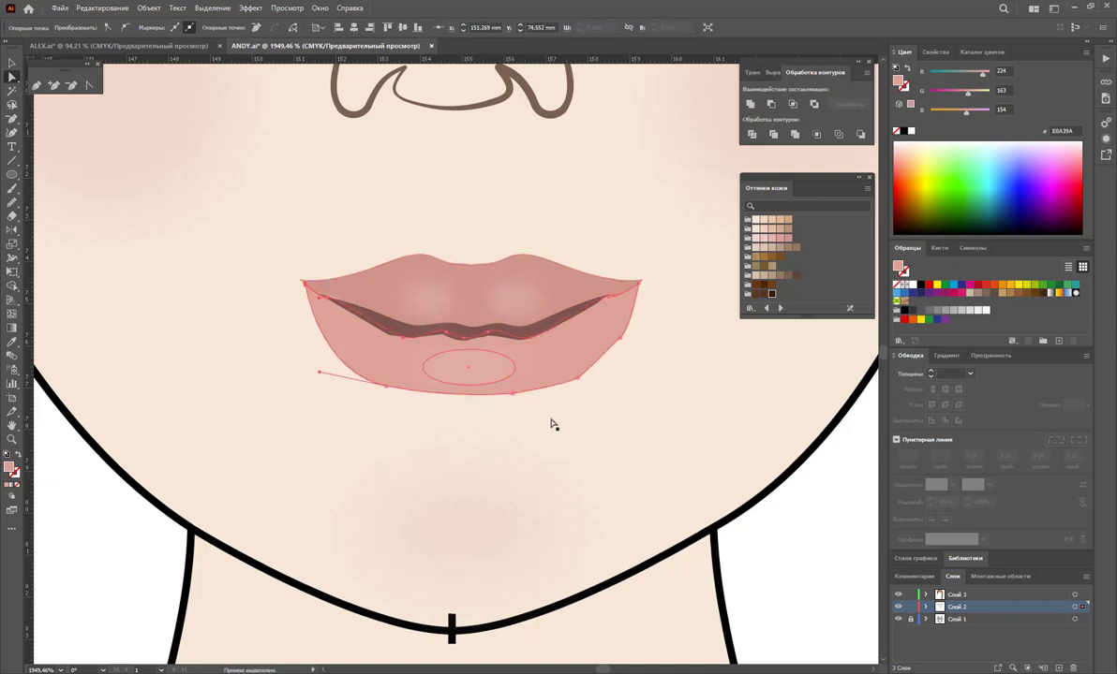
pyautogui.moveTo(512, 393); pyautogui.dragTo(510, 401)
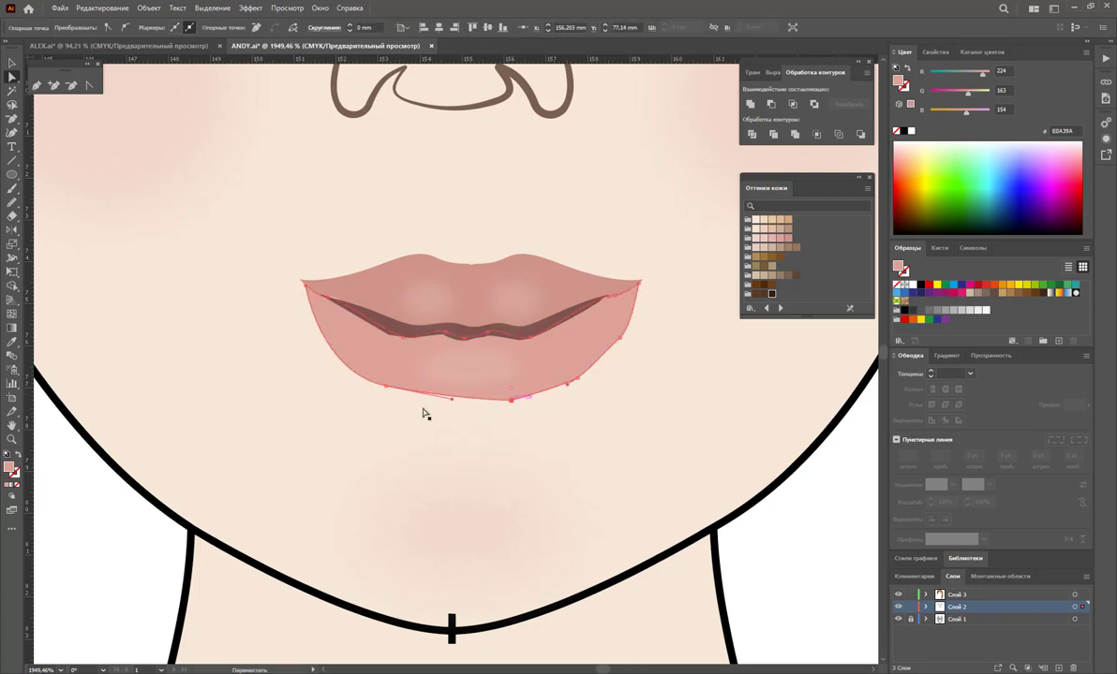
pyautogui.moveTo(386, 392); pyautogui.dragTo(389, 397)
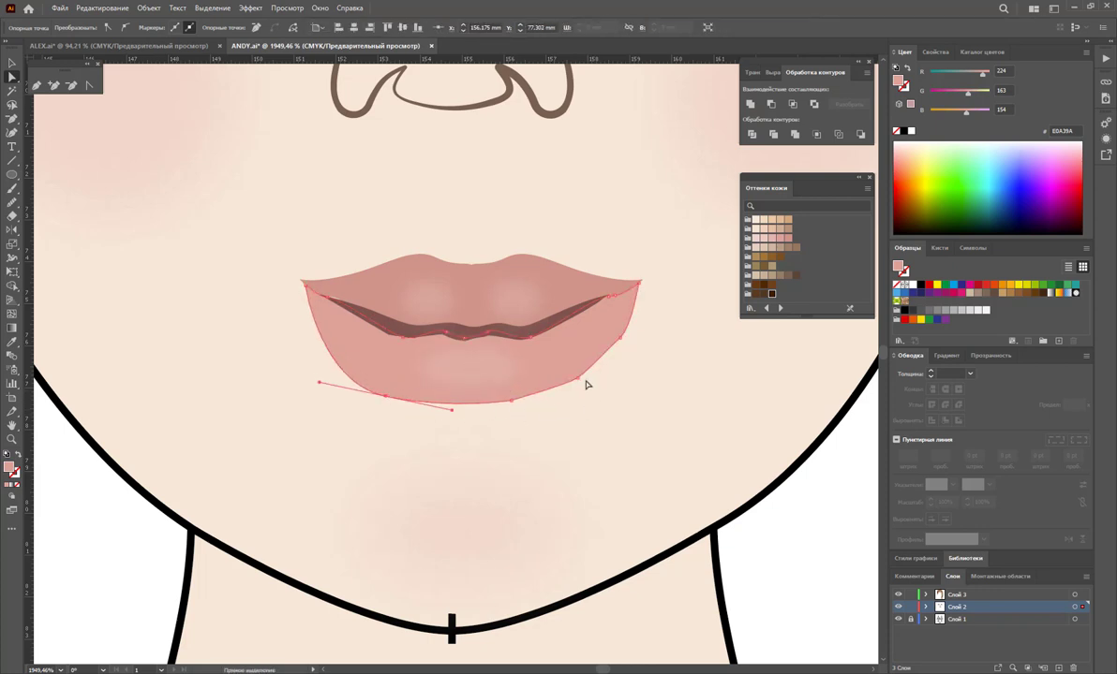
pyautogui.moveTo(587, 385); pyautogui.dragTo(581, 385)
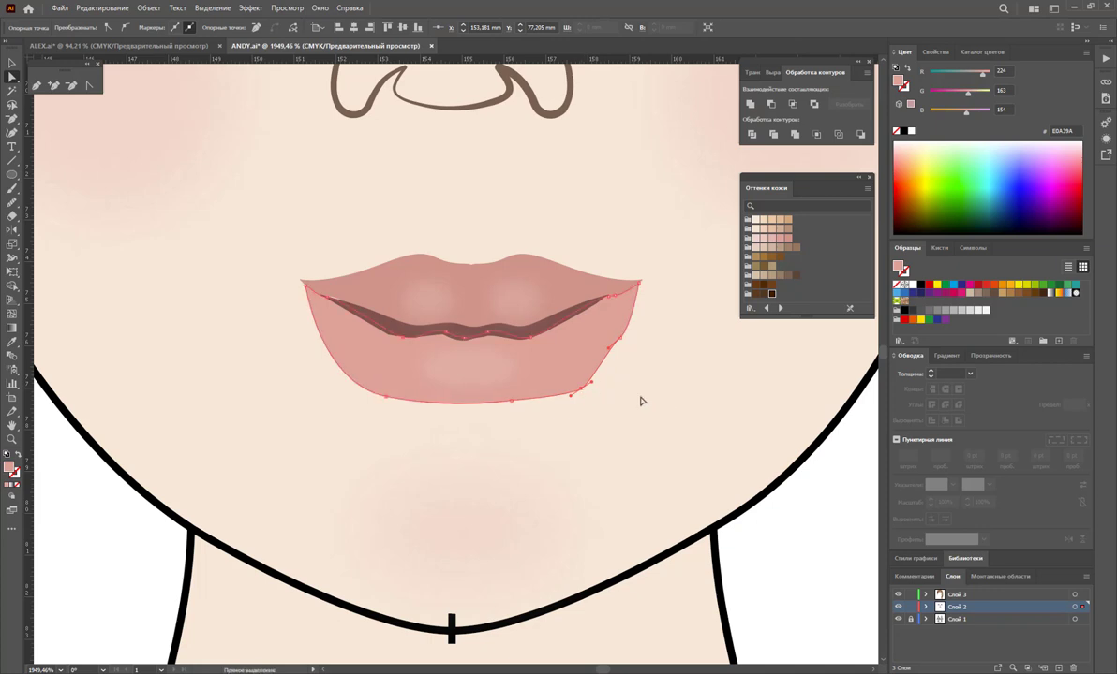
pyautogui.moveTo(622, 335); pyautogui.dragTo(634, 333)
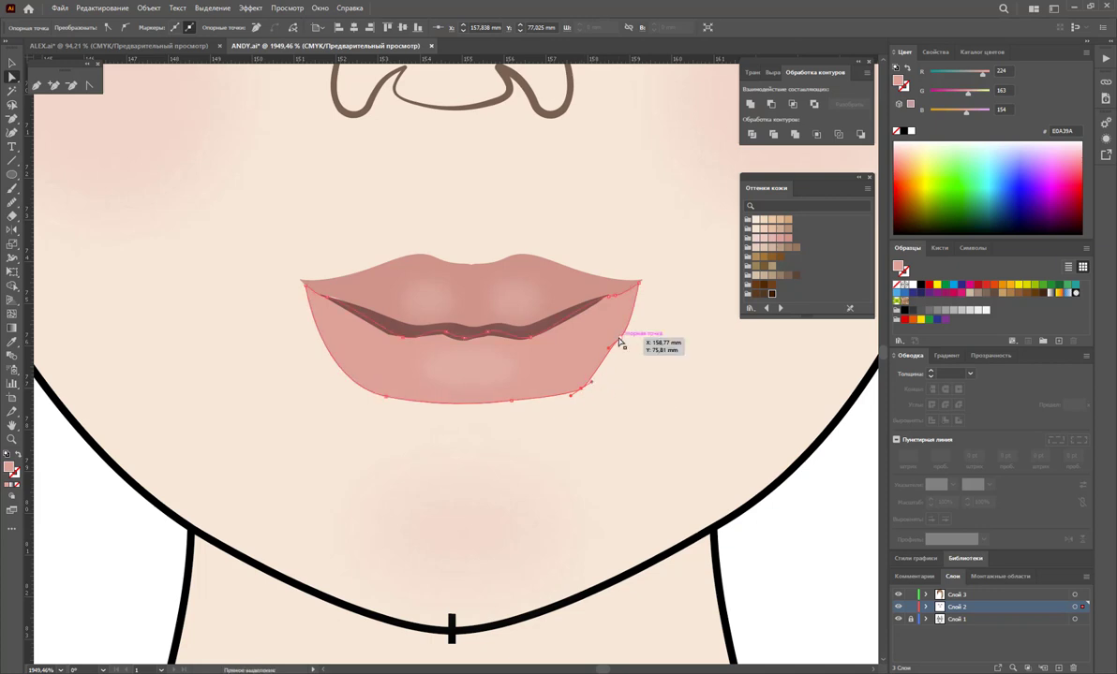
pyautogui.click(14, 202)
pyautogui.moveTo(565, 397)
pyautogui.mouseDown()
pyautogui.moveTo(600, 356)
pyautogui.moveTo(561, 392)
pyautogui.mouseUp()
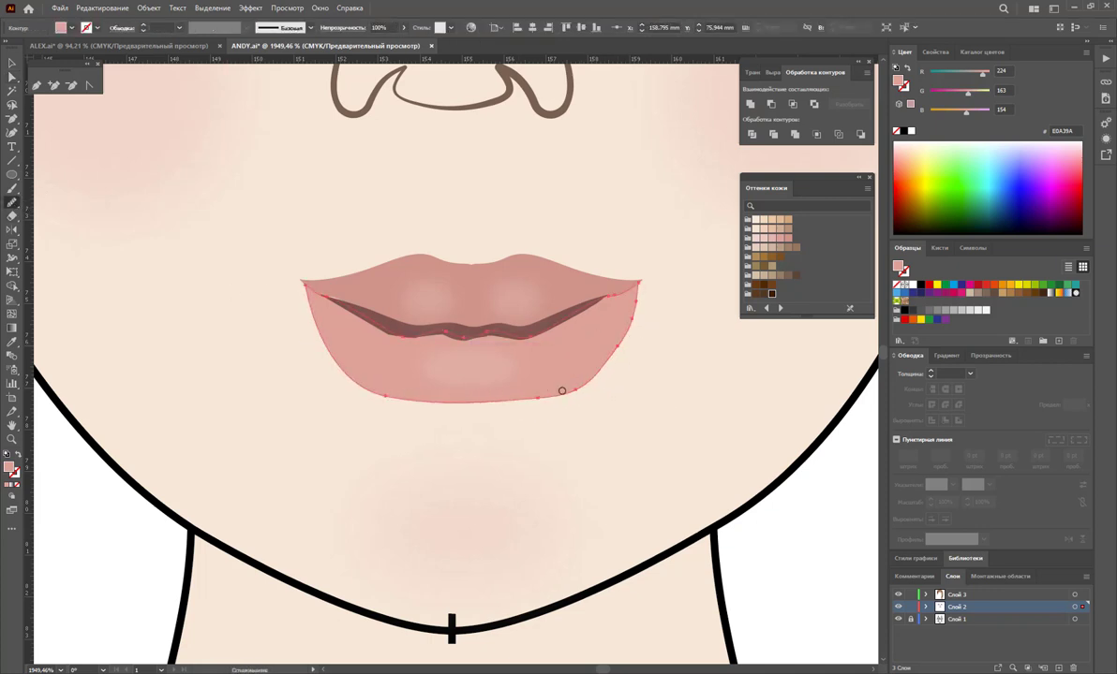
pyautogui.moveTo(303, 331); pyautogui.dragTo(515, 408)
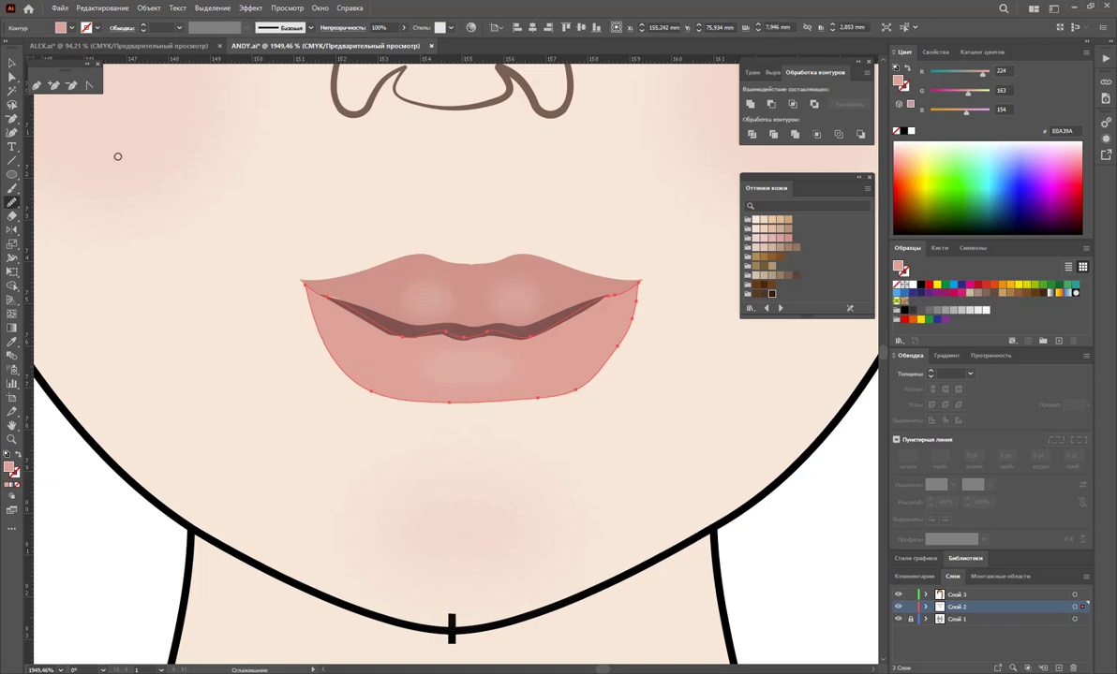
# Deselect, zoom out to check the face, then zoom back in on the lips
pyautogui.press('v')
pyautogui.click(231, 325)
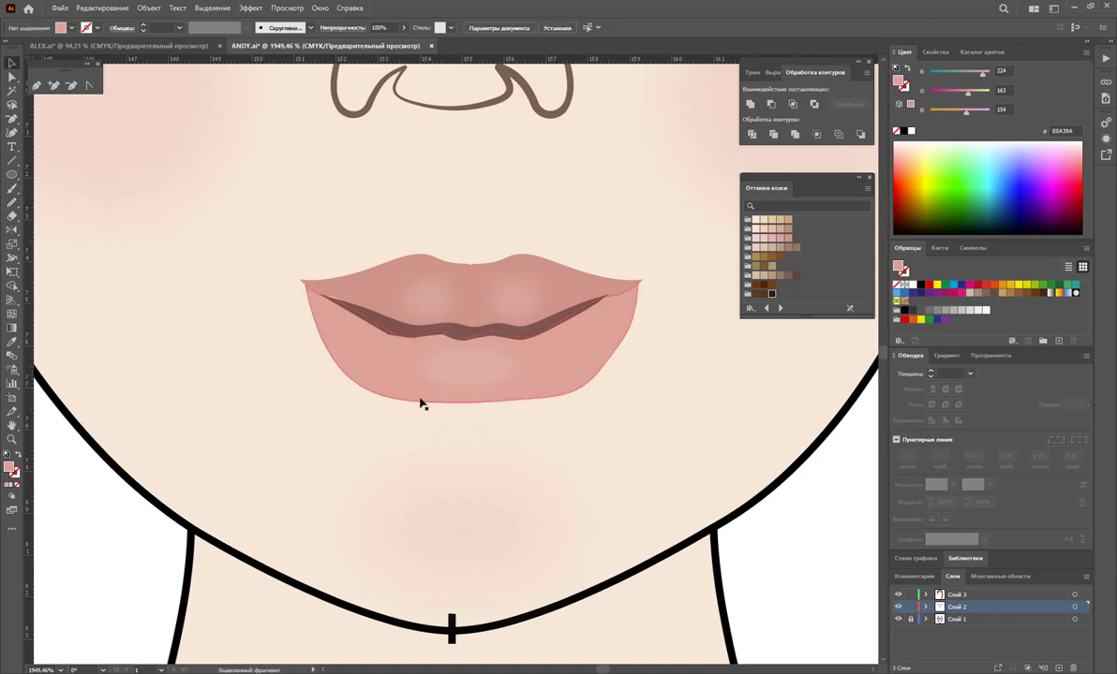
pyautogui.press('z')
pyautogui.keyDown('alt'); pyautogui.click(404, 386); pyautogui.keyUp('alt')
pyautogui.keyDown('alt'); pyautogui.click(436, 374); pyautogui.keyUp('alt')
pyautogui.keyDown('alt'); pyautogui.click(469, 381); pyautogui.keyUp('alt')
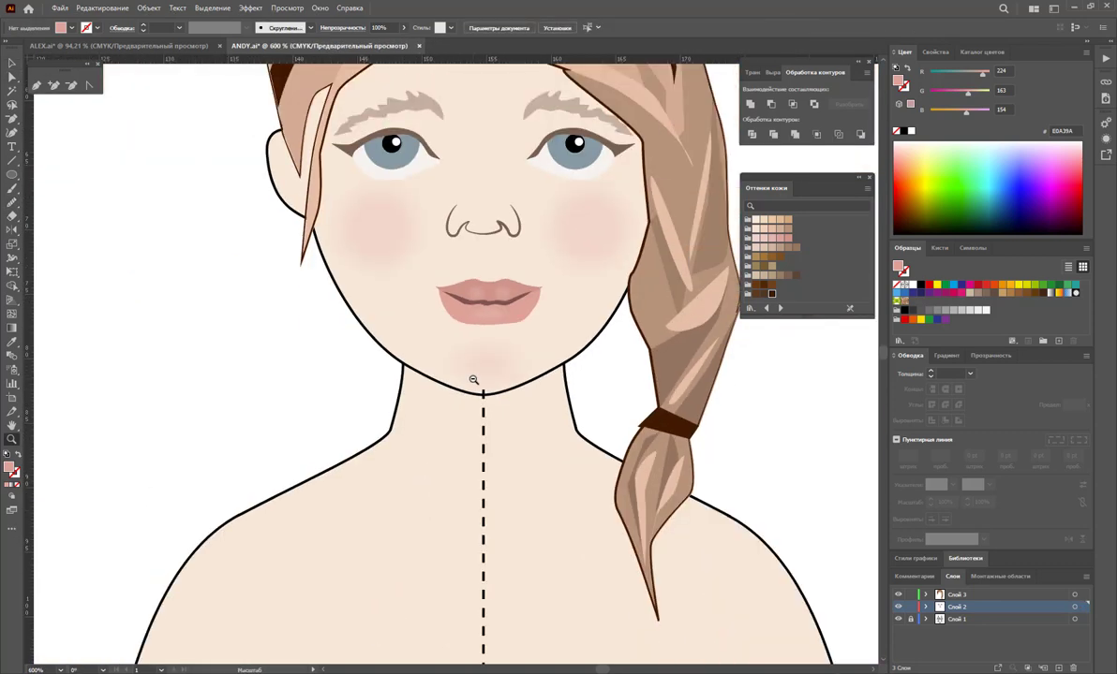
pyautogui.keyDown('alt'); pyautogui.click(494, 375); pyautogui.keyUp('alt')
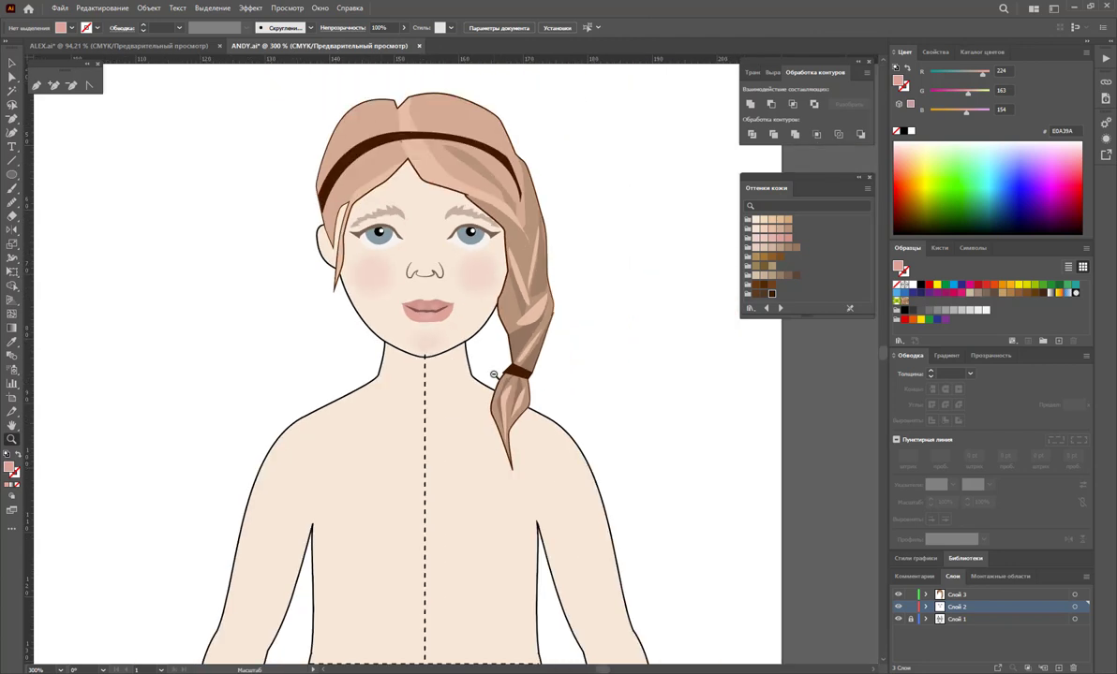
pyautogui.moveTo(435, 322); pyautogui.dragTo(725, 389)
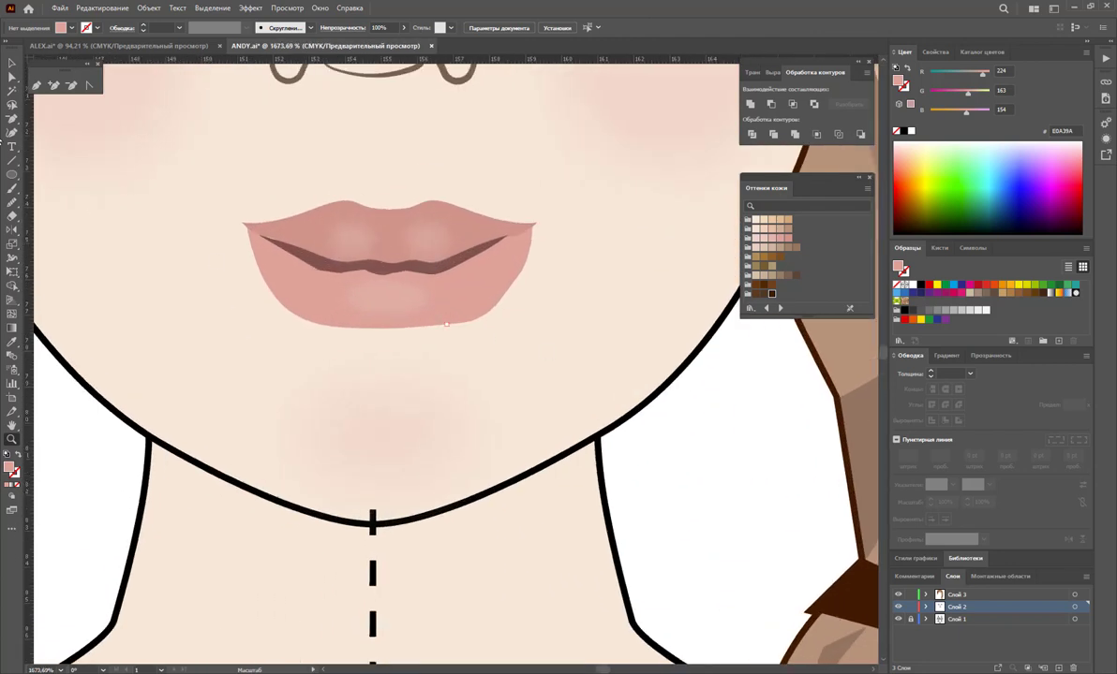
# Nudge the lower lip's lower-left and lower-right anchors to refine its rounded curve
pyautogui.click(71, 86)
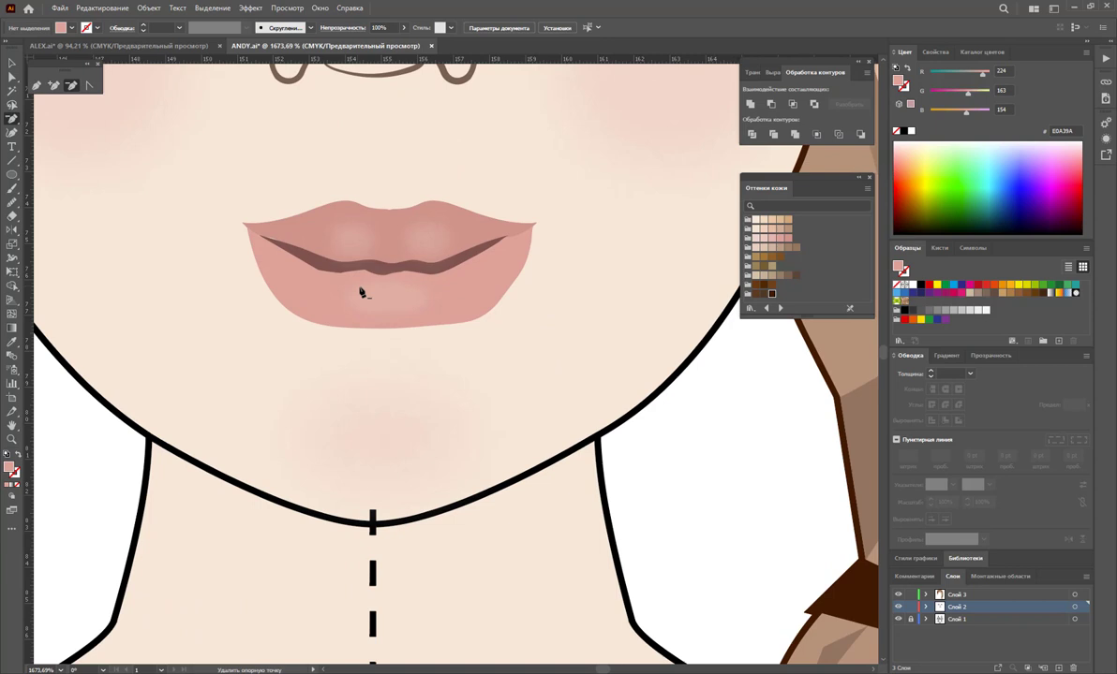
pyautogui.click(9, 78)
pyautogui.click(296, 294)
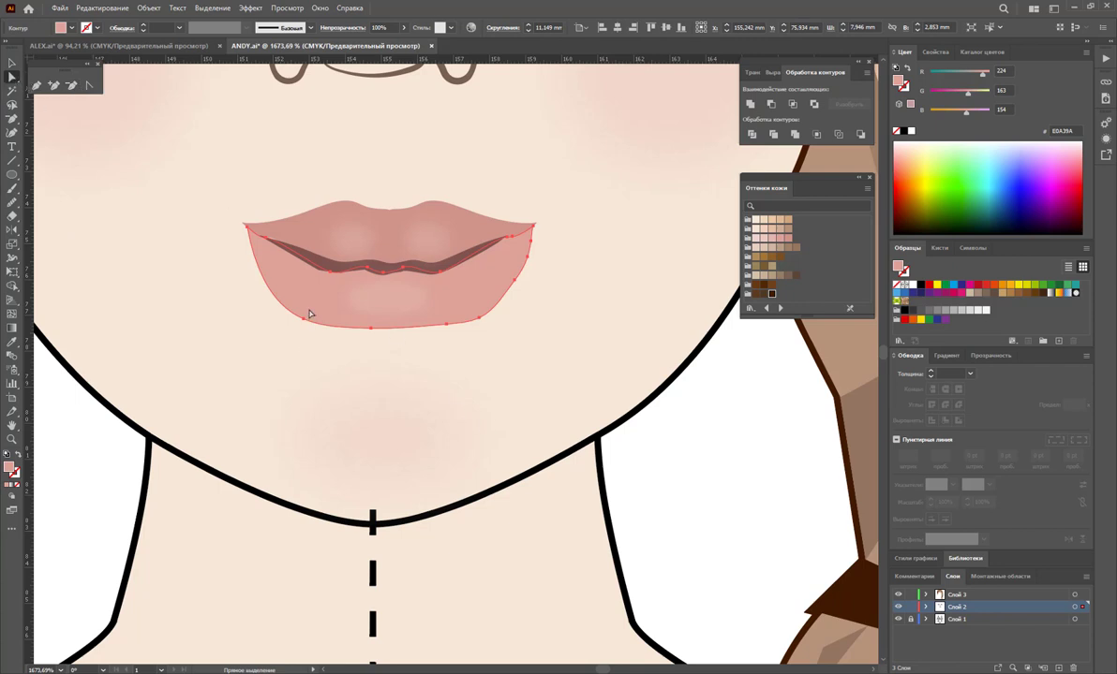
pyautogui.moveTo(303, 318); pyautogui.dragTo(319, 319)
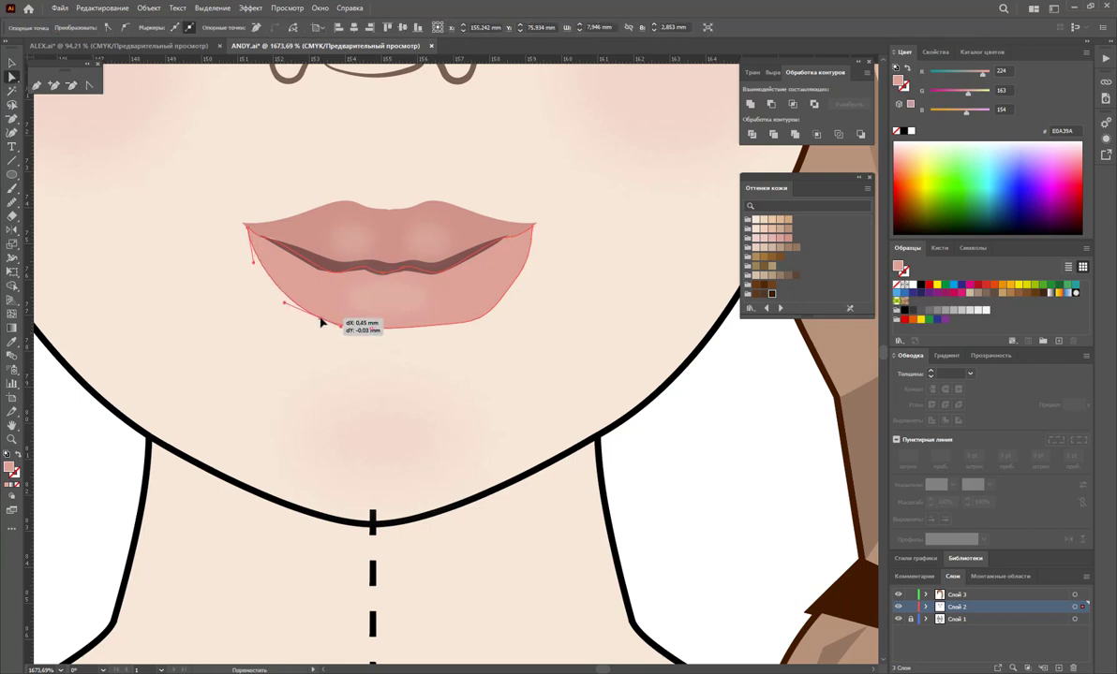
pyautogui.moveTo(484, 325)
pyautogui.mouseDown()
pyautogui.moveTo(474, 314)
pyautogui.moveTo(520, 284)
pyautogui.mouseUp()
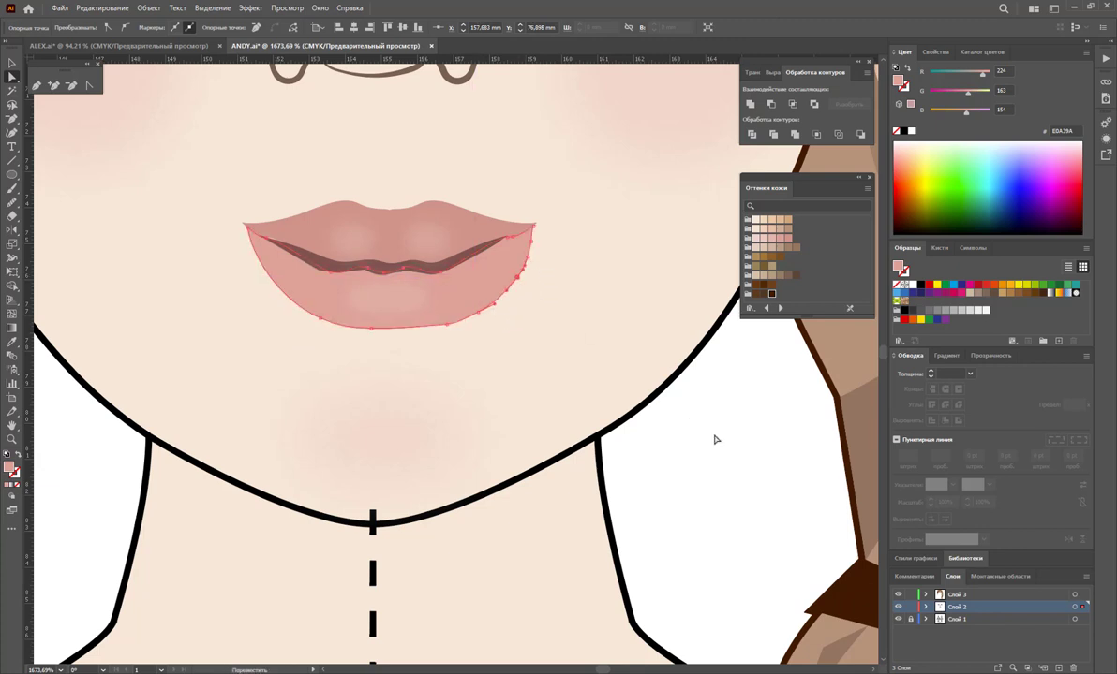
pyautogui.click(634, 399)
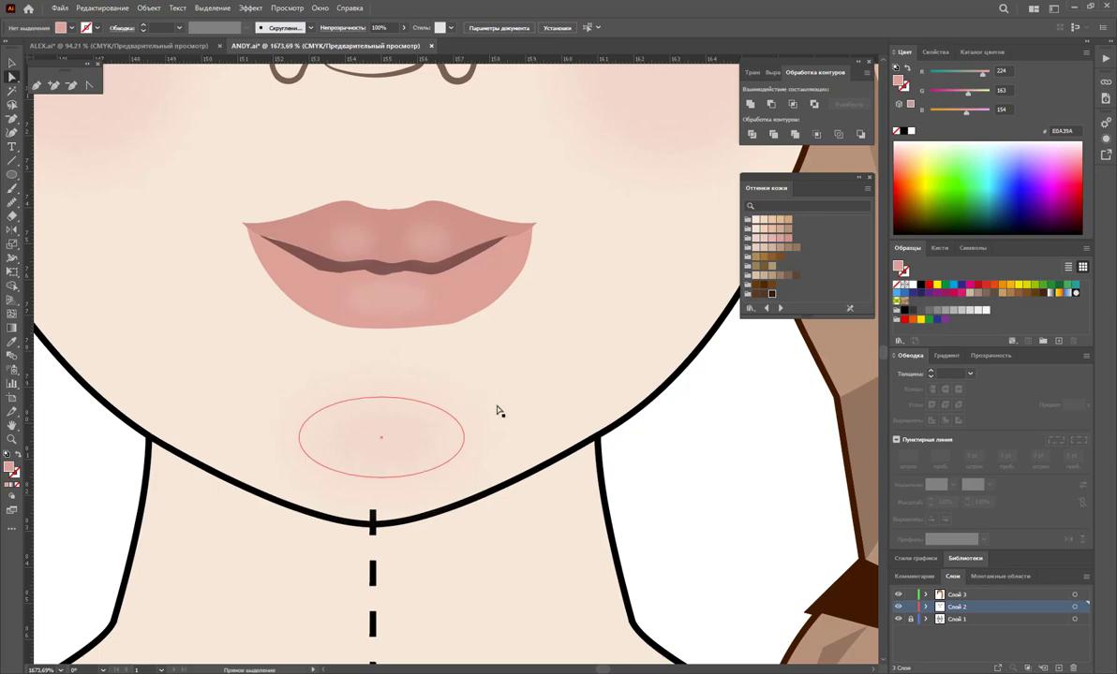
# Zoom out to the head and torso and set a lip shape's opacity to 47%
pyautogui.press('z')
pyautogui.keyDown('alt'); pyautogui.click(521, 412); pyautogui.keyUp('alt')
pyautogui.keyDown('alt'); pyautogui.click(436, 327); pyautogui.keyUp('alt')
pyautogui.keyDown('alt'); pyautogui.click(496, 402); pyautogui.keyUp('alt')
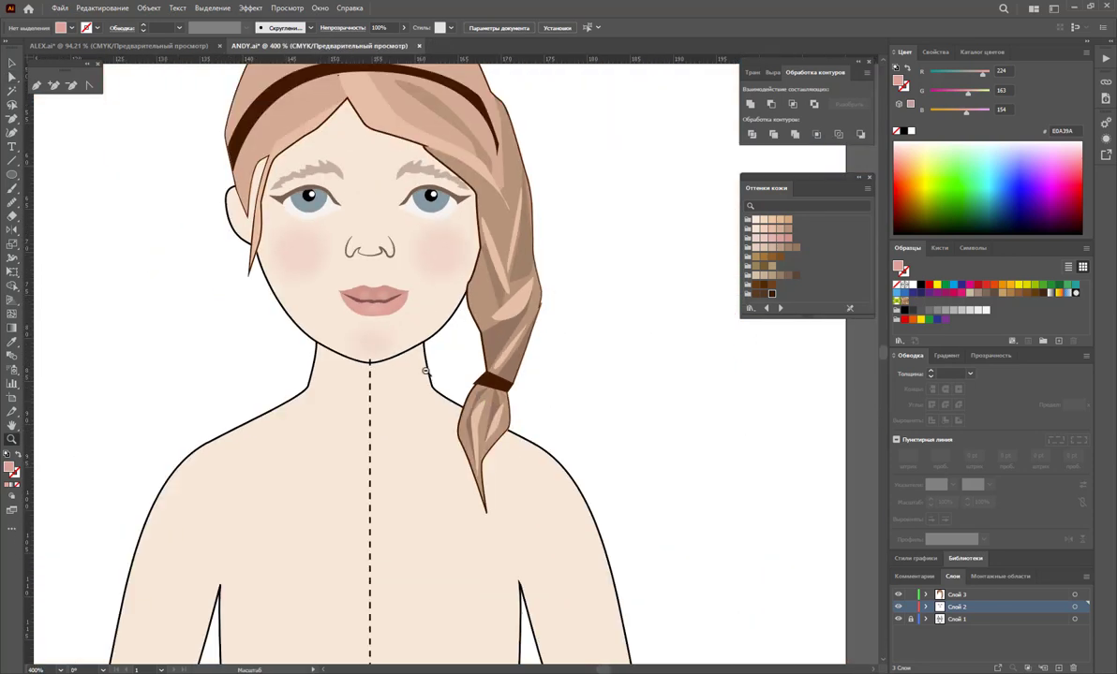
pyautogui.keyDown('alt'); pyautogui.click(463, 379); pyautogui.keyUp('alt')
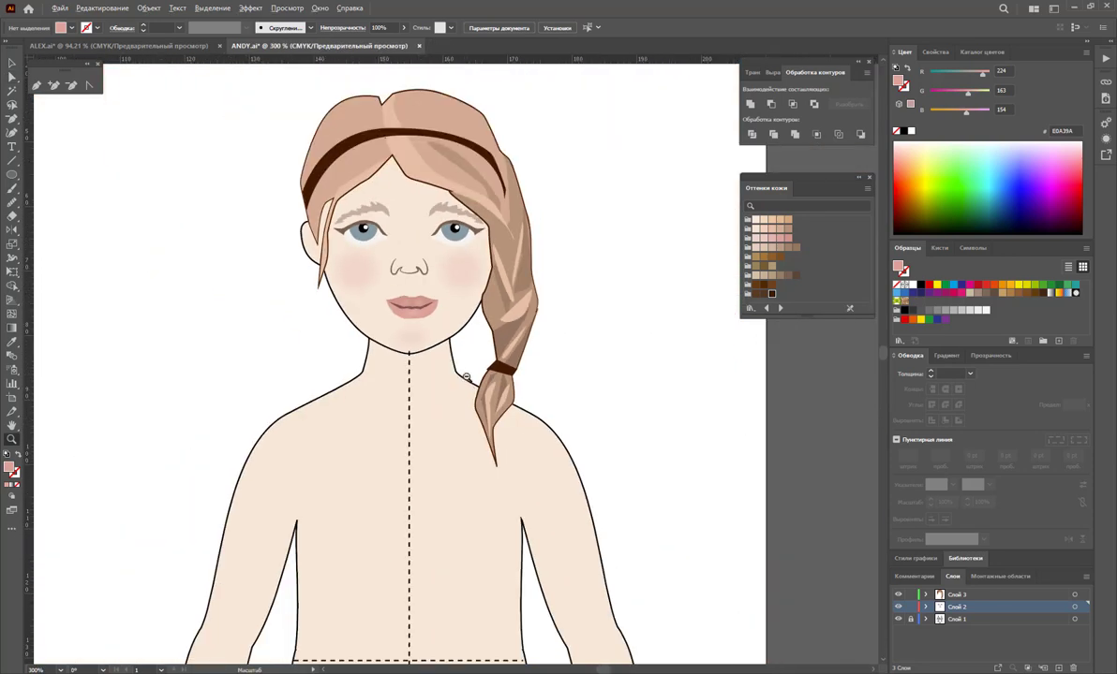
pyautogui.click(12, 76)
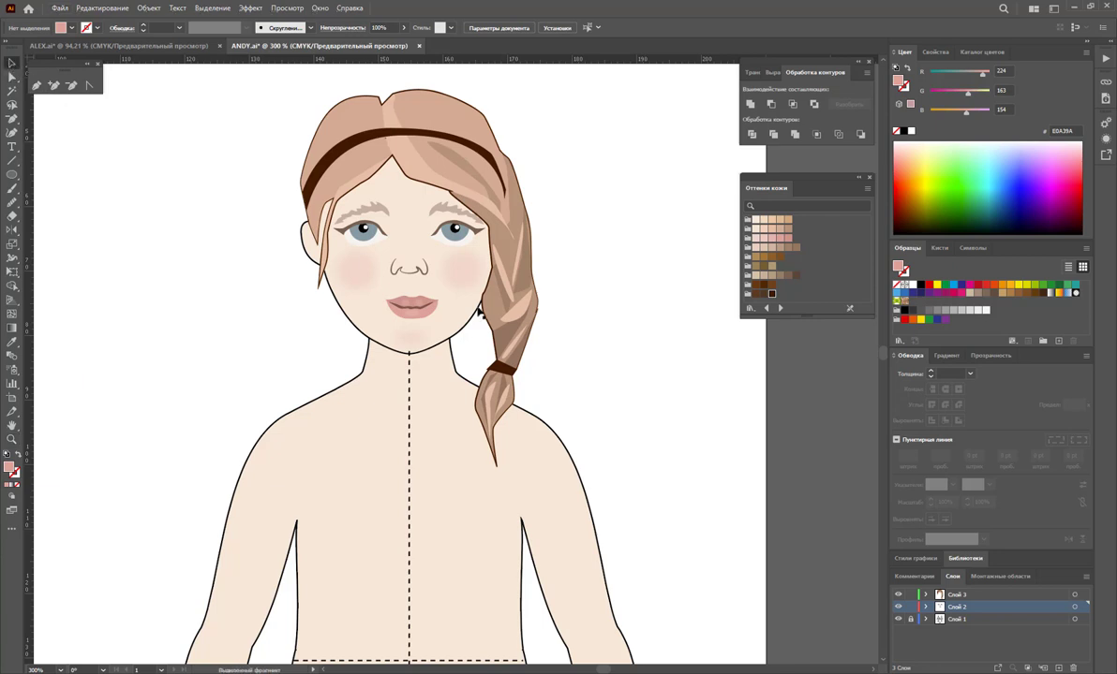
pyautogui.click(420, 307)
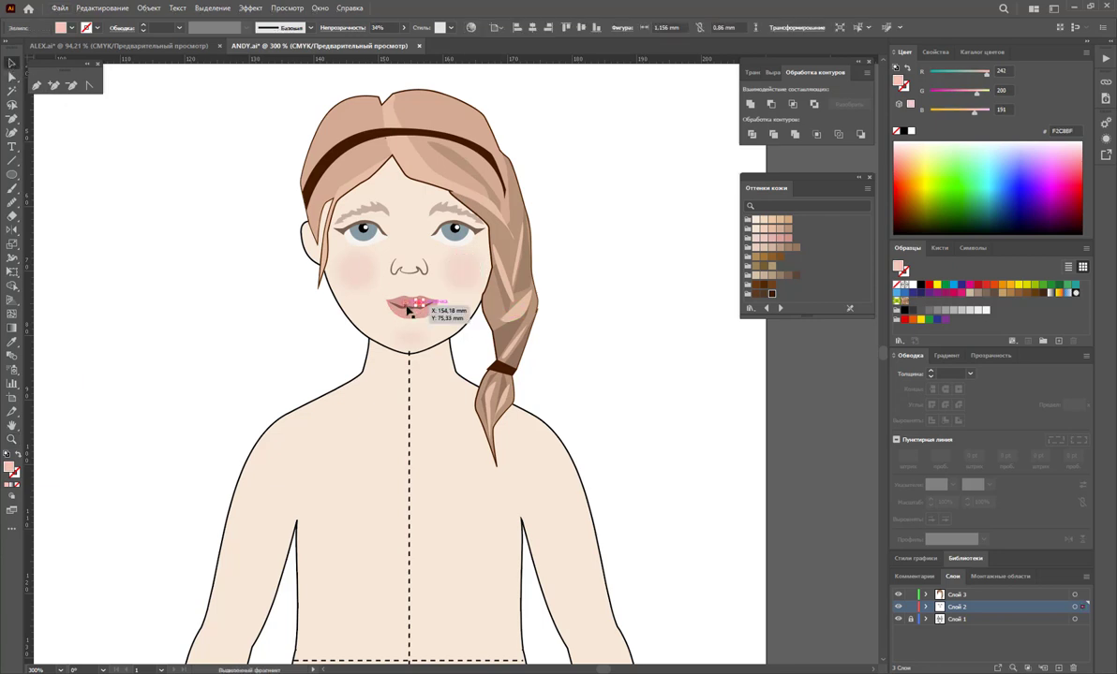
pyautogui.click(398, 312)
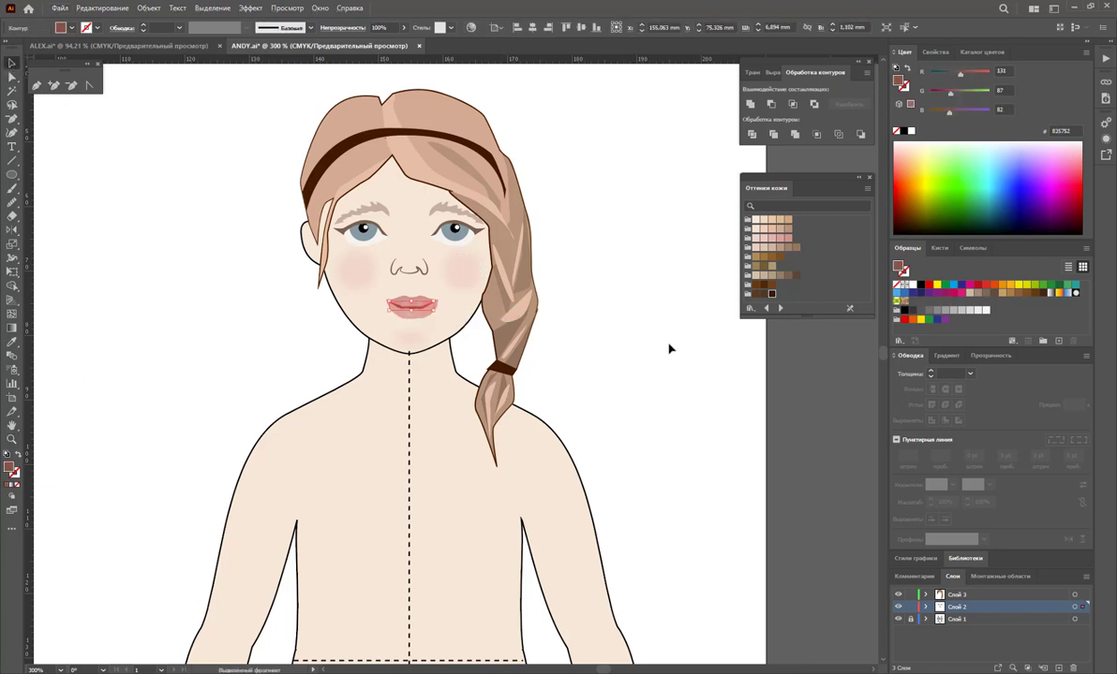
pyautogui.moveTo(379, 44); pyautogui.dragTo(377, 44)
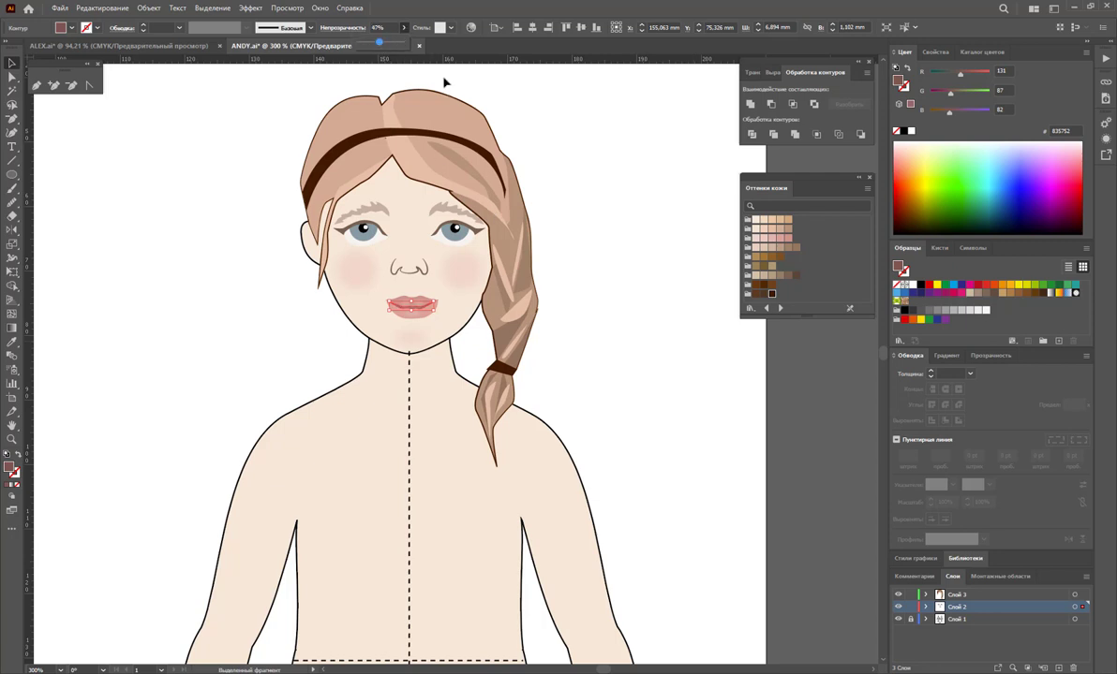
pyautogui.click(596, 156)
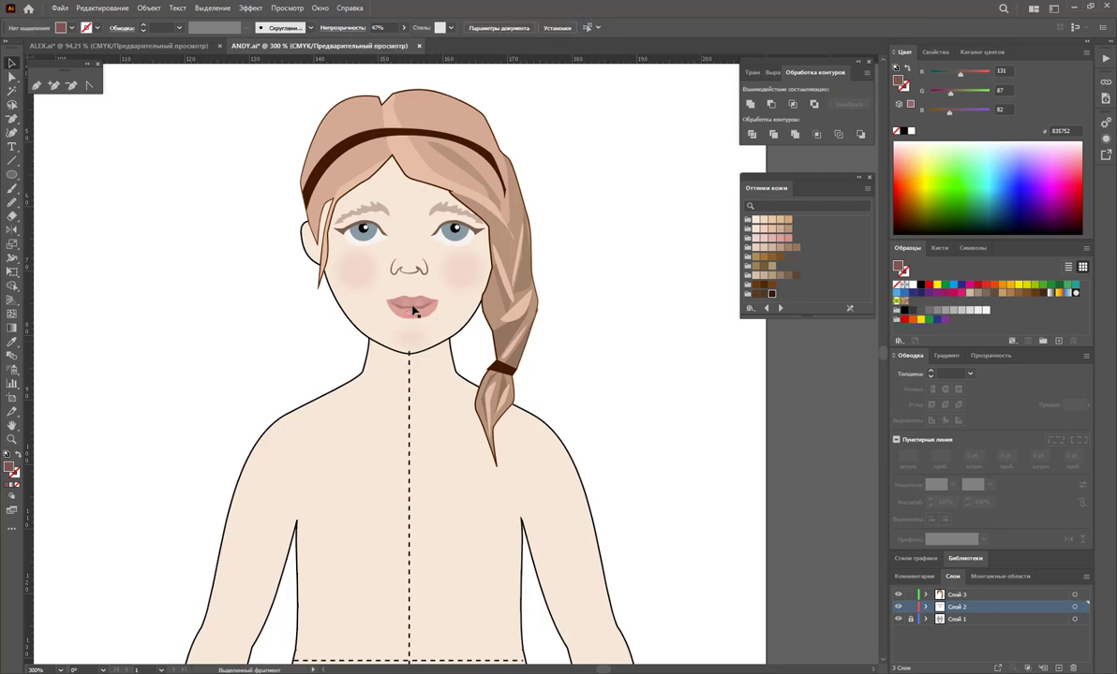
# Delete the dark line between the lips and select the lips shape
pyautogui.click(435, 307)
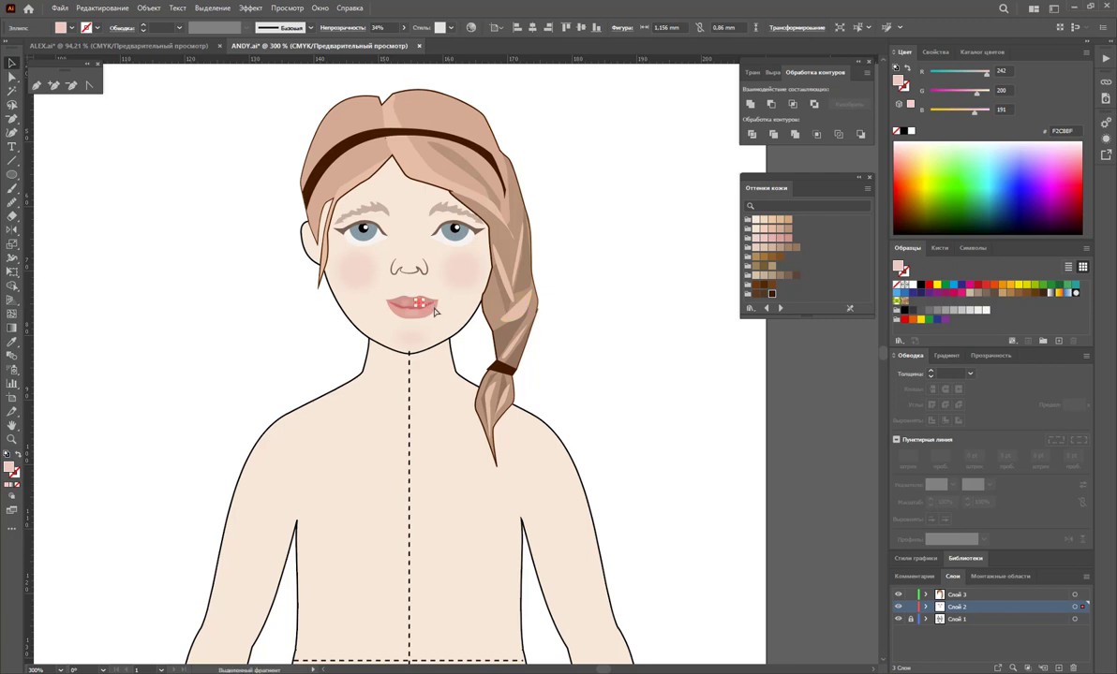
pyautogui.moveTo(424, 307); pyautogui.dragTo(646, 327)
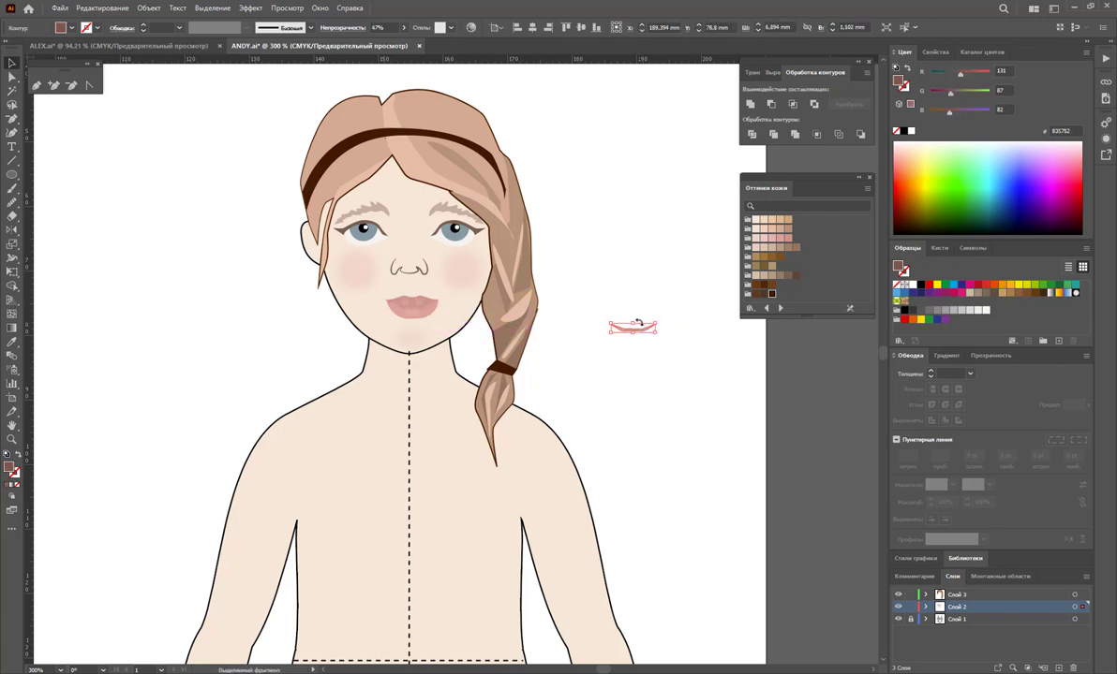
pyautogui.press('Delete')
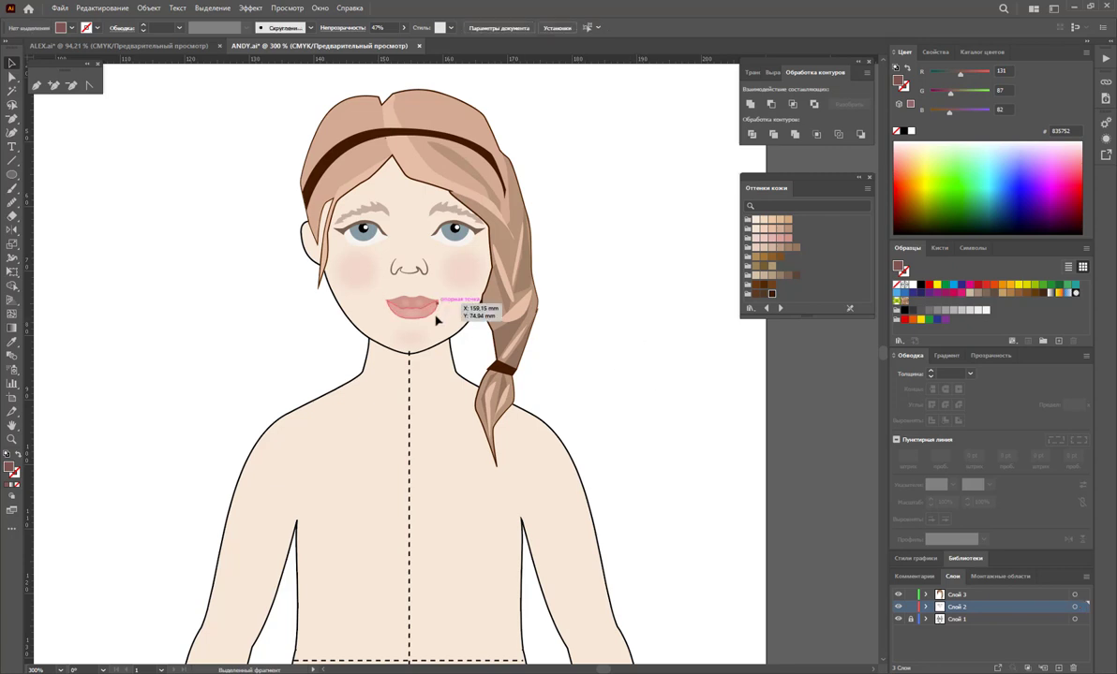
pyautogui.click(408, 309)
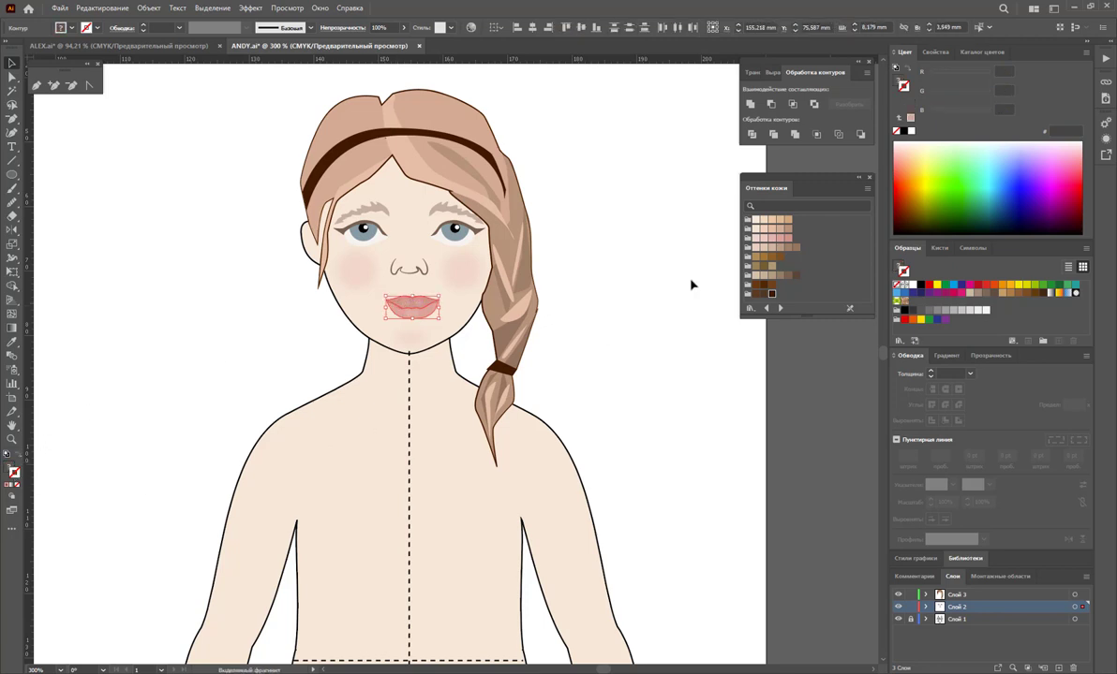
# Give the lips a dark brown 0.25 pt stroke with a variable width profile
pyautogui.click(779, 256)
pyautogui.click(970, 373)
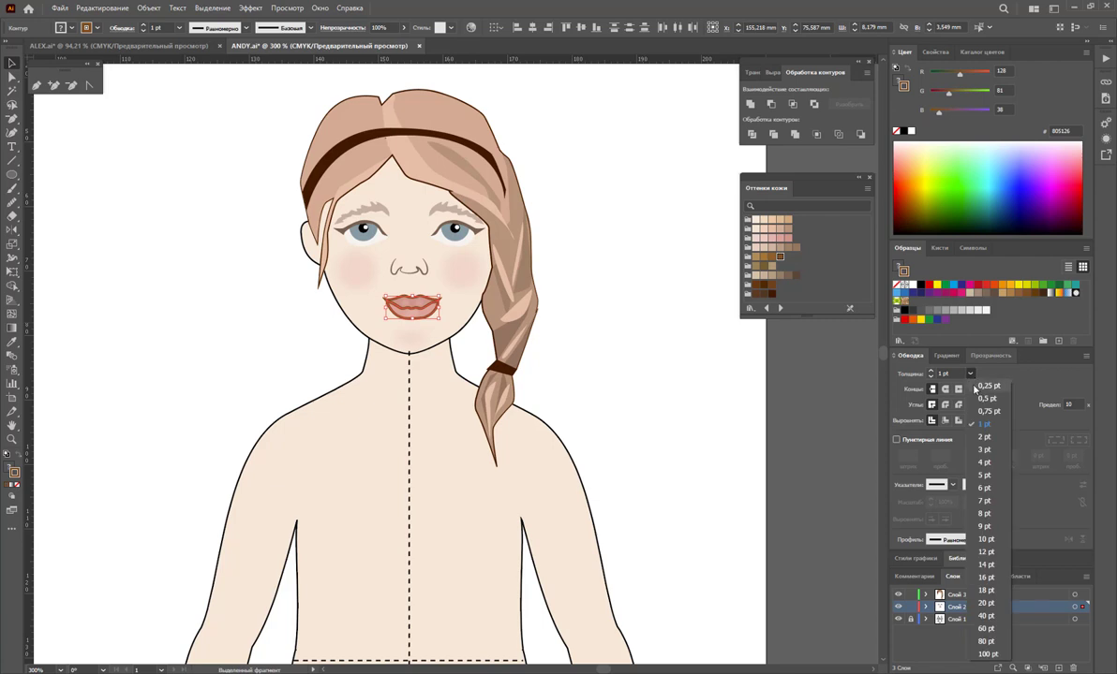
pyautogui.click(995, 414)
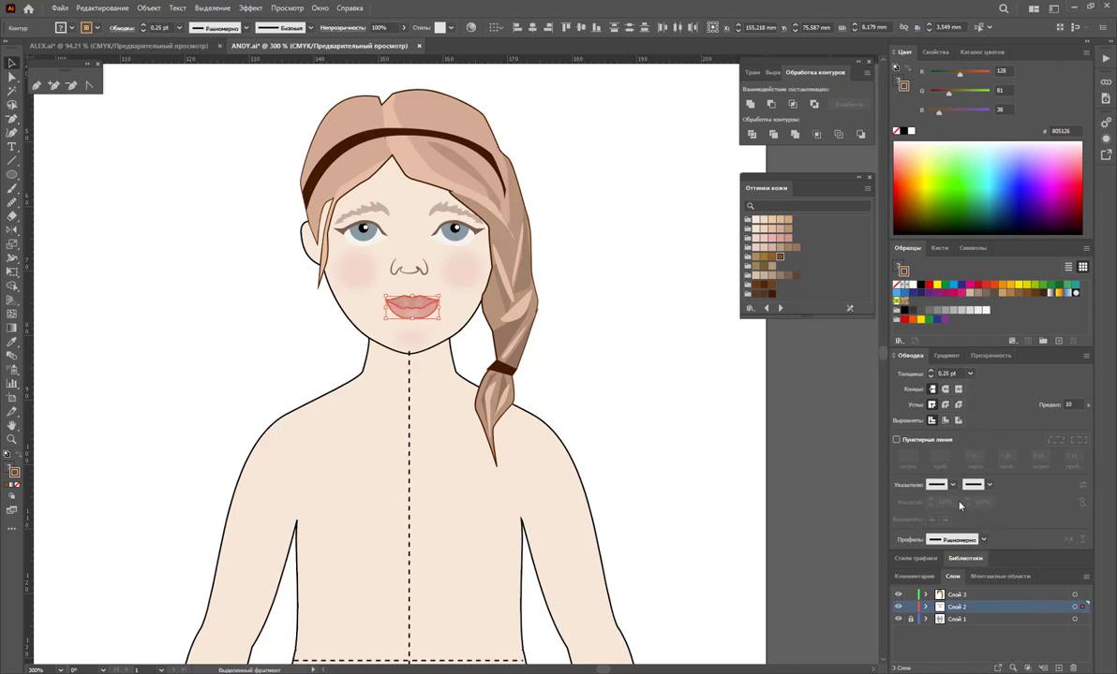
pyautogui.click(982, 539)
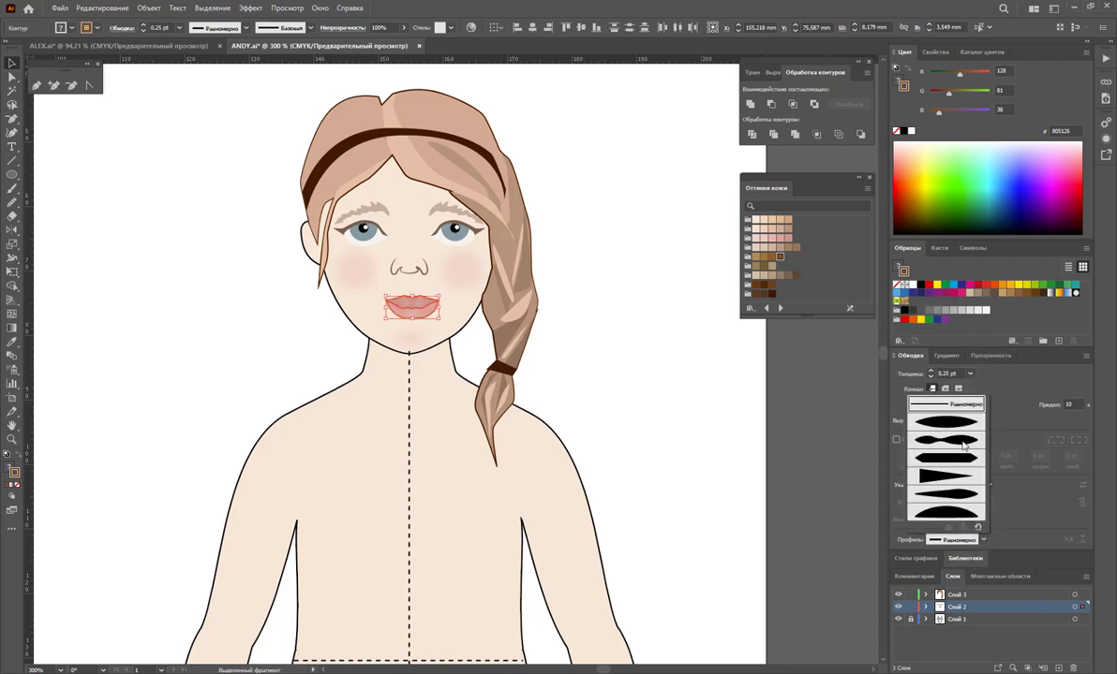
pyautogui.click(730, 431)
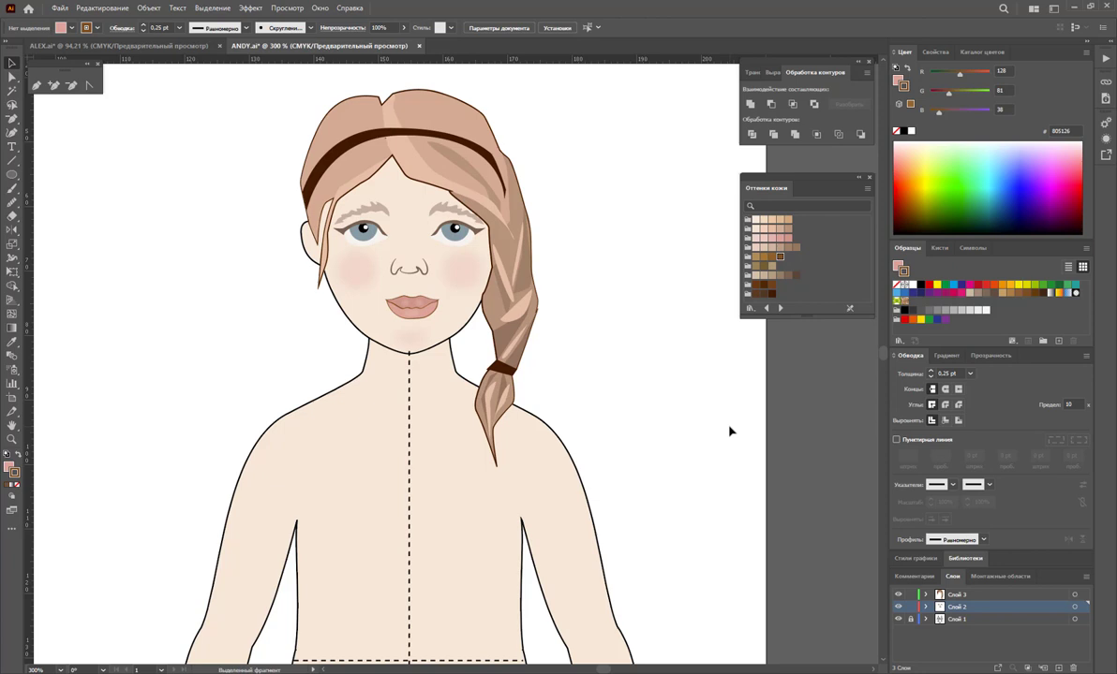
pyautogui.click(473, 243)
pyautogui.click(643, 301)
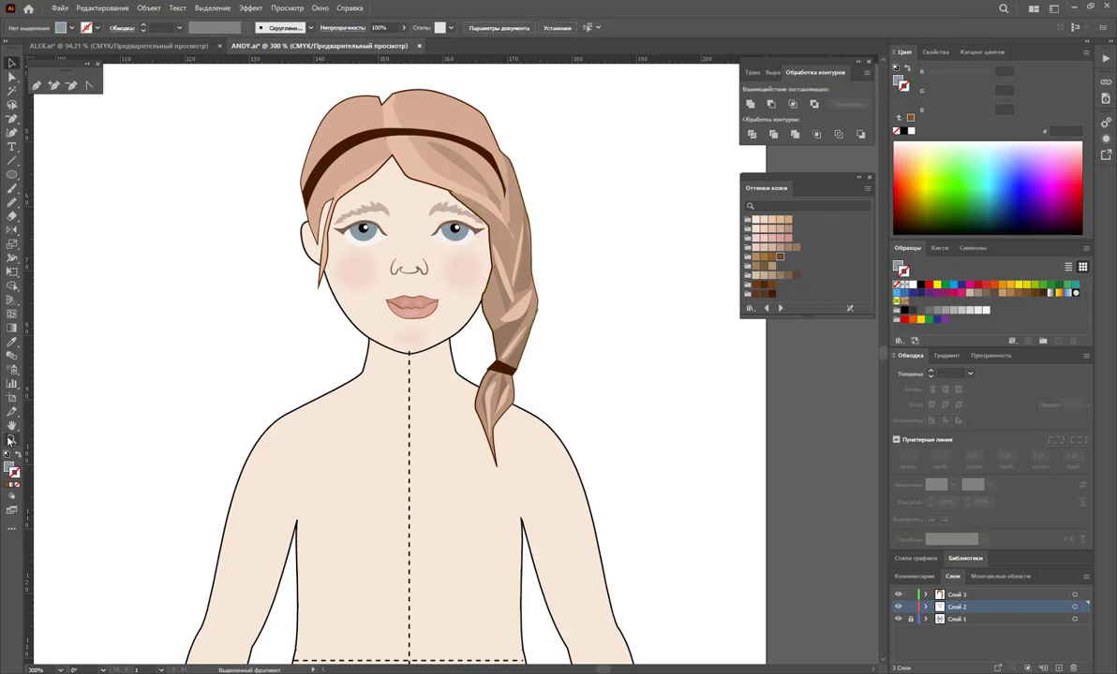
# Zoom in on the face and give both eye whites a brown stroke
pyautogui.press('z')
pyautogui.moveTo(408, 229); pyautogui.dragTo(580, 321)
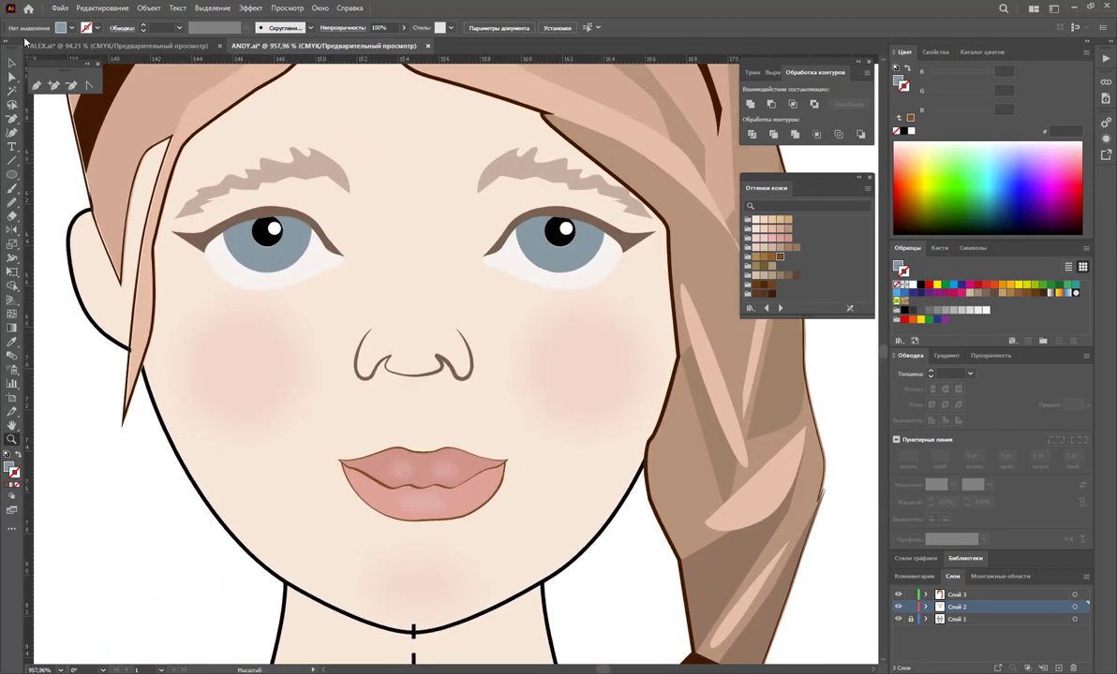
pyautogui.click(12, 77)
pyautogui.click(219, 267)
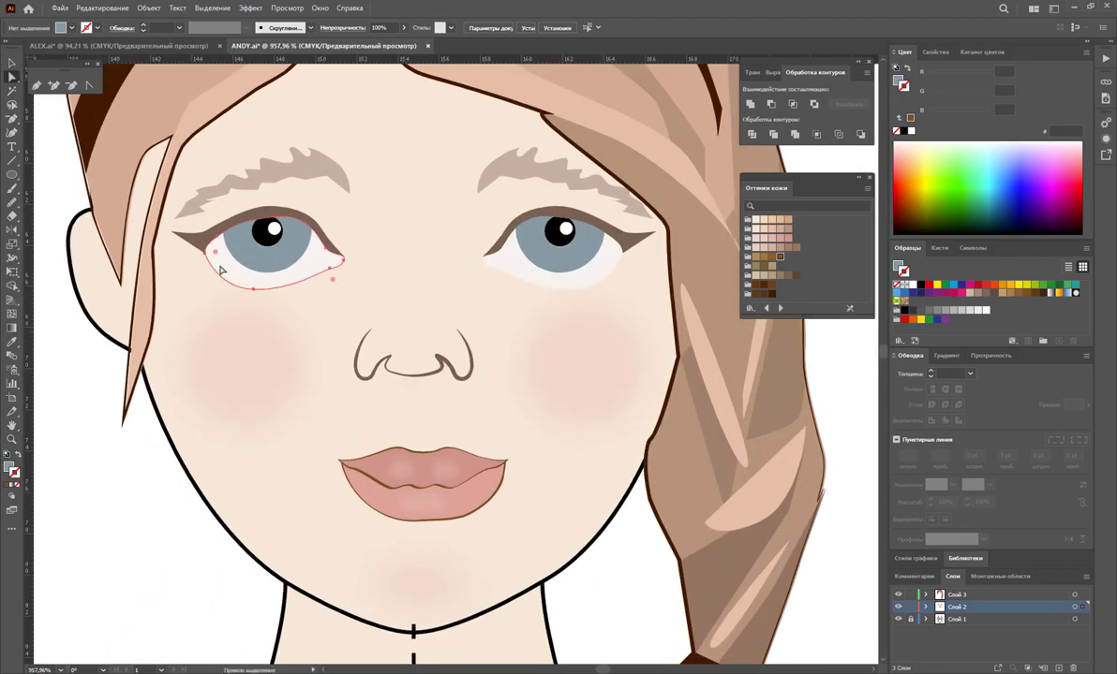
pyautogui.keyDown('shift'); pyautogui.click(590, 267); pyautogui.keyUp('shift')
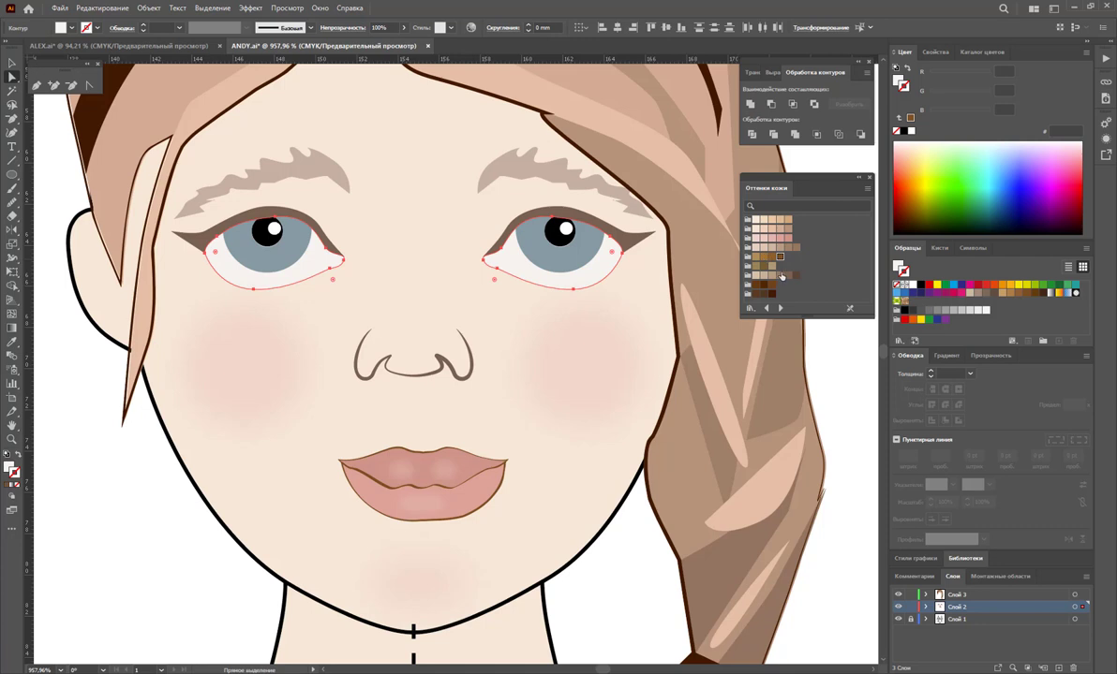
pyautogui.click(782, 276)
# Set the eye outlines to 0.1 pt with a tapered width profile
pyautogui.click(969, 374)
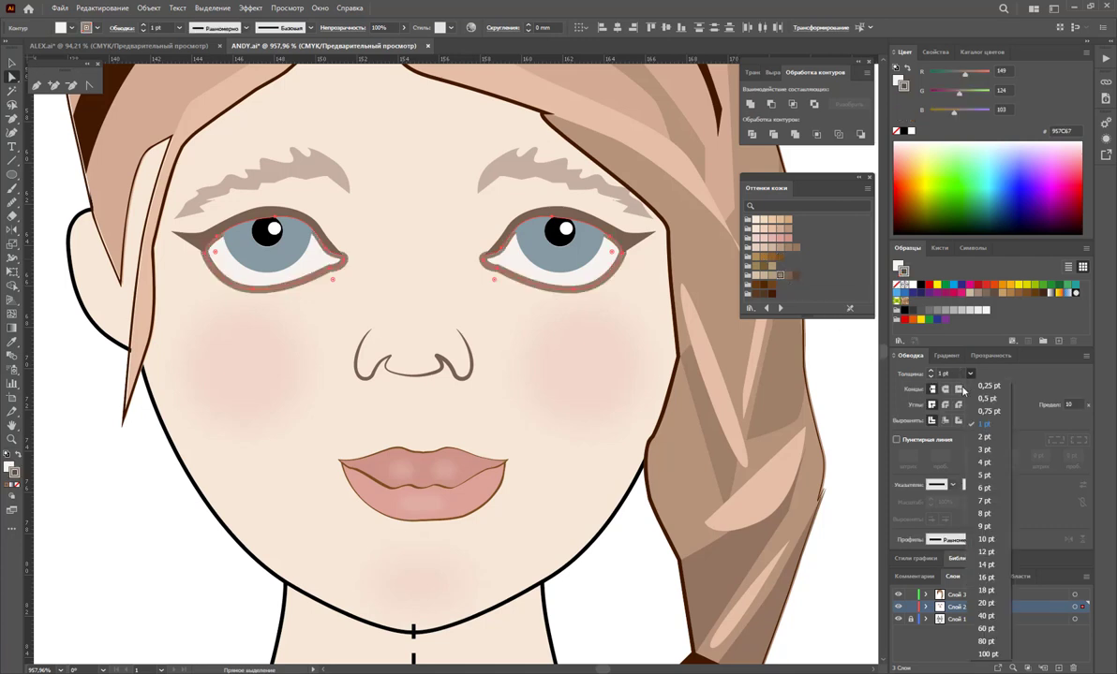
pyautogui.click(986, 385)
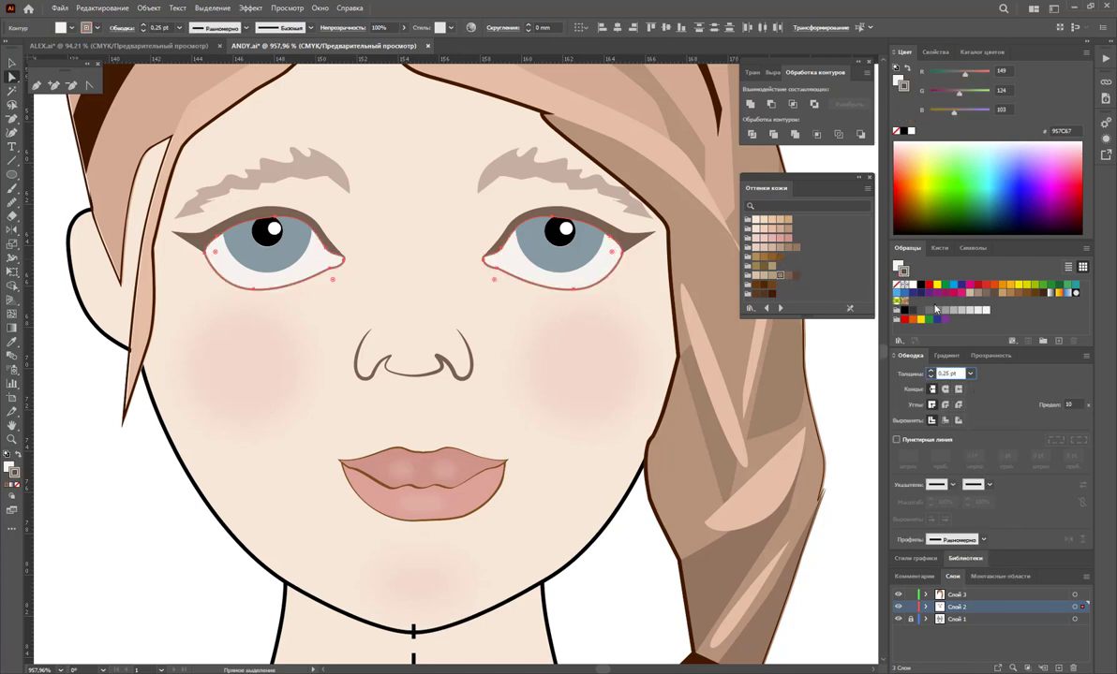
pyautogui.write('0,1')
pyautogui.press('Return')
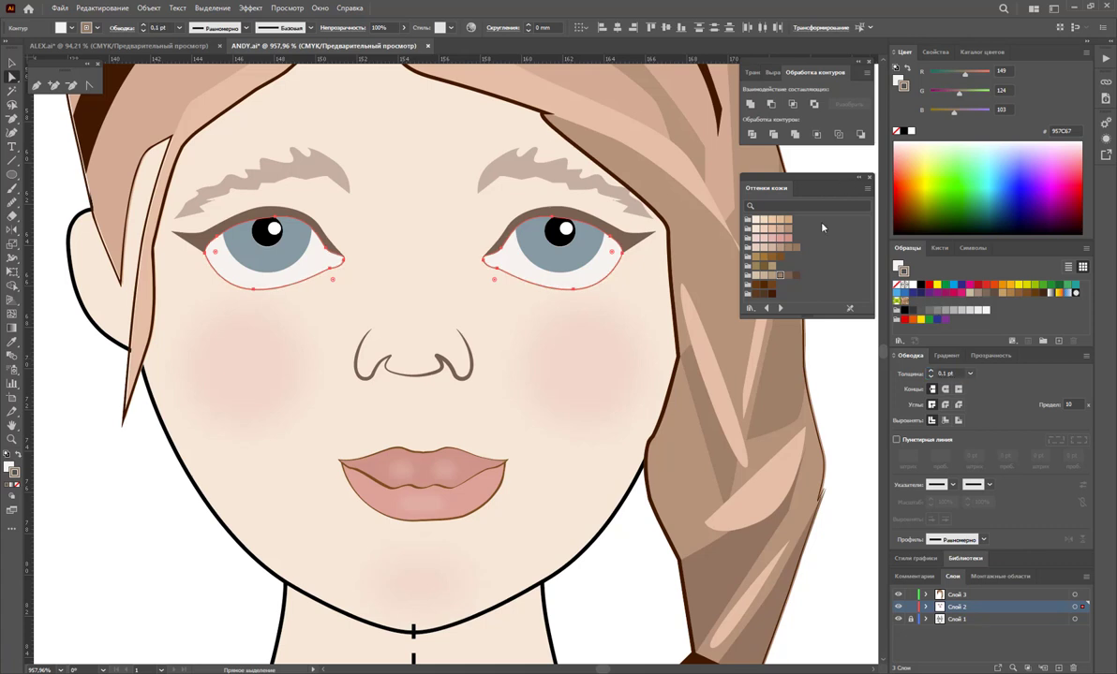
pyautogui.click(983, 541)
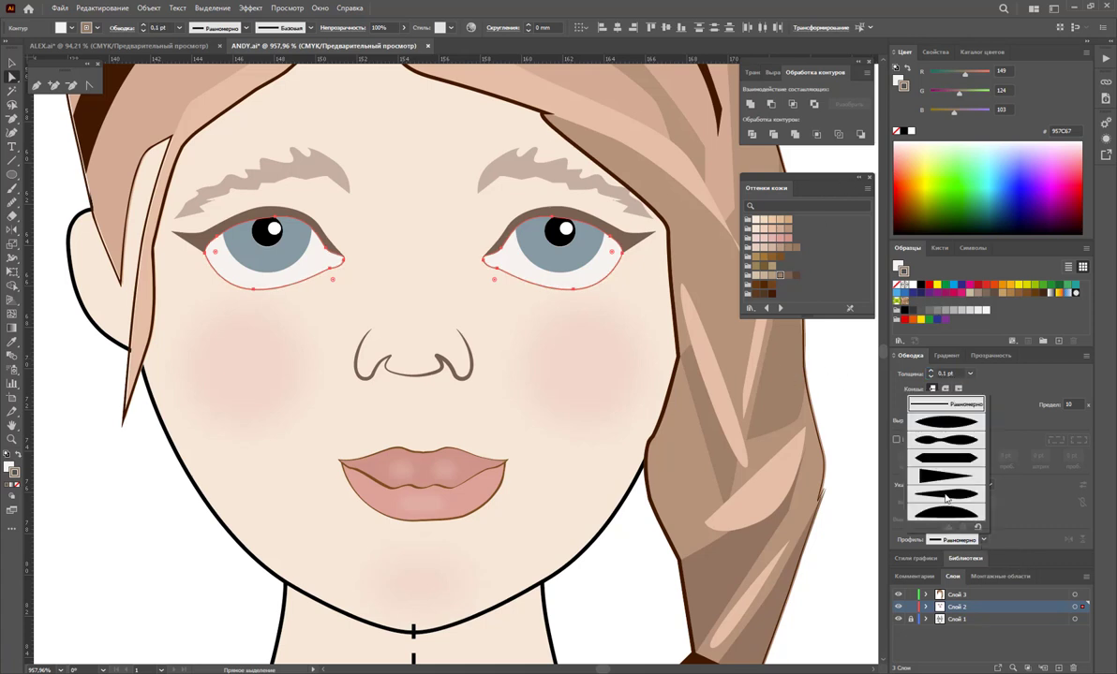
pyautogui.click(946, 422)
pyautogui.click(862, 410)
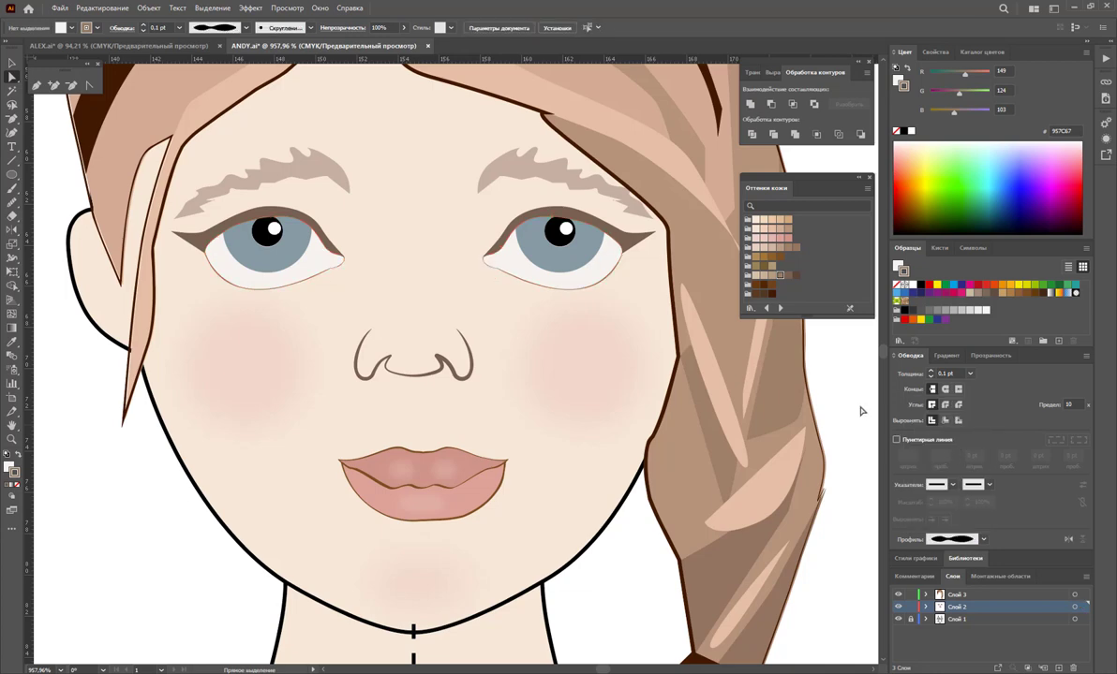
pyautogui.click(774, 485)
# Zoom out from the face and fit the whole ANDY artboard in the window
pyautogui.press('z')
pyautogui.keyDown('alt'); pyautogui.click(581, 440); pyautogui.keyUp('alt')
pyautogui.keyDown('alt'); pyautogui.click(506, 407); pyautogui.keyUp('alt')
pyautogui.keyDown('alt'); pyautogui.click(471, 409); pyautogui.keyUp('alt')
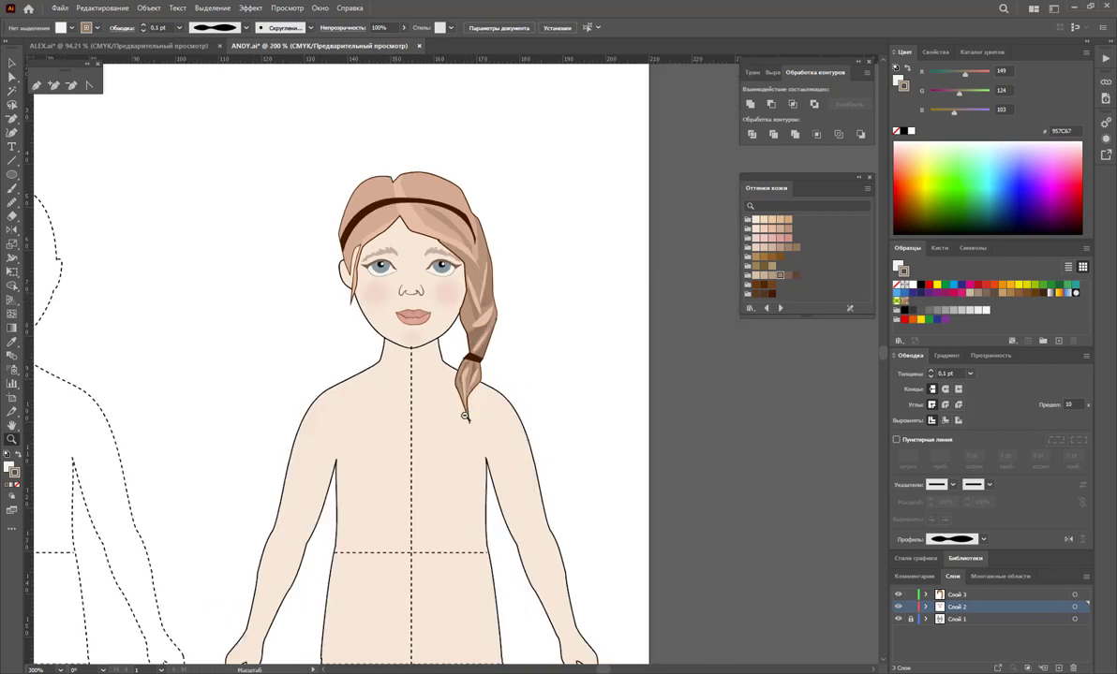
pyautogui.keyDown('alt'); pyautogui.click(511, 426); pyautogui.keyUp('alt')
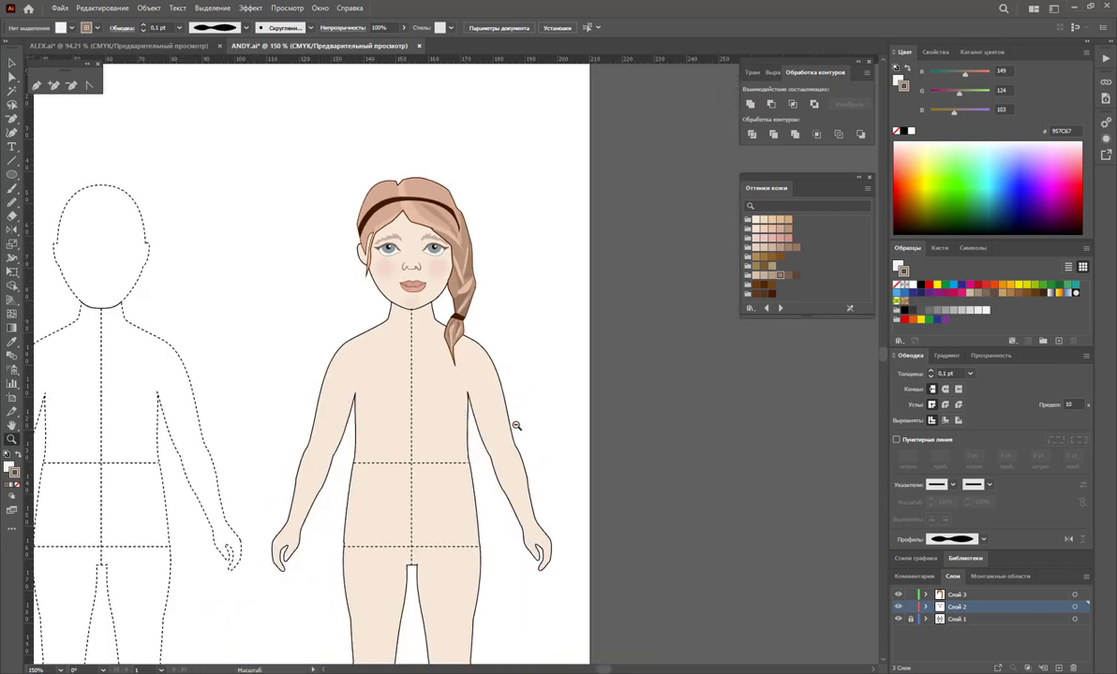
pyautogui.hotkey('ctrl', '0')
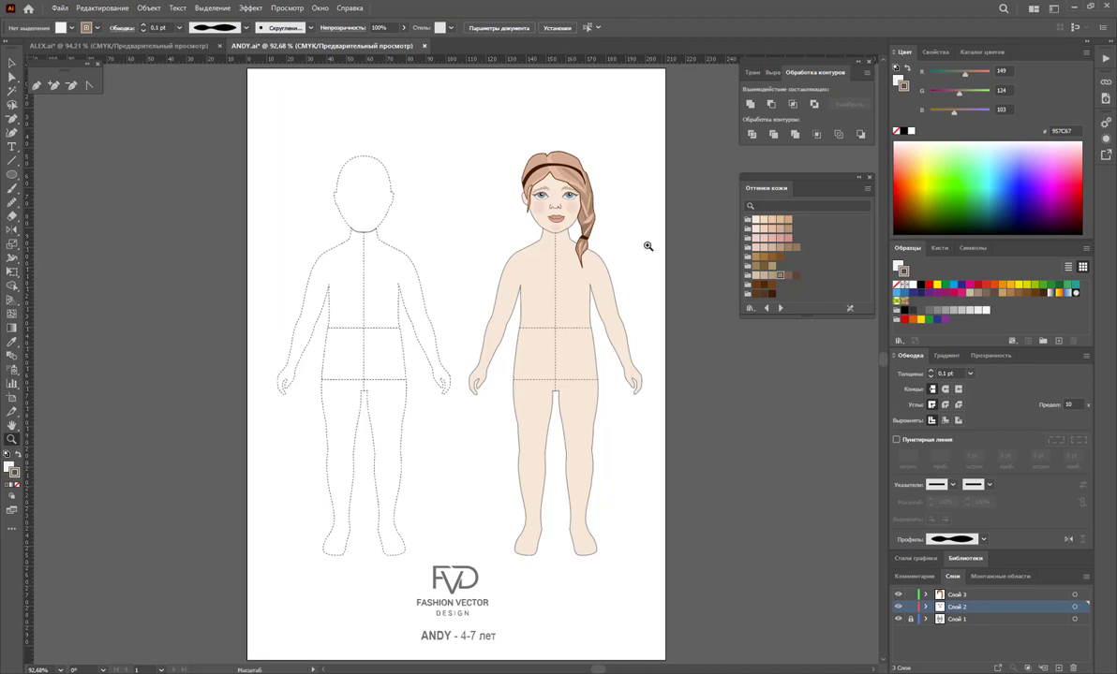
# Select both eyebrow shapes and adjust their Opacity slider until it settles at 59%
pyautogui.click(9, 62)
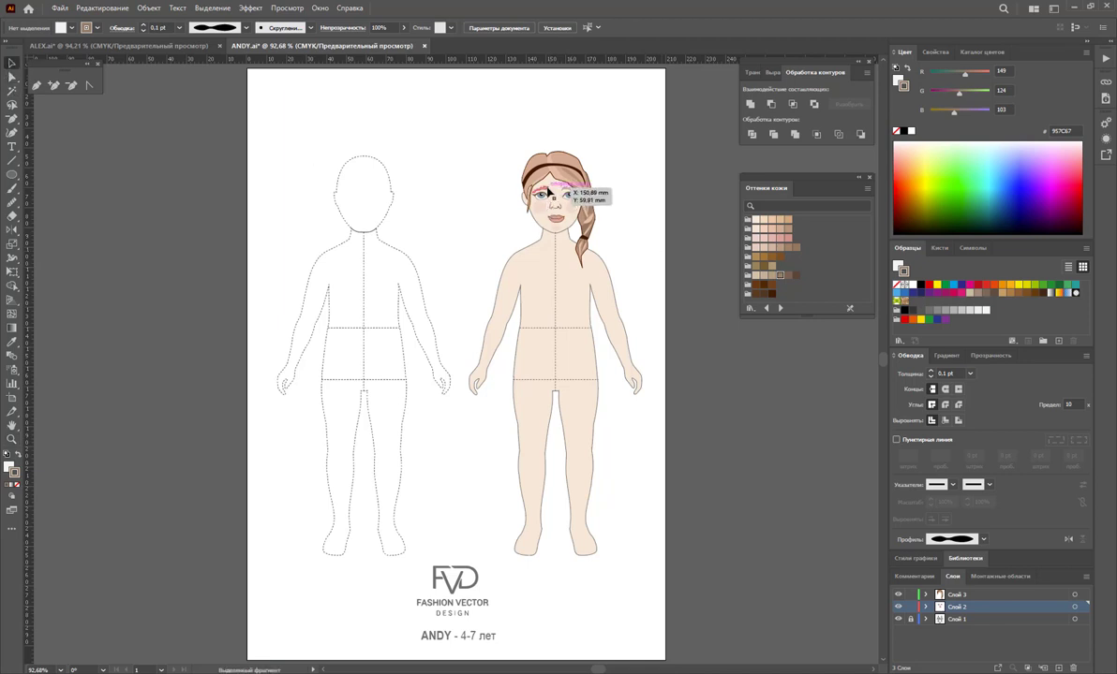
pyautogui.click(566, 187)
pyautogui.keyDown('shift'); pyautogui.click(568, 192); pyautogui.keyUp('shift')
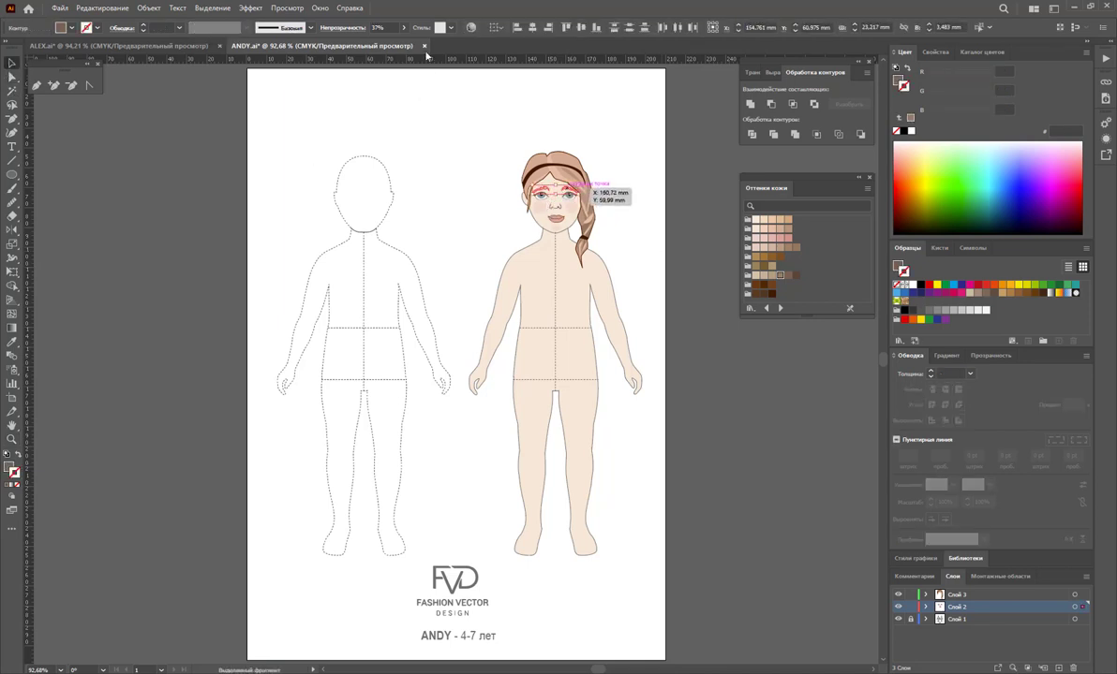
pyautogui.click(404, 27)
pyautogui.moveTo(377, 44); pyautogui.dragTo(385, 44)
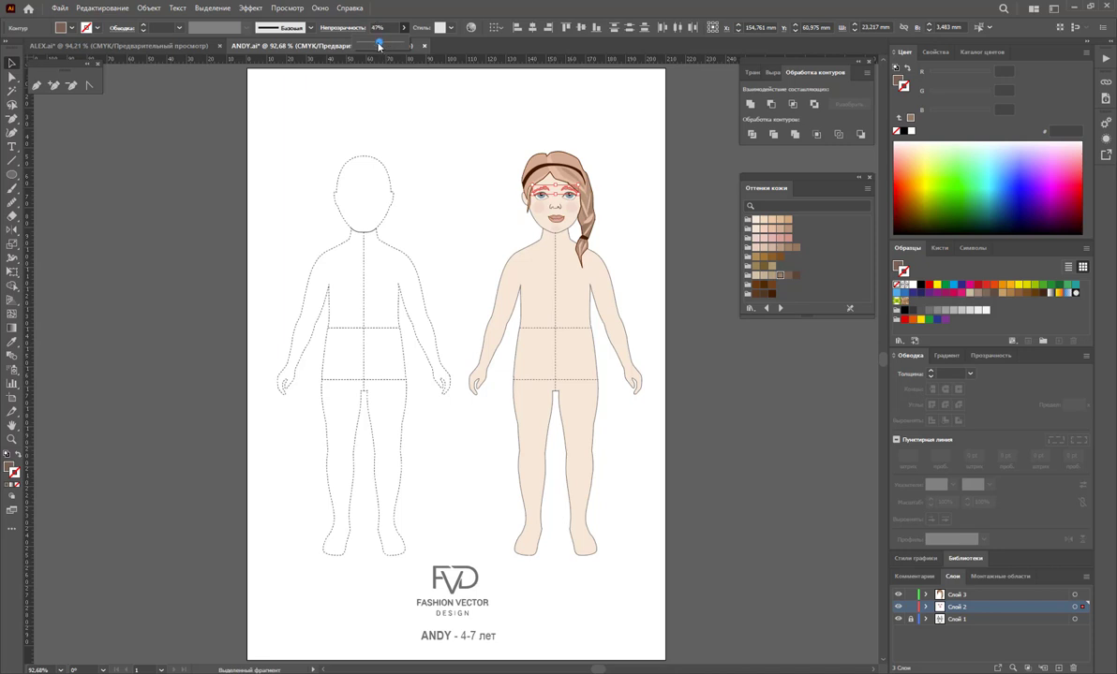
pyautogui.click(539, 132)
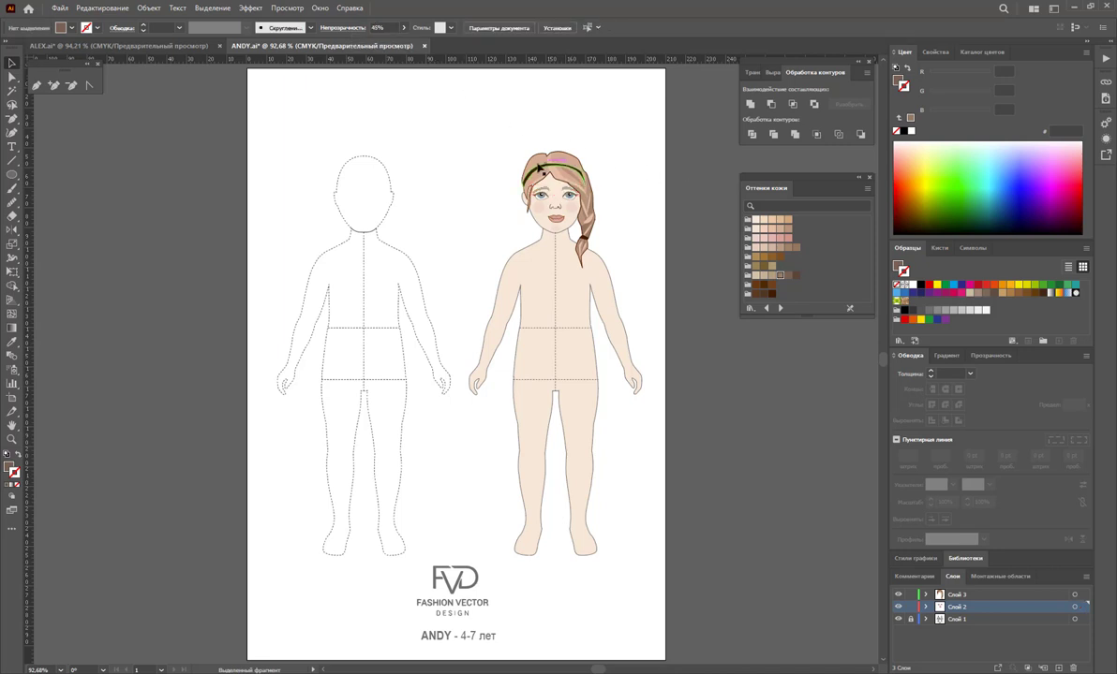
pyautogui.click(565, 191)
pyautogui.keyDown('shift'); pyautogui.click(545, 192); pyautogui.keyUp('shift')
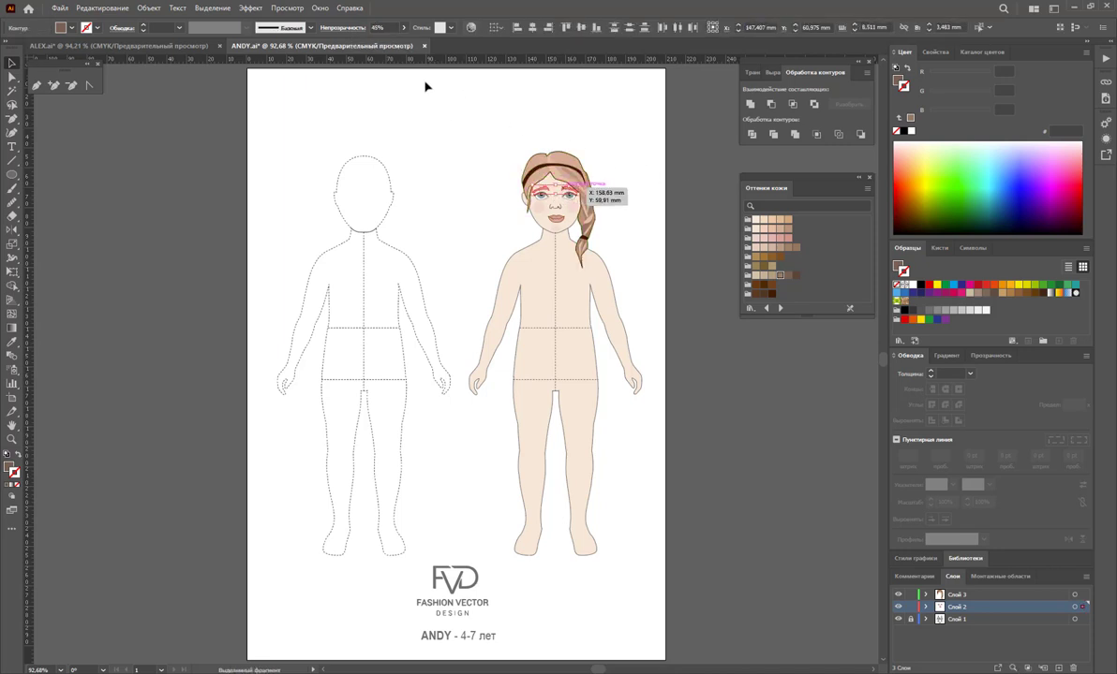
pyautogui.click(404, 27)
pyautogui.moveTo(377, 44)
pyautogui.mouseDown()
pyautogui.moveTo(388, 44)
pyautogui.moveTo(362, 44)
pyautogui.mouseUp()
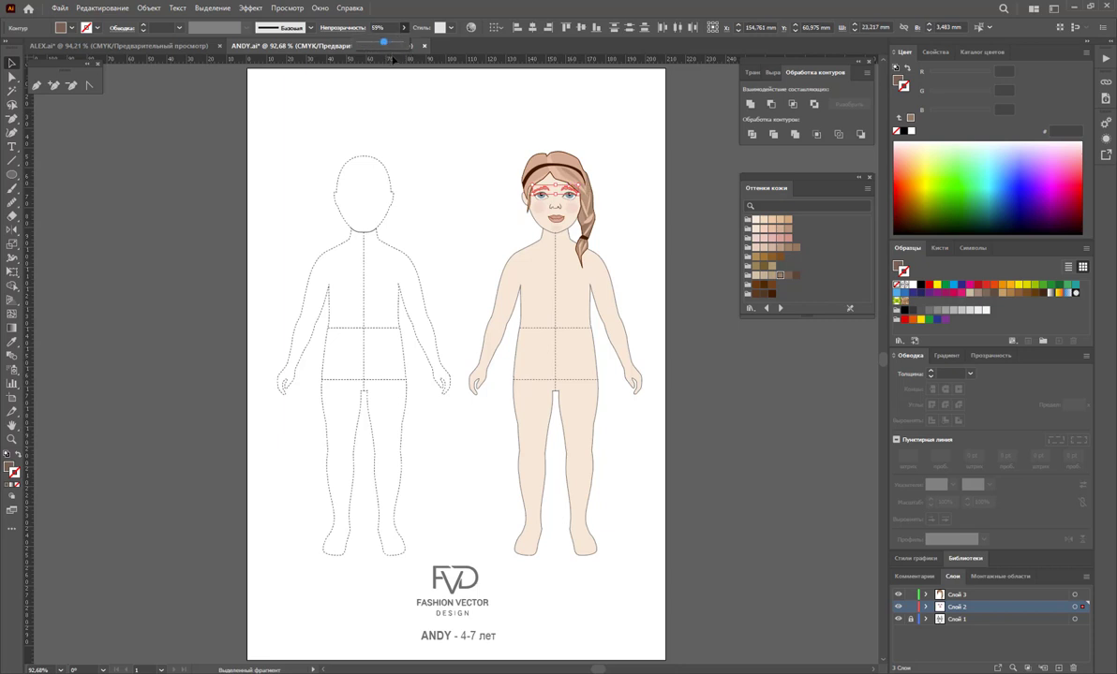
pyautogui.click(451, 115)
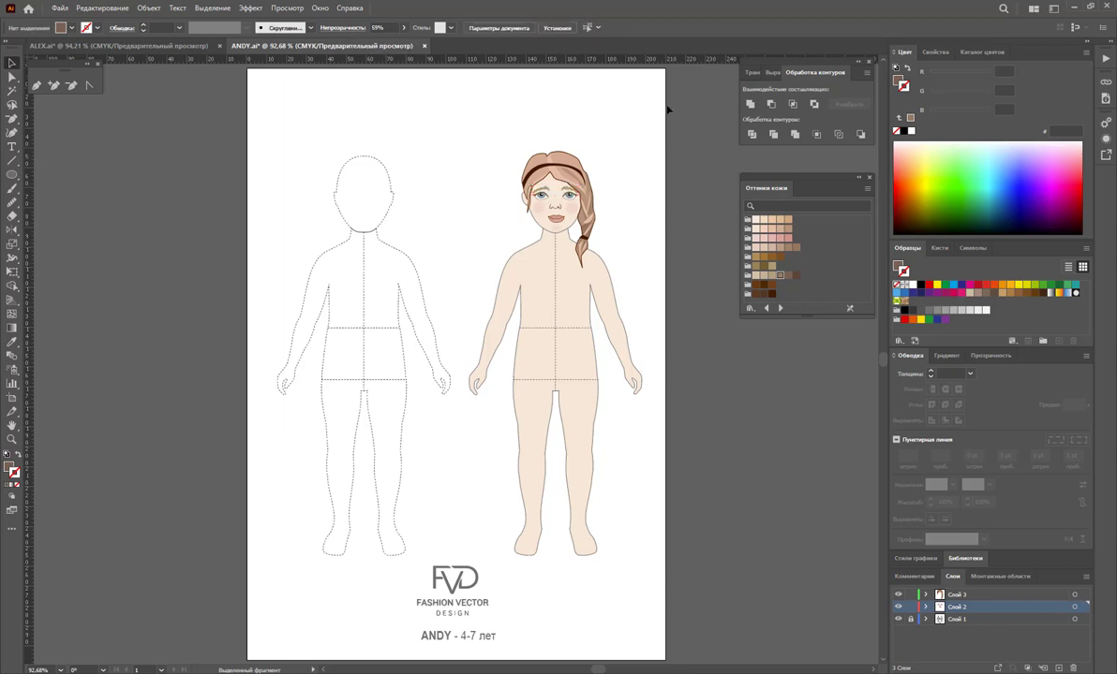